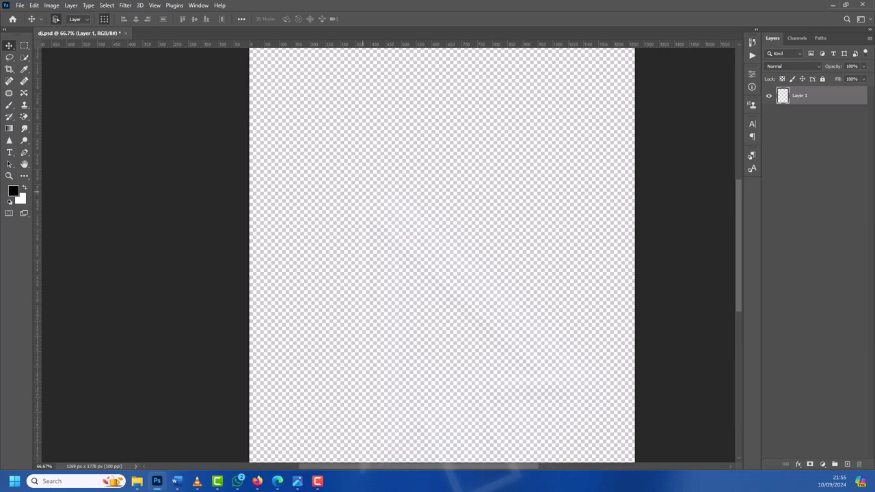
# Step: Review the document's image size and resolution settings, then close the dialog without changes
pyautogui.hscroll(3, 398, 253)
pyautogui.hscroll(-2, 398, 253)
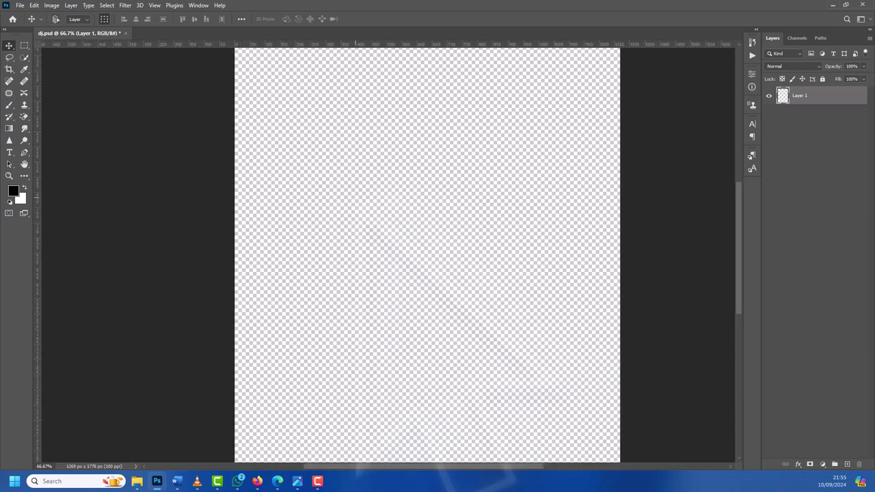
pyautogui.scroll(-3, 416, 253)
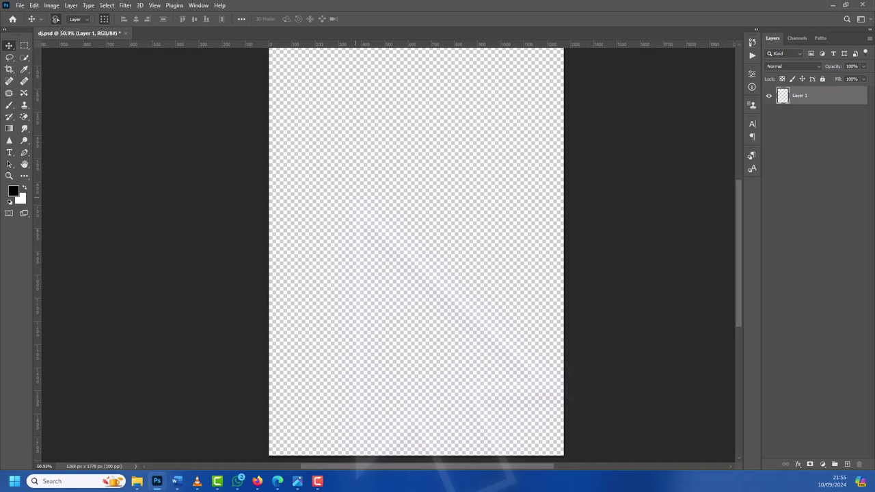
pyautogui.scroll(-1, 352, 171)
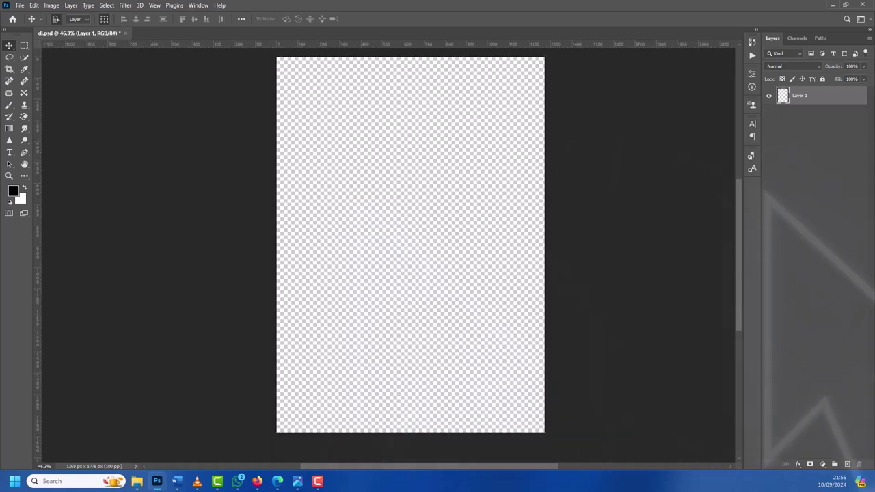
pyautogui.scroll(1, 410, 253)
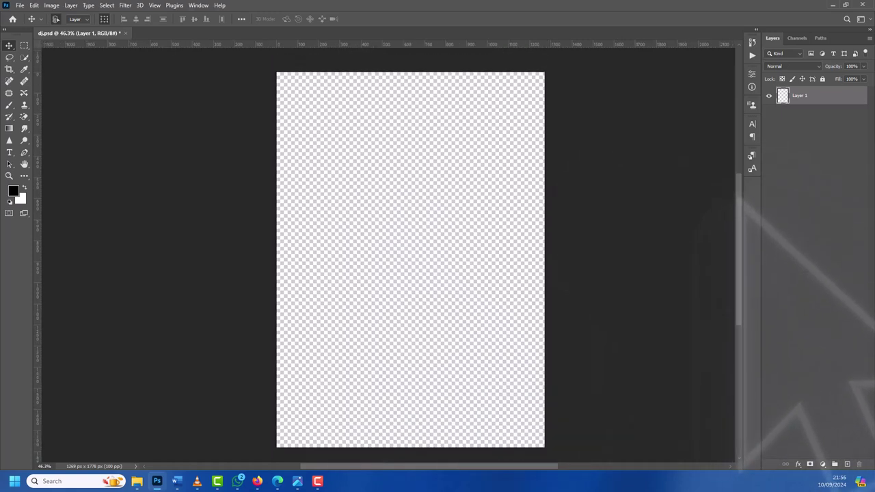
pyautogui.click(51, 5)
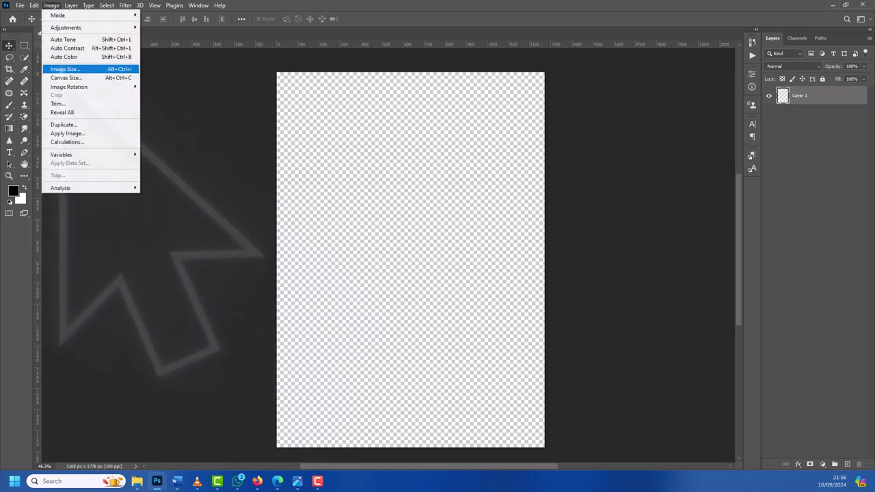
pyautogui.click(65, 69)
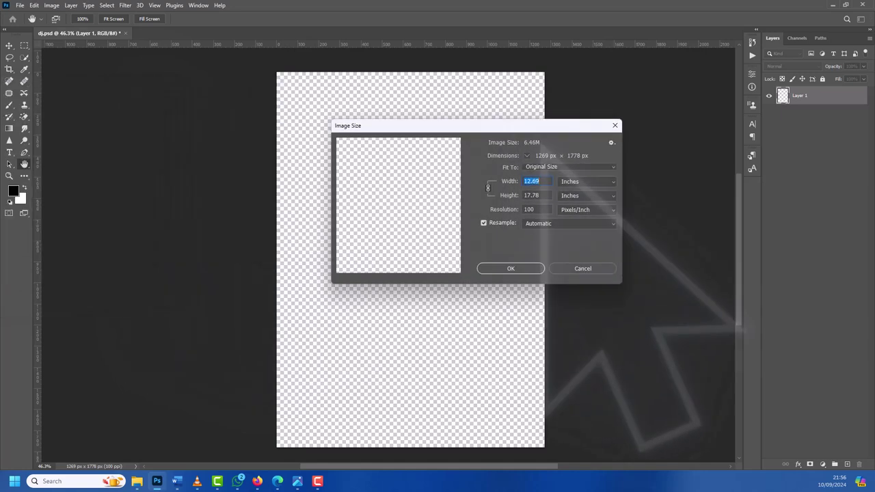
pyautogui.press('Tab')
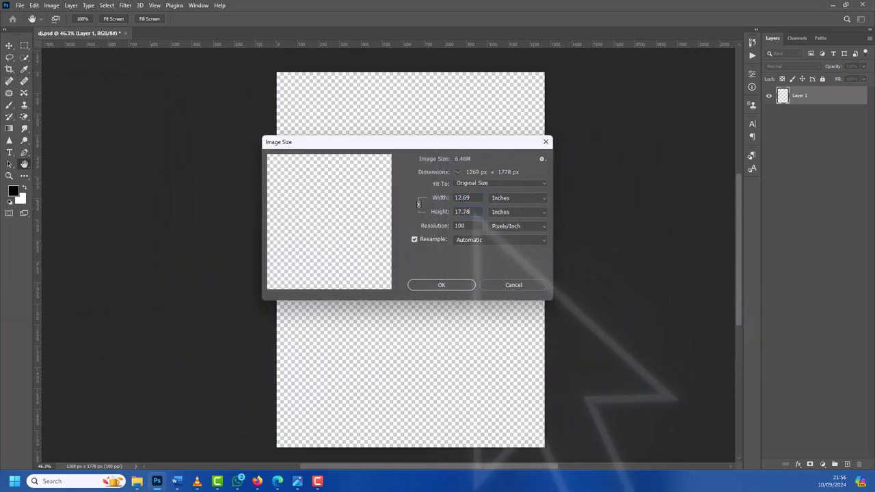
pyautogui.press('Tab')
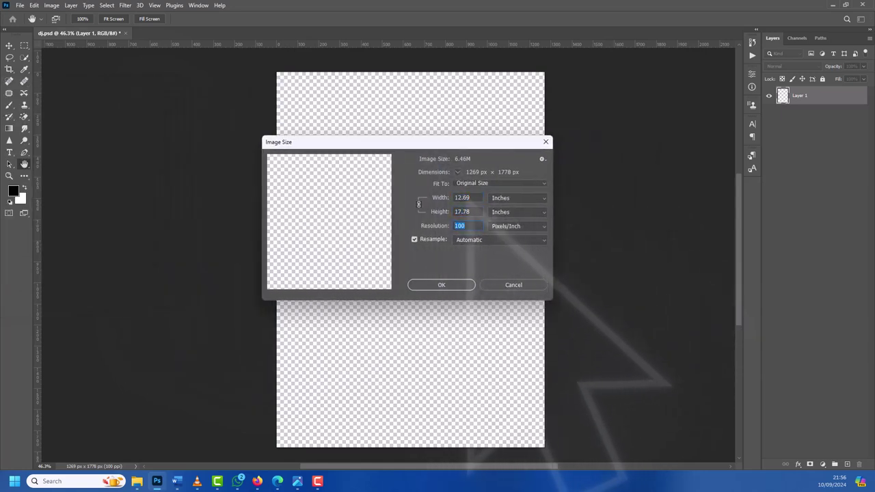
pyautogui.press('Tab')
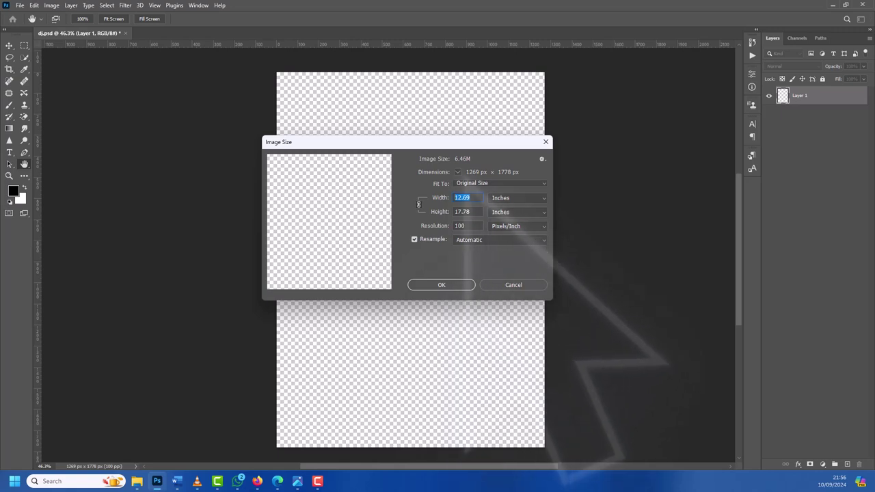
pyautogui.click(479, 183)
pyautogui.press('Escape')
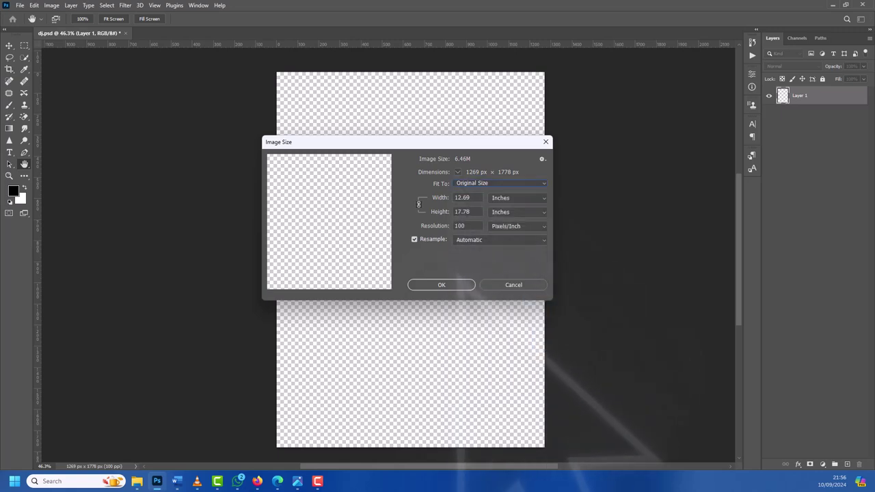
pyautogui.press('Return')
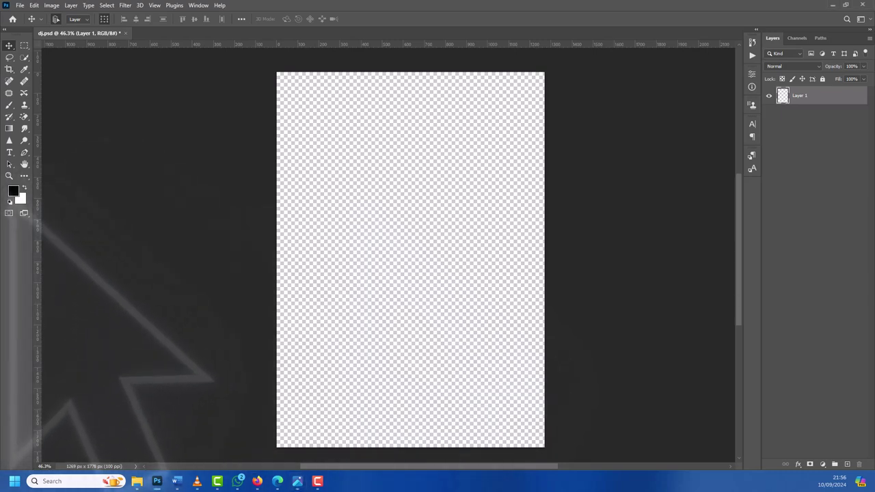
# Step: Set the foreground colour to bright orange, hex ee6705
pyautogui.click(13, 191)
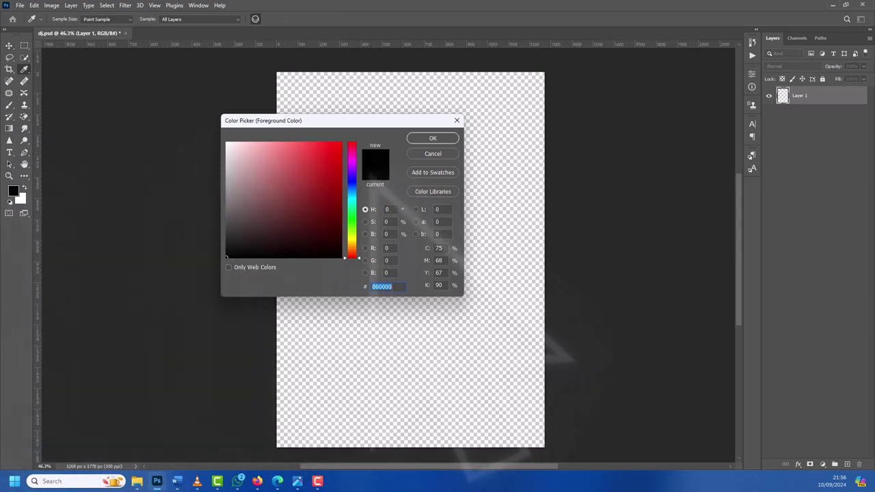
pyautogui.moveTo(352, 259); pyautogui.dragTo(352, 251)
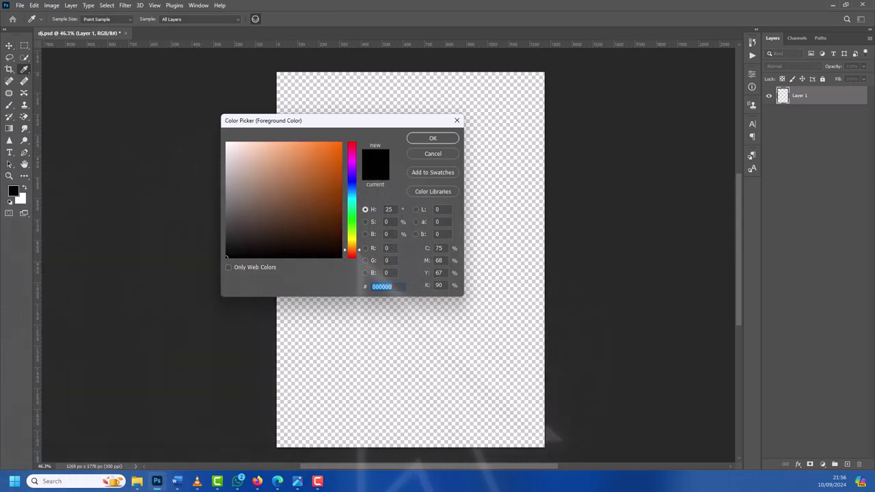
pyautogui.write('f06804')
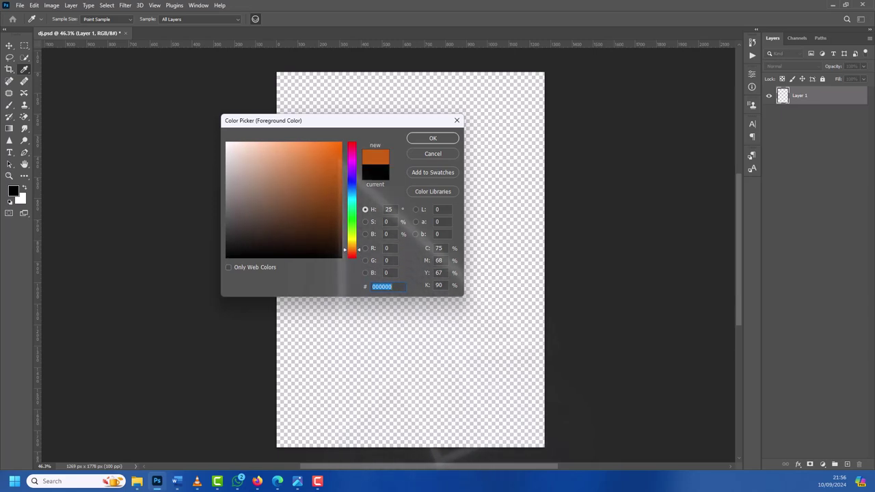
pyautogui.write('ff6c00')
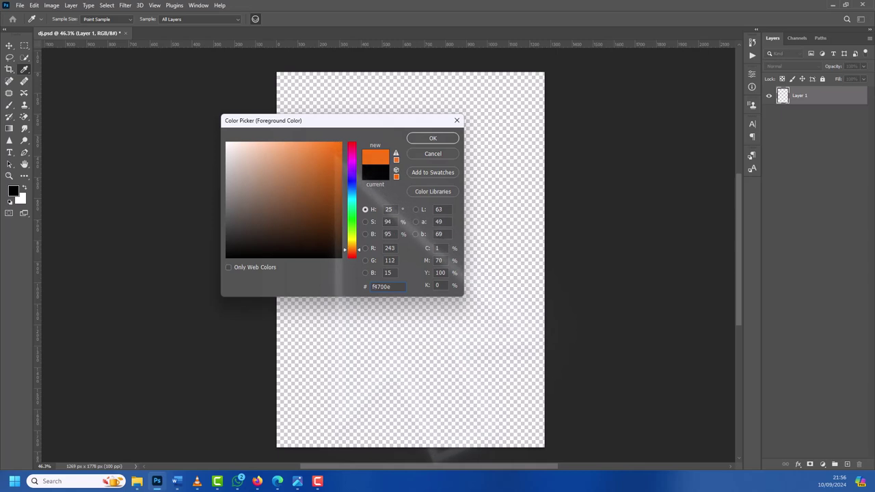
pyautogui.write('e4670c')
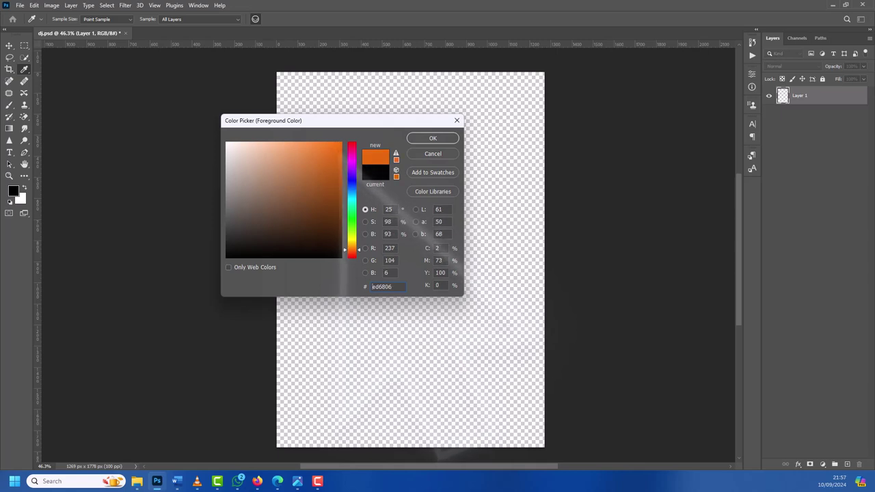
pyautogui.write('ee6705')
pyautogui.click(433, 138)
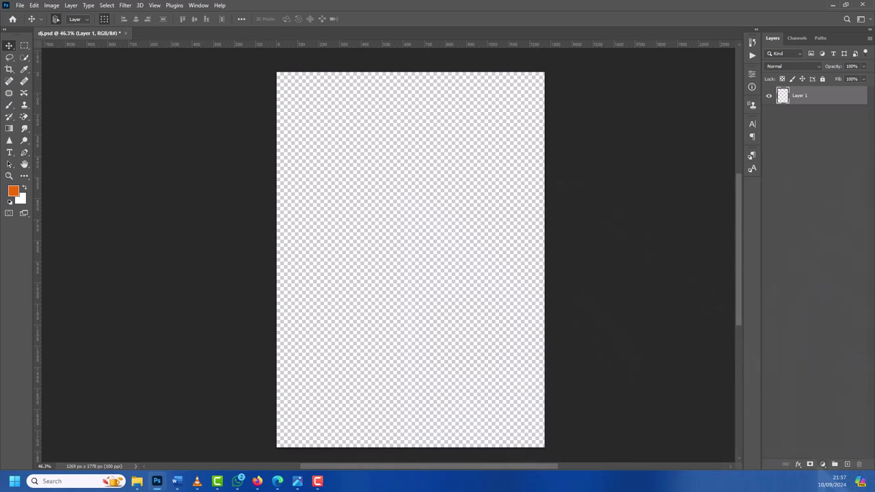
pyautogui.click(822, 464)
# Step: Add an orange Solid Color fill layer (Color Fill 1), then refine its orange hex value
pyautogui.click(818, 307)
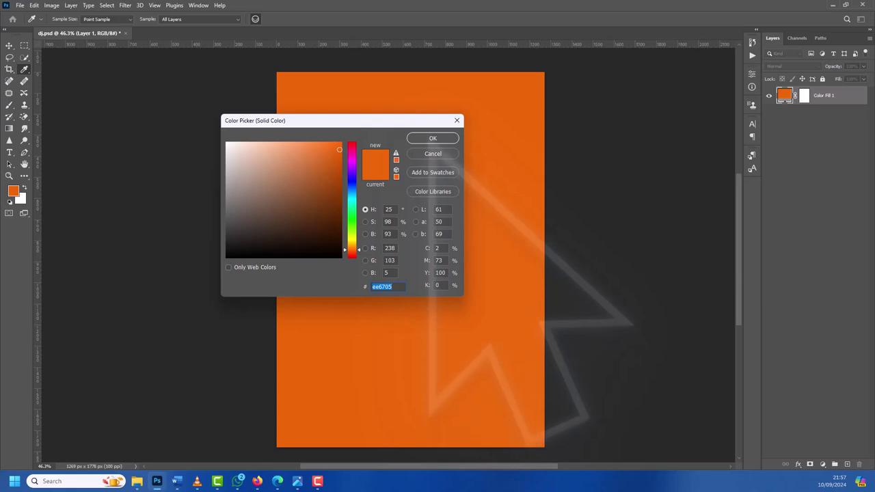
pyautogui.click(432, 138)
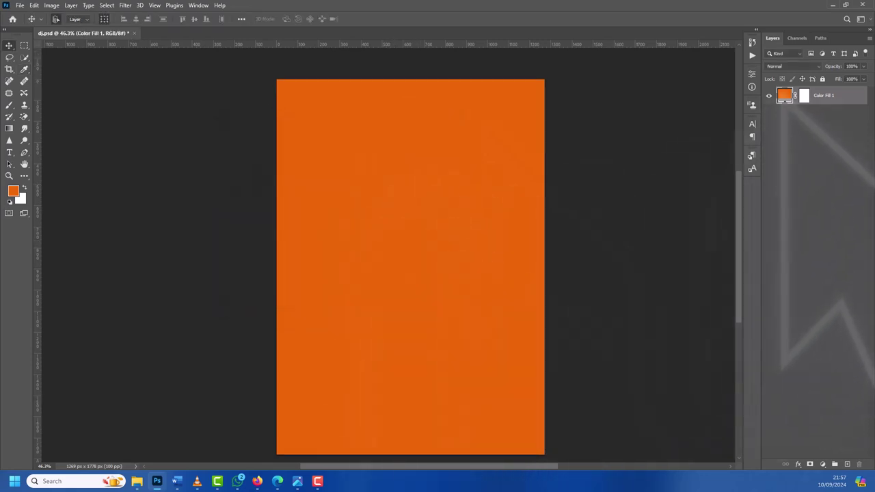
pyautogui.doubleClick(784, 97)
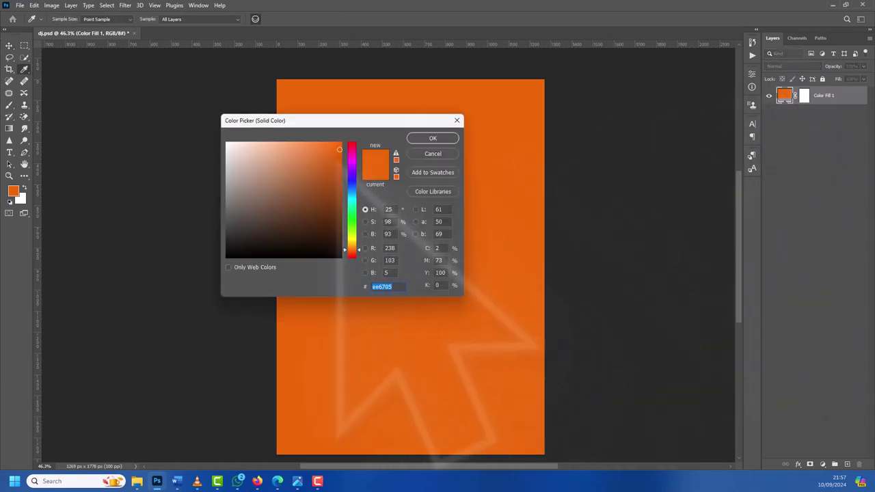
pyautogui.write('ca5d0d')
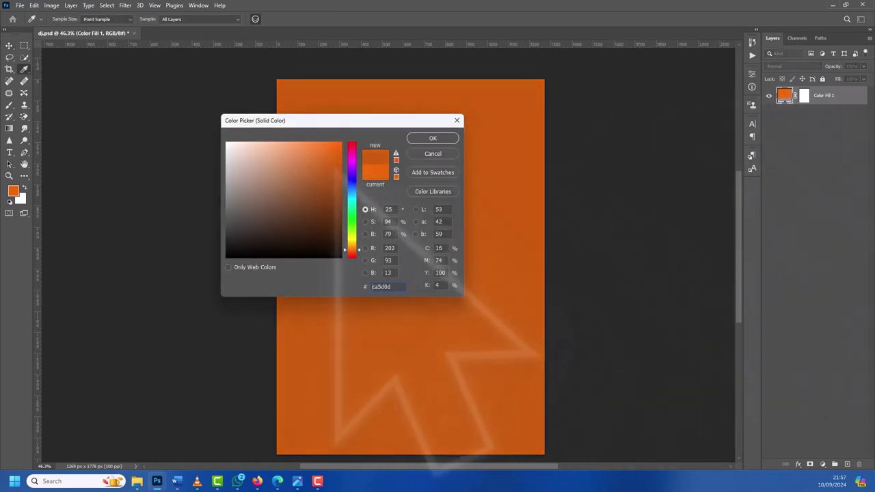
pyautogui.write('e96b0f')
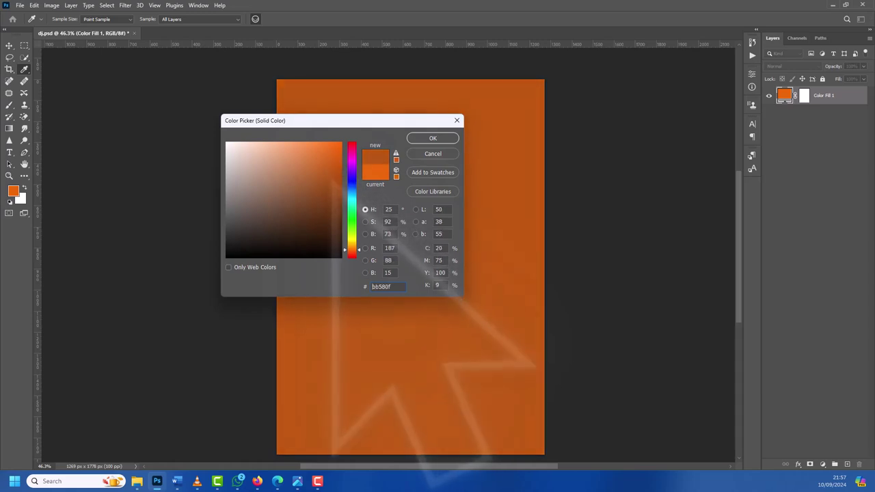
pyautogui.write('a75111b04b01')
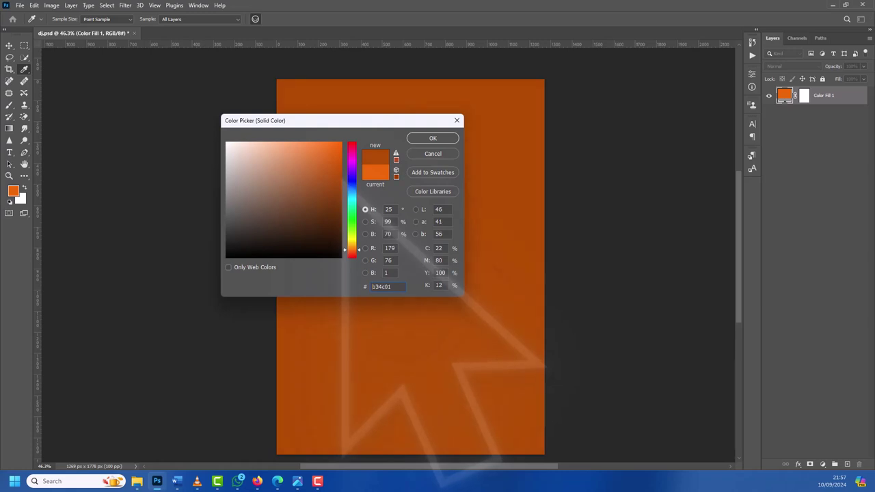
pyautogui.write('c45708')
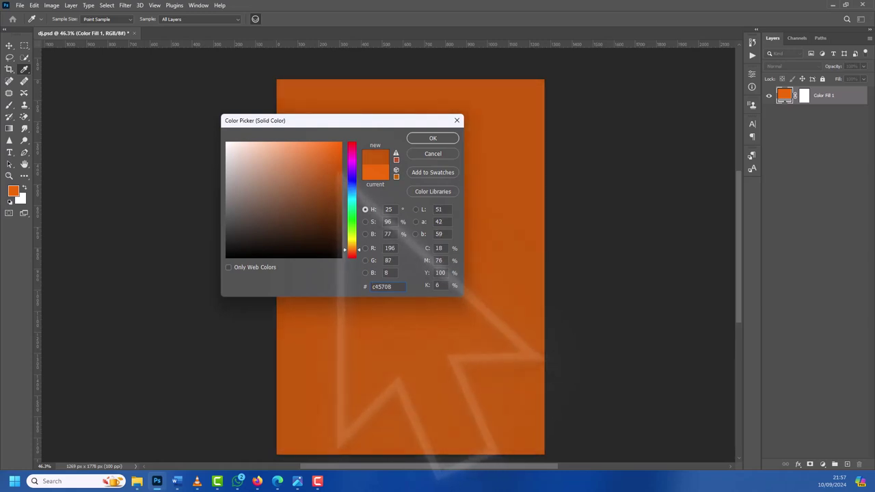
pyautogui.write('be560a')
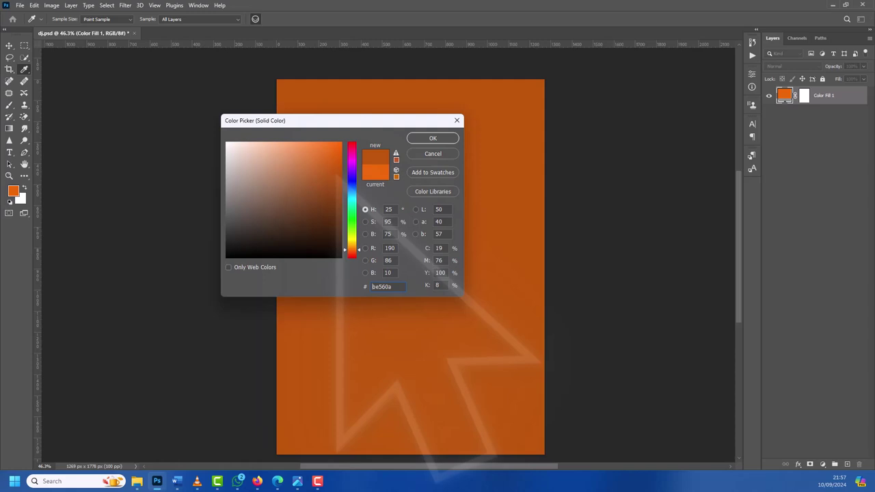
pyautogui.write('df6207')
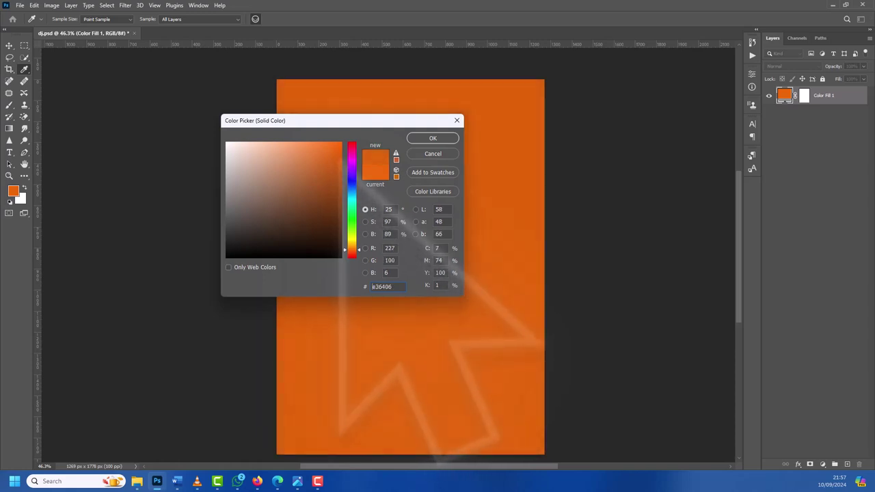
pyautogui.click(433, 138)
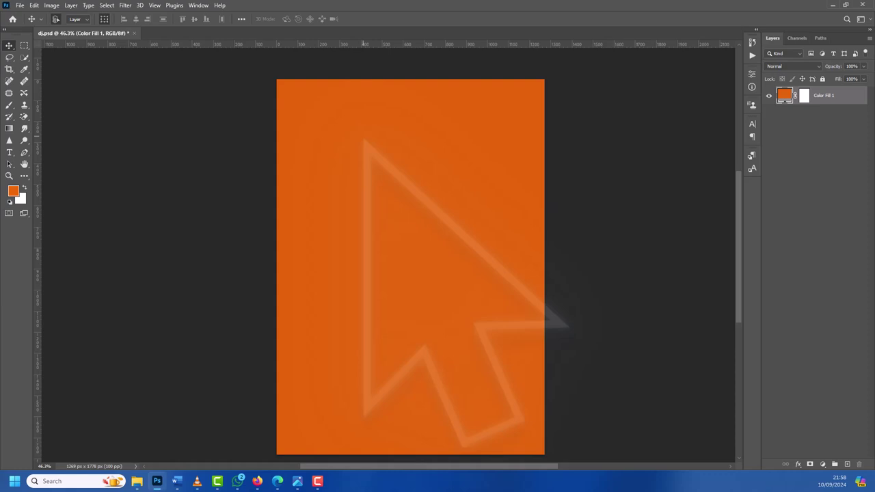
# Step: Paste the copied splatter image as a new layer and move it toward the upper left
pyautogui.hotkey('ctrl', 'v')
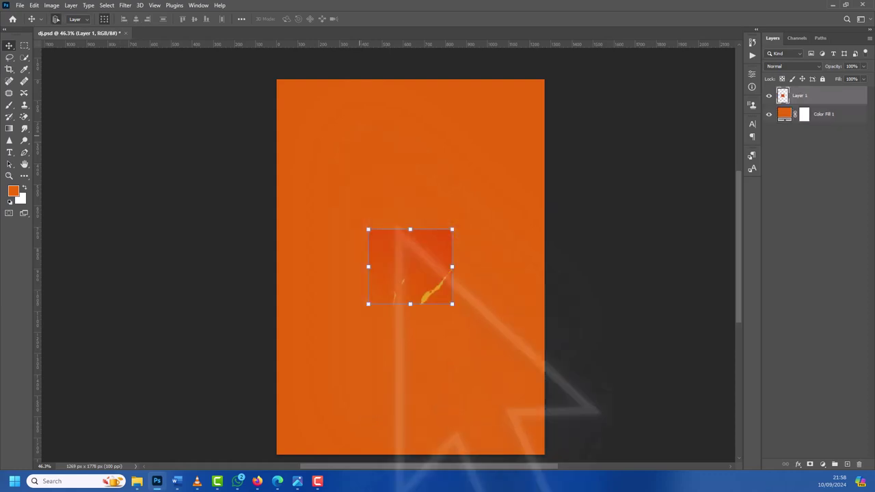
pyautogui.moveTo(415, 294); pyautogui.dragTo(357, 197)
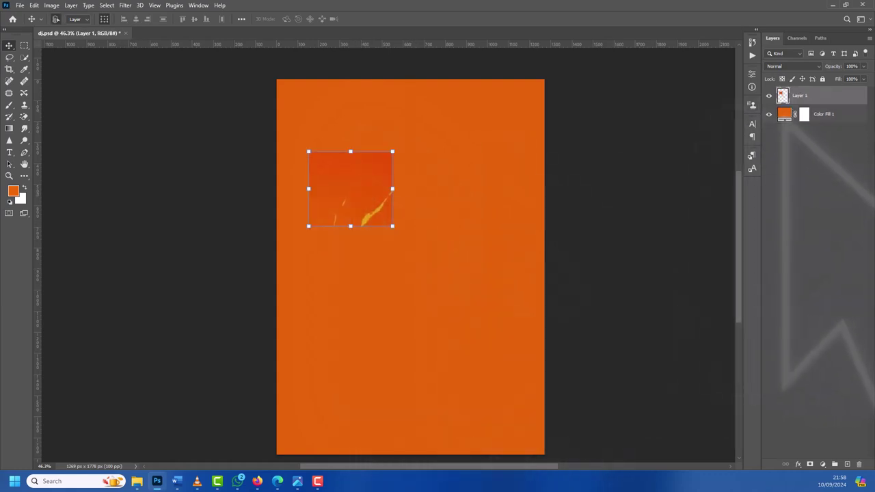
pyautogui.click(786, 115)
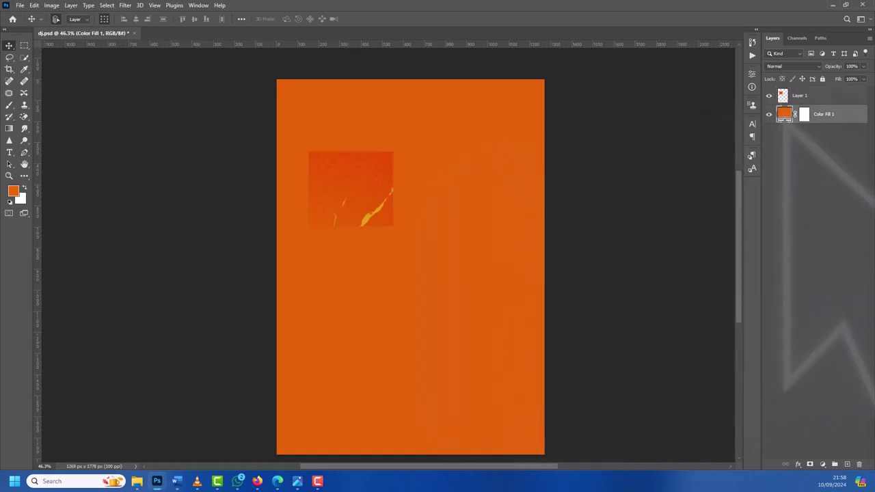
# Step: Change the Color Fill 1 colour to a deeper orange, hex e55401
pyautogui.doubleClick(785, 114)
pyautogui.moveTo(307, 119); pyautogui.dragTo(570, 98)
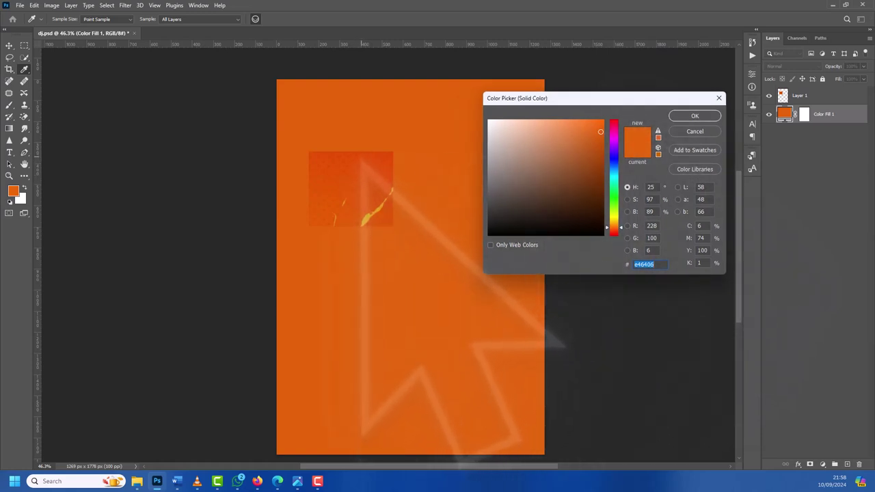
pyautogui.write('e64f00')
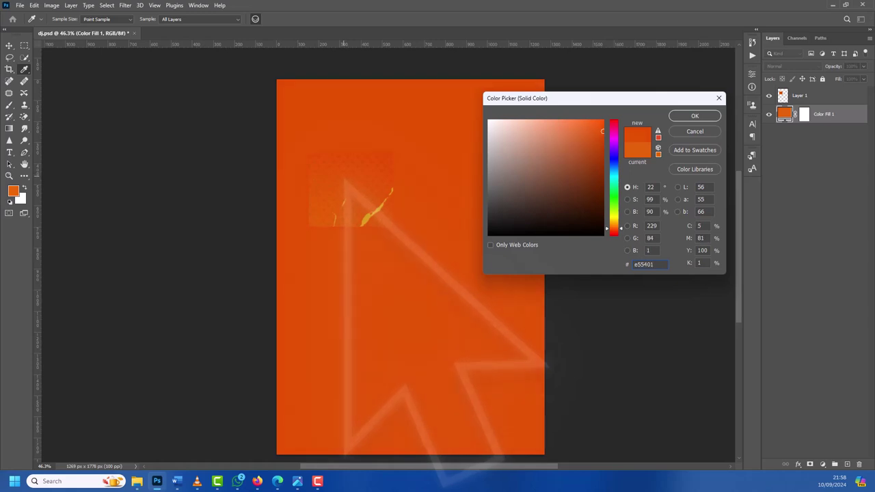
pyautogui.hotkey('ctrl', 'a')
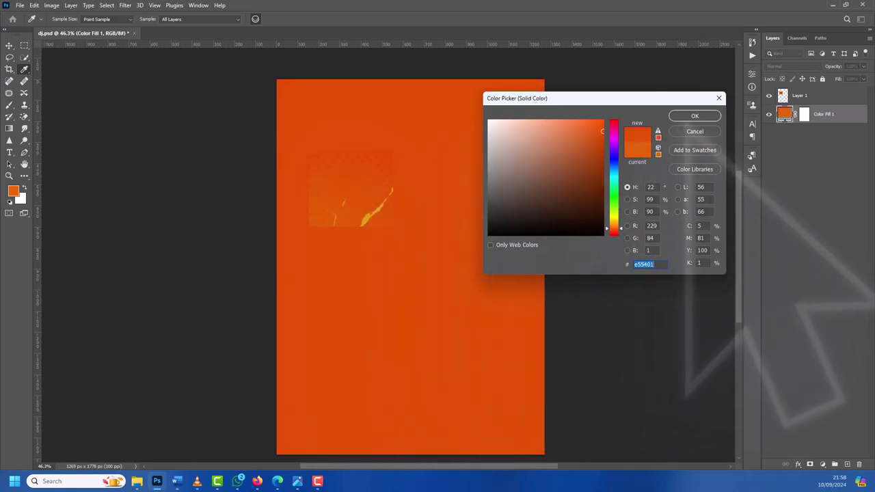
pyautogui.click(695, 115)
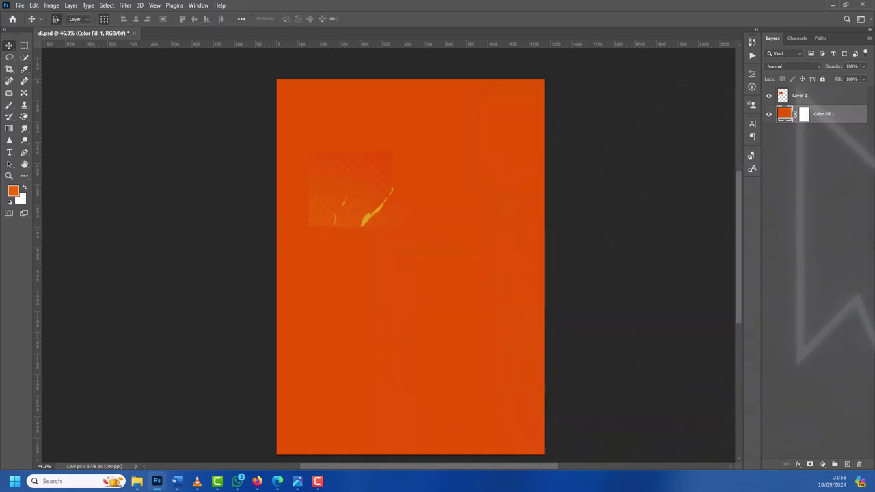
# Step: Hide and then reshow Layer 1 to check the orange background on its own
pyautogui.press('v')
pyautogui.click(769, 95)
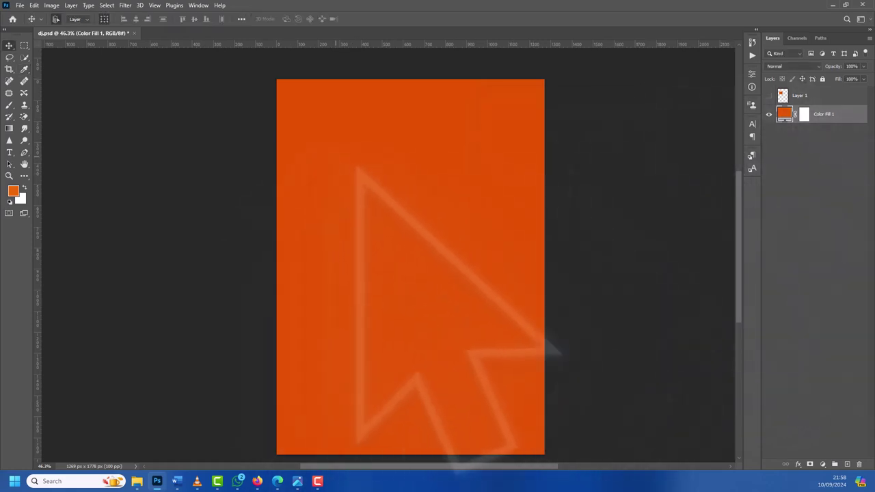
pyautogui.click(768, 96)
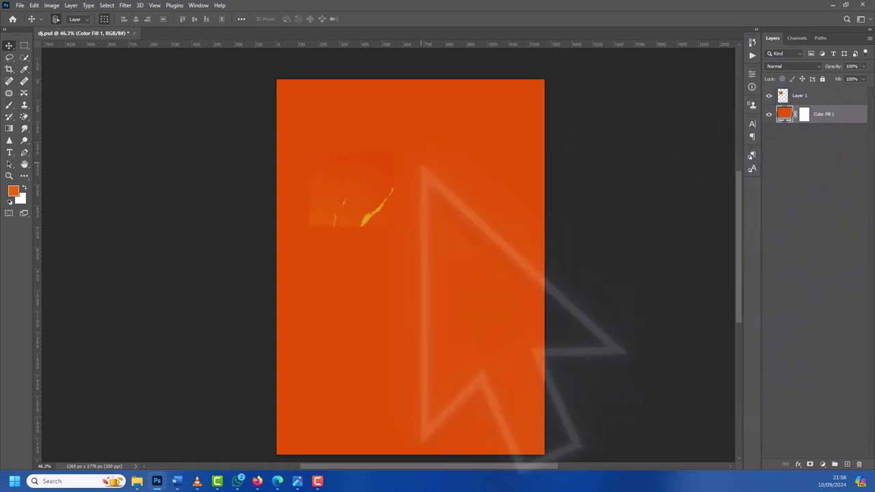
pyautogui.scroll(3, 381, 113)
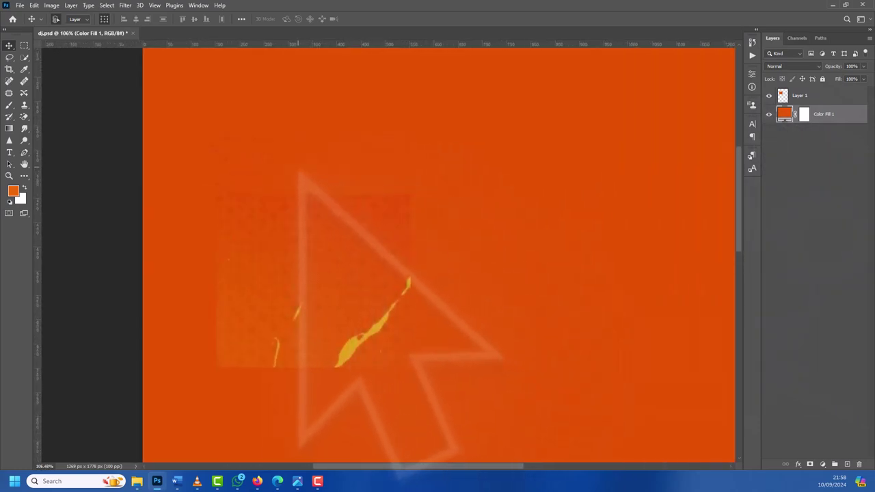
pyautogui.hscroll(2, 287, 173)
pyautogui.hscroll(-2, 264, 176)
pyautogui.scroll(-2, 264, 177)
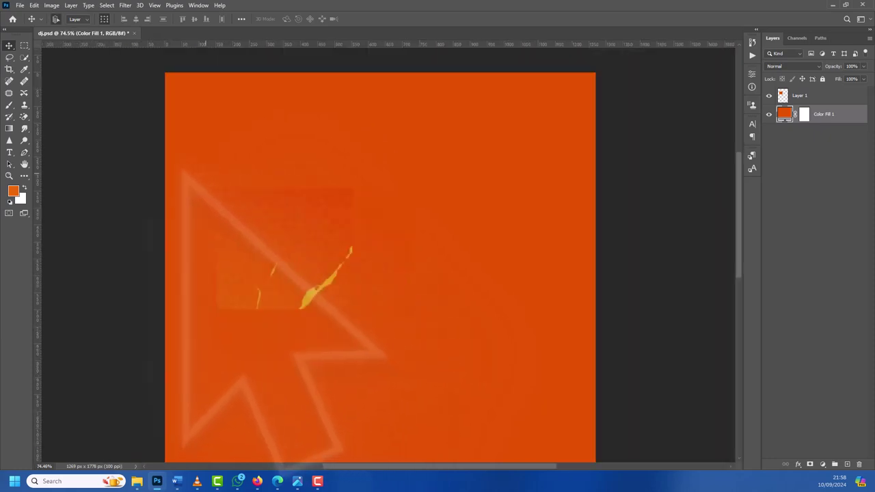
pyautogui.scroll(1, 370, 214)
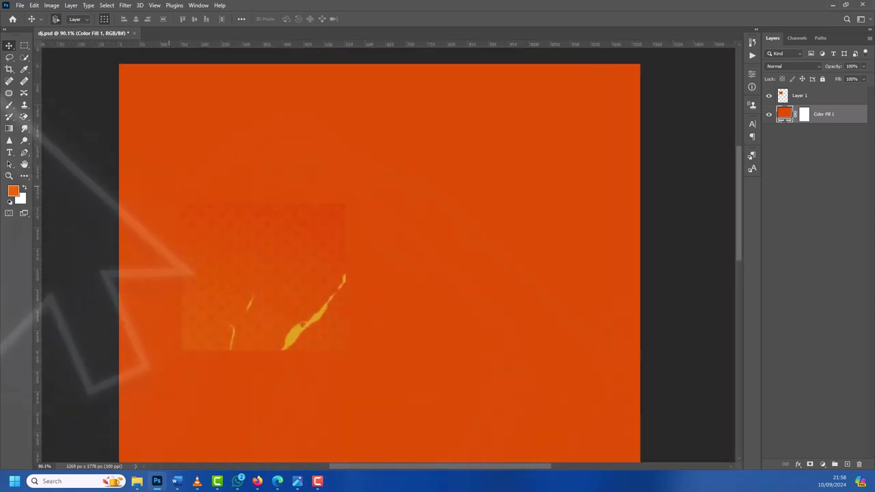
# Step: Use the Brush tool to try painting on Color Fill 1, which brings up the rasterize prompt
pyautogui.press('b')
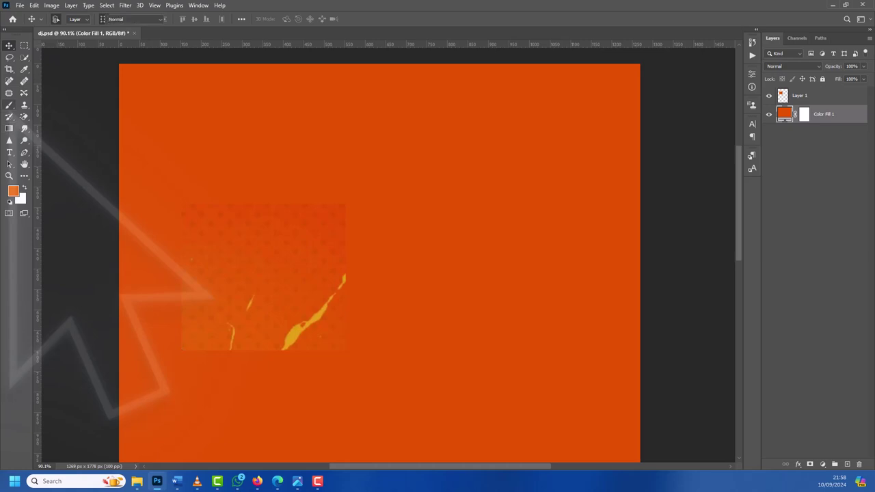
pyautogui.click(57, 19)
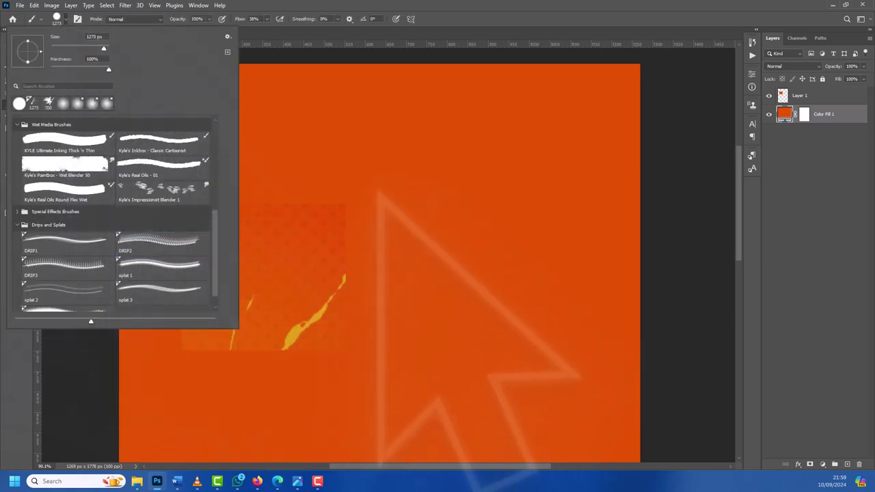
pyautogui.click(391, 232)
pyautogui.click(373, 205)
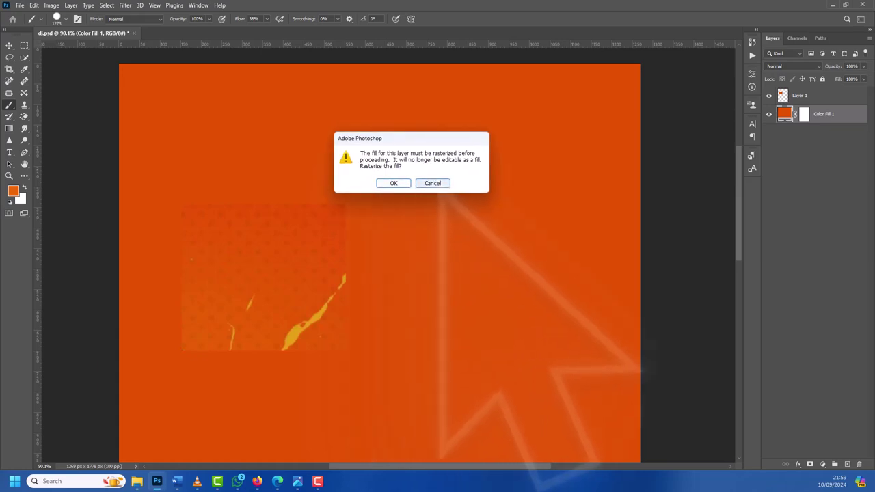
# Step: Rasterize Color Fill 1, add a new empty Layer 2, and select the whole canvas
pyautogui.click(394, 184)
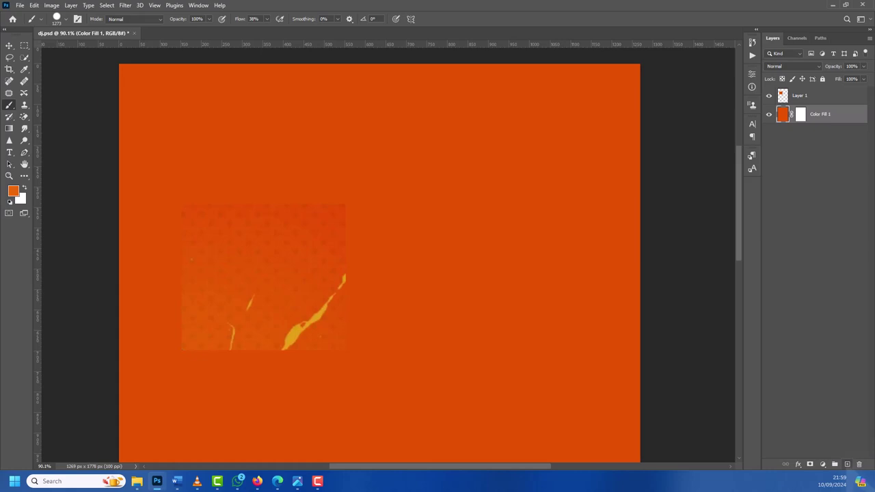
pyautogui.hotkey('ctrl', 'shift', 'alt', 'n')
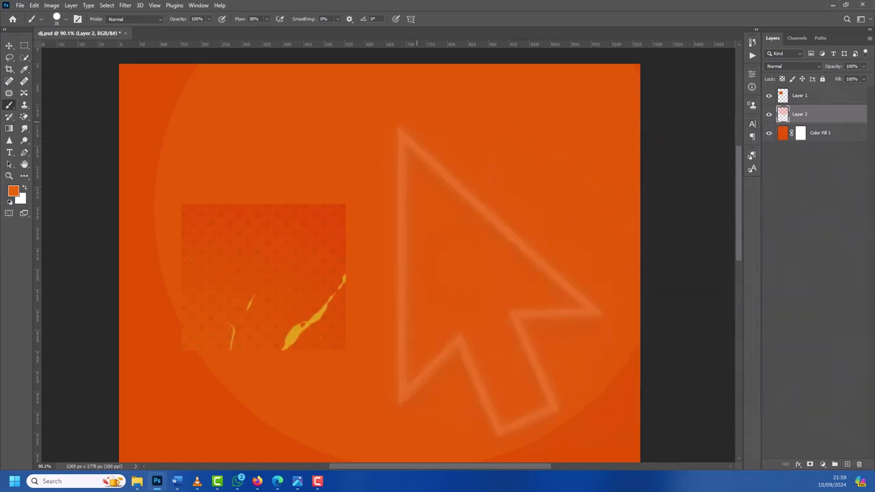
pyautogui.hotkey('ctrl', 'a')
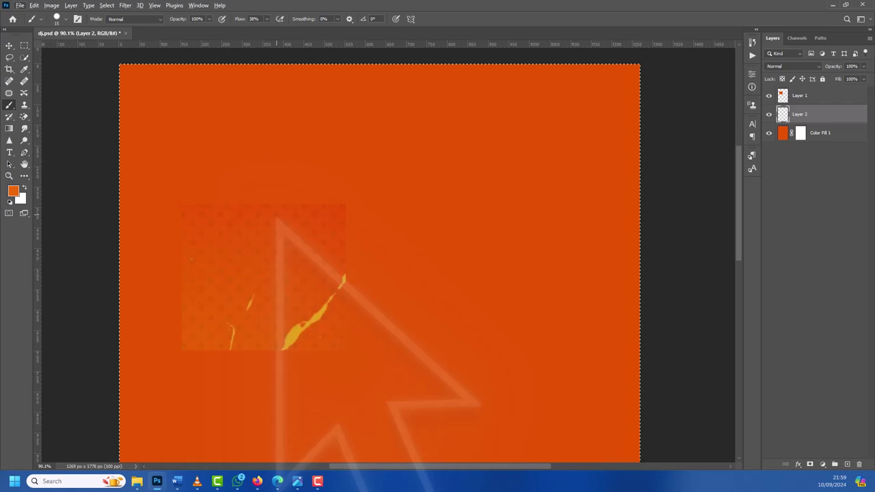
# Step: Choose a soft round brush and set the foreground colour to dark brown 8f3a09
pyautogui.click(62, 18)
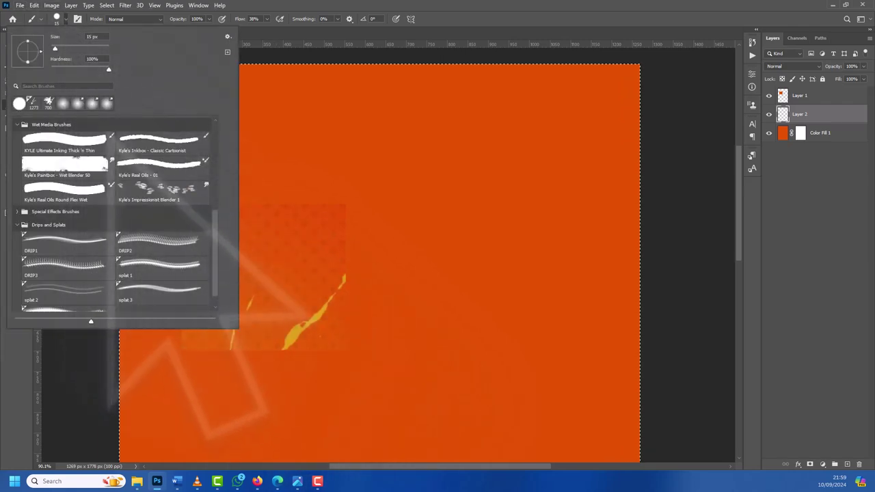
pyautogui.click(63, 103)
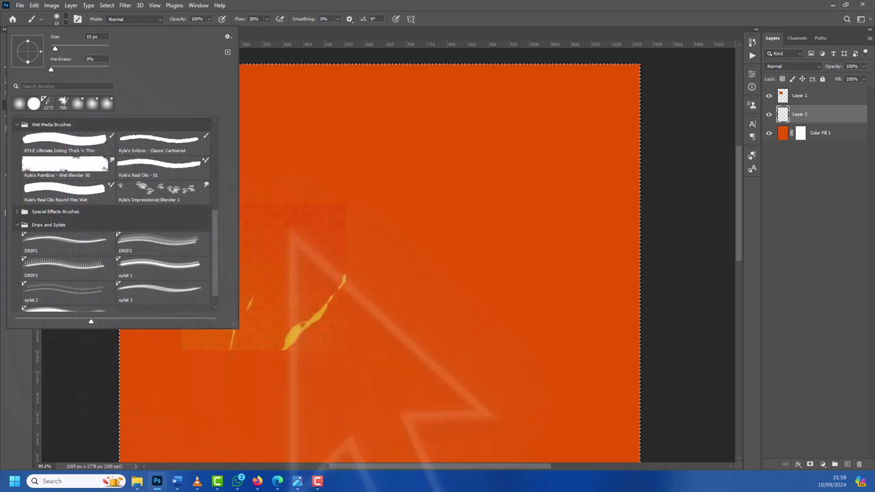
pyautogui.click(287, 229)
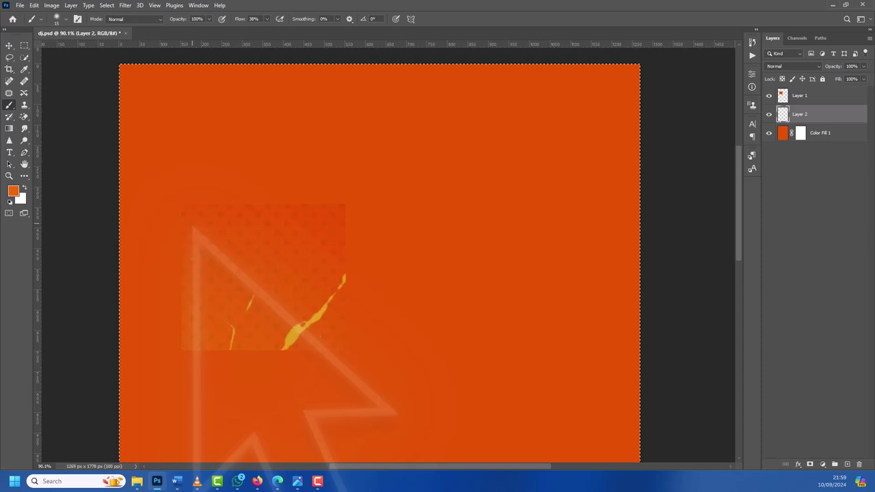
pyautogui.click(192, 227)
pyautogui.click(13, 193)
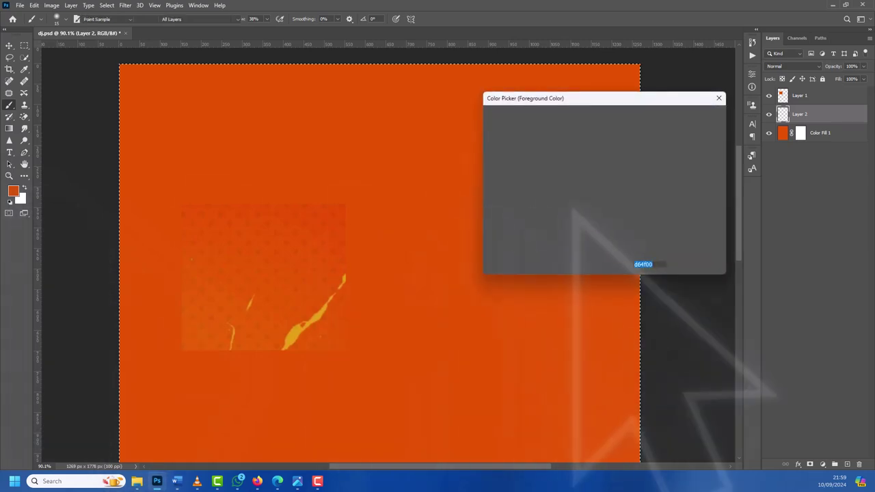
pyautogui.click(596, 171)
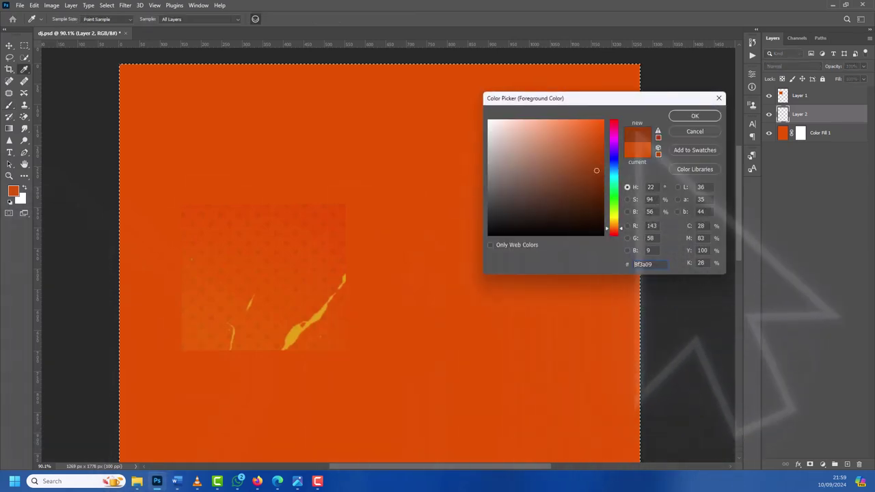
pyautogui.press('Return')
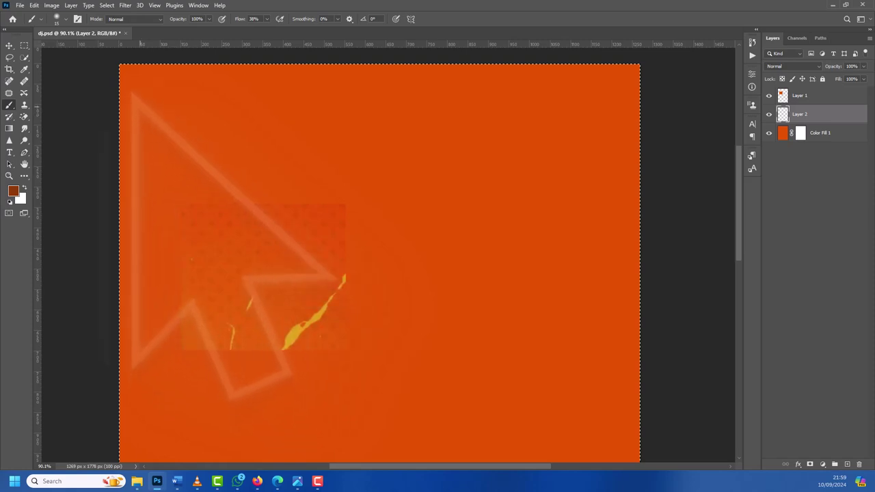
# Step: Zoom in and paint a small dark dot near the canvas's top-left corner
pyautogui.scroll(3, 130, 85)
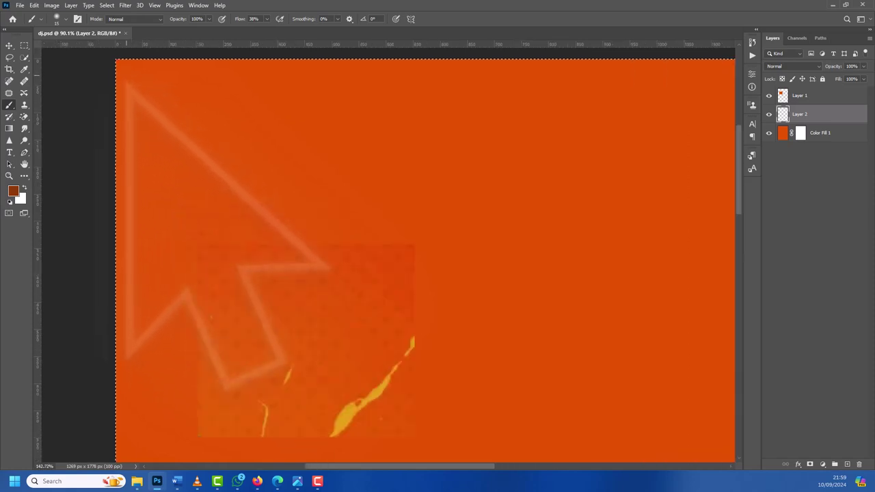
pyautogui.scroll(2, 130, 85)
pyautogui.scroll(1, 230, 144)
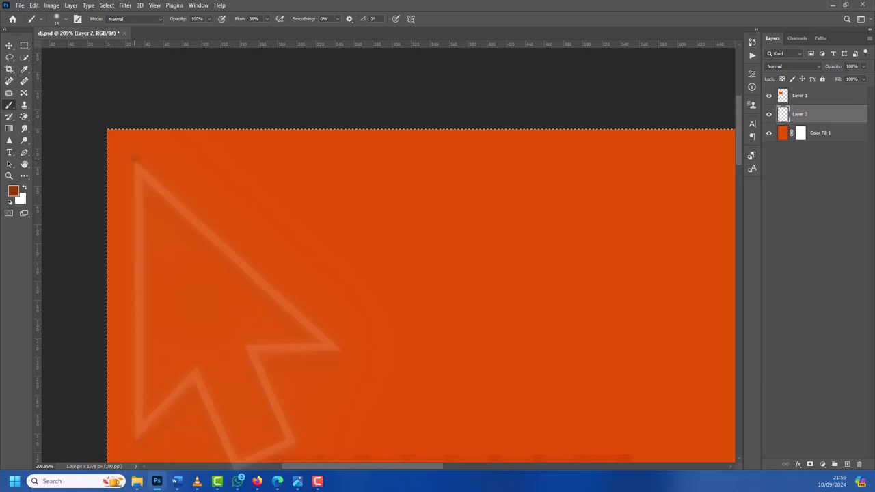
pyautogui.click(135, 158)
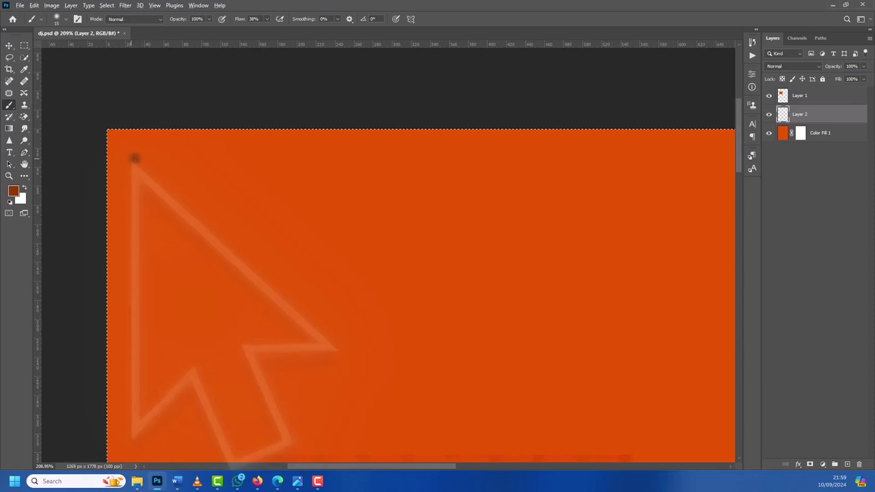
pyautogui.scroll(-5, 134, 159)
pyautogui.scroll(2, 134, 159)
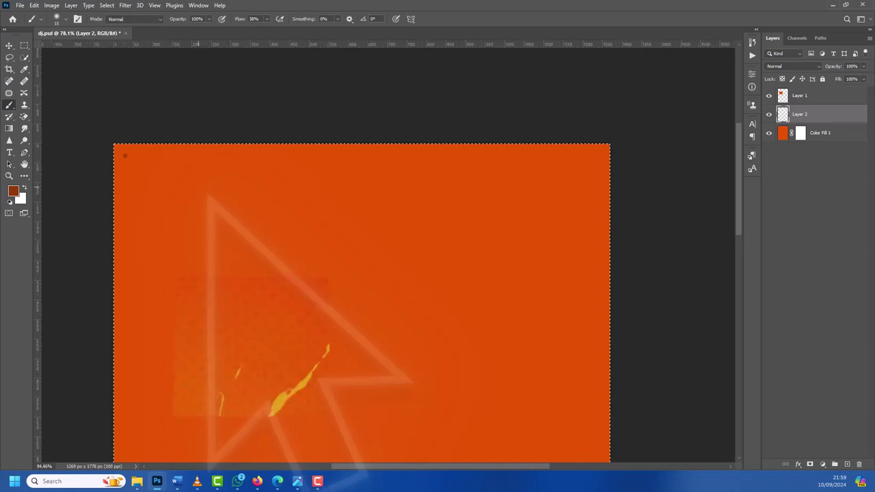
pyautogui.scroll(3, 109, 143)
# Step: Nudge the dark dot slightly to the left with the Move tool
pyautogui.press('v')
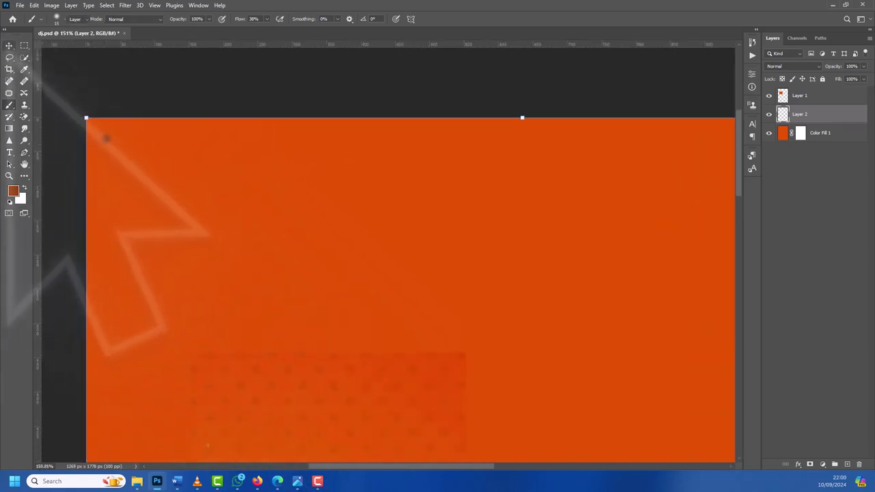
pyautogui.moveTo(109, 140); pyautogui.dragTo(100, 140)
pyautogui.press('m')
pyautogui.hotkey('ctrl', 'a')
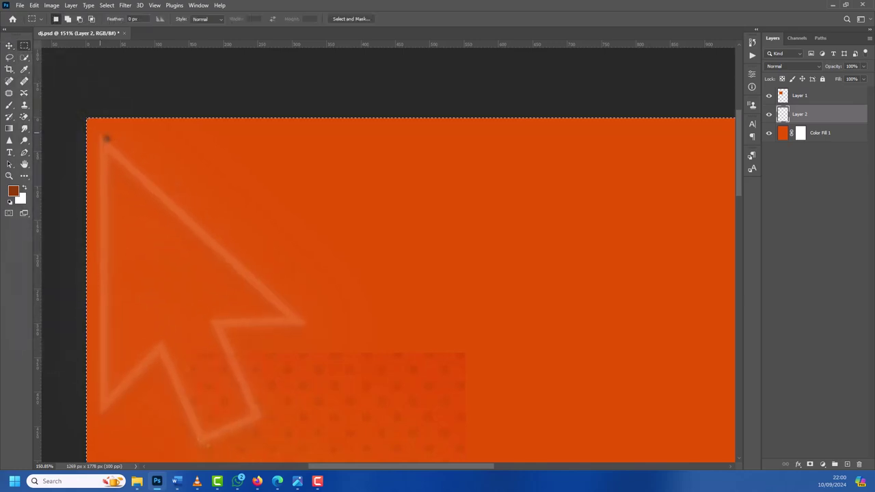
pyautogui.hotkey('ctrl', 'd')
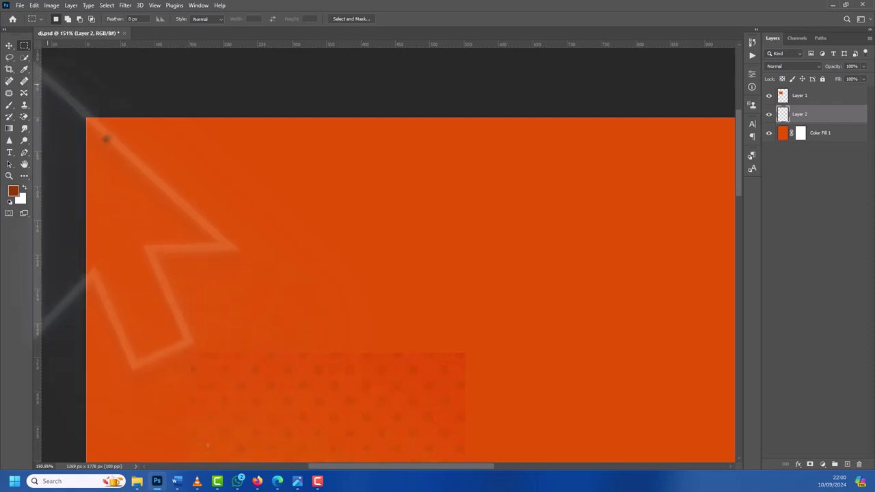
pyautogui.press('v')
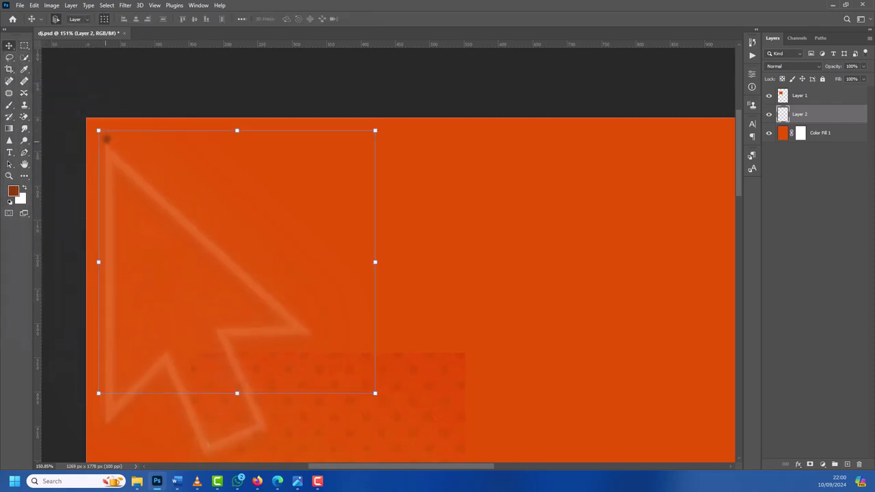
# Step: Duplicate the dot into a row of four evenly spaced dots
pyautogui.moveTo(106, 139)
pyautogui.keyDown('alt'); pyautogui.mouseDown()
pyautogui.moveTo(138, 139)
pyautogui.moveTo(123, 139)
pyautogui.mouseUp(); pyautogui.keyUp('alt')
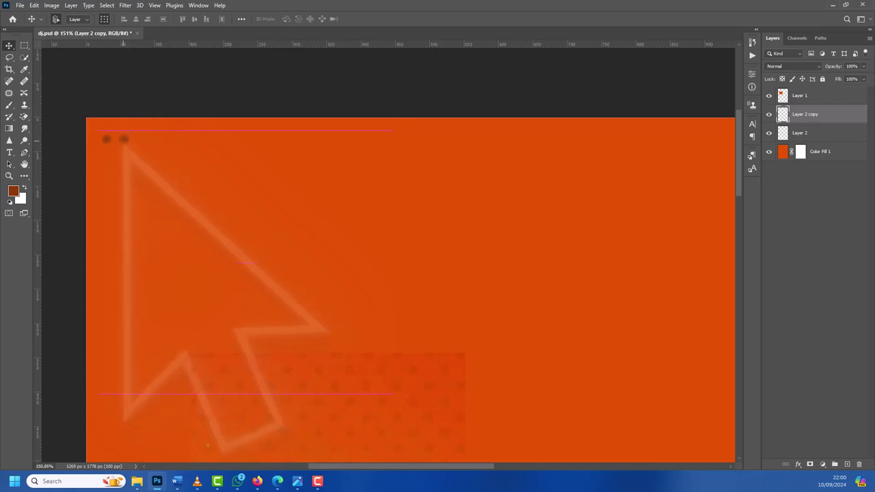
pyautogui.moveTo(124, 139); pyautogui.dragTo(142, 139)
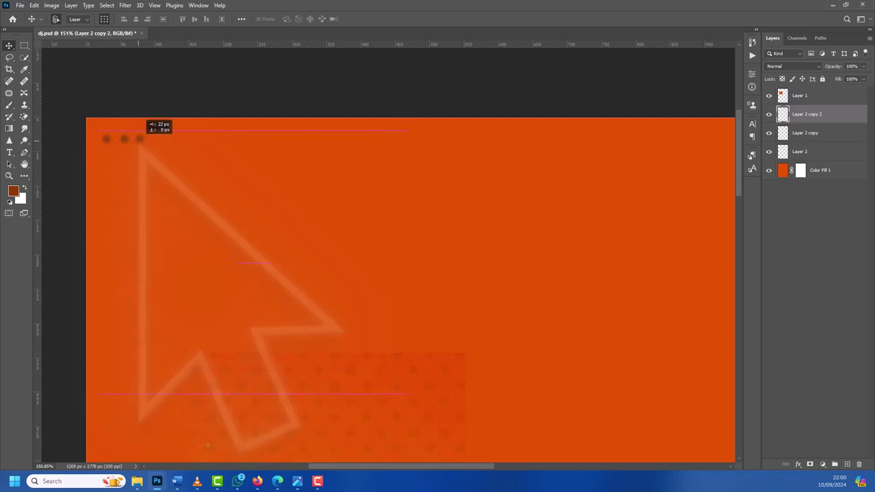
pyautogui.moveTo(139, 139); pyautogui.dragTo(153, 139)
pyautogui.hotkey('ctrl', 'j')
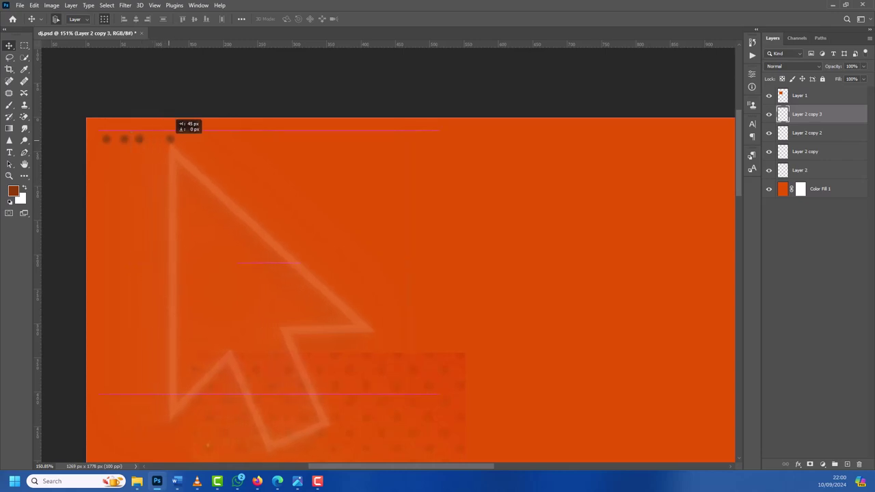
pyautogui.moveTo(154, 141)
pyautogui.mouseDown()
pyautogui.moveTo(172, 141)
pyautogui.moveTo(151, 156)
pyautogui.moveTo(149, 146)
pyautogui.moveTo(129, 146)
pyautogui.mouseUp()
pyautogui.hotkey('alt', '[')
pyautogui.hotkey('alt', '[')
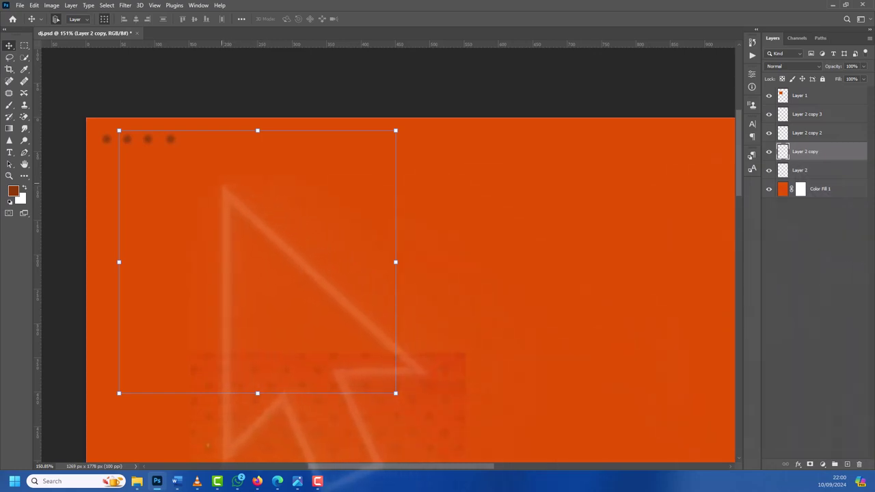
# Step: Select the four dot layers and merge them into one layer
pyautogui.click(218, 181)
pyautogui.click(171, 143)
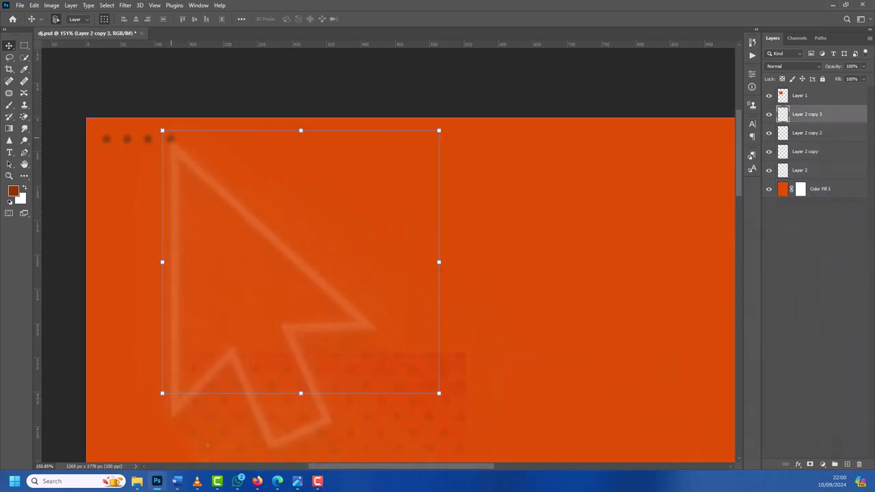
pyautogui.keyDown('shift'); pyautogui.click(810, 133); pyautogui.keyUp('shift')
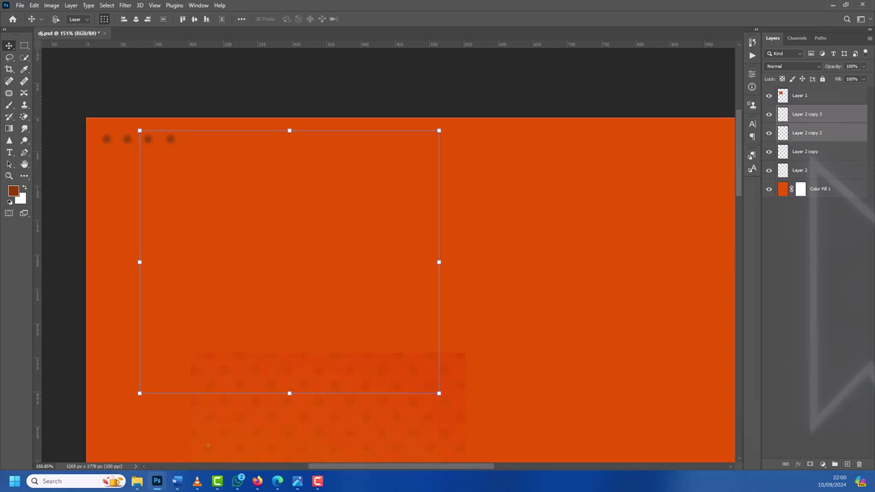
pyautogui.keyDown('shift'); pyautogui.click(805, 151); pyautogui.keyUp('shift')
pyautogui.keyDown('shift'); pyautogui.click(800, 170); pyautogui.keyUp('shift')
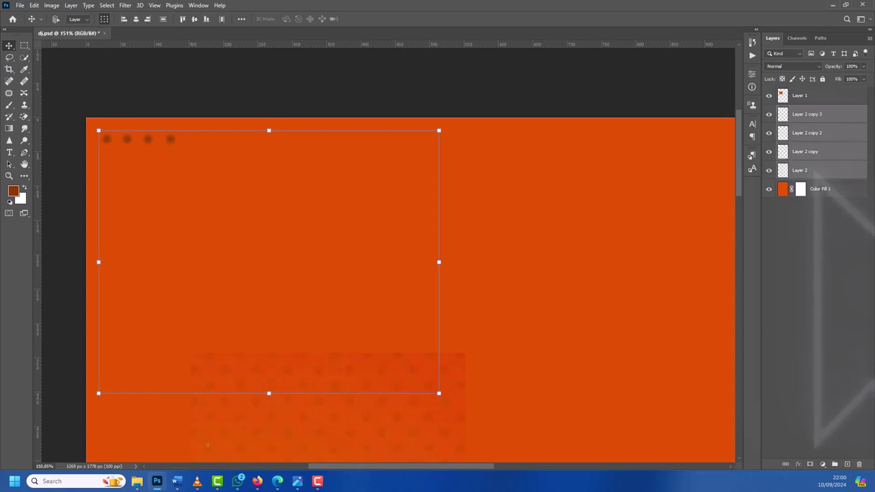
pyautogui.hotkey('ctrl', 'e')
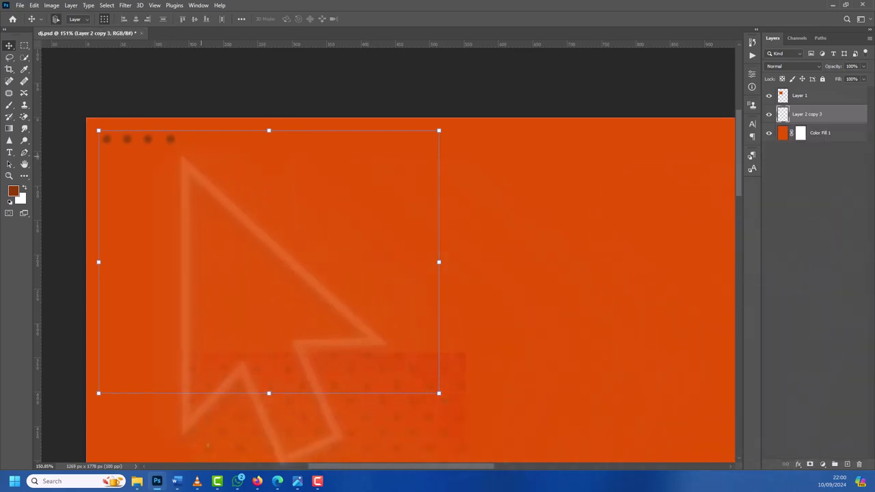
# Step: Extend the four-dot row rightward with duplicated copies, merging them into one longer row
pyautogui.moveTo(173, 139); pyautogui.dragTo(260, 134)
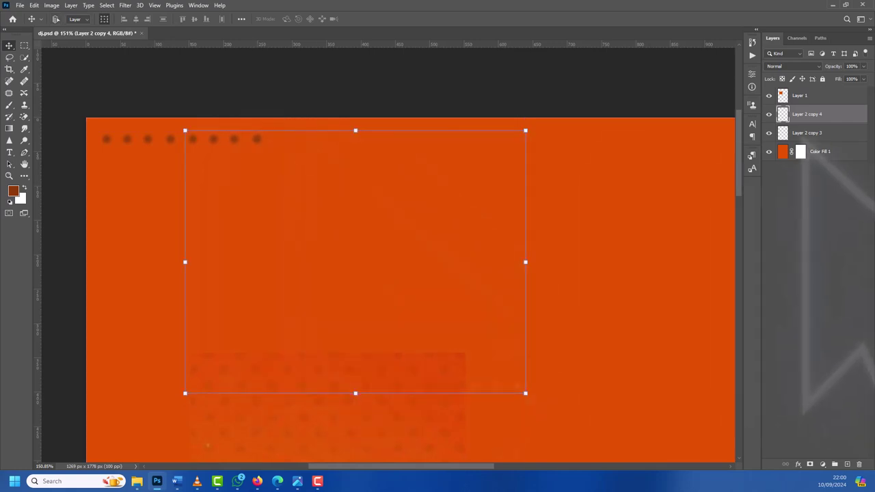
pyautogui.keyDown('ctrl'); pyautogui.click(807, 132); pyautogui.keyUp('ctrl')
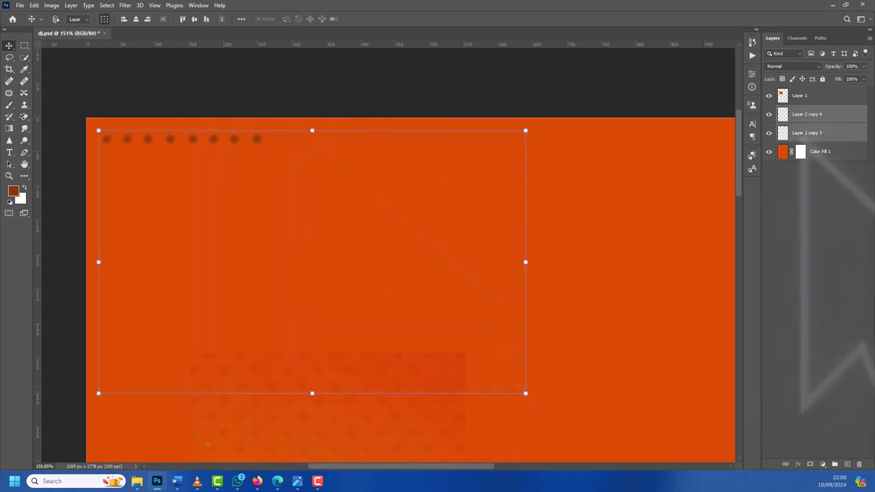
pyautogui.hotkey('ctrl', 'e')
pyautogui.hotkey('ctrl', 'j')
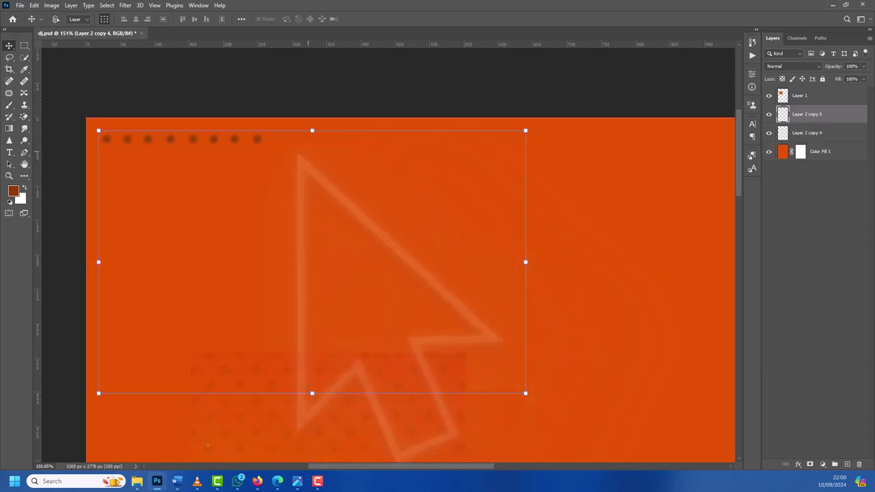
pyautogui.moveTo(260, 146); pyautogui.dragTo(427, 140)
pyautogui.keyDown('shift'); pyautogui.click(806, 133); pyautogui.keyUp('shift')
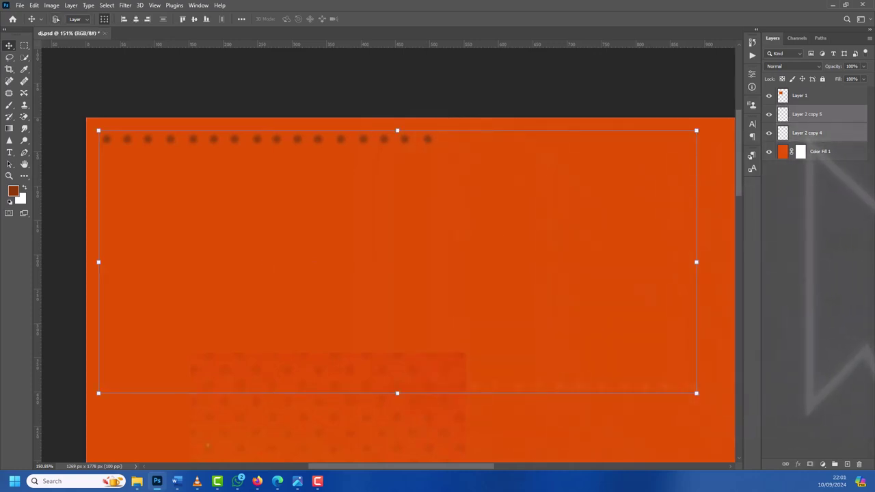
pyautogui.hotkey('ctrl', 'e')
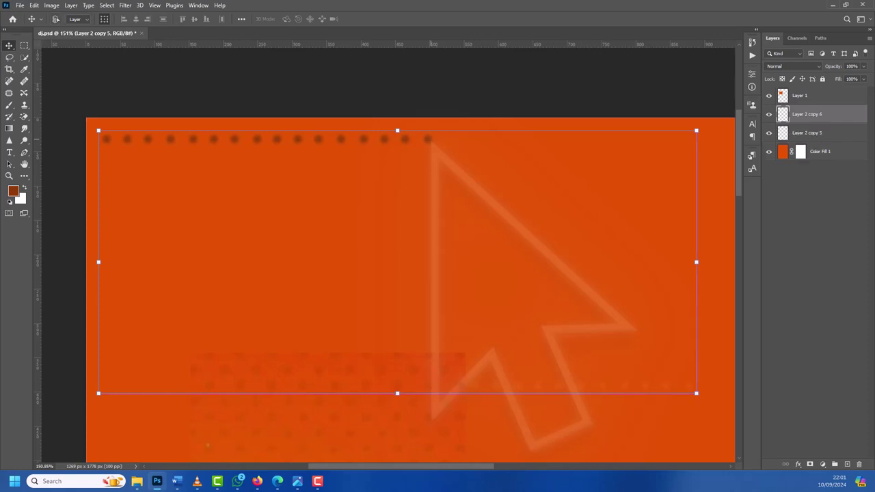
# Step: Add another copy of the dot row to reach the right edge, evening the spacing
pyautogui.moveTo(432, 144); pyautogui.dragTo(727, 144)
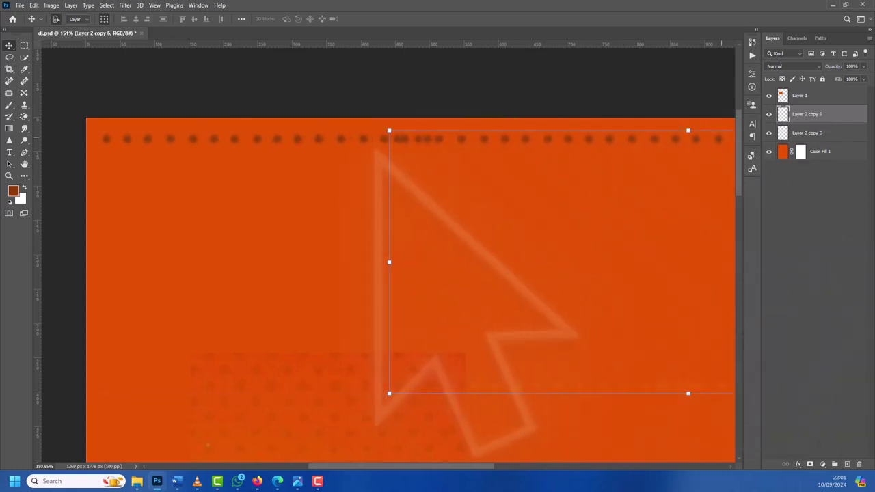
pyautogui.scroll(-2, 291, 153)
pyautogui.scroll(-1, 291, 154)
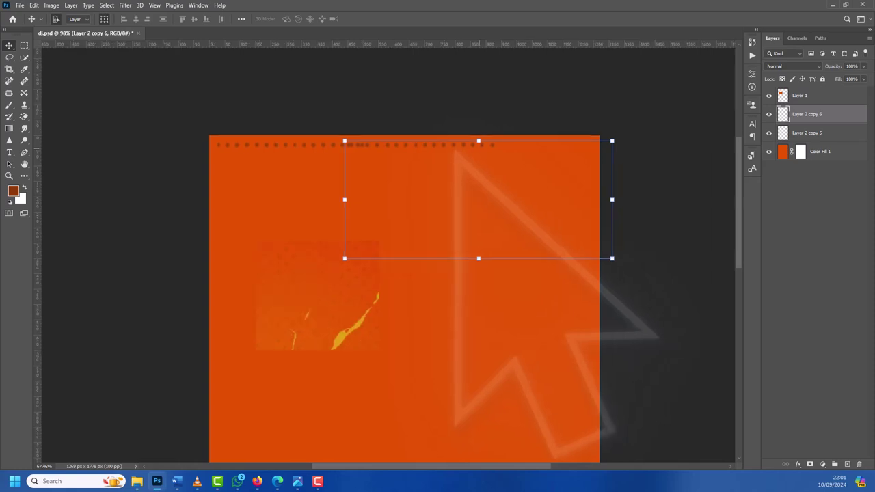
pyautogui.scroll(2, 462, 151)
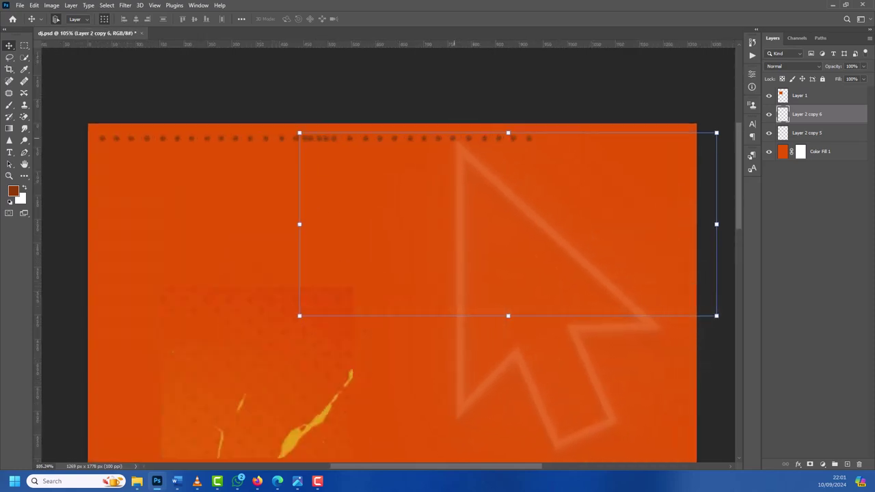
pyautogui.moveTo(460, 145); pyautogui.dragTo(493, 143)
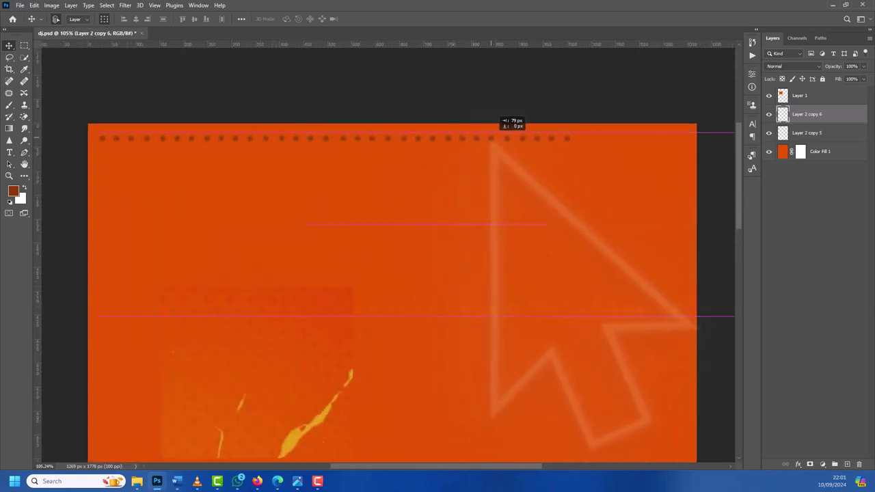
pyautogui.moveTo(494, 143); pyautogui.dragTo(713, 145)
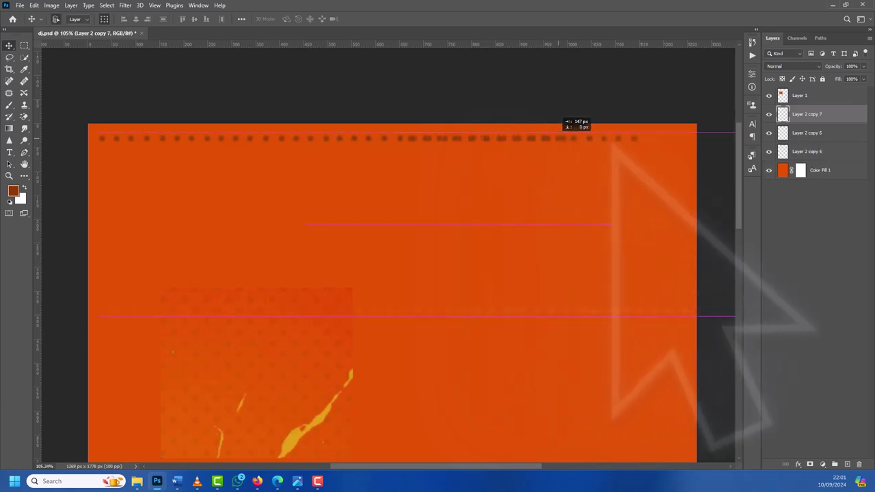
pyautogui.moveTo(766, 125); pyautogui.dragTo(730, 126)
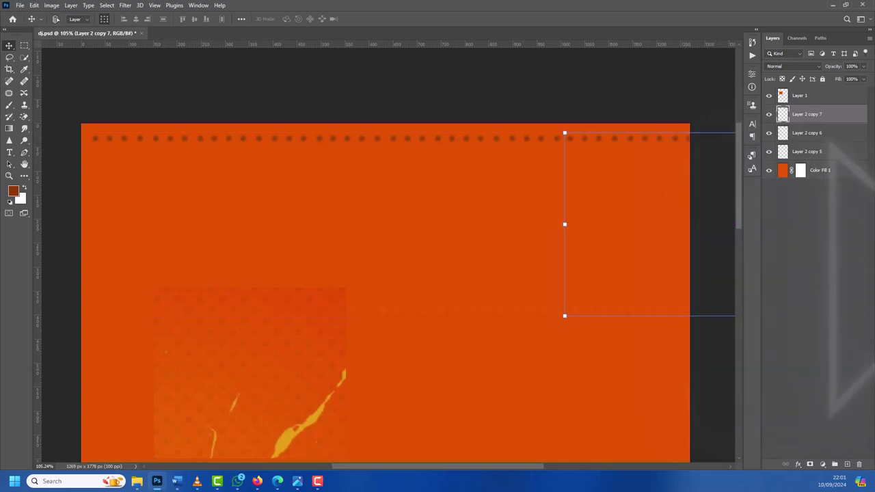
pyautogui.keyDown('ctrl'); pyautogui.click(807, 133); pyautogui.keyUp('ctrl')
pyautogui.keyDown('ctrl'); pyautogui.click(807, 151); pyautogui.keyUp('ctrl')
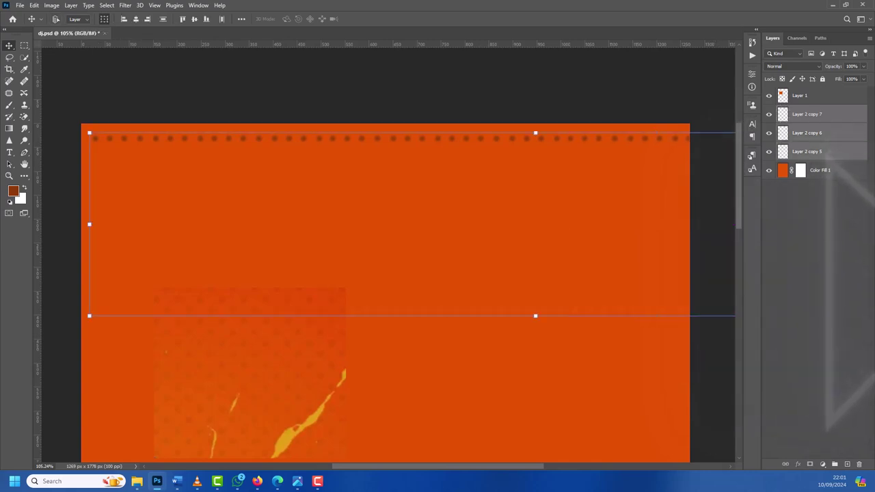
# Step: Add an offset second row of dots beneath the top row and merge them
pyautogui.hotkey('ctrl', 'e')
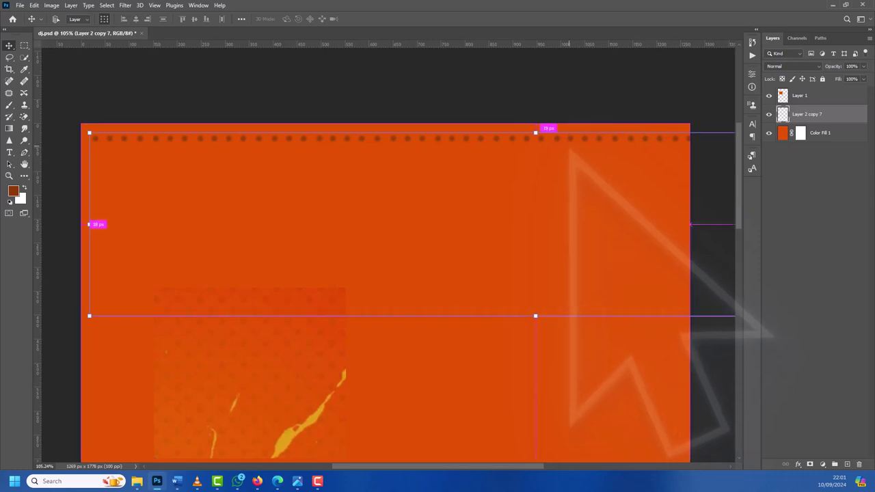
pyautogui.moveTo(559, 144)
pyautogui.mouseDown()
pyautogui.moveTo(578, 161)
pyautogui.moveTo(586, 157)
pyautogui.moveTo(547, 157)
pyautogui.moveTo(552, 140)
pyautogui.moveTo(564, 168)
pyautogui.moveTo(543, 173)
pyautogui.mouseUp()
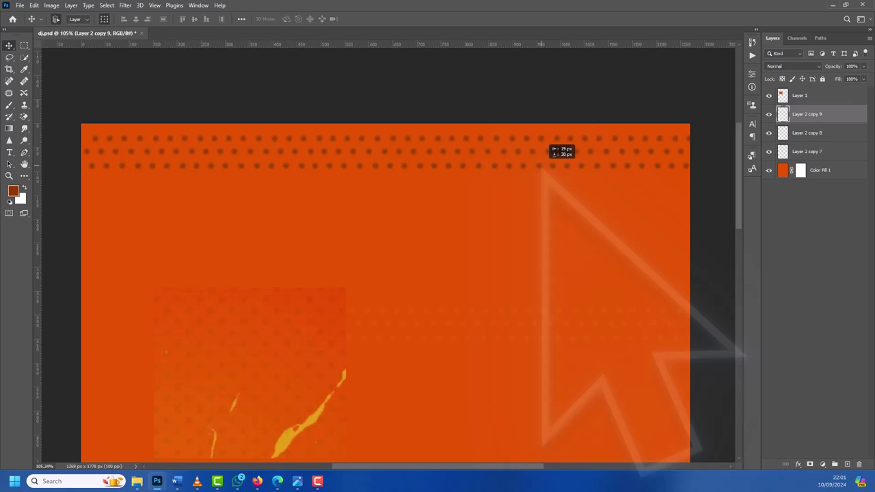
pyautogui.moveTo(552, 150); pyautogui.dragTo(553, 152)
pyautogui.keyDown('shift'); pyautogui.click(807, 151); pyautogui.keyUp('shift')
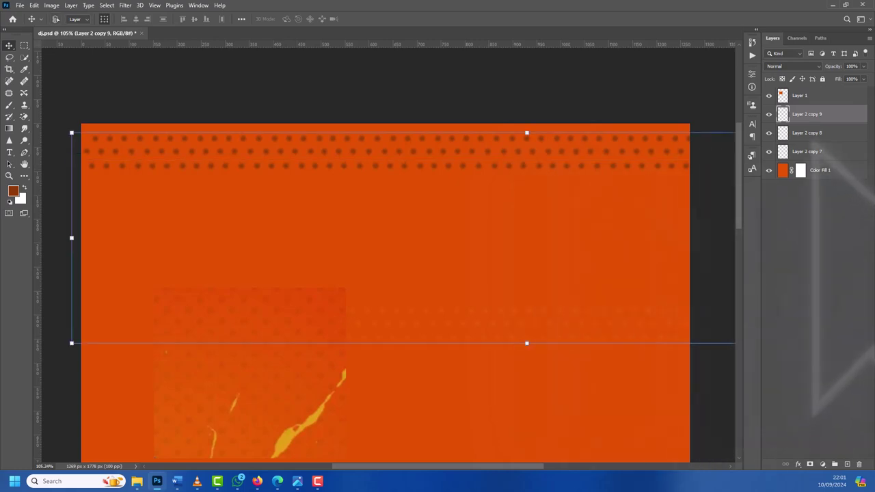
pyautogui.hotkey('ctrl', 'e')
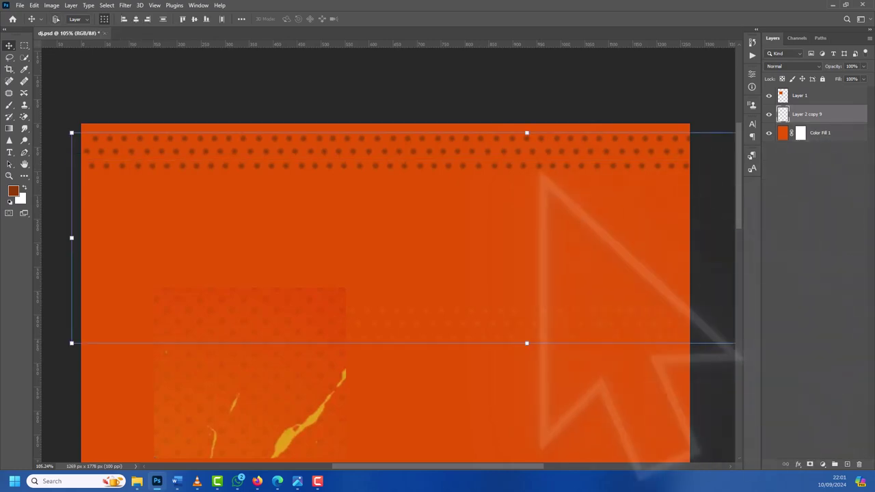
# Step: Duplicate the two dot rows downward and merge them into one block
pyautogui.moveTo(545, 175); pyautogui.dragTo(530, 164)
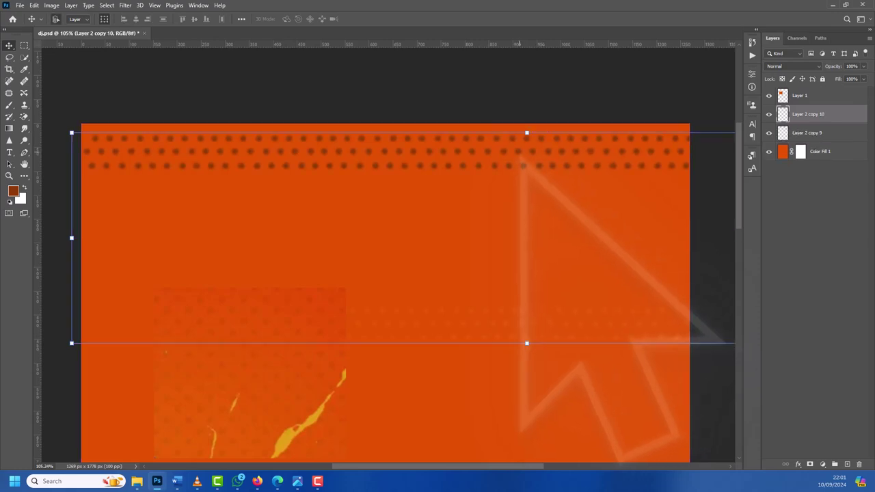
pyautogui.moveTo(521, 164); pyautogui.dragTo(519, 203)
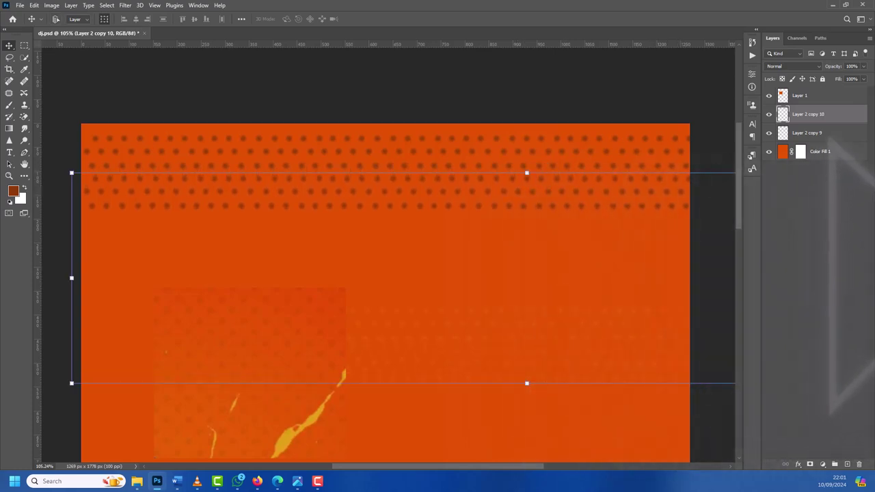
pyautogui.keyDown('shift'); pyautogui.click(810, 133); pyautogui.keyUp('shift')
pyautogui.hotkey('ctrl', 'e')
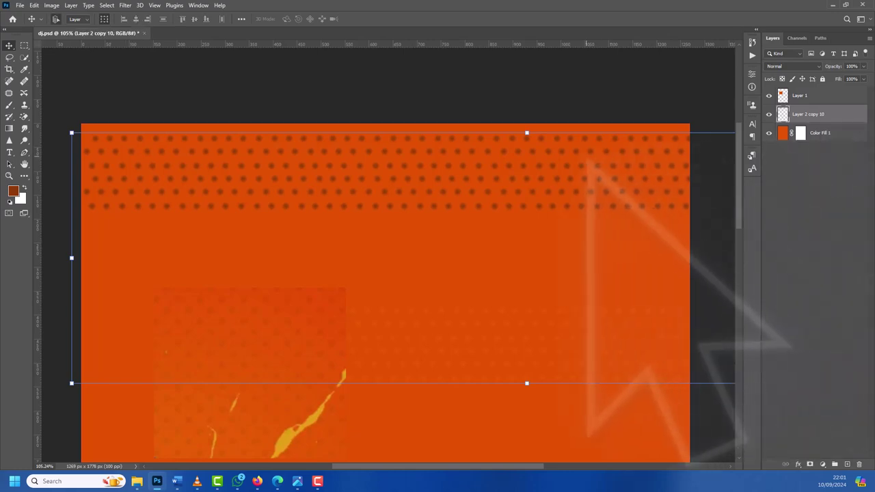
# Step: Copy the dot block further down the flyer and merge both blocks
pyautogui.hotkey('ctrl', 'j')
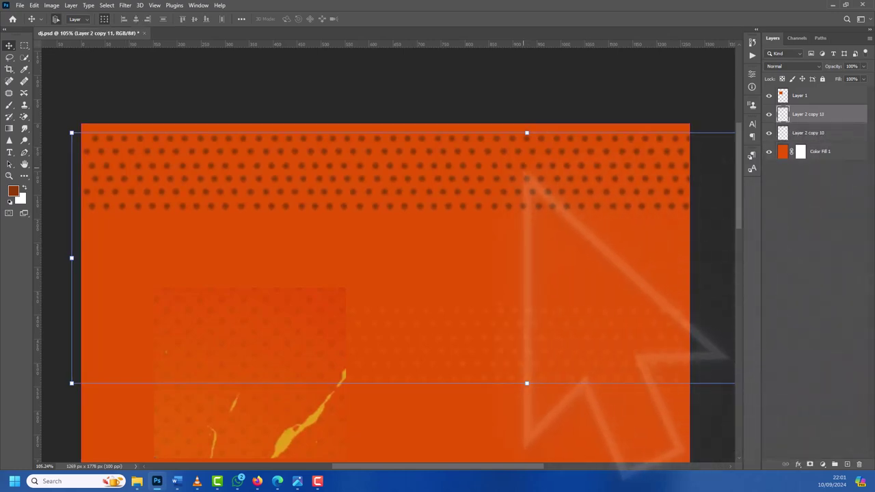
pyautogui.moveTo(527, 180); pyautogui.dragTo(521, 266)
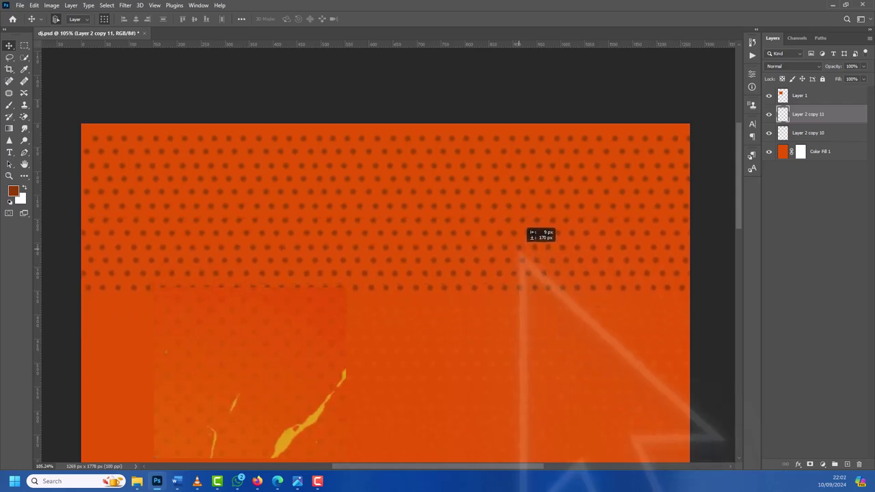
pyautogui.moveTo(527, 230); pyautogui.dragTo(528, 230)
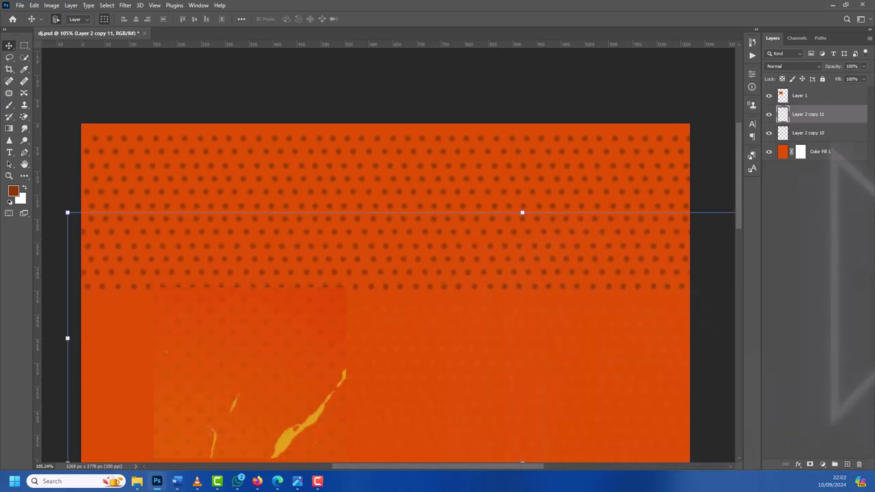
pyautogui.click(808, 133)
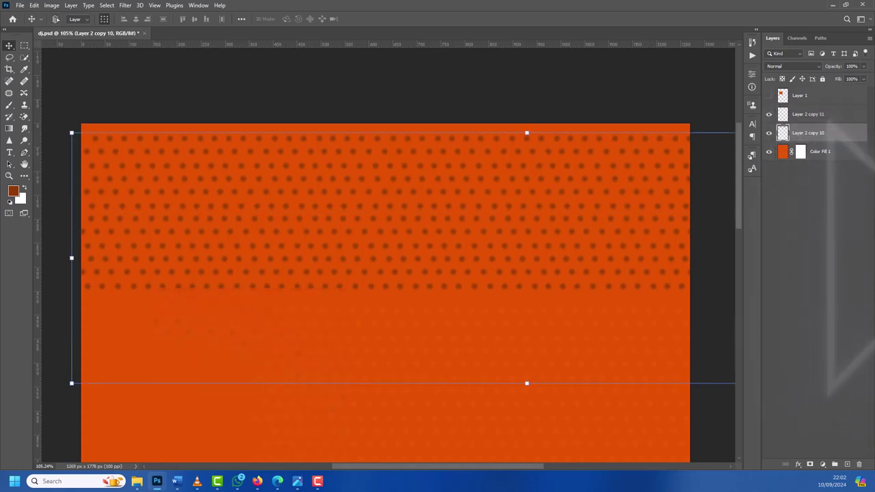
pyautogui.keyDown('shift'); pyautogui.click(808, 114); pyautogui.keyUp('shift')
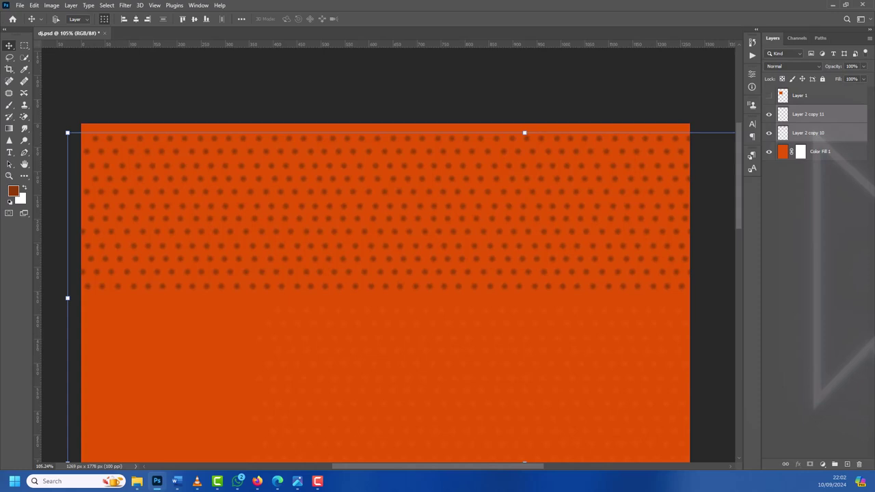
pyautogui.hotkey('ctrl', 'e')
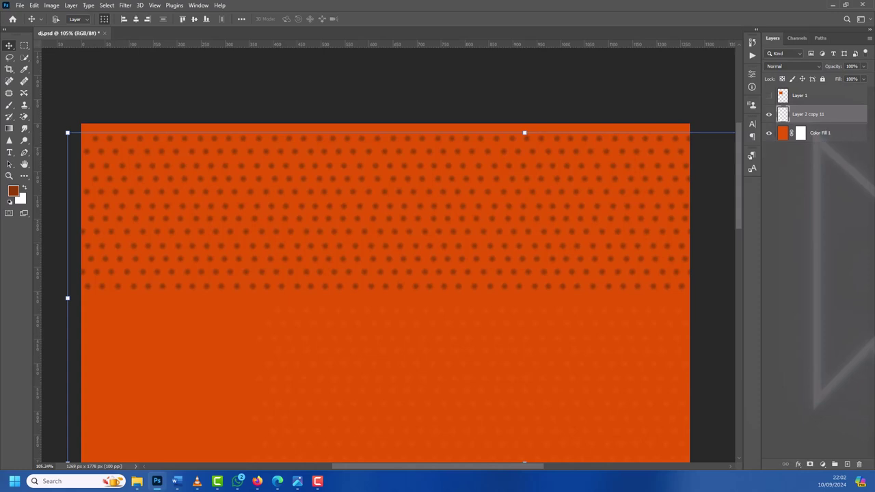
# Step: Copy the dot pattern lower on the flyer, select both pattern layers, and zoom out
pyautogui.hotkey('ctrl', 'j')
pyautogui.moveTo(479, 215); pyautogui.dragTo(471, 377)
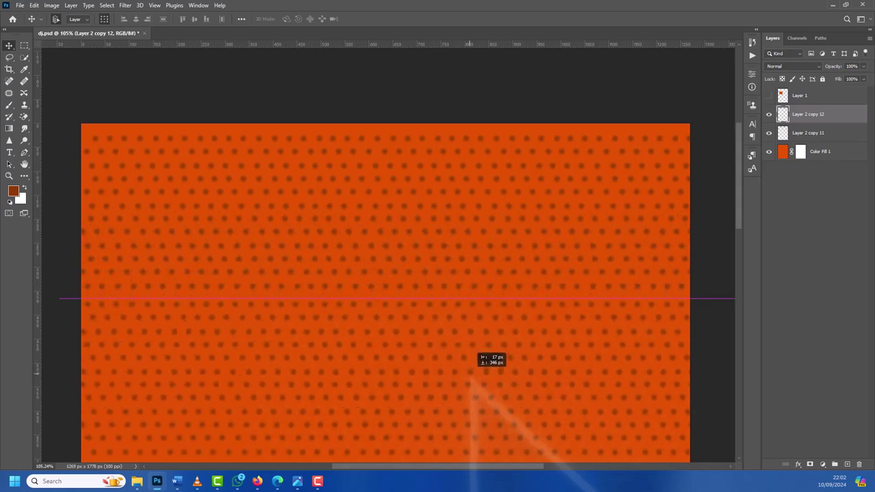
pyautogui.moveTo(479, 350); pyautogui.dragTo(468, 350)
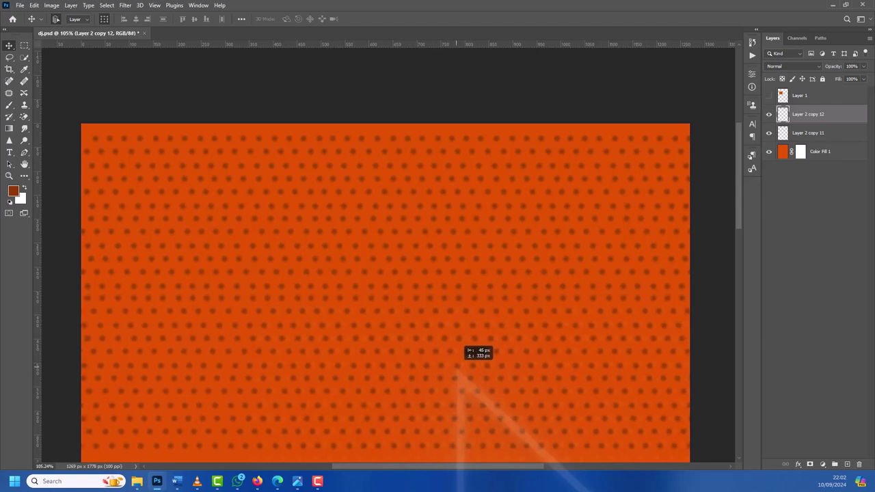
pyautogui.moveTo(469, 350); pyautogui.dragTo(469, 350)
pyautogui.scroll(-1, 394, 254)
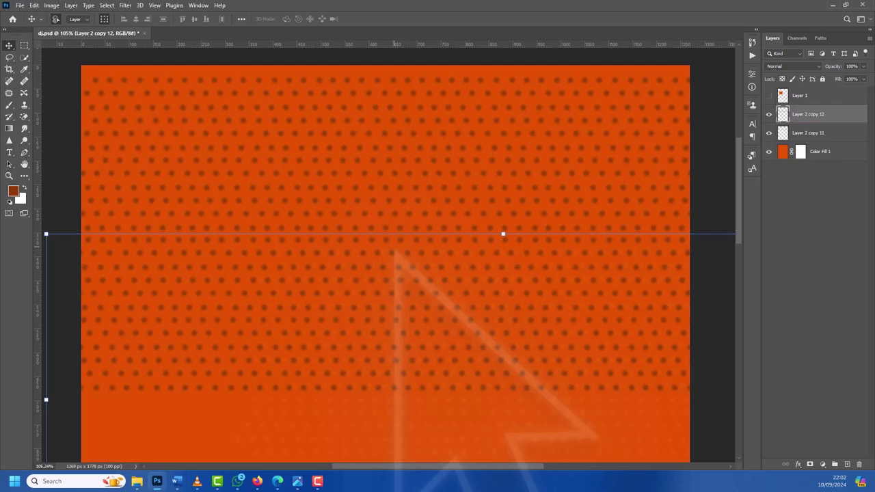
pyautogui.moveTo(401, 295); pyautogui.dragTo(404, 301)
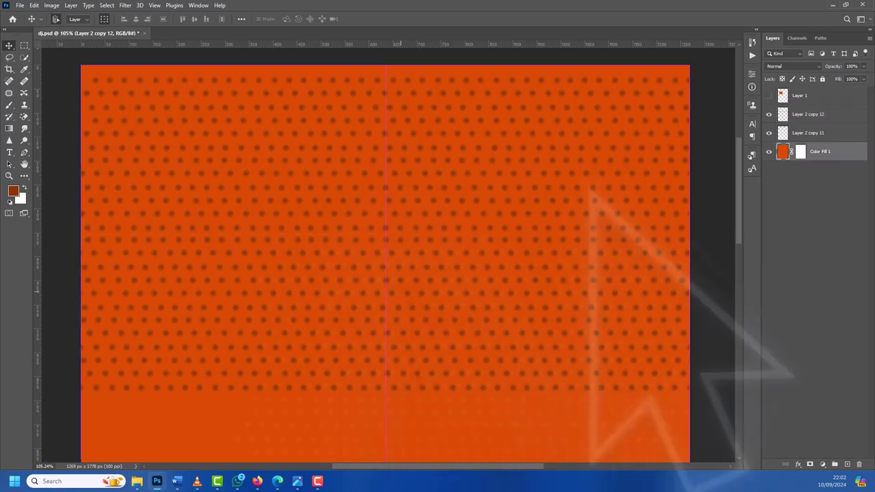
pyautogui.hotkey('alt', ']')
pyautogui.hotkey('shift', 'alt', ']')
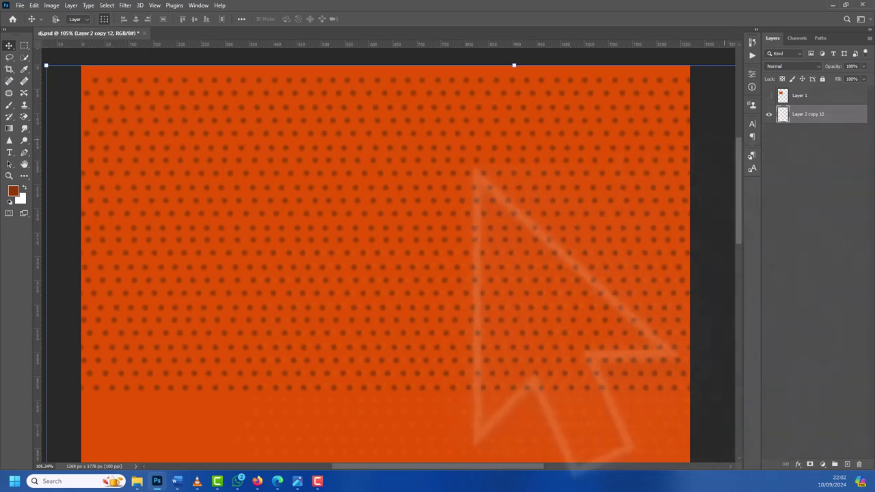
pyautogui.hotkey('ctrl', '0')
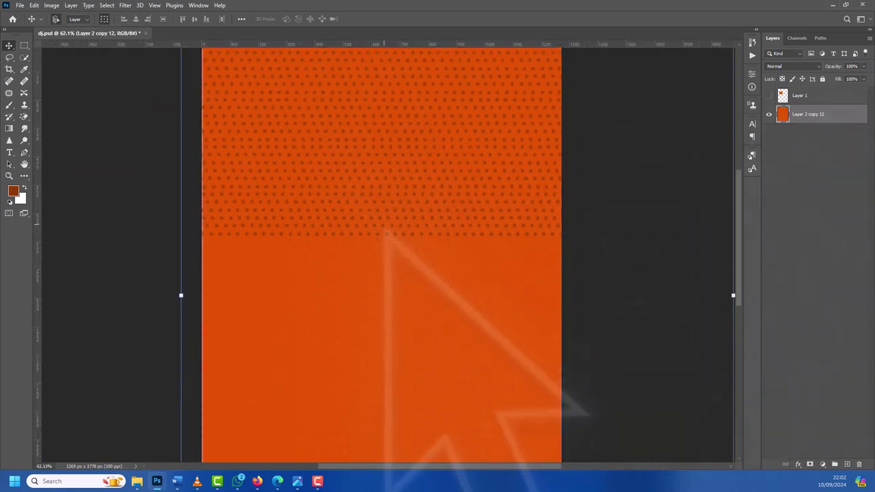
# Step: Duplicate the dot band lower down the page and merge the two dot layers
pyautogui.scroll(-2, 384, 234)
pyautogui.scroll(-1, 386, 233)
pyautogui.scroll(-1, 387, 231)
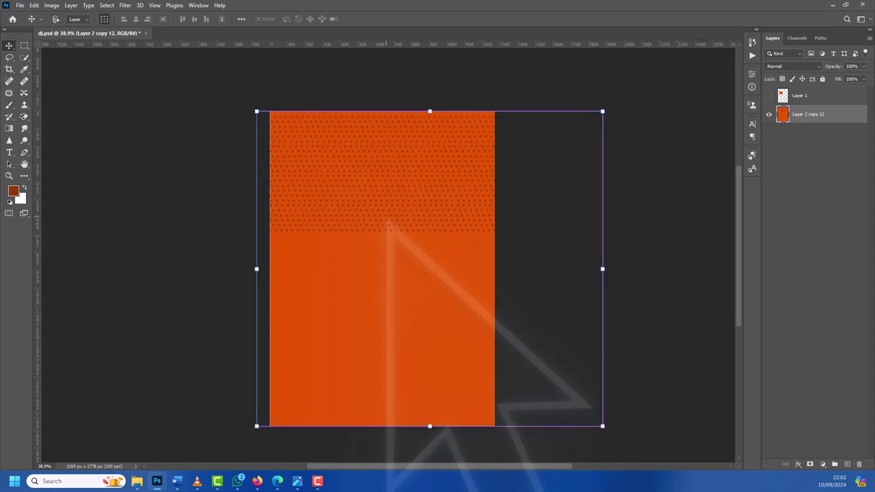
pyautogui.moveTo(388, 224); pyautogui.dragTo(392, 333)
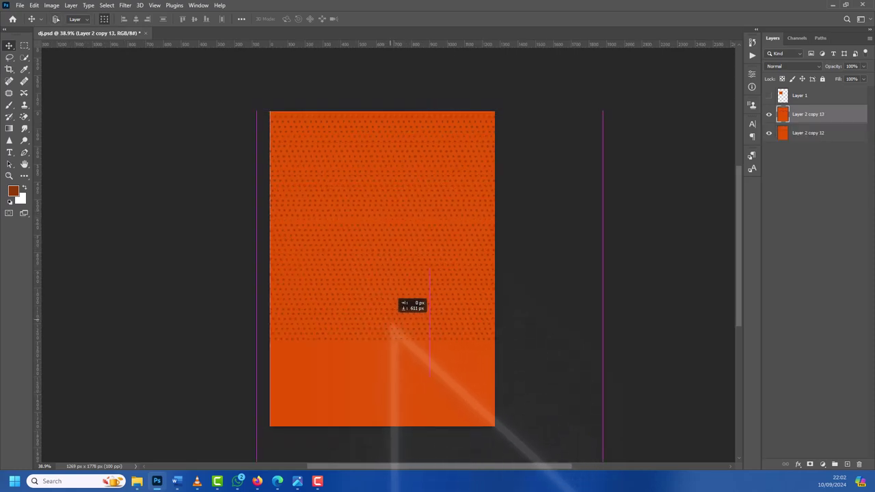
pyautogui.moveTo(401, 304)
pyautogui.mouseDown()
pyautogui.moveTo(401, 313)
pyautogui.moveTo(400, 188)
pyautogui.mouseUp()
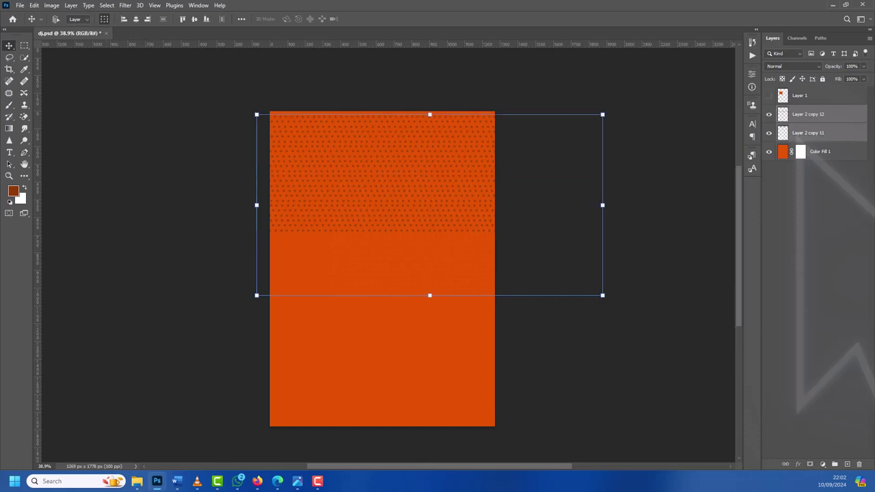
pyautogui.hotkey('ctrl', 'e')
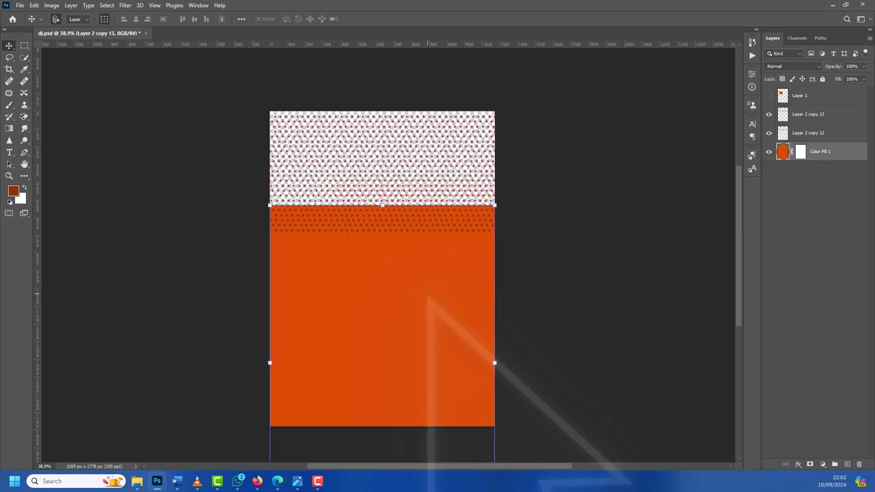
pyautogui.hotkey('ctrl', 'z')
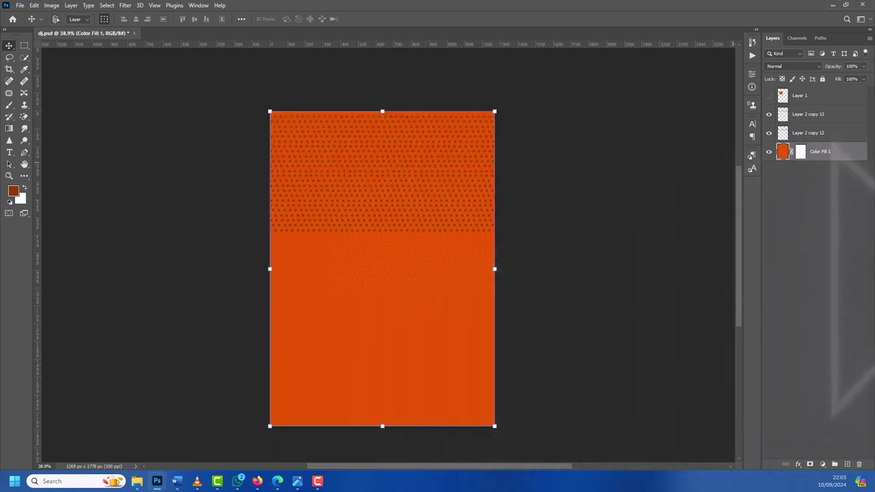
pyautogui.hotkey('alt', ']')
pyautogui.hotkey('shift', 'alt', ']')
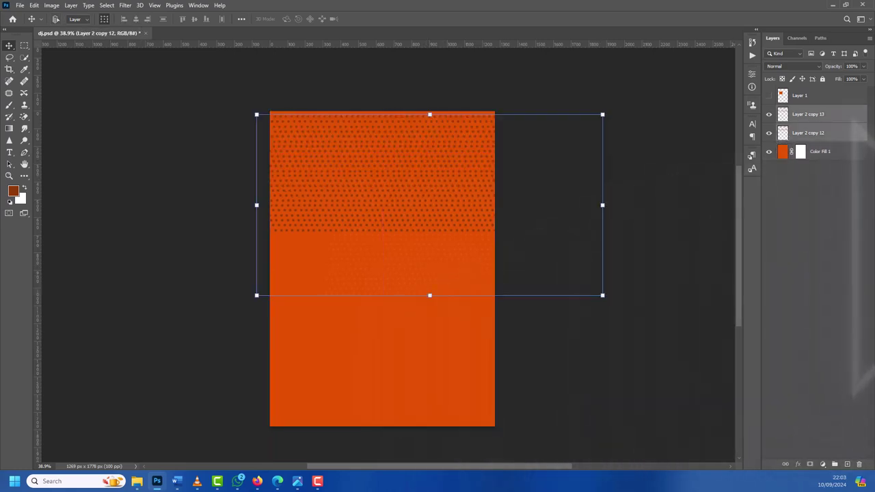
pyautogui.hotkey('ctrl', 'e')
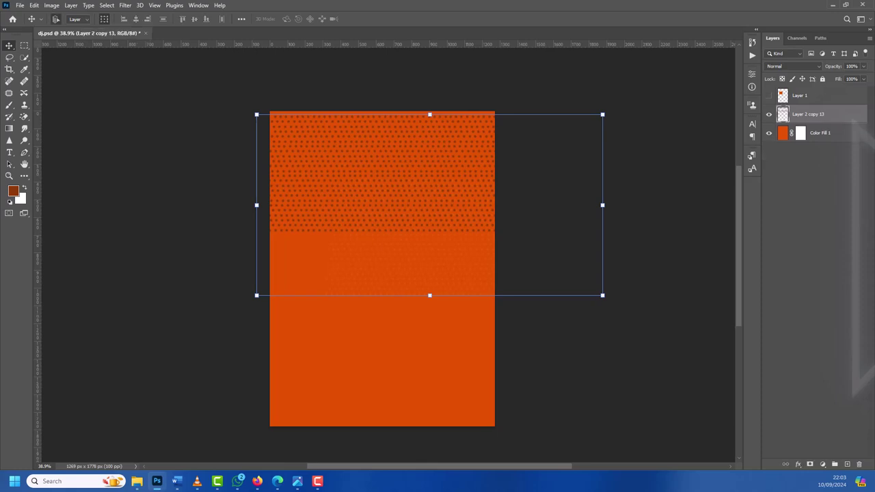
# Step: Add another dot band copy, align it with the pattern, and merge it with Layer 2 copy 13
pyautogui.moveTo(367, 240); pyautogui.dragTo(368, 272)
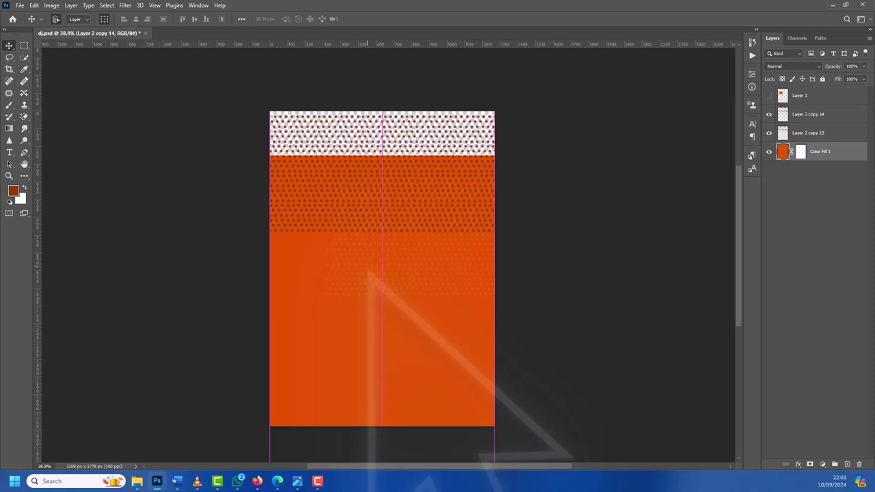
pyautogui.hotkey('ctrl', 'z')
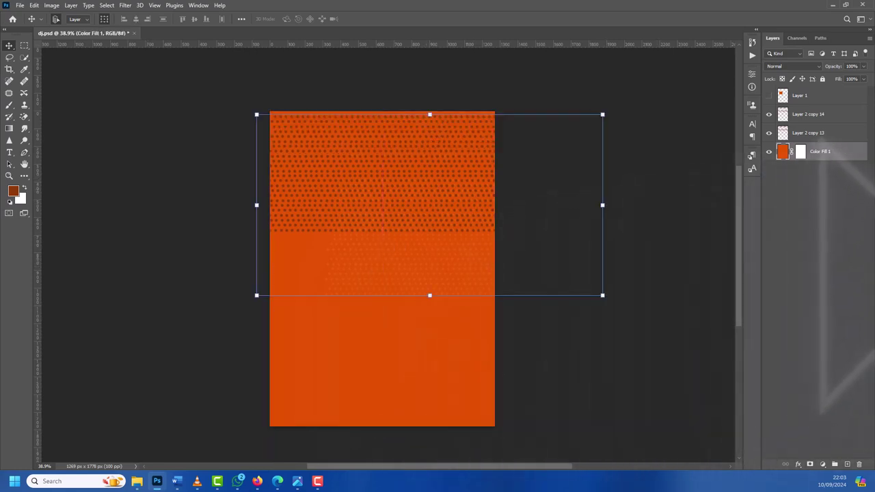
pyautogui.hotkey('alt', ']')
pyautogui.hotkey('shift', 'alt', ']')
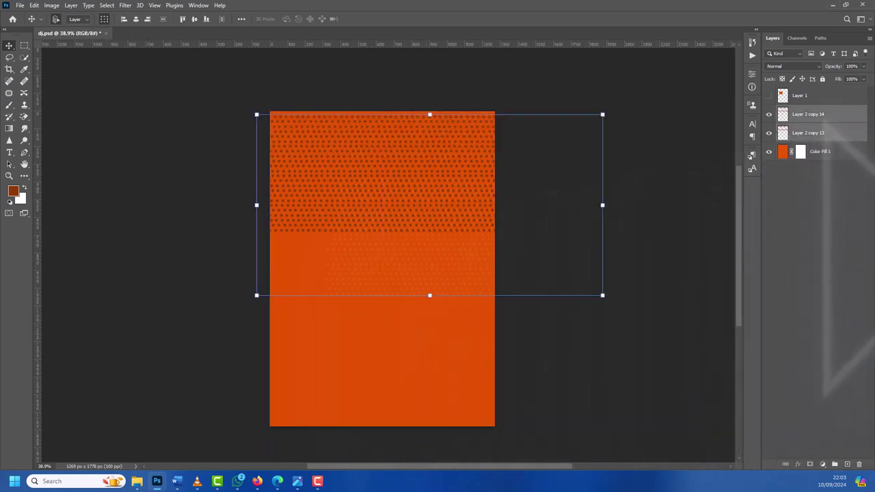
pyautogui.hotkey('alt', ']')
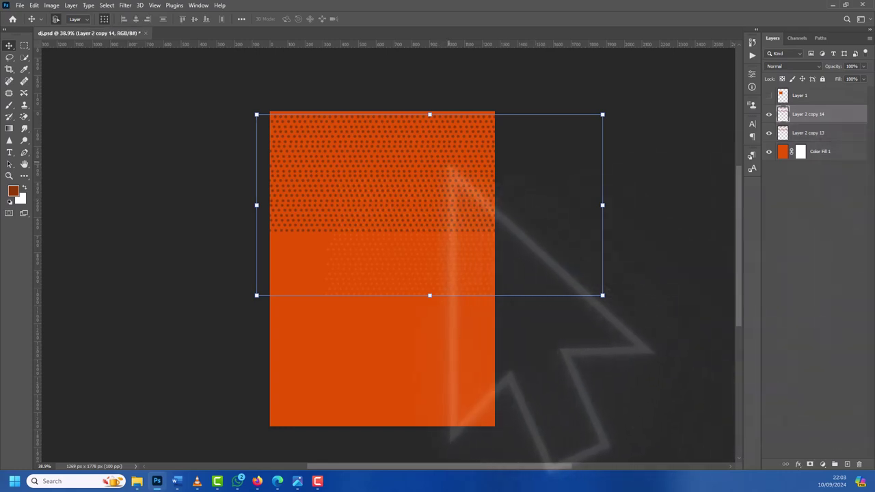
pyautogui.moveTo(443, 166); pyautogui.dragTo(444, 290)
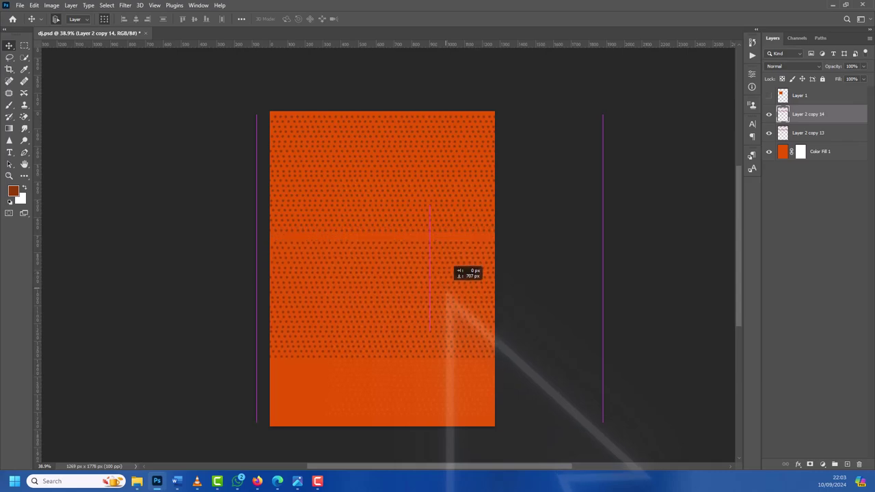
pyautogui.moveTo(446, 293); pyautogui.dragTo(447, 286)
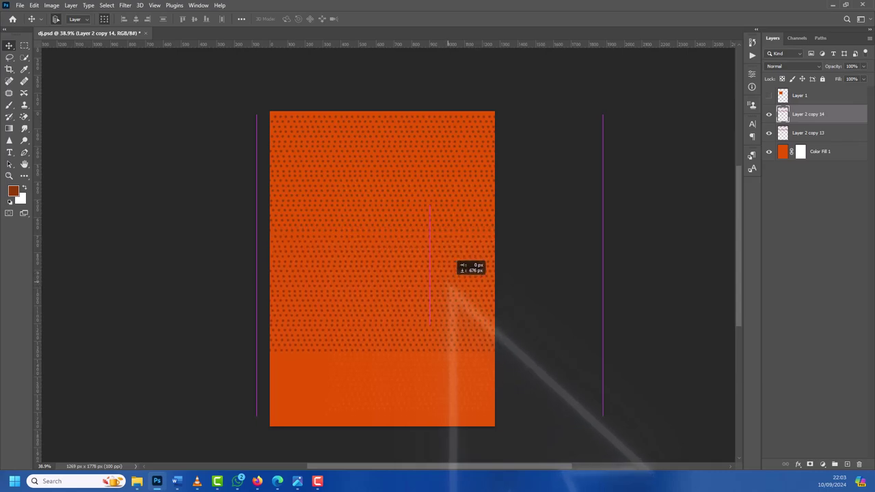
pyautogui.moveTo(447, 286); pyautogui.dragTo(438, 285)
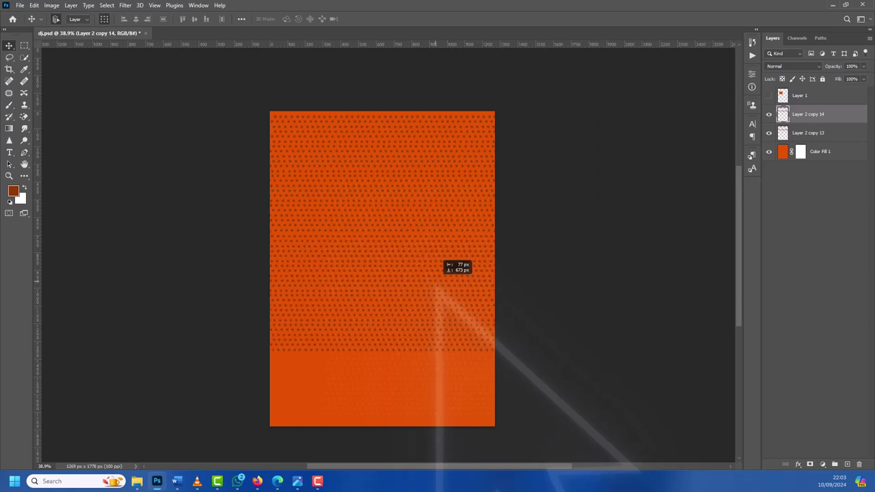
pyautogui.keyDown('shift'); pyautogui.click(808, 133); pyautogui.keyUp('shift')
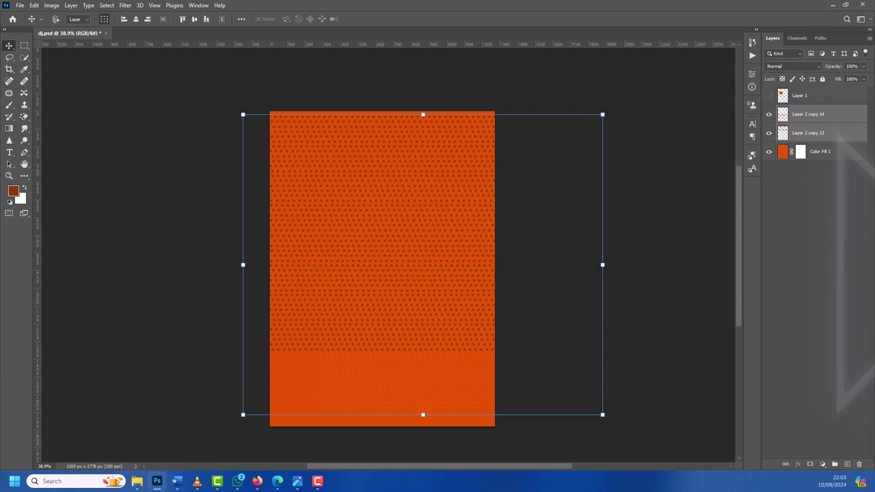
pyautogui.hotkey('ctrl', 'e')
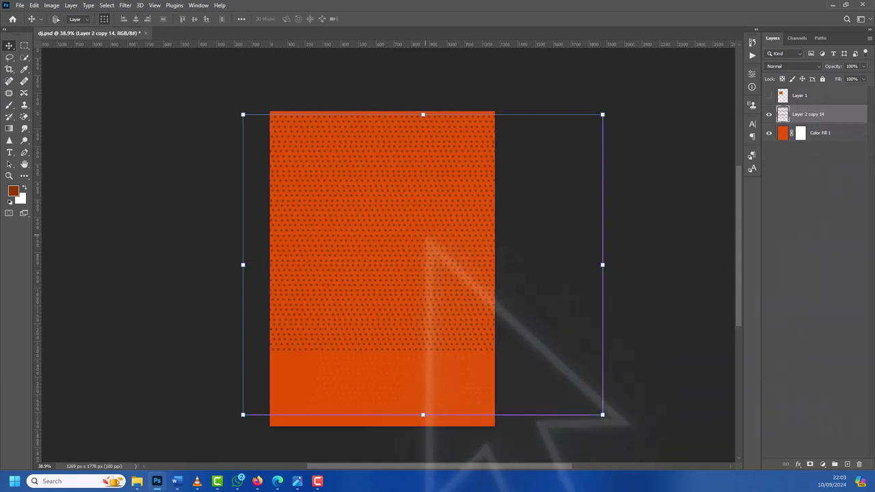
# Step: Copy a final dot band to the bottom and merge everything into Layer 2 copy 15
pyautogui.moveTo(425, 240); pyautogui.dragTo(424, 369)
pyautogui.scroll(-2, 425, 369)
pyautogui.scroll(-1, 425, 369)
pyautogui.moveTo(410, 227); pyautogui.dragTo(400, 319)
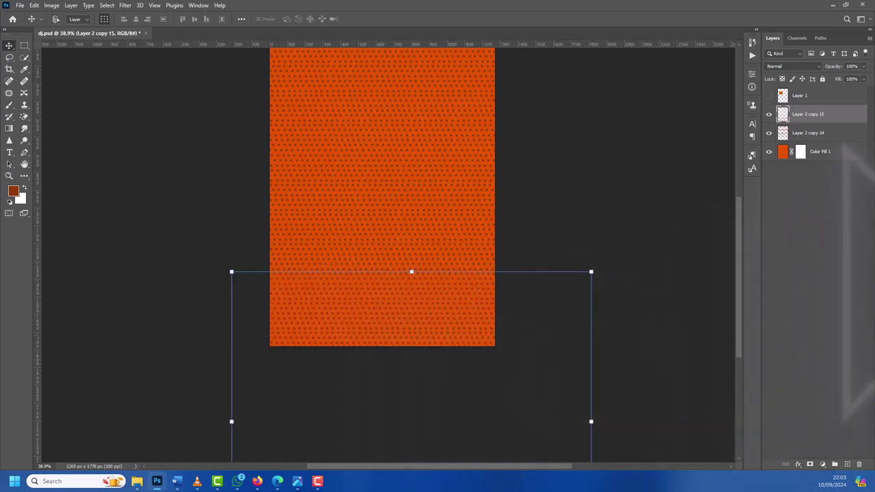
pyautogui.keyDown('shift'); pyautogui.click(808, 132); pyautogui.keyUp('shift')
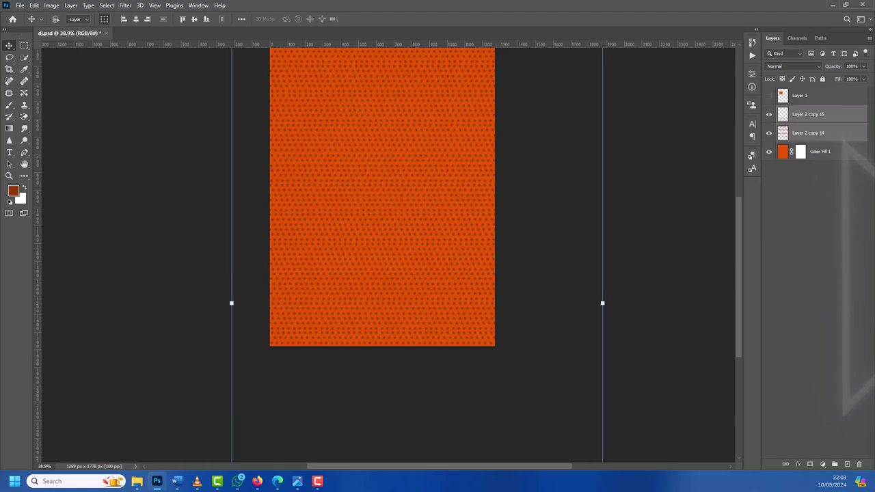
pyautogui.hotkey('ctrl', 'e')
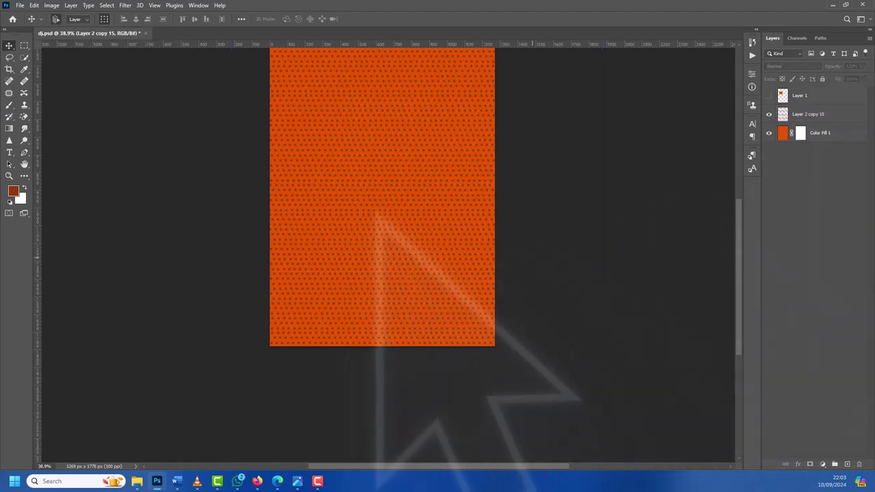
# Step: Set the dot pattern layer, Layer 2 copy 15, to 57% opacity
pyautogui.scroll(3, 375, 216)
pyautogui.scroll(1, 342, 215)
pyautogui.scroll(1, 329, 218)
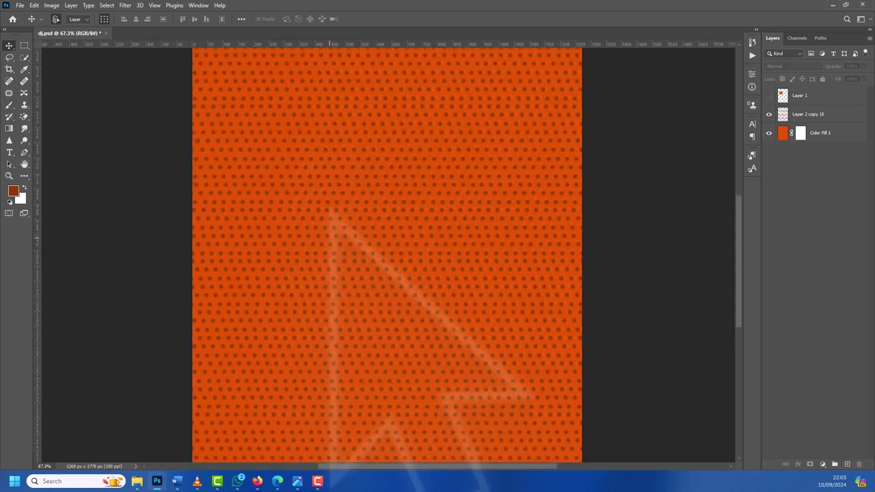
pyautogui.scroll(-1, 328, 208)
pyautogui.scroll(-1, 410, 225)
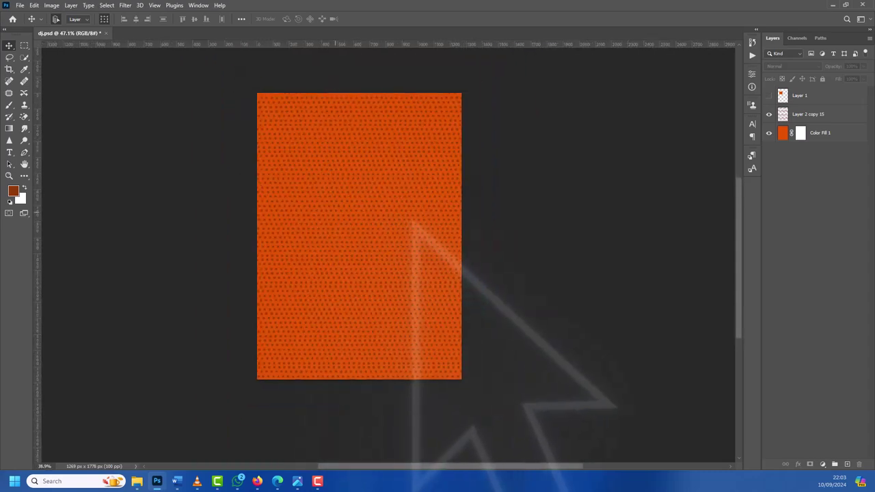
pyautogui.scroll(1, 413, 226)
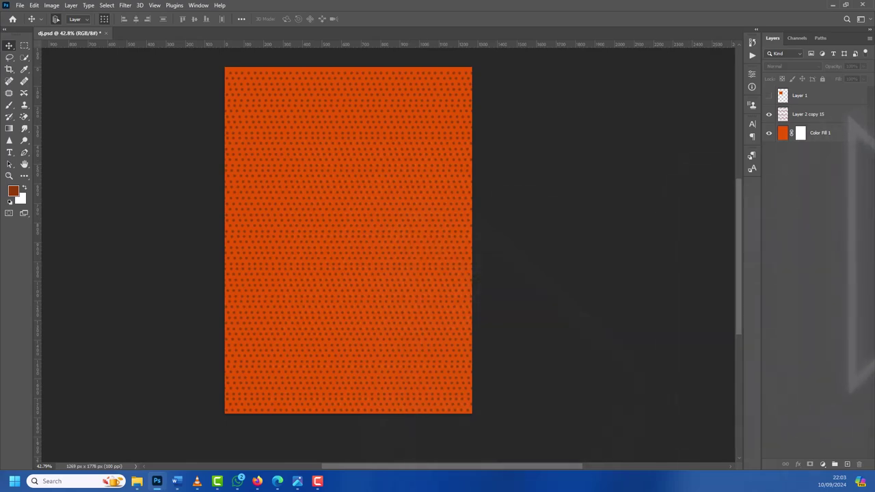
pyautogui.click(848, 114)
pyautogui.click(863, 66)
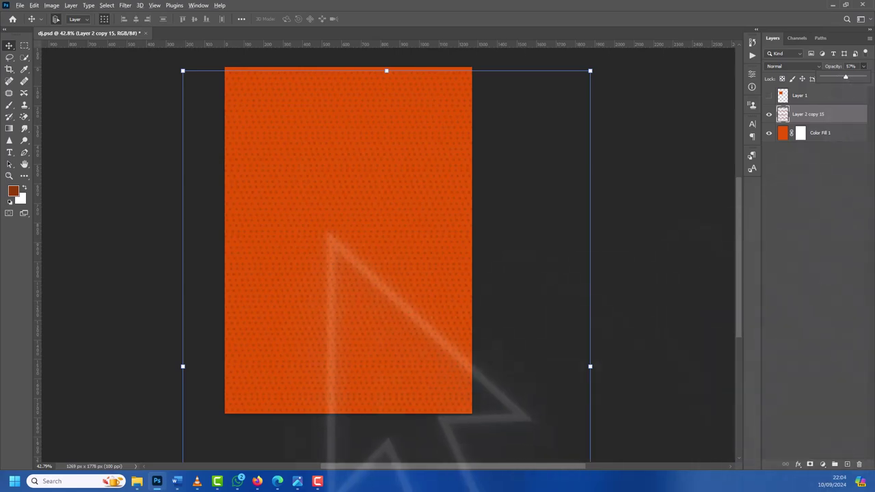
# Step: Show the Layers panel's list of new fill and adjustment layer options
pyautogui.scroll(-3, 327, 234)
pyautogui.scroll(2, 327, 233)
pyautogui.scroll(1, 327, 234)
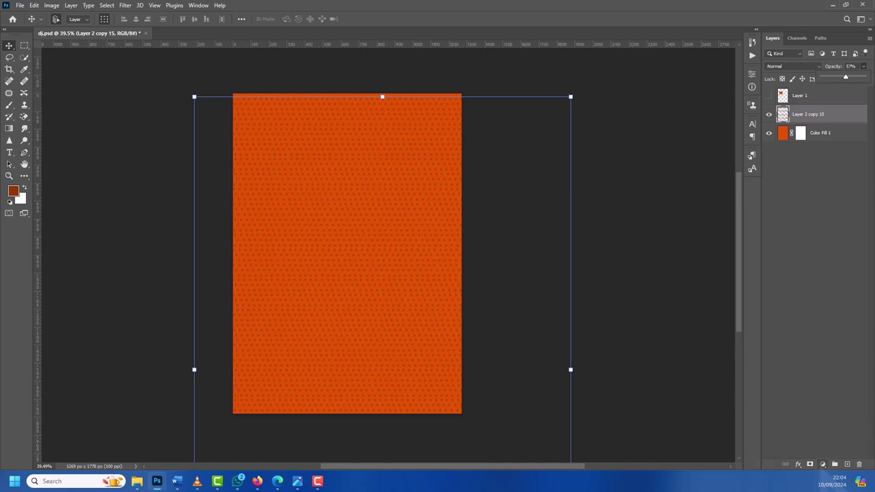
pyautogui.click(822, 465)
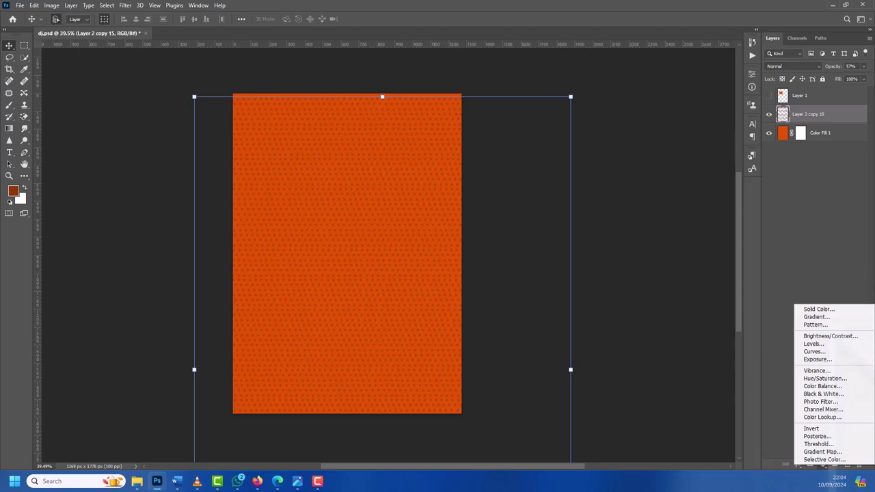
# Step: Set the Gradient Fill style to Radial
pyautogui.press('Escape')
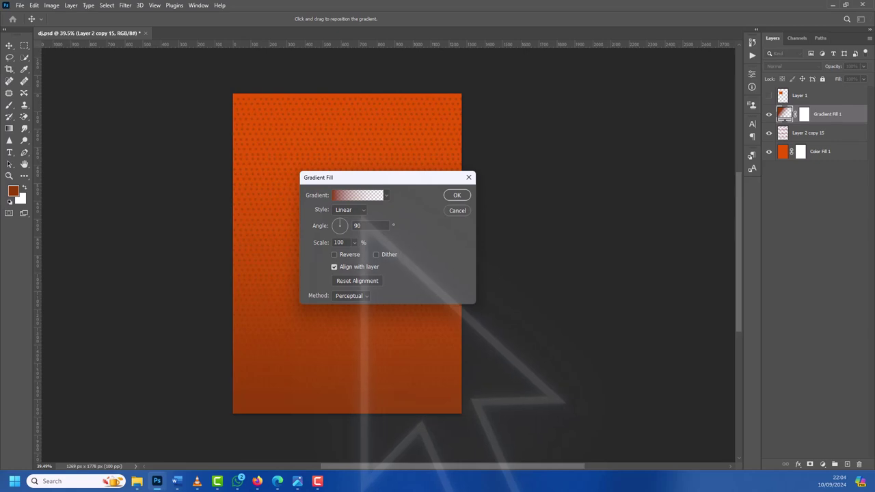
pyautogui.click(350, 210)
pyautogui.click(341, 227)
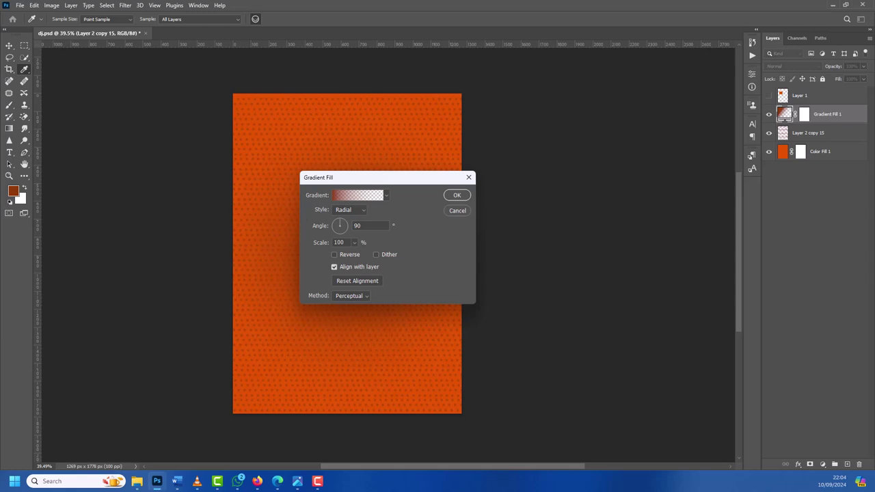
# Step: Give the gradient's first stop the colour #f0d5c5 and apply the radial gradient fill
pyautogui.click(358, 194)
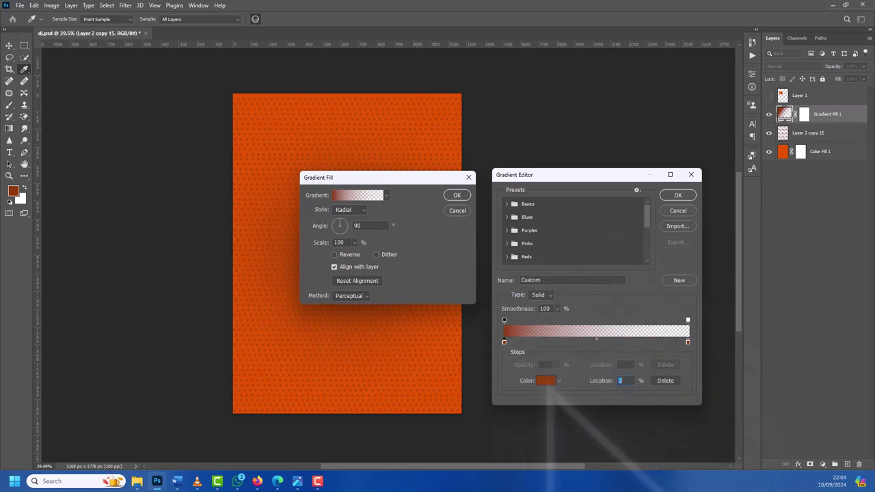
pyautogui.click(546, 380)
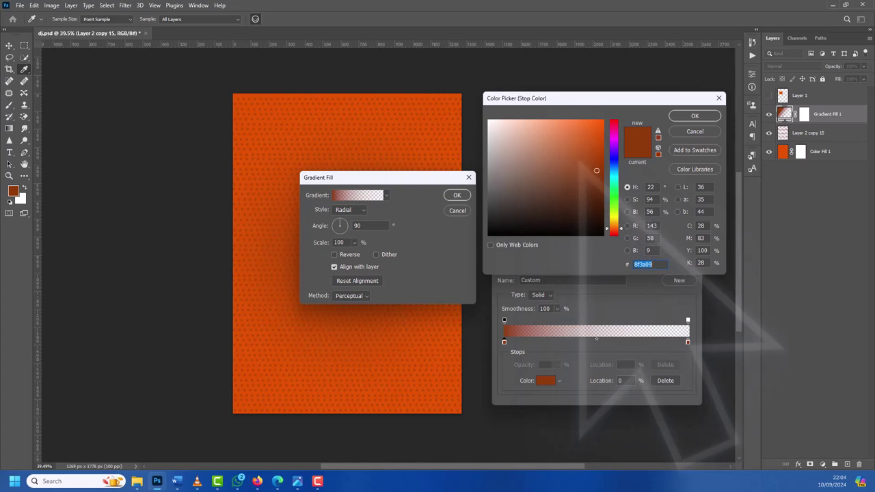
pyautogui.click(579, 158)
pyautogui.write('c36b37')
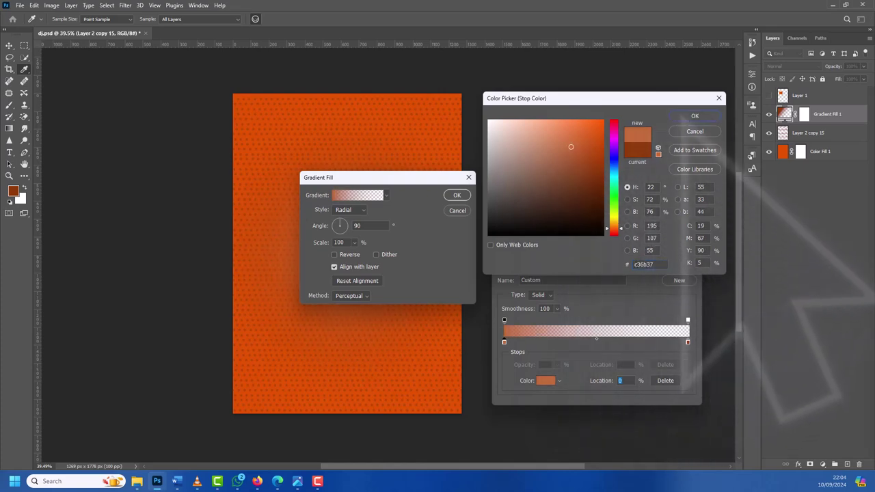
pyautogui.press('Return')
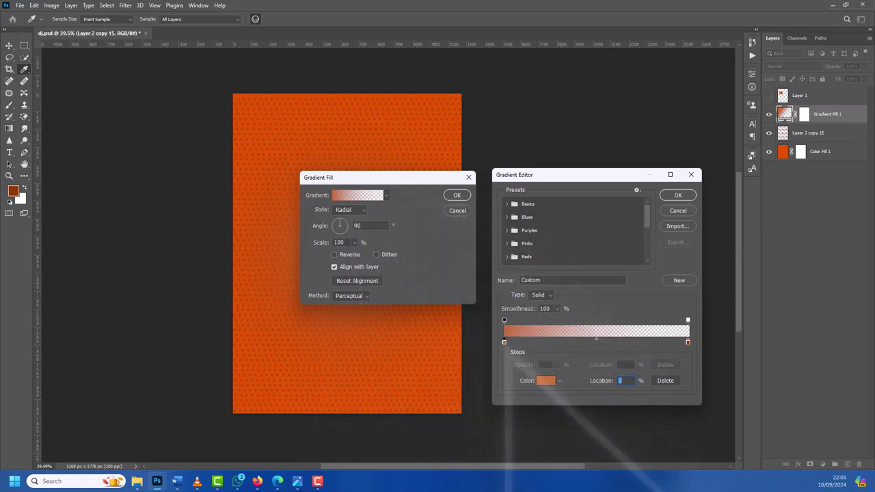
pyautogui.click(546, 380)
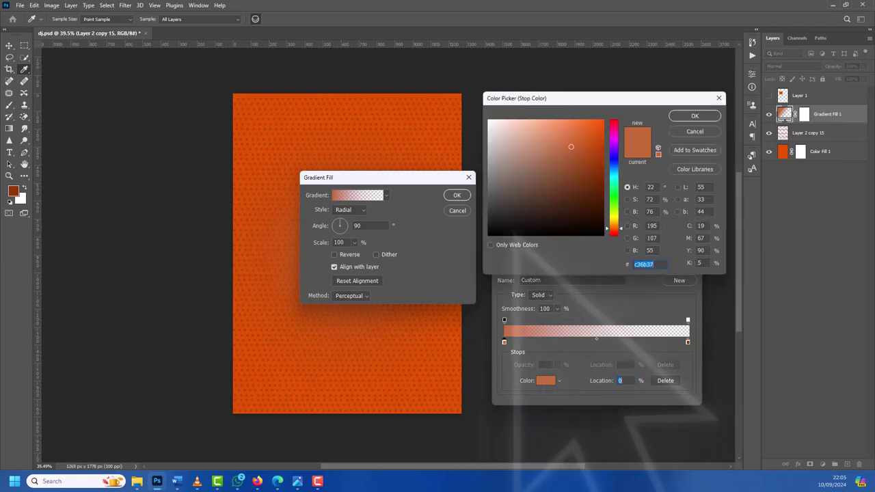
pyautogui.write('f0d5c5')
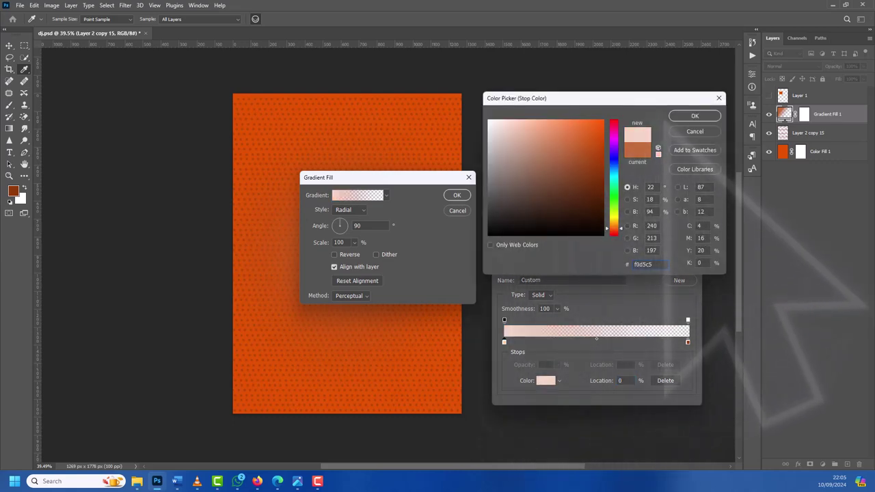
pyautogui.press('Return')
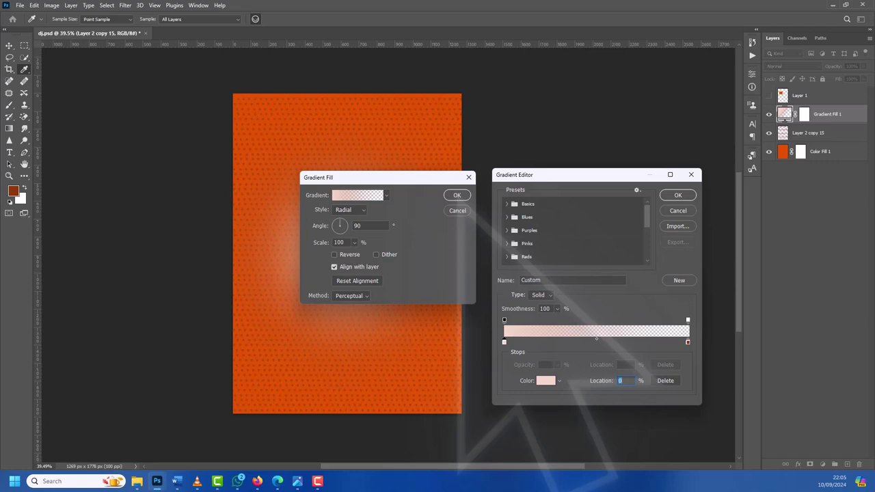
pyautogui.click(679, 194)
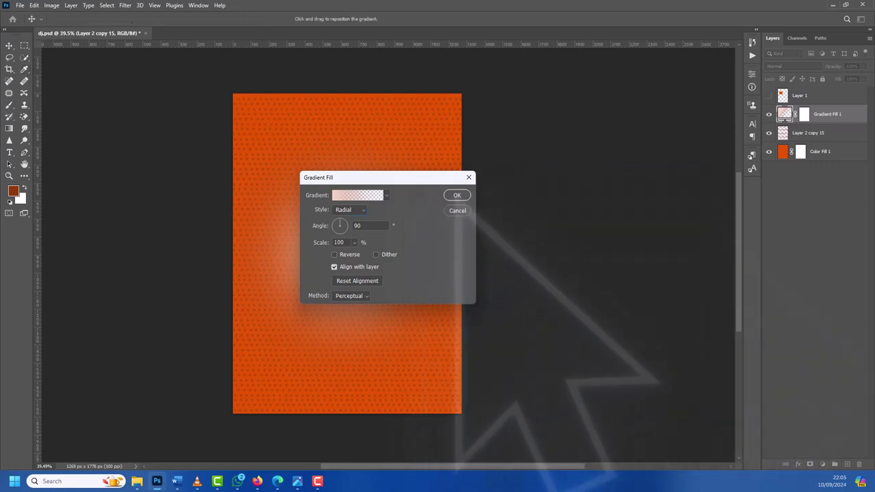
pyautogui.click(457, 195)
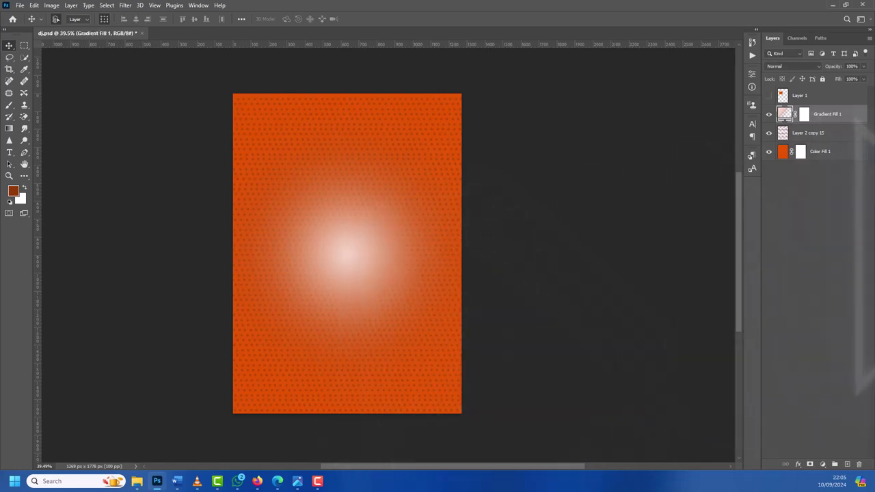
# Step: Merge the Gradient Fill 1 glow into Layer 2
pyautogui.rightClick(841, 115)
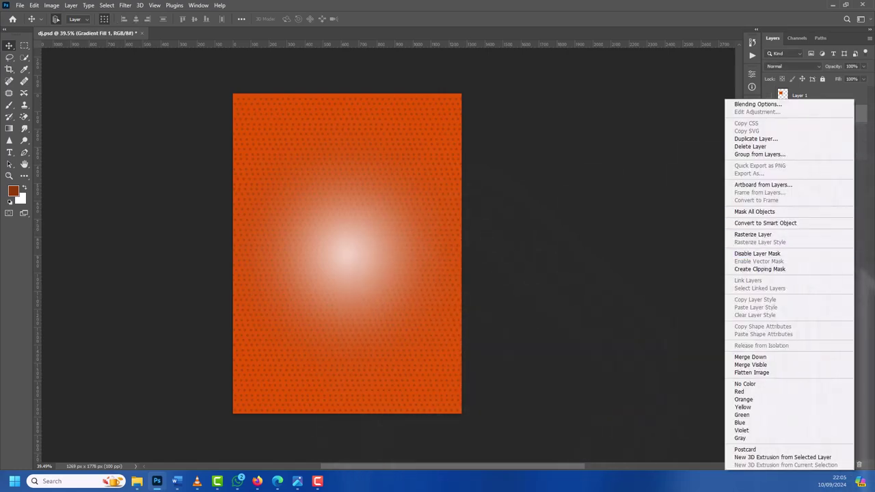
pyautogui.press('Escape')
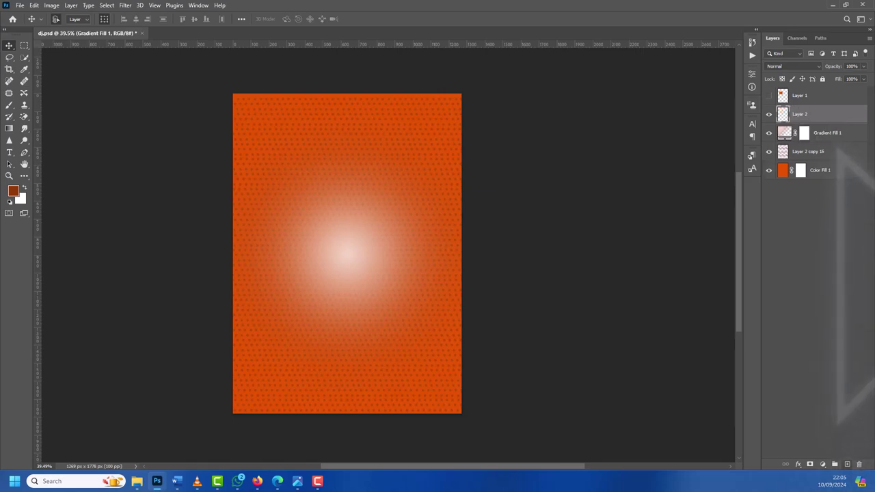
pyautogui.keyDown('shift'); pyautogui.click(827, 133); pyautogui.keyUp('shift')
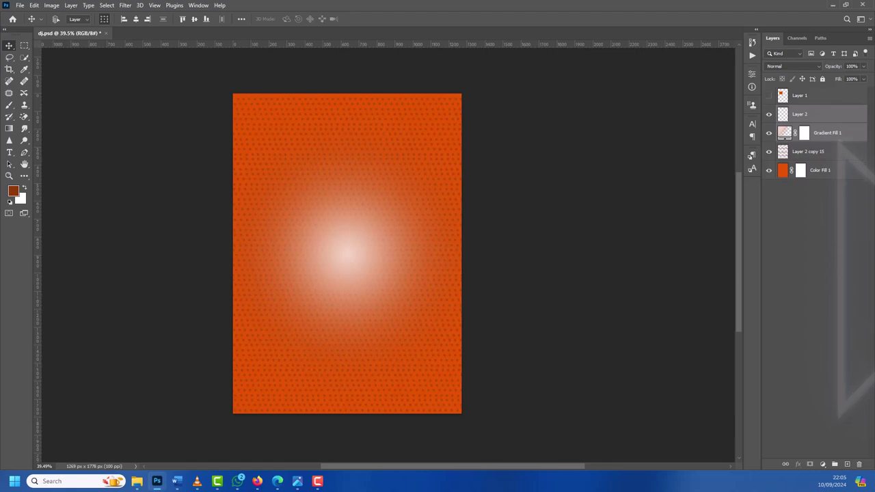
pyautogui.hotkey('ctrl', 'e')
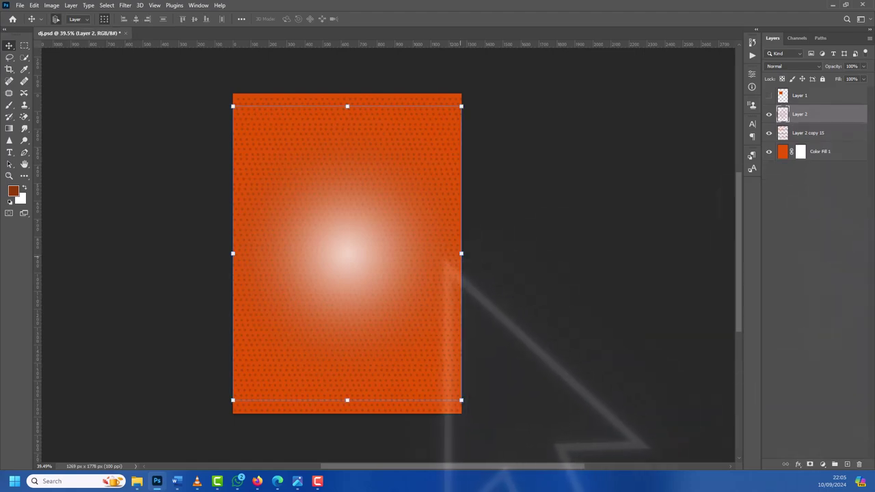
# Step: Stretch the glow into a tall, narrow oval reaching the top of the page
pyautogui.moveTo(462, 254); pyautogui.dragTo(390, 254)
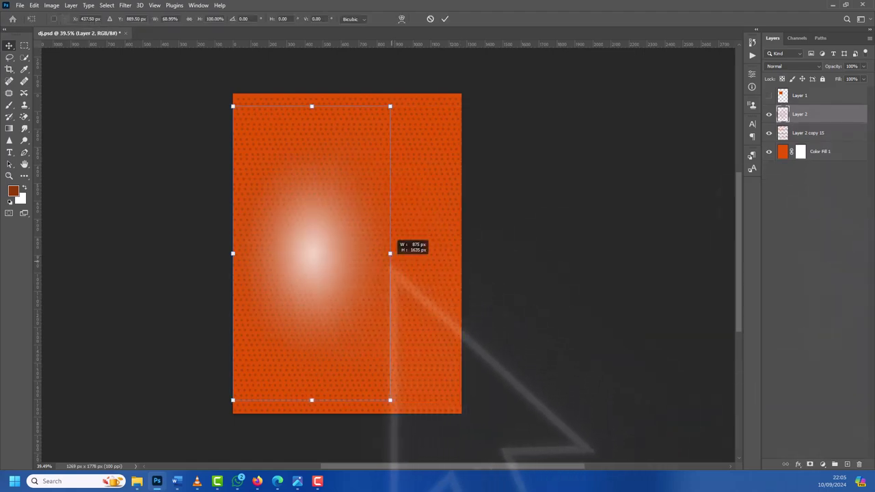
pyautogui.moveTo(334, 253)
pyautogui.mouseDown()
pyautogui.moveTo(388, 250)
pyautogui.moveTo(372, 251)
pyautogui.mouseUp()
pyautogui.moveTo(347, 106); pyautogui.dragTo(347, 58)
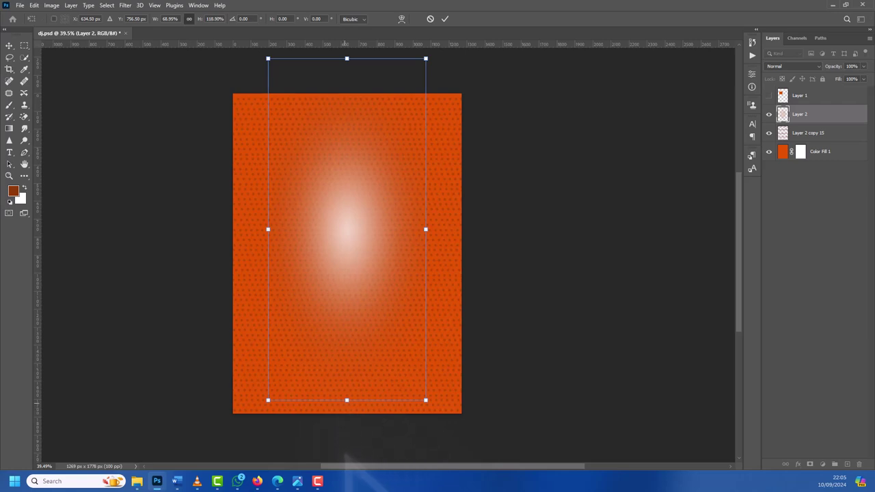
pyautogui.moveTo(347, 400); pyautogui.dragTo(347, 146)
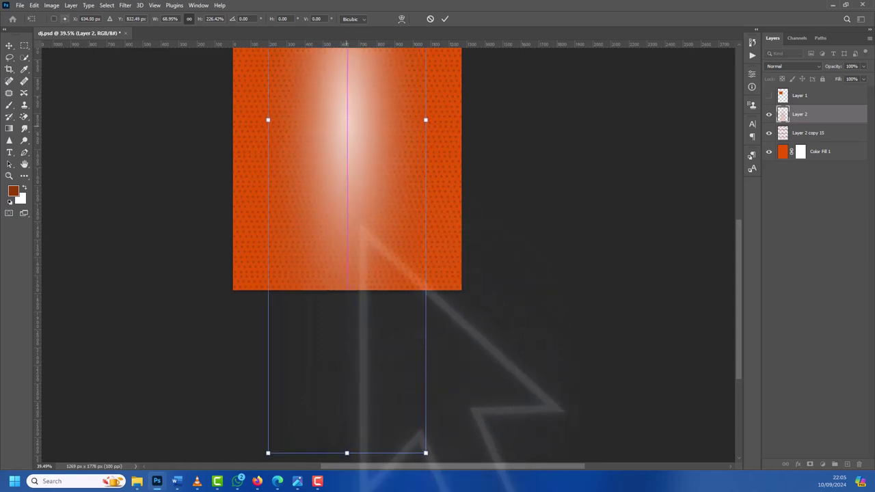
pyautogui.scroll(3, 362, 225)
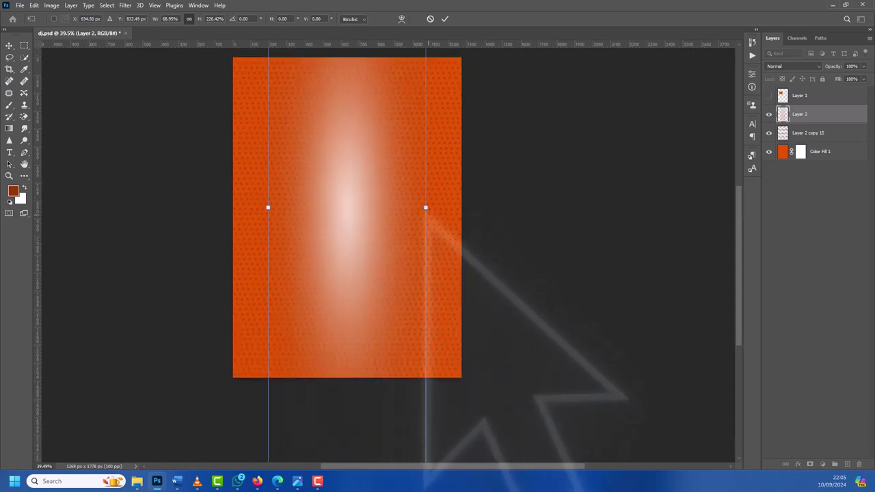
pyautogui.moveTo(425, 207); pyautogui.dragTo(428, 206)
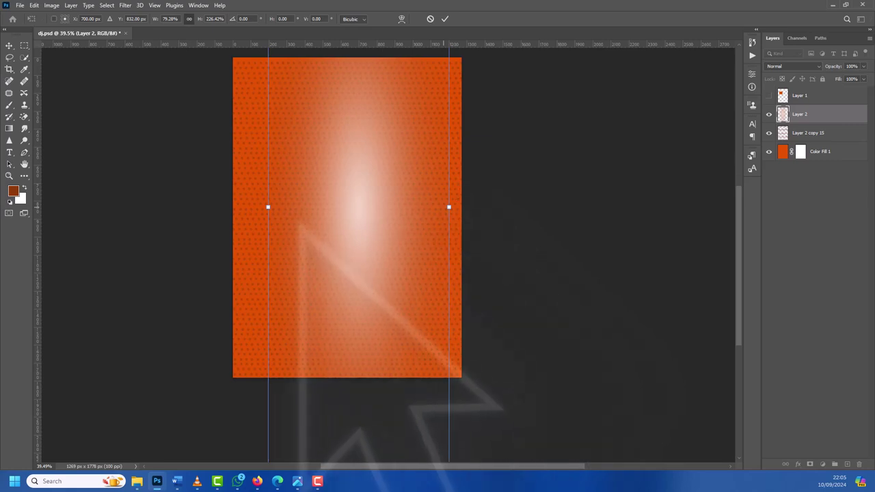
pyautogui.moveTo(268, 206); pyautogui.dragTo(257, 206)
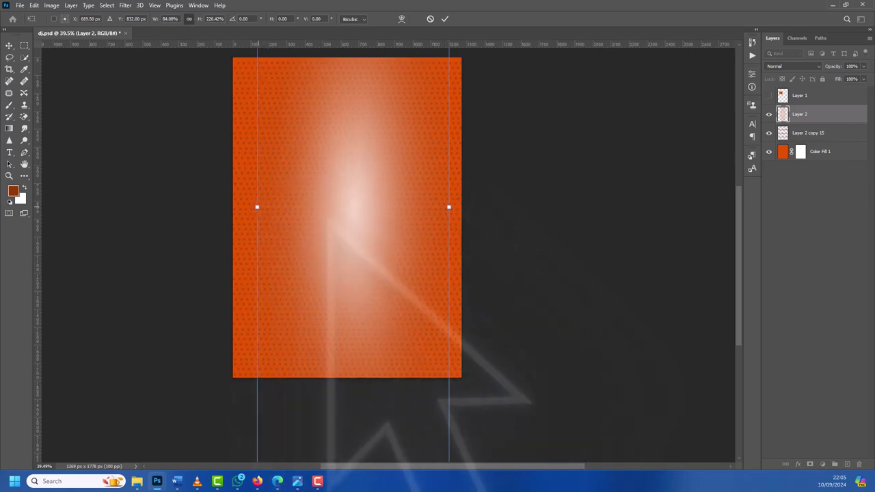
# Step: Shrink the oval glow slightly, move it lower, and commit the transform
pyautogui.scroll(-2, 344, 209)
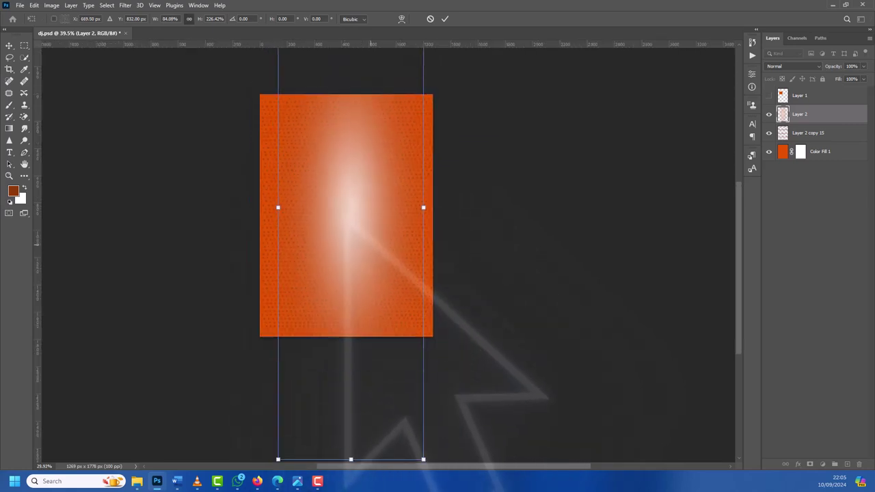
pyautogui.scroll(-1, 345, 209)
pyautogui.scroll(-1, 345, 210)
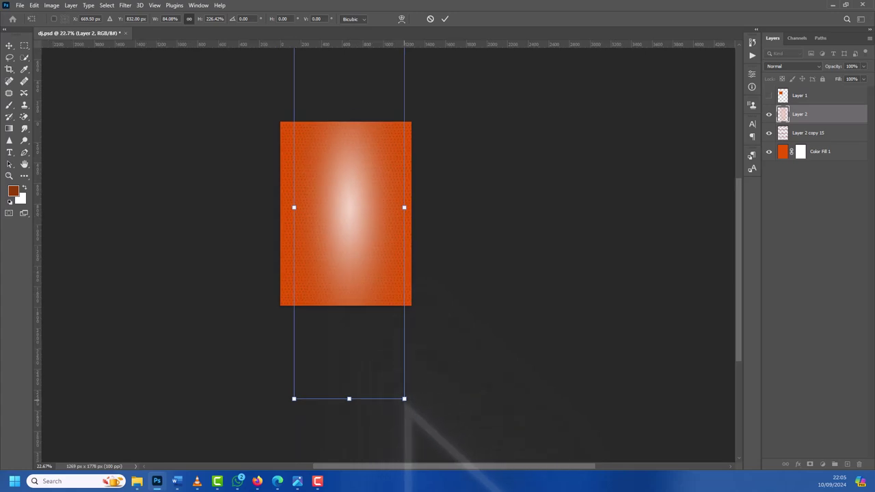
pyautogui.moveTo(404, 399); pyautogui.dragTo(390, 353)
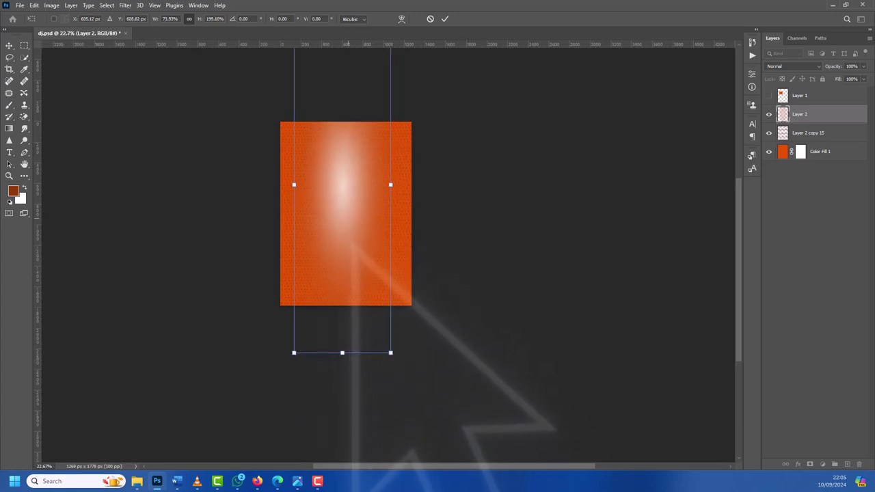
pyautogui.moveTo(354, 191); pyautogui.dragTo(356, 220)
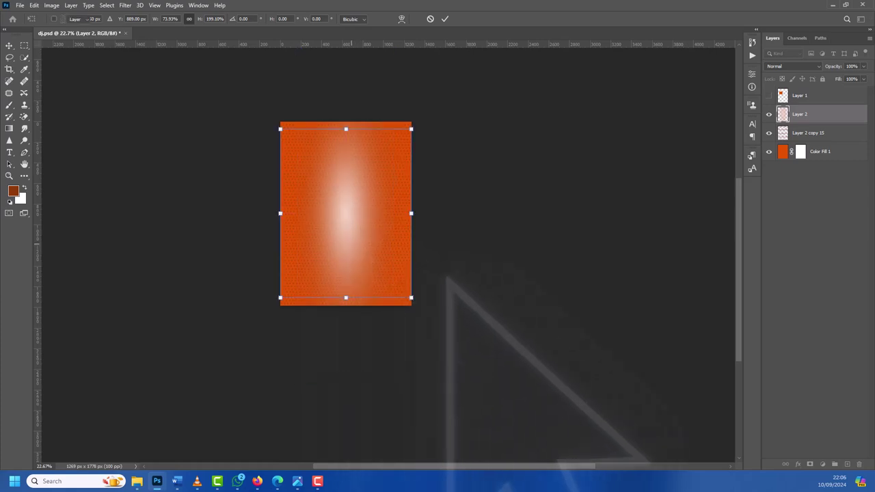
pyautogui.click(445, 277)
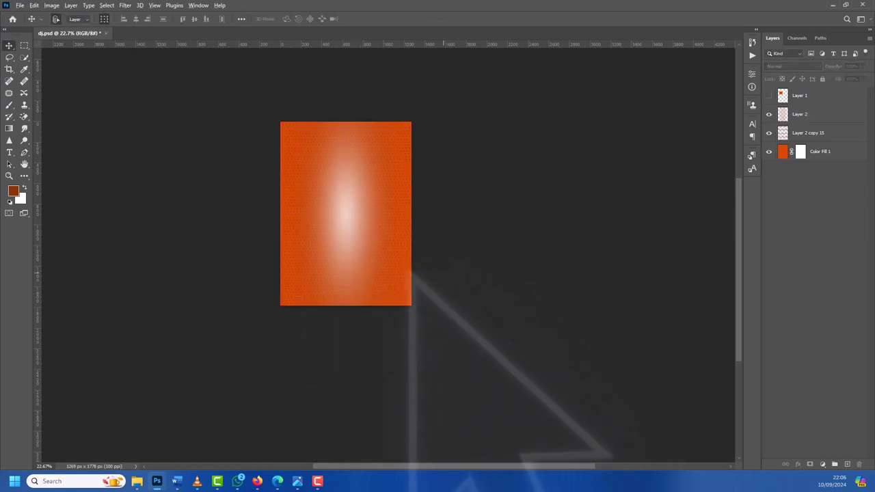
# Step: Fade the glow layer to 63% opacity and choose File > Place Embedded
pyautogui.scroll(1, 407, 263)
pyautogui.scroll(2, 401, 256)
pyautogui.scroll(1, 394, 260)
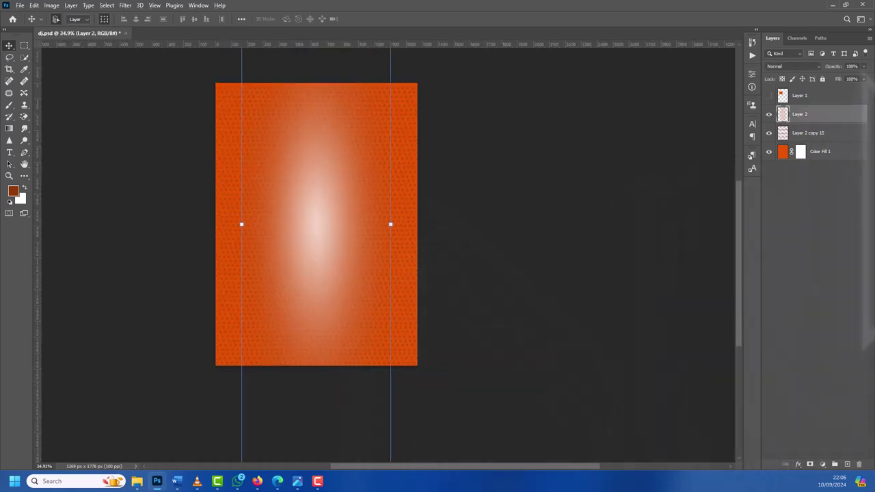
pyautogui.moveTo(863, 66); pyautogui.dragTo(848, 76)
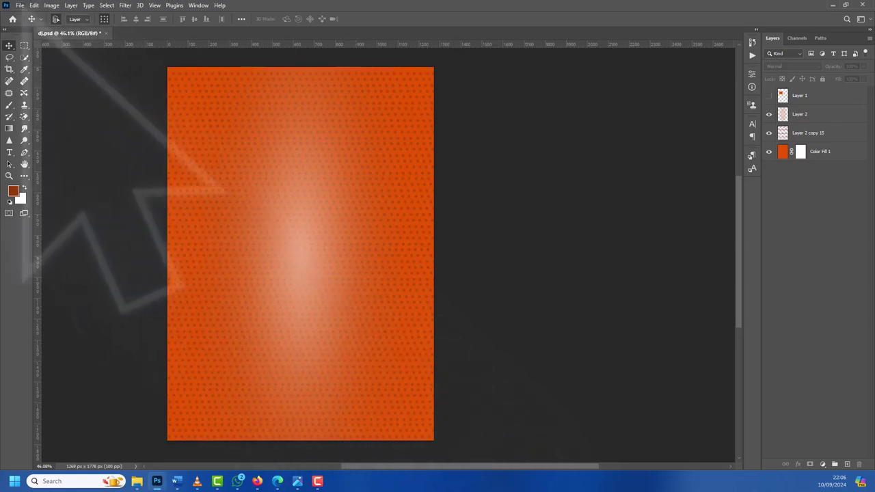
pyautogui.click(20, 4)
pyautogui.click(45, 173)
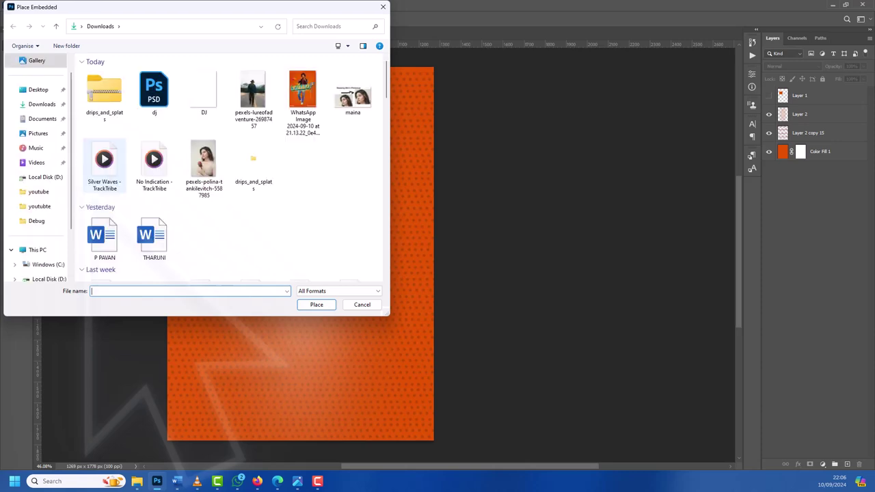
# Step: Place the pexels-lureofadventure-26987457 cowboy photo from Downloads as the new top layer
pyautogui.click(253, 99)
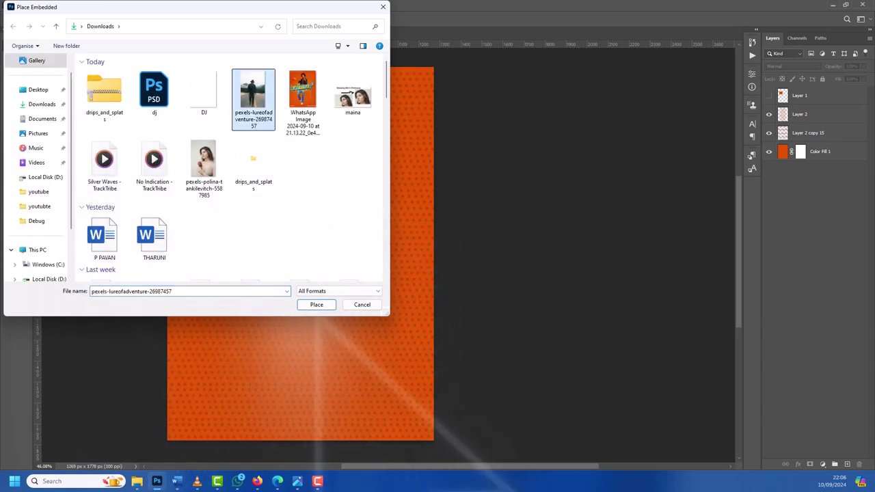
pyautogui.press('Return')
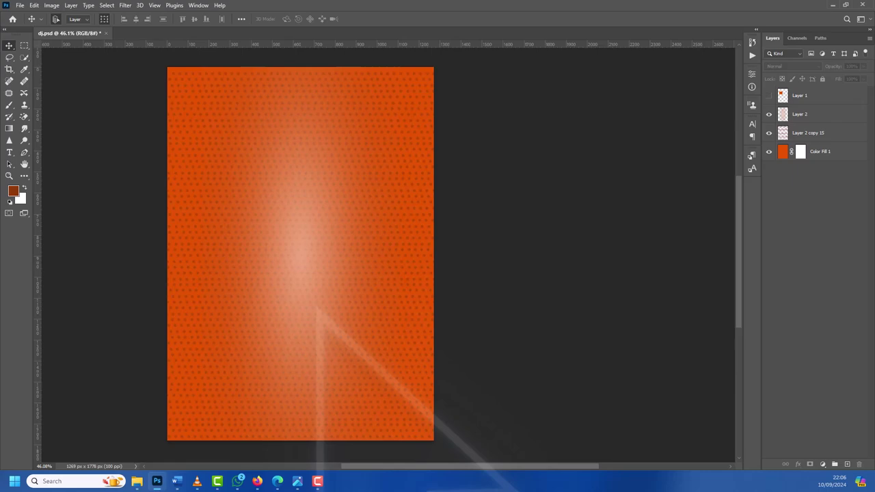
pyautogui.hotkey('ctrl', 't')
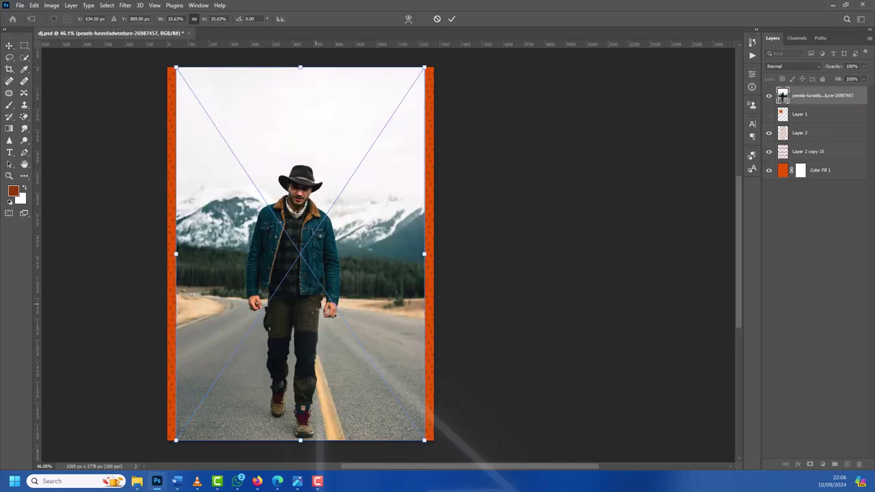
pyautogui.press('Return')
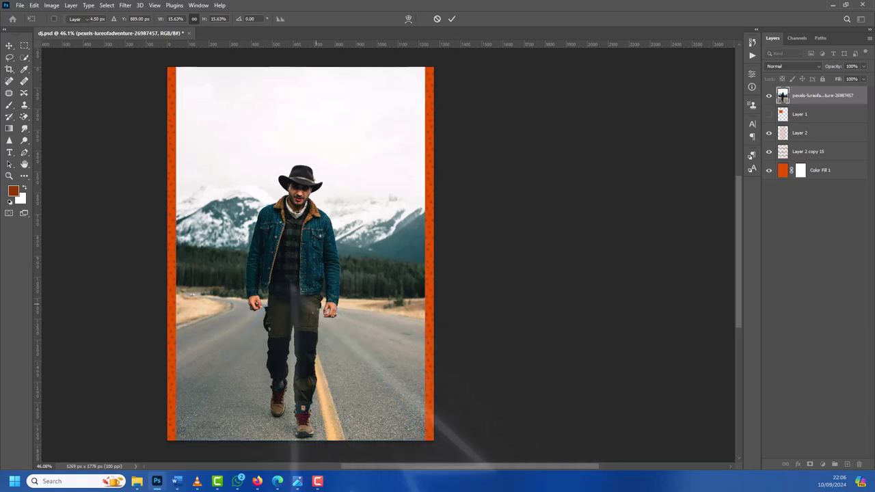
pyautogui.press('Escape')
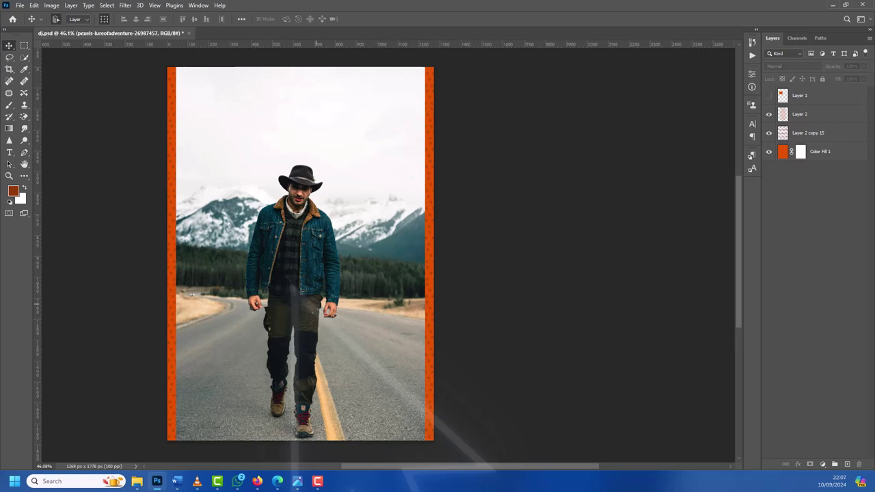
pyautogui.hotkey('ctrl', 'z')
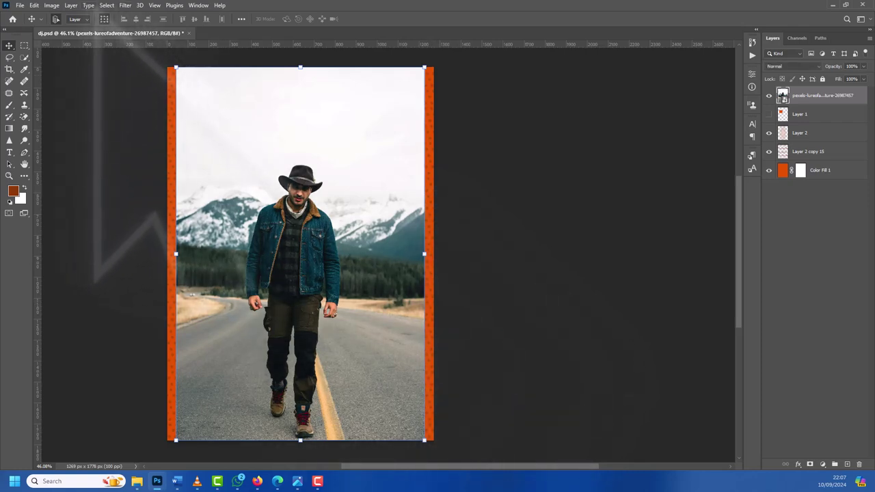
# Step: Select the man as the photo's subject and copy him onto a new Layer 3
pyautogui.hotkey('alt', 's')
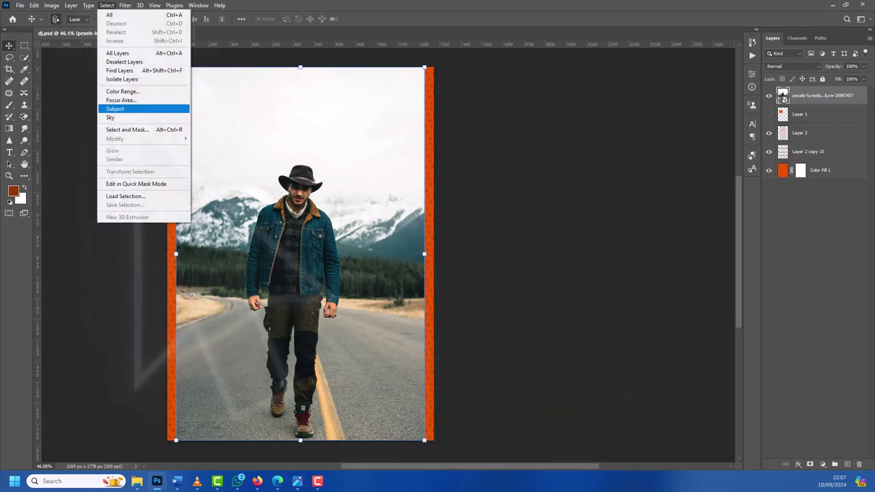
pyautogui.press('Return')
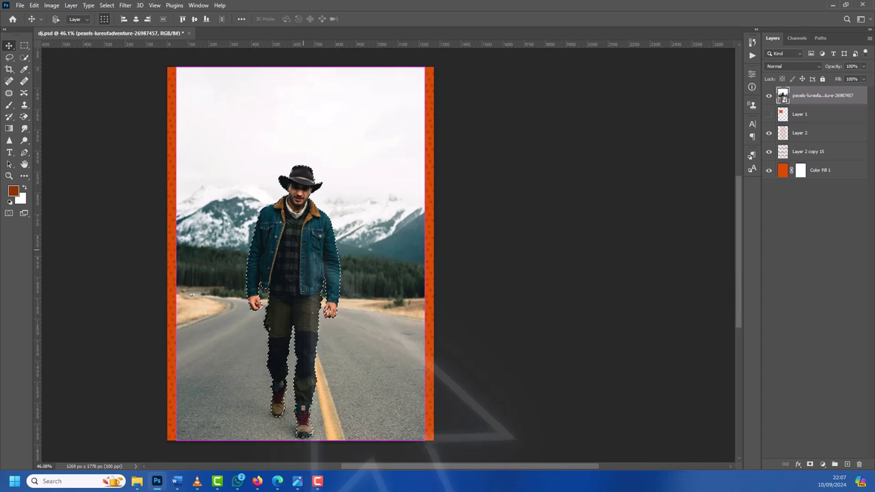
pyautogui.hotkey('ctrl', 'j')
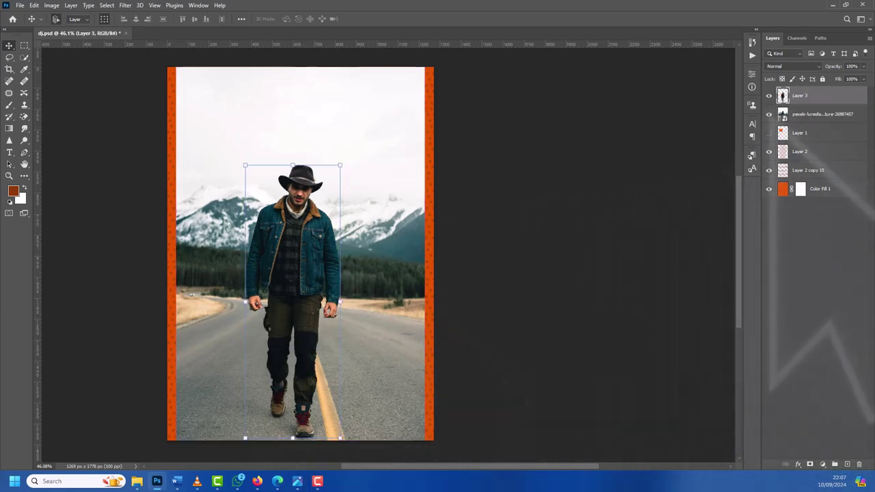
# Step: Hide the road photo, then move the cowboy up and enlarge him on the flyer
pyautogui.click(768, 114)
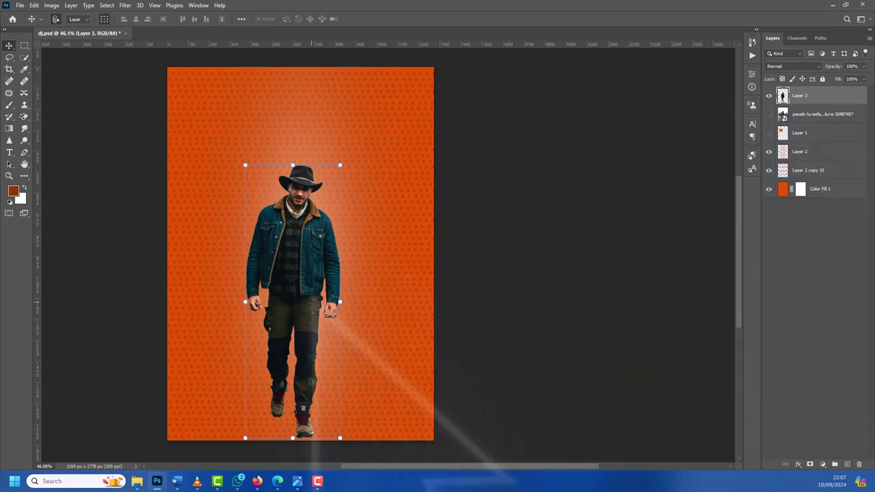
pyautogui.moveTo(320, 259); pyautogui.dragTo(322, 189)
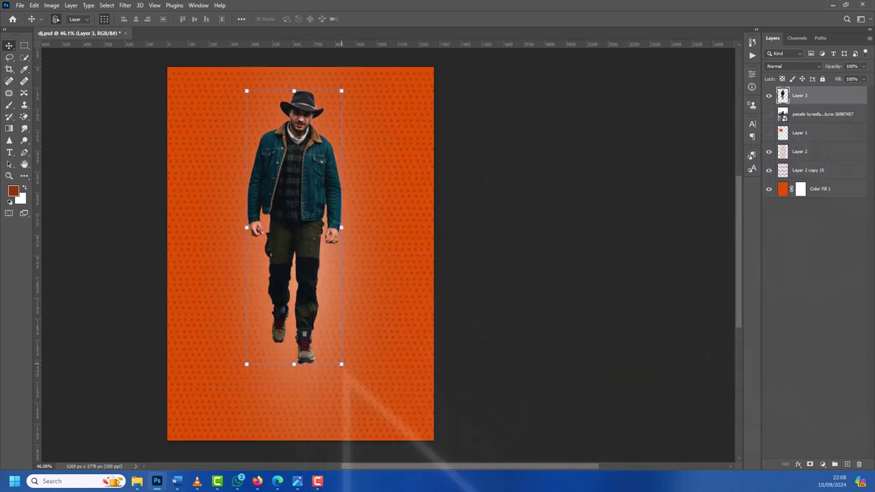
pyautogui.moveTo(341, 364); pyautogui.dragTo(363, 427)
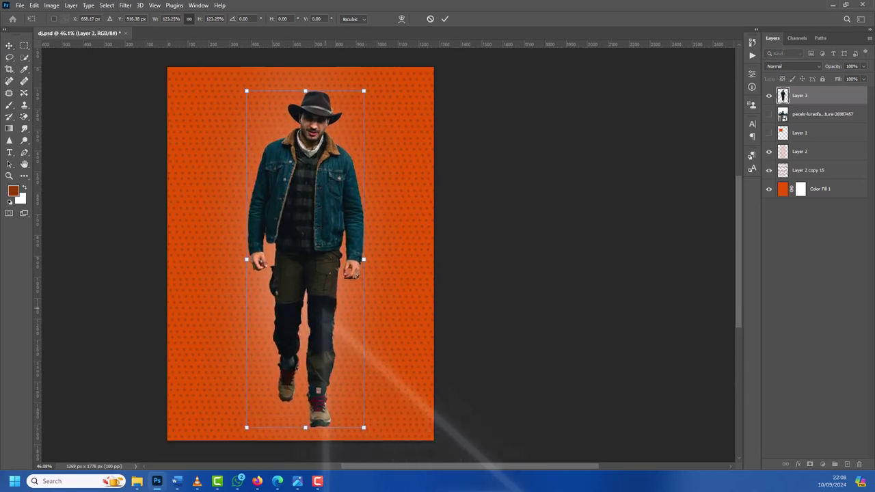
pyautogui.moveTo(326, 294); pyautogui.dragTo(315, 288)
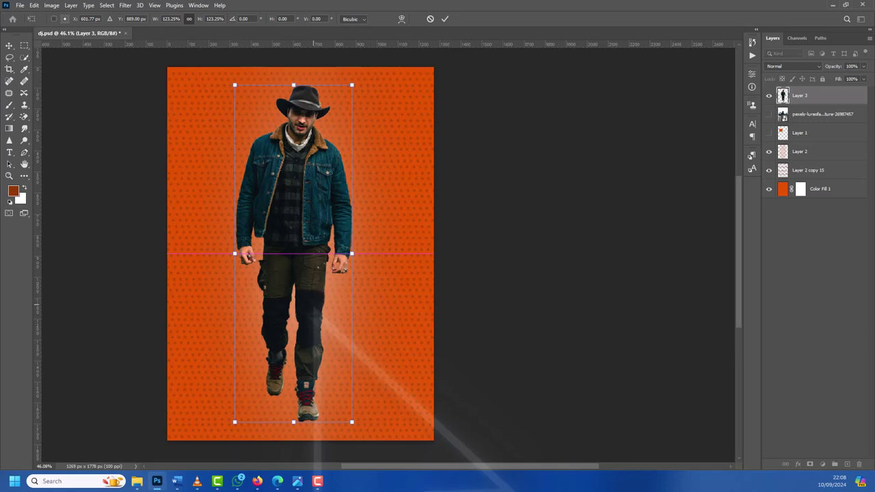
pyautogui.press('Return')
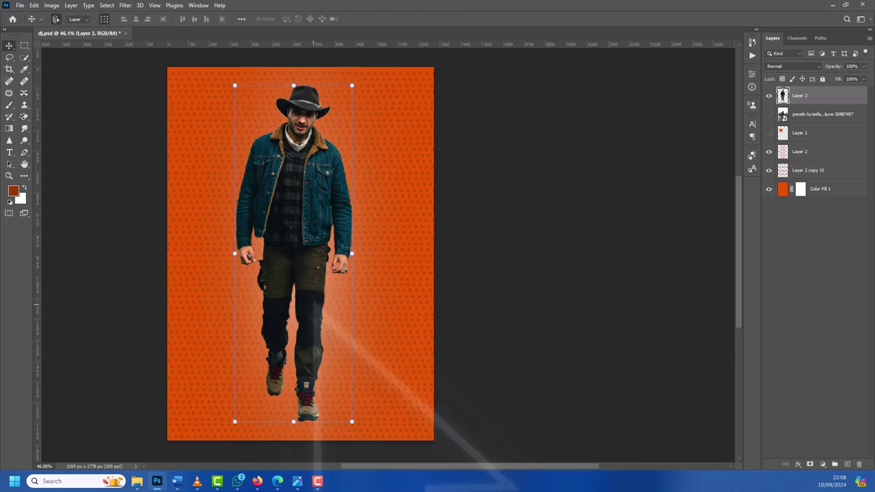
pyautogui.moveTo(326, 283); pyautogui.dragTo(329, 288)
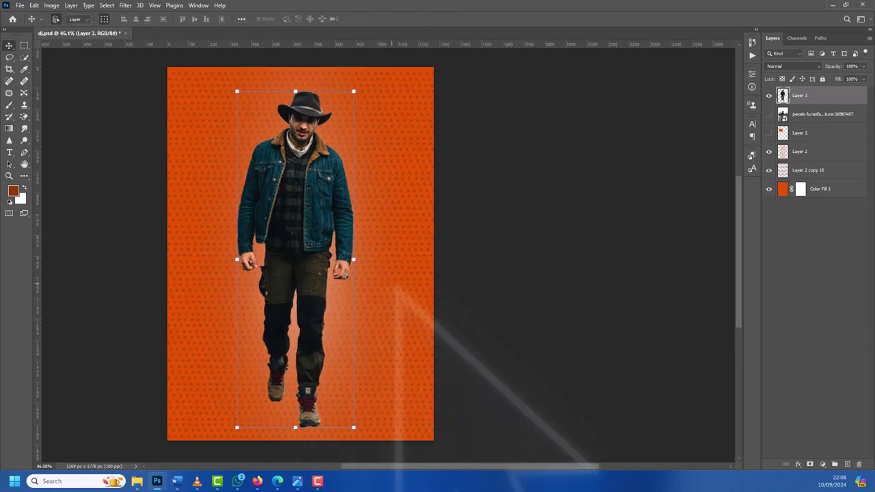
# Step: Scale the cowboy on Layer 3 down to about 94%
pyautogui.click(800, 151)
pyautogui.click(800, 95)
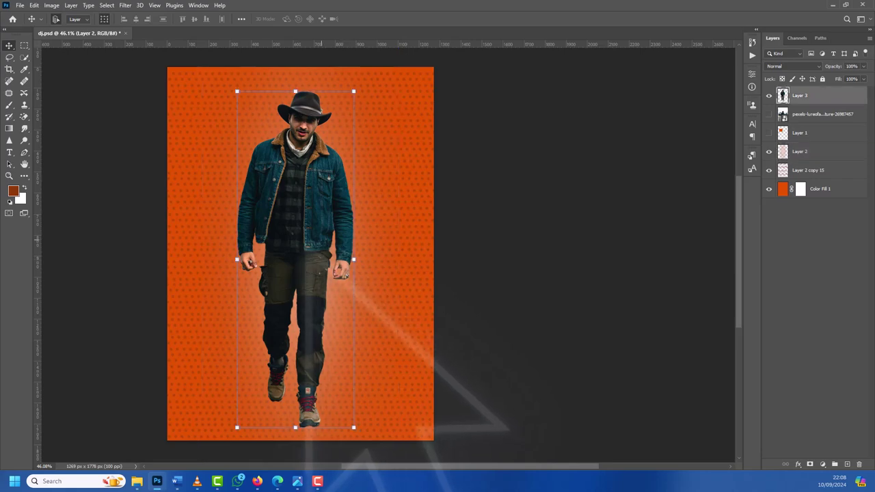
pyautogui.scroll(2, 300, 266)
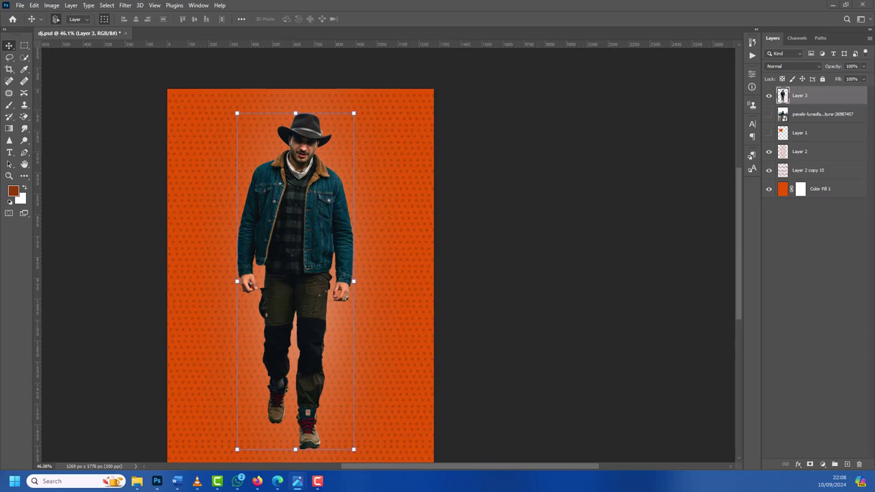
pyautogui.scroll(-2, 369, 256)
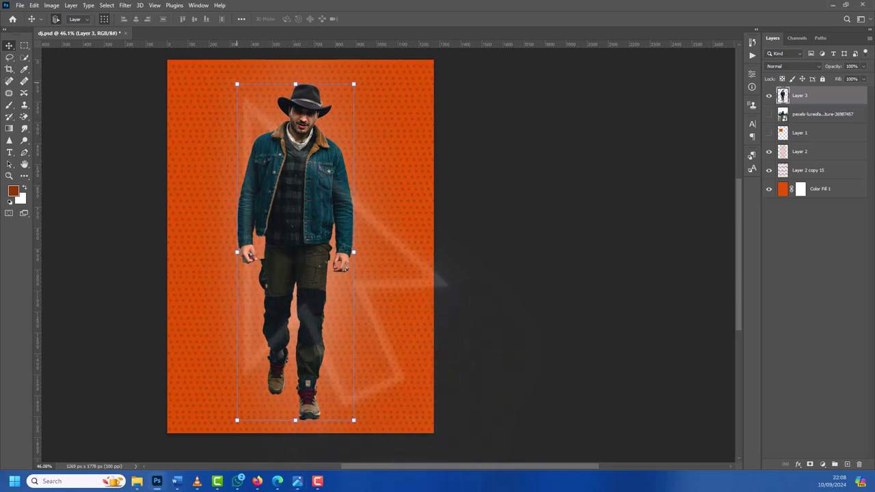
pyautogui.hotkey('ctrl', 't')
pyautogui.moveTo(296, 144); pyautogui.dragTo(296, 154)
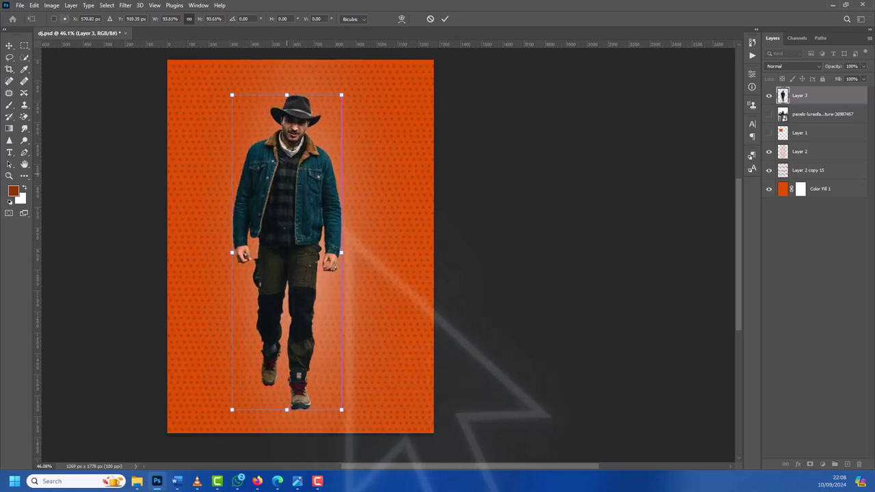
pyautogui.press('Return')
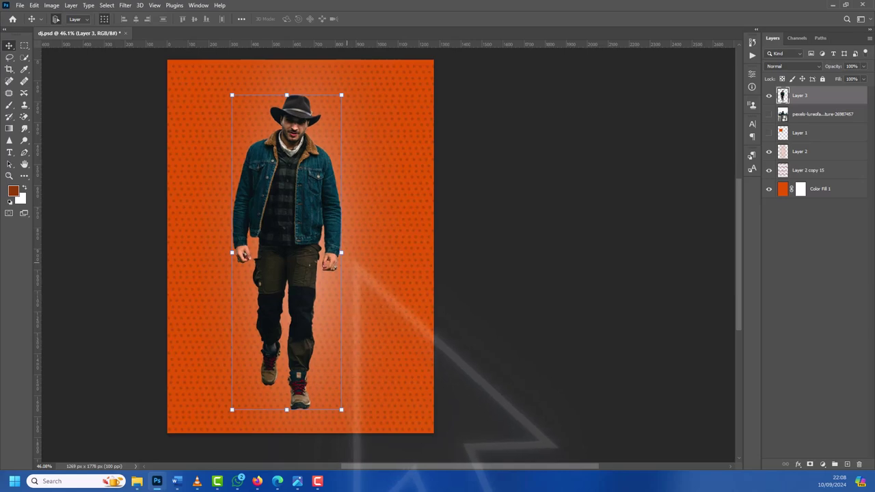
# Step: Enlarge the cowboy to about 108% and shift him slightly right to centre him
pyautogui.hotkey('ctrl', 't')
pyautogui.moveTo(341, 252)
pyautogui.mouseDown()
pyautogui.moveTo(351, 252)
pyautogui.moveTo(342, 252)
pyautogui.mouseUp()
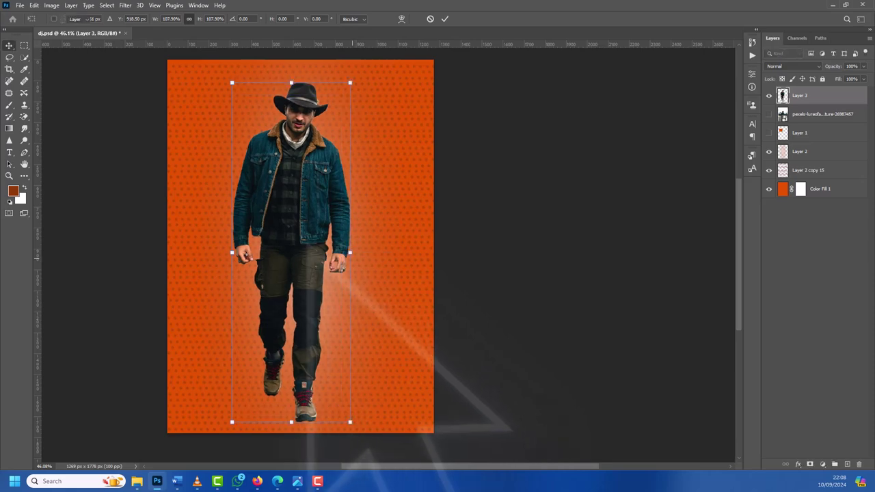
pyautogui.press('Return')
pyautogui.moveTo(303, 220); pyautogui.dragTo(315, 220)
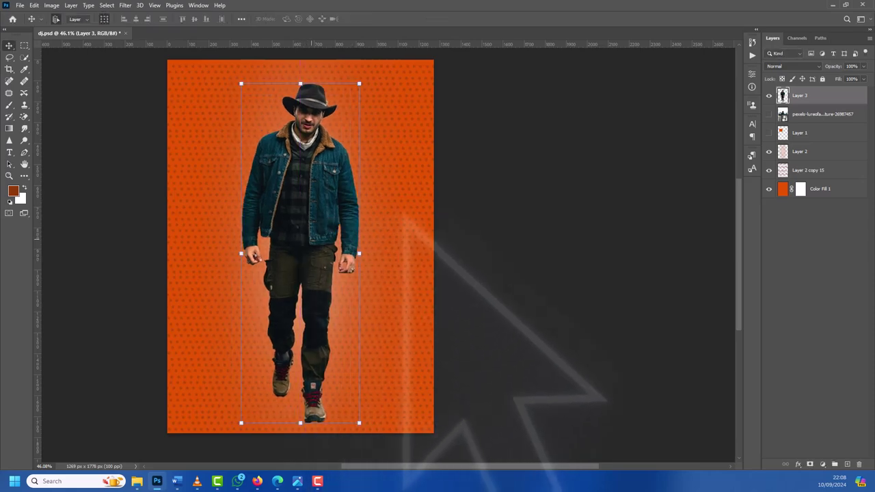
pyautogui.click(394, 225)
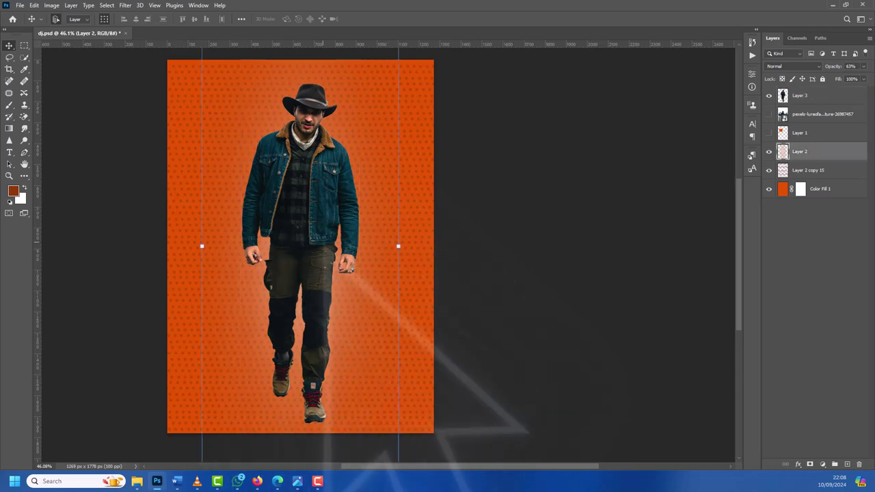
pyautogui.scroll(1, 388, 250)
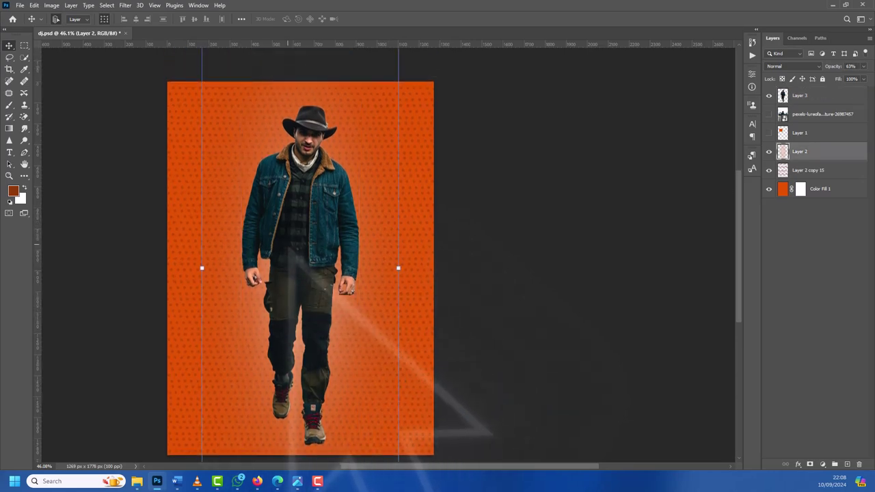
pyautogui.scroll(-1, 301, 263)
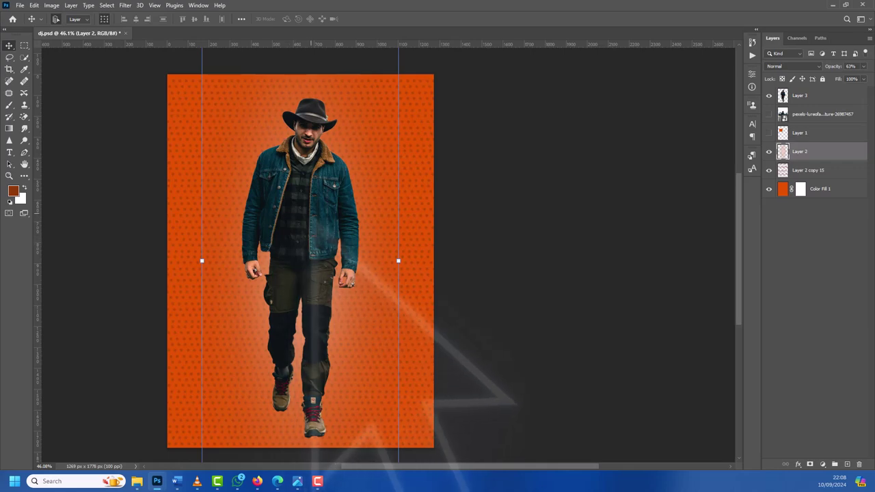
pyautogui.click(800, 95)
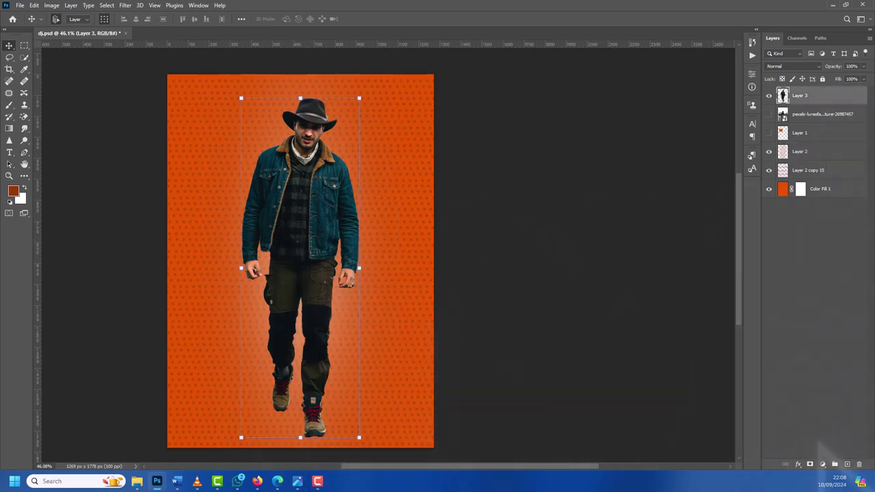
pyautogui.click(822, 464)
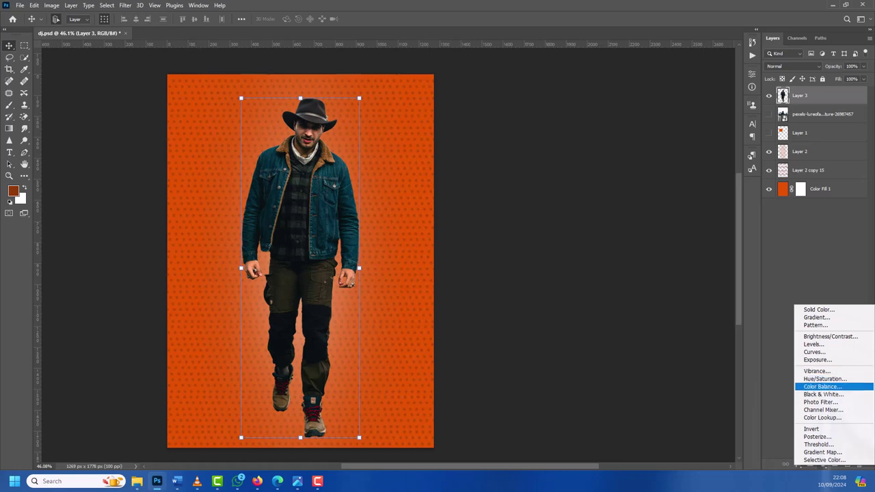
# Step: Add a Color Lookup adjustment layer and try the Crisp_Warm and 3Strip looks
pyautogui.click(823, 410)
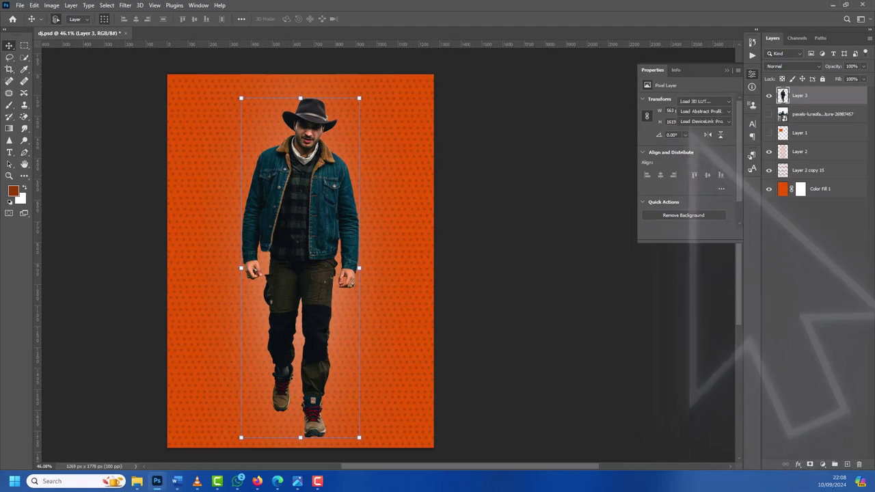
pyautogui.click(704, 101)
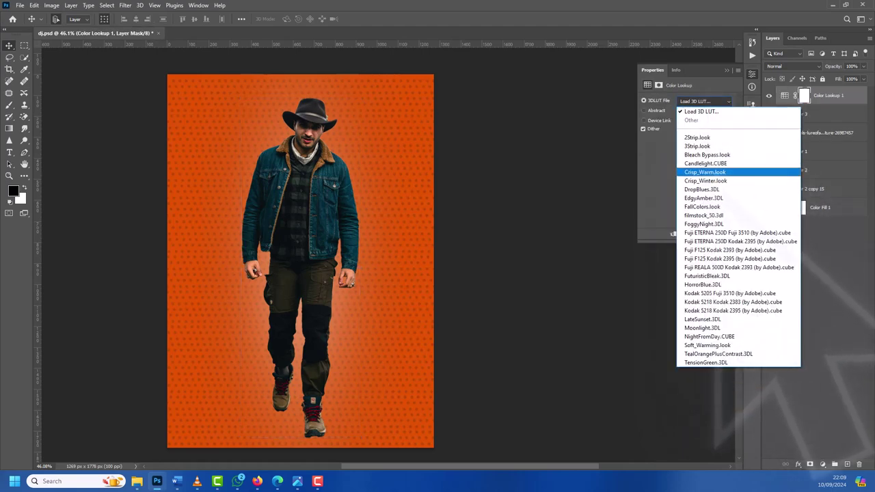
pyautogui.click(704, 171)
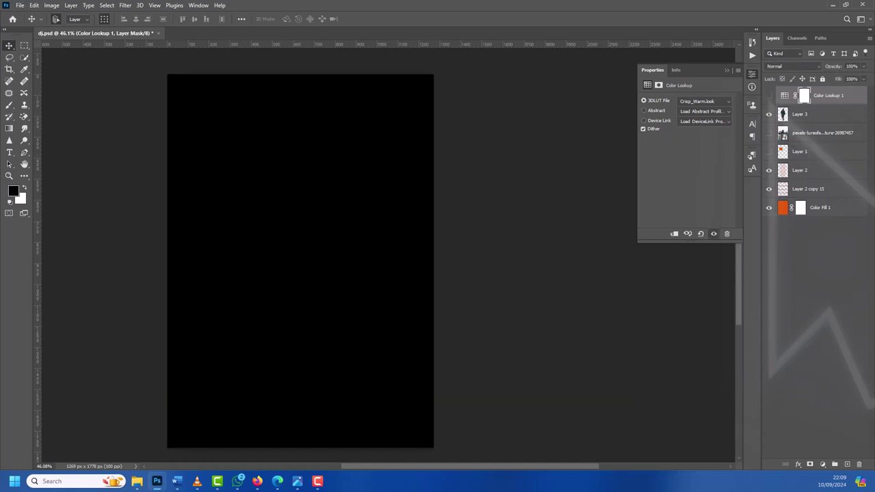
pyautogui.click(704, 101)
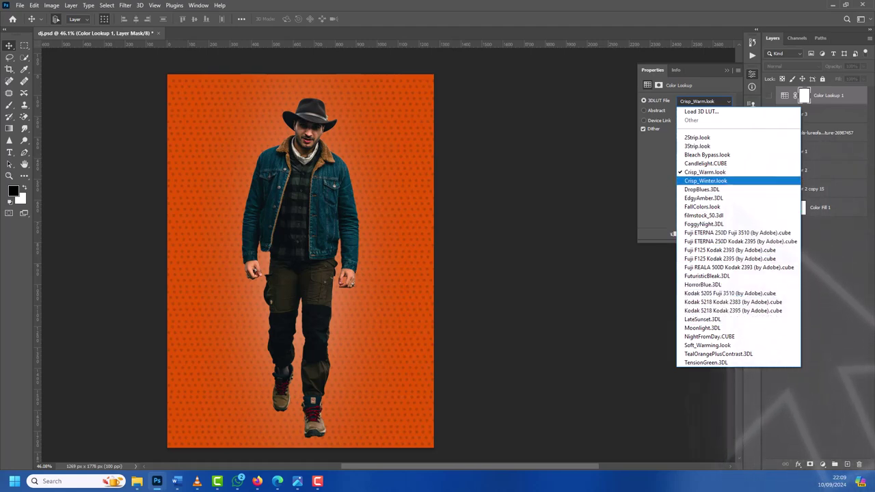
pyautogui.press('Up')
pyautogui.press('Up')
pyautogui.press('Up')
pyautogui.press('Up')
pyautogui.press('Return')
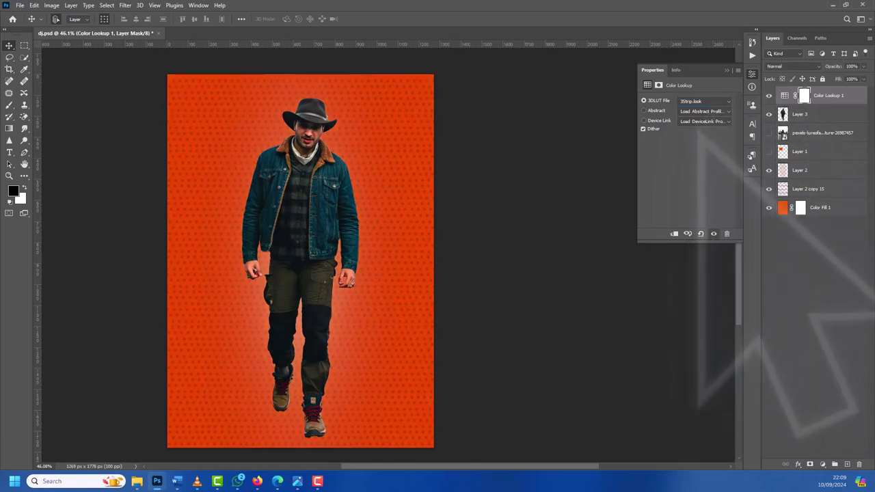
# Step: Try the Candlelight look, then settle on Crisp_Warm.look as the 3DLUT file
pyautogui.hotkey('alt', 'Down')
pyautogui.press('Down')
pyautogui.press('Down')
pyautogui.press('Down')
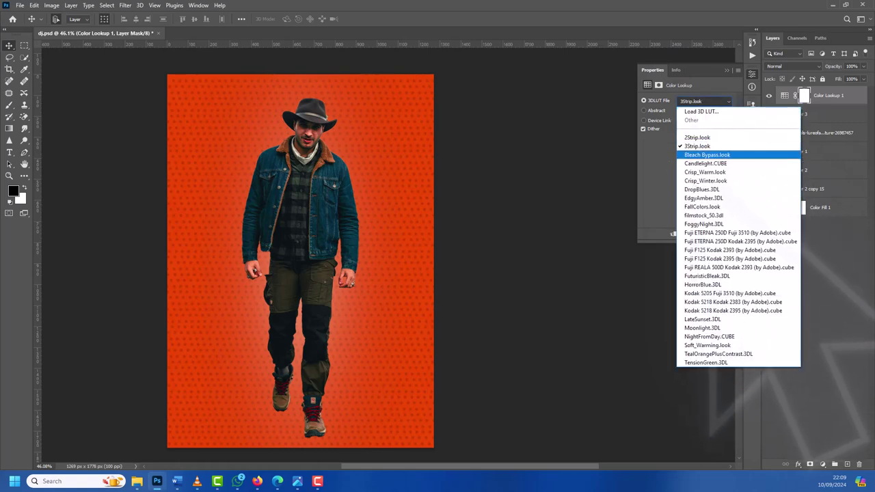
pyautogui.press('Down')
pyautogui.press('Return')
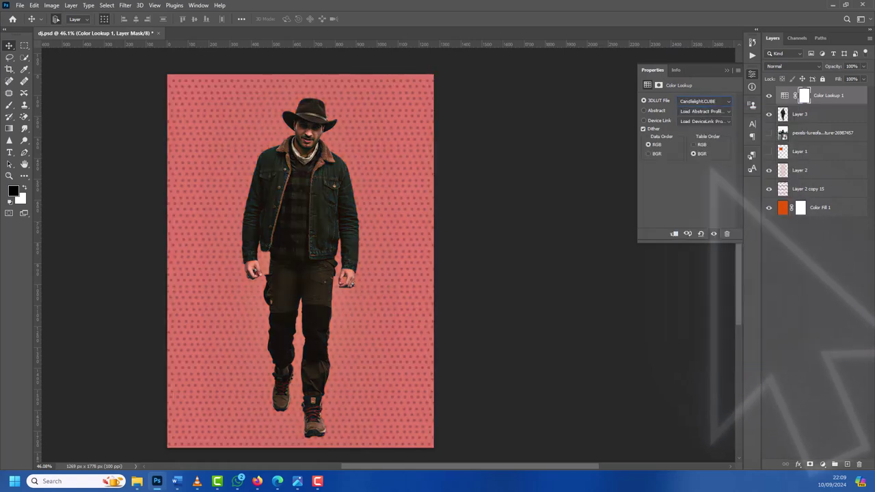
pyautogui.hotkey('alt', 'Down')
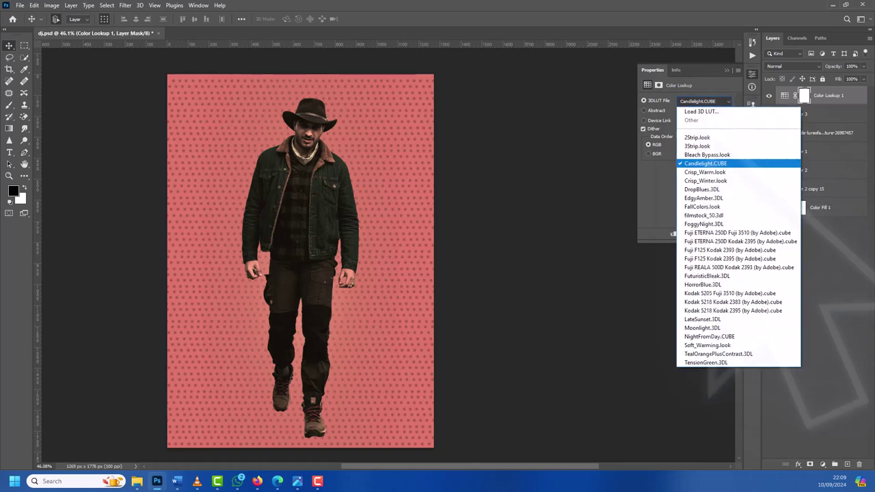
pyautogui.press('Down')
pyautogui.press('Down')
pyautogui.press('Up')
pyautogui.press('Return')
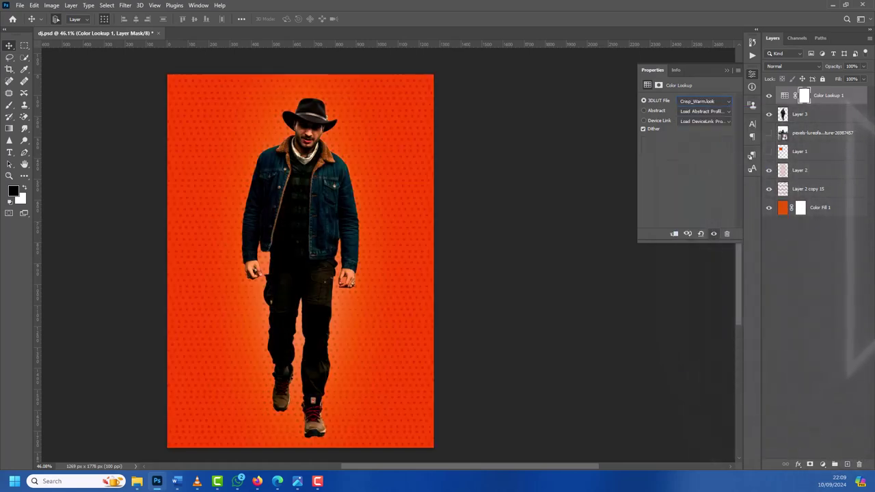
# Step: Clip the Color Lookup grade to the cowboy layer and lower its opacity
pyautogui.rightClick(828, 98)
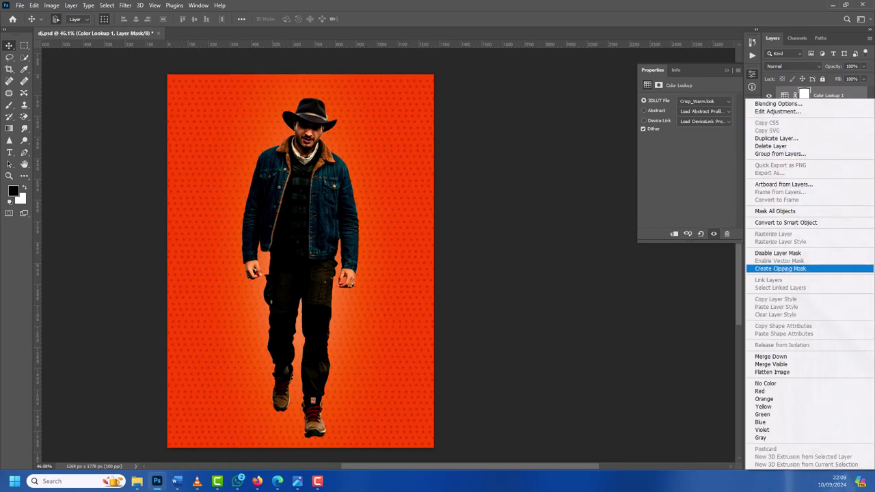
pyautogui.click(781, 268)
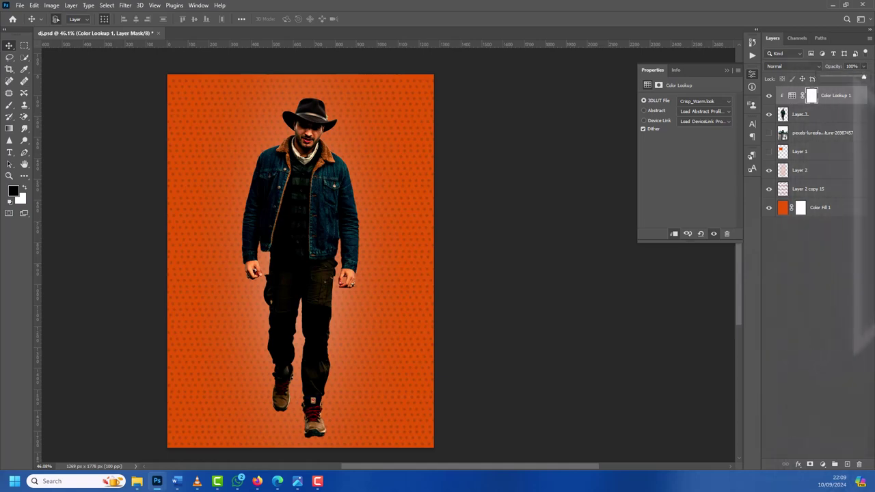
pyautogui.moveTo(863, 78); pyautogui.dragTo(844, 77)
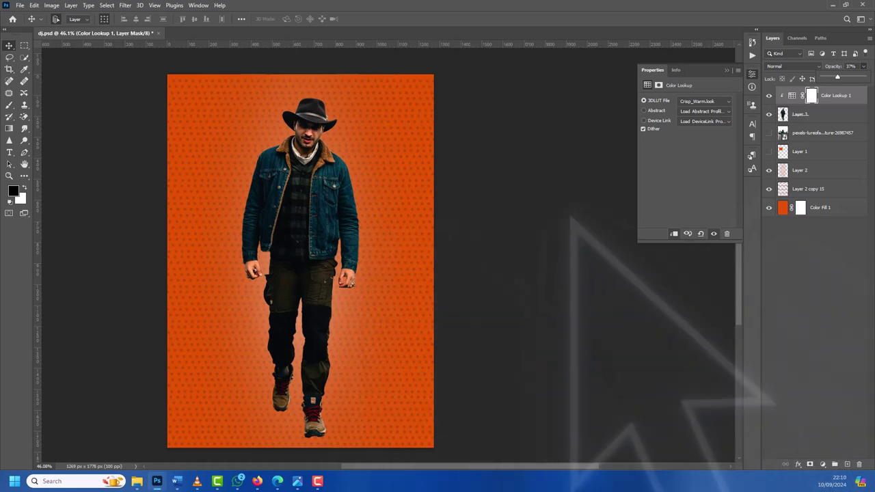
# Step: Select Layer 2 and add a new empty Layer 4 above it
pyautogui.click(808, 189)
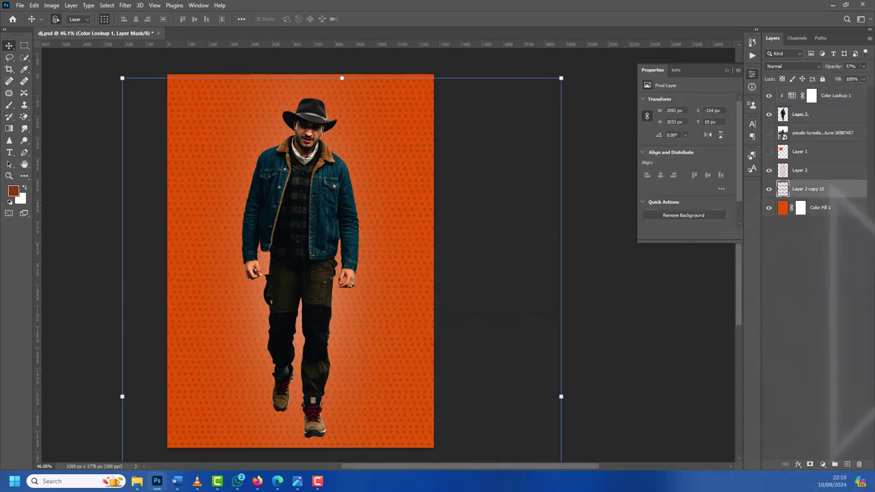
pyautogui.click(800, 170)
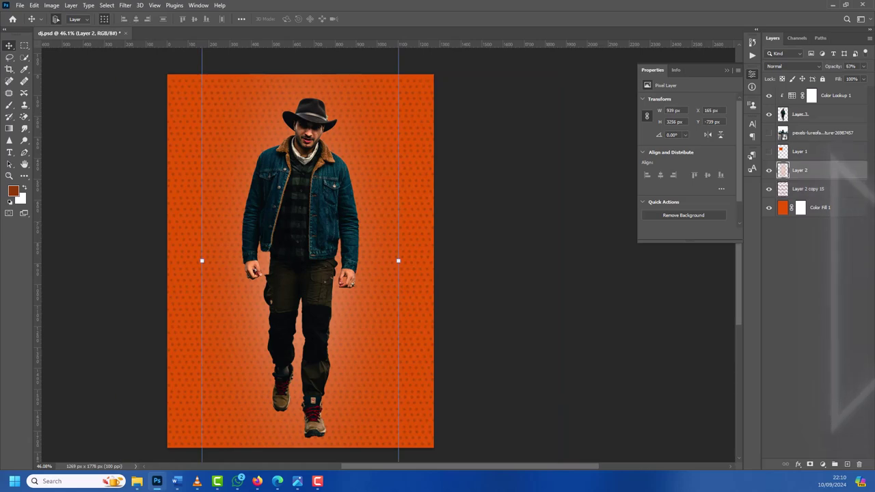
pyautogui.hotkey('ctrl', 'shift', 'alt', 'n')
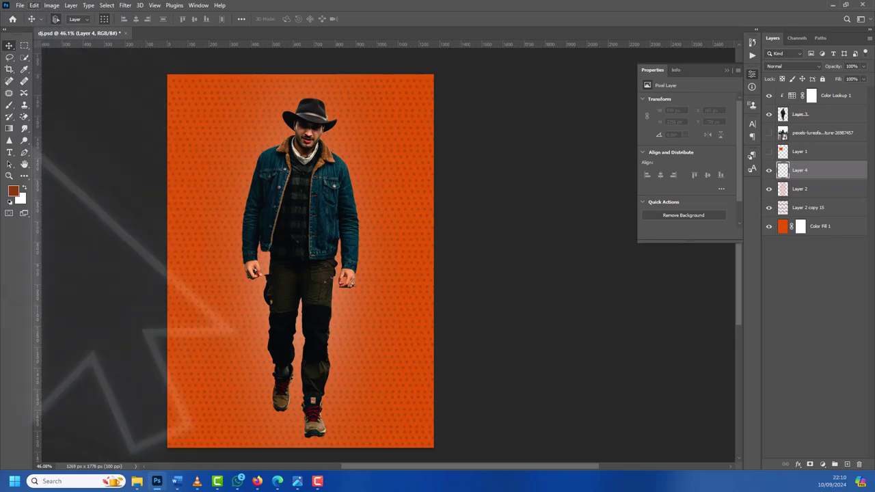
# Step: Load the splat 3 tip from Drips and Splats on Layer 4, sized to 600 px
pyautogui.press('b')
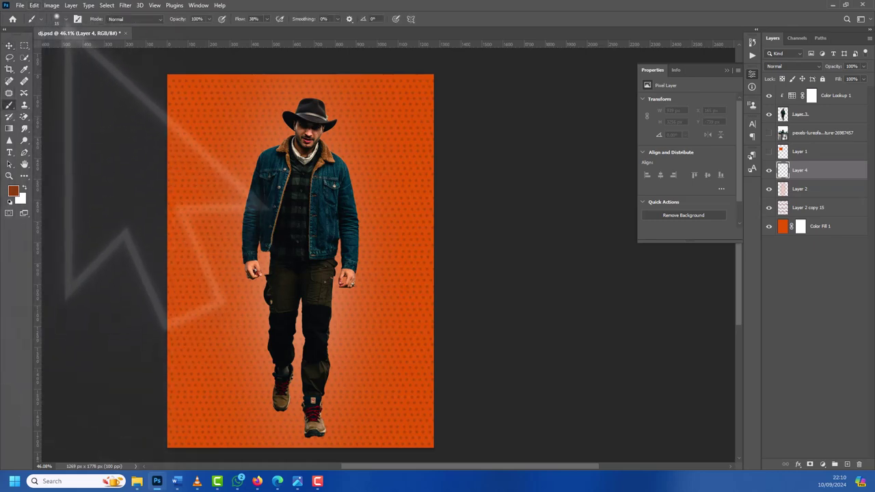
pyautogui.click(57, 19)
pyautogui.scroll(-2, 113, 214)
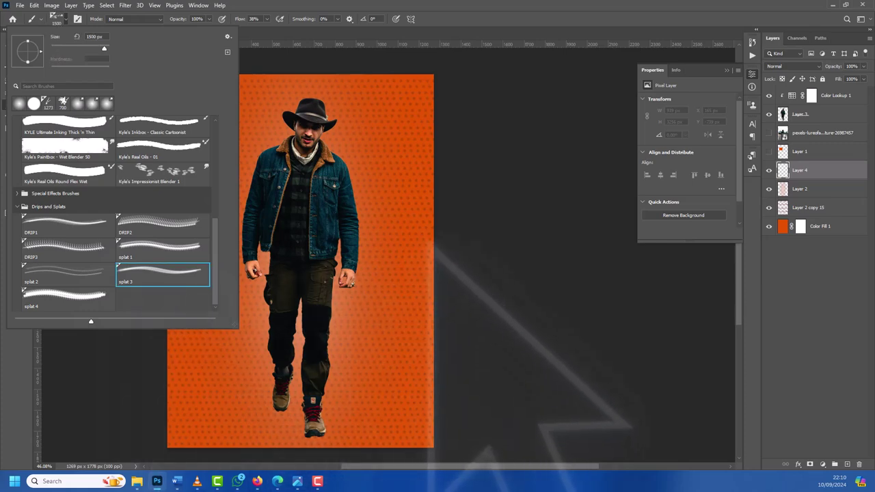
pyautogui.press('Return')
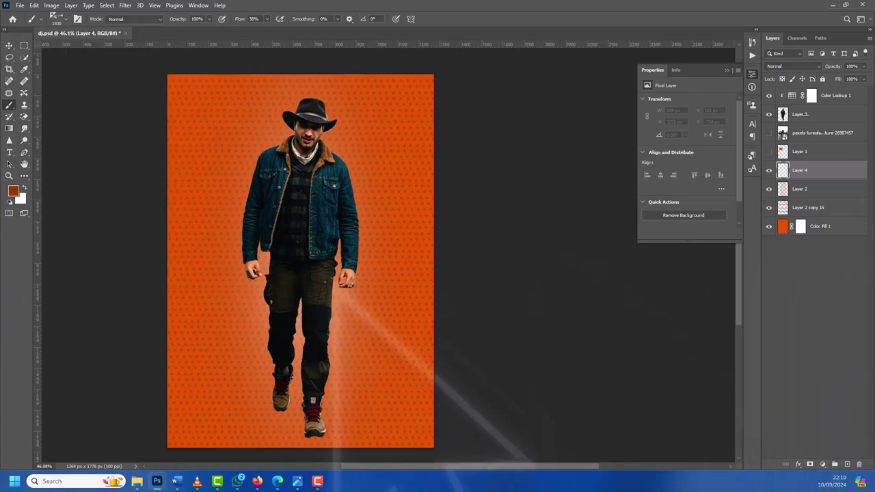
pyautogui.click(814, 307)
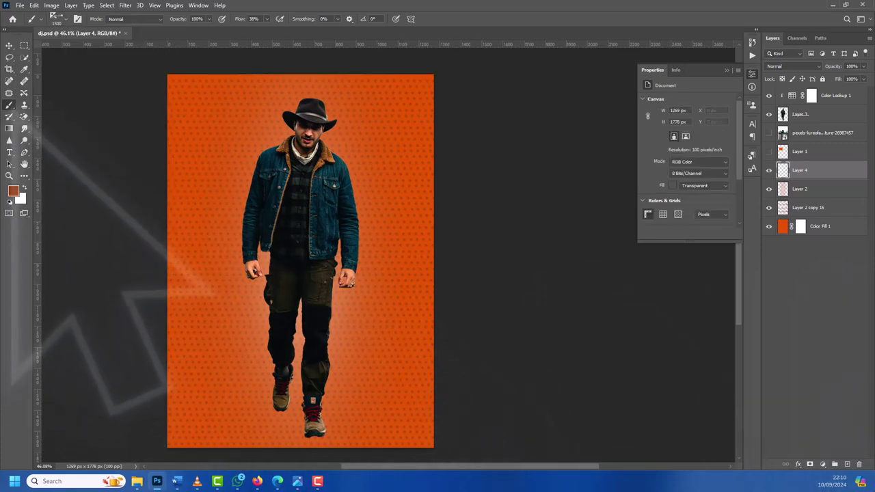
pyautogui.click(800, 169)
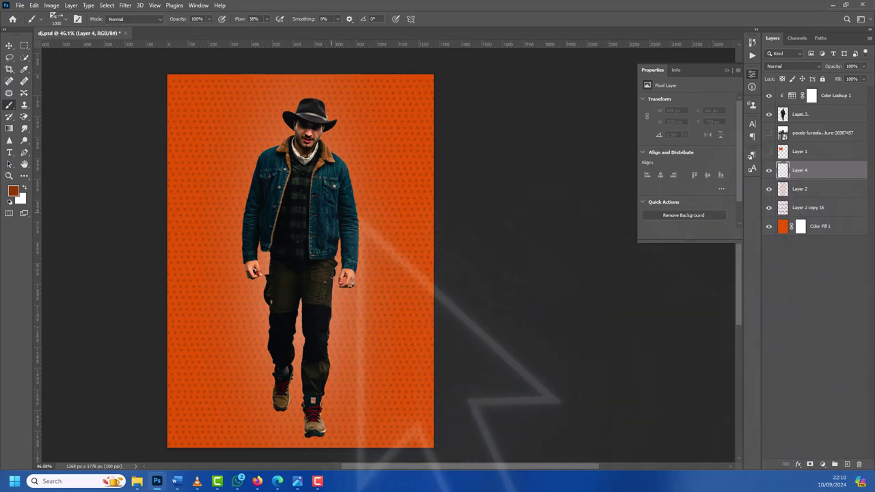
pyautogui.press('[')
pyautogui.press('[')
pyautogui.press('[')
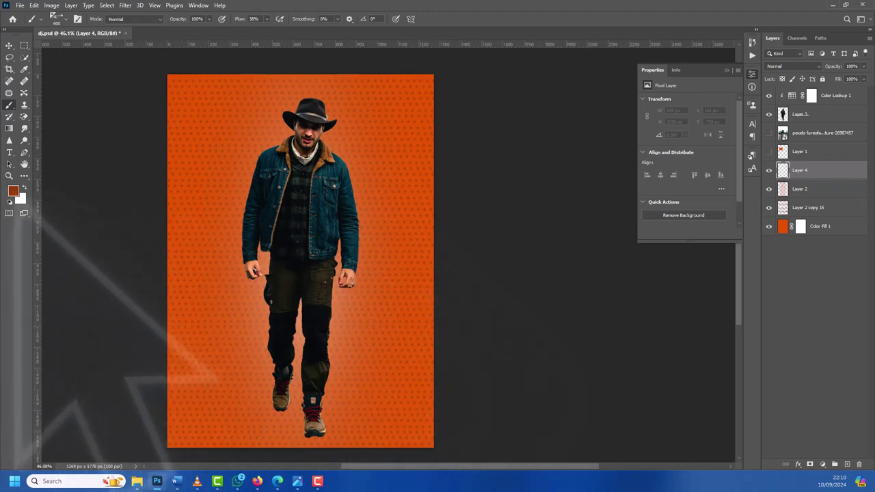
# Step: Set the foreground to yellow ffcc00 for a splat beside the cowboy's shoulder, collapsing Properties
pyautogui.click(13, 191)
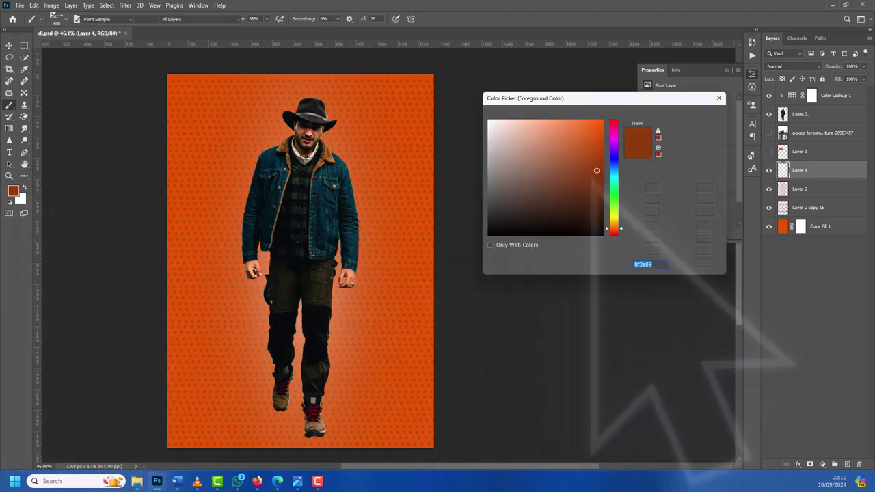
pyautogui.write('8f6b09')
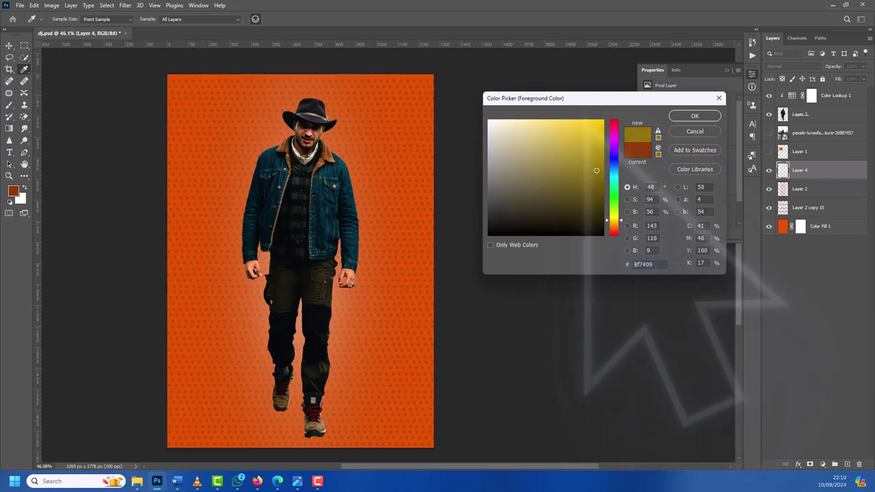
pyautogui.write('ffcc00')
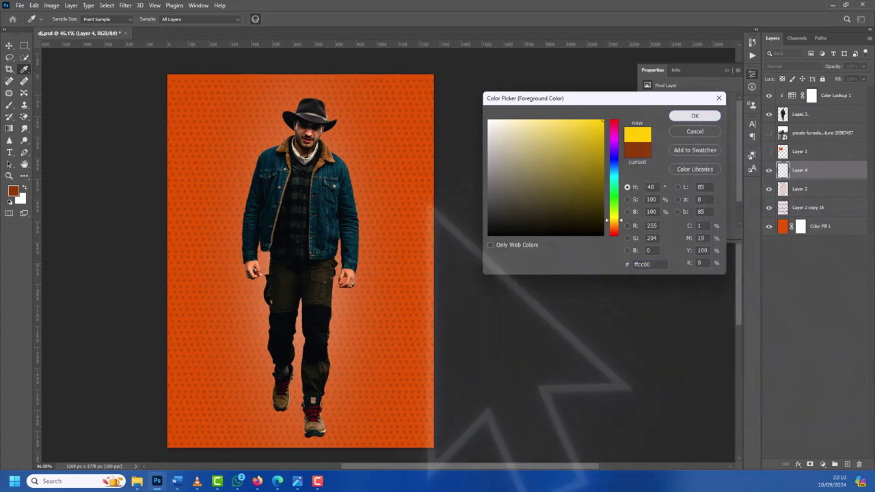
pyautogui.press('Escape')
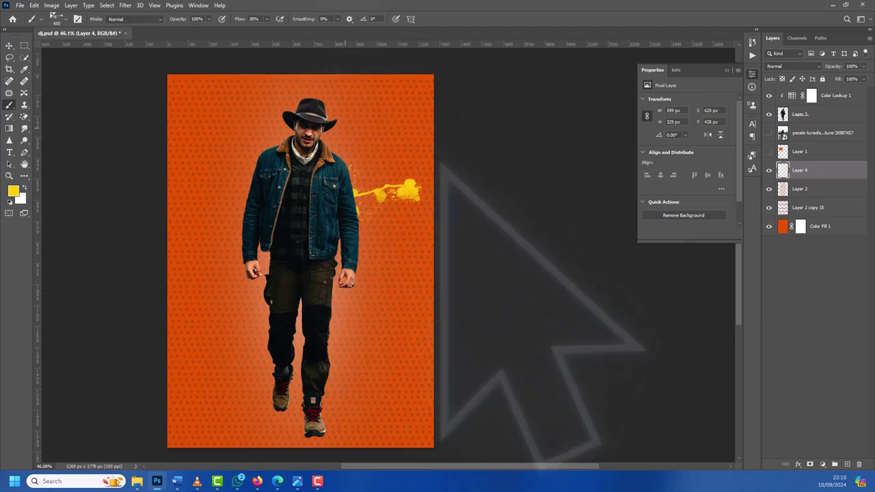
pyautogui.click(753, 73)
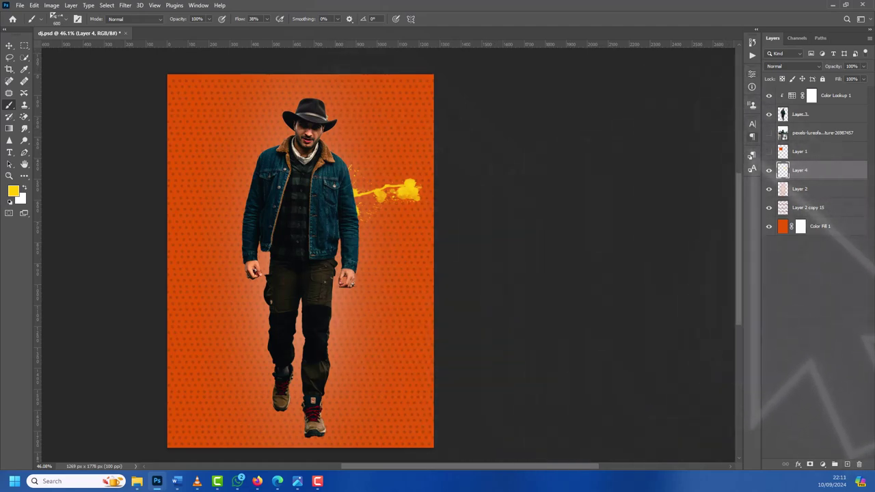
# Step: Show Brush Settings, rotate the tip to about 49°, and stamp a yellow splatter
pyautogui.click(199, 5)
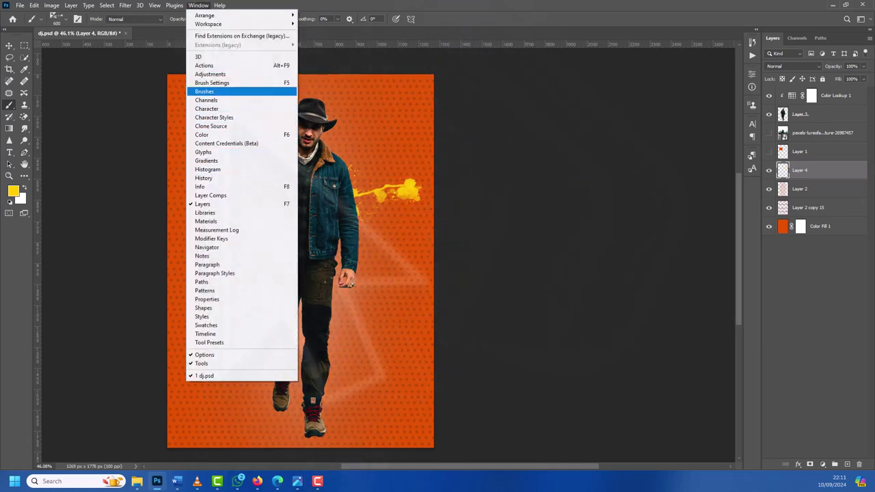
pyautogui.click(212, 83)
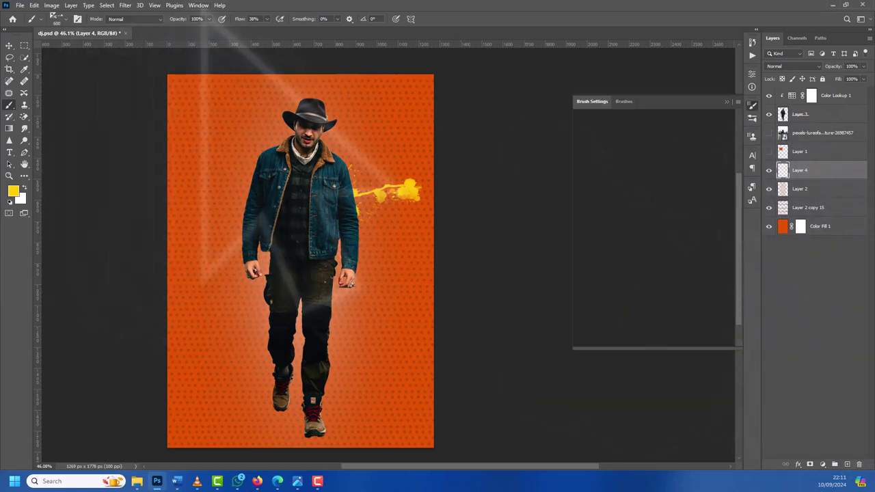
pyautogui.click(198, 4)
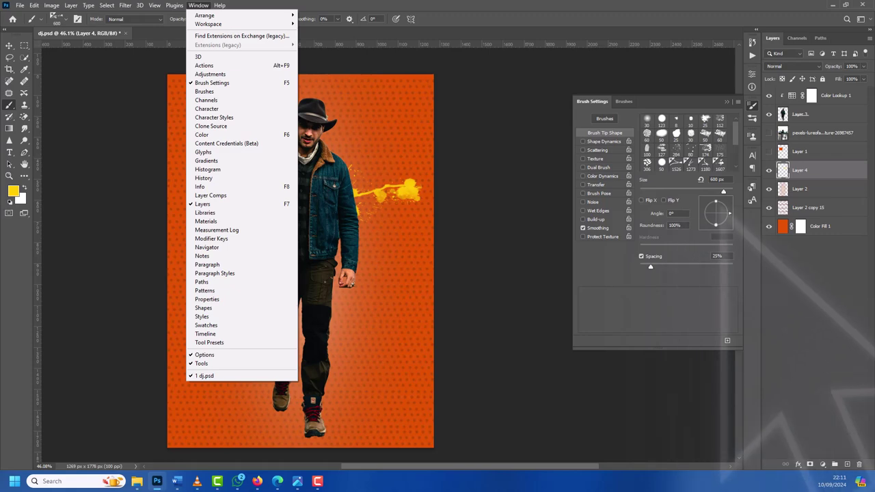
pyautogui.press('Escape')
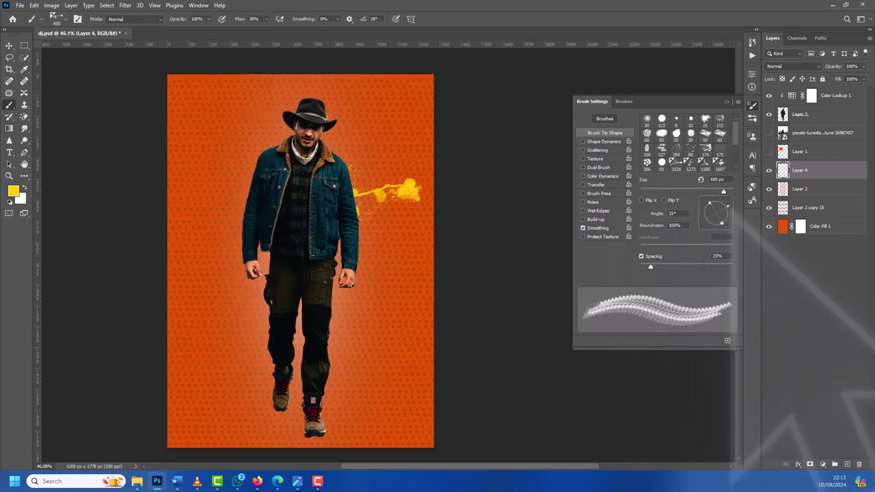
pyautogui.press('Right')
pyautogui.press('Right')
pyautogui.press('Right')
pyautogui.press('Right')
pyautogui.press('Right')
pyautogui.press('Right')
pyautogui.press('Right')
pyautogui.press('Right')
pyautogui.press('Right')
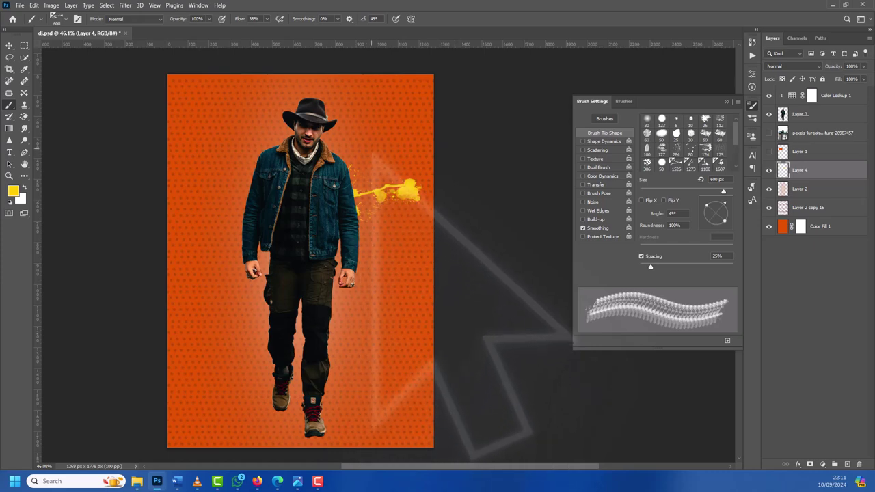
pyautogui.click(383, 137)
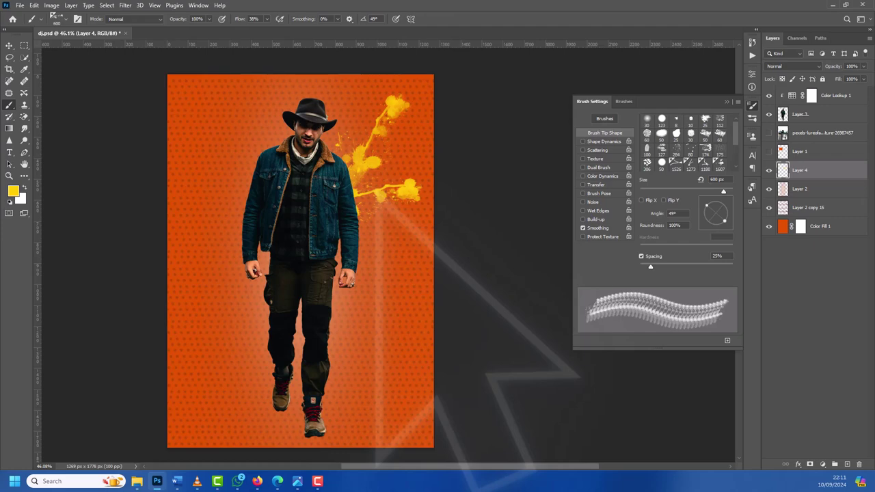
# Step: Undo the splatter, delete the old Layer 4, and add a fresh layer above Layer 2
pyautogui.hotkey('ctrl', 'z')
pyautogui.press('Delete')
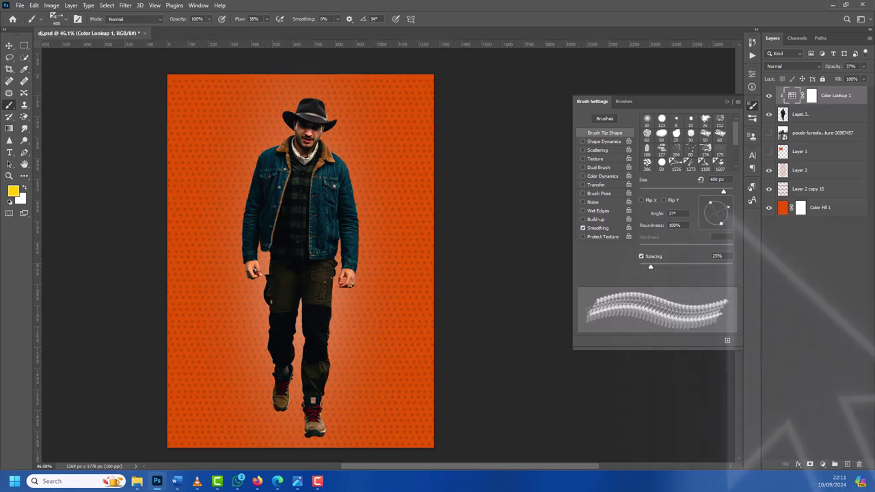
pyautogui.moveTo(723, 204); pyautogui.dragTo(729, 213)
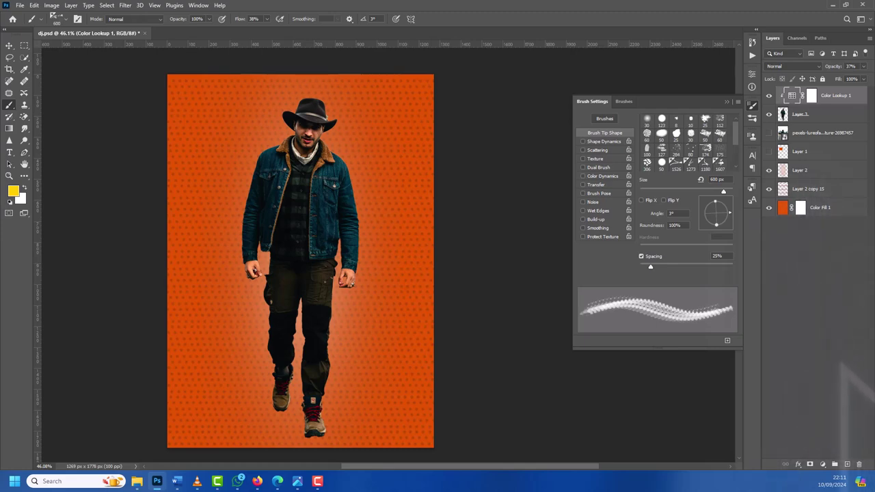
pyautogui.click(800, 171)
pyautogui.hotkey('ctrl', 'shift', 'alt', 'n')
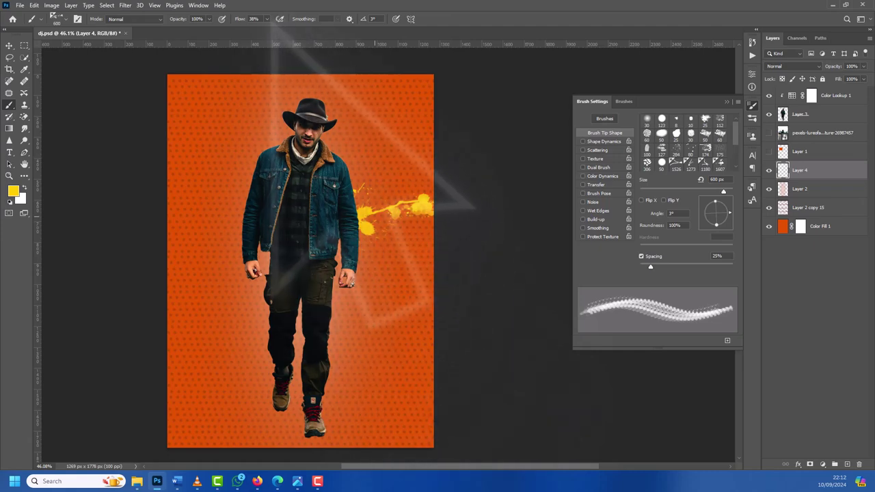
# Step: Raise flow to 100%, stamp yellow left of the cowboy's legs, and load the 540 px tip
pyautogui.moveTo(266, 18); pyautogui.dragTo(292, 29)
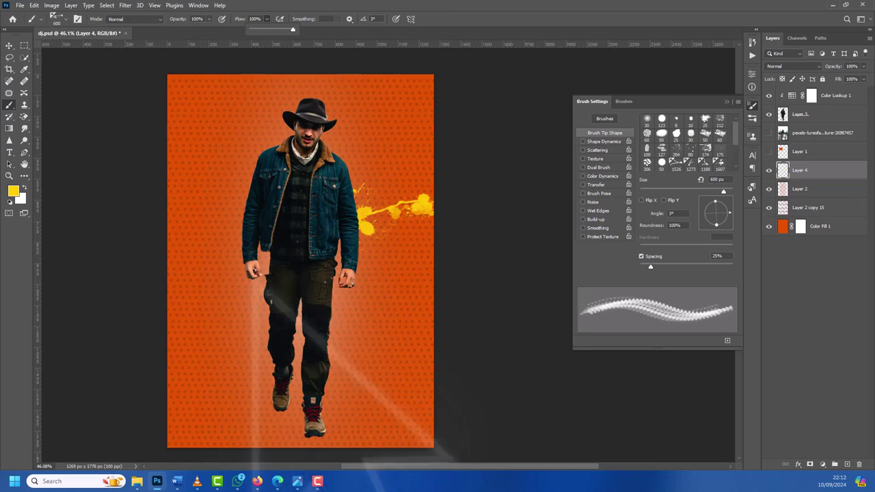
pyautogui.click(280, 307)
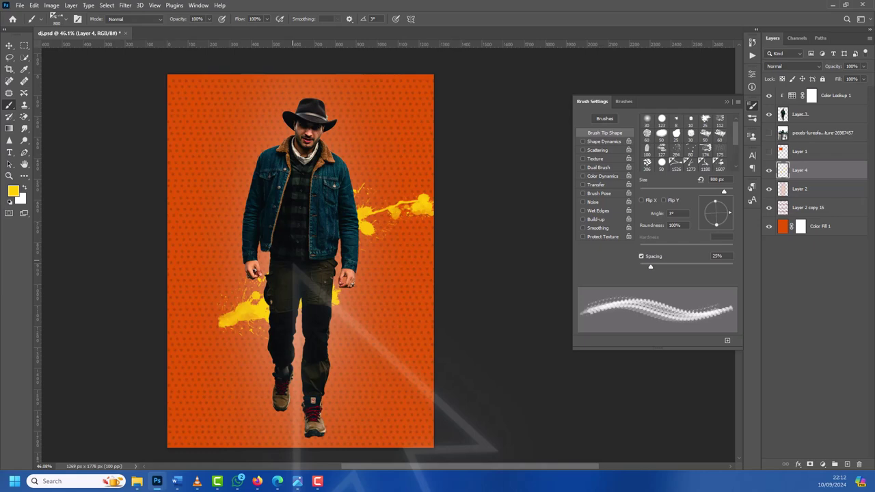
pyautogui.click(675, 162)
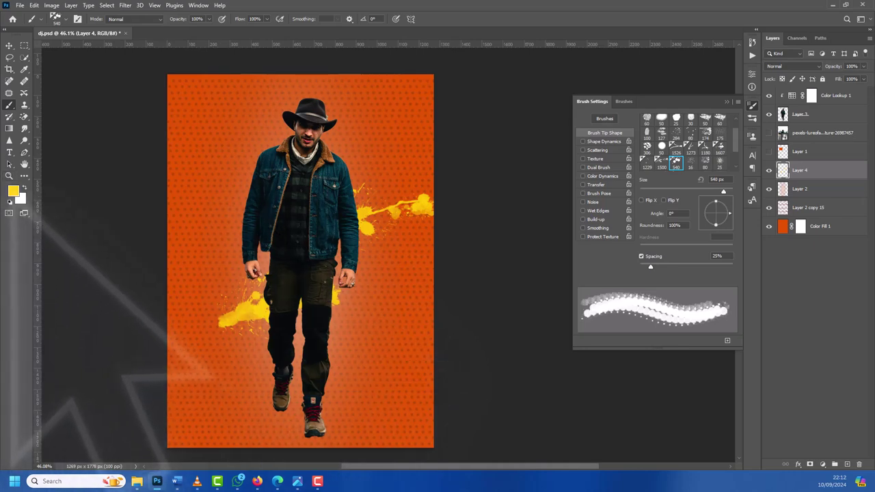
# Step: Change the foreground colour from yellow to blue and show the brush settings
pyautogui.click(13, 191)
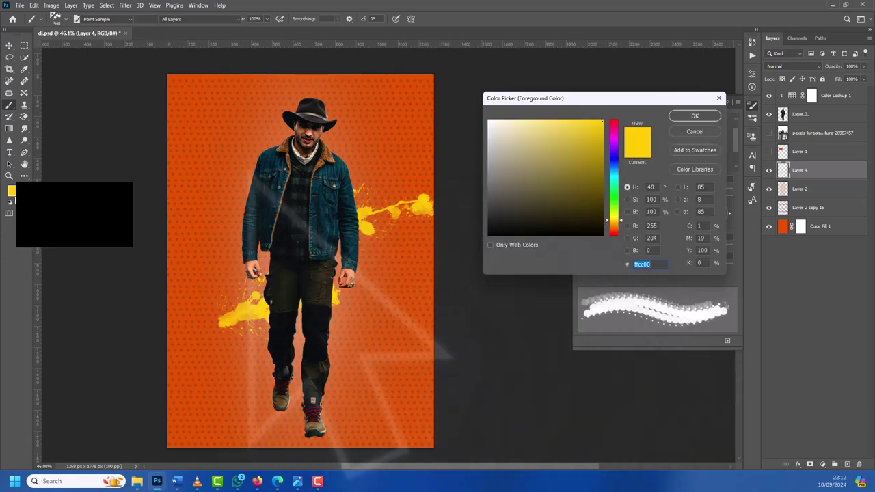
pyautogui.moveTo(613, 220); pyautogui.dragTo(614, 168)
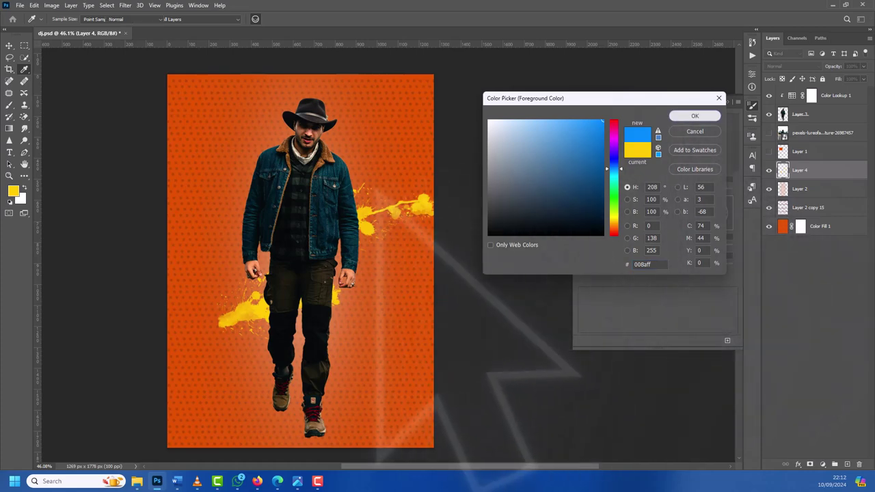
pyautogui.click(694, 115)
pyautogui.press('b')
pyautogui.press('F5')
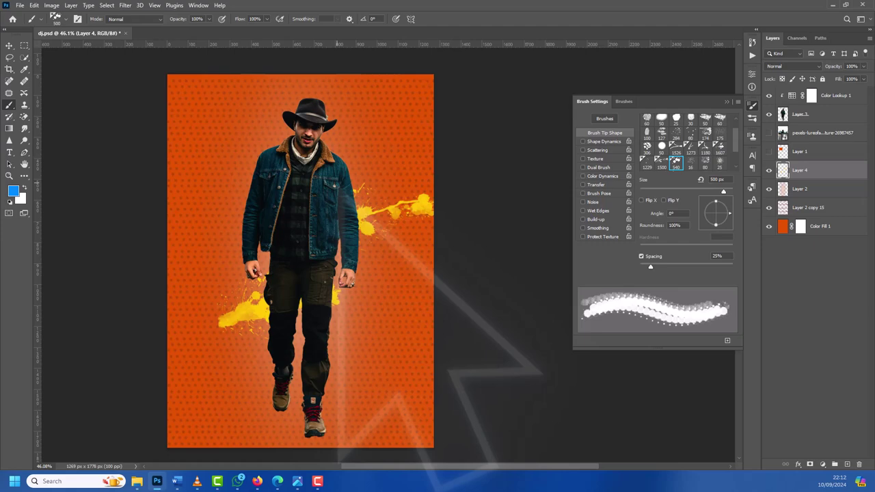
# Step: Stamp blue splatter dabs over the yellow splashes with the 1229 px splatter tip
pyautogui.press(',')
pyautogui.press(',')
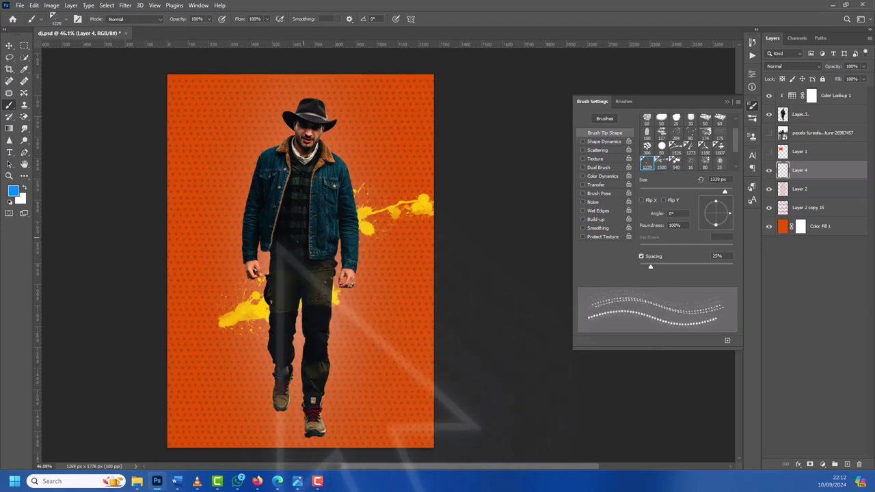
pyautogui.click(345, 355)
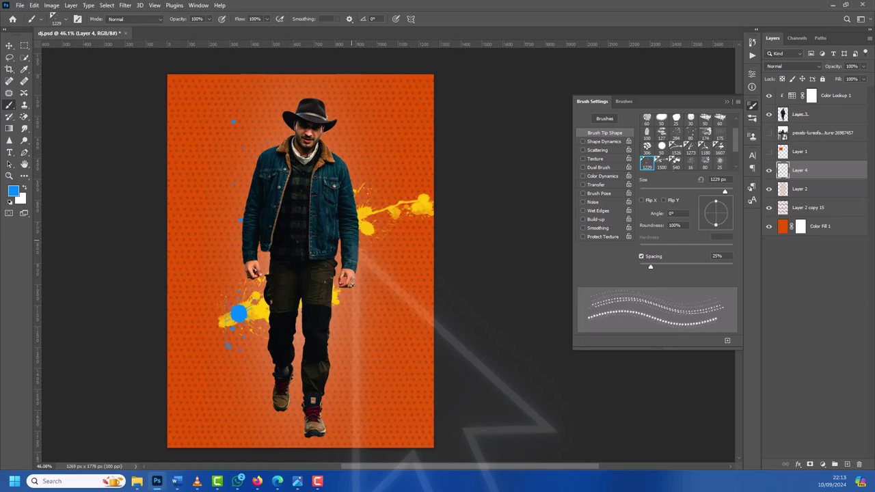
pyautogui.hotkey('ctrl', 'z')
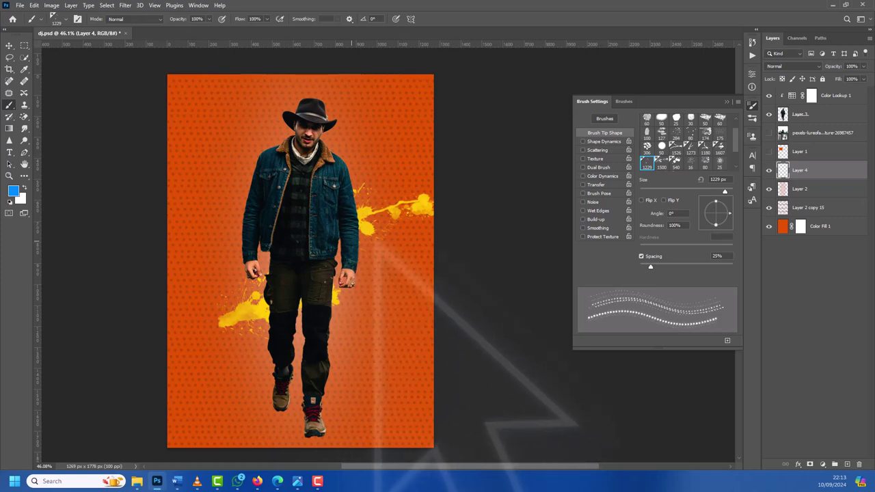
pyautogui.click(353, 243)
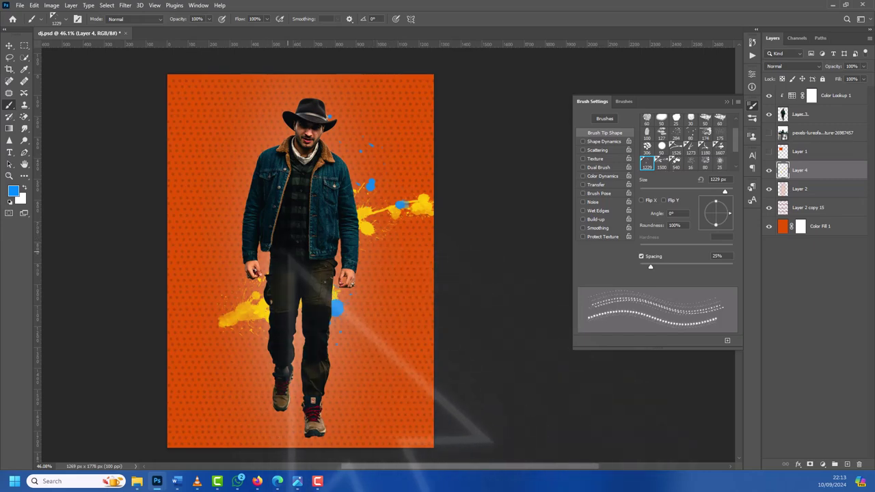
# Step: Cycle through the splatter tips to the 1607 tip and shrink it slightly
pyautogui.press(']')
pyautogui.press('.')
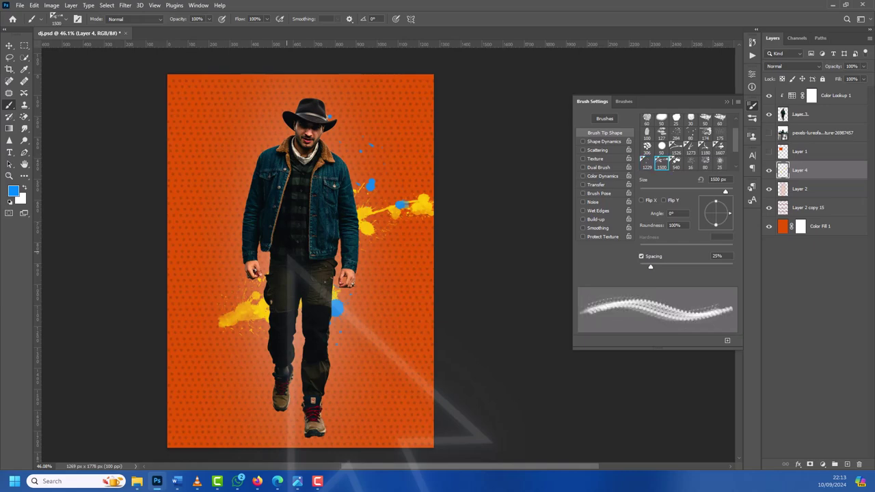
pyautogui.press('.')
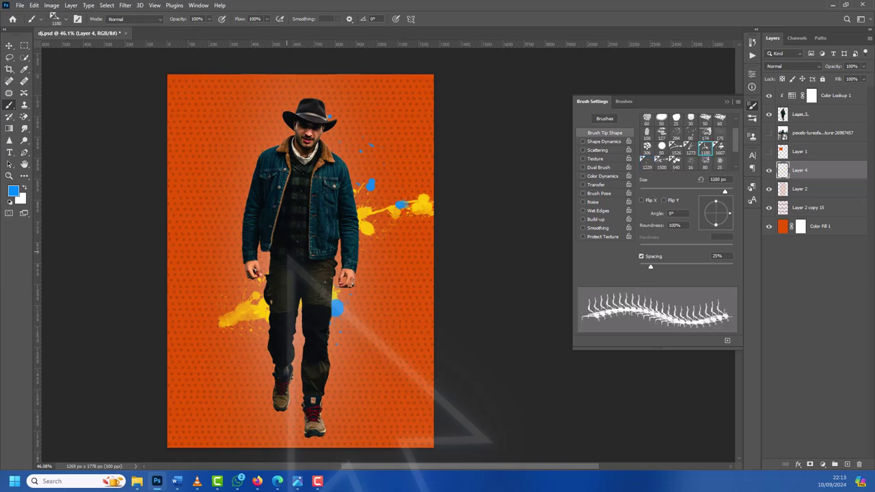
pyautogui.press('.')
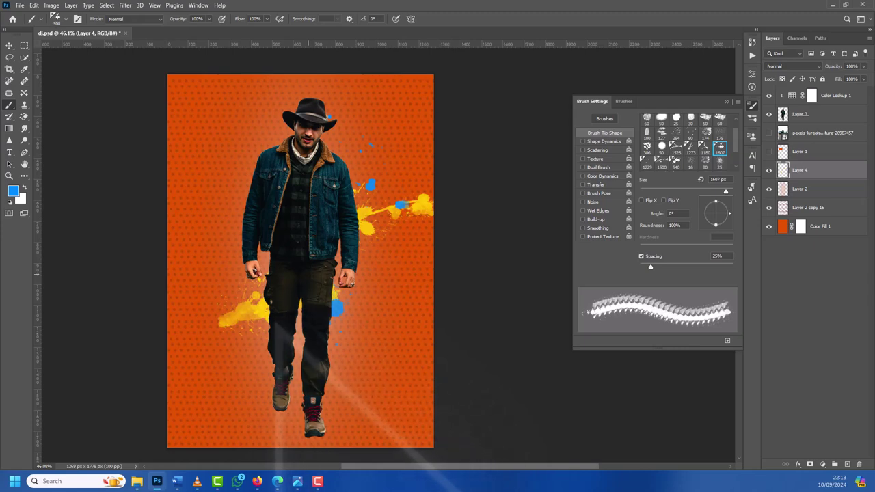
pyautogui.press('[')
pyautogui.press('[')
pyautogui.press('[')
# Step: Stamp a blue splatter around the cowboy's legs and a 500 px blue swoosh past his hand
pyautogui.click(273, 334)
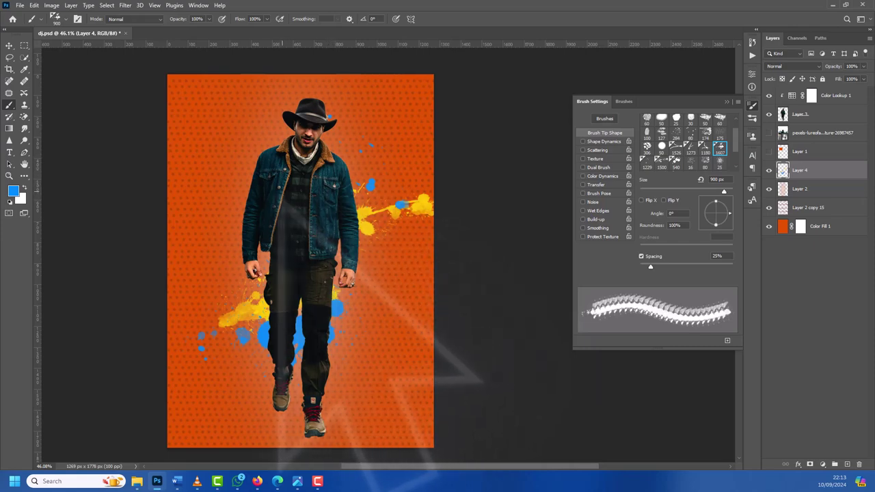
pyautogui.press(']')
pyautogui.press(']')
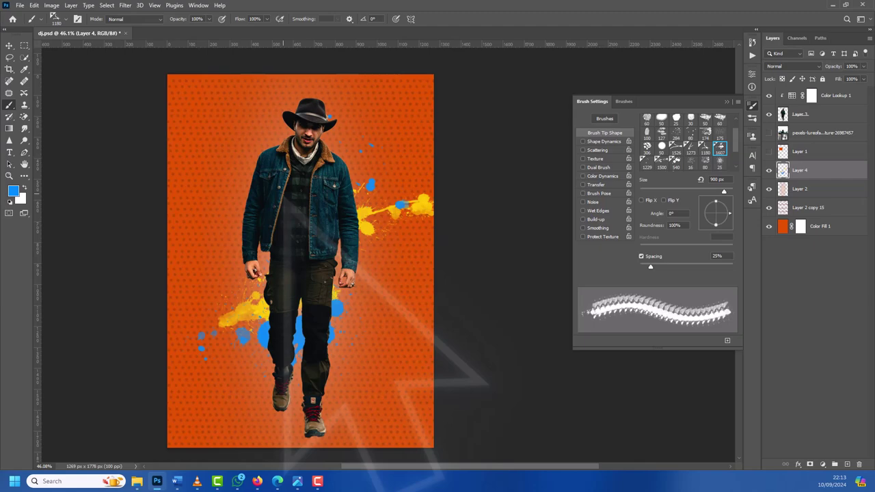
pyautogui.press(',')
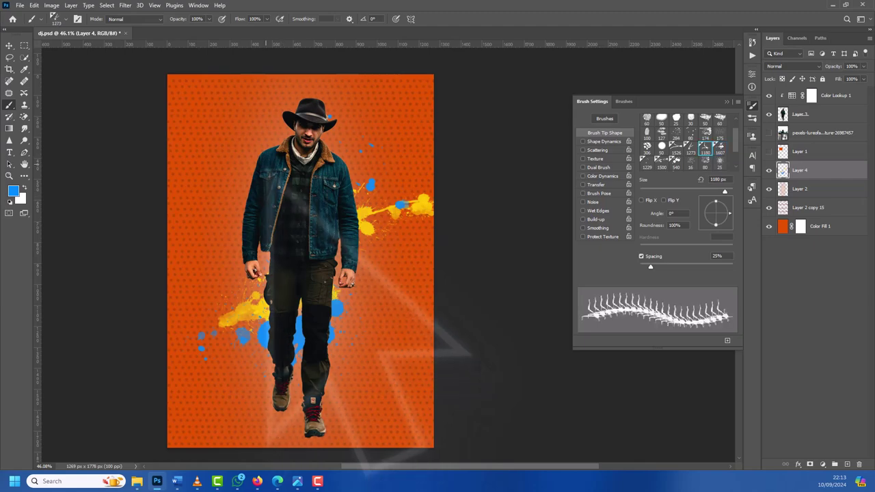
pyautogui.press(',')
pyautogui.press(',')
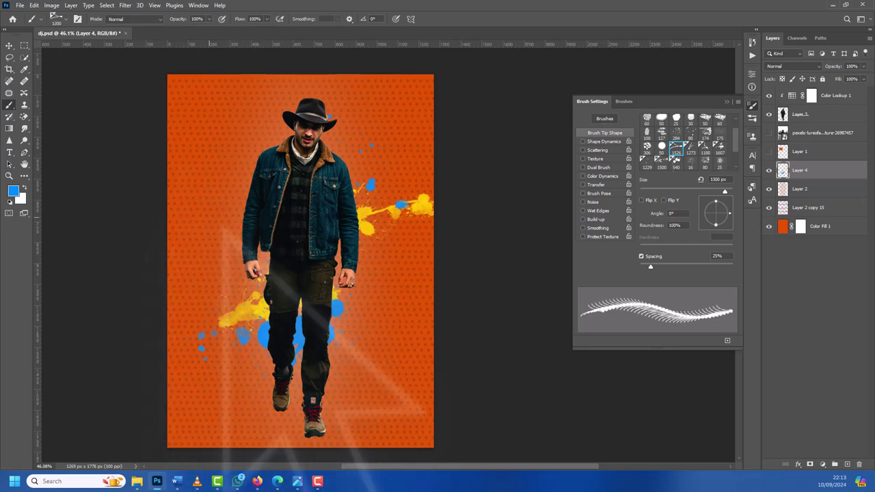
pyautogui.press('[')
pyautogui.press('[')
pyautogui.press('[')
pyautogui.press('[')
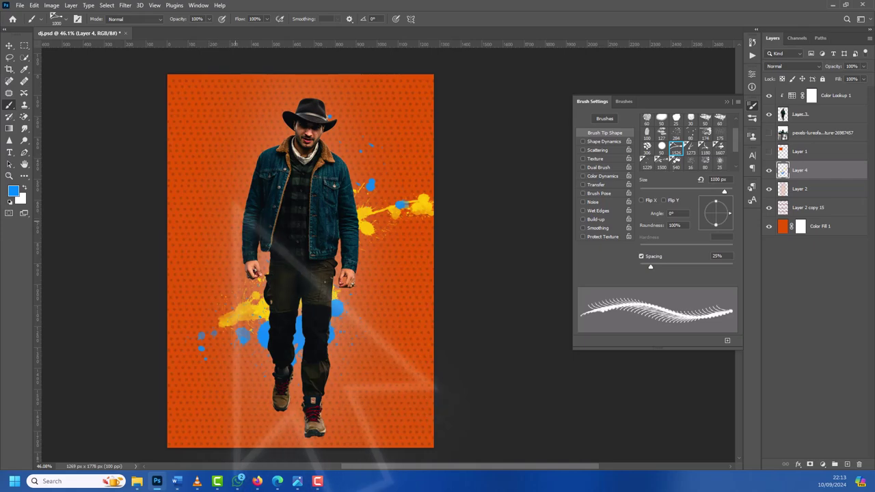
pyautogui.press('[')
pyautogui.press('[')
pyautogui.press('[')
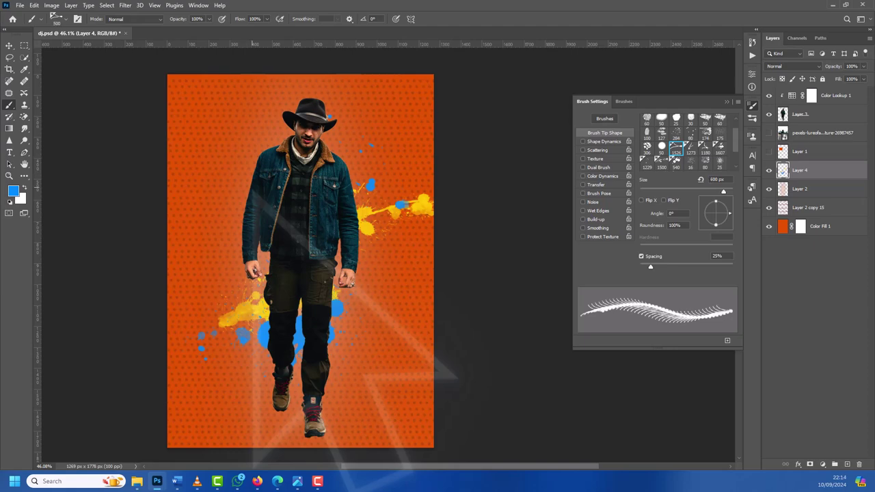
pyautogui.press('[')
pyautogui.press('[')
pyautogui.press('[')
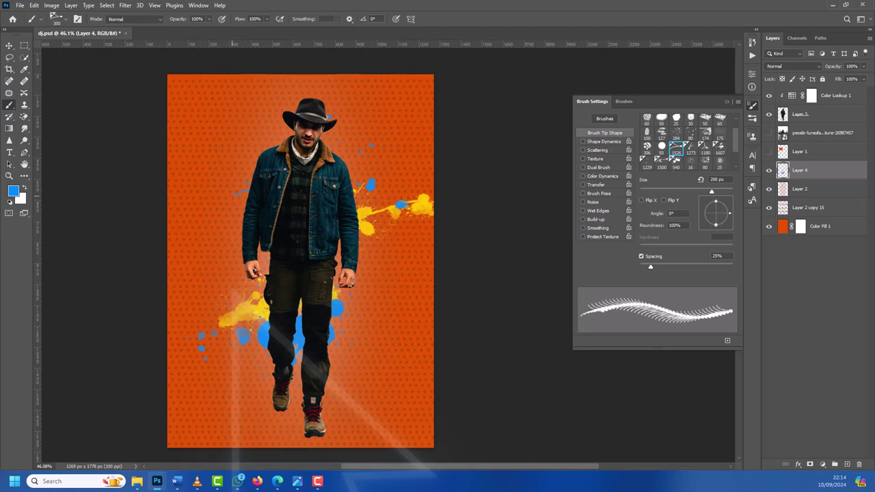
pyautogui.press(']')
pyautogui.click(225, 287)
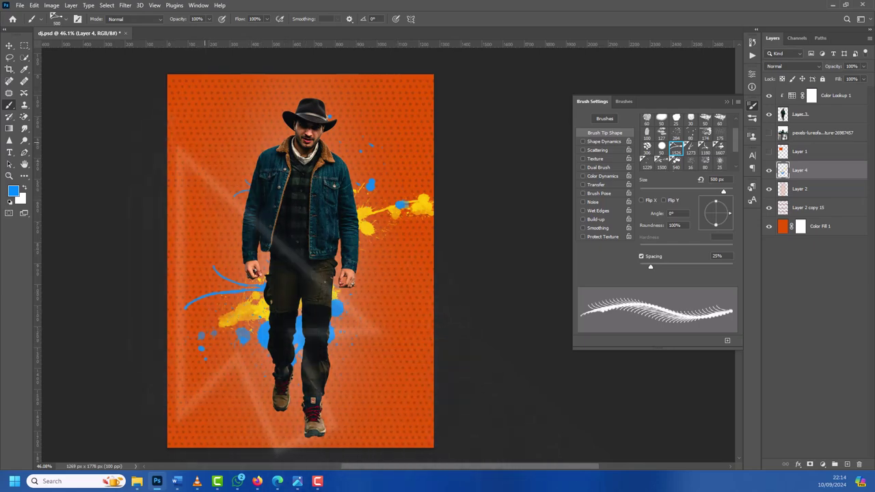
# Step: Step through the brush tips to the 540 splatter tip set at 400 px
pyautogui.press('.')
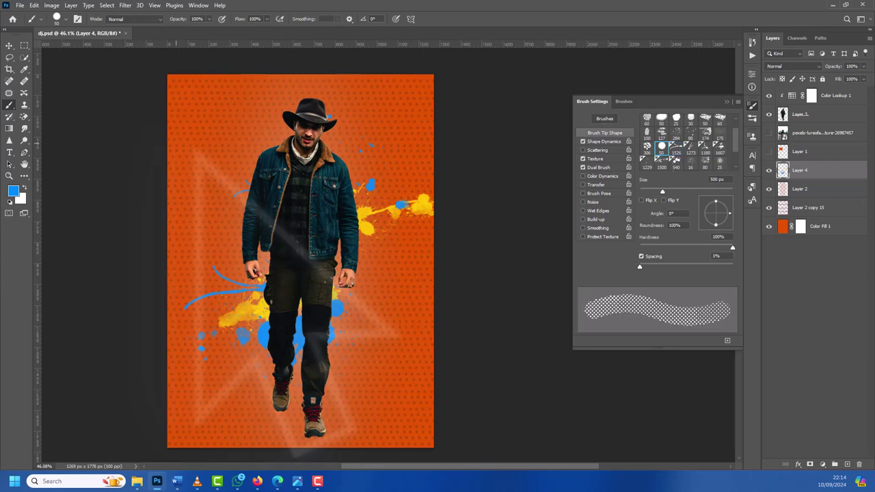
pyautogui.press('.')
pyautogui.press('.')
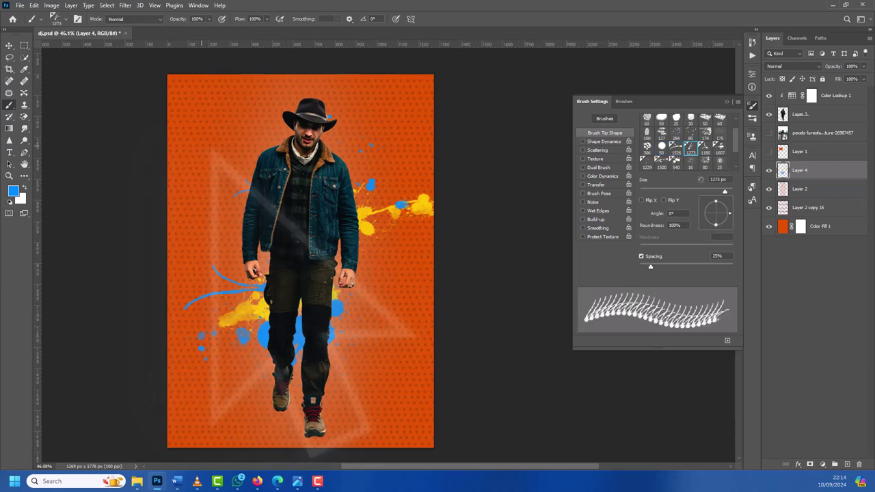
pyautogui.press('.')
pyautogui.press('.')
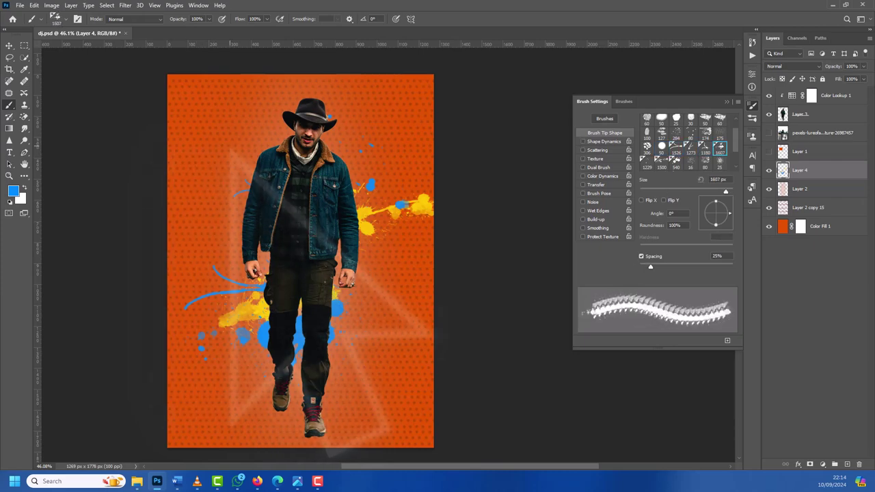
pyautogui.press('.')
pyautogui.press('.')
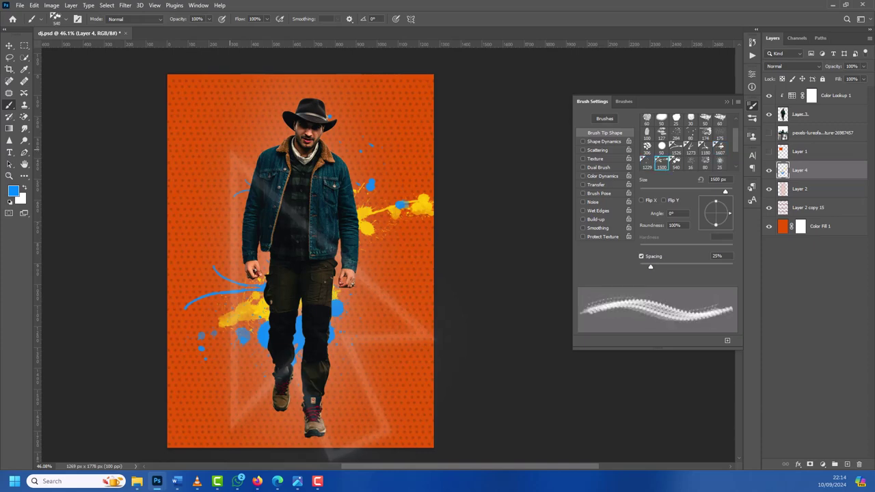
pyautogui.press('.')
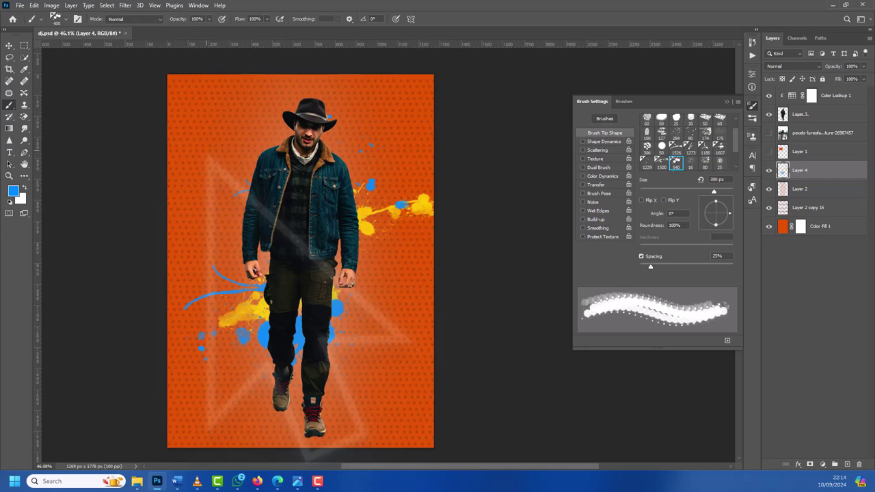
pyautogui.press(']')
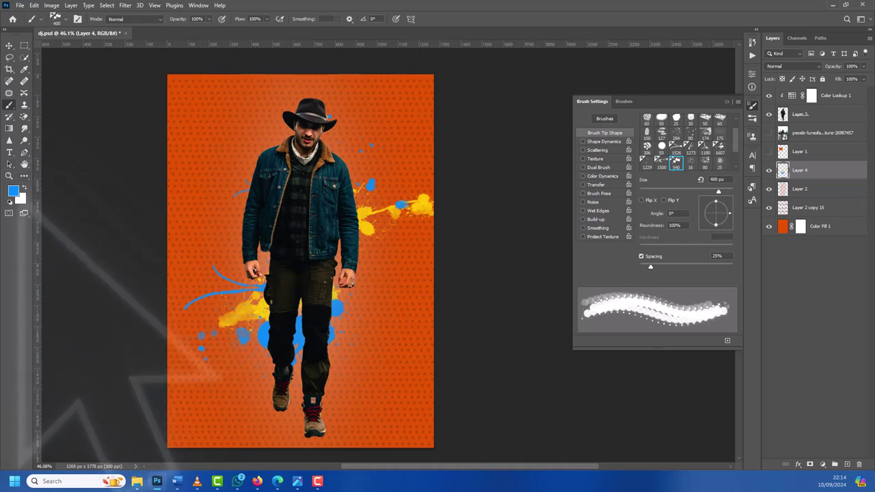
# Step: Set the foreground colour to dark red, hex a50505
pyautogui.click(13, 191)
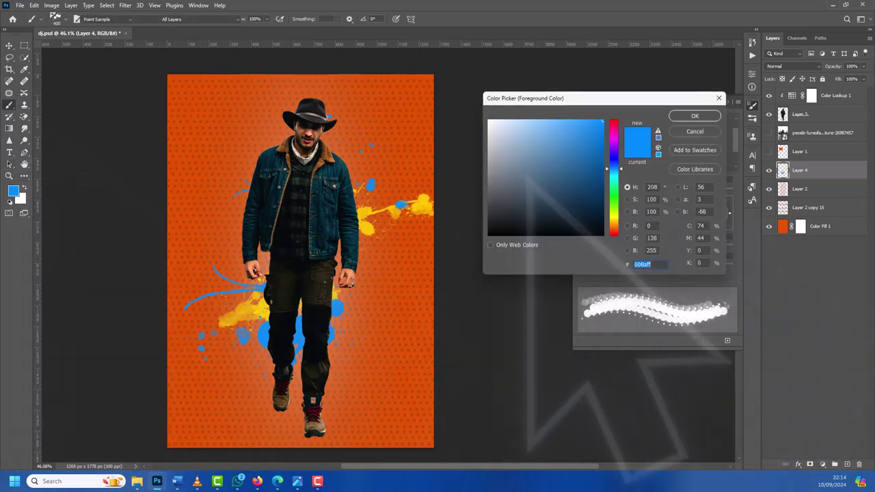
pyautogui.moveTo(614, 168); pyautogui.dragTo(614, 120)
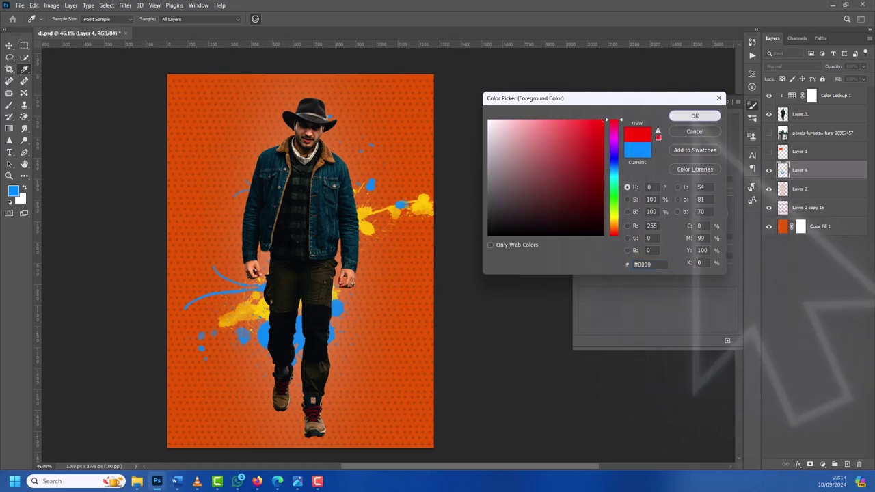
pyautogui.press('Escape')
pyautogui.press('b')
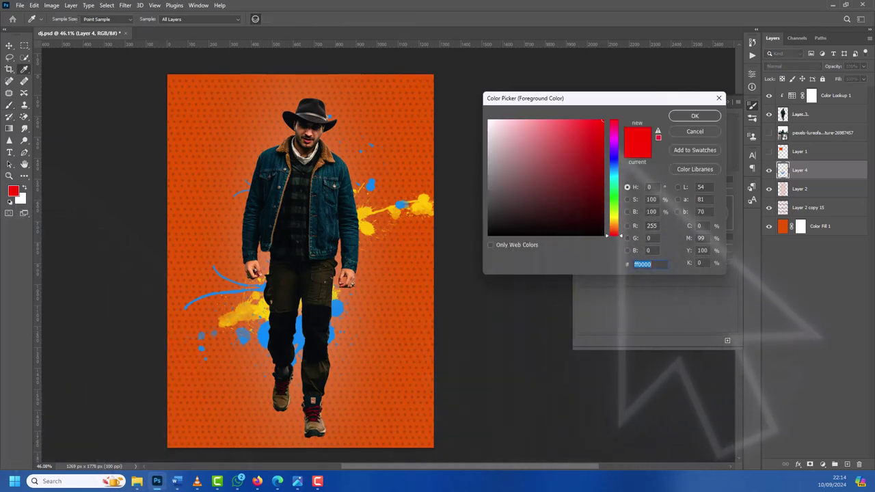
pyautogui.write('a50505')
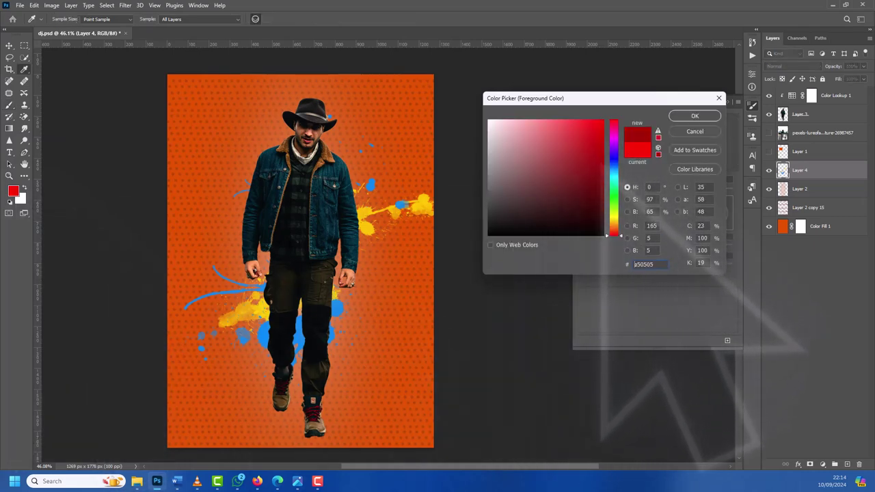
pyautogui.press('Tab')
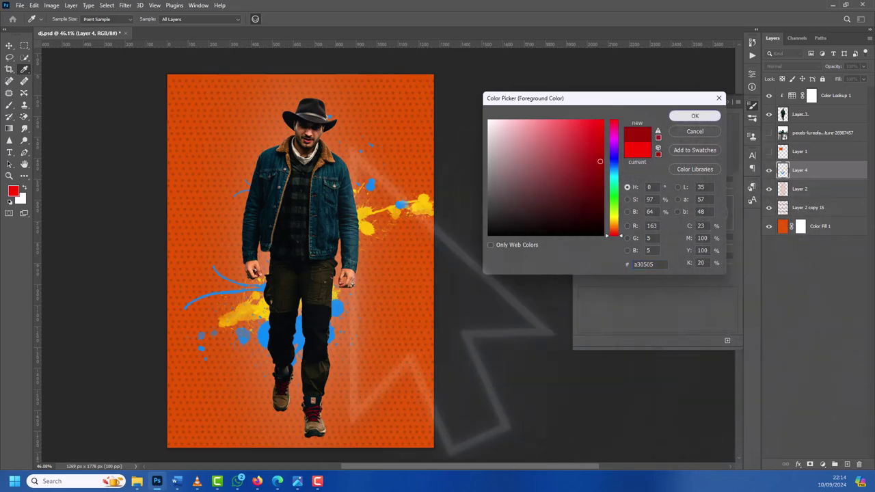
pyautogui.press('Return')
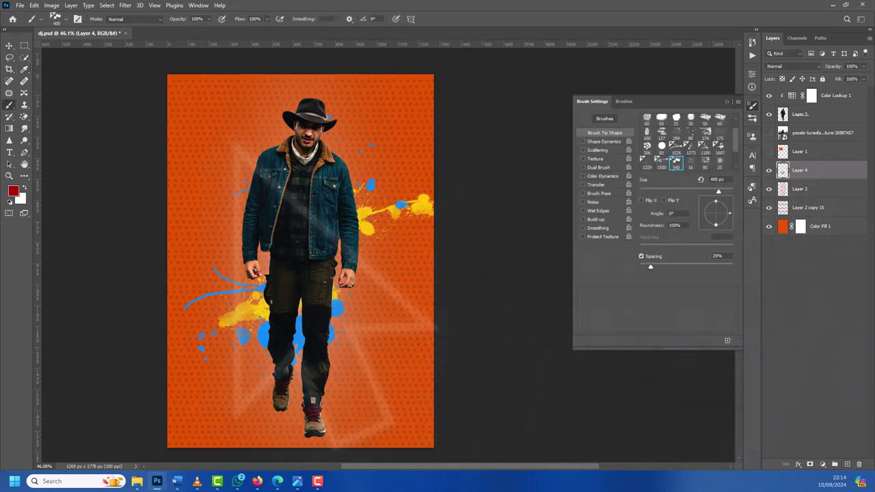
# Step: Stamp a dark red splatter left of the cowboy's head and close Brush Settings
pyautogui.click(216, 159)
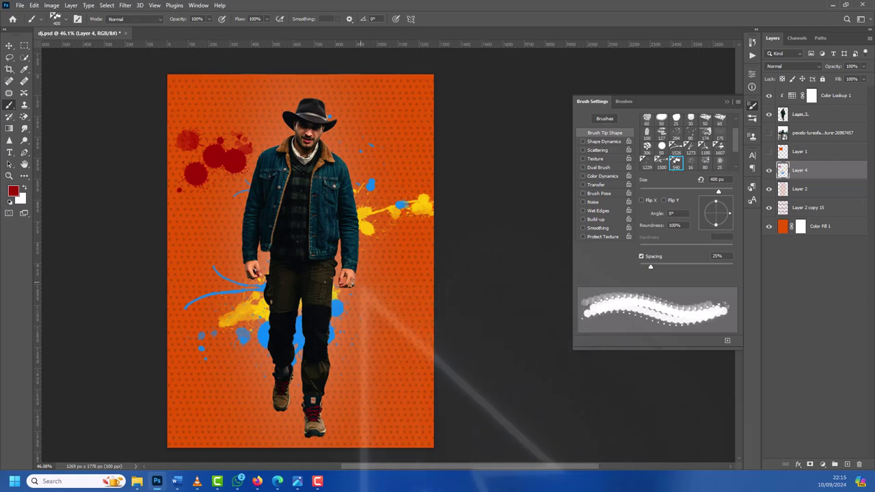
pyautogui.scroll(-1, 301, 260)
pyautogui.scroll(1, 301, 260)
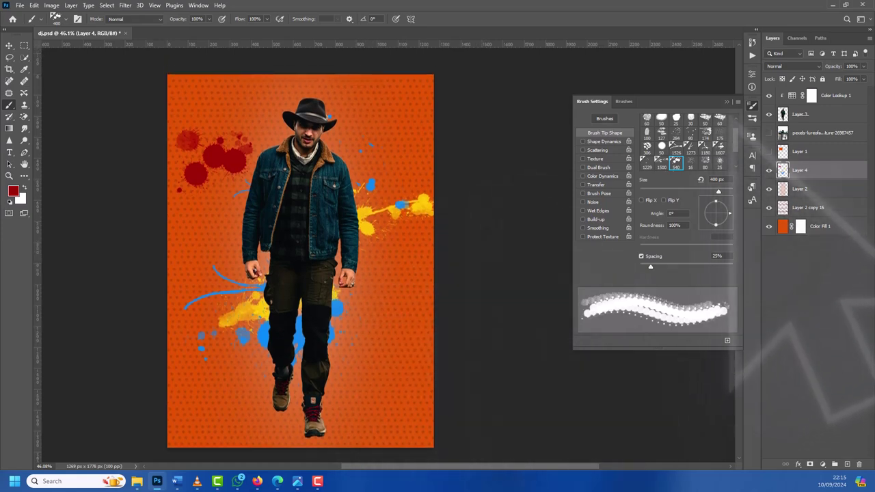
pyautogui.press('F5')
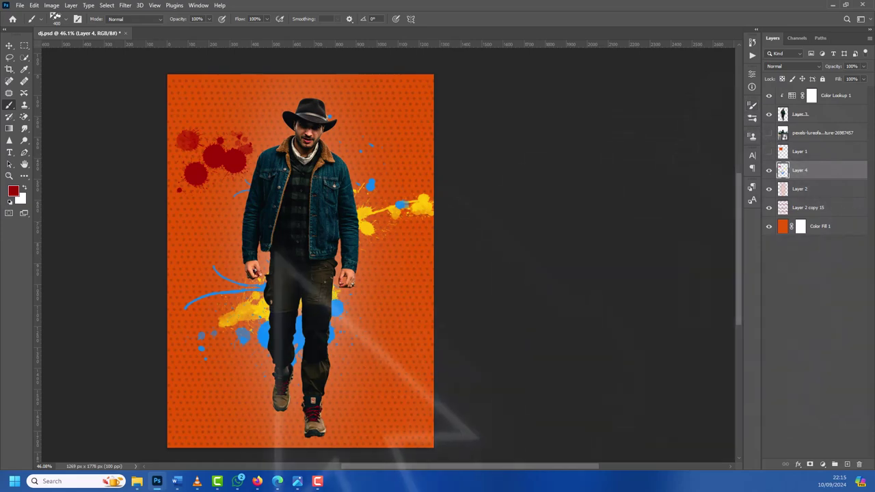
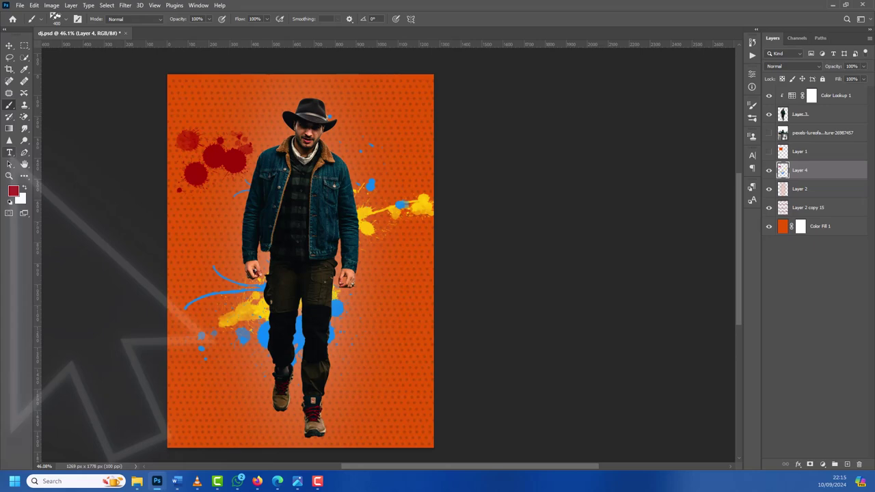
# Step: Add a red Arial Bold 99 pt 'TILLU' text layer across the cowboy's waist and bring it to the top
pyautogui.click(10, 152)
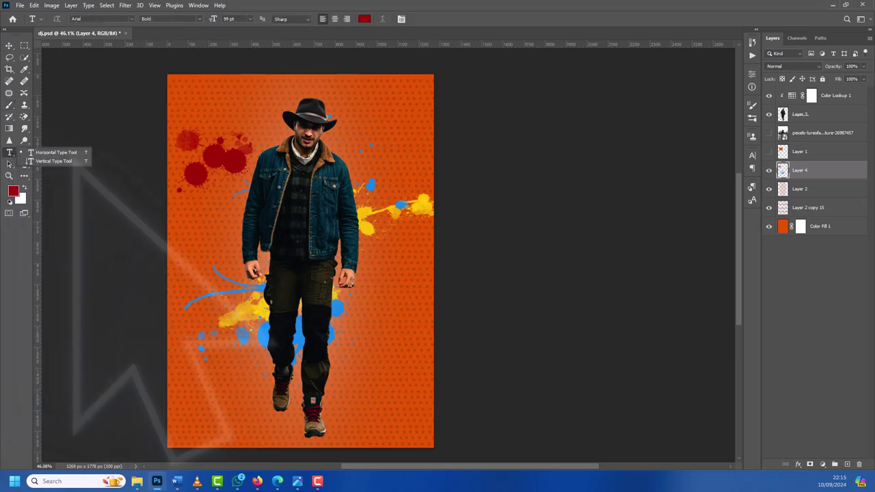
pyautogui.click(54, 152)
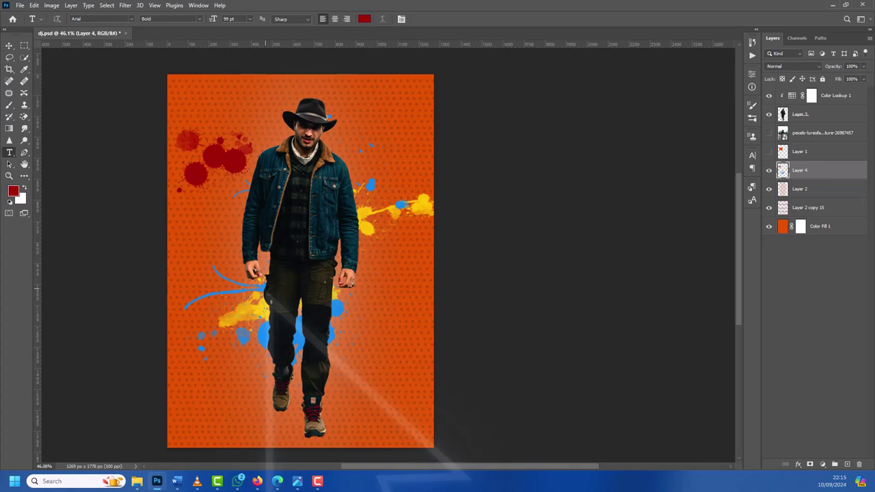
pyautogui.click(265, 291)
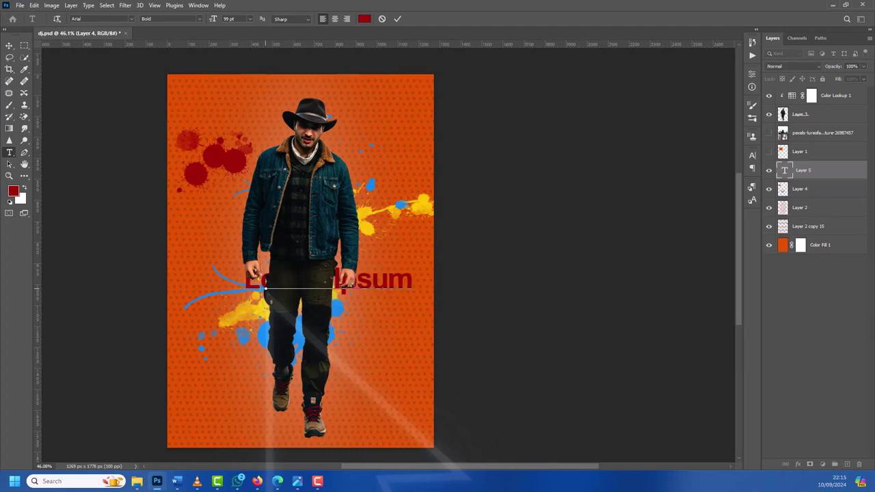
pyautogui.press('BackSpace')
pyautogui.write('I')
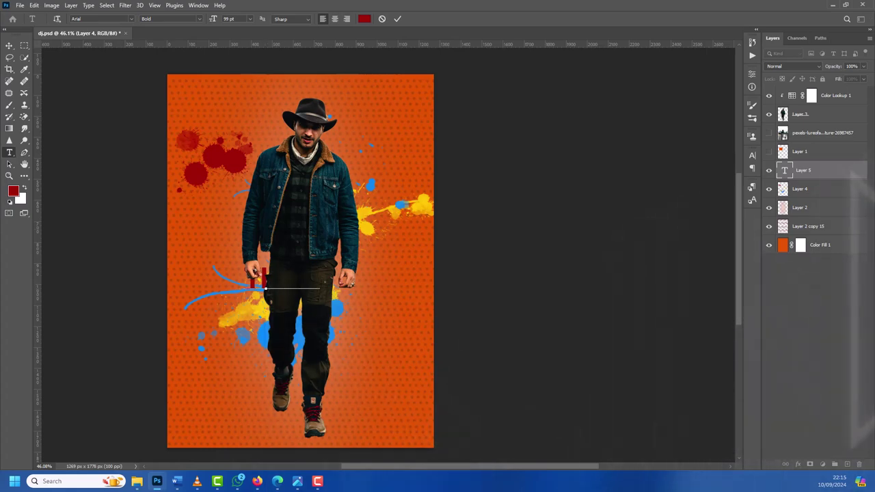
pyautogui.hotkey('ctrl', 'Return')
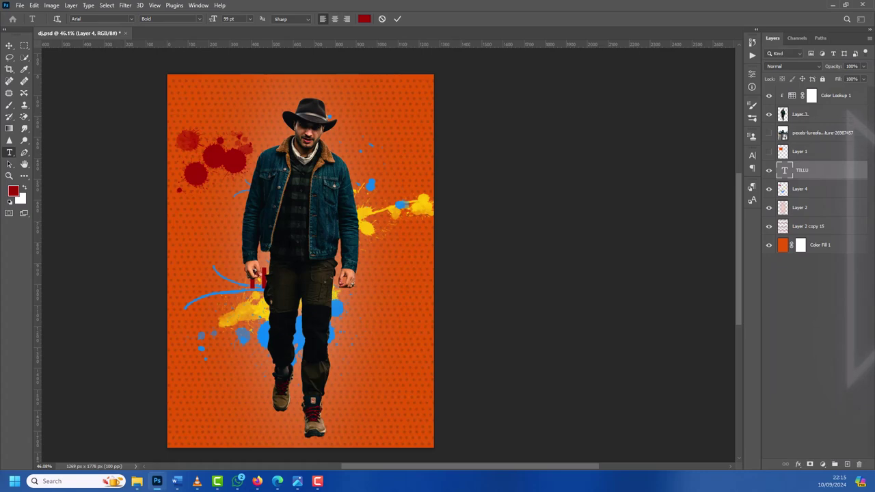
pyautogui.moveTo(814, 133); pyautogui.dragTo(814, 133)
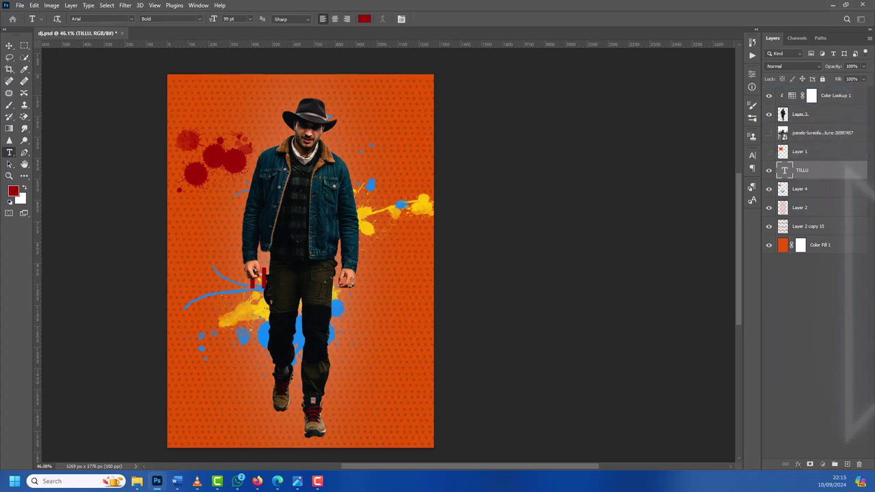
pyautogui.hotkey('ctrl', 'shift', ']')
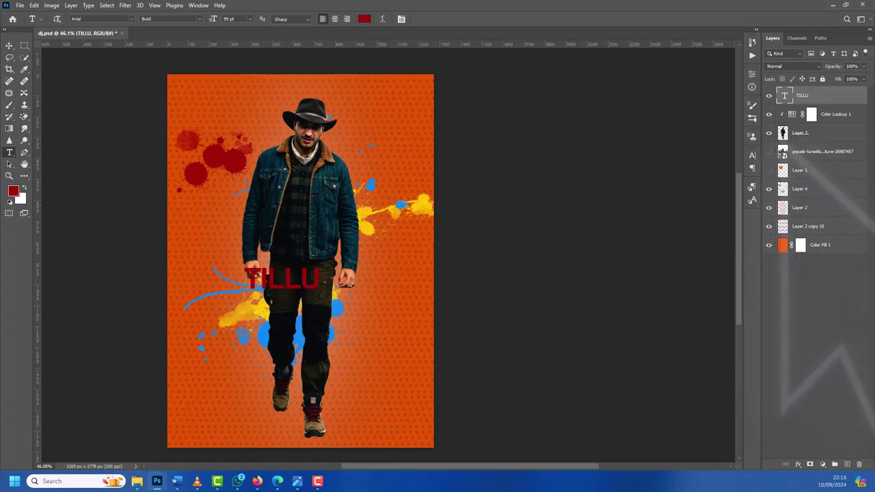
# Step: Select the TILLU text and try Times New Roman Bold as its font
pyautogui.doubleClick(299, 280)
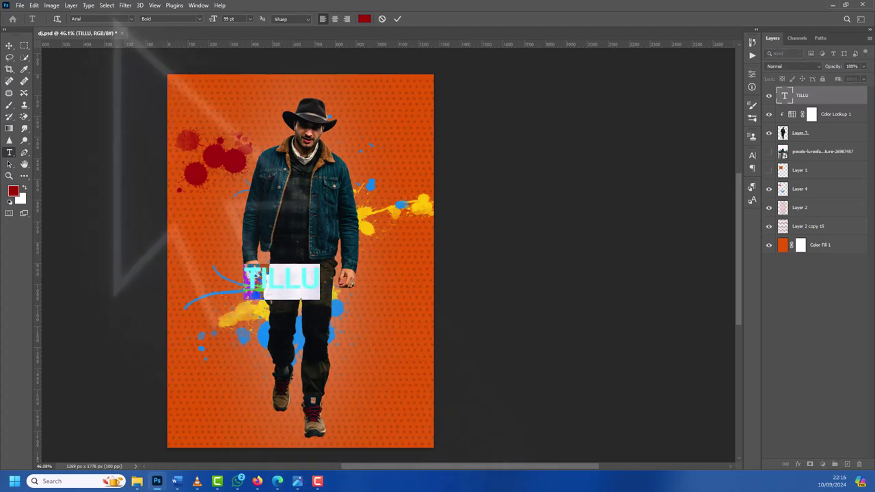
pyautogui.click(89, 18)
pyautogui.press('BackSpace')
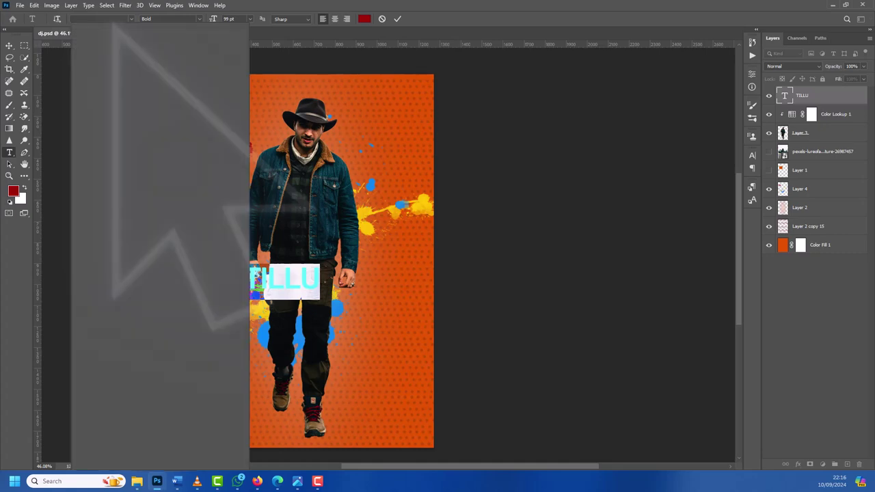
pyautogui.write('tim')
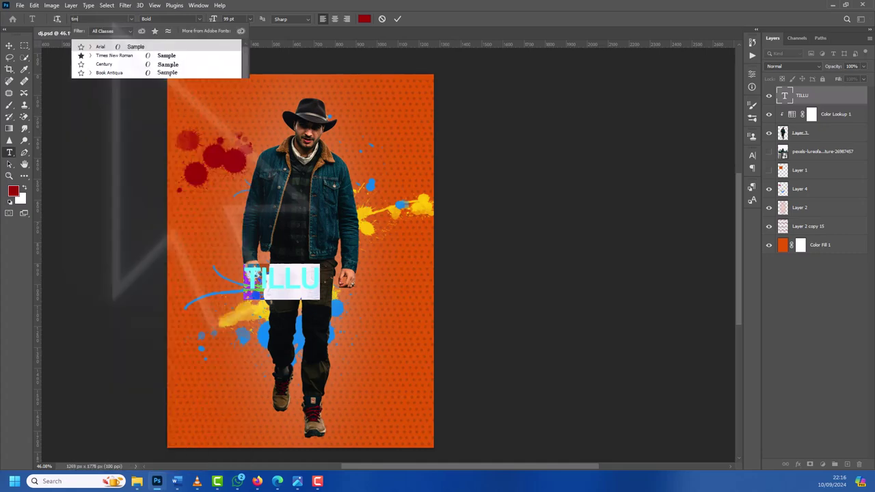
pyautogui.write('es')
pyautogui.press('Down')
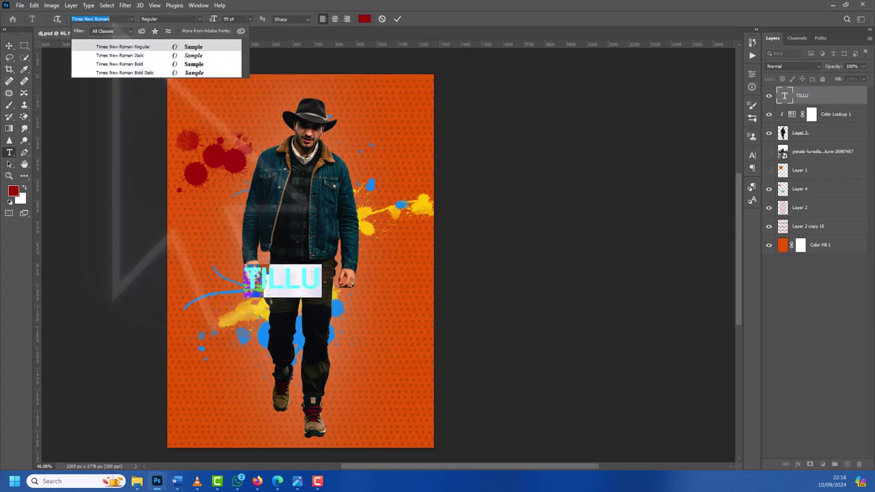
pyautogui.press('Return')
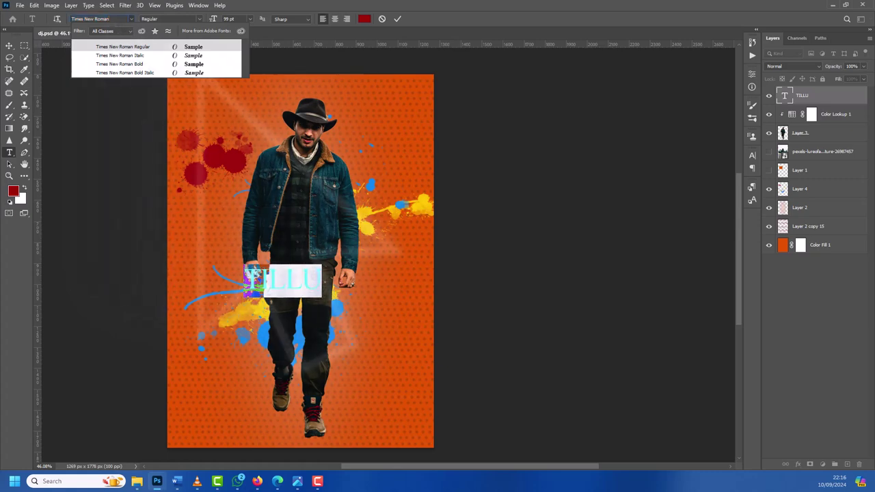
pyautogui.press('Down')
pyautogui.press('Down')
pyautogui.press('Return')
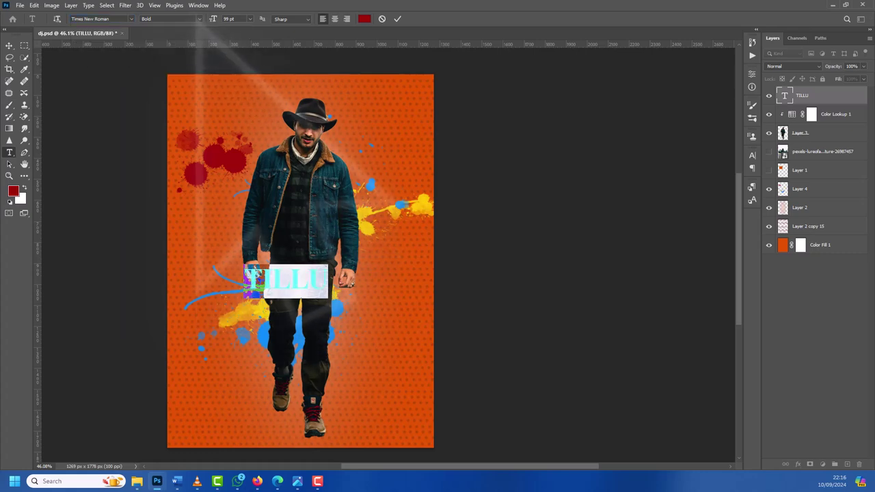
# Step: Preview other fonts, settle on Rockwell Extra Bold, and reselect all the TILLU letters
pyautogui.click(171, 18)
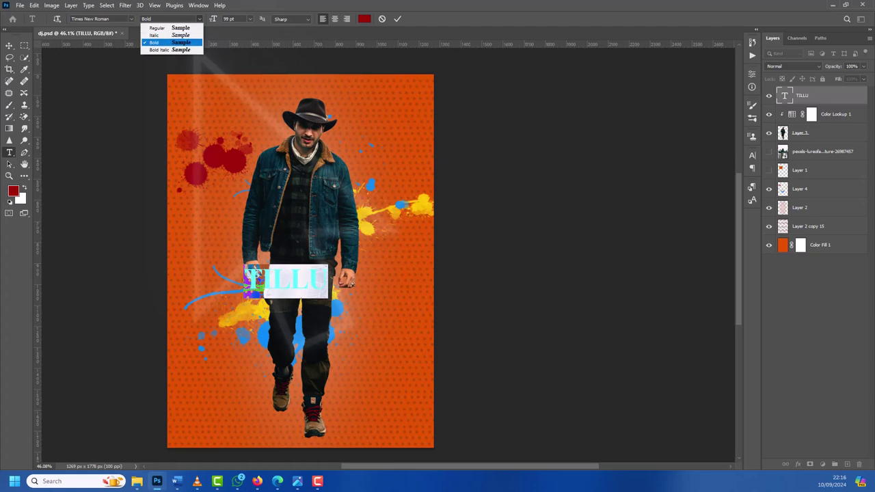
pyautogui.click(131, 18)
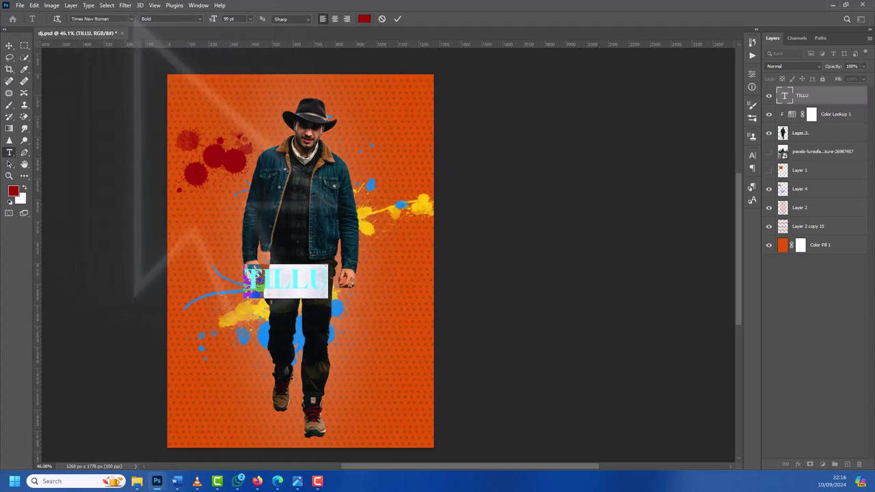
pyautogui.click(131, 18)
pyautogui.press('Down')
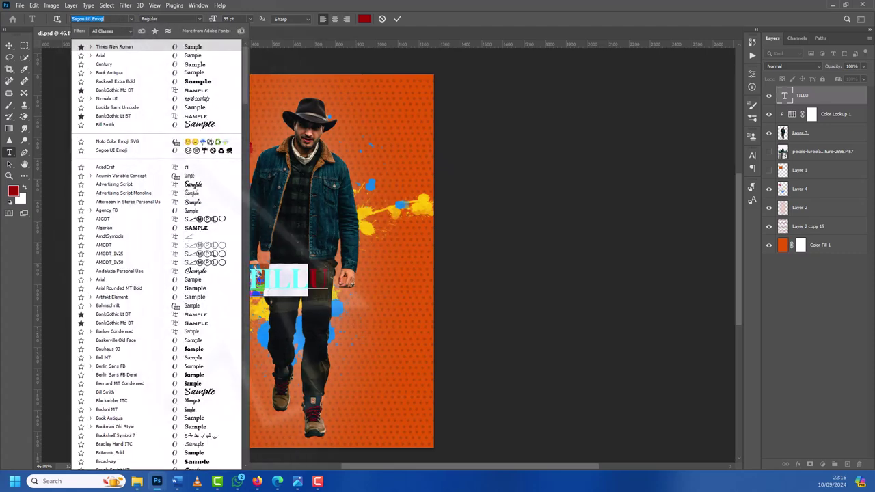
pyautogui.press('Up')
pyautogui.press('Up')
pyautogui.press('Up')
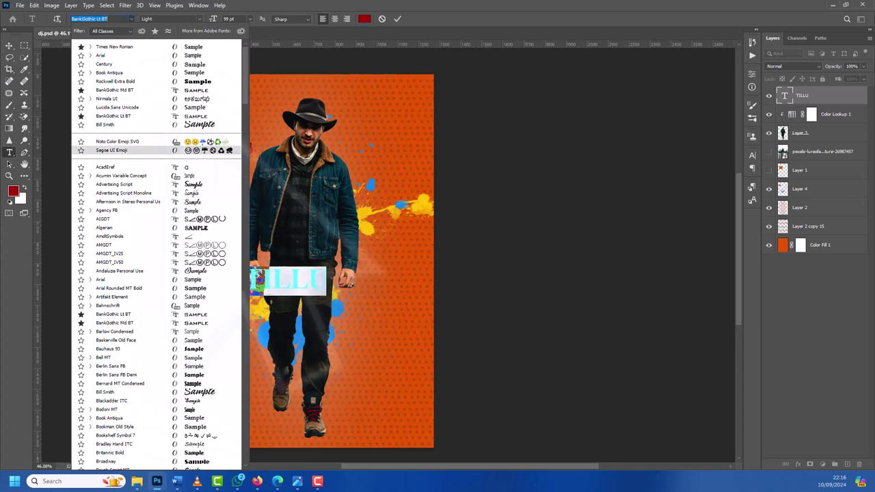
pyautogui.press('Up')
pyautogui.press('Up')
pyautogui.press('Up')
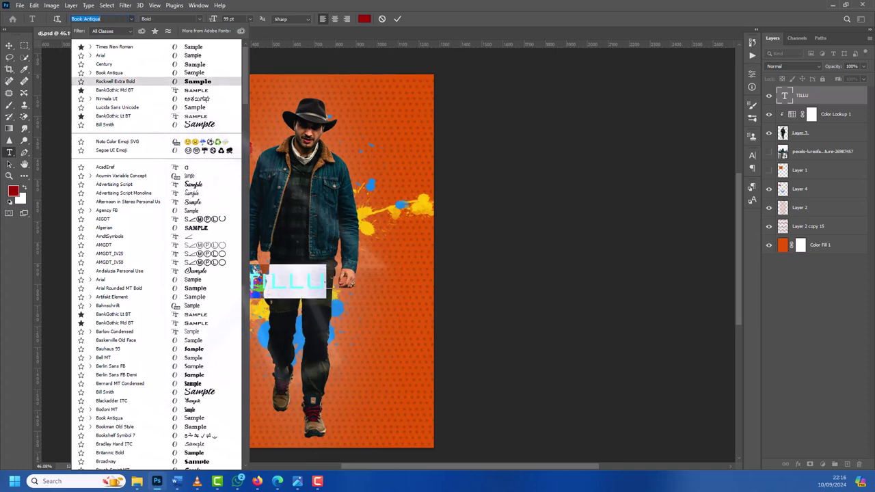
pyautogui.press('Up')
pyautogui.press('Down')
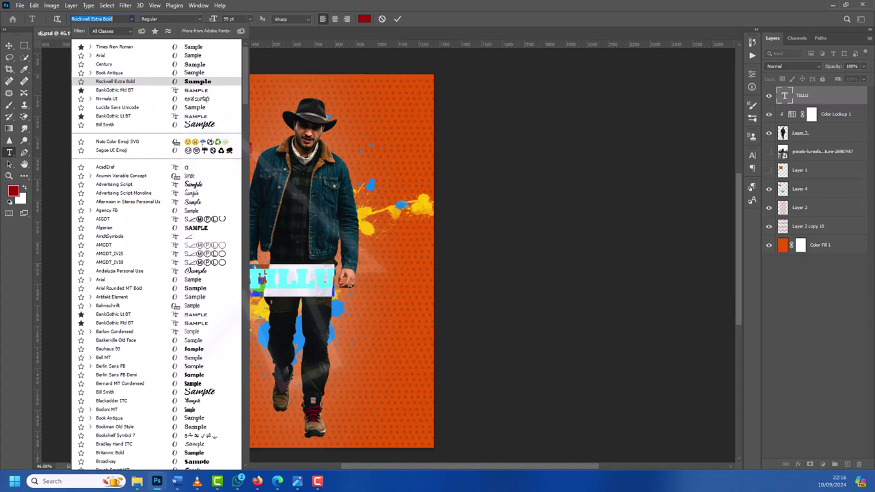
pyautogui.press('Return')
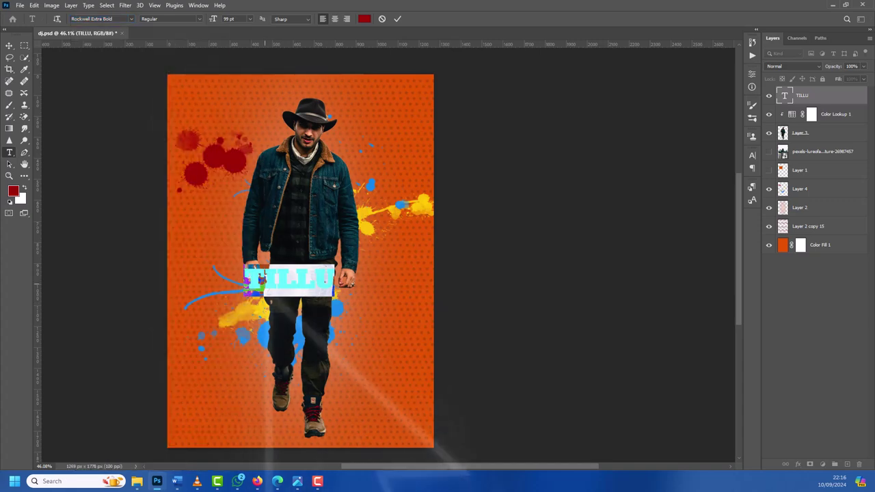
pyautogui.click(295, 279)
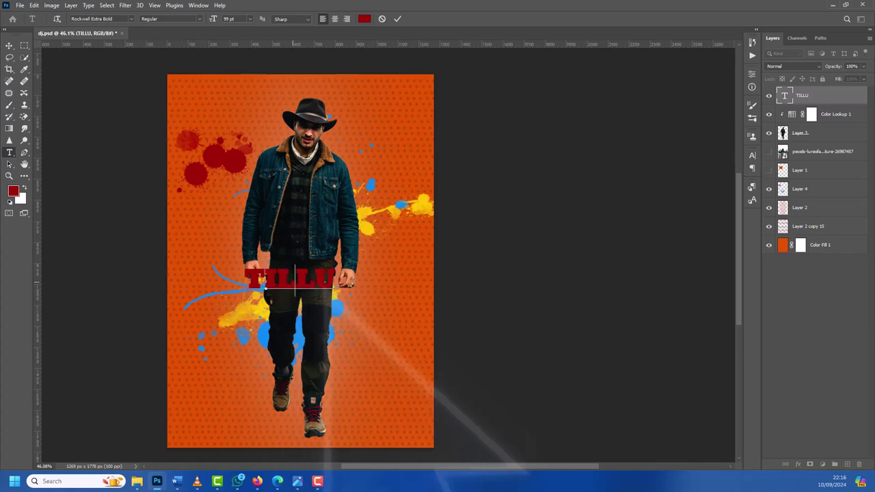
pyautogui.moveTo(335, 279); pyautogui.dragTo(246, 277)
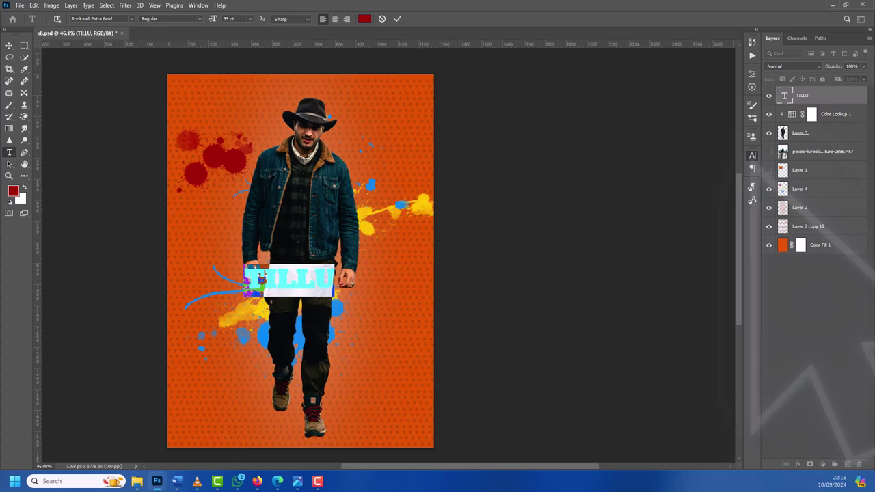
# Step: Set the title's kerning to 0 in the Character panel
pyautogui.click(752, 155)
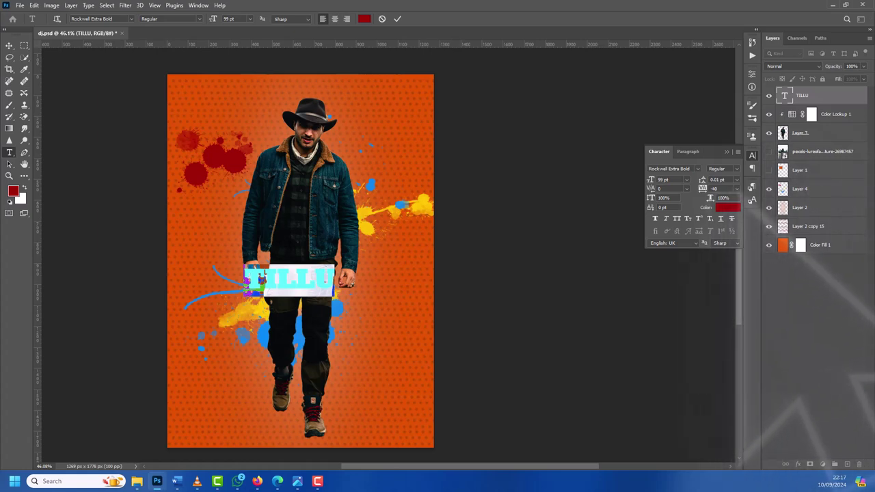
pyautogui.click(737, 188)
pyautogui.click(721, 242)
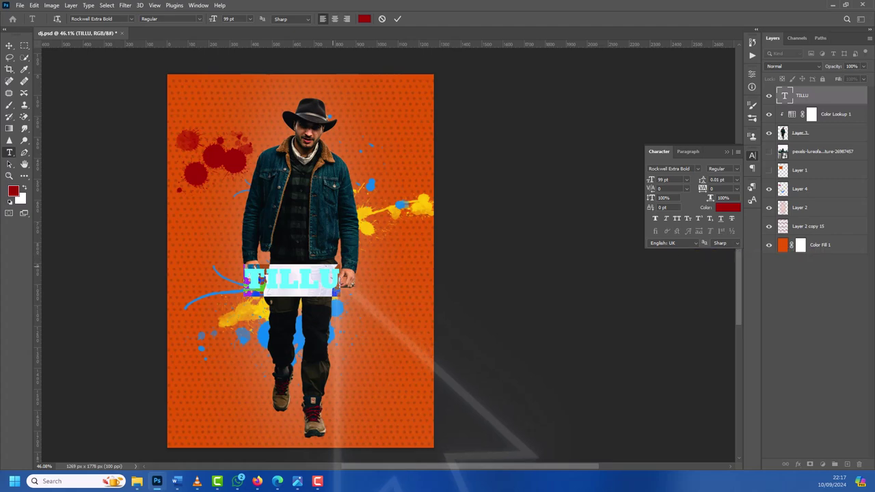
# Step: Edit the parentheses around the title so it reads just TILLU, then select the whole word
pyautogui.click(319, 280)
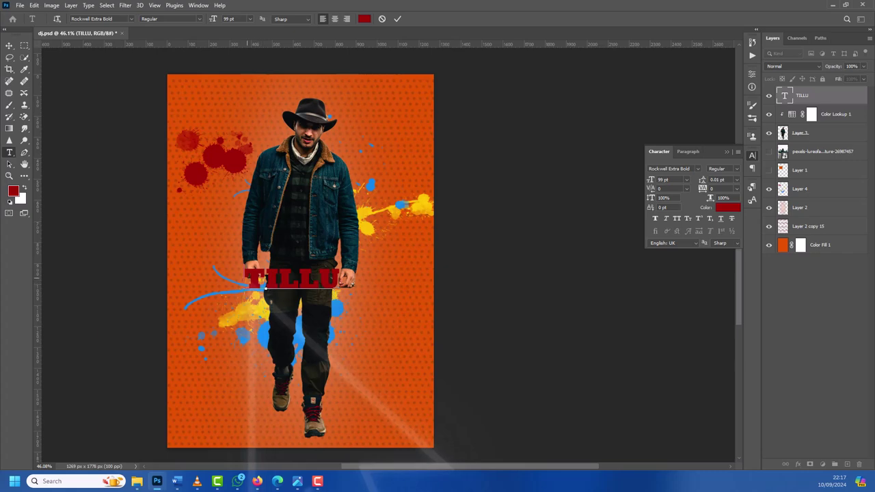
pyautogui.write('(')
pyautogui.press('Right')
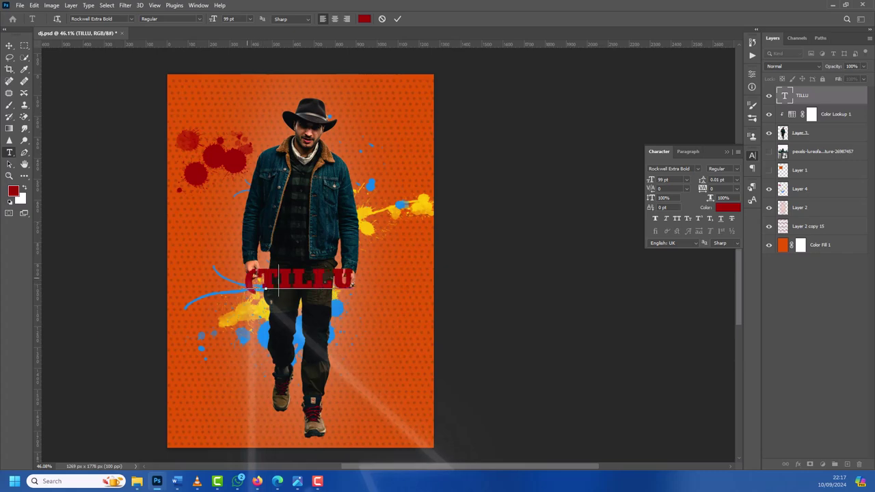
pyautogui.press('Right')
pyautogui.press('Right')
pyautogui.press('Right')
pyautogui.write(')')
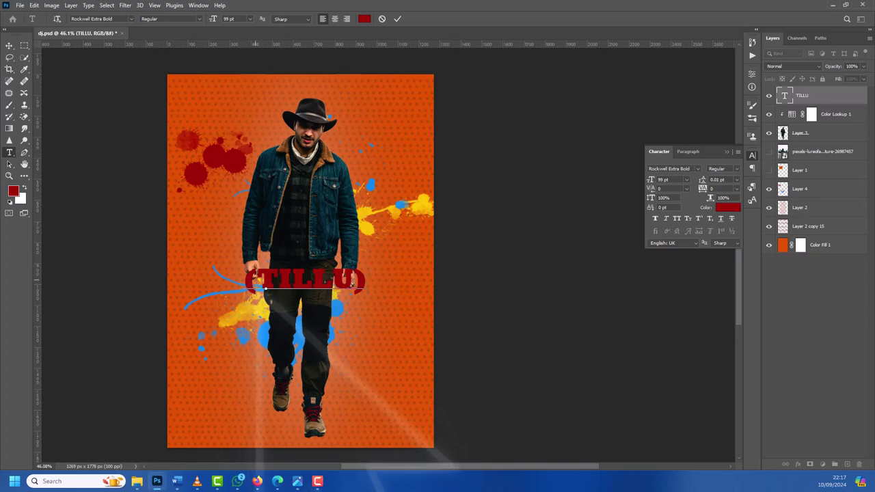
pyautogui.press('BackSpace')
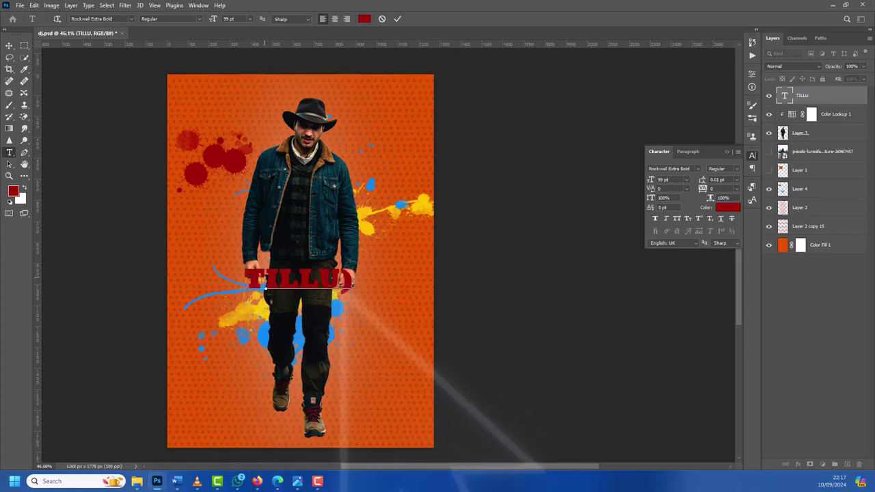
pyautogui.hotkey('shift', 'Left')
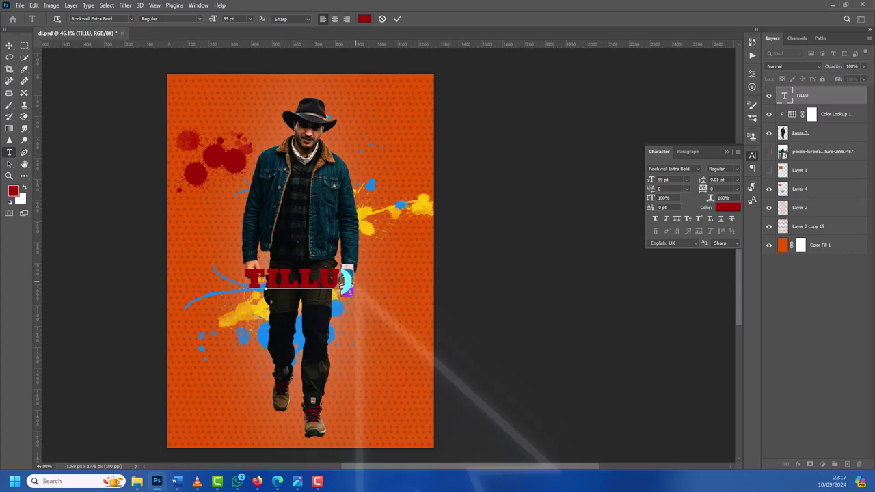
pyautogui.press('BackSpace')
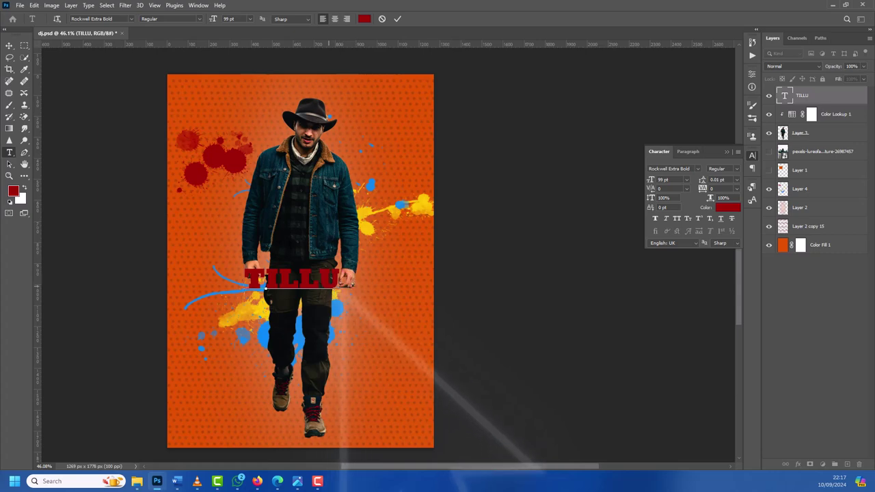
pyautogui.hotkey('shift', 'Left')
pyautogui.hotkey('ctrl', 'a')
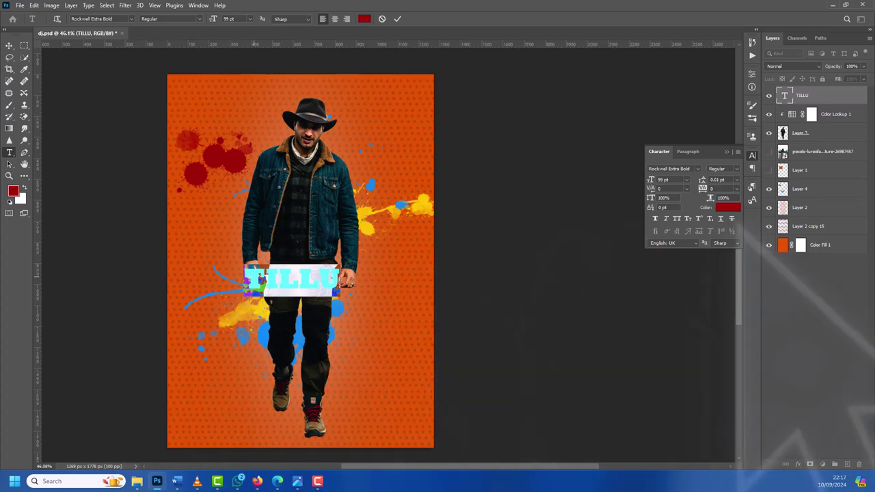
# Step: Change the TILLU text colour to black #000000
pyautogui.click(265, 287)
pyautogui.click(728, 207)
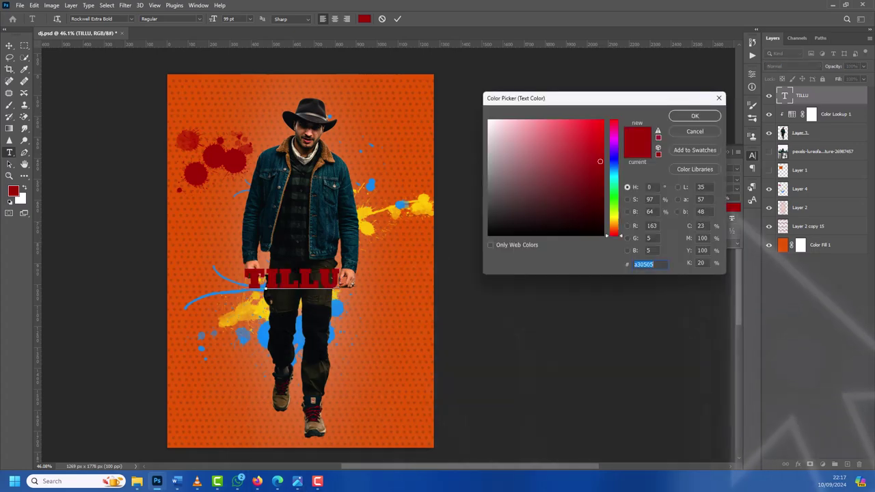
pyautogui.write('000000')
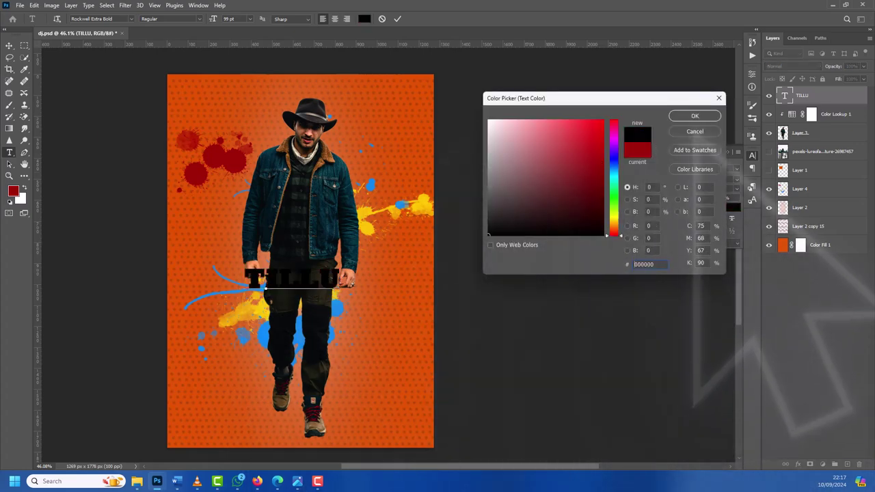
pyautogui.click(695, 116)
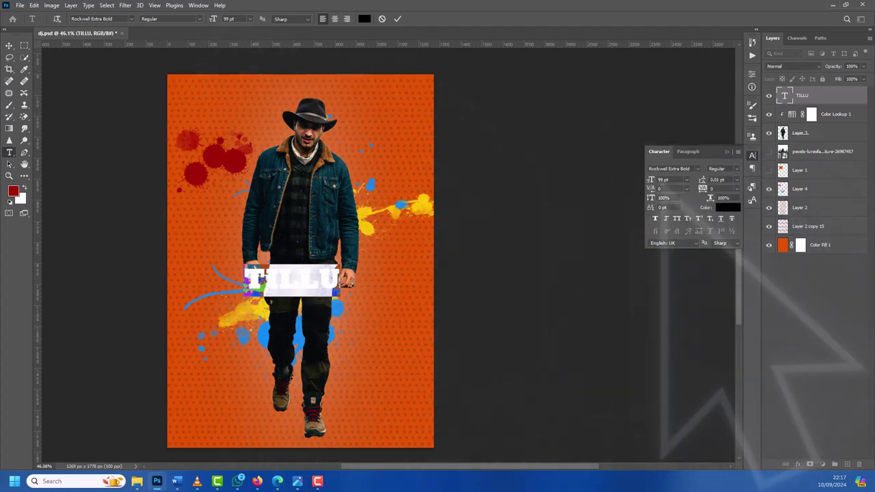
# Step: Enlarge TILLU to about 174 pt and shift the title left on the poster
pyautogui.click(687, 179)
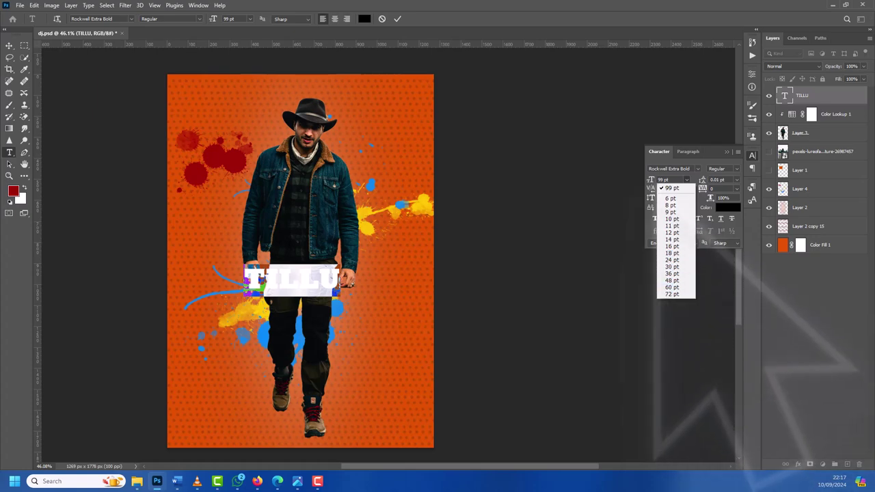
pyautogui.press('Escape')
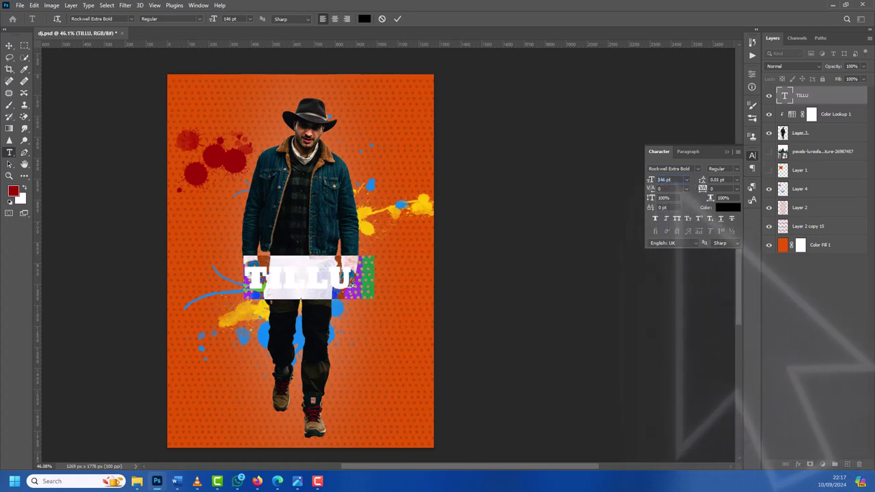
pyautogui.moveTo(651, 179); pyautogui.dragTo(702, 179)
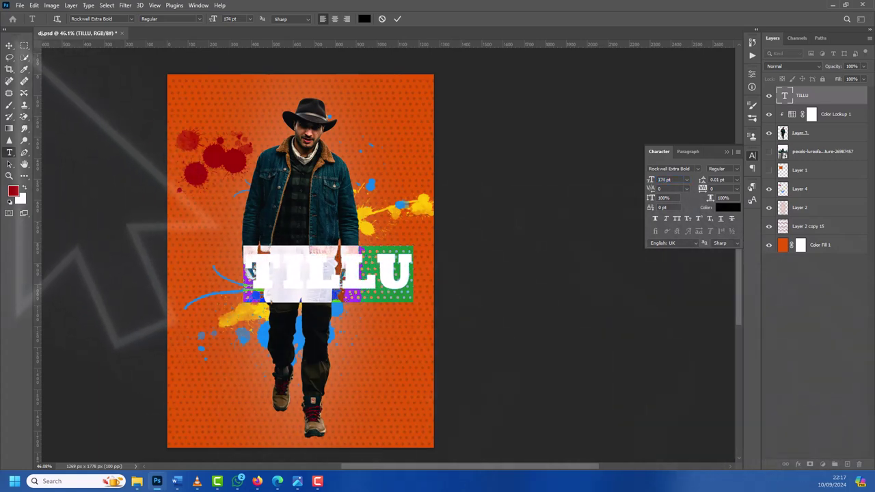
pyautogui.hotkey('ctrl', 'Return')
pyautogui.press('v')
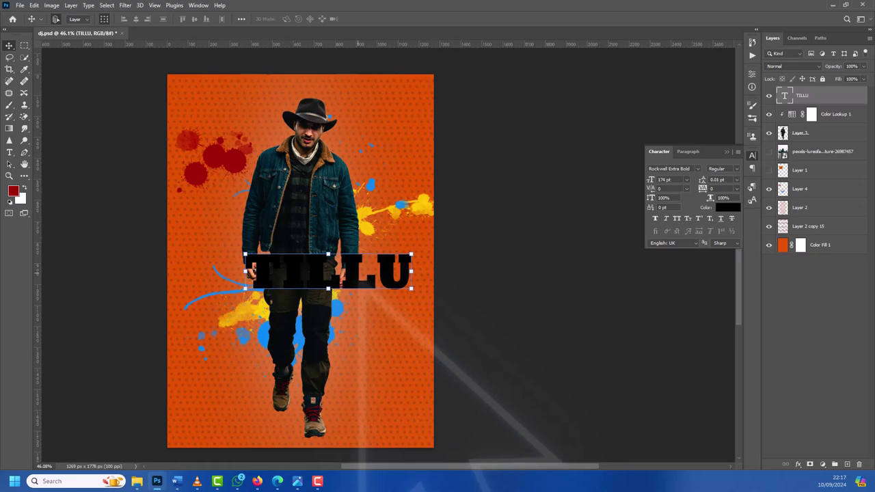
pyautogui.moveTo(377, 285); pyautogui.dragTo(350, 284)
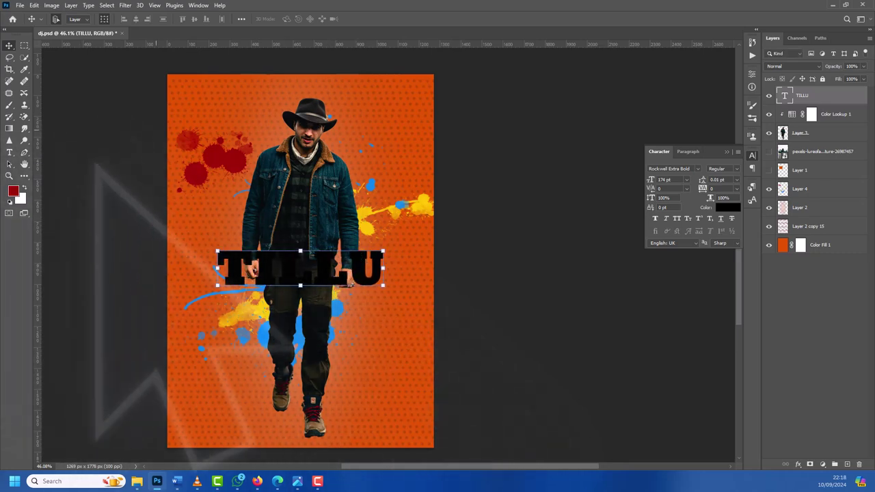
# Step: Select all the TILLU text with the Type tool, deselect it, and switch to the Hand tool
pyautogui.click(9, 151)
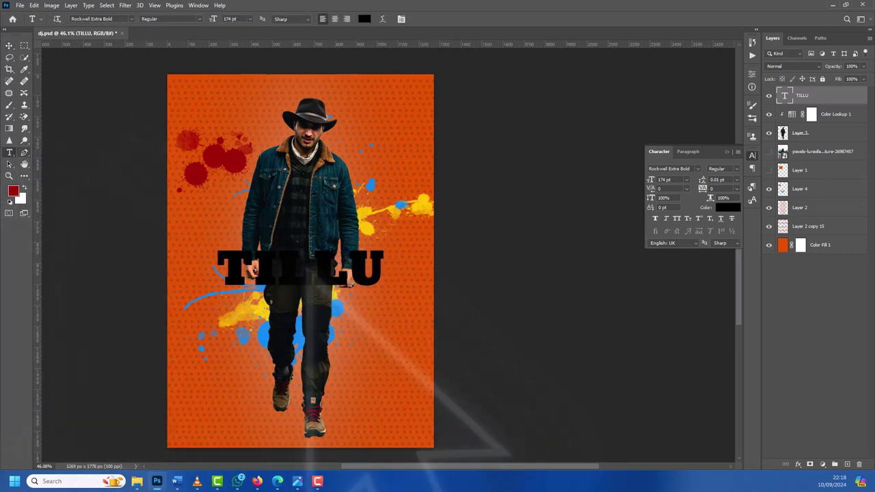
pyautogui.click(56, 152)
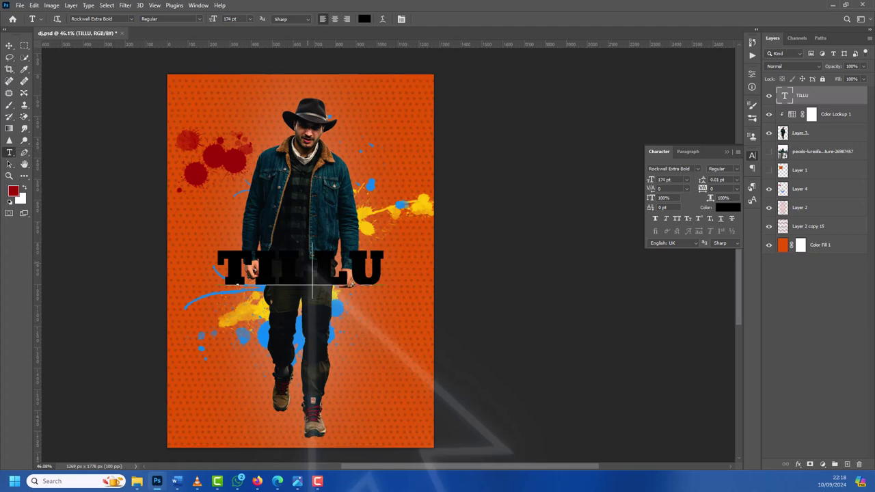
pyautogui.click(312, 285)
pyautogui.hotkey('ctrl', 'a')
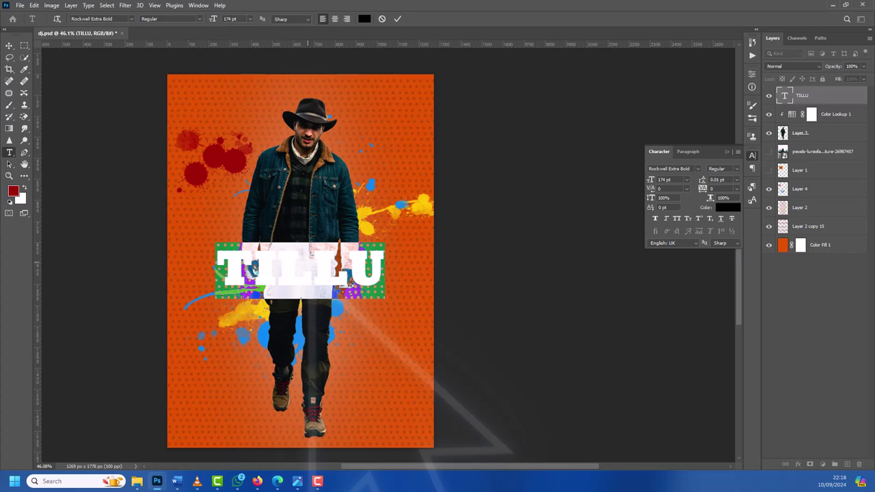
pyautogui.click(312, 286)
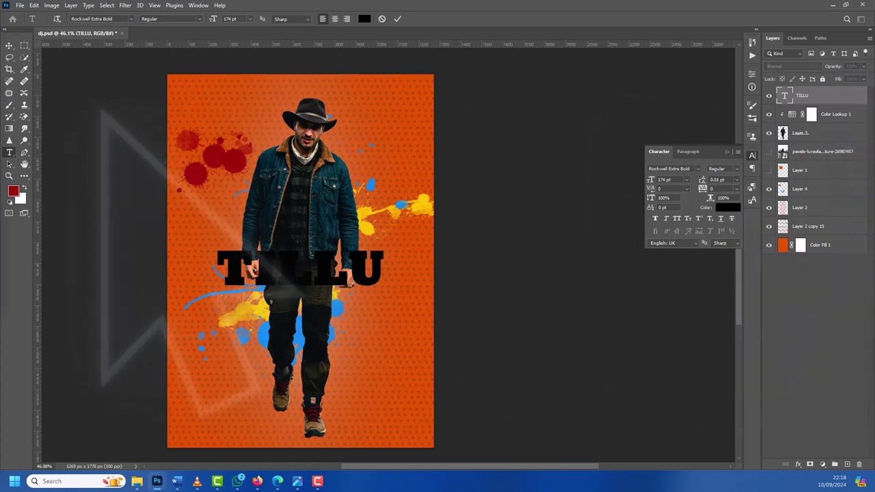
pyautogui.press('h')
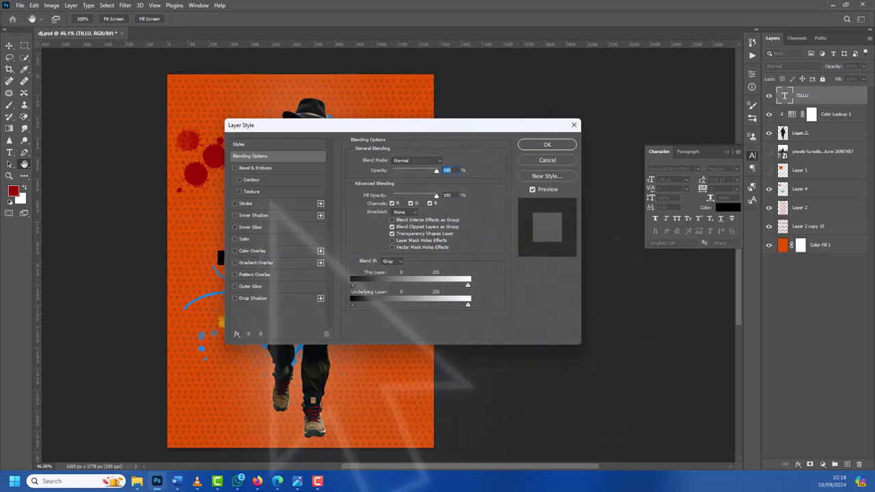
# Step: Give TILLU a white 7 px inside stroke and enable Inner Glow
pyautogui.moveTo(308, 125); pyautogui.dragTo(497, 114)
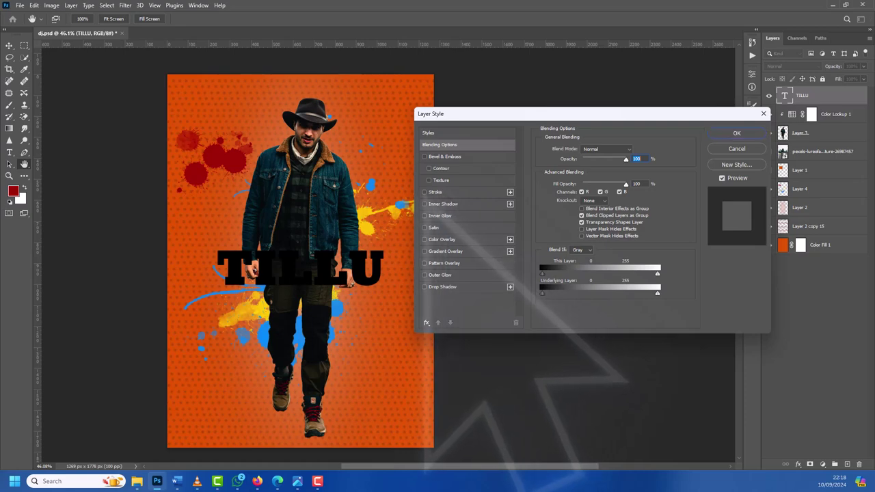
pyautogui.click(435, 192)
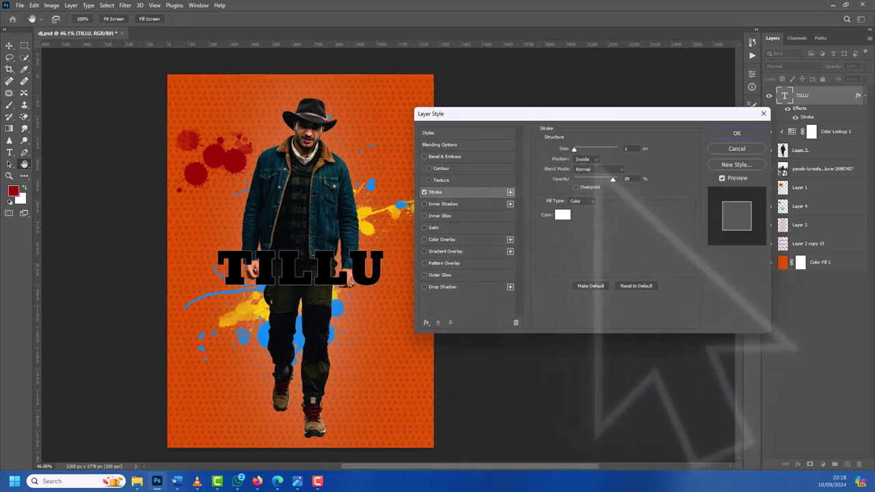
pyautogui.press('Up')
pyautogui.press('Up')
pyautogui.press('Up')
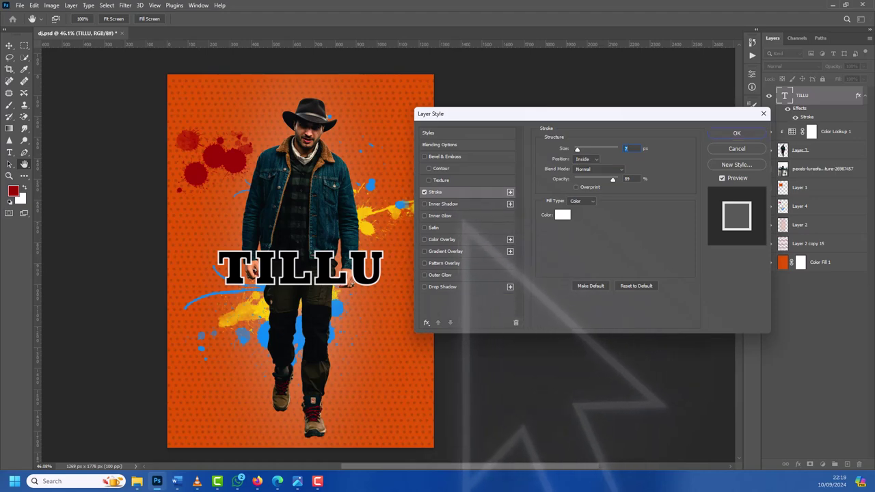
pyautogui.click(440, 215)
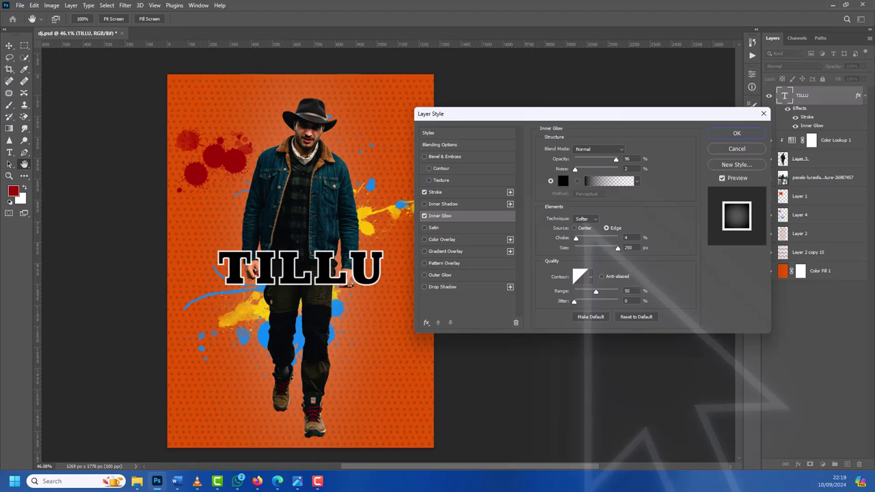
# Step: Switch the inner glow technique to Precise and give it a very dark red colour
pyautogui.click(575, 228)
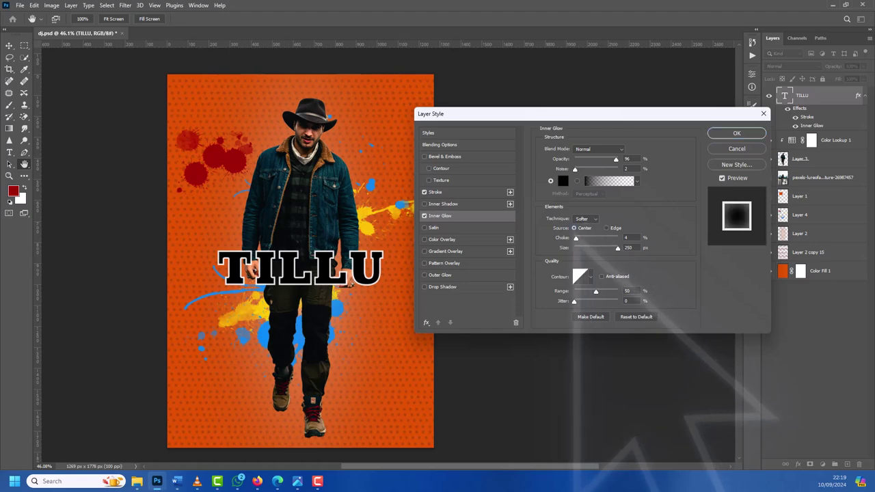
pyautogui.click(605, 228)
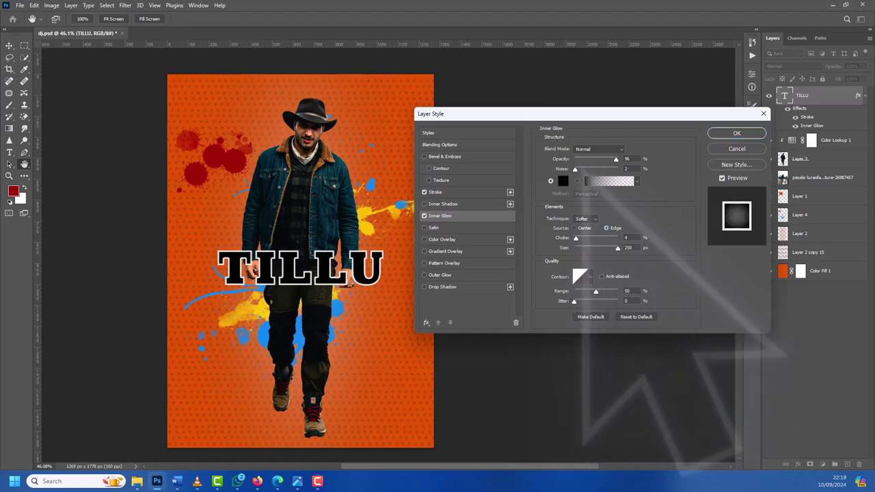
pyautogui.moveTo(617, 248)
pyautogui.mouseDown()
pyautogui.moveTo(579, 247)
pyautogui.moveTo(590, 237)
pyautogui.mouseUp()
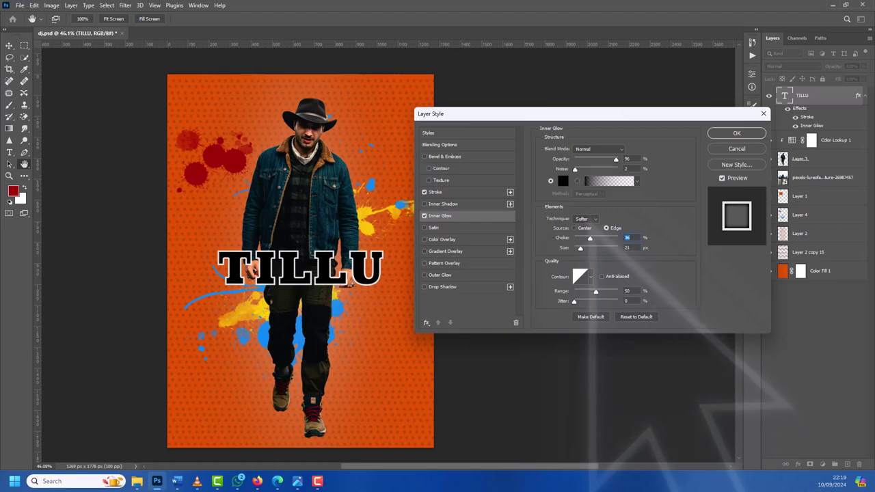
pyautogui.click(585, 218)
pyautogui.click(580, 233)
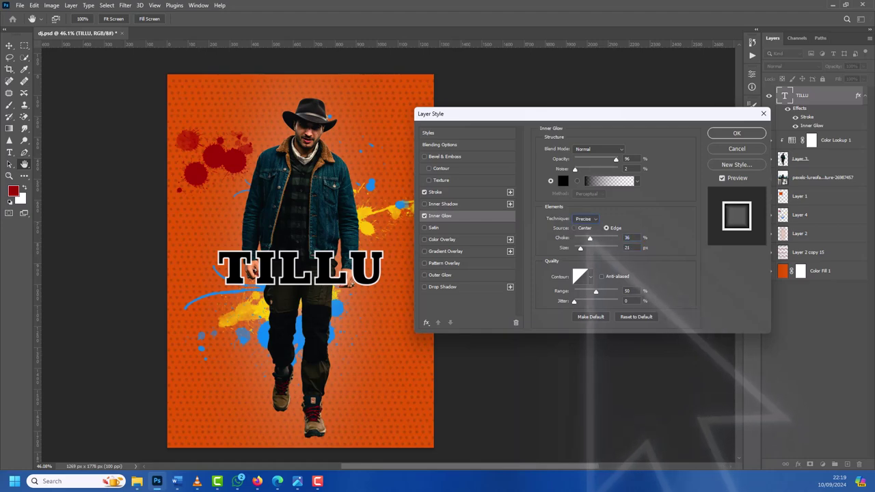
pyautogui.moveTo(590, 237)
pyautogui.mouseDown()
pyautogui.moveTo(579, 248)
pyautogui.moveTo(594, 237)
pyautogui.mouseUp()
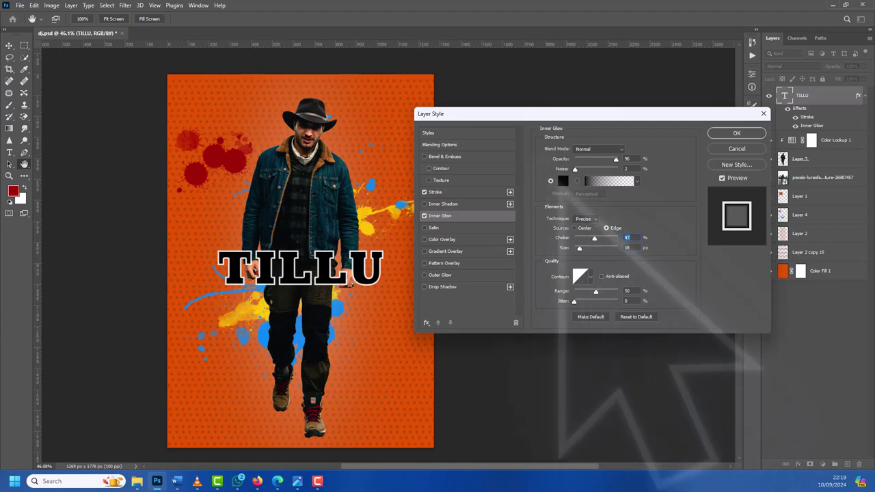
pyautogui.click(563, 181)
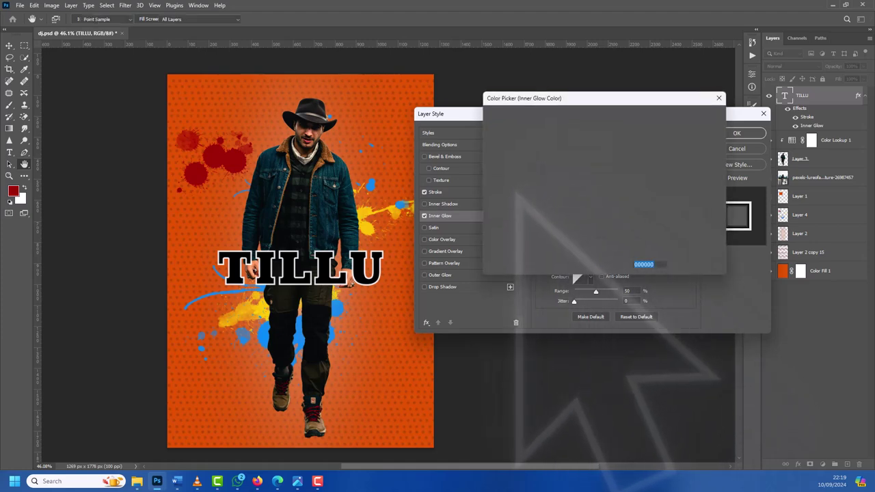
pyautogui.click(555, 219)
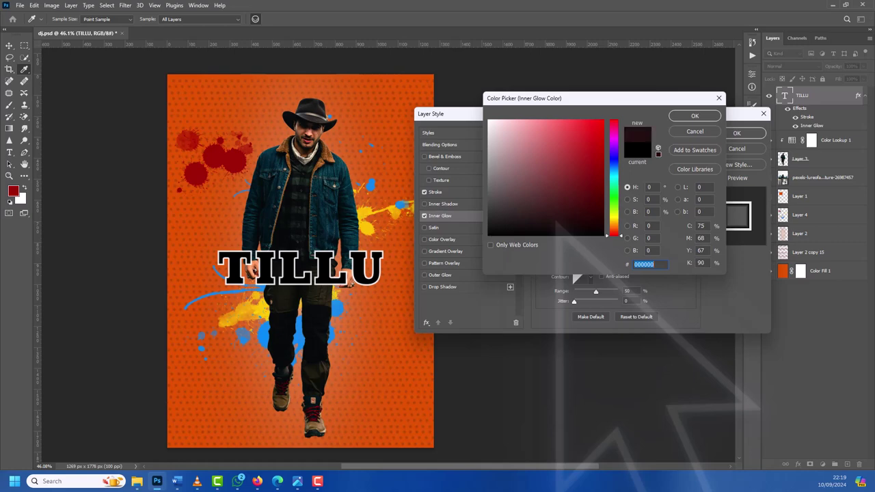
pyautogui.press('Return')
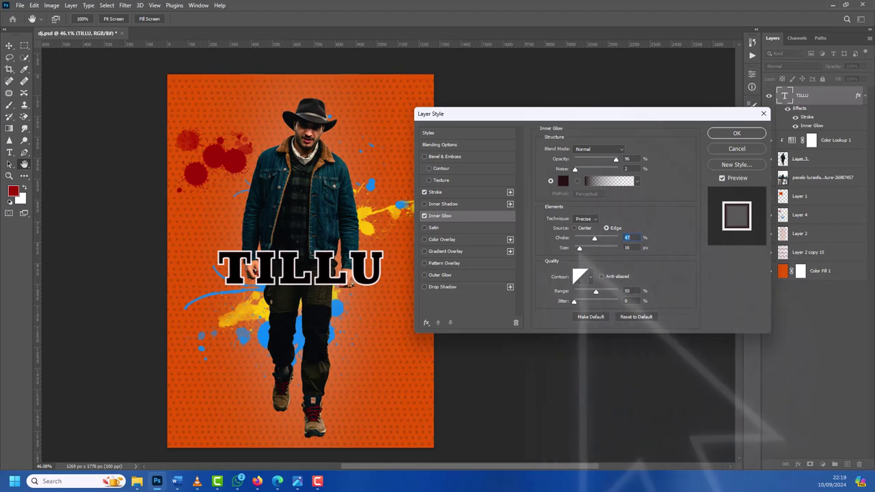
# Step: Adjust the inner glow size and choke, ending at 16 px and 24%, and apply it
pyautogui.moveTo(579, 249); pyautogui.dragTo(580, 249)
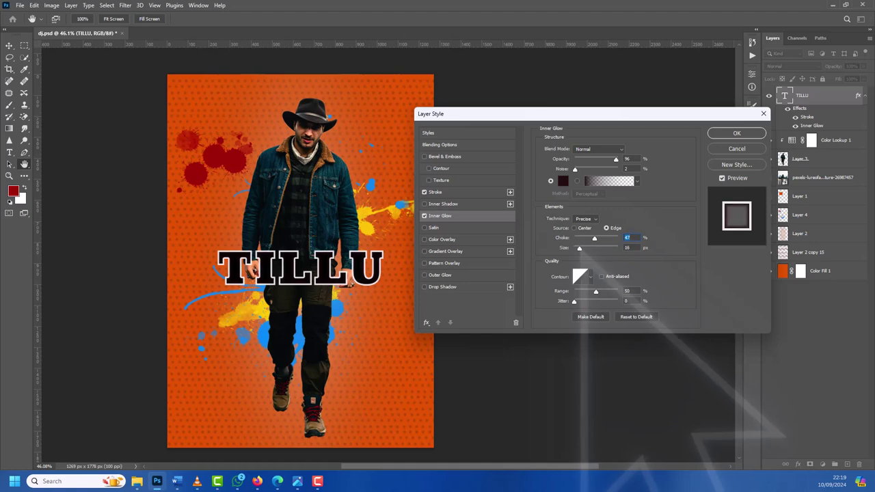
pyautogui.write('43')
pyautogui.press('Tab')
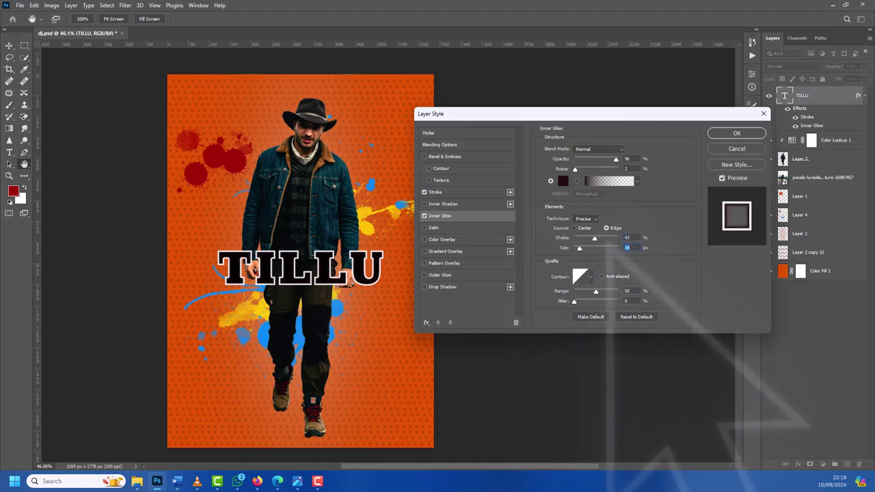
pyautogui.moveTo(594, 238); pyautogui.dragTo(593, 238)
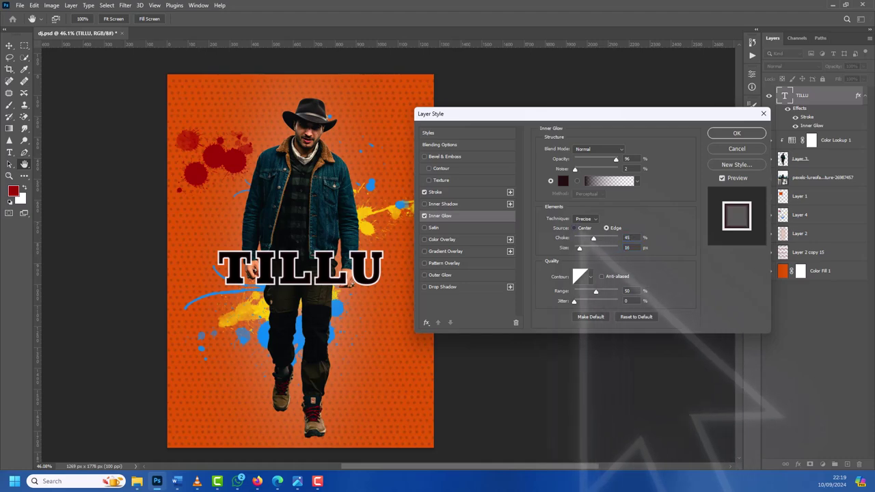
pyautogui.click(574, 227)
pyautogui.moveTo(593, 238)
pyautogui.mouseDown()
pyautogui.moveTo(574, 237)
pyautogui.moveTo(585, 238)
pyautogui.mouseUp()
pyautogui.click(606, 228)
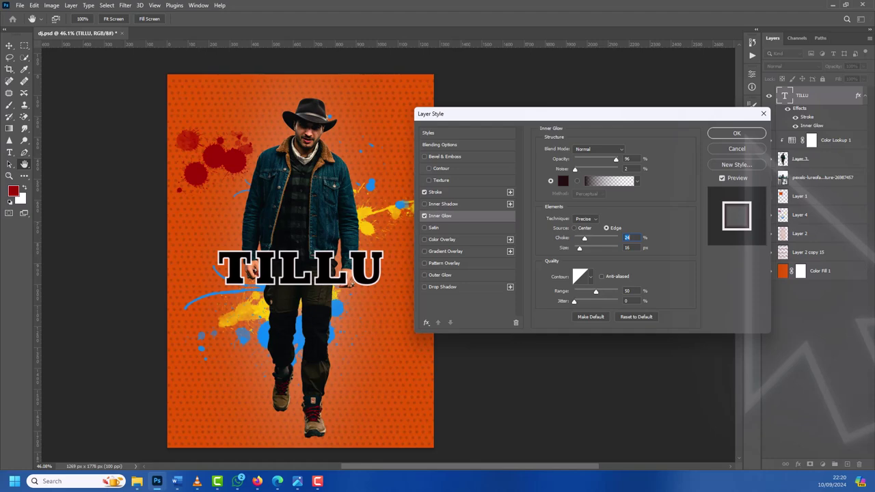
pyautogui.press('Return')
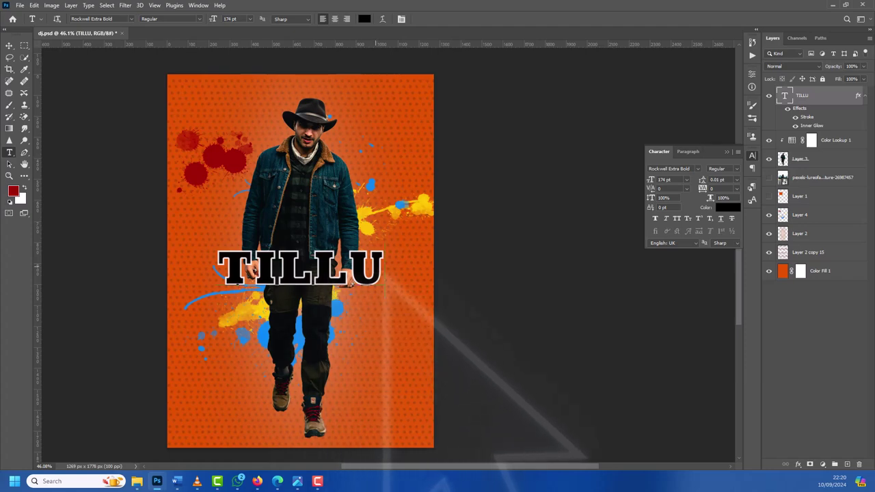
# Step: Finish editing the TILLU text and make the TILLU layer active
pyautogui.click(238, 282)
pyautogui.hotkey('ctrl', 'a')
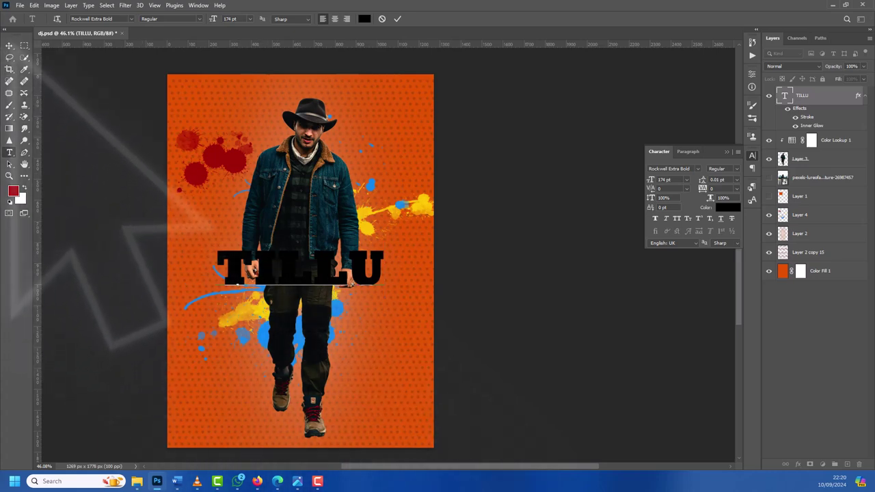
pyautogui.press('Escape')
pyautogui.press('v')
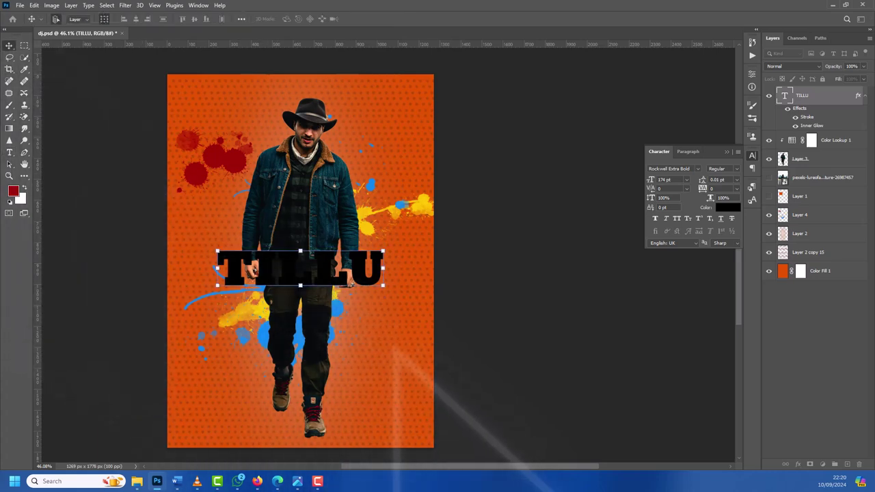
pyautogui.hotkey('alt', ',')
pyautogui.hotkey('alt', '.')
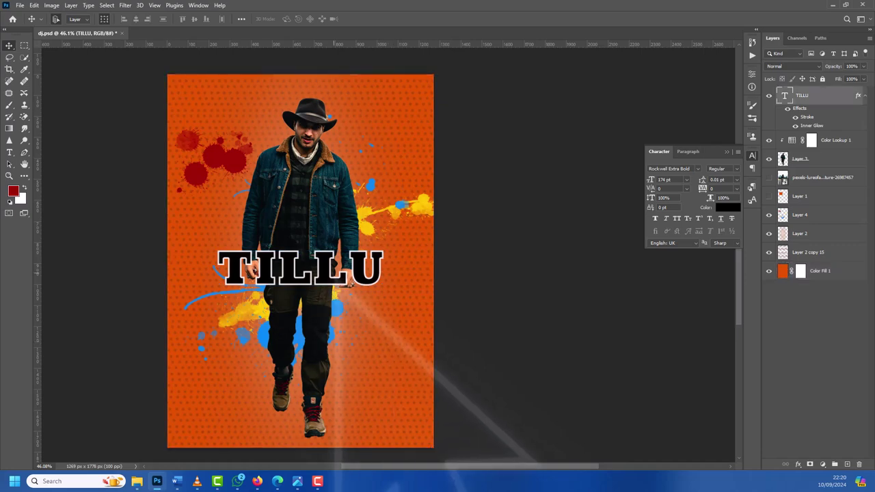
pyautogui.hotkey('alt', ',')
pyautogui.hotkey('alt', '.')
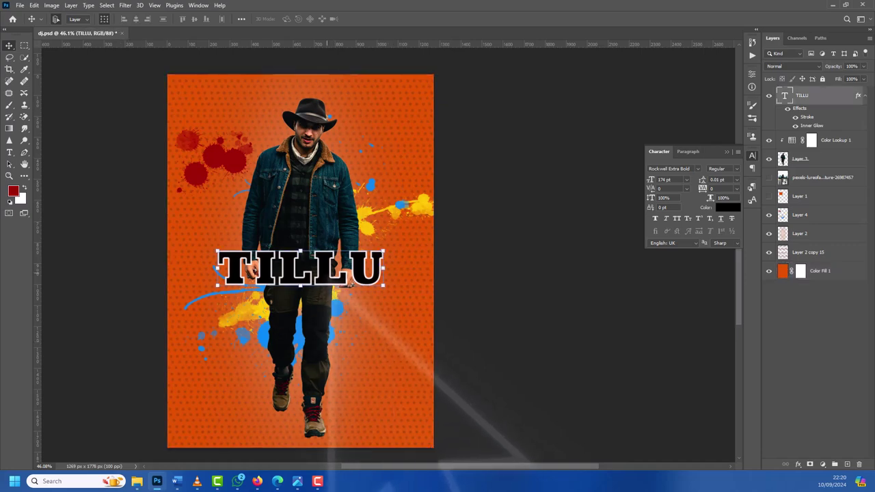
pyautogui.press('alt')
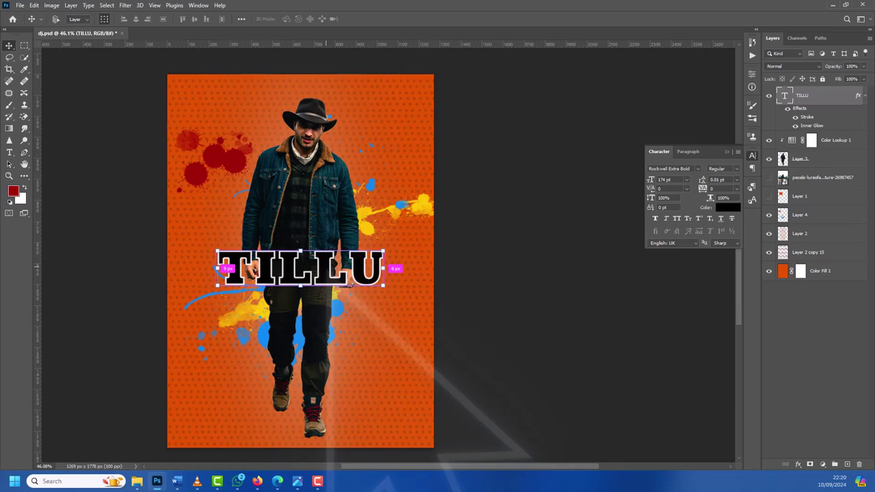
# Step: Duplicate TILLU, offset the copy slightly up and left, and reselect the original layer
pyautogui.hotkey('ctrl', 'j')
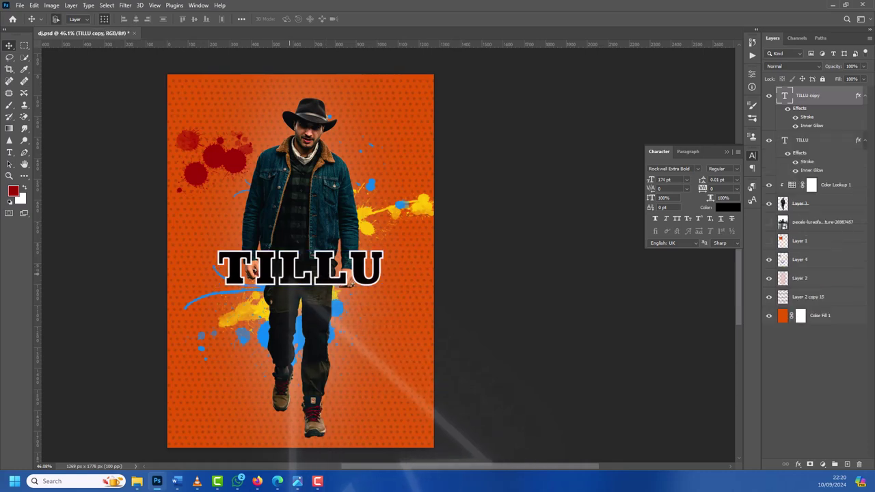
pyautogui.moveTo(293, 251); pyautogui.dragTo(295, 264)
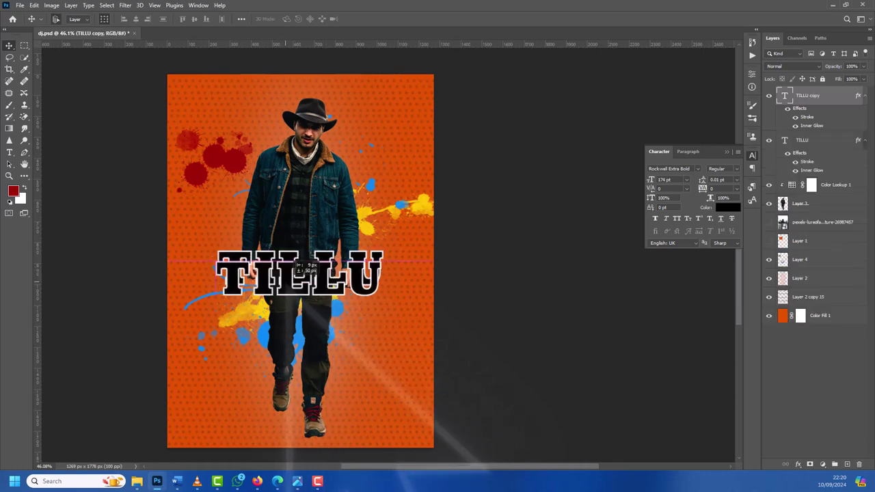
pyautogui.moveTo(297, 265); pyautogui.dragTo(307, 251)
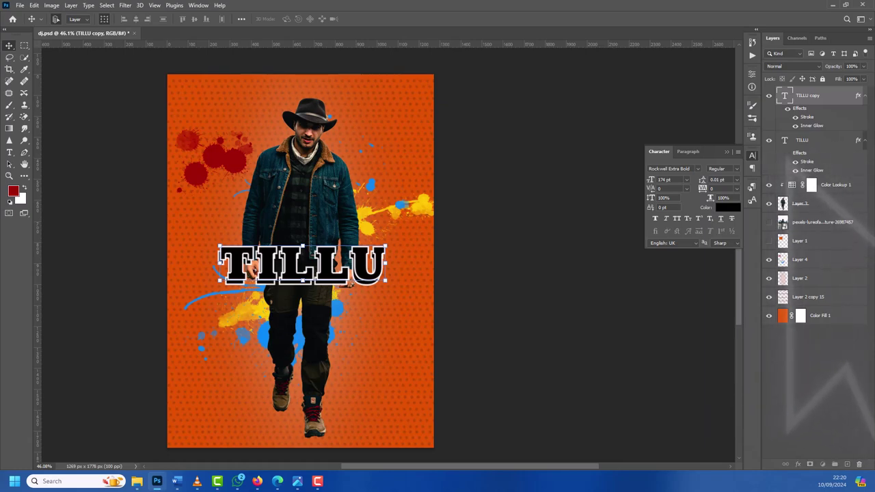
pyautogui.press('Up')
pyautogui.press('Left')
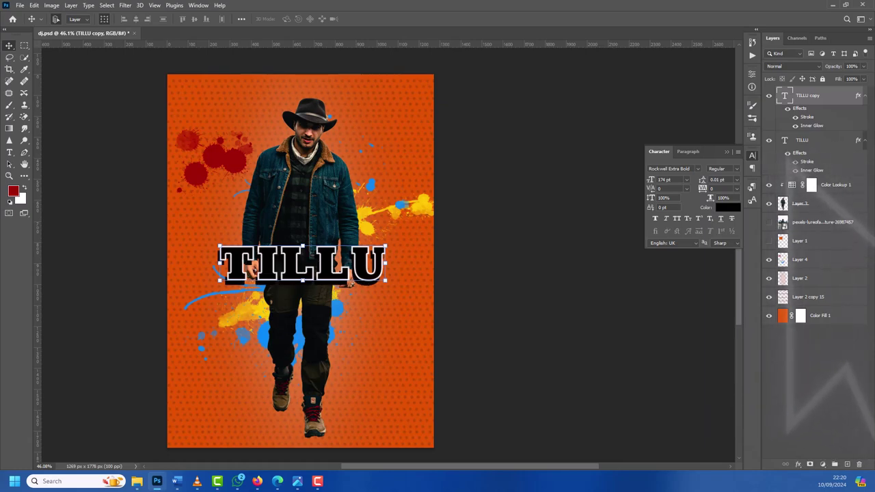
pyautogui.press('Up')
pyautogui.press('Left')
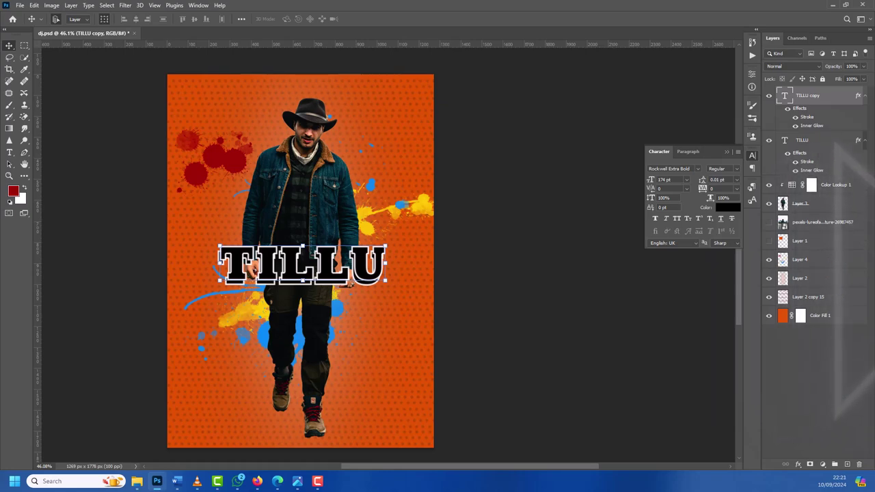
pyautogui.hotkey('alt', '[')
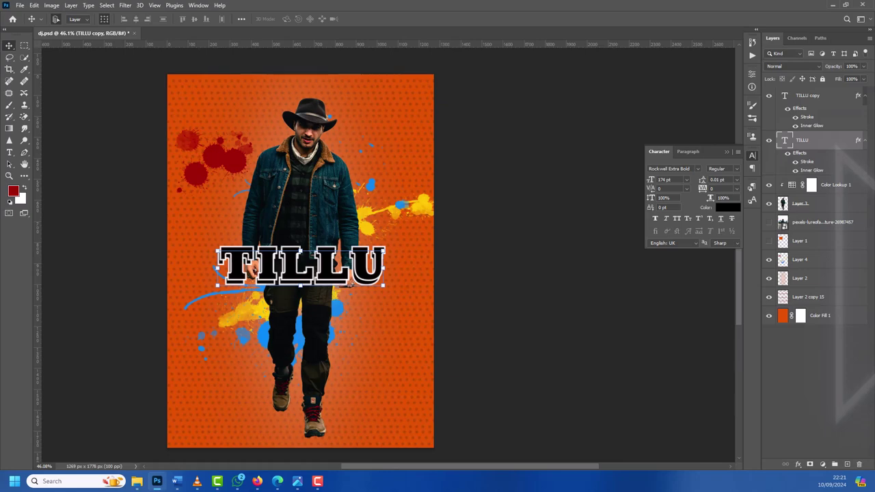
# Step: Add a dark blue drop shadow to the original TILLU layer and turn off its stroke and inner glow
pyautogui.doubleClick(834, 139)
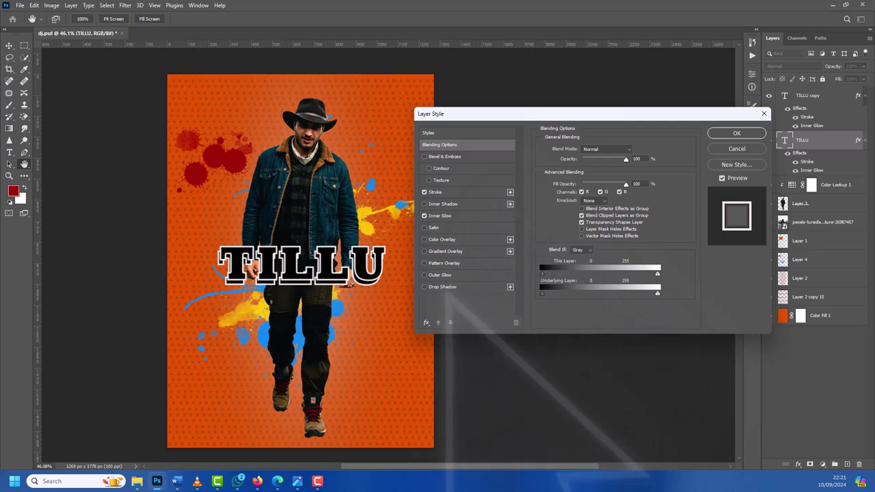
pyautogui.click(442, 286)
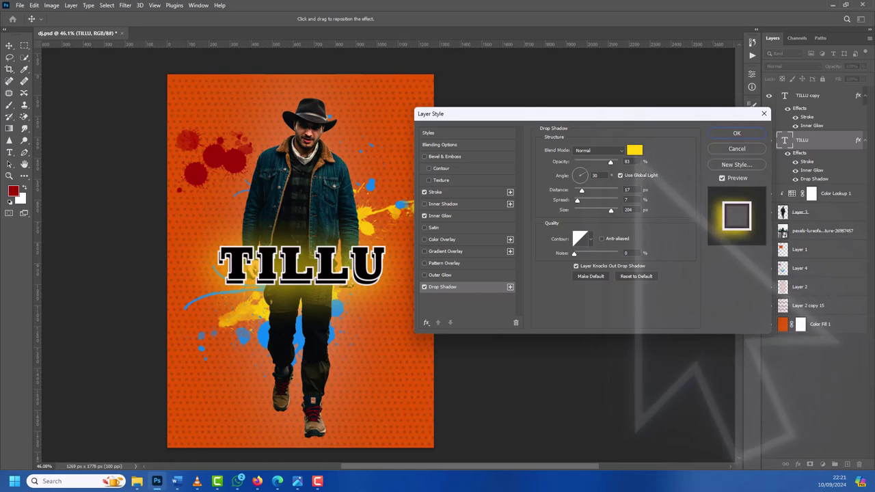
pyautogui.click(634, 149)
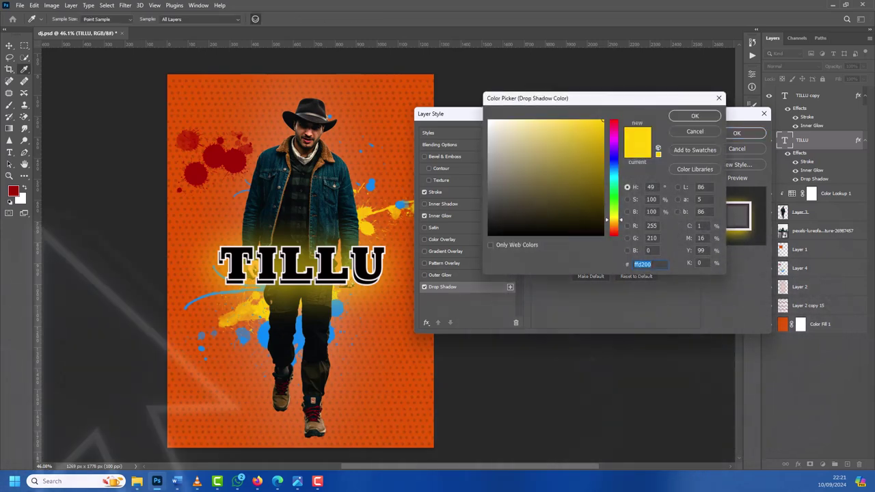
pyautogui.write('00b4ff')
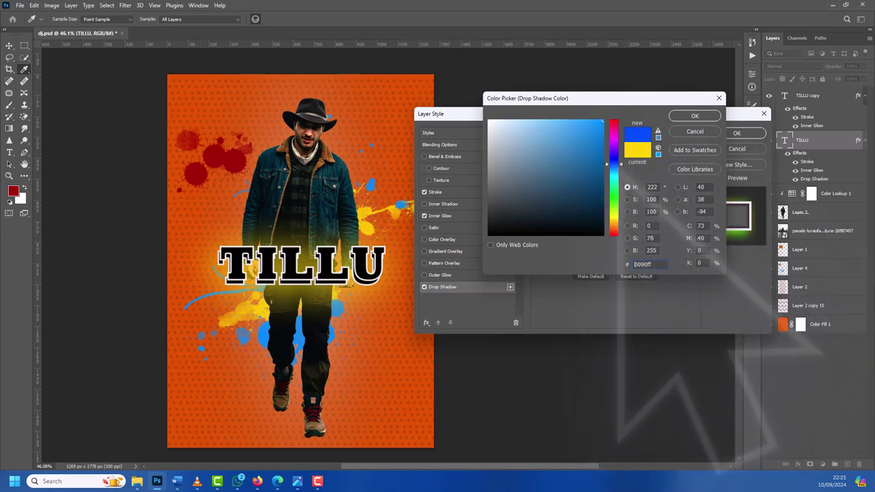
pyautogui.write('014964')
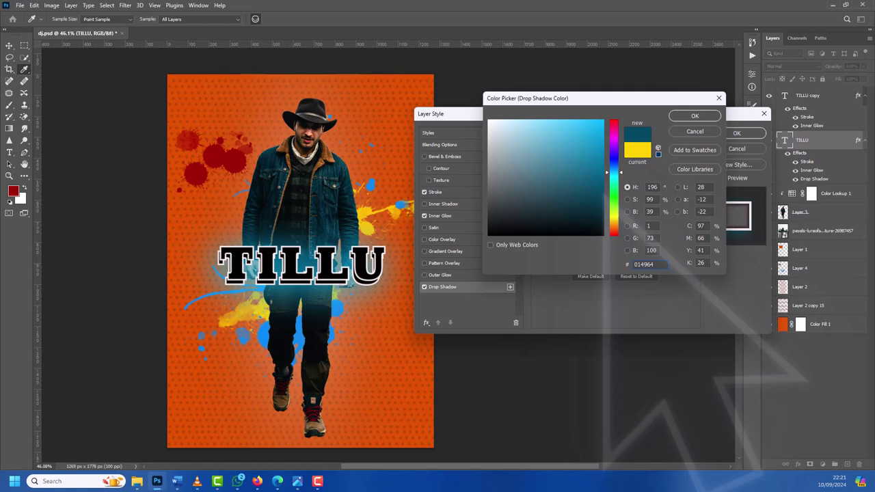
pyautogui.write('004057')
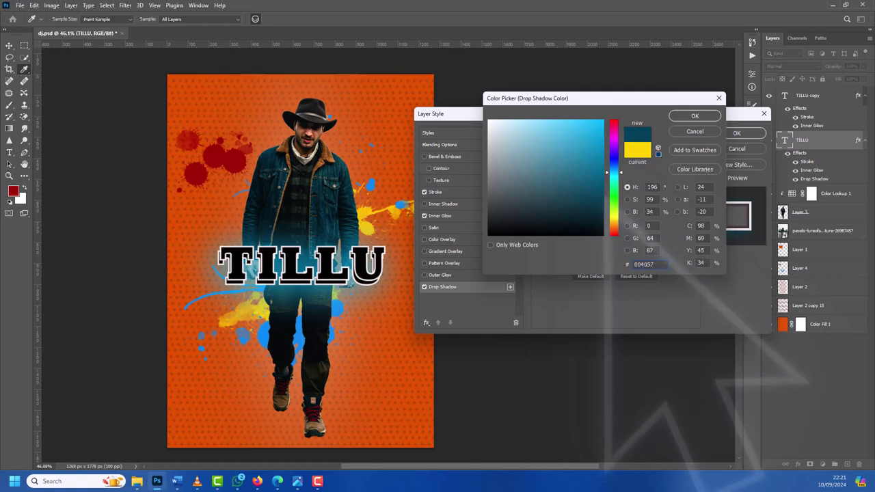
pyautogui.click(695, 115)
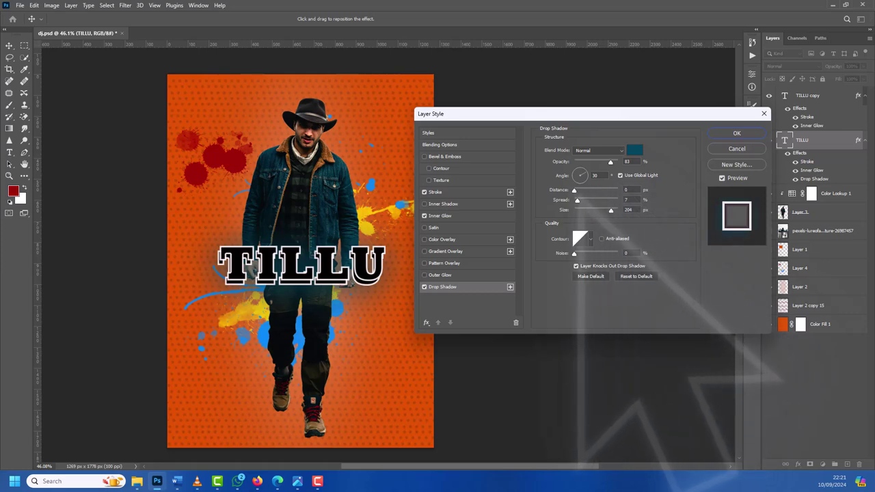
pyautogui.moveTo(580, 191)
pyautogui.mouseDown()
pyautogui.moveTo(609, 200)
pyautogui.moveTo(575, 210)
pyautogui.mouseUp()
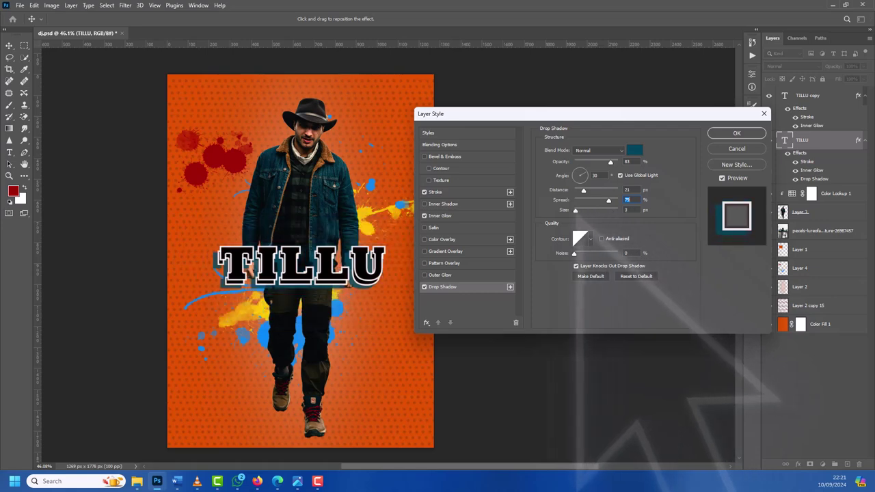
pyautogui.click(425, 216)
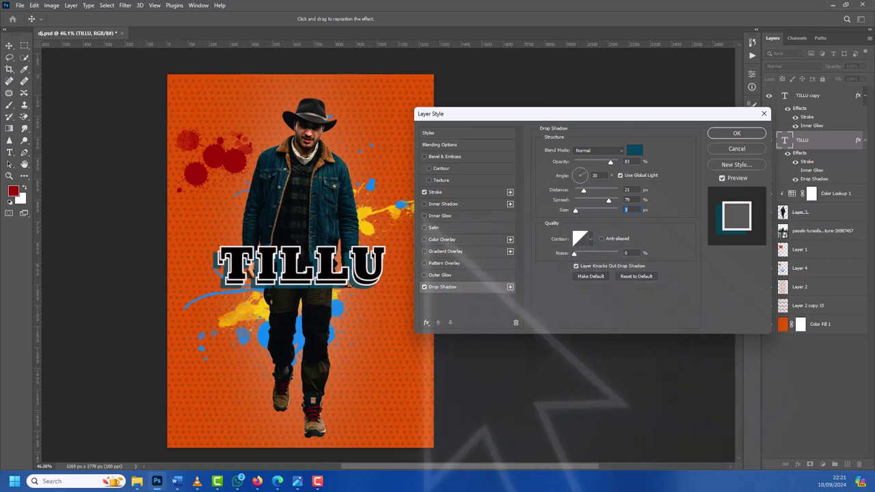
pyautogui.click(424, 192)
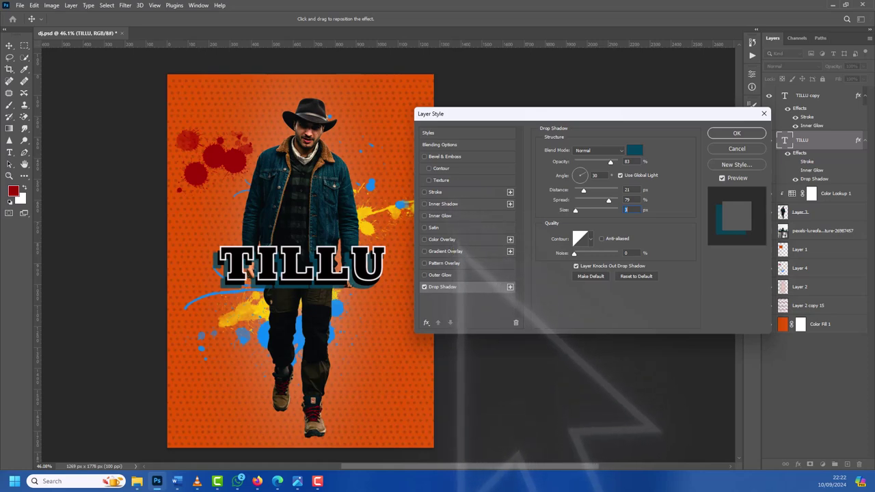
# Step: Add a colour overlay and set the drop shadow to 100% opacity, lighter blue, 12 px distance
pyautogui.click(441, 239)
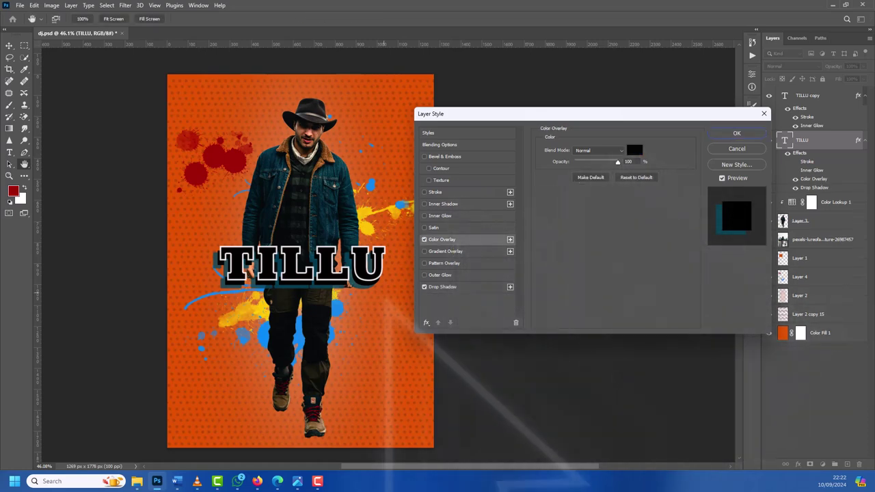
pyautogui.click(443, 287)
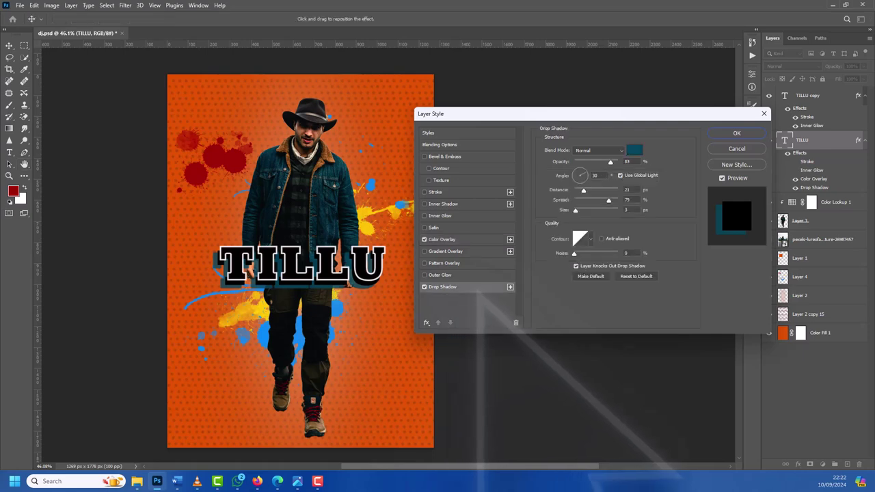
pyautogui.moveTo(611, 161); pyautogui.dragTo(618, 161)
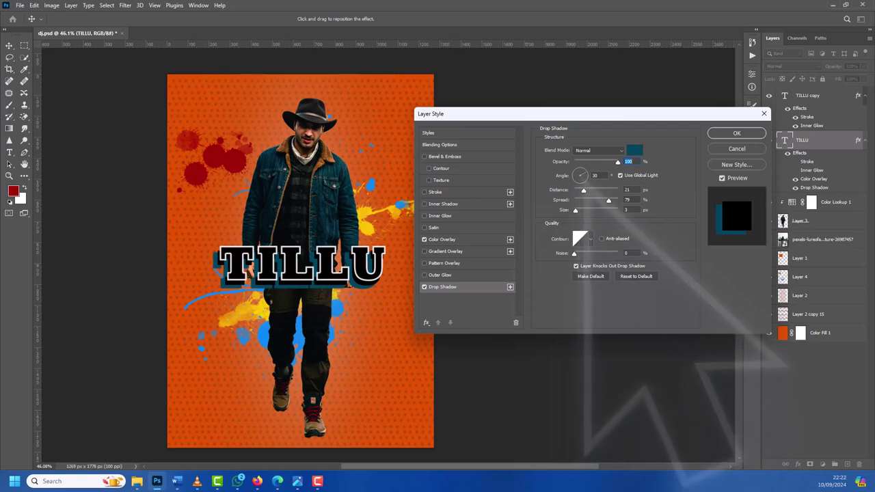
pyautogui.click(634, 150)
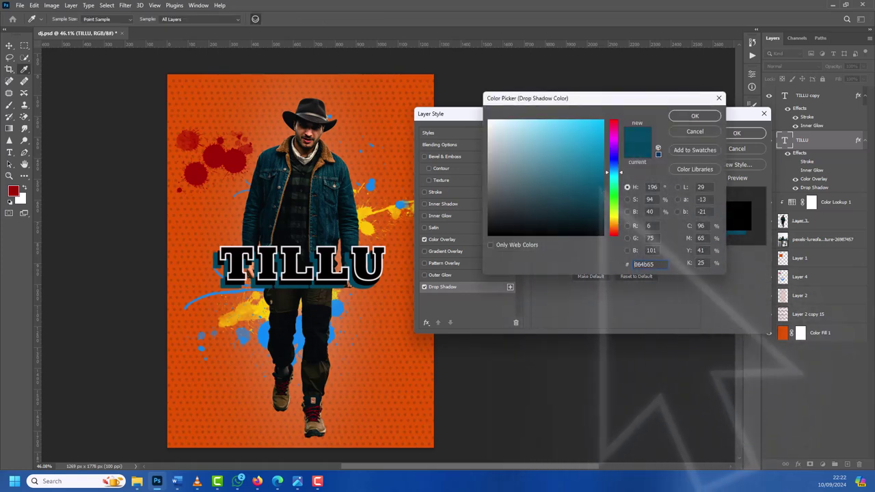
pyautogui.write('054f6a')
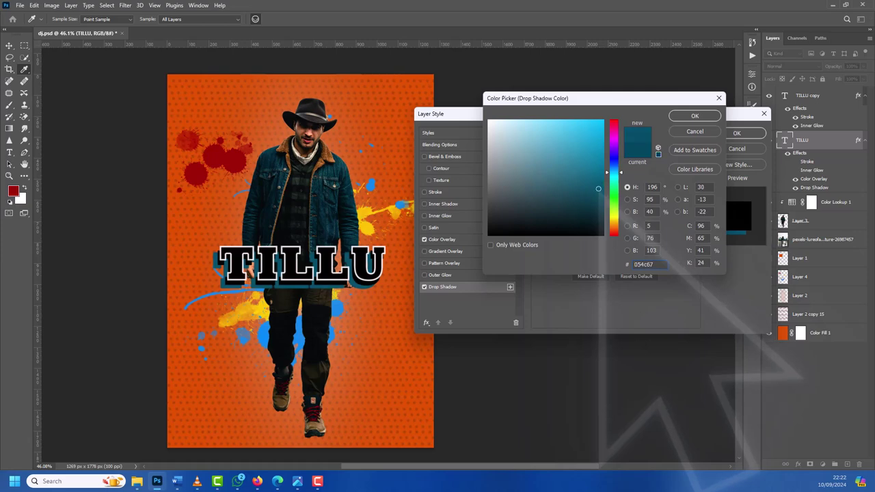
pyautogui.write('065674')
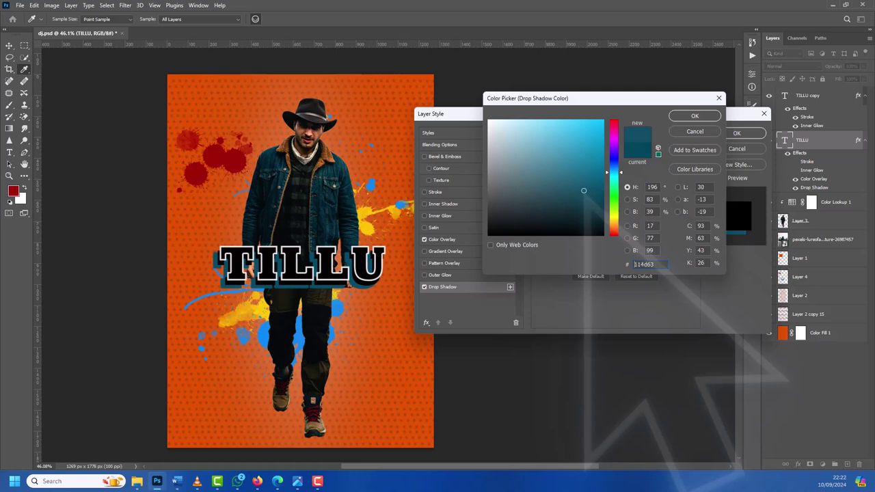
pyautogui.click(583, 159)
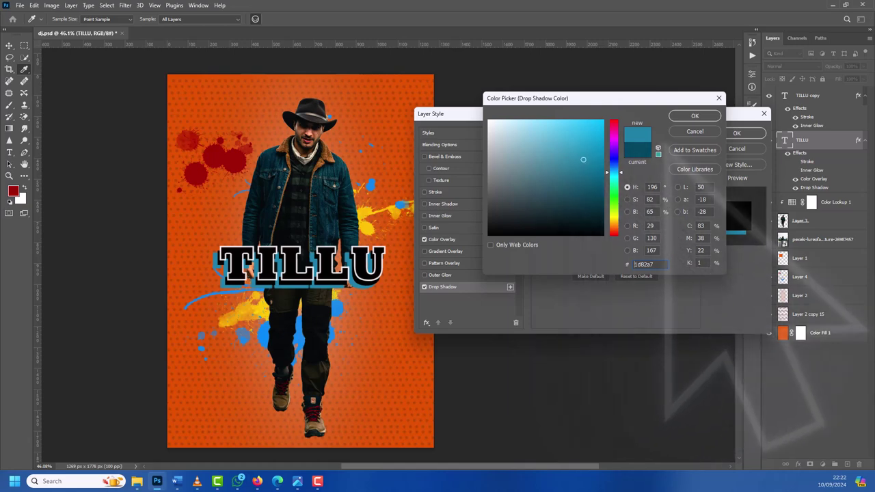
pyautogui.click(694, 115)
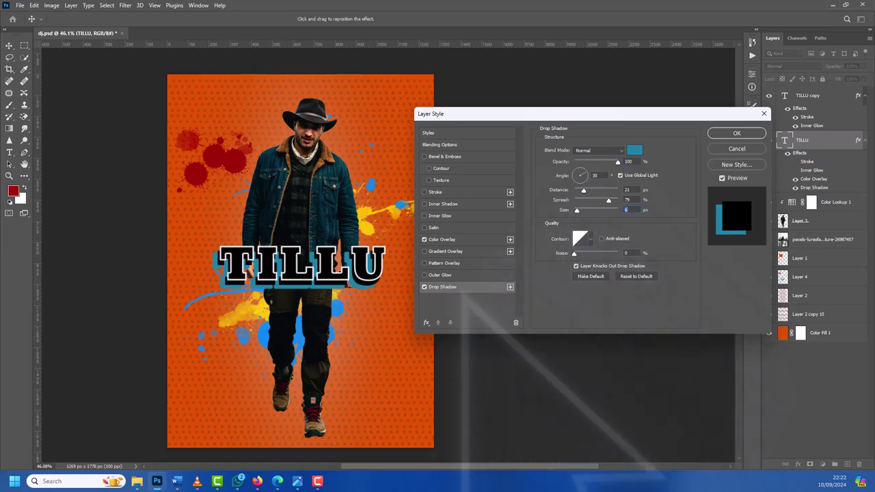
pyautogui.press('Tab')
pyautogui.press('Tab')
pyautogui.press('Tab')
pyautogui.write('42')
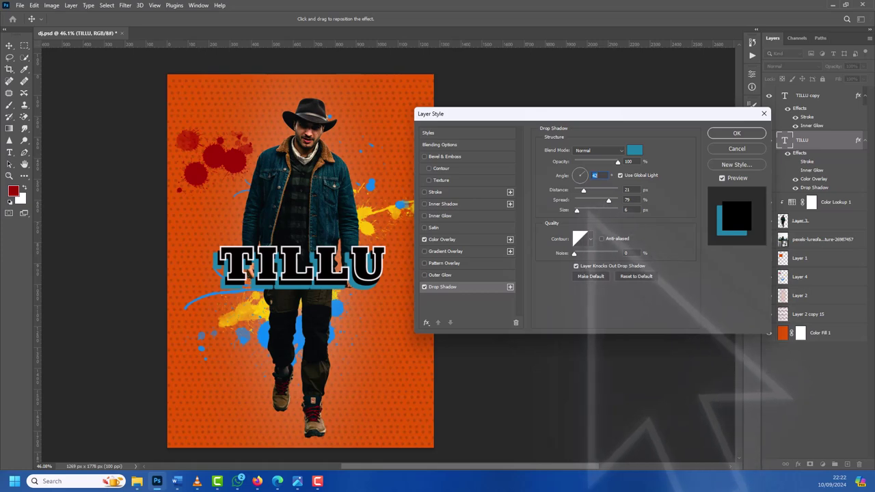
pyautogui.press('Tab')
pyautogui.write('12')
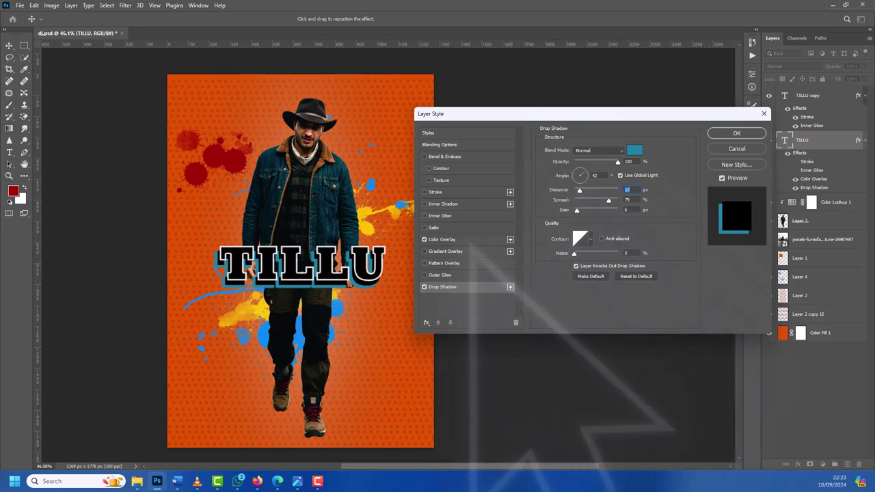
# Step: Set the Color Overlay to blue #07508e and apply the layer styles
pyautogui.click(442, 239)
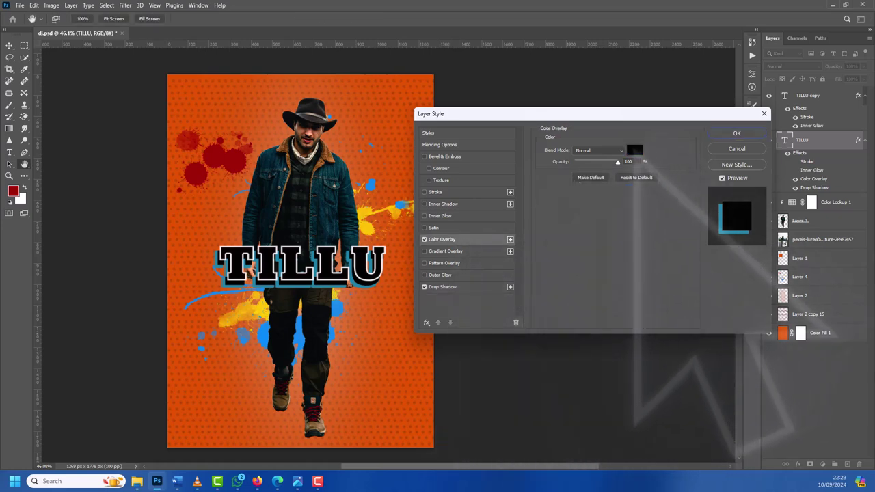
pyautogui.click(635, 150)
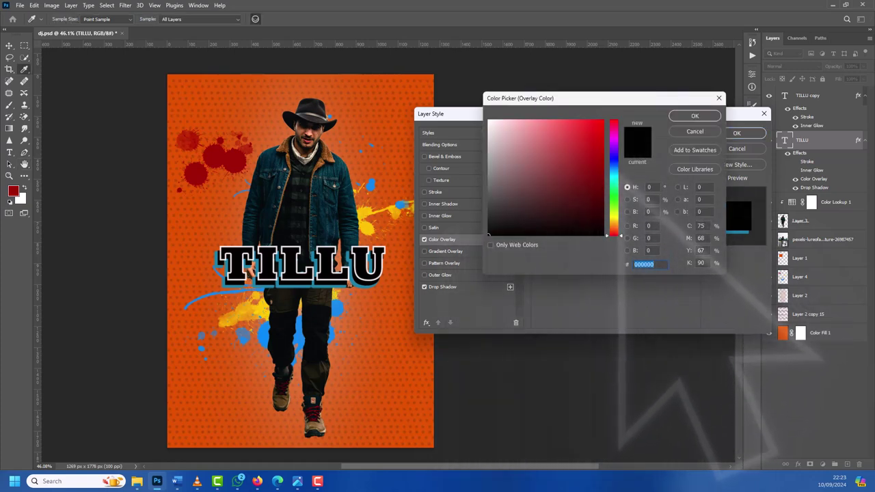
pyautogui.moveTo(614, 234); pyautogui.dragTo(613, 173)
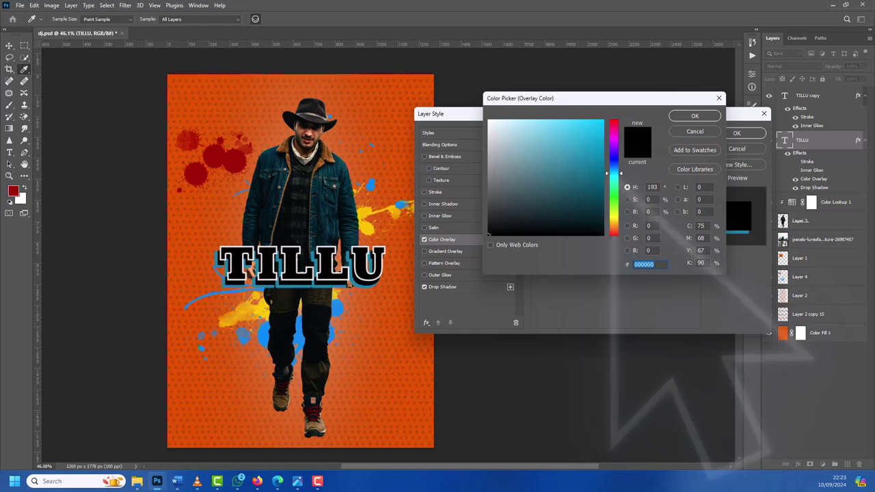
pyautogui.click(595, 167)
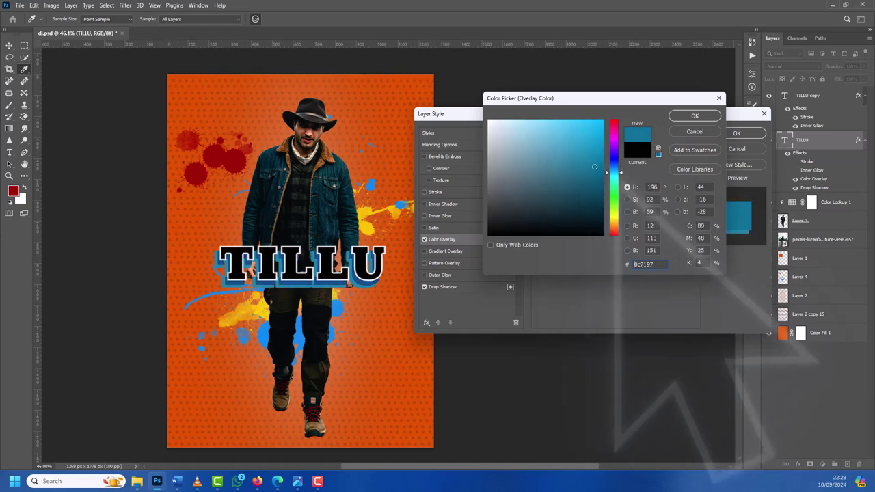
pyautogui.click(598, 171)
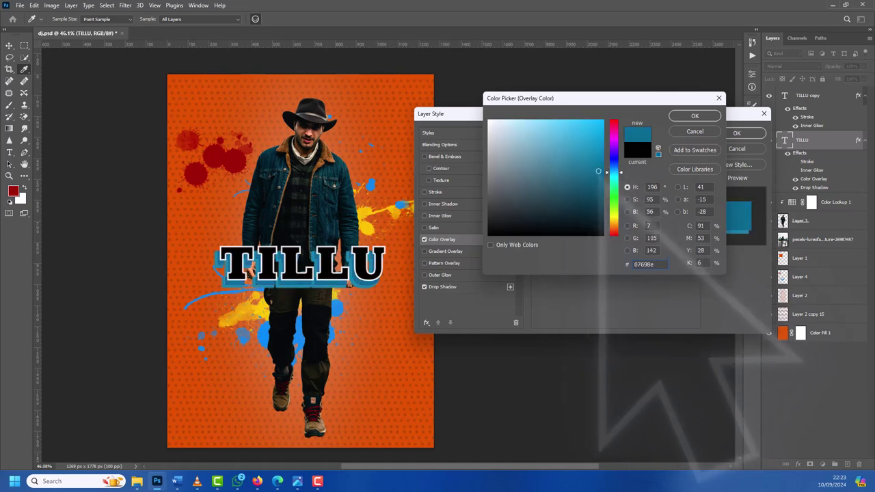
pyautogui.click(613, 175)
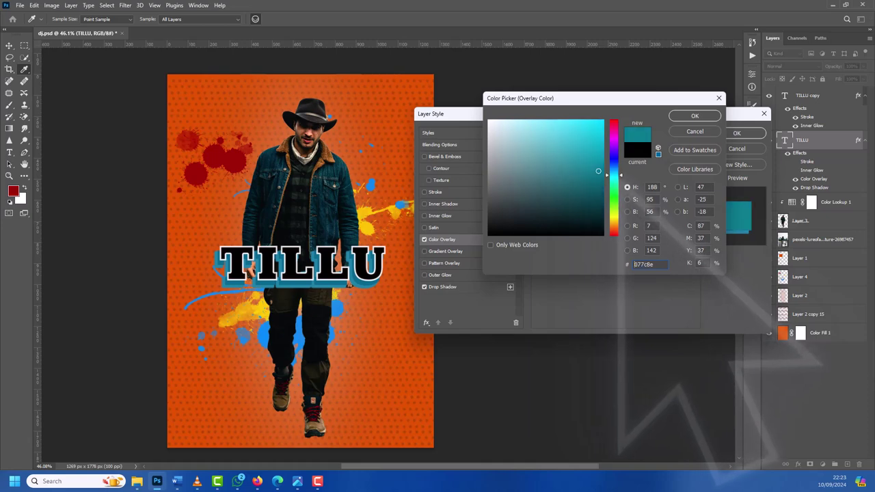
pyautogui.moveTo(613, 175); pyautogui.dragTo(614, 168)
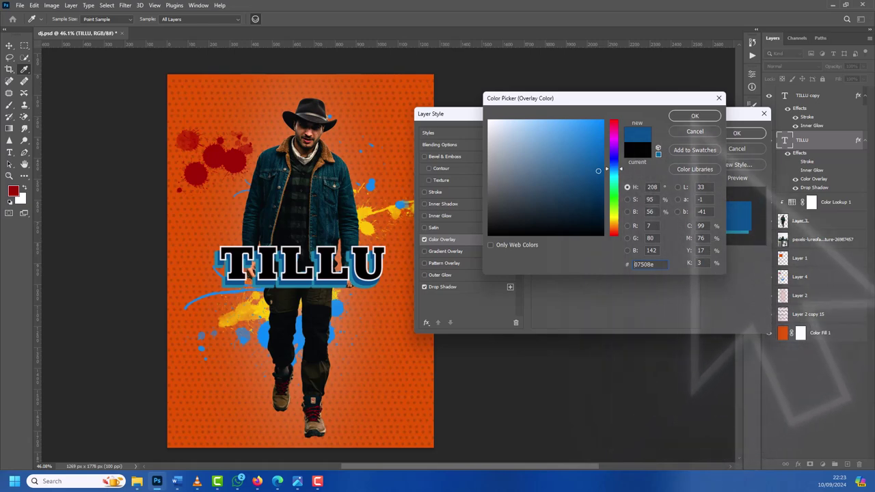
pyautogui.click(695, 116)
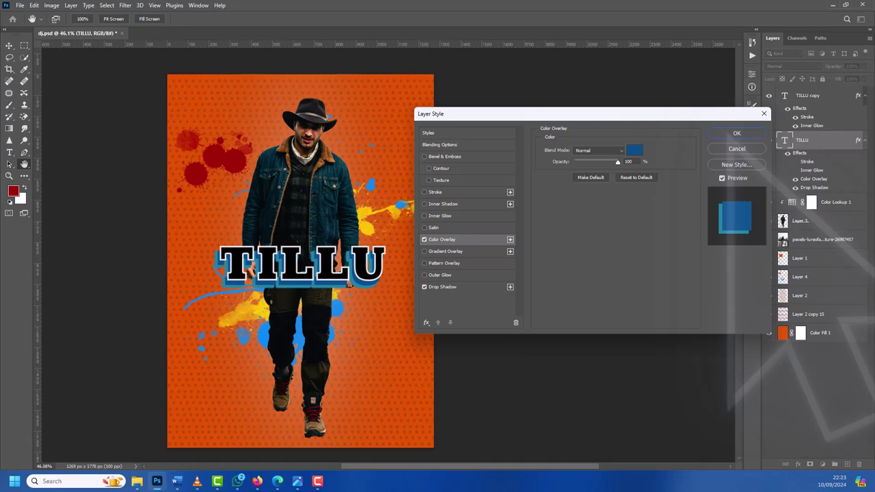
pyautogui.press('Return')
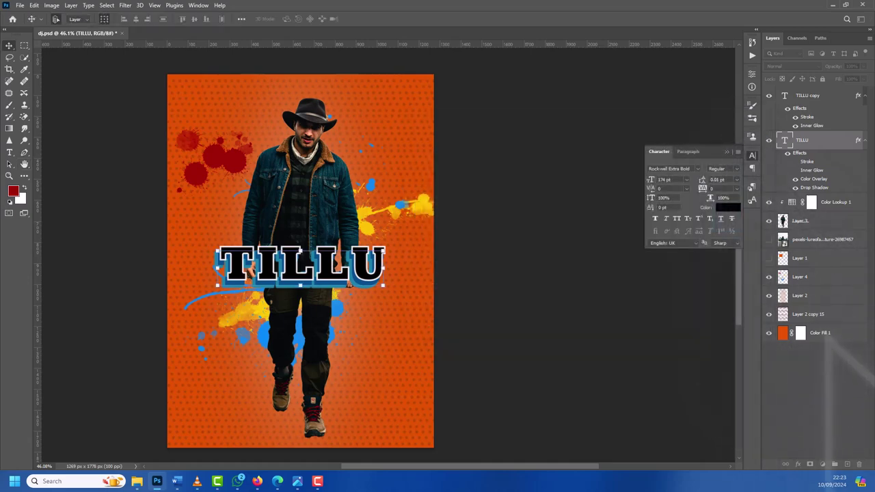
# Step: Merge the layers from Color Fill 1 down to Layer 2 into a single layer
pyautogui.click(821, 333)
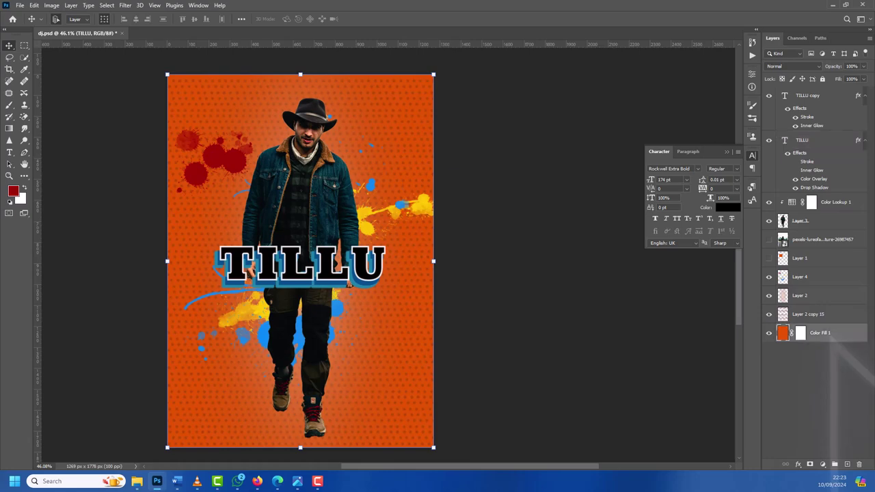
pyautogui.click(808, 314)
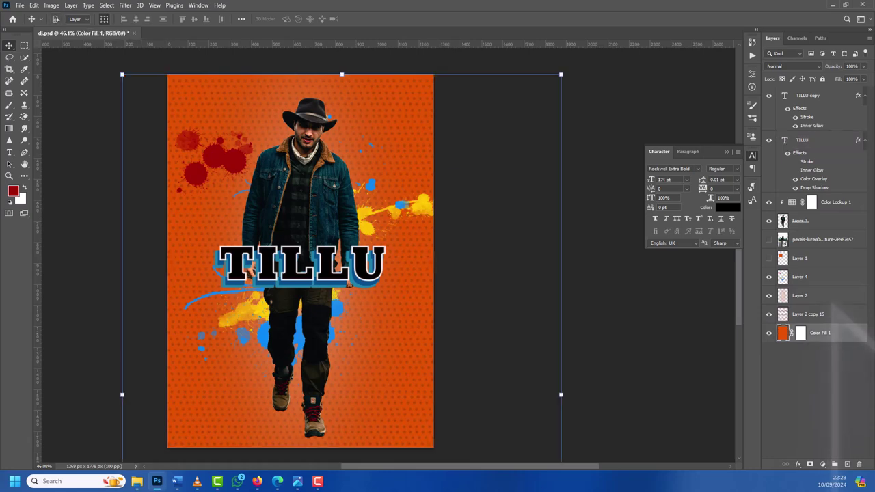
pyautogui.click(800, 295)
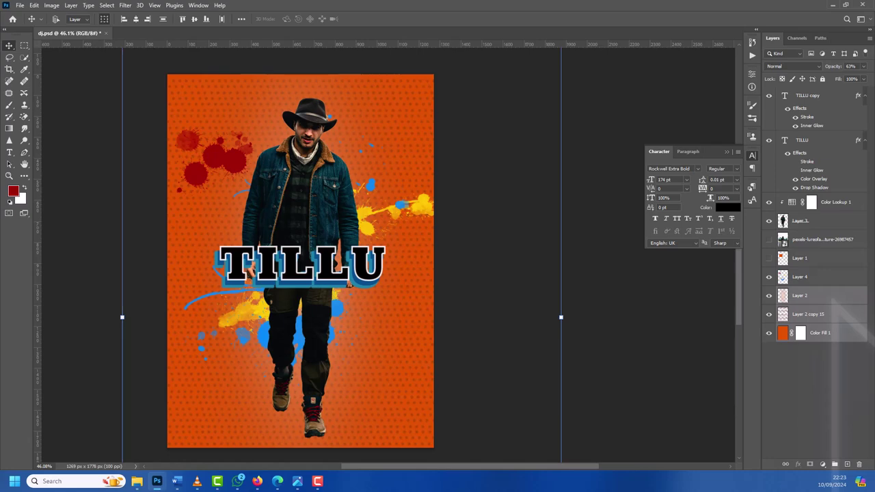
pyautogui.hotkey('ctrl', 'e')
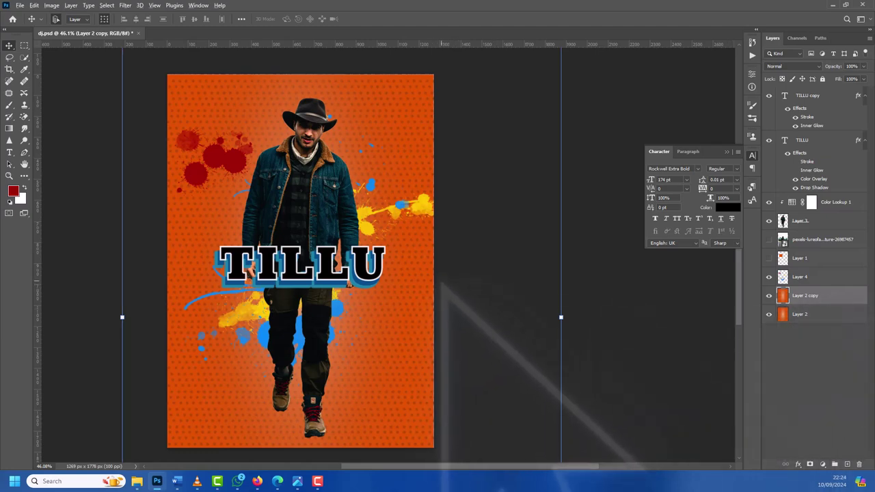
# Step: Scale Layer 2 copy down to about 94% and shift it slightly upward
pyautogui.scroll(-1, 301, 260)
pyautogui.scroll(-1, 300, 260)
pyautogui.scroll(-1, 328, 260)
pyautogui.scroll(-1, 349, 260)
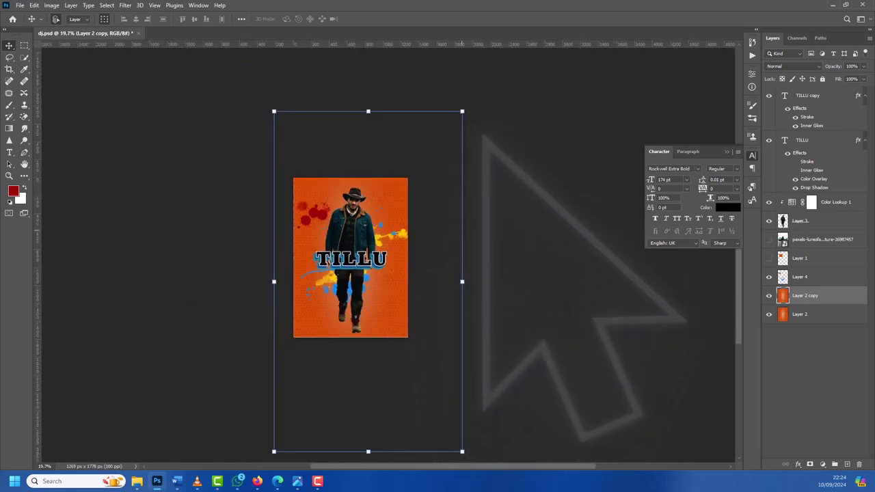
pyautogui.hotkey('ctrl', 't')
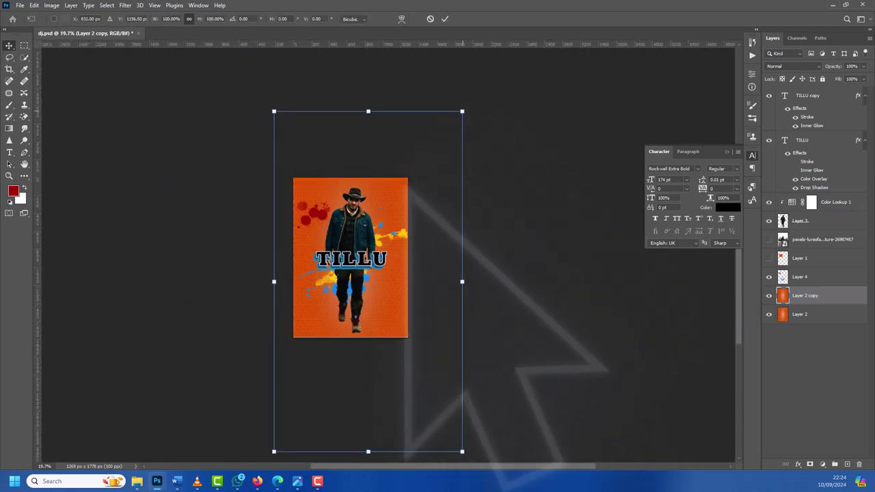
pyautogui.moveTo(462, 111)
pyautogui.mouseDown()
pyautogui.moveTo(417, 193)
pyautogui.moveTo(416, 166)
pyautogui.moveTo(433, 160)
pyautogui.moveTo(451, 130)
pyautogui.mouseUp()
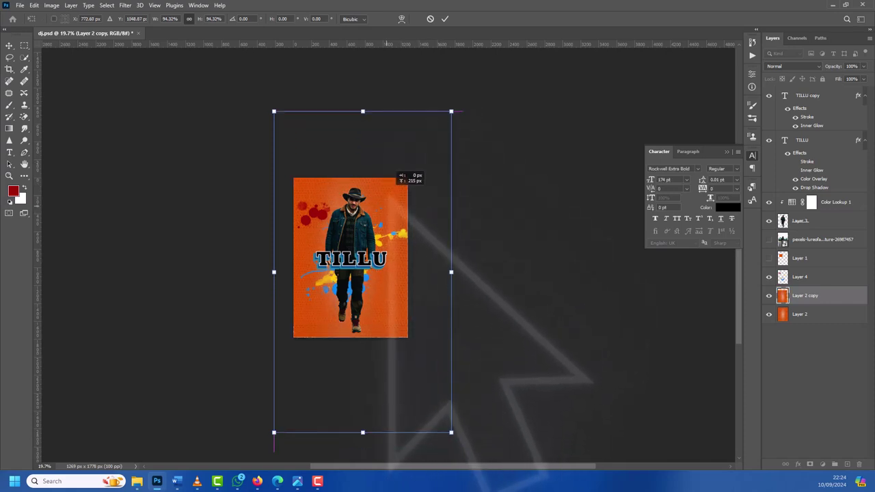
pyautogui.moveTo(389, 212)
pyautogui.mouseDown()
pyautogui.moveTo(412, 167)
pyautogui.moveTo(388, 203)
pyautogui.mouseUp()
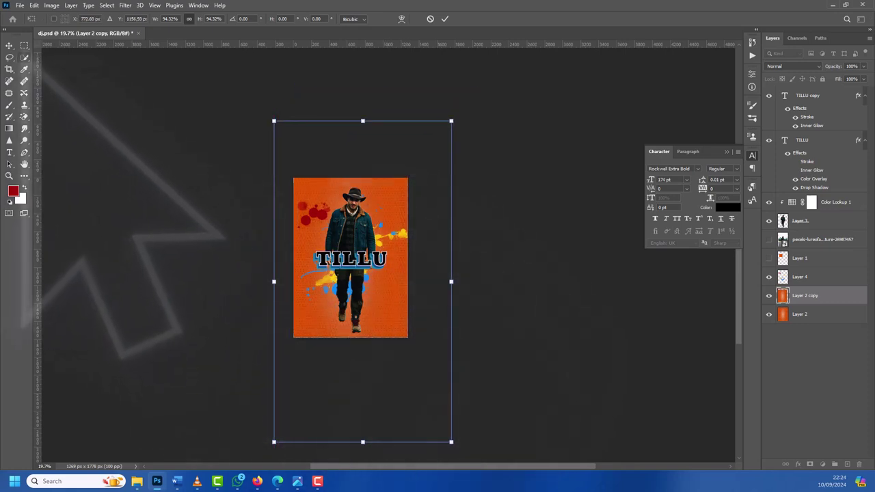
pyautogui.press('Return')
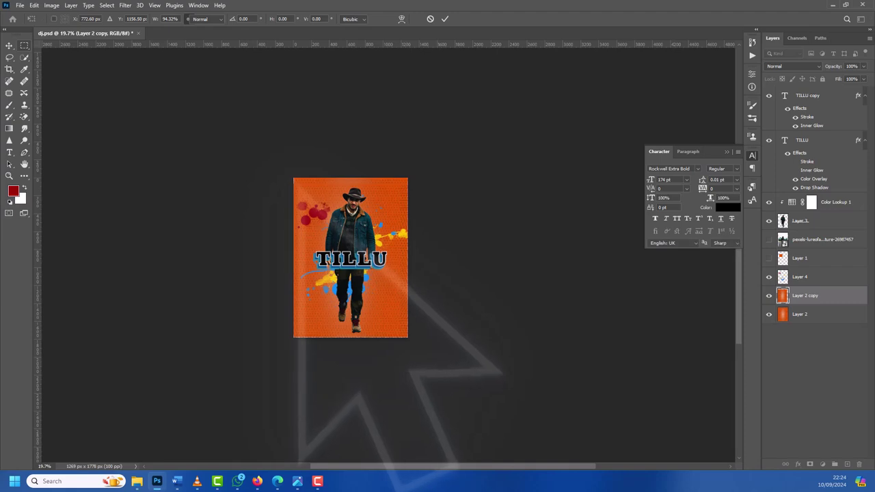
# Step: Copy the whole canvas onto a new Layer 5 above Layer 2 copy
pyautogui.moveTo(295, 180); pyautogui.dragTo(404, 335)
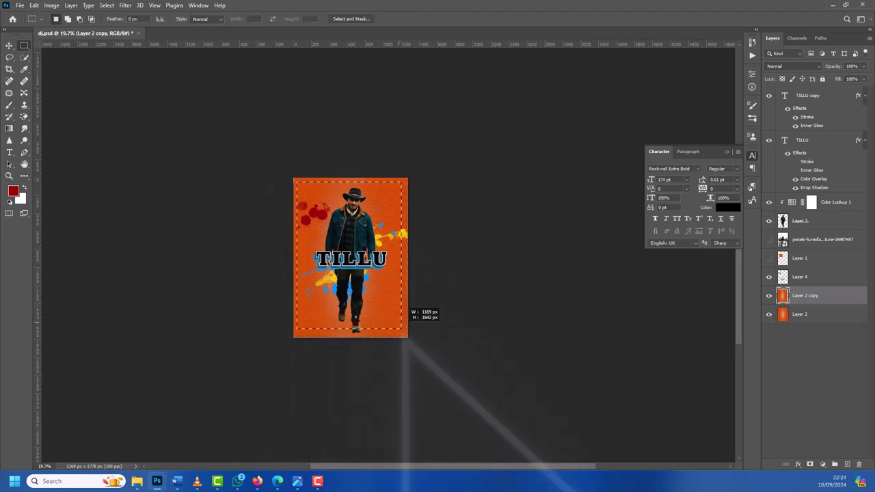
pyautogui.hotkey('ctrl', 'd')
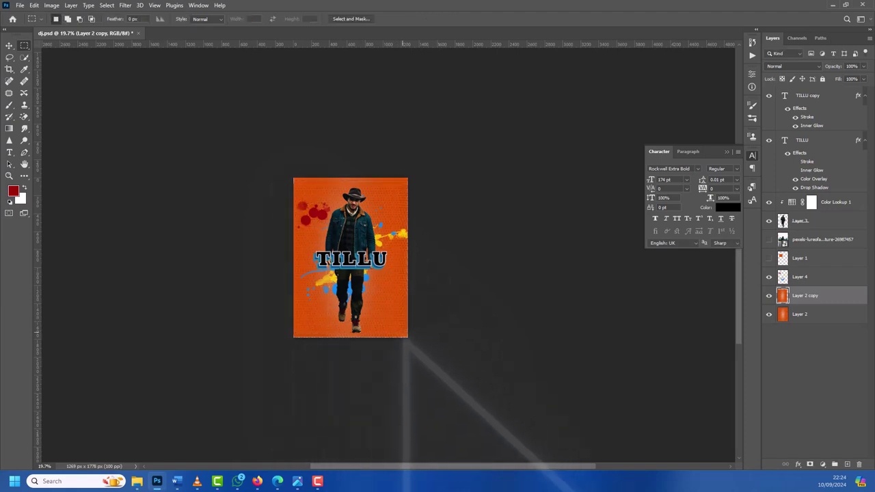
pyautogui.hotkey('ctrl', 'a')
pyautogui.hotkey('ctrl', 'j')
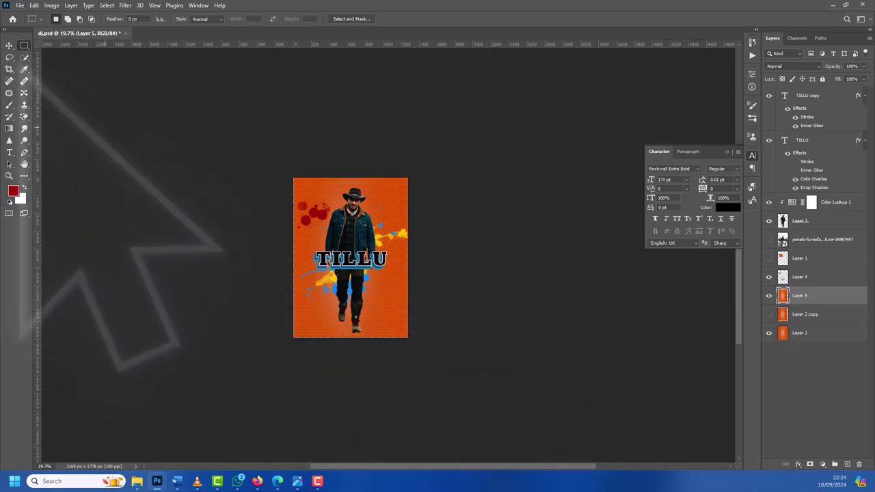
# Step: Scale Layer 5 to about 68%, tilt it and narrow it into a band
pyautogui.click(9, 44)
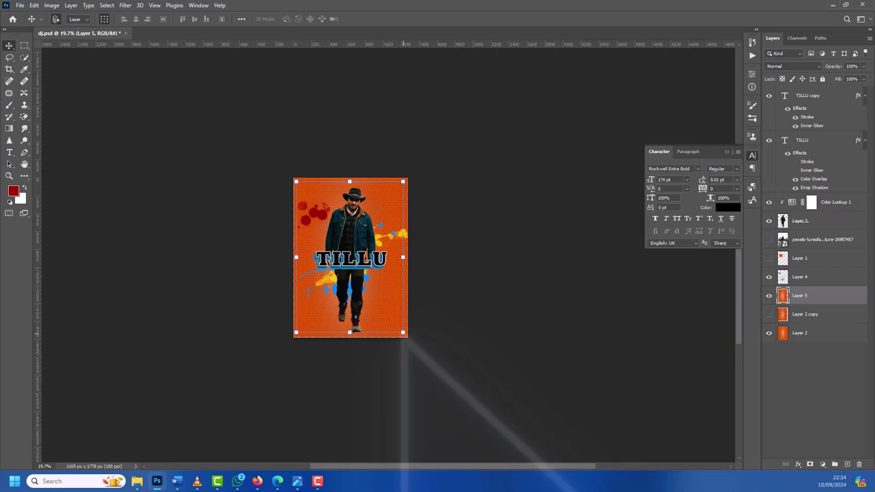
pyautogui.moveTo(404, 335); pyautogui.dragTo(369, 285)
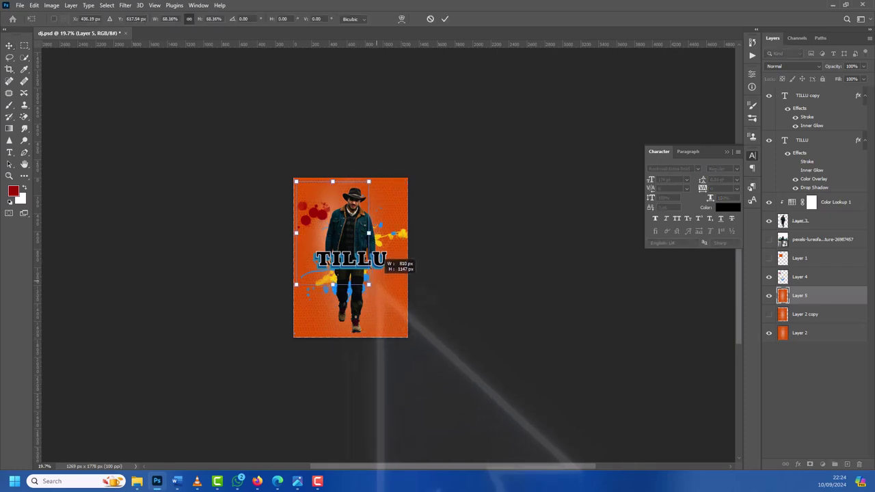
pyautogui.moveTo(340, 257); pyautogui.dragTo(365, 255)
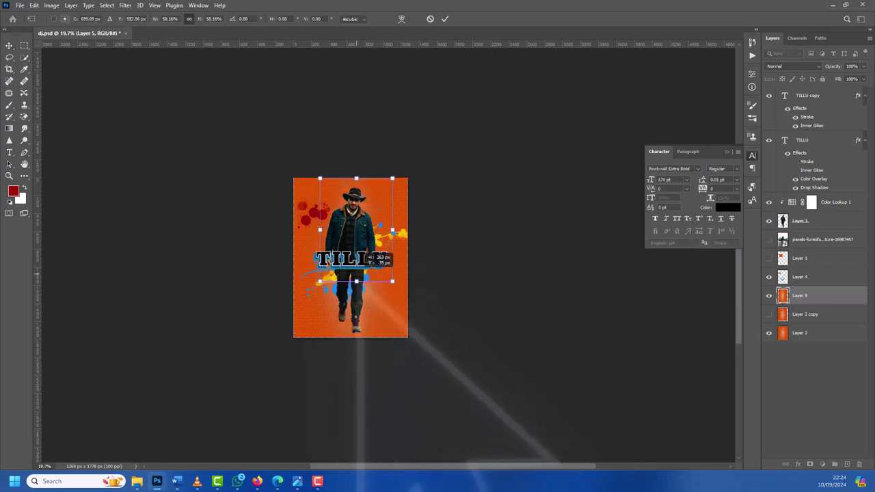
pyautogui.moveTo(396, 289)
pyautogui.mouseDown()
pyautogui.moveTo(407, 267)
pyautogui.moveTo(408, 180)
pyautogui.mouseUp()
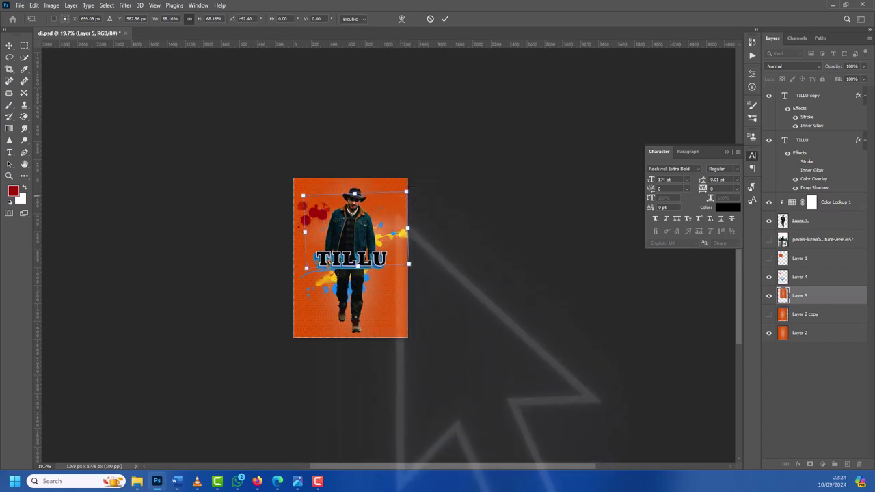
pyautogui.moveTo(409, 231)
pyautogui.mouseDown()
pyautogui.moveTo(407, 300)
pyautogui.moveTo(355, 259)
pyautogui.mouseUp()
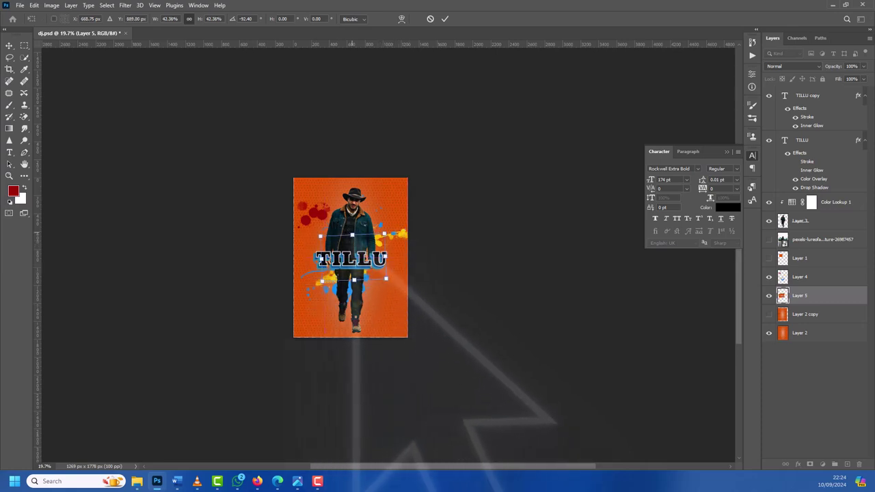
pyautogui.moveTo(353, 234); pyautogui.dragTo(352, 244)
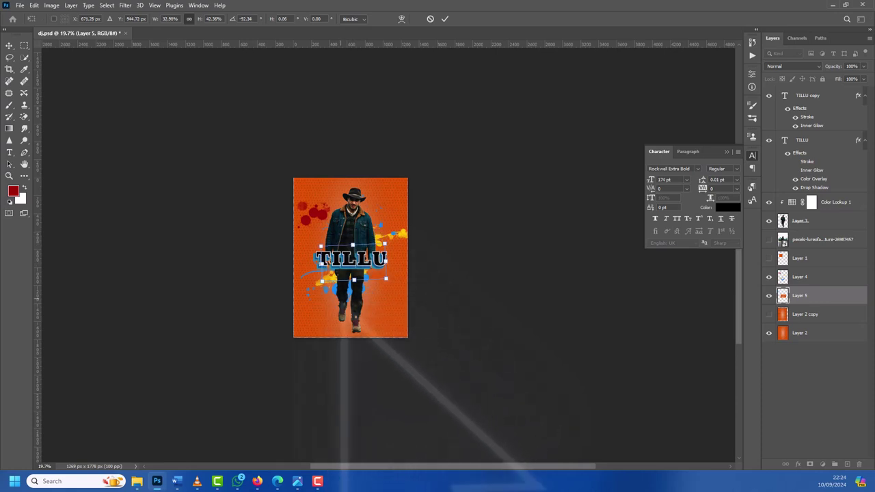
# Step: Stretch the orange panel across the TILLU title and move it above the text layers
pyautogui.scroll(1, 355, 274)
pyautogui.scroll(2, 355, 274)
pyautogui.scroll(3, 356, 274)
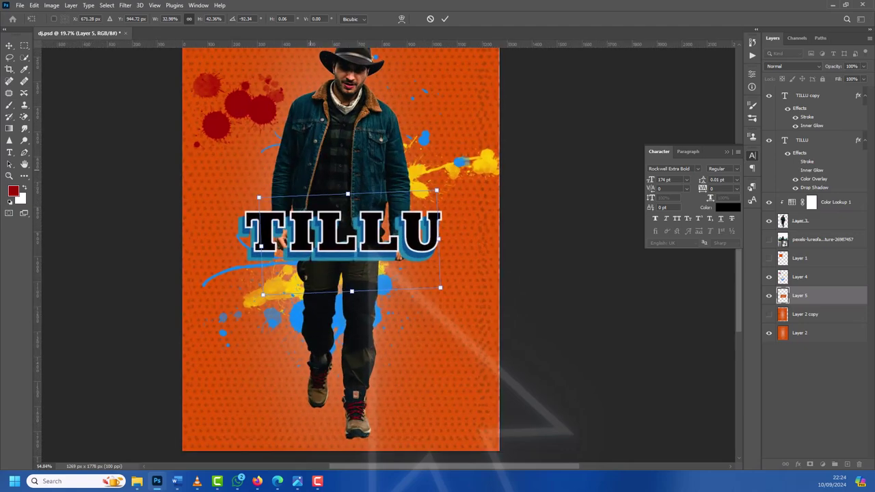
pyautogui.scroll(1, 368, 242)
pyautogui.scroll(1, 367, 242)
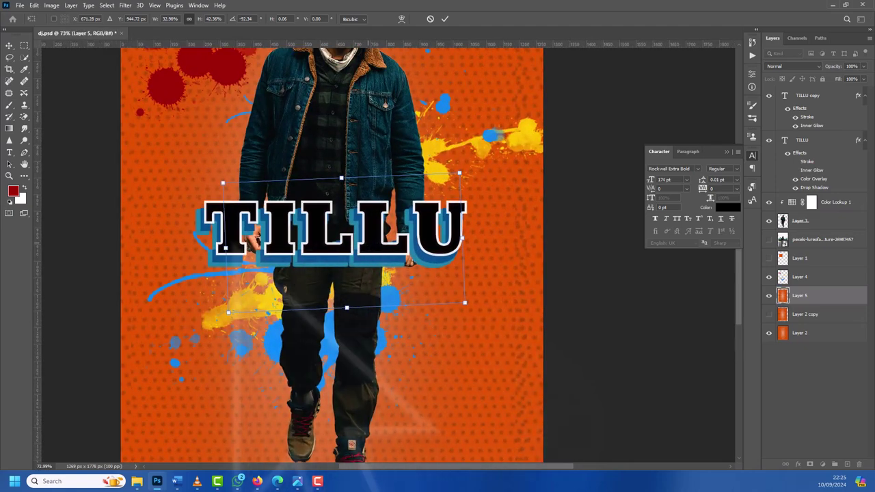
pyautogui.moveTo(226, 247); pyautogui.dragTo(187, 245)
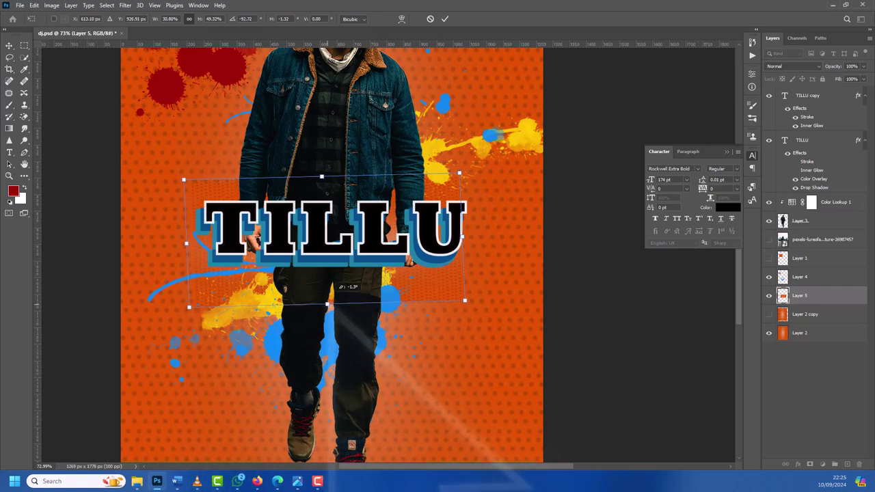
pyautogui.moveTo(327, 307); pyautogui.dragTo(333, 282)
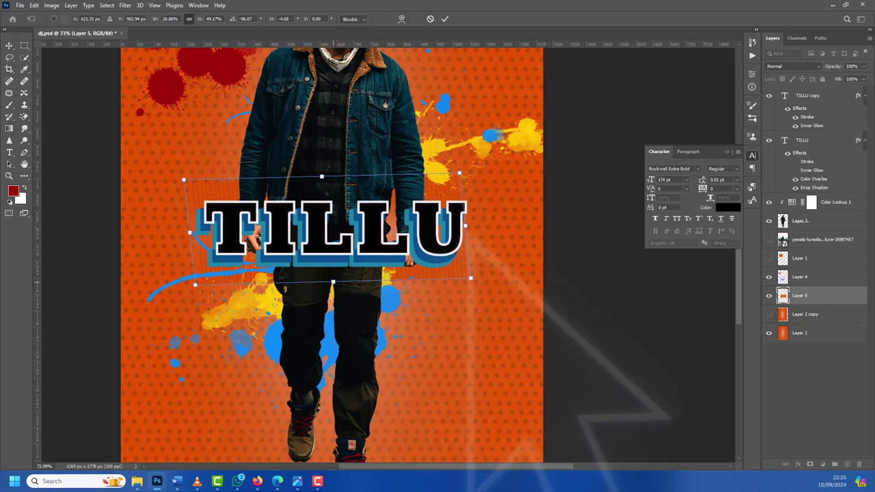
pyautogui.moveTo(466, 226); pyautogui.dragTo(475, 224)
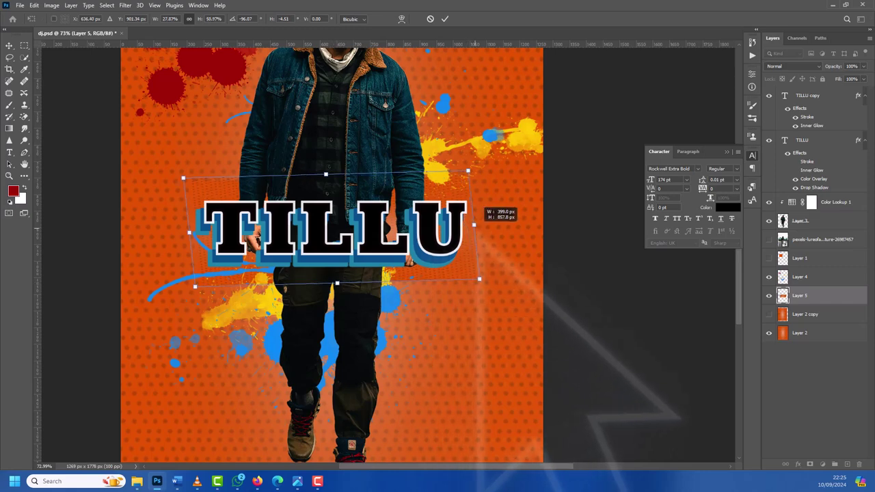
pyautogui.press('Return')
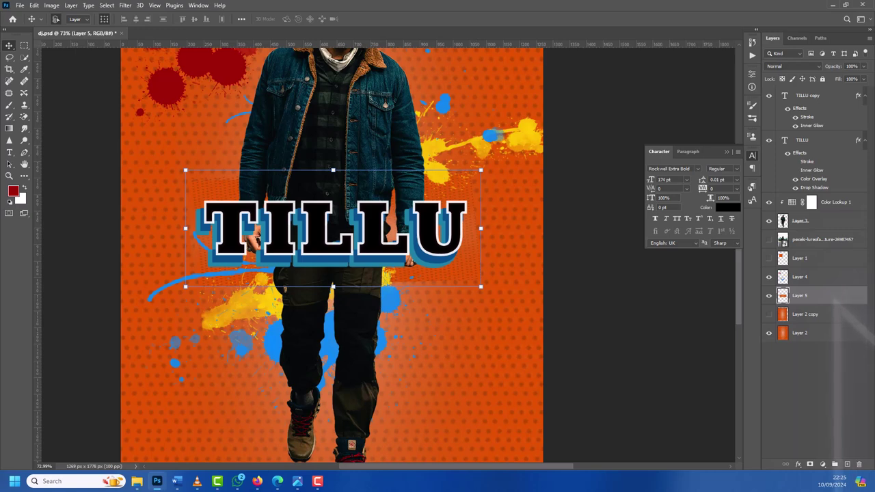
pyautogui.moveTo(799, 296); pyautogui.dragTo(803, 95)
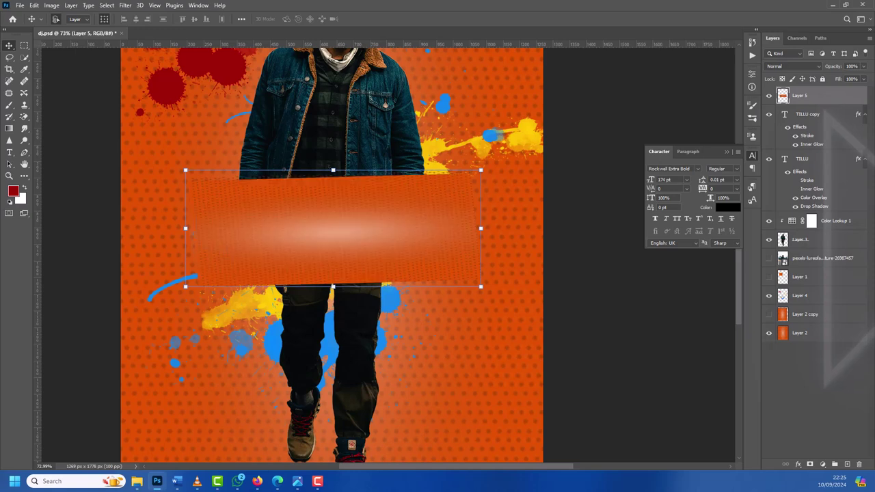
# Step: Make Layer 5 a clipping mask on the TILLU copy text layer
pyautogui.hotkey('alt', '[')
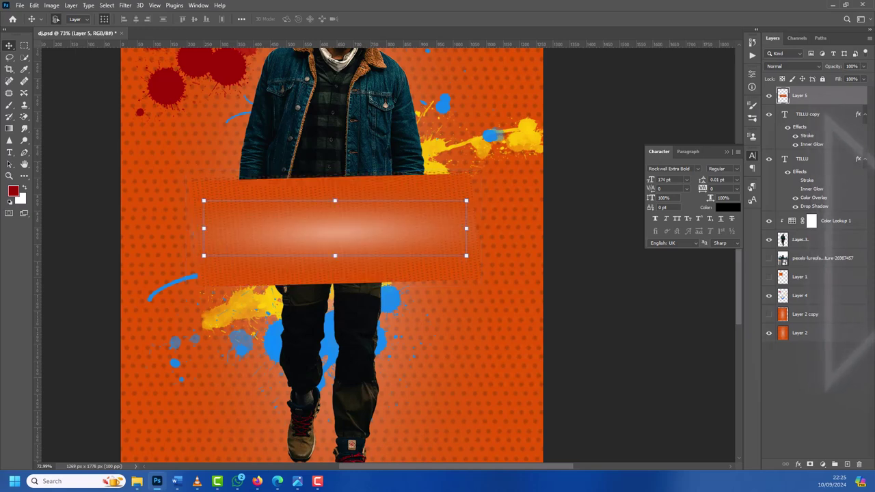
pyautogui.hotkey('alt', ']')
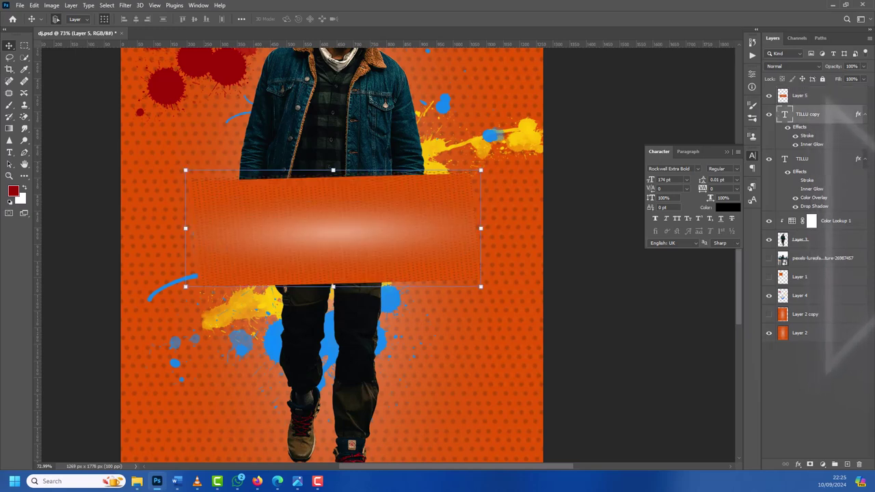
pyautogui.rightClick(799, 96)
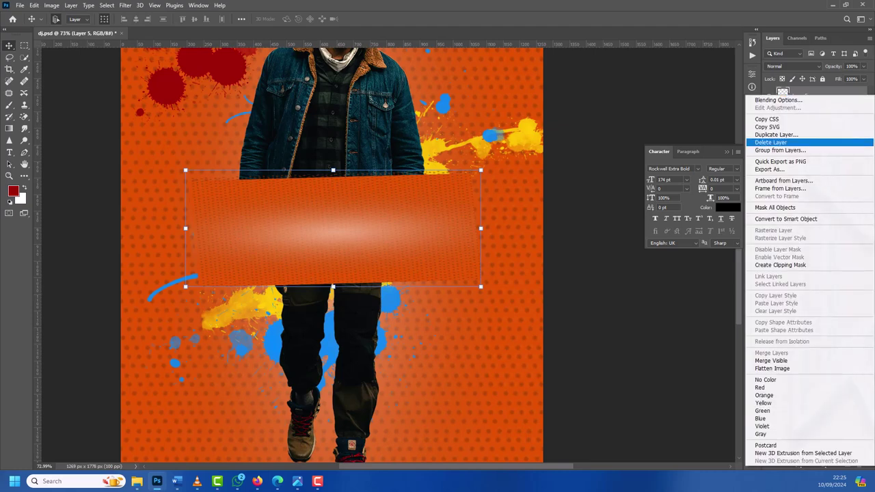
pyautogui.click(780, 265)
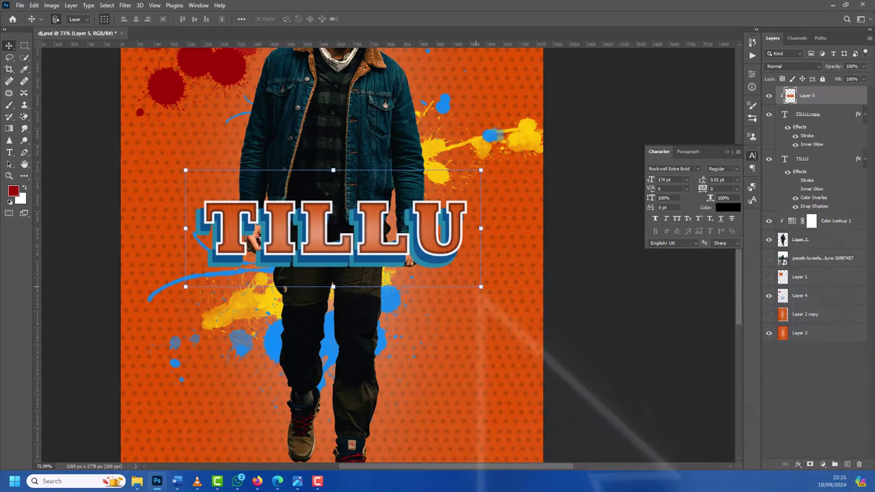
# Step: Add a Color Overlay to Layer 5, trying yellow fac305 at reduced opacity
pyautogui.moveTo(481, 286)
pyautogui.mouseDown()
pyautogui.moveTo(462, 279)
pyautogui.moveTo(470, 282)
pyautogui.mouseUp()
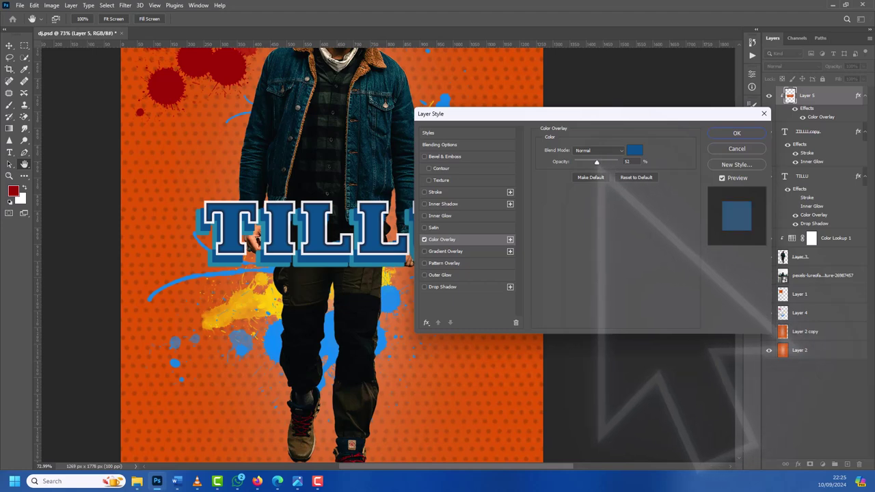
pyautogui.moveTo(617, 161); pyautogui.dragTo(596, 161)
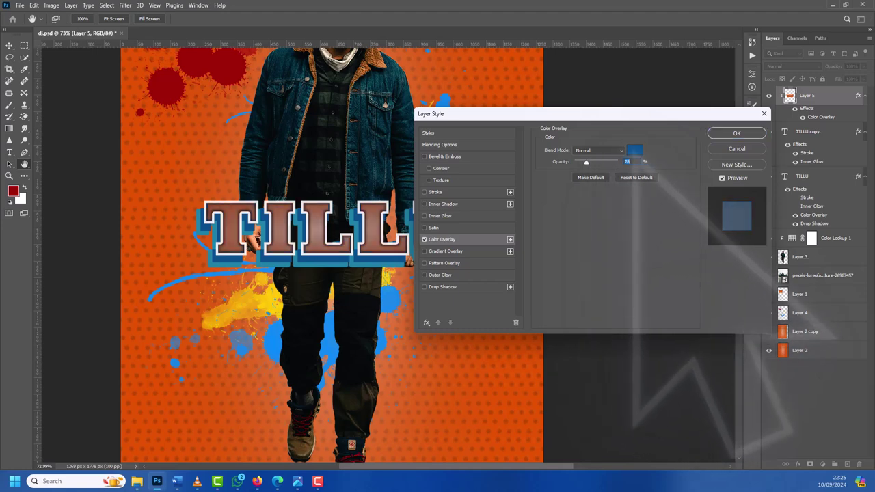
pyautogui.click(634, 149)
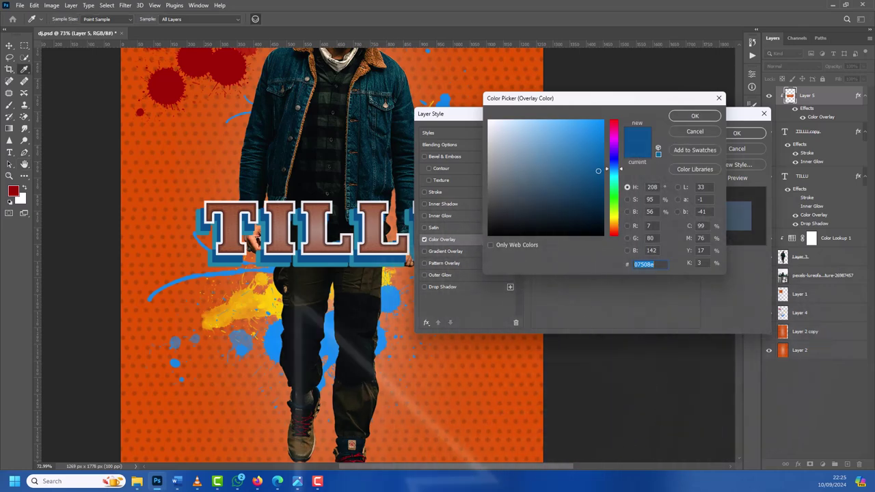
pyautogui.write('fac305')
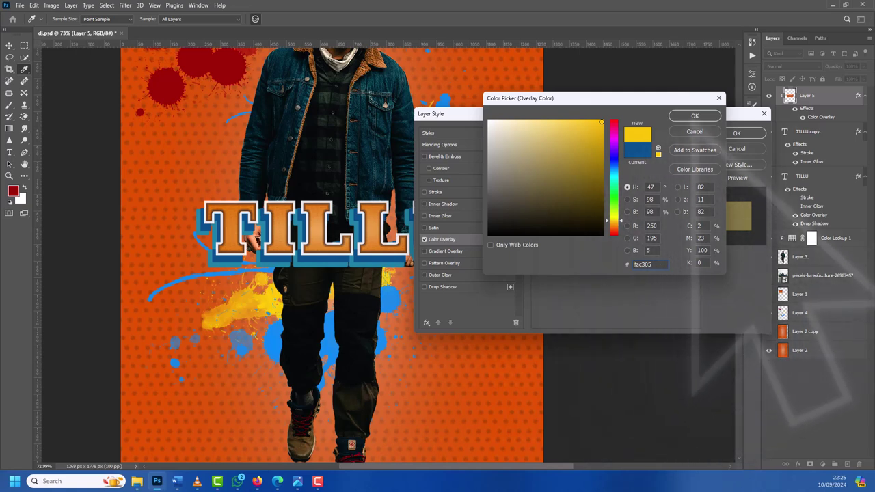
pyautogui.click(695, 116)
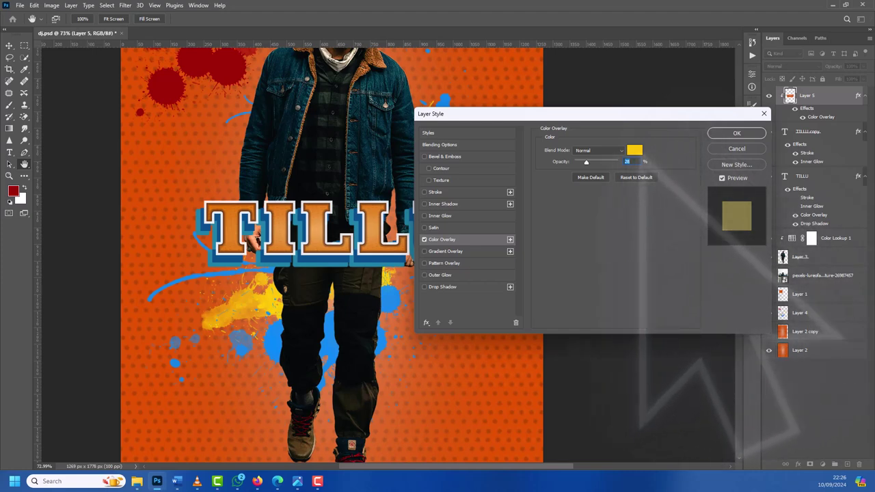
pyautogui.press('Up')
pyautogui.press('Up')
pyautogui.click(634, 150)
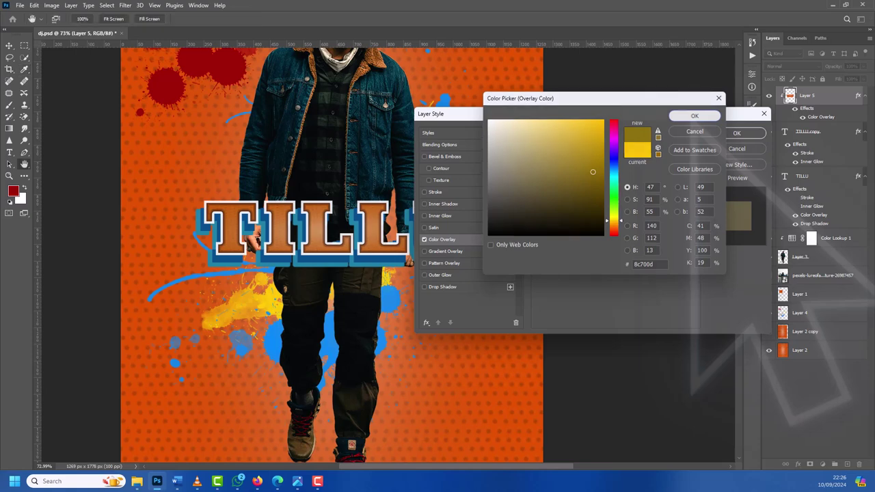
pyautogui.click(695, 115)
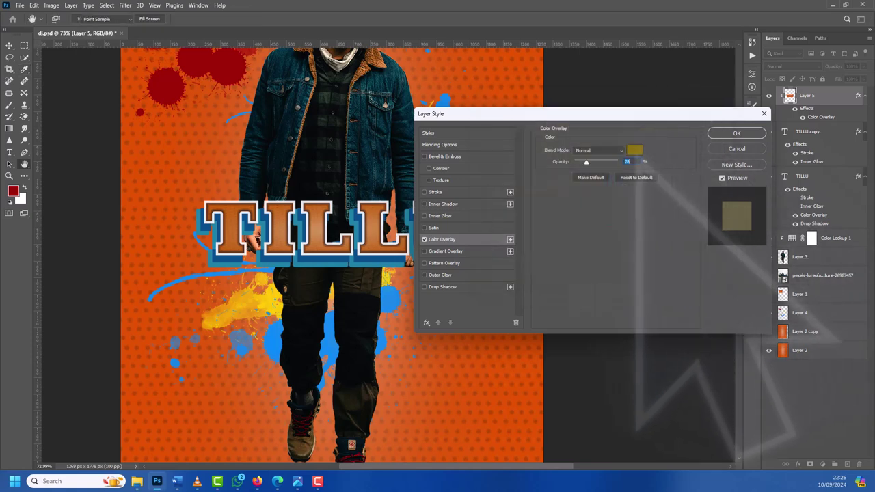
# Step: Set the overlay colour to #ffa800 at about 36% opacity and apply it
pyautogui.click(634, 149)
pyautogui.write('ffc600')
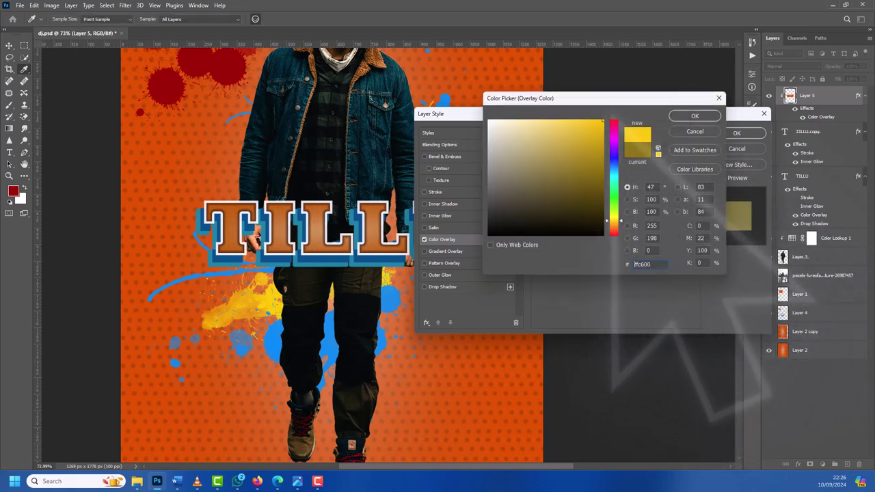
pyautogui.write('ffd800')
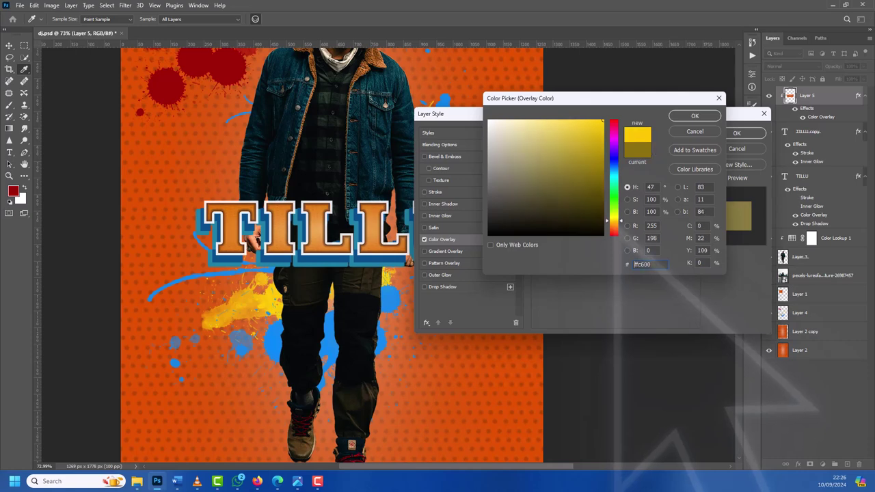
pyautogui.write('ff9000')
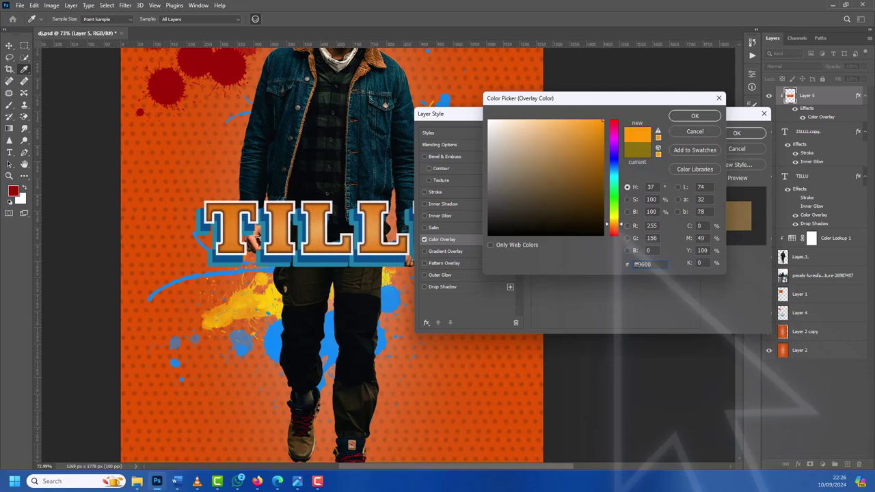
pyautogui.write('ffa800')
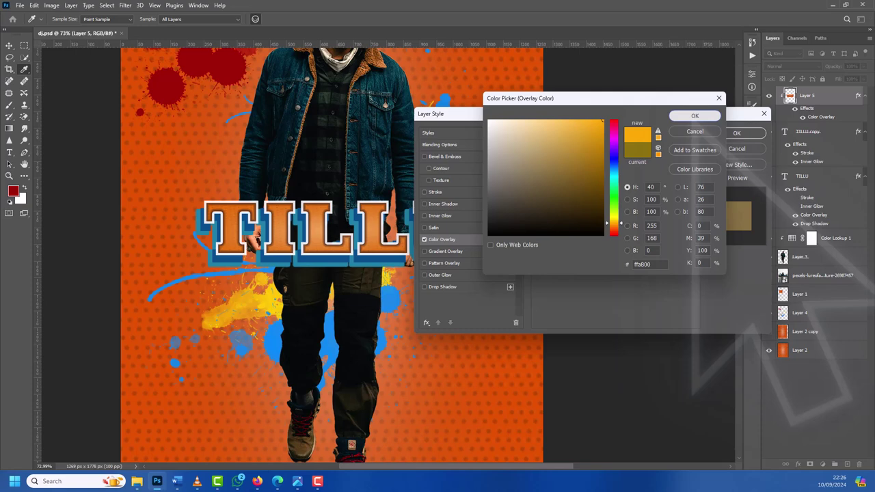
pyautogui.press('Return')
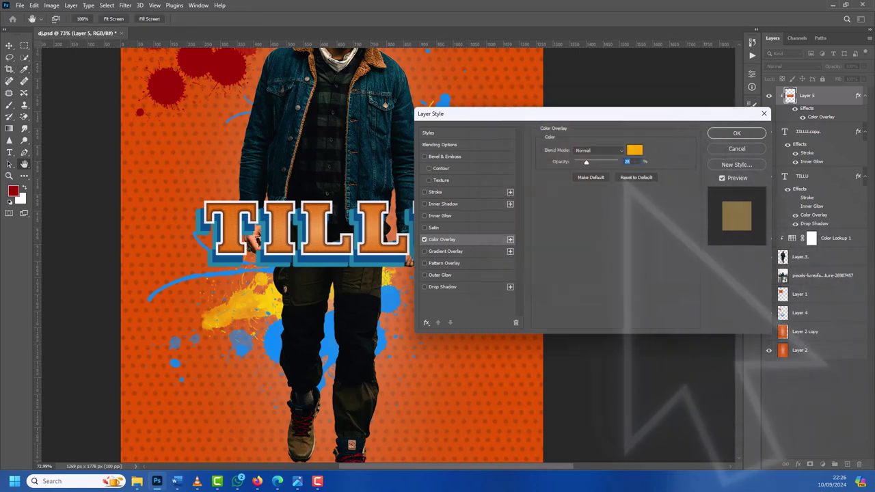
pyautogui.press('Up')
pyautogui.press('Up')
pyautogui.press('Up')
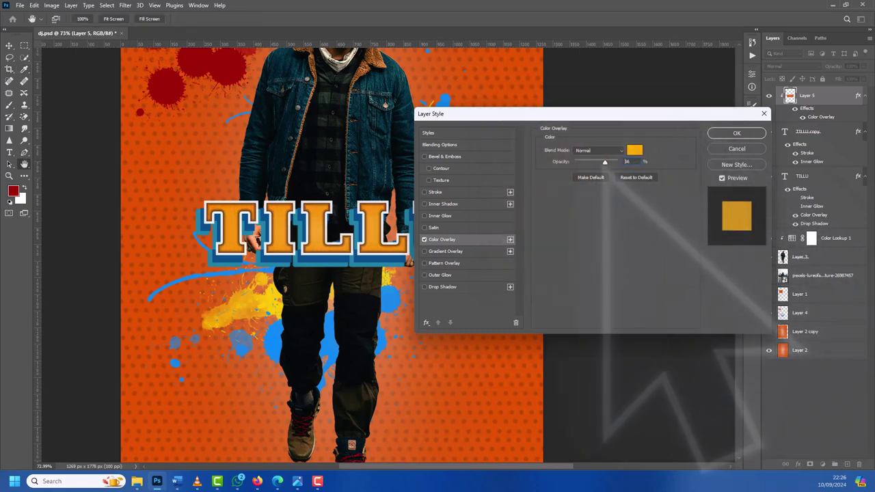
pyautogui.press('Down')
pyautogui.press('Down')
pyautogui.press('Down')
pyautogui.press('Down')
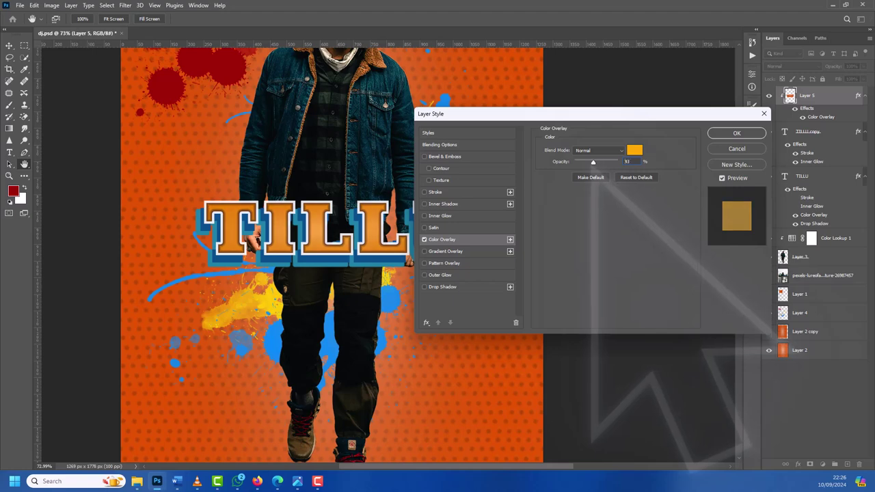
pyautogui.write('36')
pyautogui.click(593, 183)
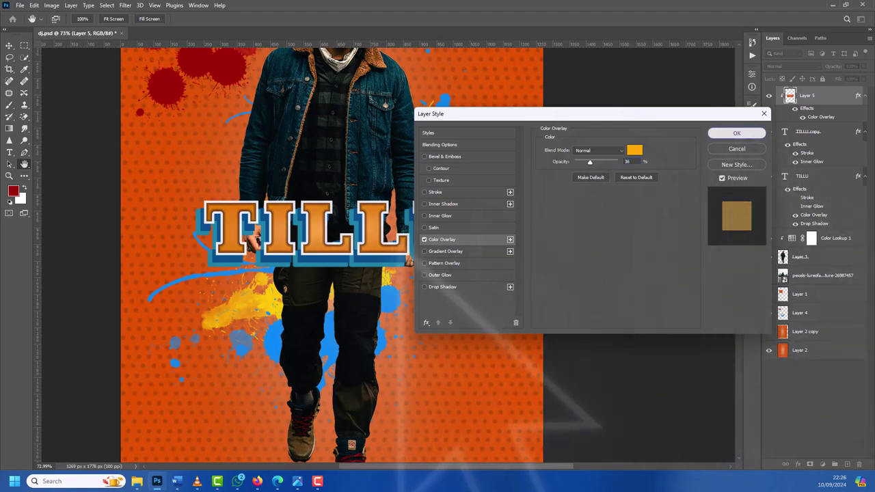
pyautogui.press('Return')
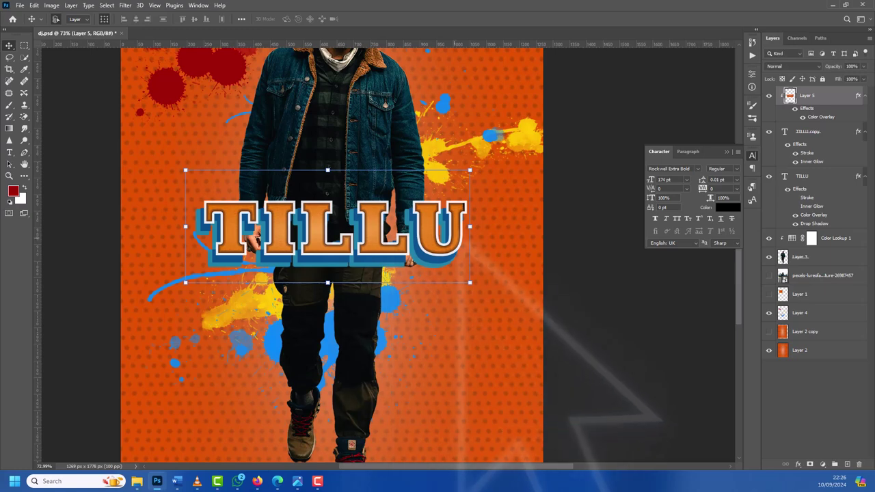
# Step: Finish enlarging the texture layer, then set the brush colour to dark red-brown 2b0505
pyautogui.moveTo(470, 170); pyautogui.dragTo(477, 169)
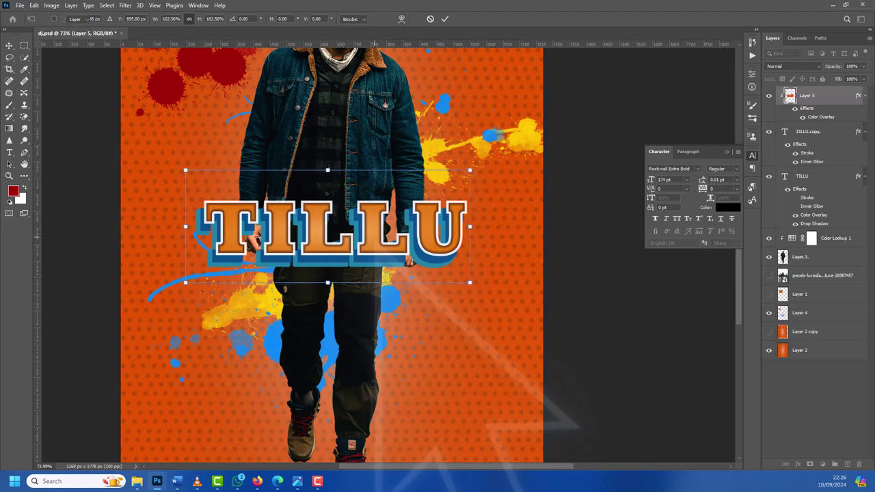
pyautogui.press('Return')
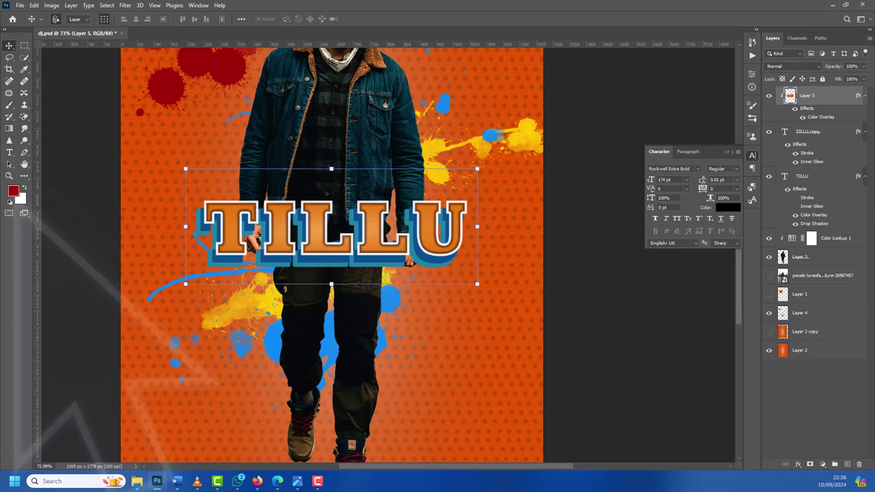
pyautogui.press('b')
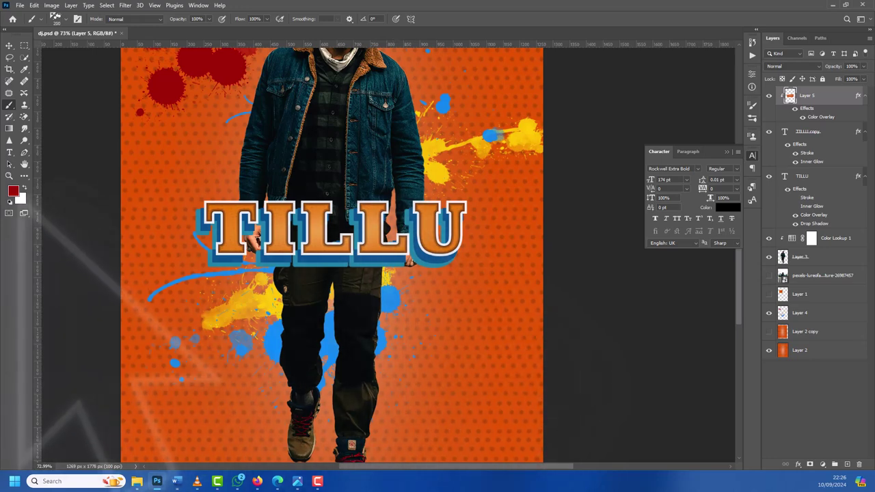
pyautogui.click(13, 191)
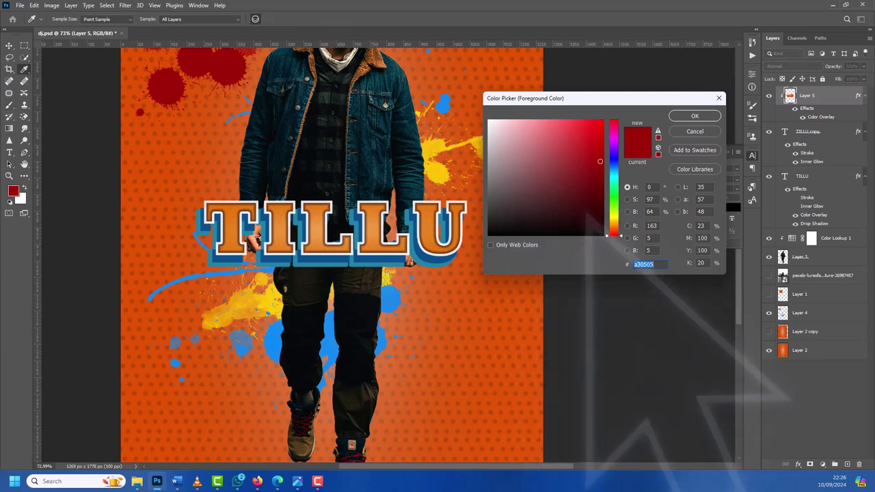
pyautogui.moveTo(592, 225); pyautogui.dragTo(592, 220)
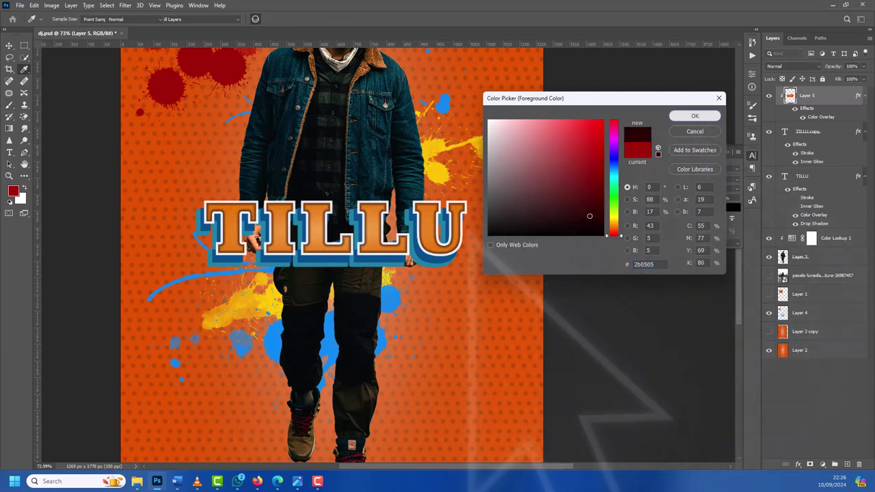
pyautogui.press('Return')
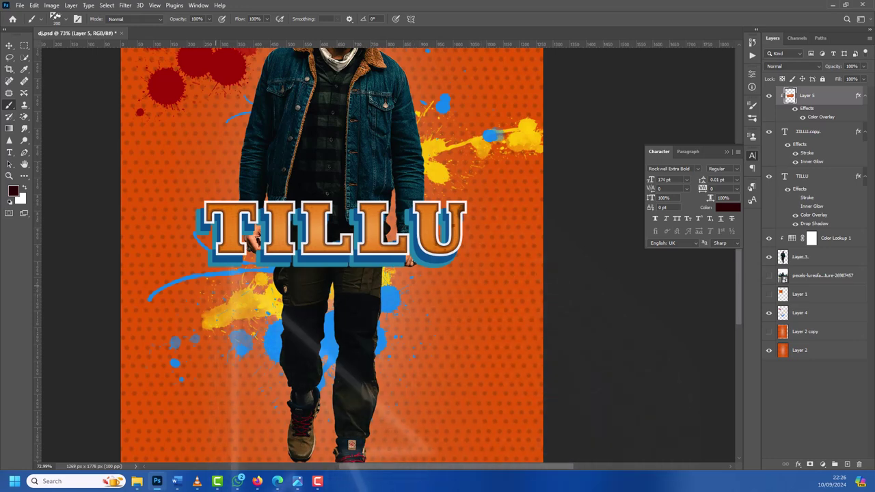
# Step: Paint dark brown grunge dabs over the orange TILLU letters on Layer 5
pyautogui.click(232, 239)
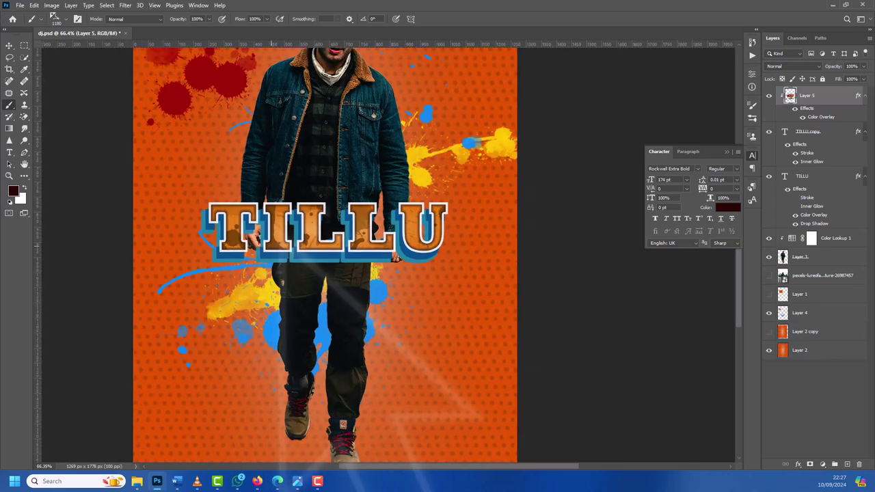
pyautogui.scroll(1, 383, 292)
pyautogui.scroll(4, 309, 247)
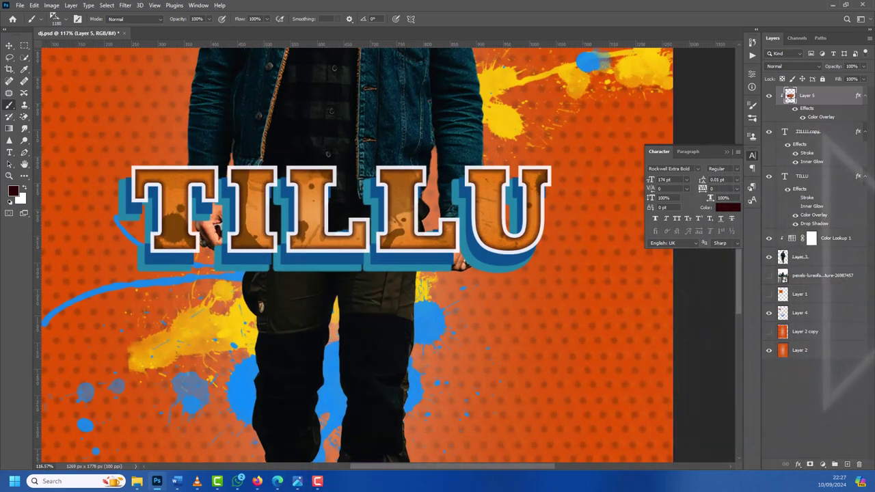
# Step: Shift the grunge texture layer slightly right within the letters
pyautogui.hotkey('alt', '[')
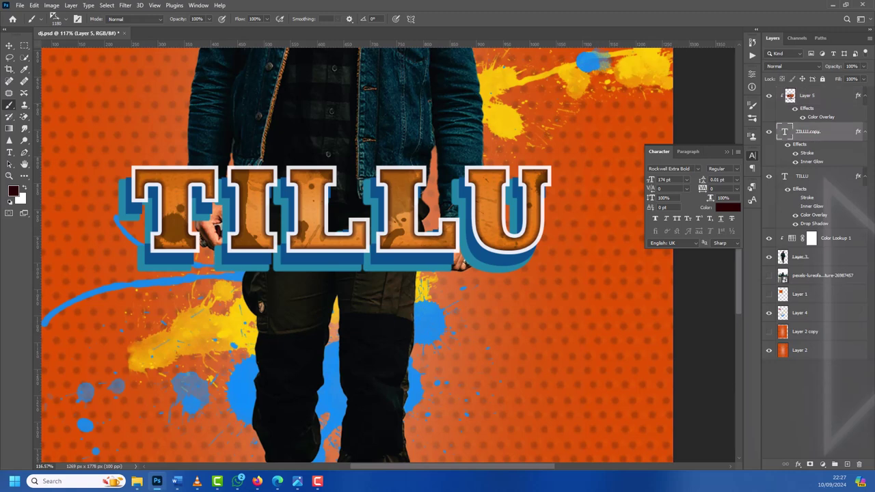
pyautogui.hotkey('alt', '[')
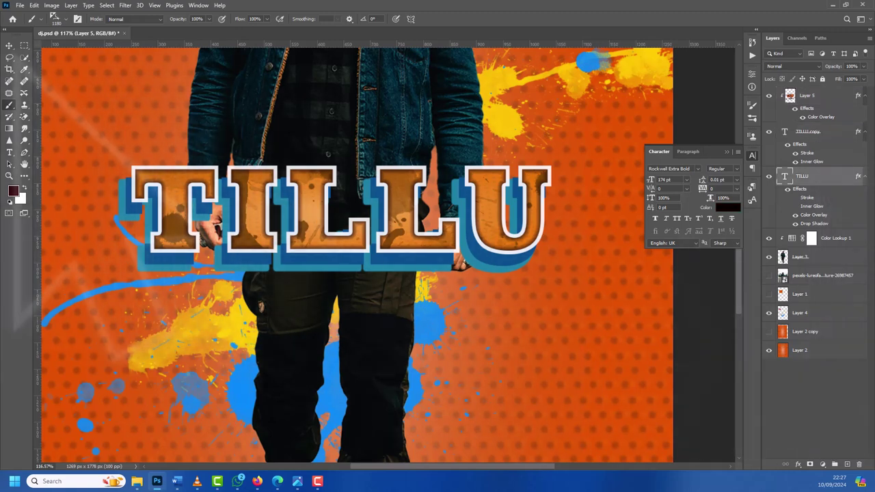
pyautogui.press('v')
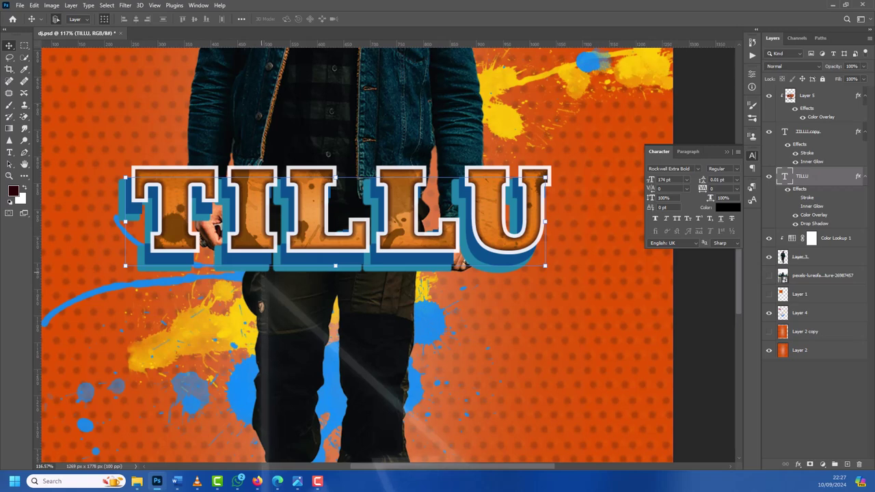
pyautogui.hotkey('alt', ']')
pyautogui.moveTo(255, 211)
pyautogui.mouseDown()
pyautogui.moveTo(278, 210)
pyautogui.moveTo(260, 212)
pyautogui.mouseUp()
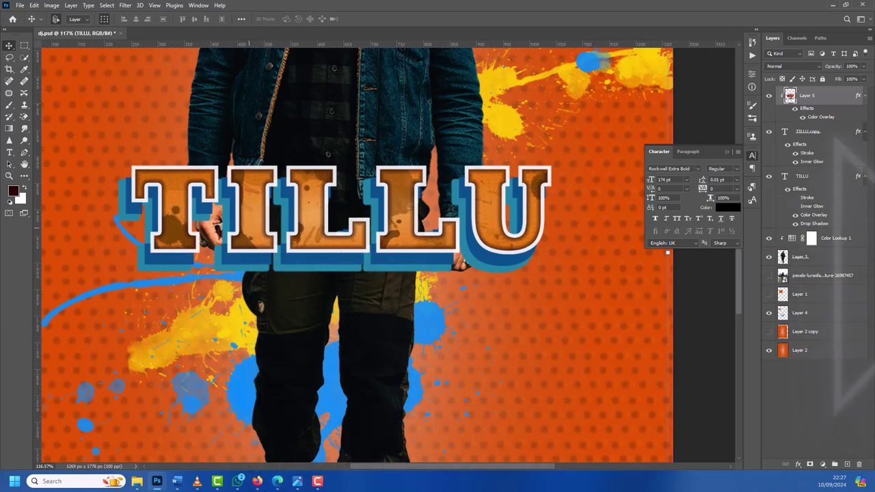
# Step: Nudge the TILLU text layer up five steps and right two steps
pyautogui.click(807, 131)
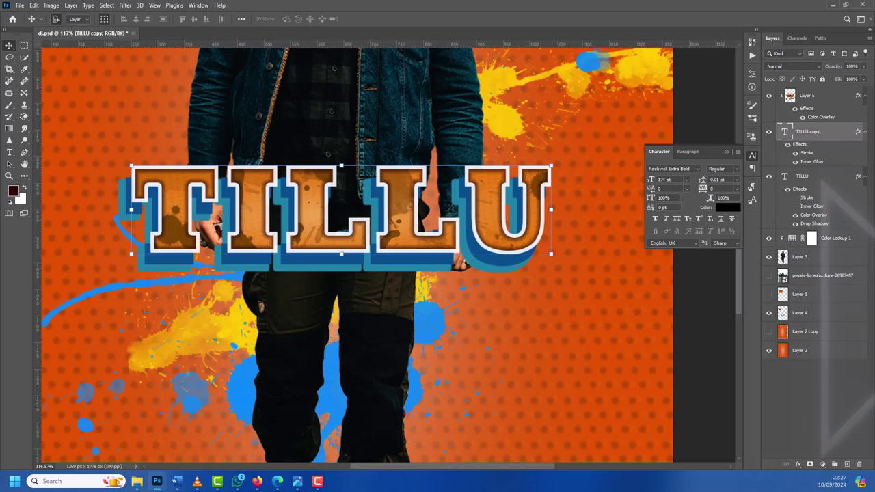
pyautogui.click(807, 175)
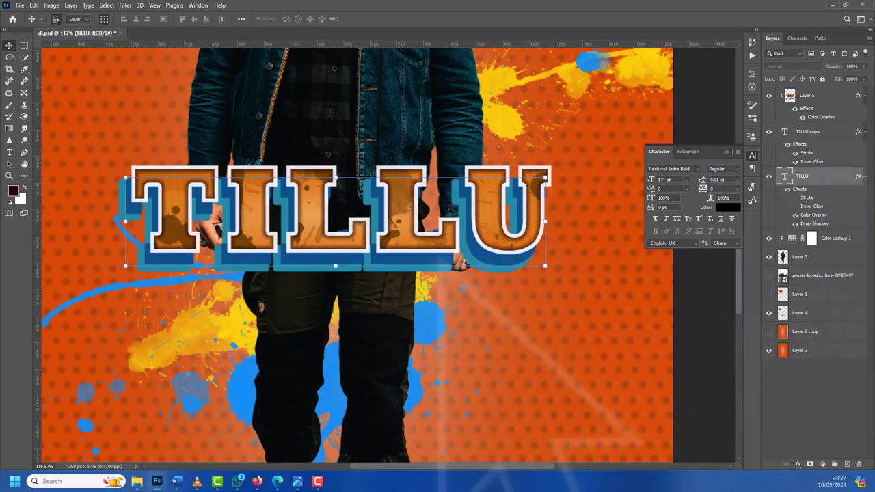
pyautogui.press('Up')
pyautogui.press('Up')
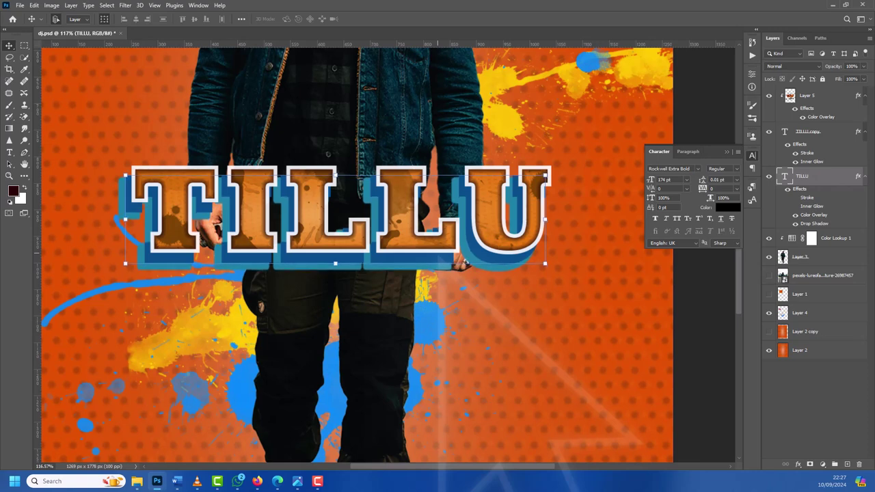
pyautogui.press('Up')
pyautogui.press('Up')
pyautogui.press('Right')
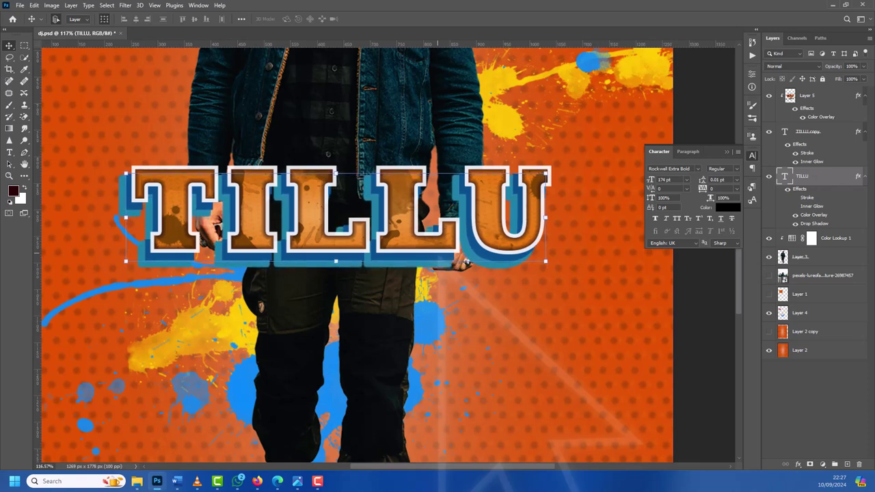
pyautogui.press('Right')
pyautogui.press('Right')
pyautogui.press('Up')
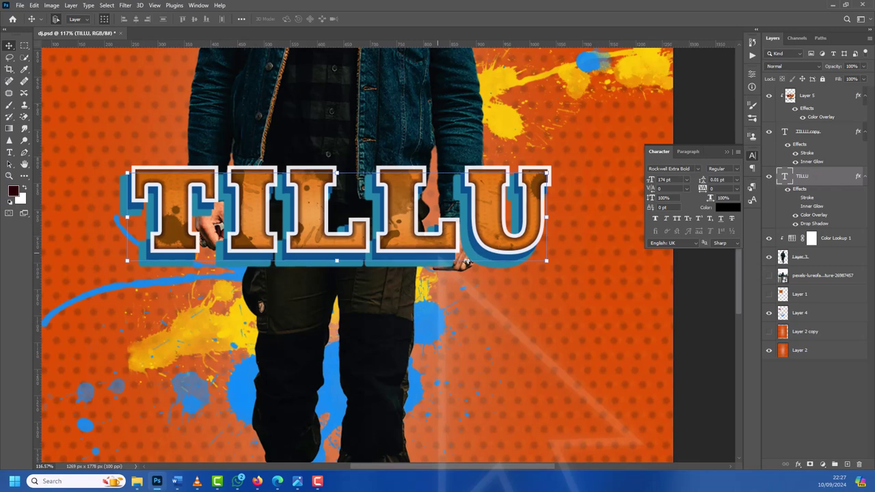
pyautogui.press('Up')
pyautogui.press('Up')
pyautogui.press('Up')
pyautogui.press('Up')
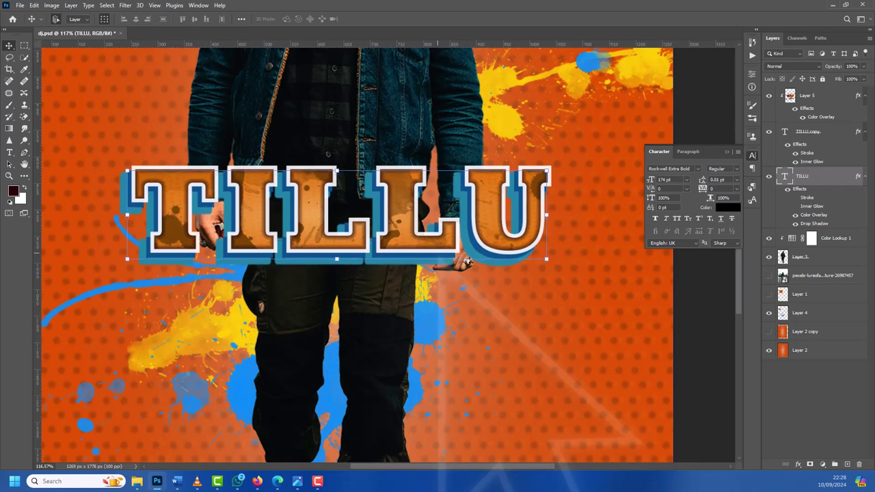
pyautogui.press('Up')
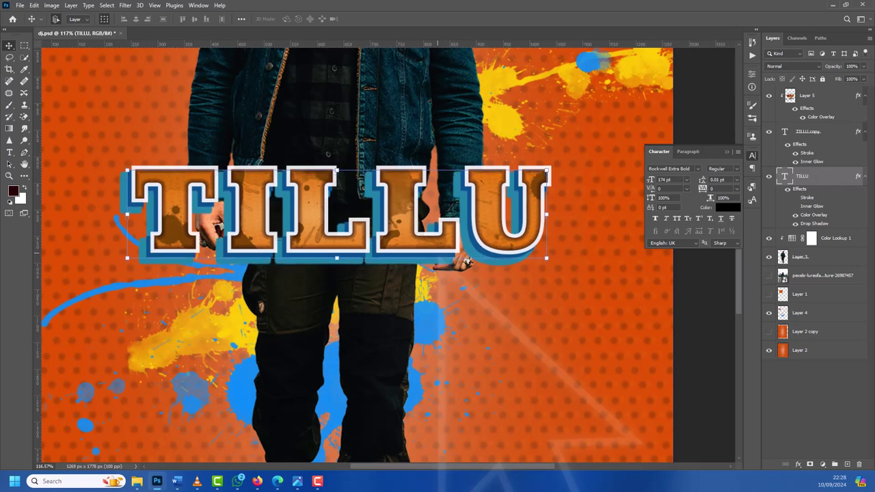
# Step: Zoom out to review the grunge-stained title and select the Type tool
pyautogui.scroll(-1, 446, 268)
pyautogui.scroll(-2, 446, 268)
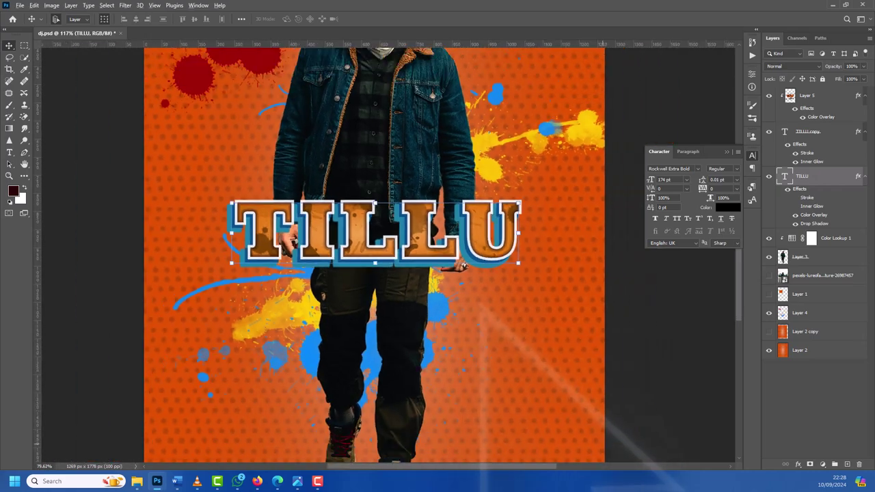
pyautogui.scroll(-1, 446, 268)
pyautogui.scroll(1, 445, 268)
pyautogui.scroll(1, 445, 268)
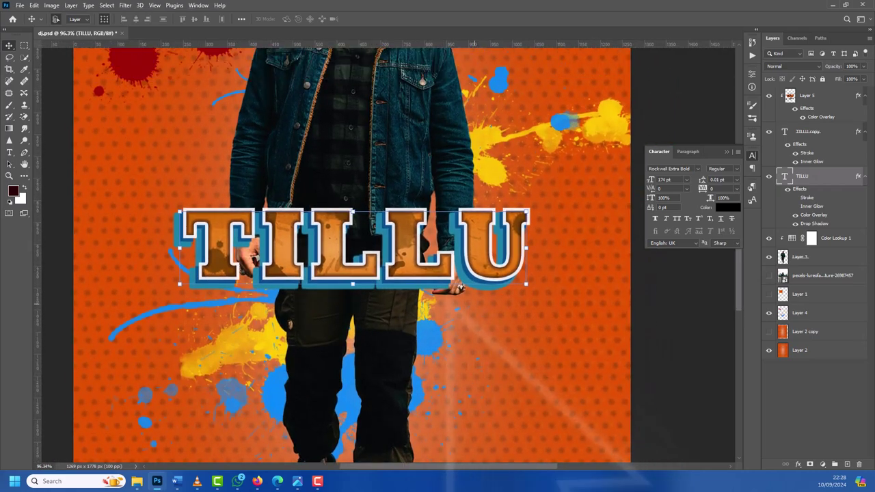
pyautogui.scroll(-1, 446, 268)
pyautogui.scroll(-1, 484, 239)
pyautogui.scroll(1, 484, 239)
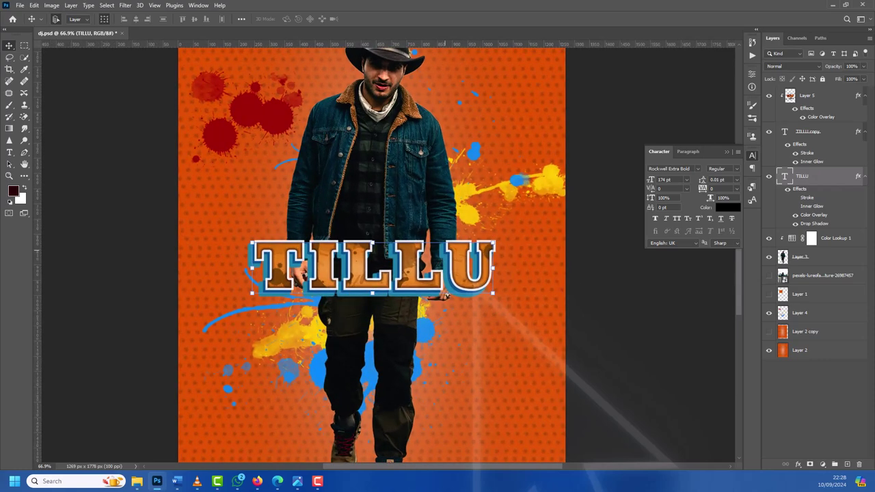
pyautogui.scroll(1, 484, 240)
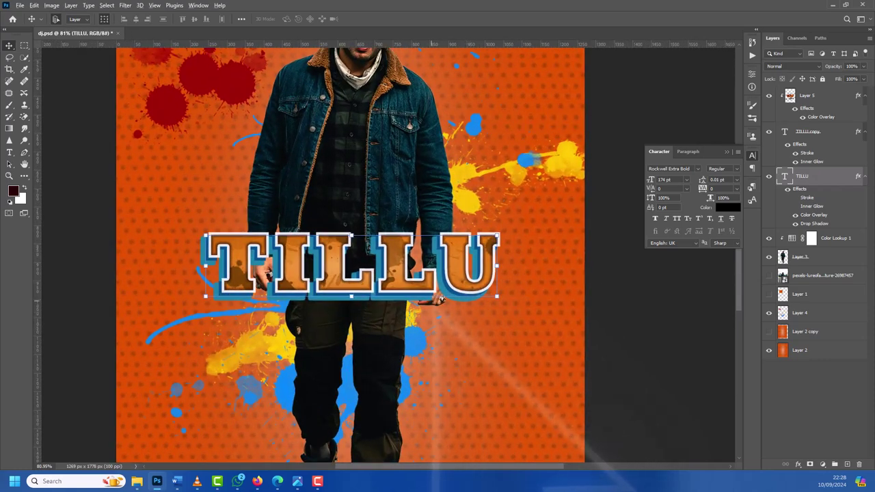
pyautogui.scroll(-1, 410, 266)
pyautogui.scroll(-1, 410, 267)
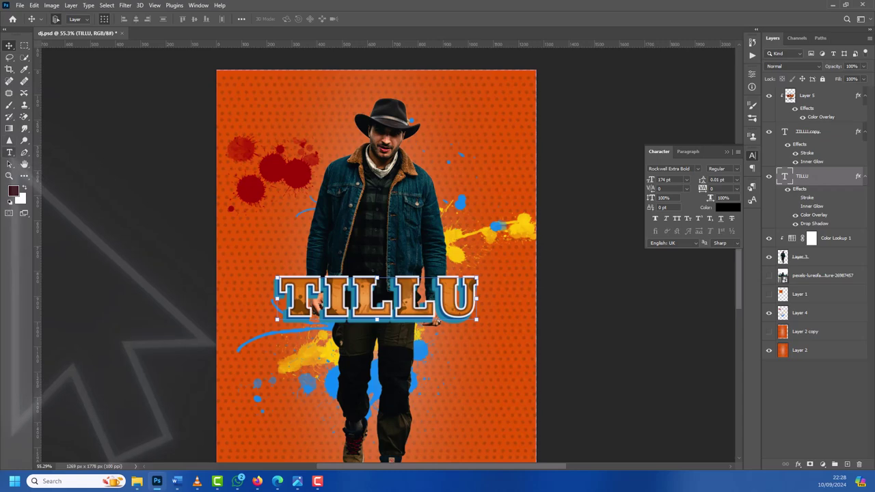
pyautogui.click(10, 152)
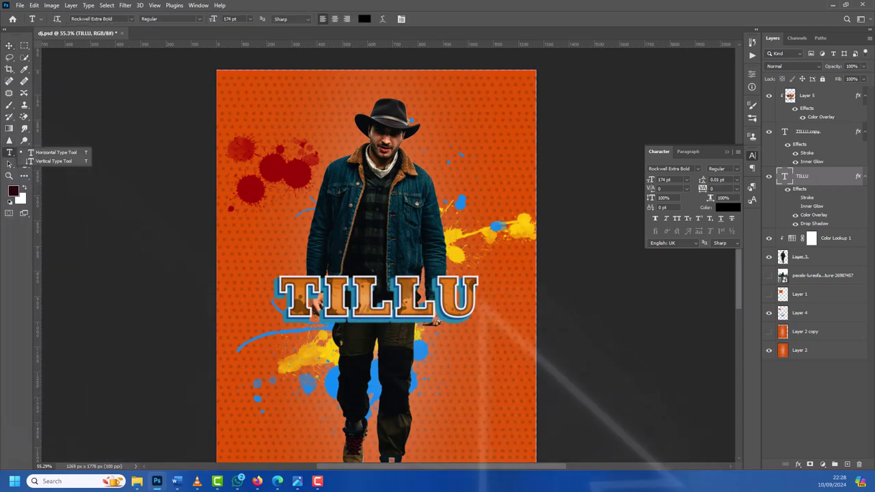
# Step: Edit the blue TILLU text to read (TILLU) and shift it left and slightly up
pyautogui.click(53, 152)
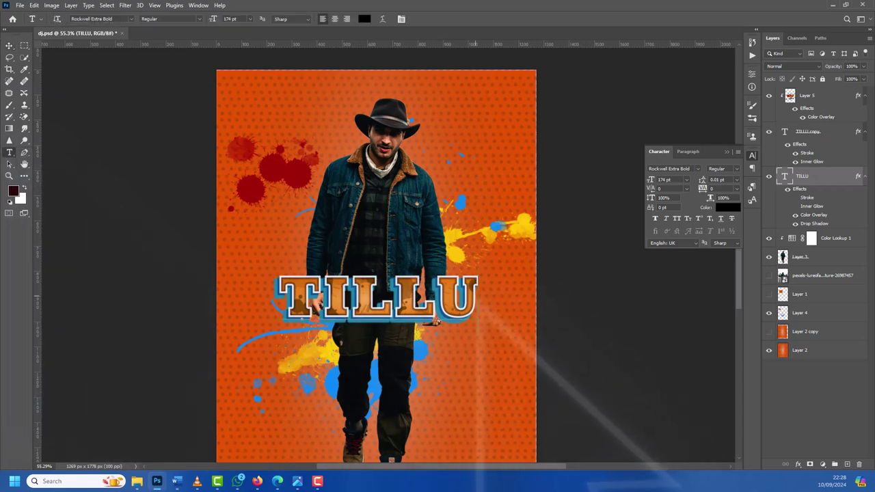
pyautogui.click(350, 296)
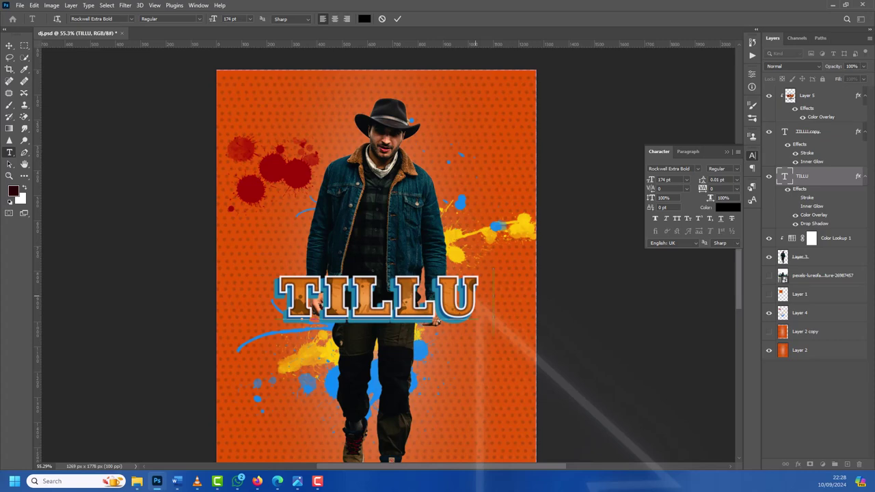
pyautogui.write('}')
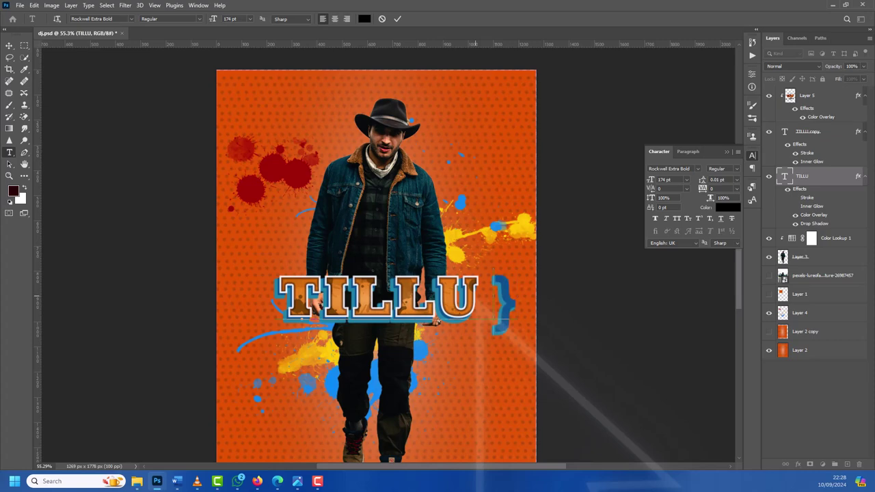
pyautogui.press('BackSpace')
pyautogui.write('1')
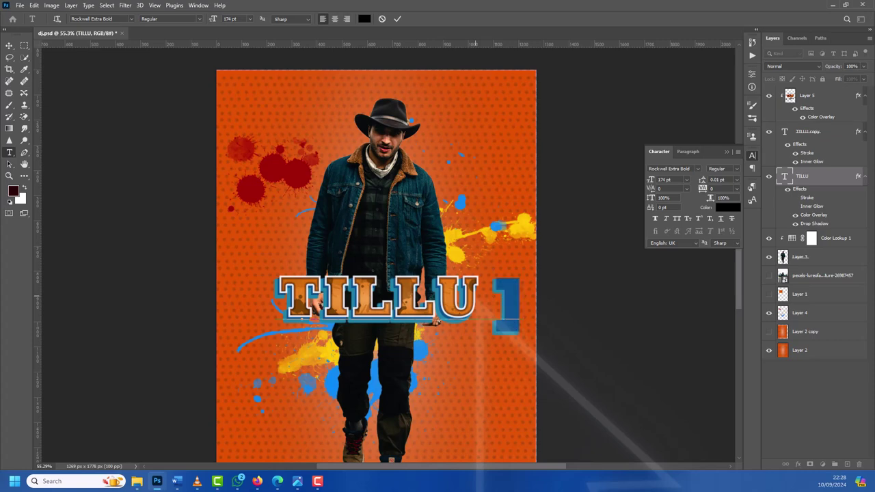
pyautogui.press('BackSpace')
pyautogui.write('0')
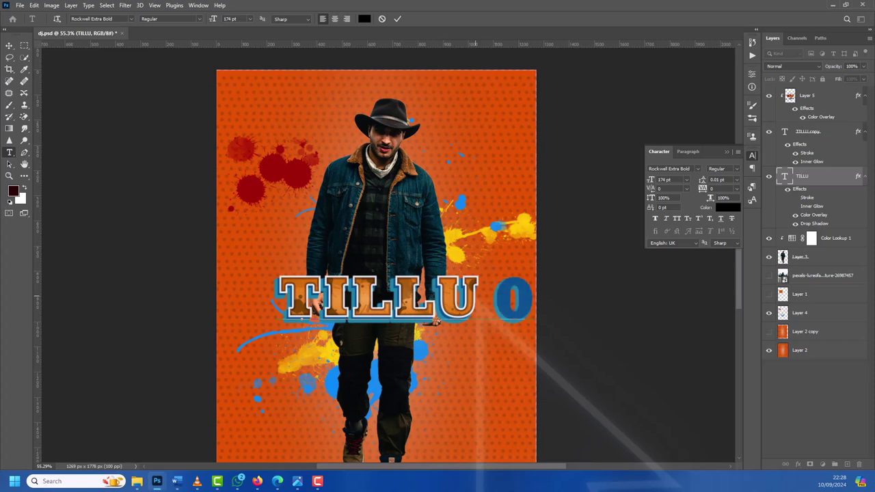
pyautogui.press('BackSpace')
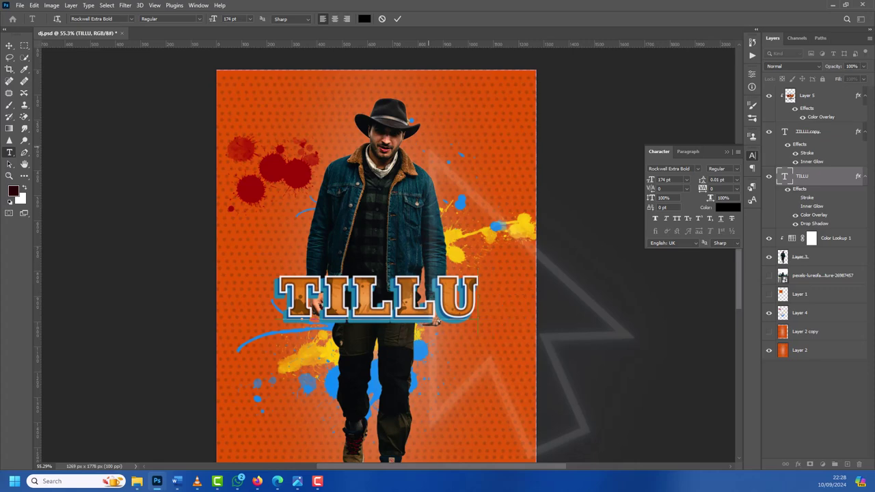
pyautogui.write('0')
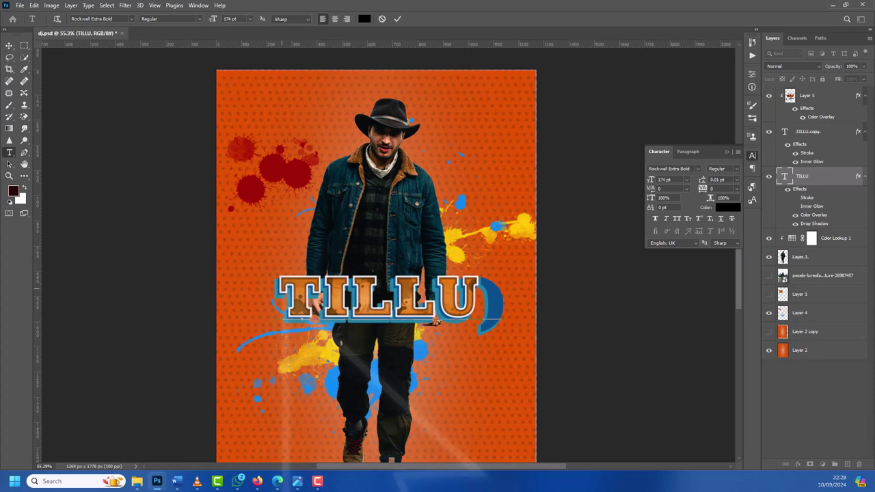
pyautogui.write('5')
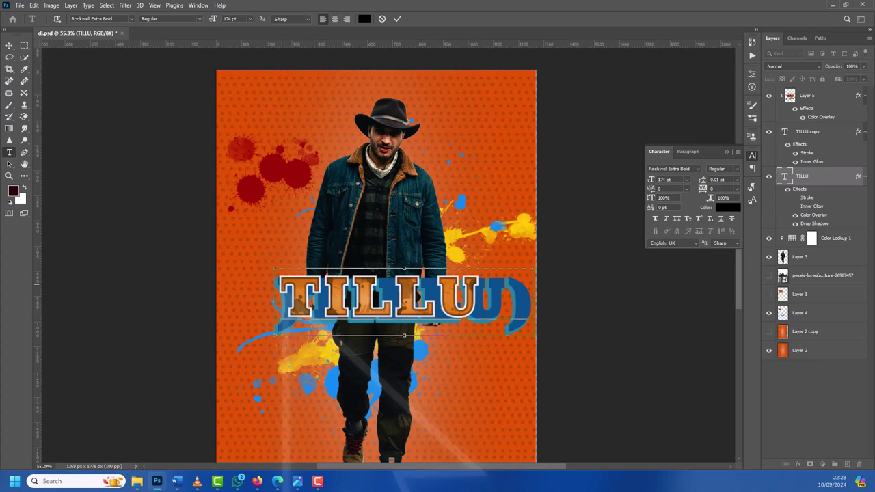
pyautogui.press('BackSpace')
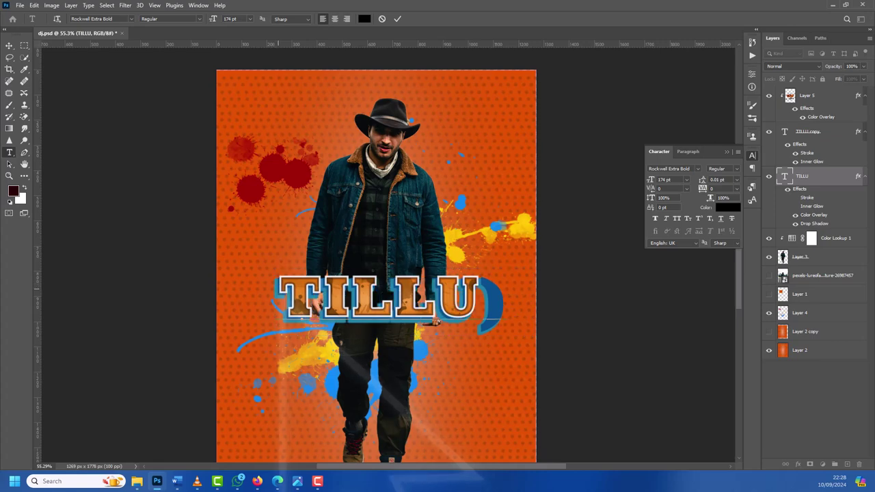
pyautogui.write('5')
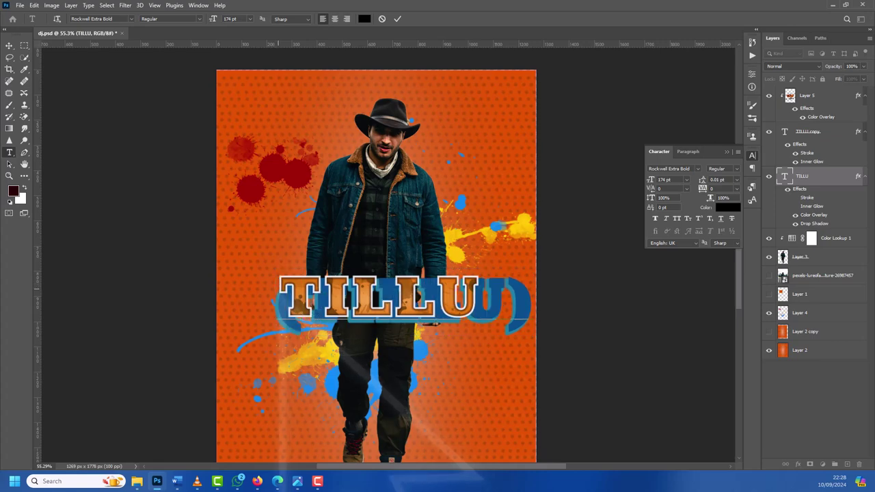
pyautogui.click(9, 45)
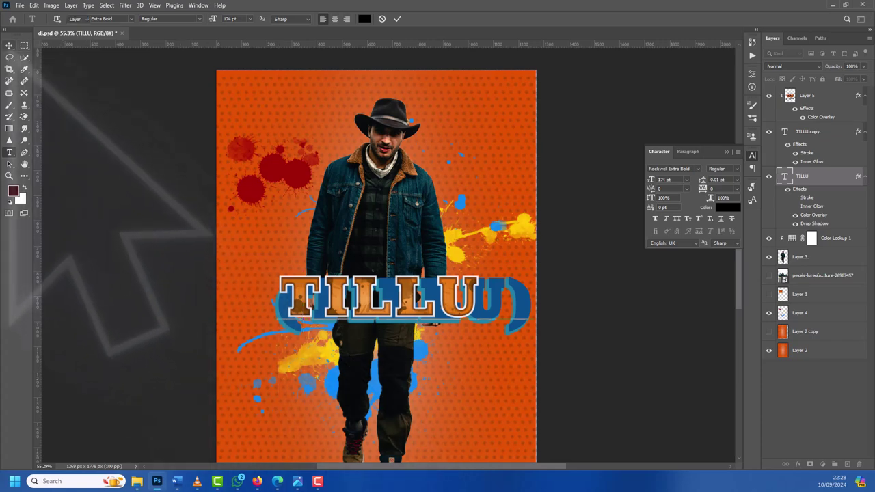
pyautogui.moveTo(508, 286); pyautogui.dragTo(476, 282)
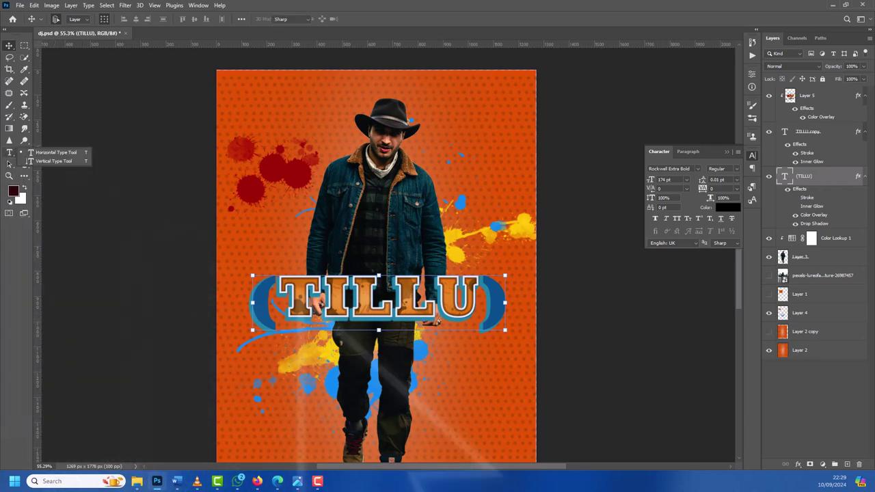
# Step: Make the TILLU copy layer read (TILLU) too, then move Layer 5 over it
pyautogui.click(10, 152)
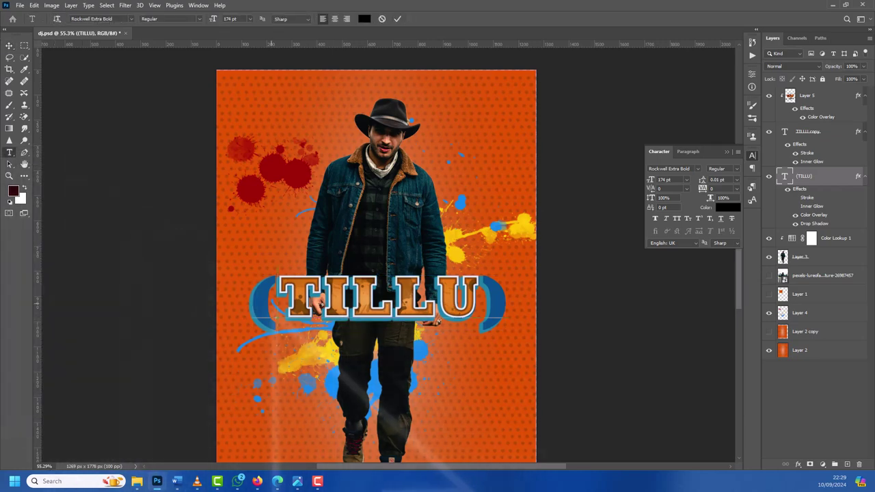
pyautogui.click(438, 322)
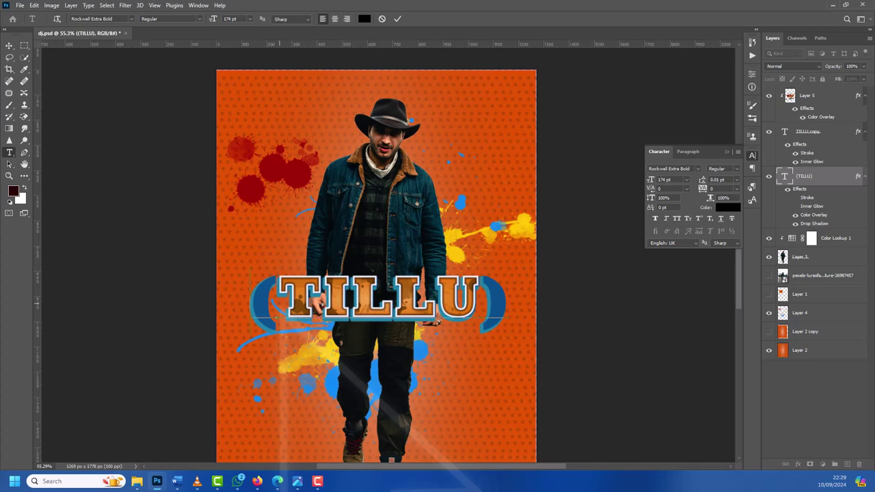
pyautogui.hotkey('ctrl', 'a')
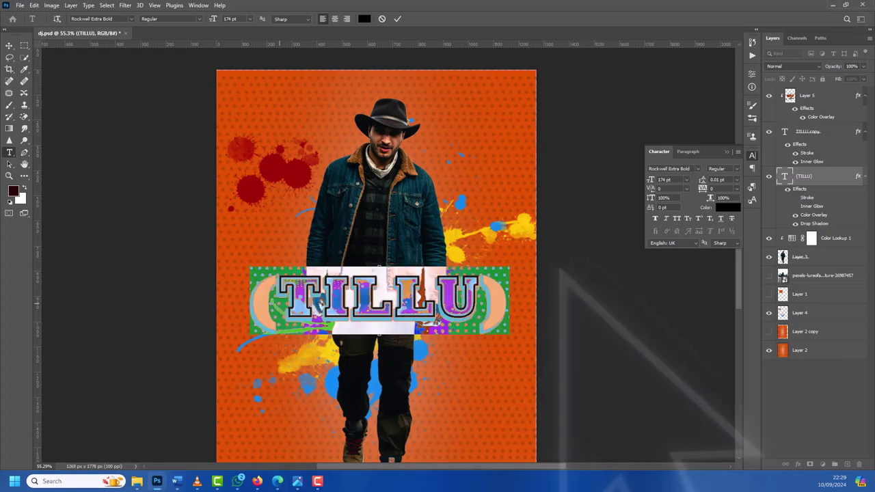
pyautogui.hotkey('ctrl', 'h')
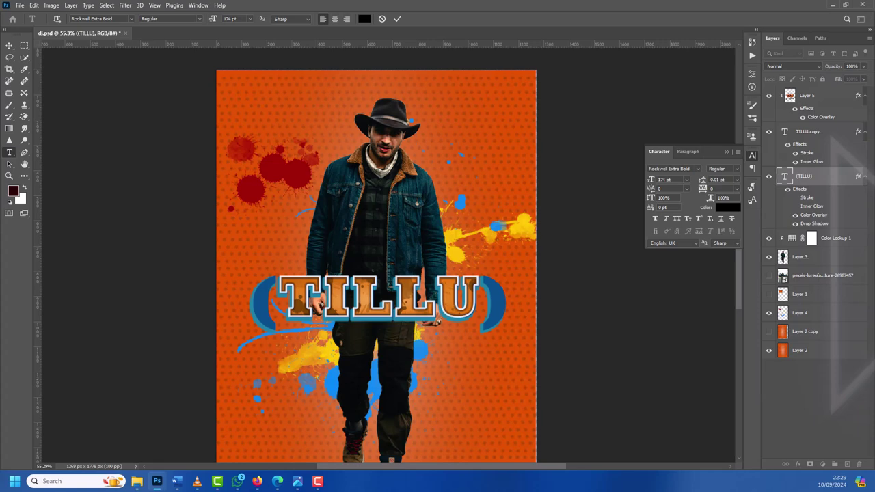
pyautogui.hotkey('alt', ']')
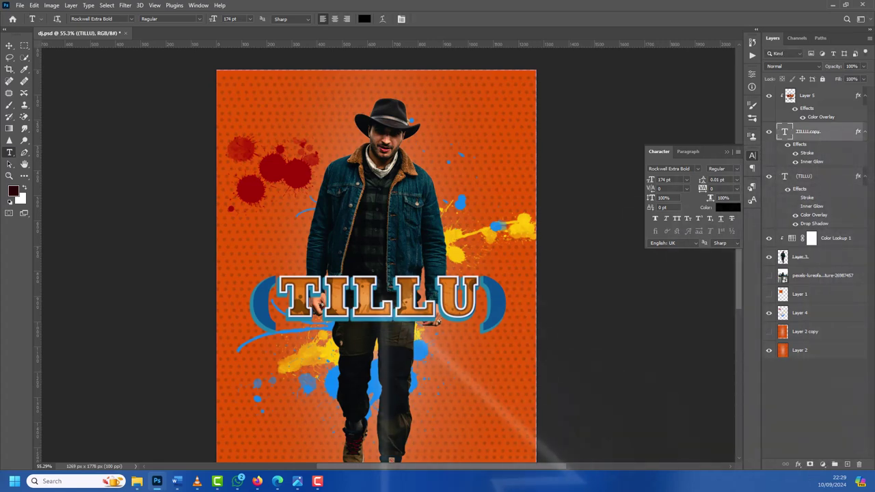
pyautogui.doubleClick(393, 301)
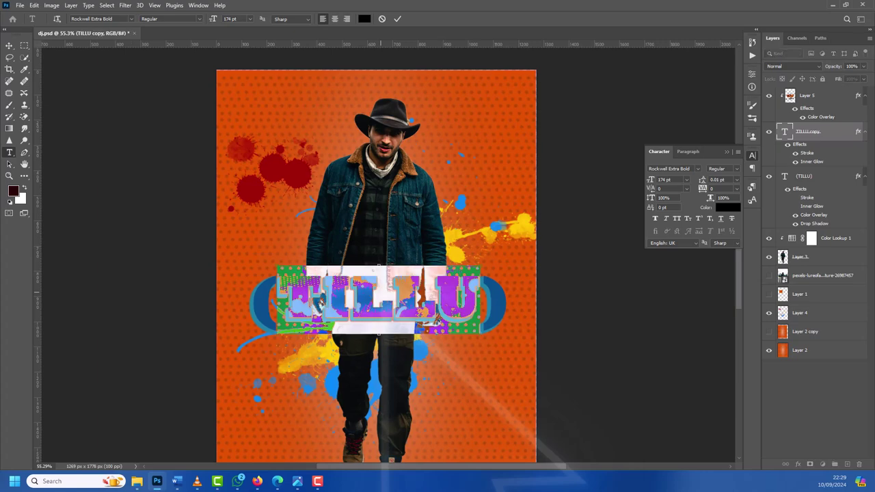
pyautogui.click(379, 333)
pyautogui.moveTo(533, 301); pyautogui.dragTo(437, 322)
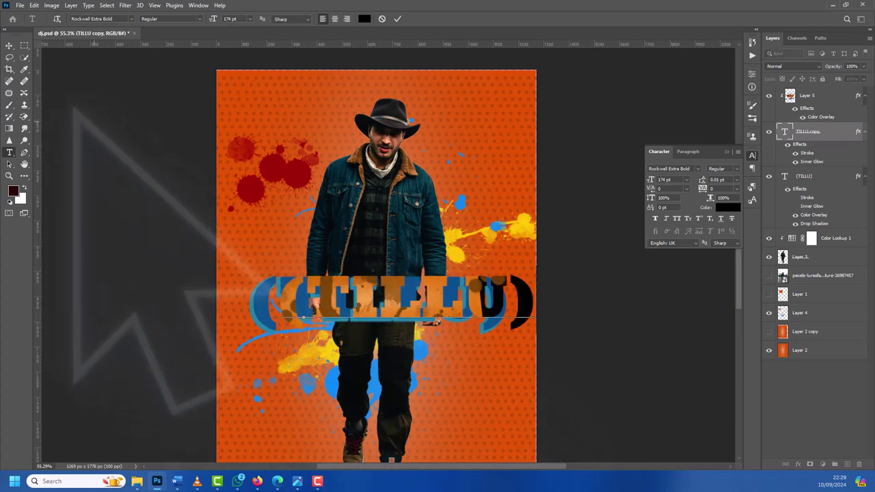
pyautogui.click(9, 45)
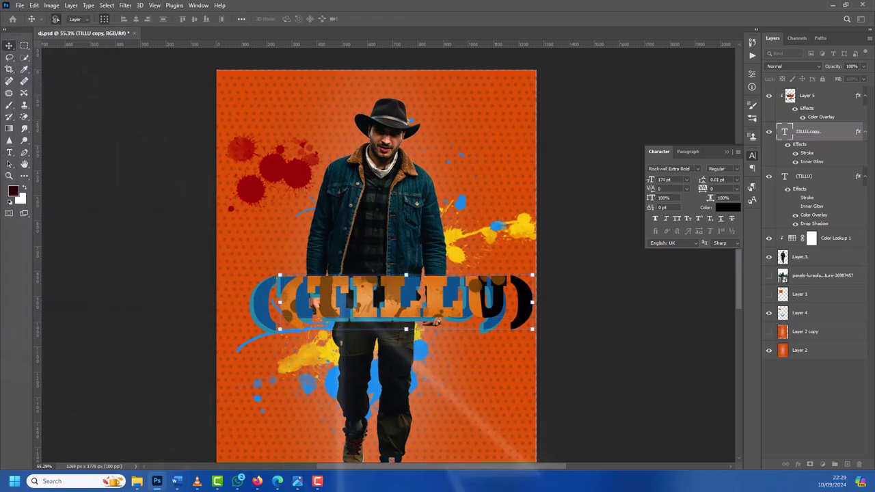
pyautogui.moveTo(359, 284)
pyautogui.mouseDown()
pyautogui.moveTo(321, 274)
pyautogui.moveTo(376, 275)
pyautogui.mouseUp()
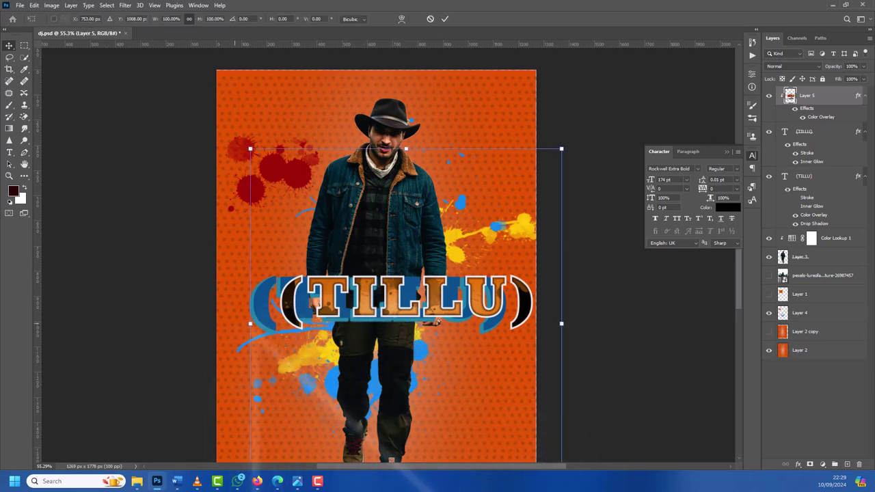
# Step: Enlarge the texture layer to about 119% by dragging its corner and side
pyautogui.hotkey('ctrl', 't')
pyautogui.moveTo(251, 148); pyautogui.dragTo(221, 133)
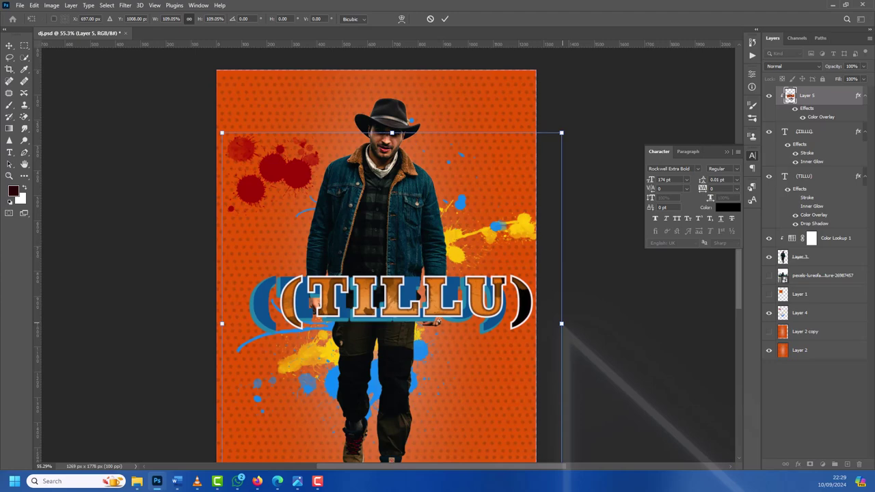
pyautogui.moveTo(561, 323); pyautogui.dragTo(594, 323)
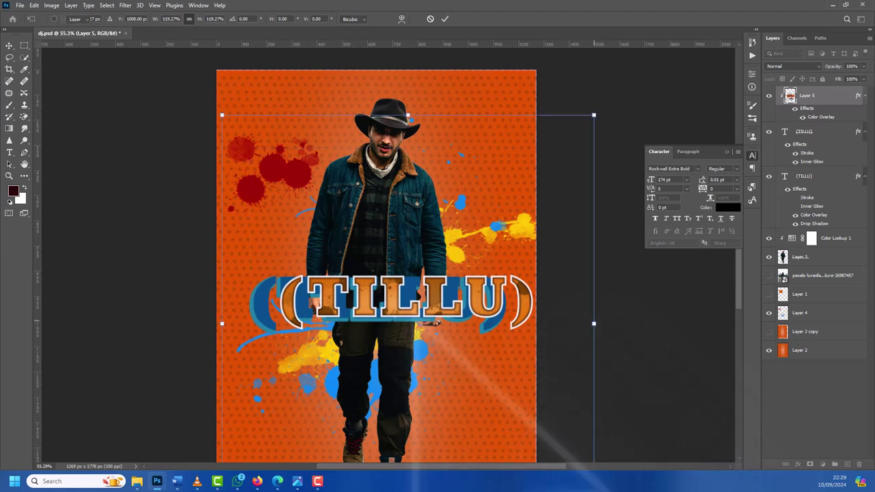
pyautogui.press('Return')
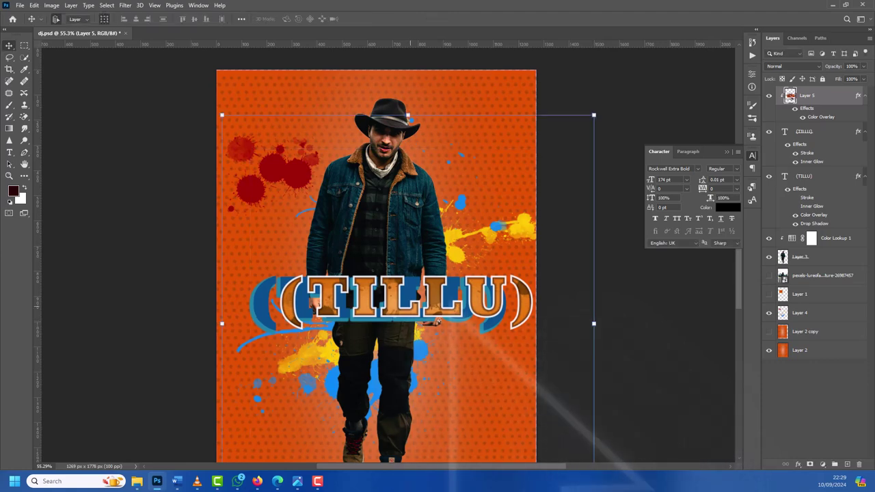
# Step: Move the texture layer about 21 px down over the (TILLU) title
pyautogui.click(438, 322)
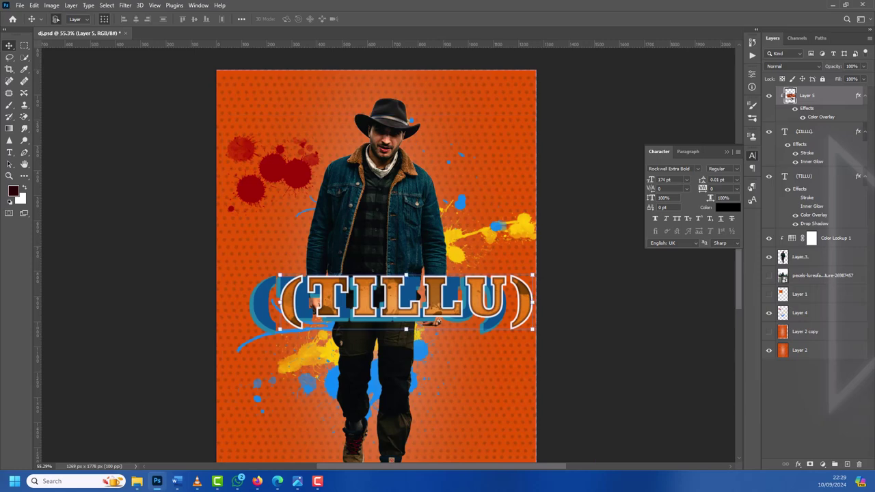
pyautogui.hotkey('alt', '[')
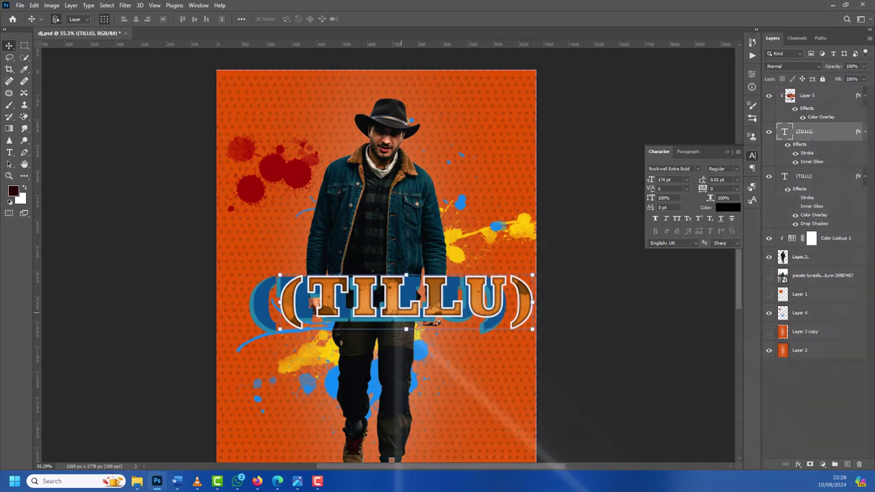
pyautogui.hotkey('alt', ']')
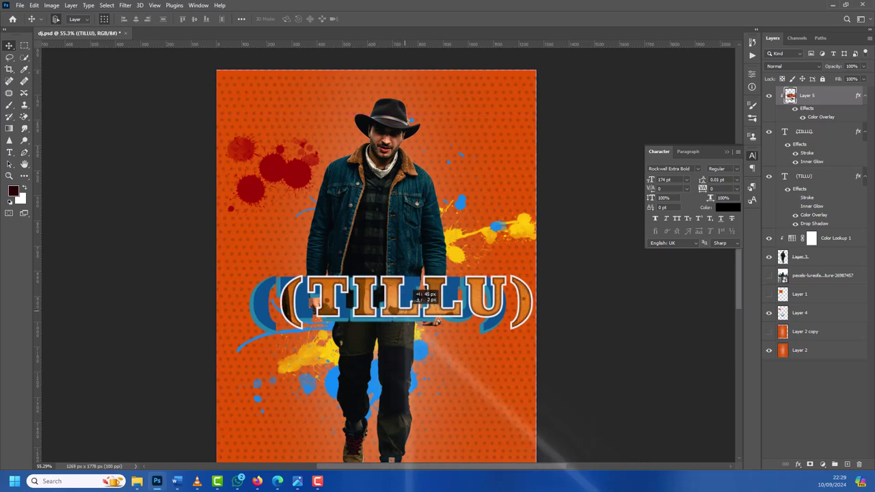
pyautogui.hotkey('alt', '[')
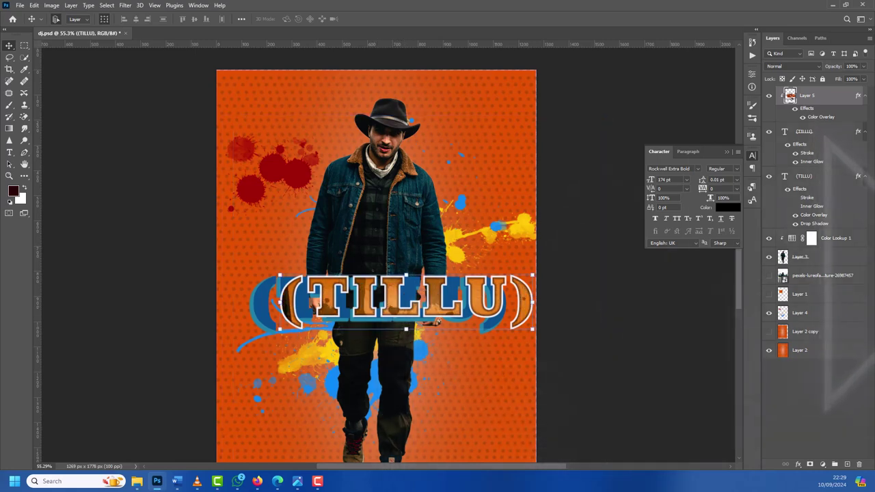
pyautogui.hotkey('alt', ']')
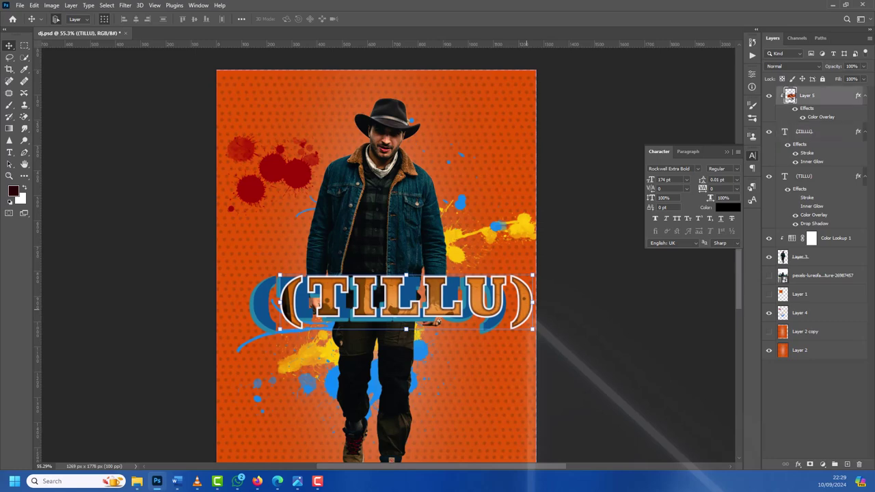
pyautogui.moveTo(532, 292); pyautogui.dragTo(538, 298)
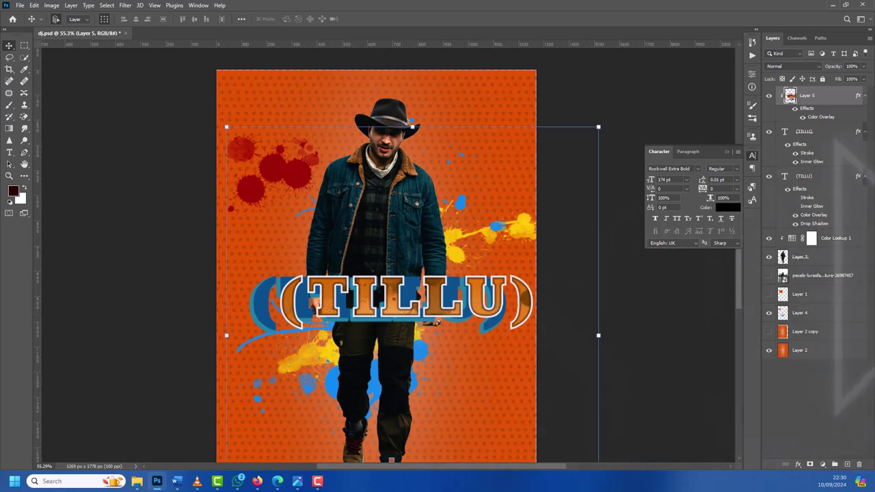
# Step: Shift the outlined (TILLU) copy layer left until its outline matches the orange textured letters
pyautogui.click(438, 321)
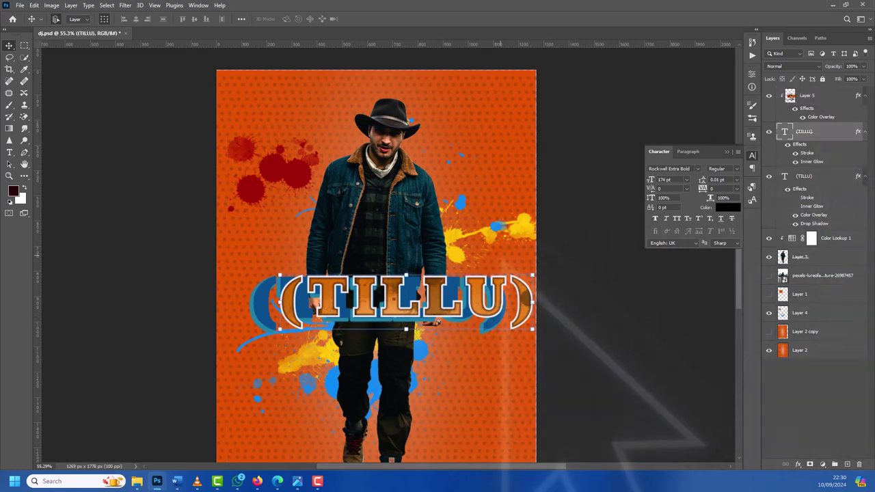
pyautogui.press('Left')
pyautogui.press('Left')
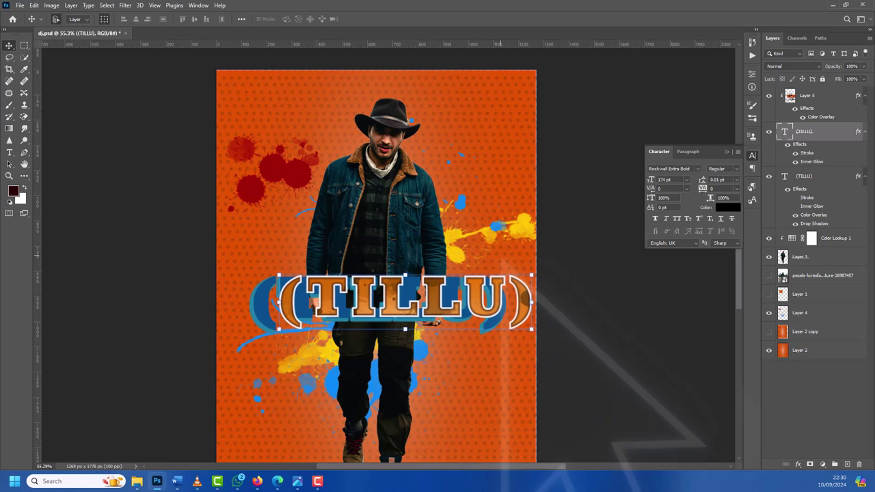
pyautogui.press('Left')
pyautogui.press('Left')
pyautogui.press('Left')
pyautogui.press('Left')
pyautogui.press('Left')
pyautogui.press('Left')
pyautogui.press('Left')
pyautogui.press('Left')
pyautogui.press('Left')
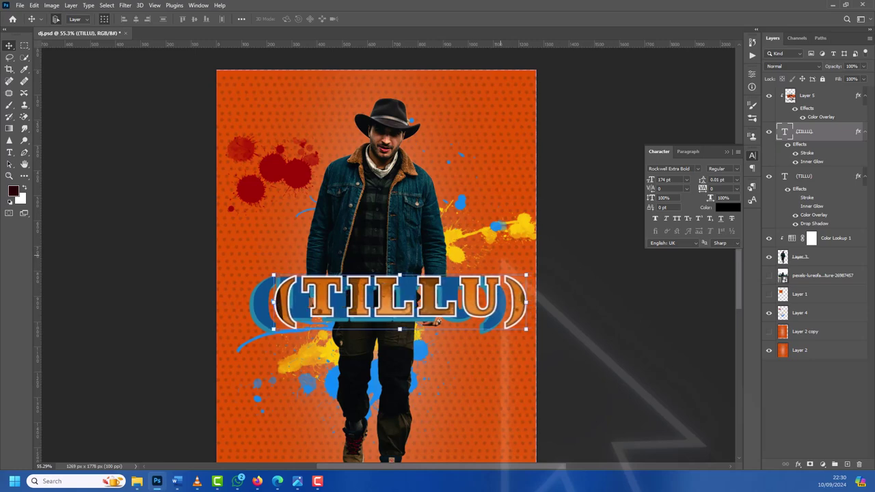
pyautogui.press('Left')
pyautogui.press('Left')
pyautogui.press('Left')
pyautogui.press('Left')
pyautogui.press('Left')
pyautogui.press('Left')
pyautogui.press('Left')
pyautogui.press('Left')
pyautogui.press('Left')
pyautogui.press('Left')
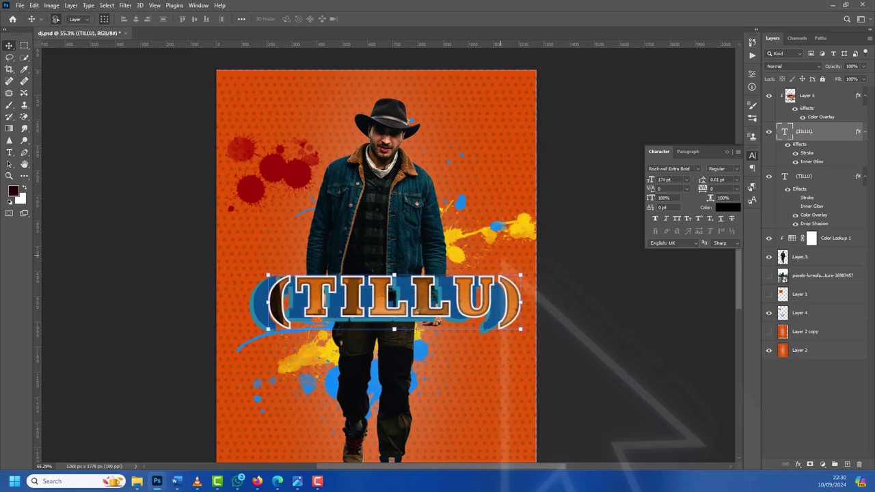
pyautogui.press('Left')
pyautogui.press('Left')
pyautogui.press('Left')
pyautogui.press('Left')
pyautogui.press('Left')
pyautogui.press('Left')
pyautogui.press('Left')
pyautogui.press('Left')
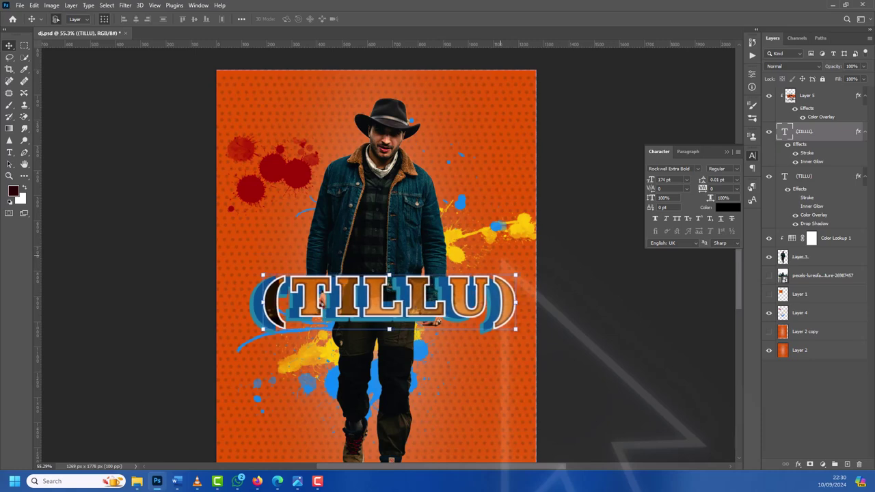
pyautogui.press('Left')
pyautogui.press('Left')
pyautogui.press('Left')
pyautogui.press('Left')
pyautogui.press('Left')
pyautogui.press('Left')
pyautogui.press('Left')
pyautogui.press('Left')
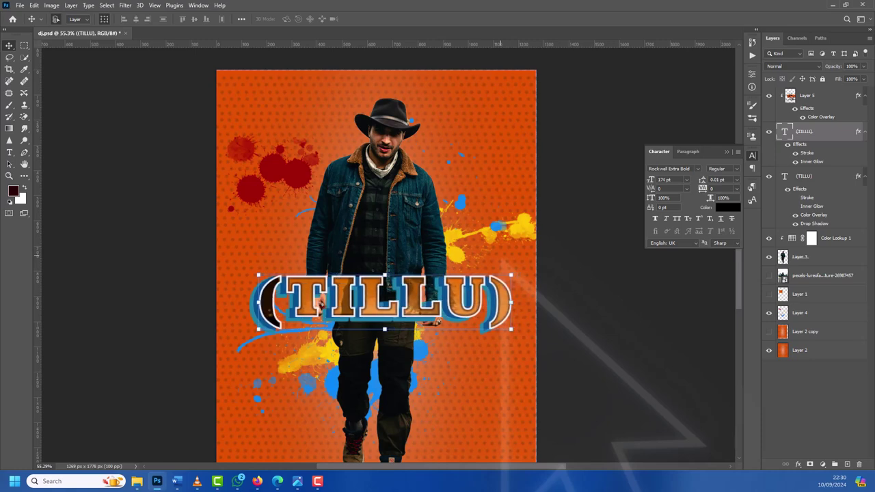
pyautogui.press('Left')
pyautogui.press('Left')
pyautogui.press('Left')
pyautogui.press('Left')
pyautogui.press('Left')
pyautogui.press('Left')
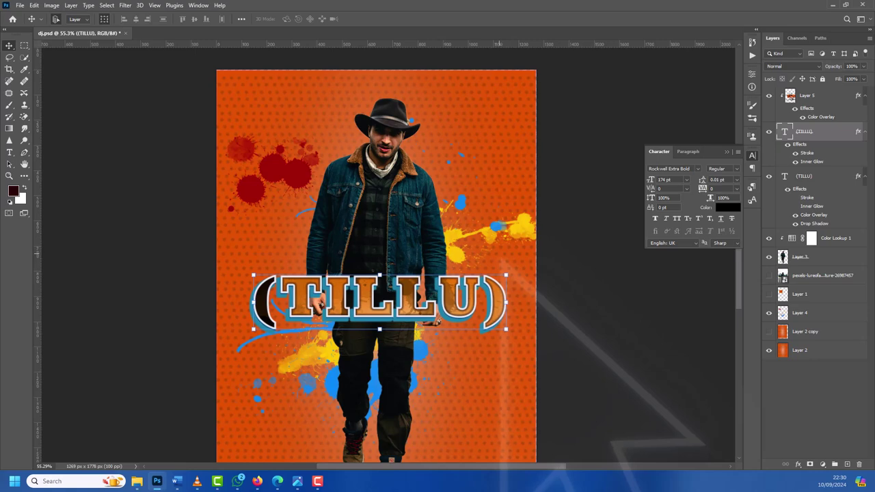
pyautogui.press('Left')
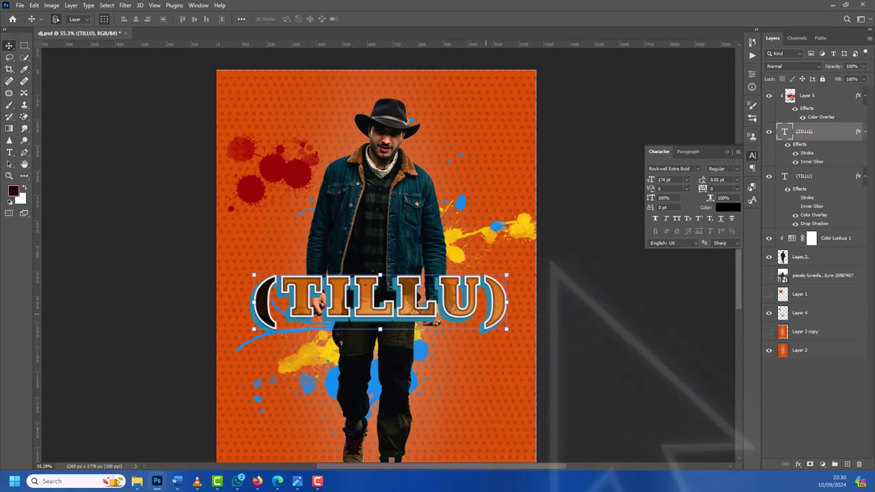
pyautogui.press('Left')
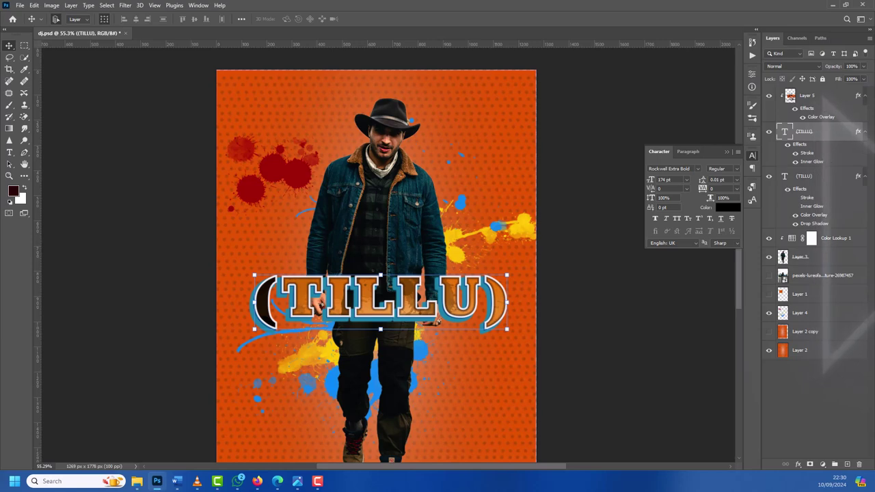
# Step: Drag the Layer 5 texture slightly left over the title, ending with Layer 5 selected
pyautogui.click(791, 96)
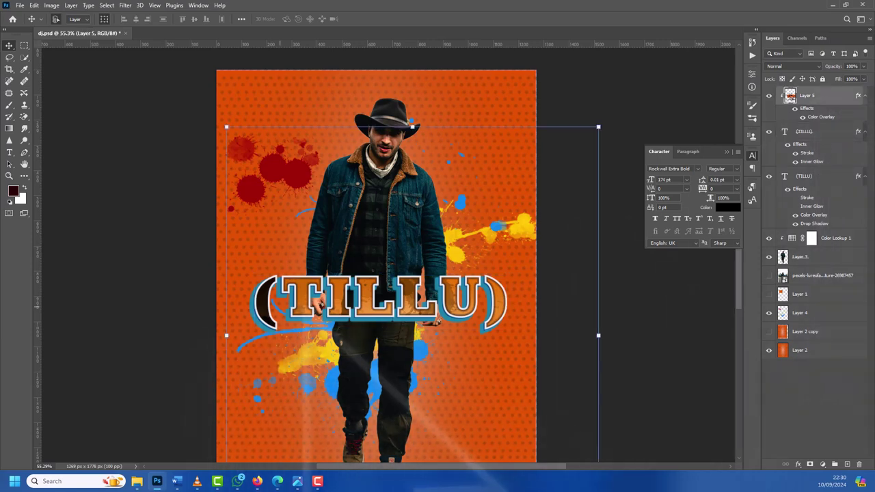
pyautogui.moveTo(328, 290); pyautogui.dragTo(283, 281)
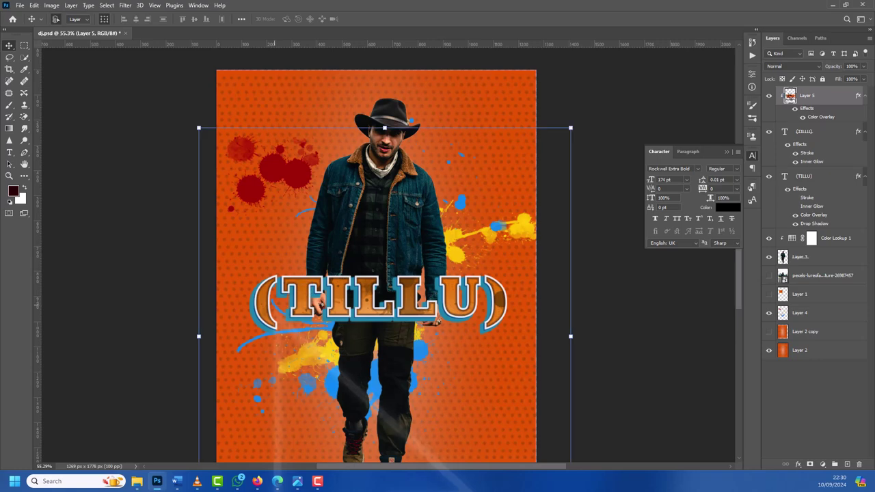
pyautogui.click(807, 350)
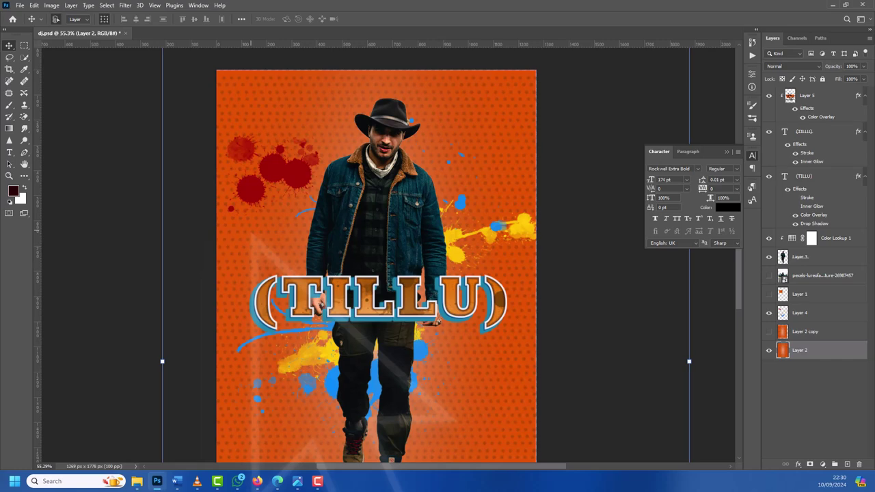
pyautogui.click(803, 96)
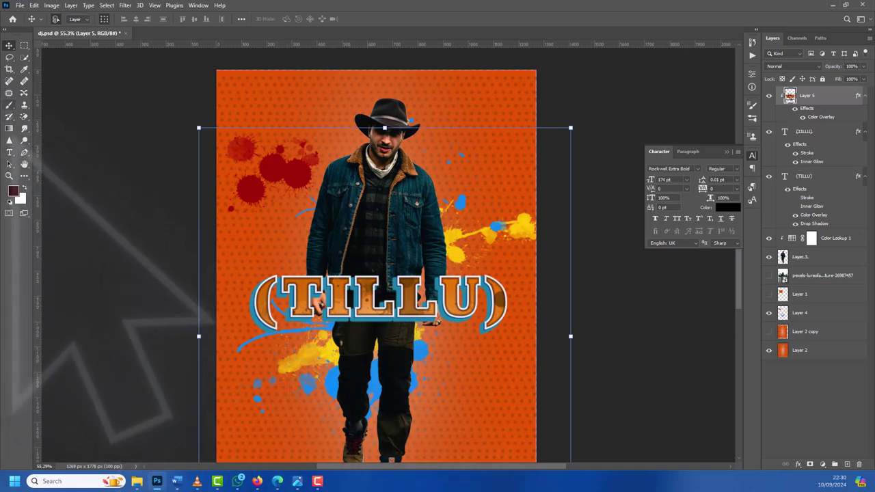
pyautogui.press('t')
pyautogui.click(265, 301)
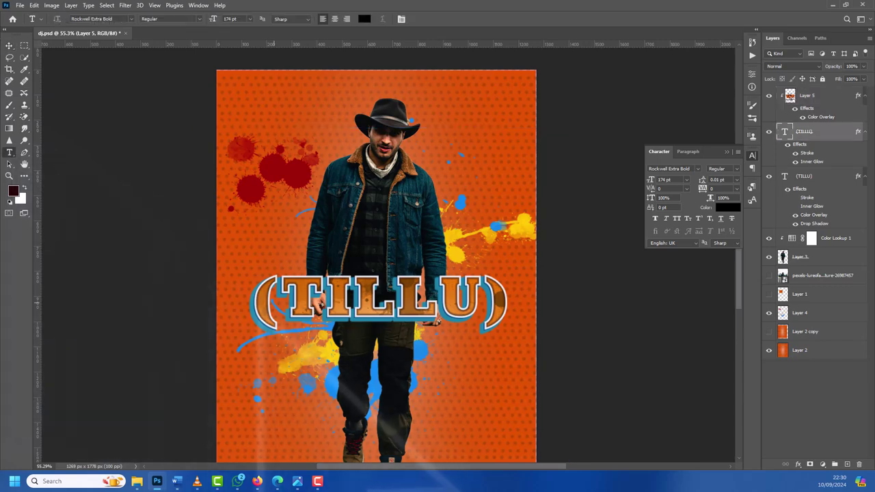
pyautogui.press('Return')
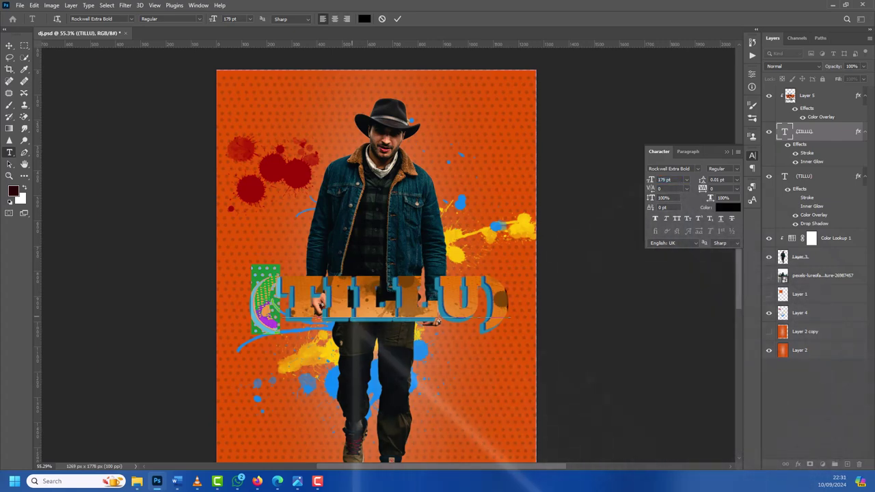
pyautogui.click(354, 300)
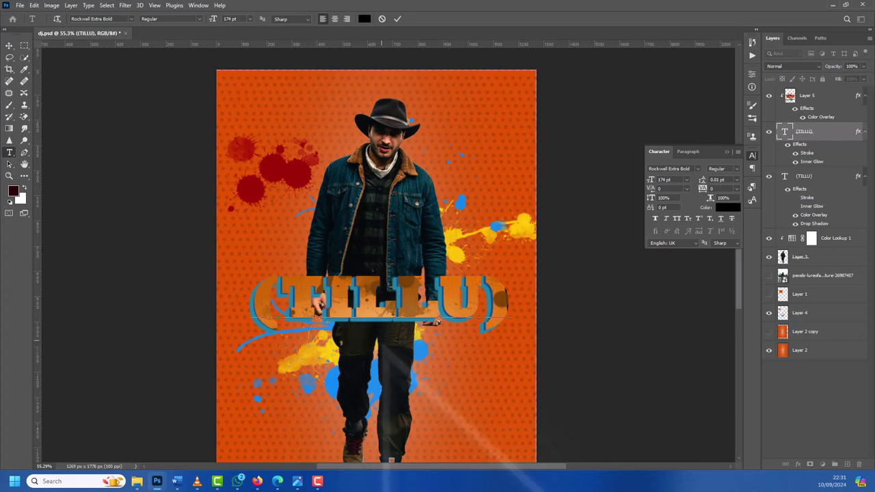
pyautogui.hotkey('shift', 'End')
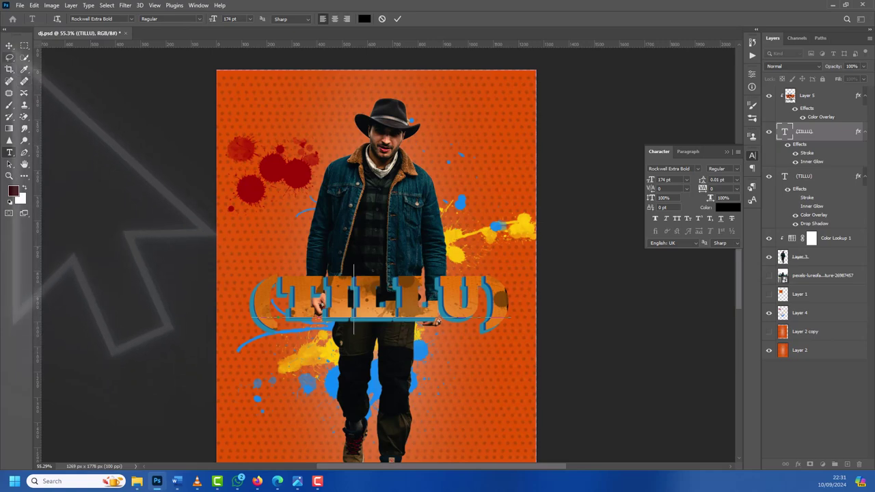
pyautogui.click(9, 45)
pyautogui.hotkey('alt', ',')
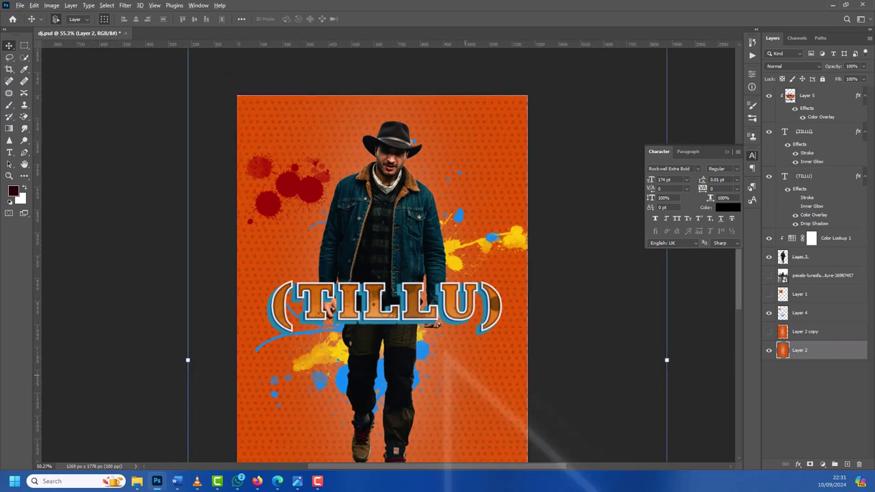
pyautogui.scroll(-1, 444, 352)
pyautogui.scroll(-1, 444, 352)
pyautogui.scroll(1, 458, 346)
pyautogui.scroll(1, 458, 347)
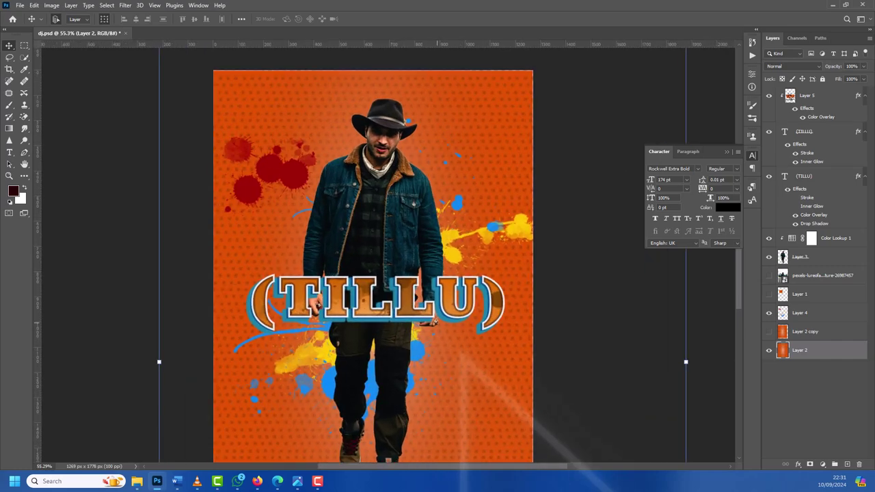
pyautogui.scroll(1, 458, 347)
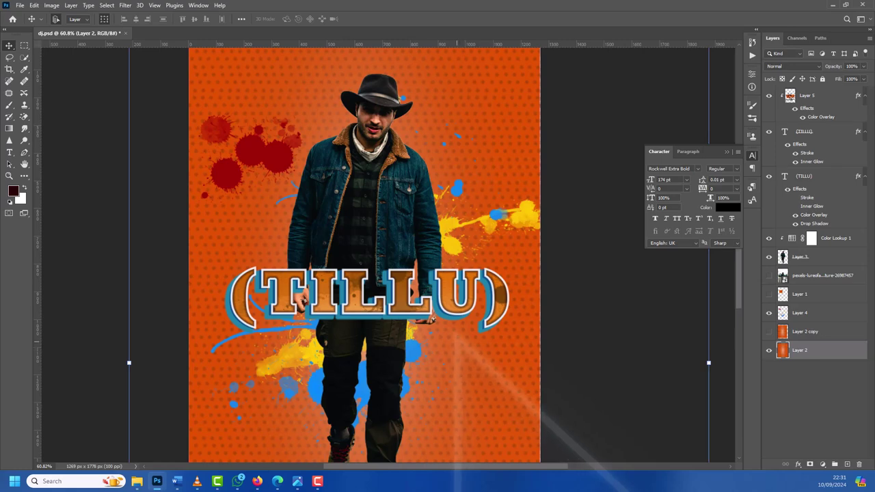
pyautogui.hotkey('alt', '.')
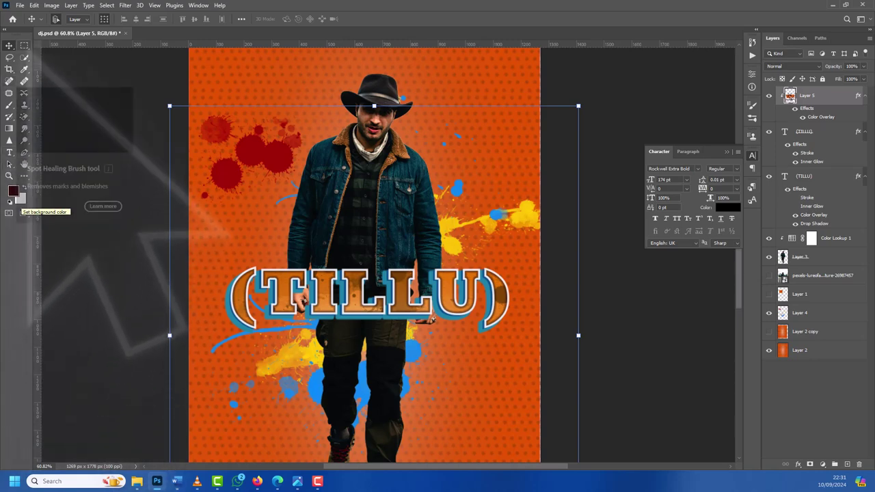
# Step: Draw a rectangular marquee selection around the TILLU letters
pyautogui.click(23, 45)
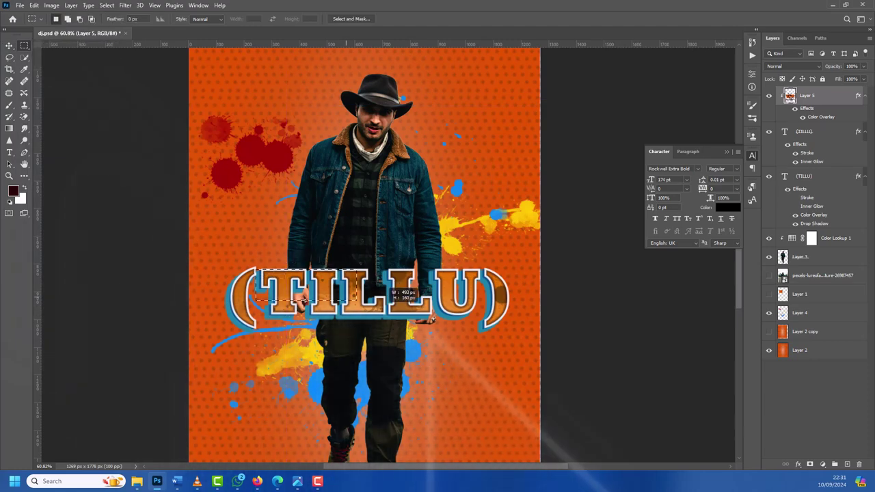
pyautogui.moveTo(257, 269); pyautogui.dragTo(483, 324)
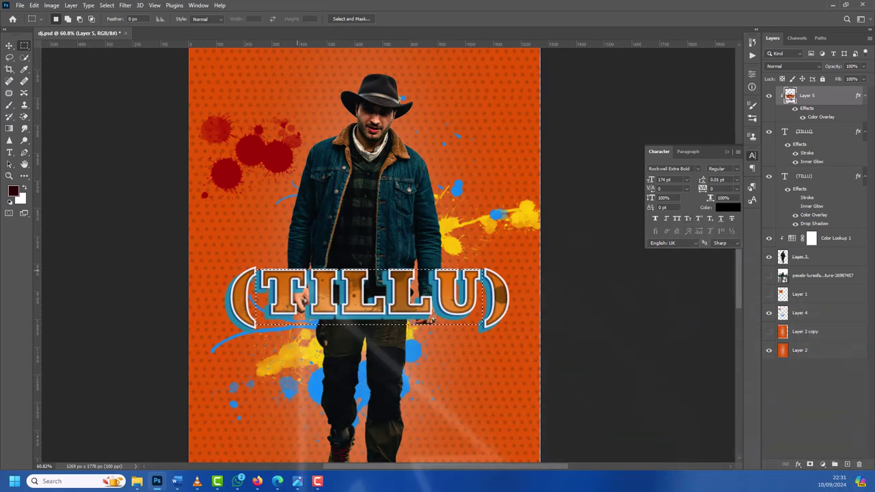
pyautogui.hotkey('ctrl', 'd')
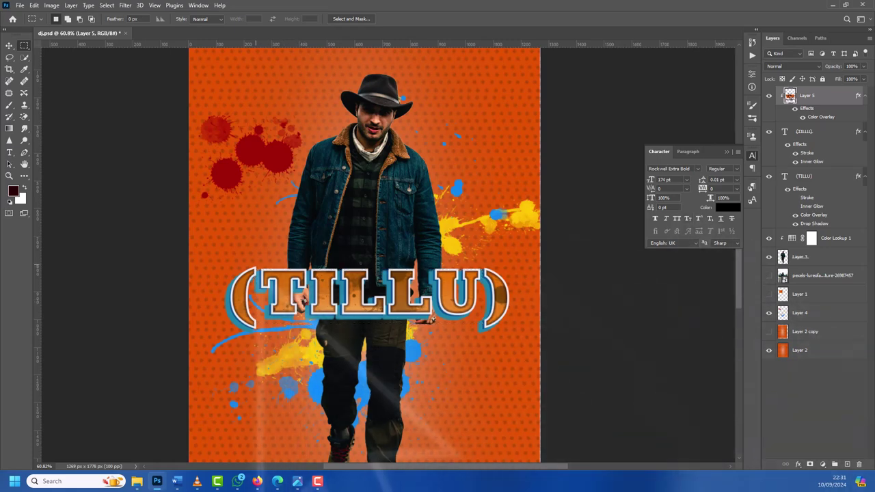
pyautogui.moveTo(255, 267); pyautogui.dragTo(488, 321)
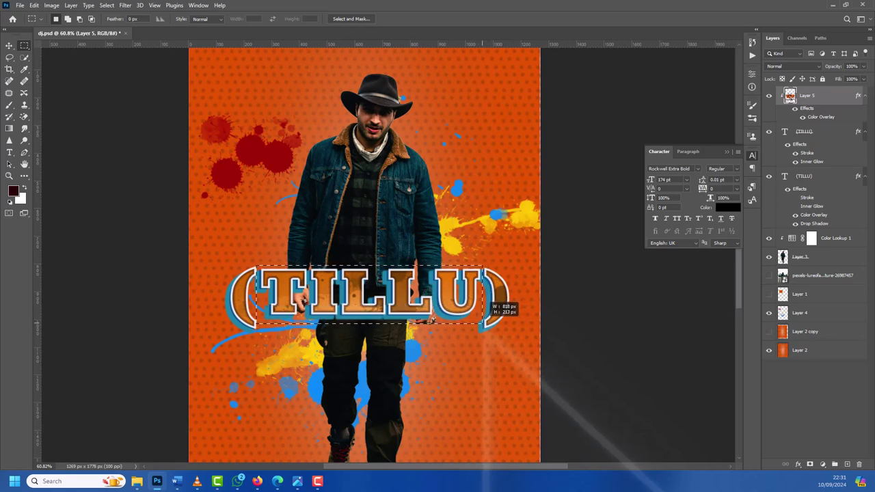
pyautogui.moveTo(483, 321); pyautogui.dragTo(483, 331)
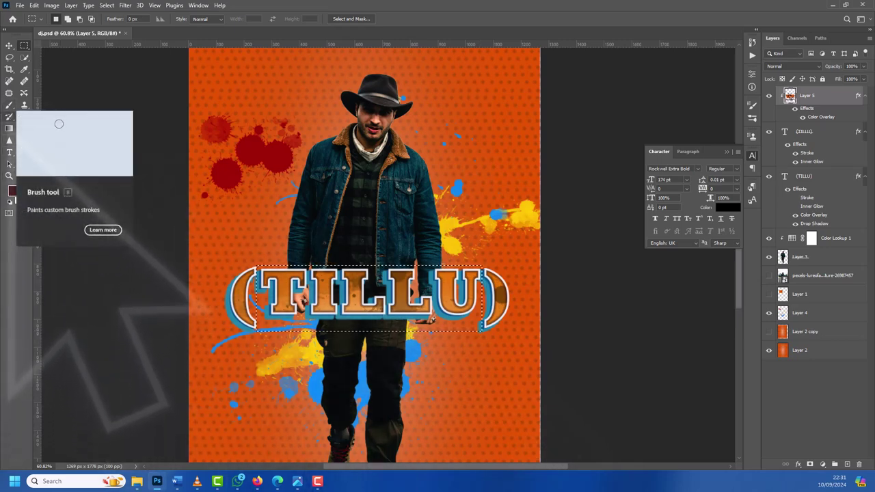
# Step: Switch to the Brush tool and set the foreground colour to dark teal 024963
pyautogui.click(9, 128)
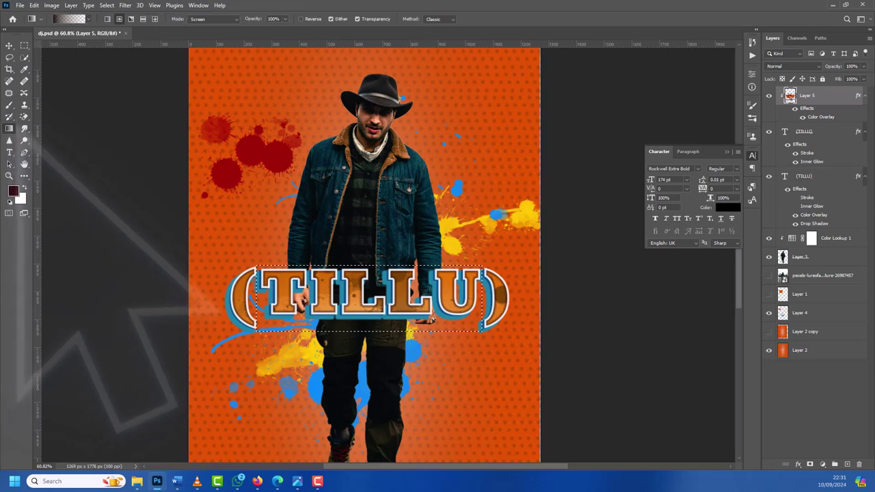
pyautogui.click(9, 104)
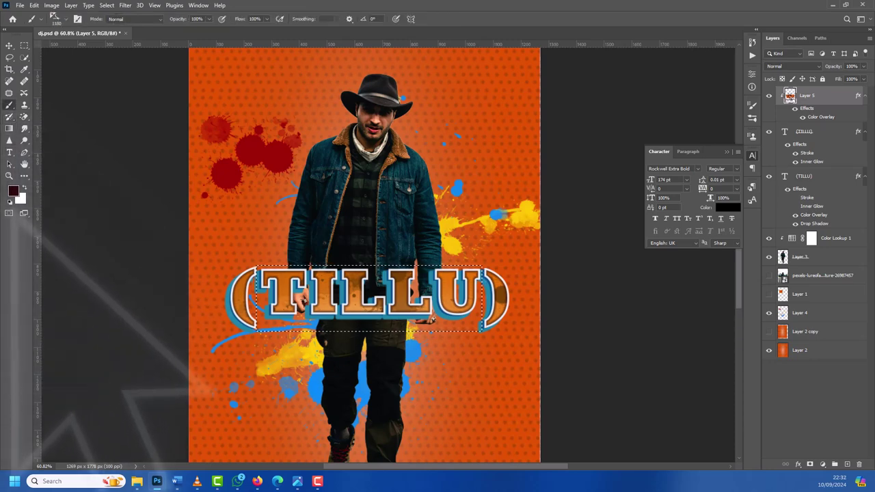
pyautogui.click(13, 191)
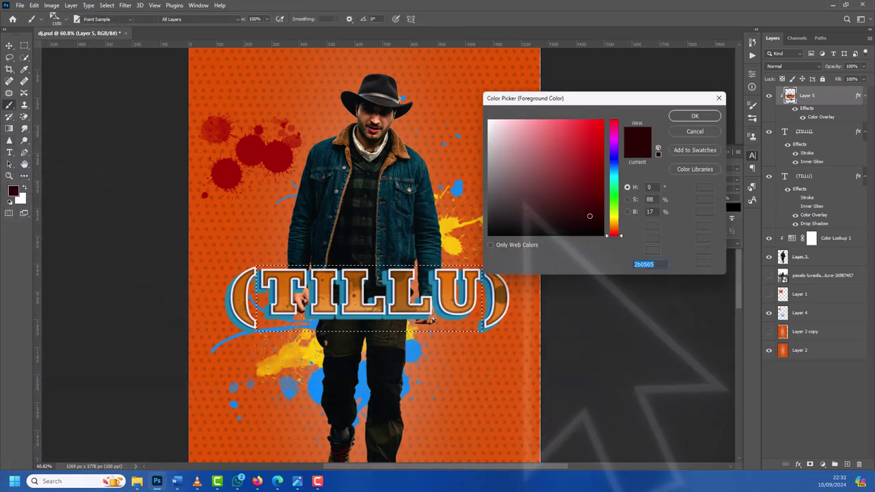
pyautogui.press('alt')
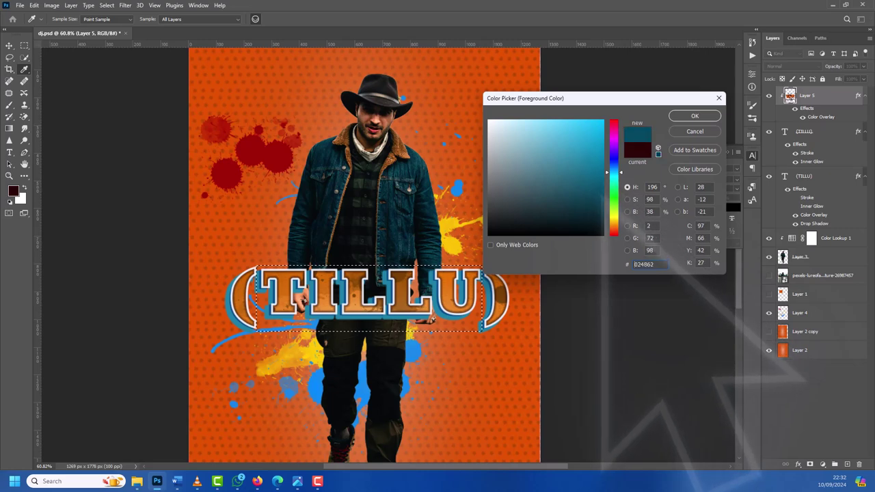
pyautogui.click(601, 190)
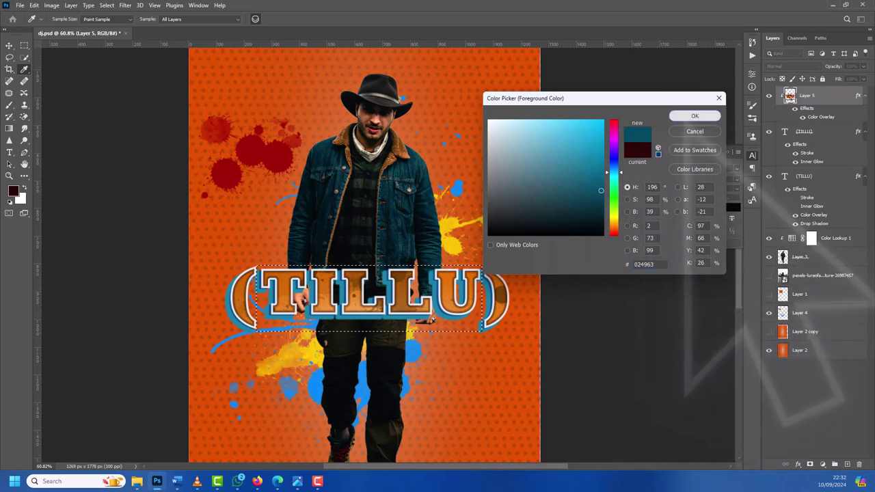
pyautogui.press('Return')
pyautogui.press('b')
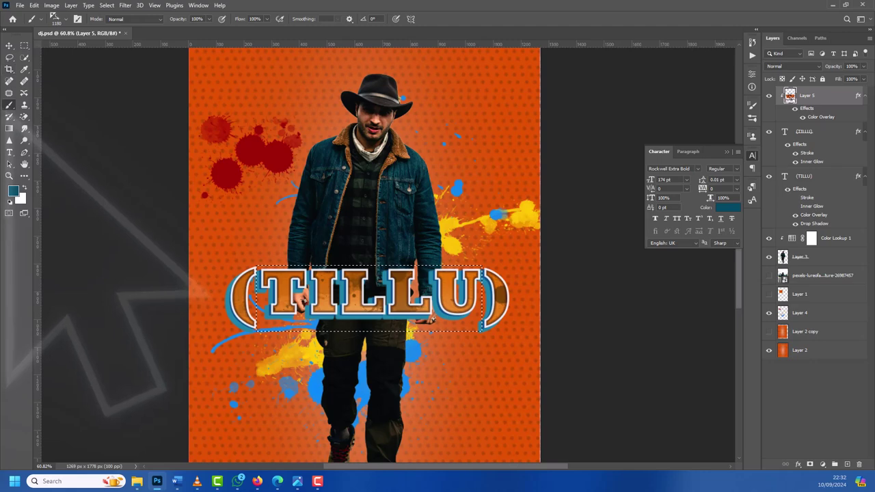
# Step: Choose the Hard Round brush preset, then test-fill the selection and undo it
pyautogui.click(59, 18)
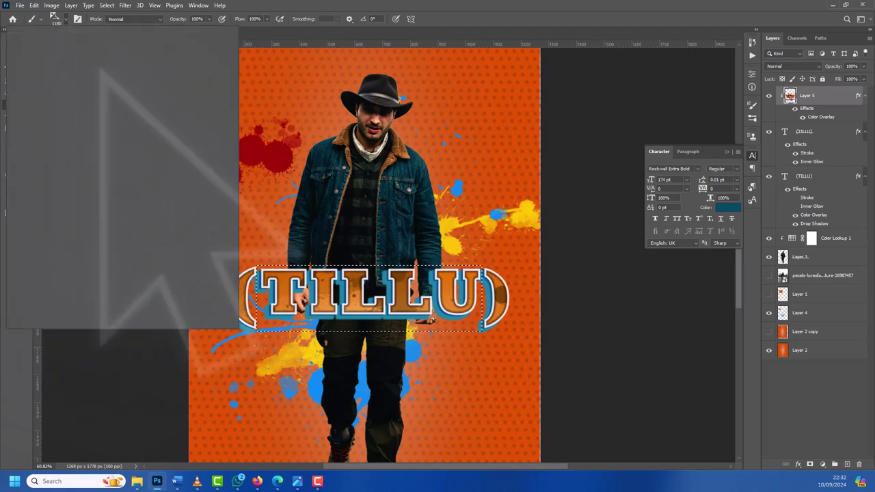
pyautogui.scroll(2, 113, 212)
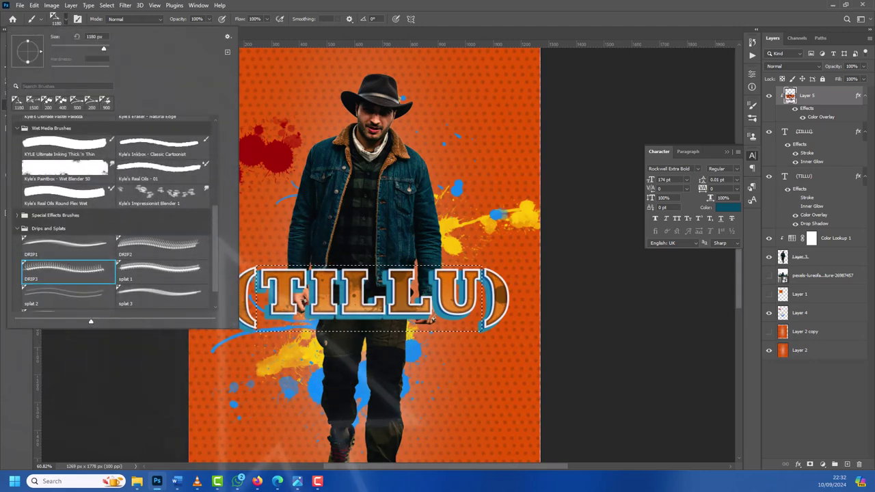
pyautogui.scroll(8, 113, 211)
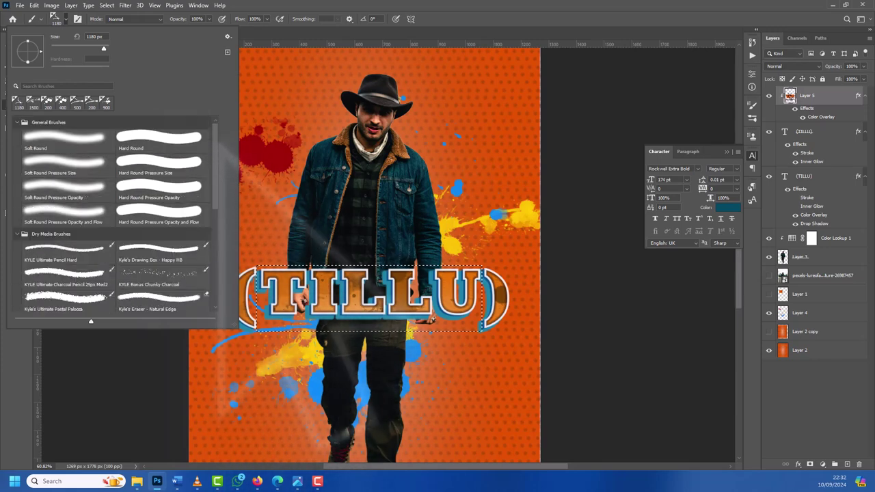
pyautogui.click(159, 138)
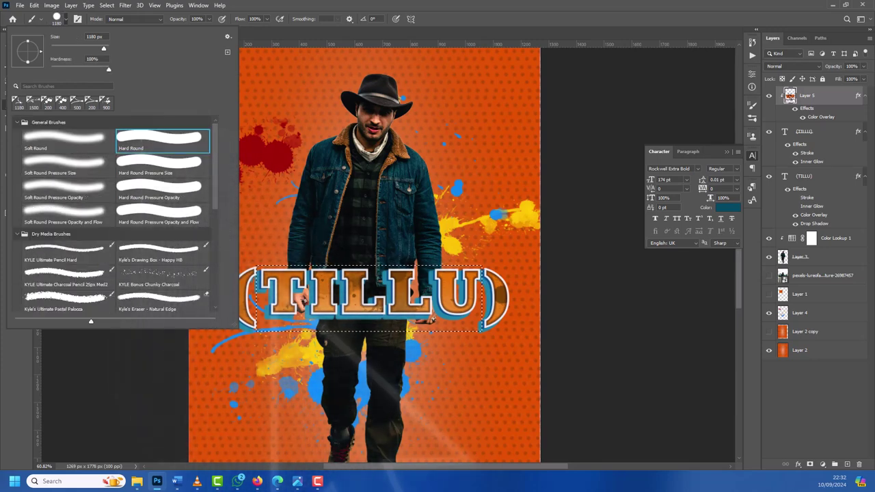
pyautogui.hotkey('alt', 'BackSpace')
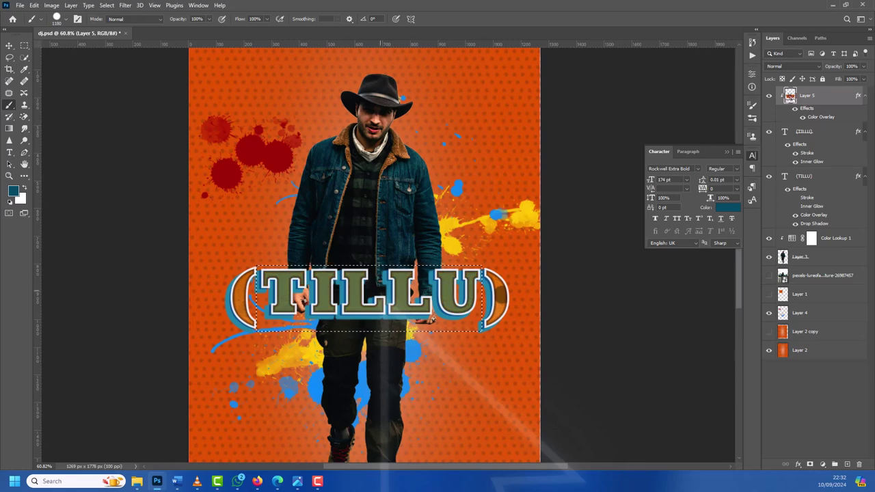
pyautogui.hotkey('ctrl', 'z')
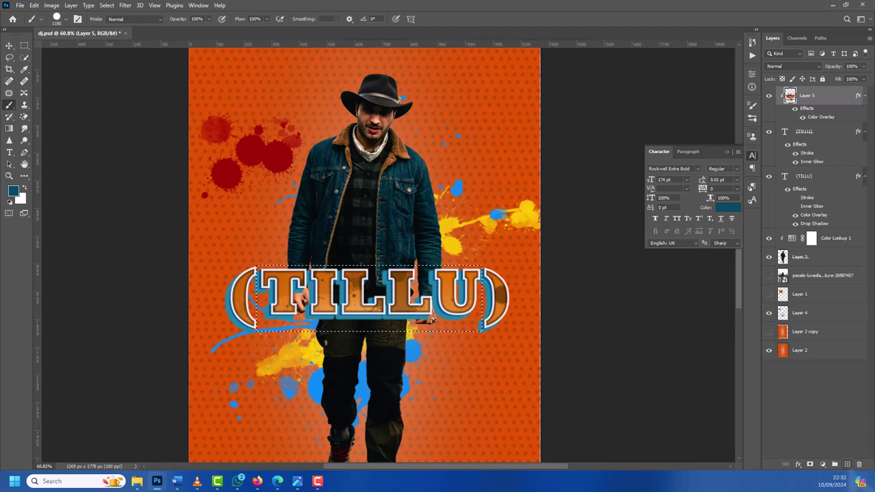
# Step: Add Layer 6 beneath the (TILLU) text, unclip it, and fill the selection with teal
pyautogui.hotkey('ctrl', 'shift', 'alt', 'n')
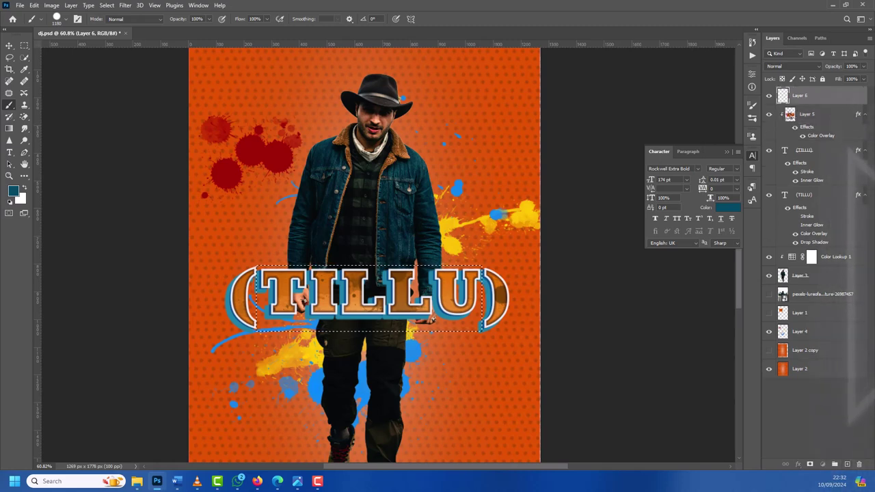
pyautogui.moveTo(807, 95); pyautogui.dragTo(837, 341)
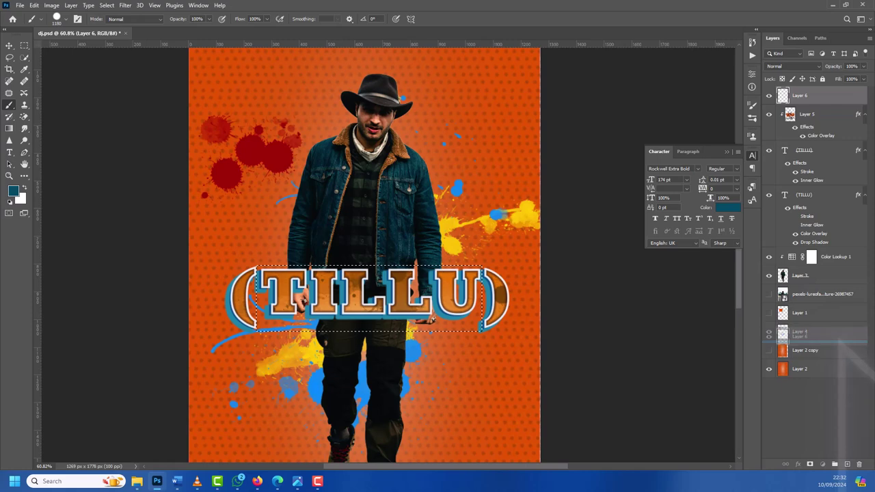
pyautogui.moveTo(839, 341); pyautogui.dragTo(836, 236)
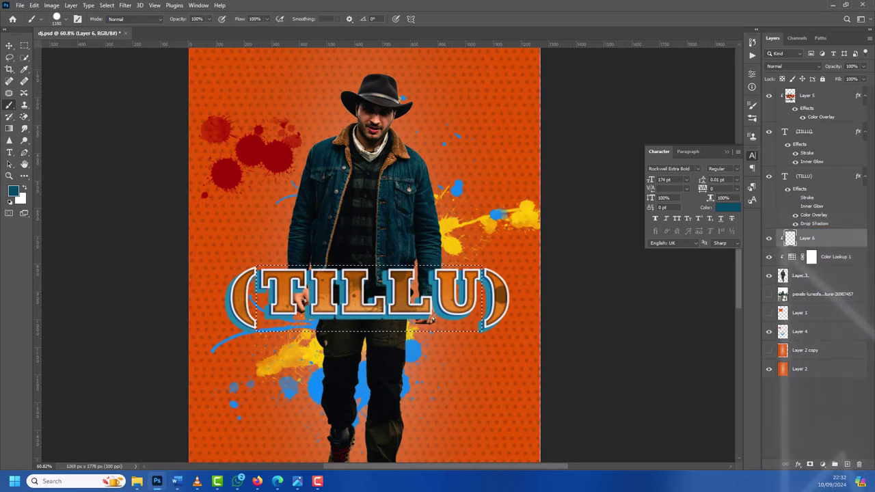
pyautogui.rightClick(826, 238)
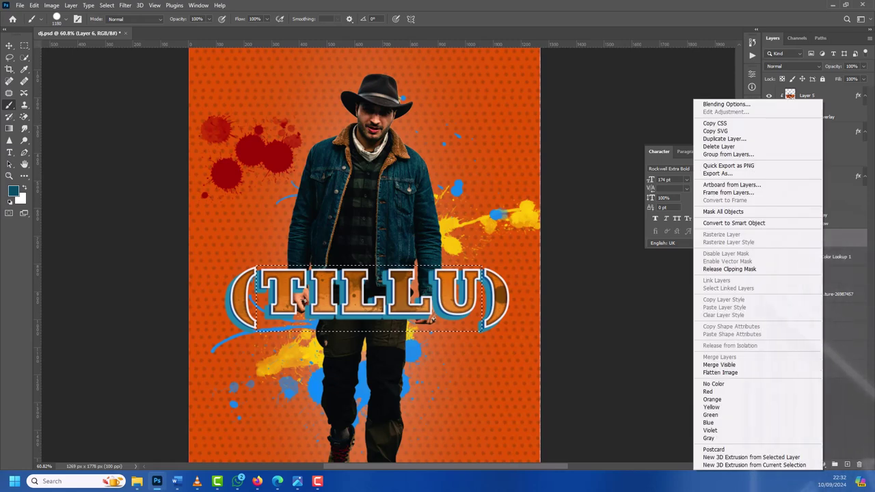
pyautogui.press('Escape')
pyautogui.hotkey('ctrl', 'alt', 'g')
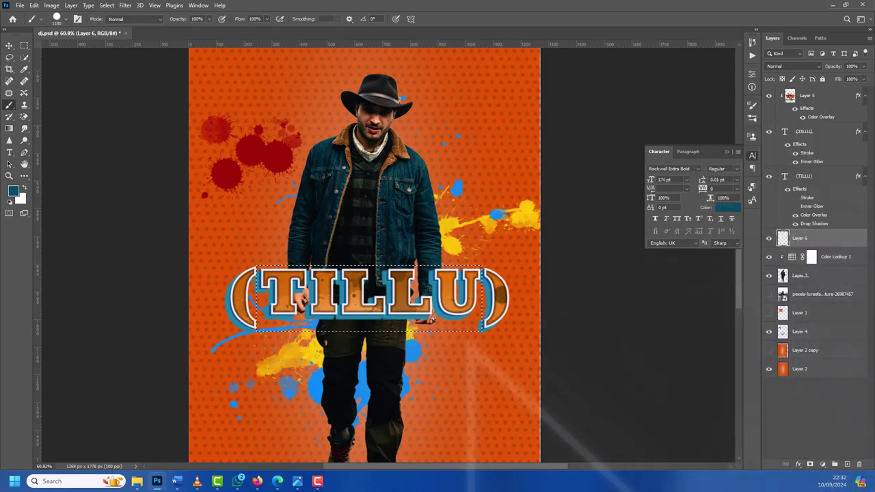
pyautogui.hotkey('alt', 'BackSpace')
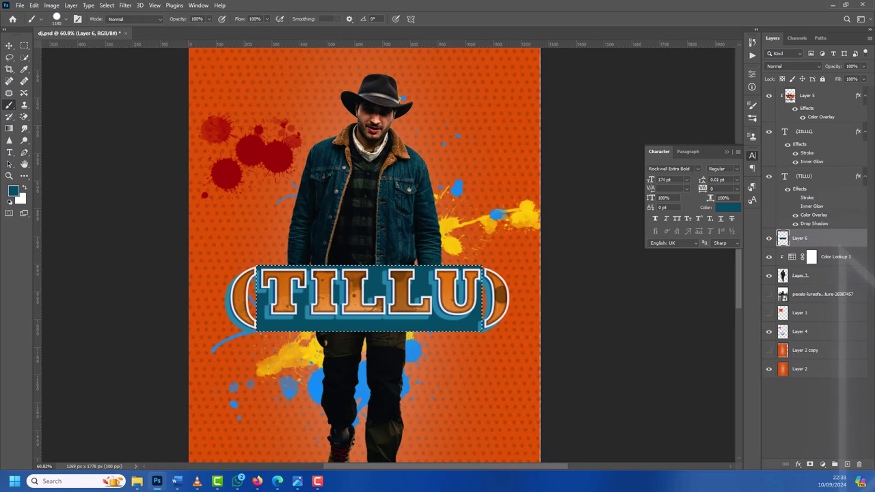
# Step: Give Layer 6 a cyan 20bee0 Color Overlay at 36% opacity
pyautogui.doubleClick(841, 237)
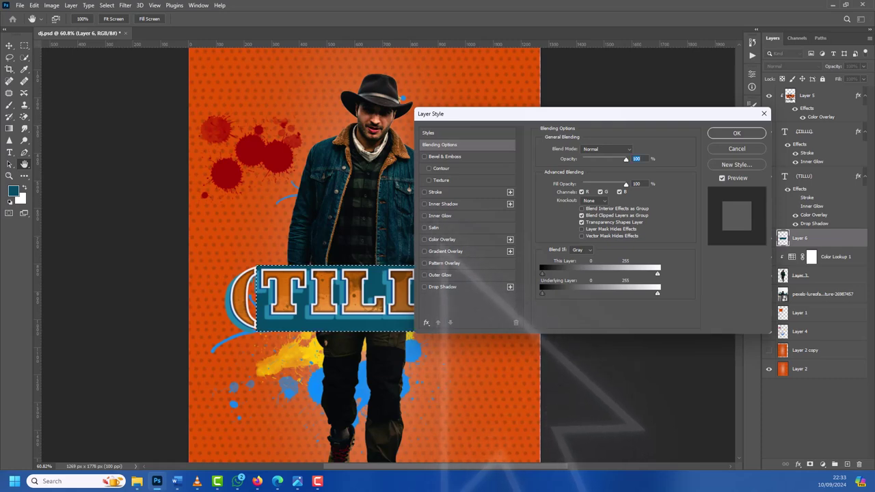
pyautogui.click(442, 240)
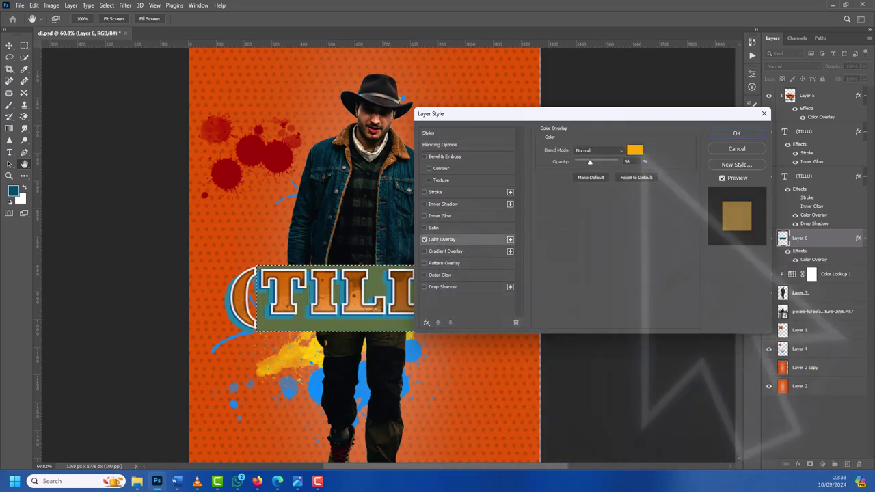
pyautogui.click(635, 150)
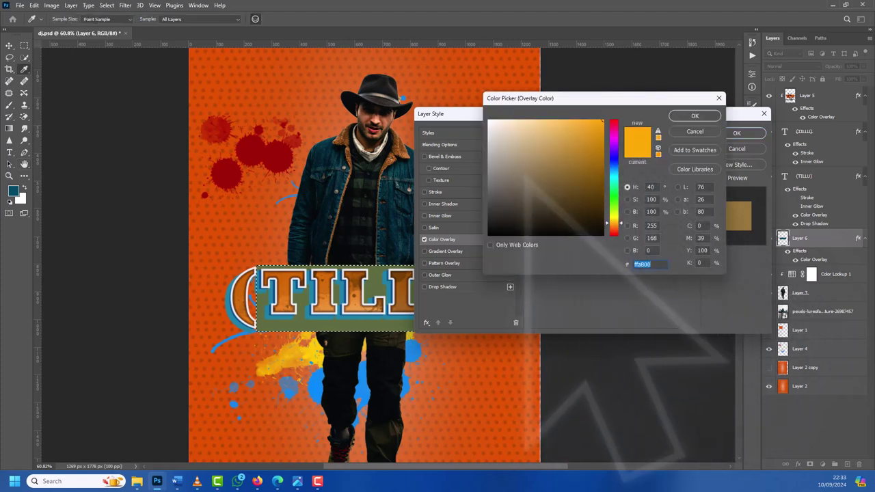
pyautogui.write('00eaff')
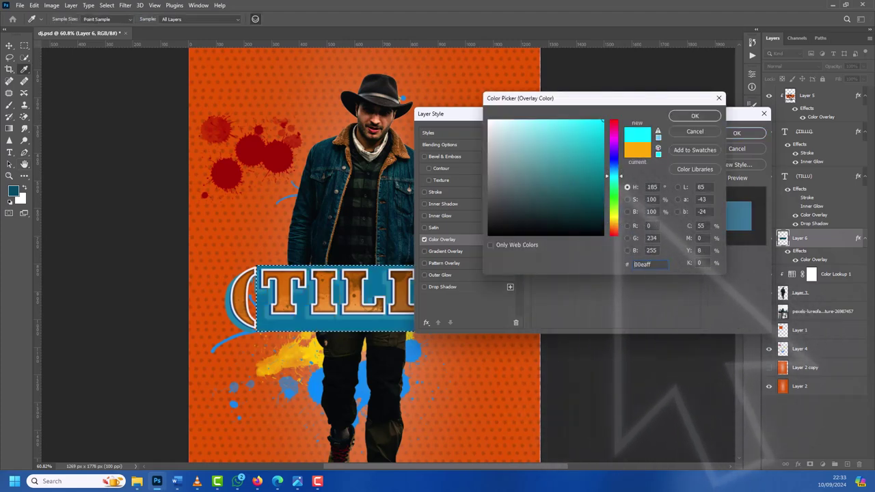
pyautogui.write('00a2ff')
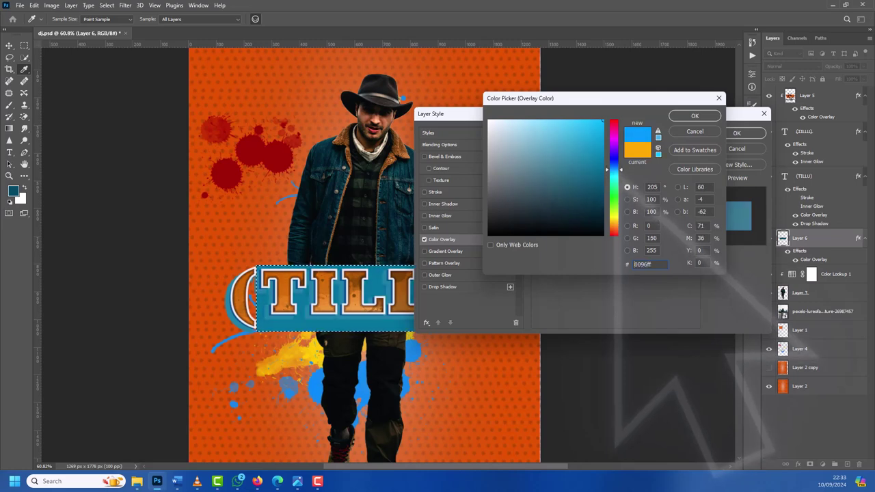
pyautogui.write('0048ff0036ff')
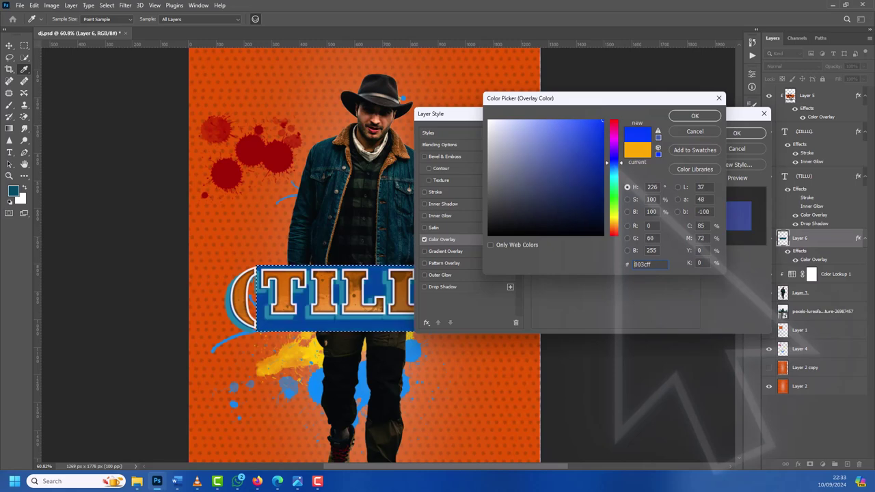
pyautogui.write('0072ff')
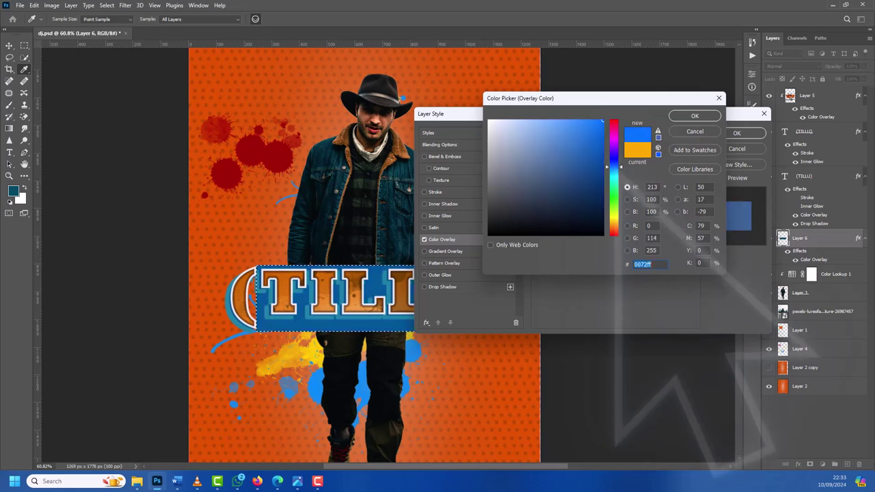
pyautogui.write('00d2ff')
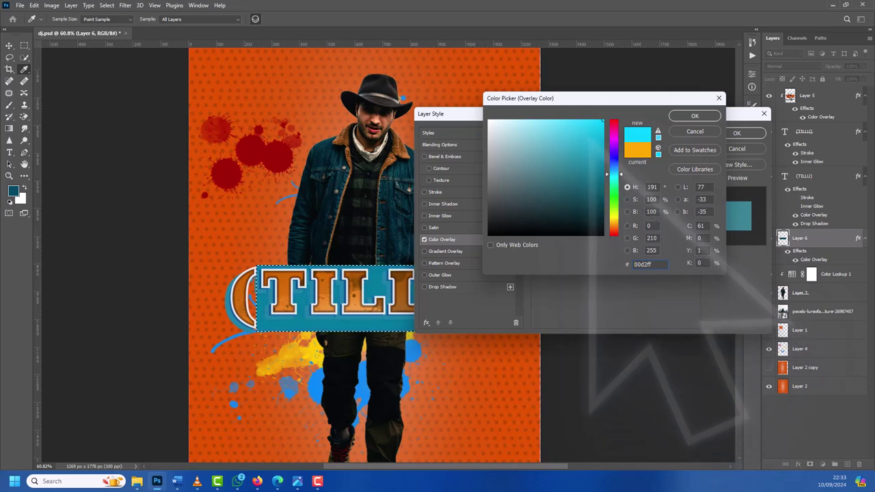
pyautogui.click(587, 133)
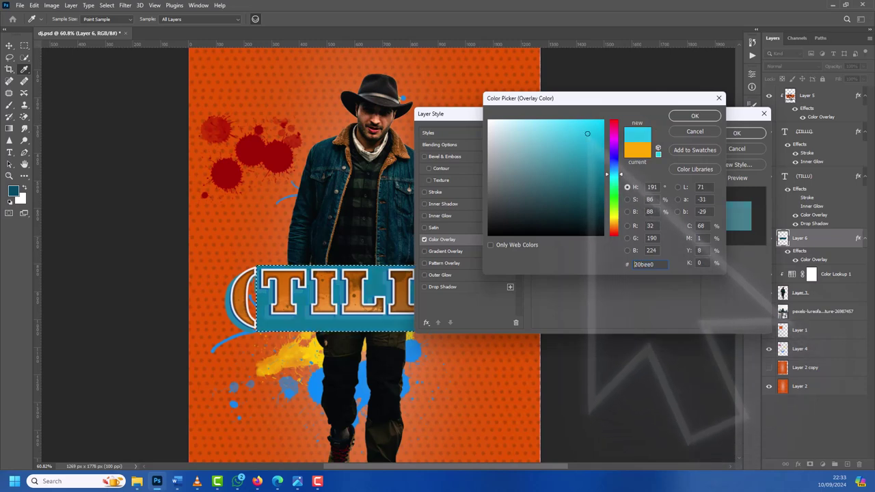
pyautogui.click(695, 116)
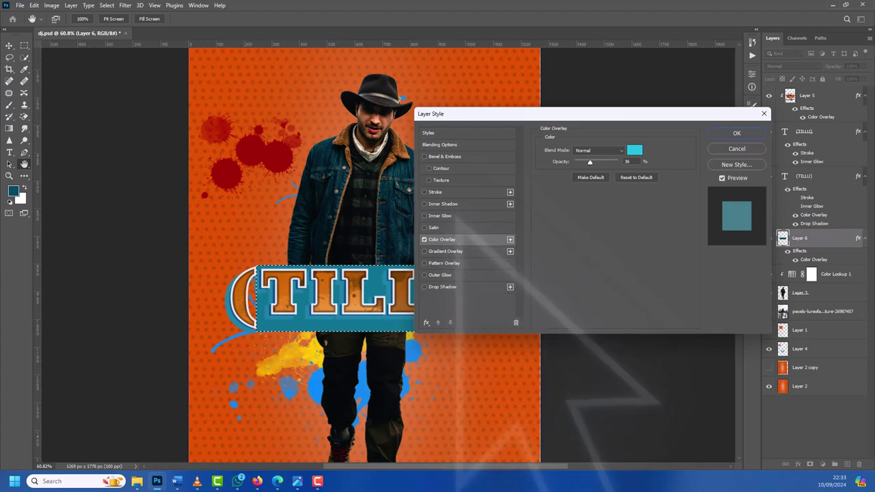
# Step: Enable Inner Glow on the banner with a dark teal glow colour
pyautogui.click(439, 215)
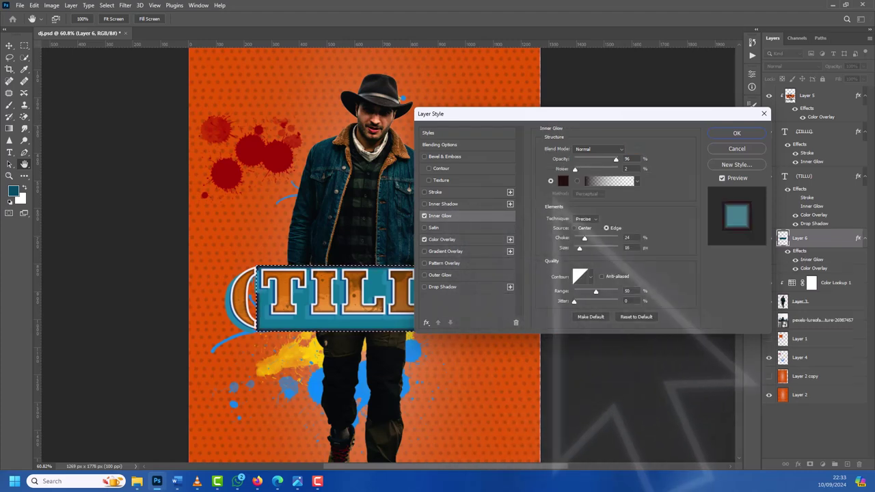
pyautogui.click(563, 181)
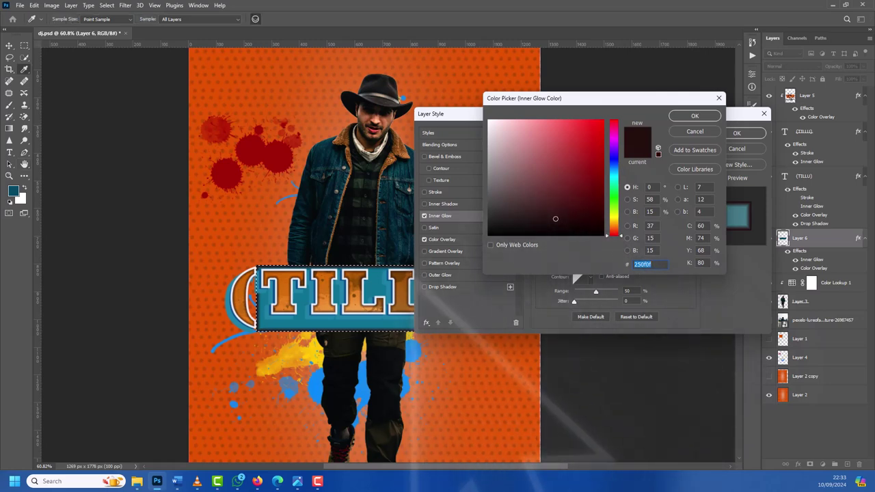
pyautogui.write('024963')
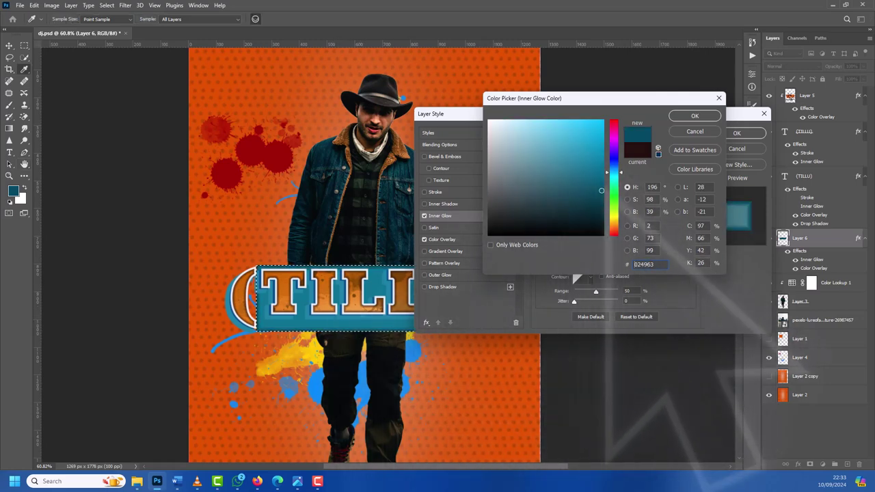
pyautogui.moveTo(602, 191); pyautogui.dragTo(582, 193)
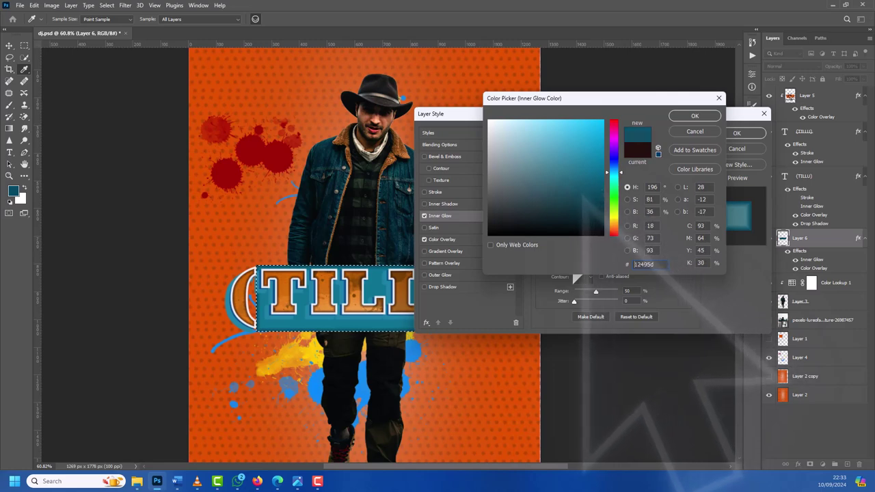
pyautogui.click(695, 116)
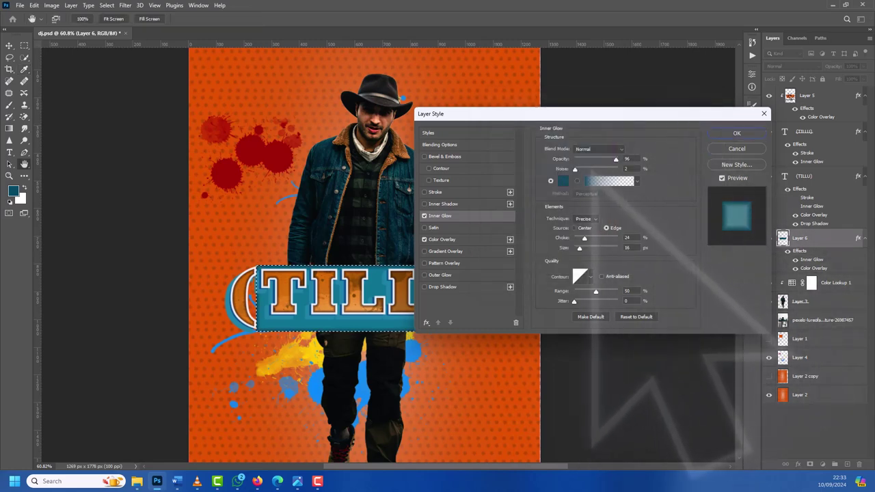
# Step: Set the Inner Glow to 9% choke and 21 px size, then apply the style
pyautogui.write('45')
pyautogui.press('Tab')
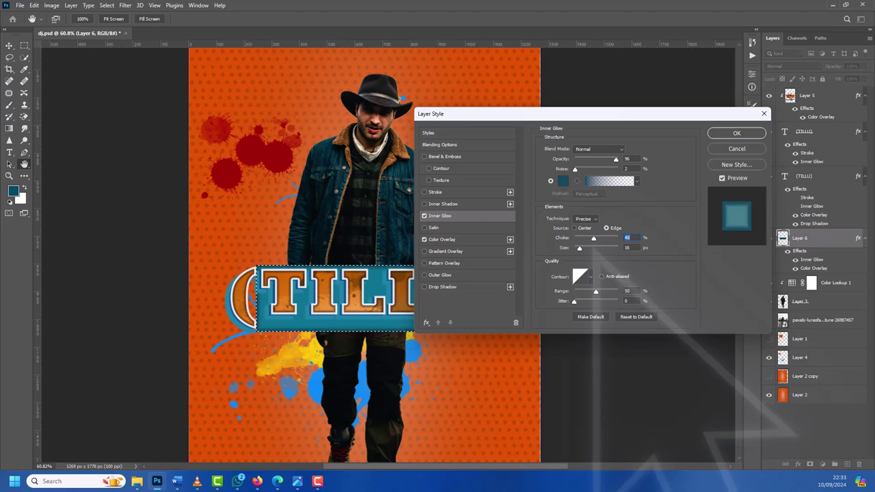
pyautogui.write('90')
pyautogui.moveTo(594, 238)
pyautogui.mouseDown()
pyautogui.moveTo(580, 238)
pyautogui.moveTo(602, 248)
pyautogui.moveTo(587, 247)
pyautogui.mouseUp()
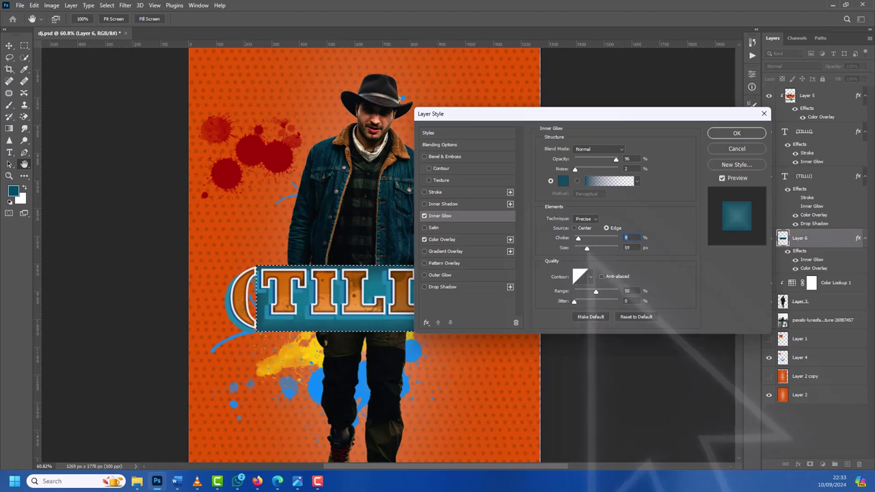
pyautogui.press('Up')
pyautogui.press('Tab')
pyautogui.write('35')
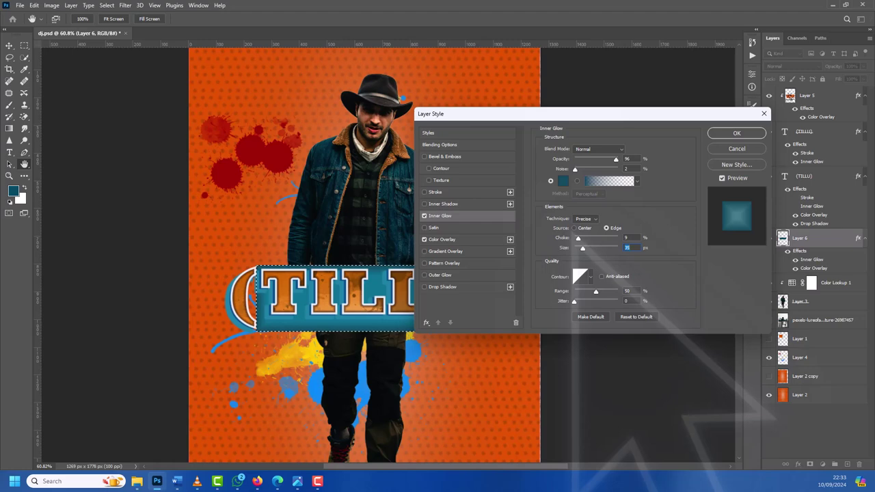
pyautogui.write('21')
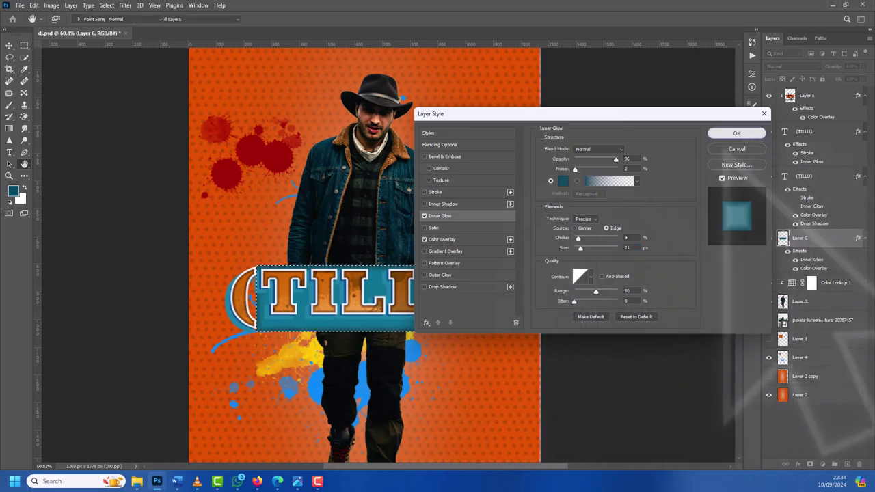
pyautogui.click(738, 133)
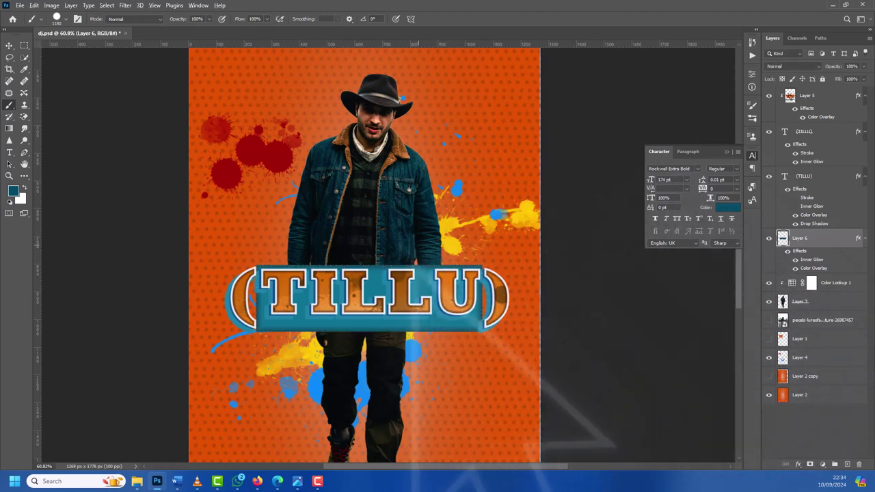
# Step: Free-transform the teal banner to about 81% height so it fits snugly behind TILLU
pyautogui.scroll(2, 411, 259)
pyautogui.scroll(1, 519, 328)
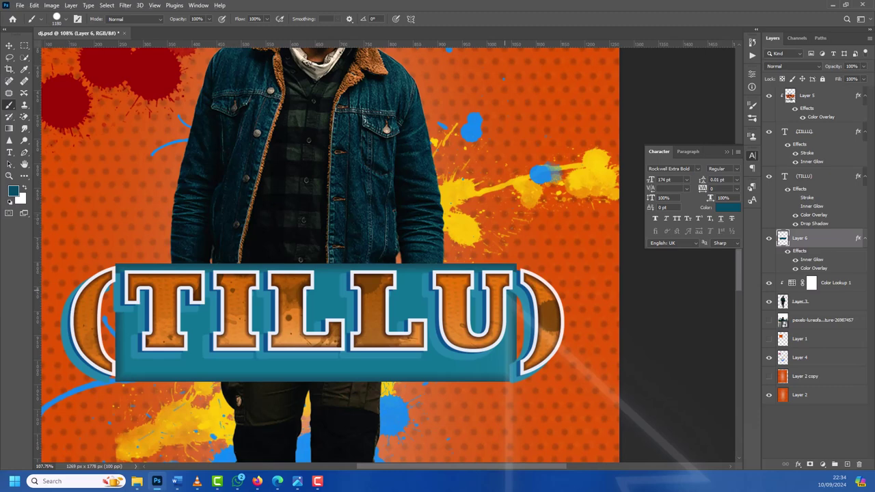
pyautogui.scroll(1, 519, 328)
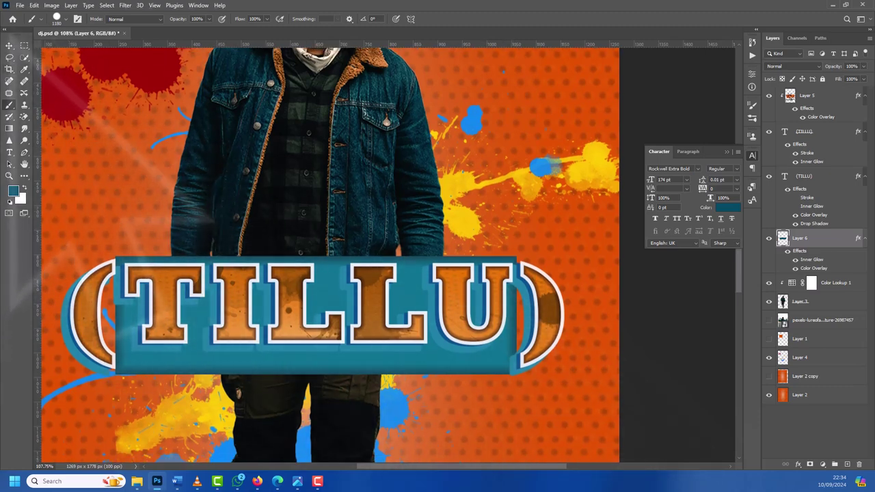
pyautogui.click(9, 45)
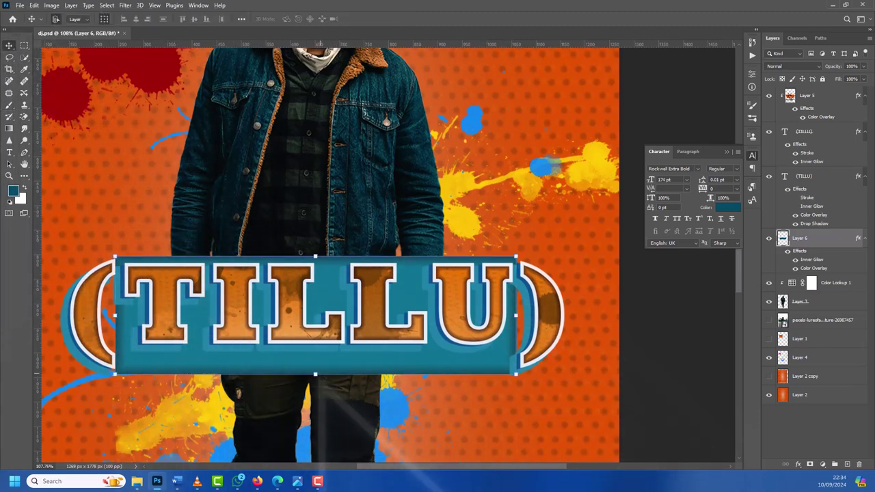
pyautogui.hotkey('ctrl', 't')
pyautogui.moveTo(315, 374); pyautogui.dragTo(315, 355)
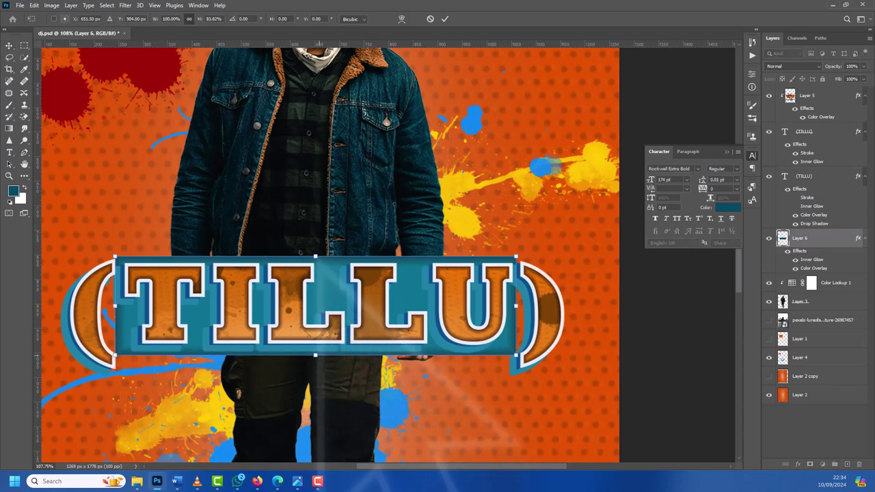
pyautogui.moveTo(316, 257); pyautogui.dragTo(315, 262)
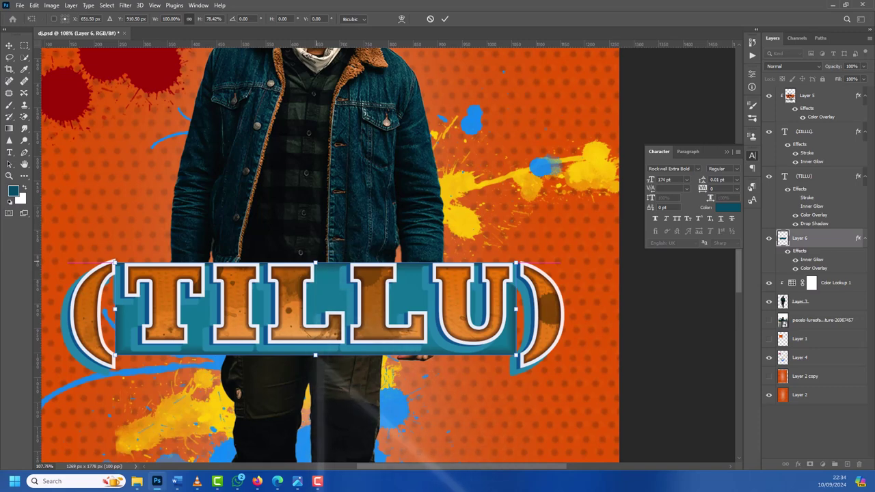
pyautogui.moveTo(315, 355)
pyautogui.mouseDown()
pyautogui.moveTo(315, 344)
pyautogui.moveTo(315, 355)
pyautogui.mouseUp()
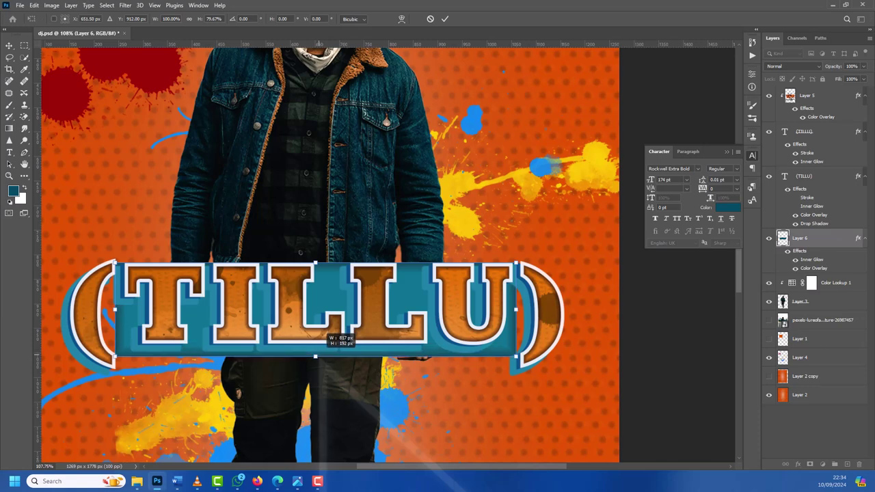
pyautogui.moveTo(316, 356); pyautogui.dragTo(315, 357)
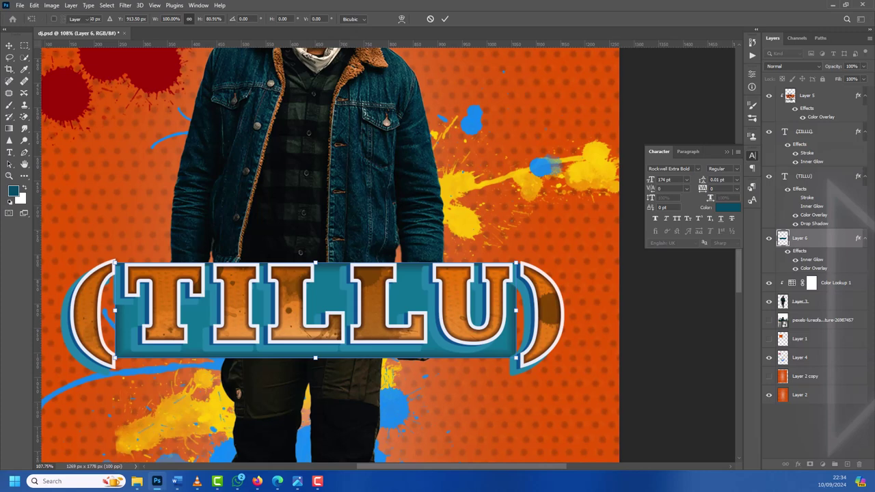
pyautogui.click(804, 176)
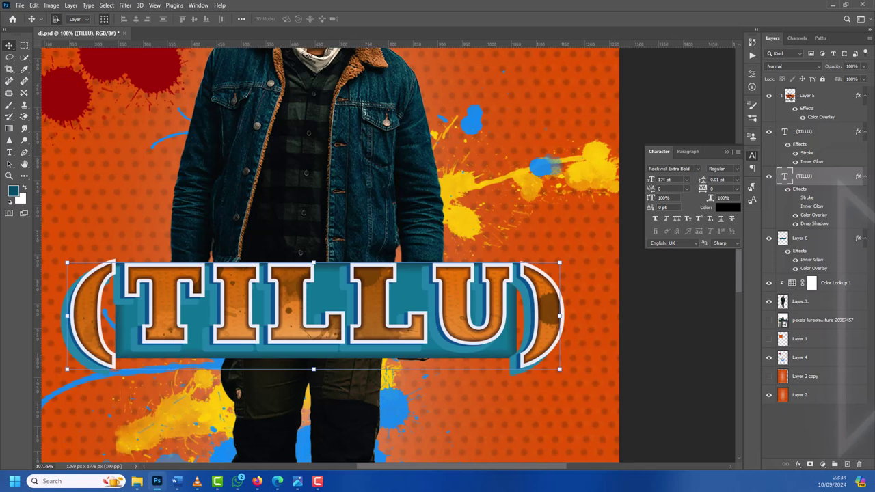
# Step: Change the (TILLU) layer's Drop Shadow colour to dark teal 17323c
pyautogui.doubleClick(831, 176)
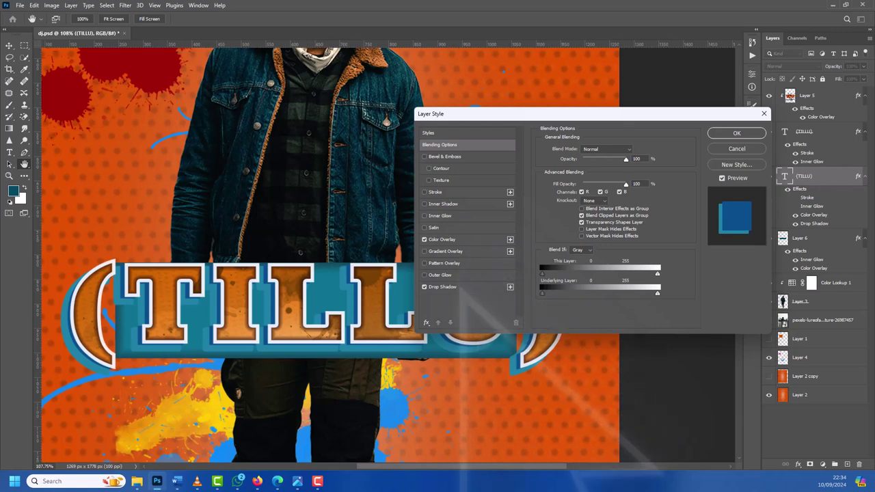
pyautogui.click(442, 286)
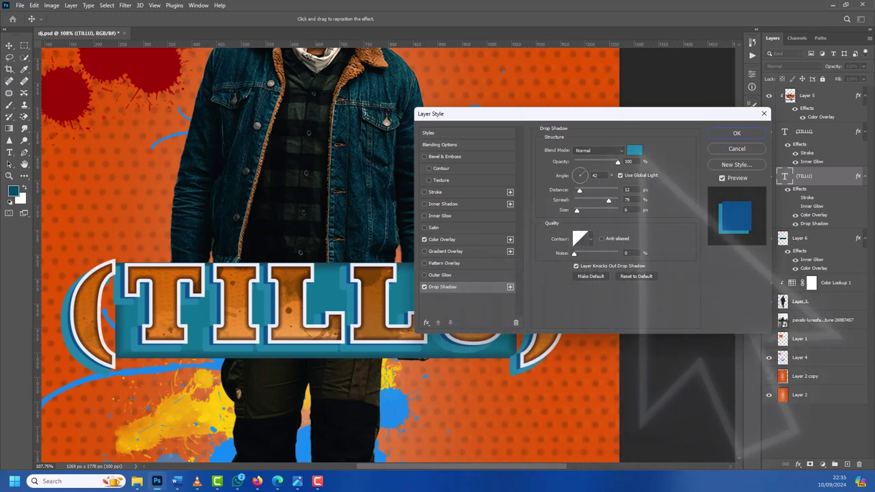
pyautogui.click(634, 150)
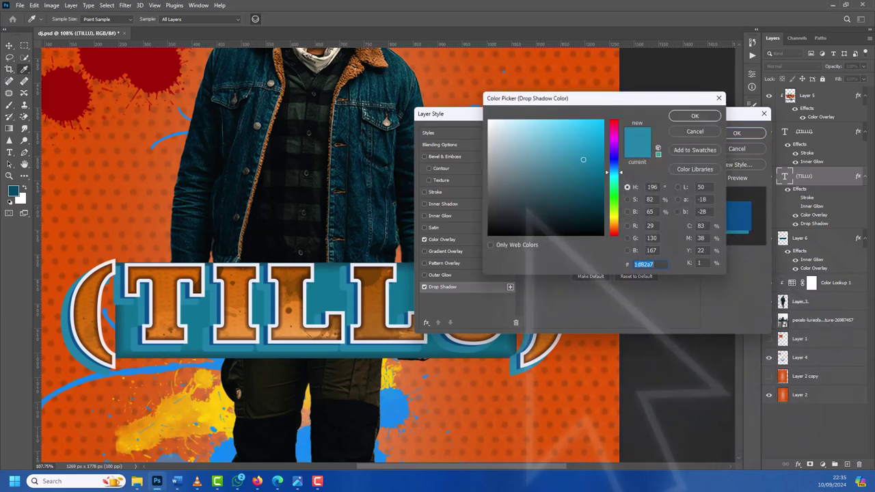
pyautogui.click(526, 204)
pyautogui.click(543, 200)
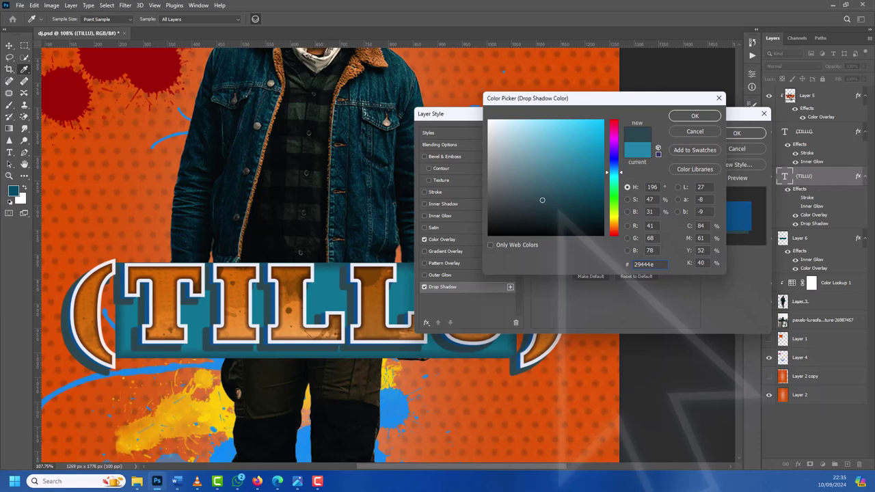
pyautogui.click(643, 264)
pyautogui.click(559, 208)
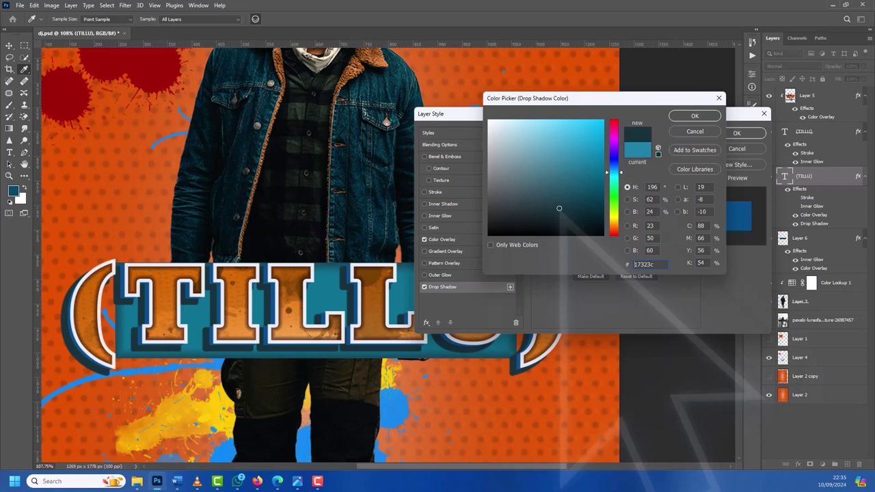
pyautogui.click(695, 116)
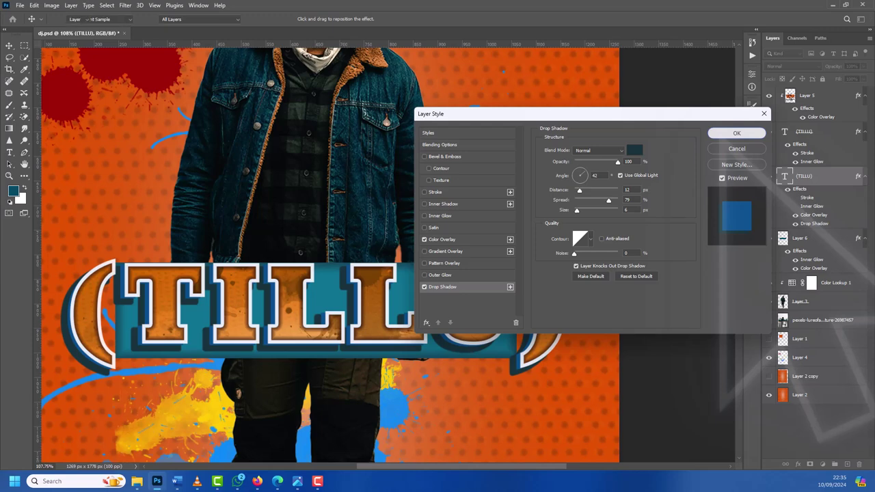
pyautogui.press('Return')
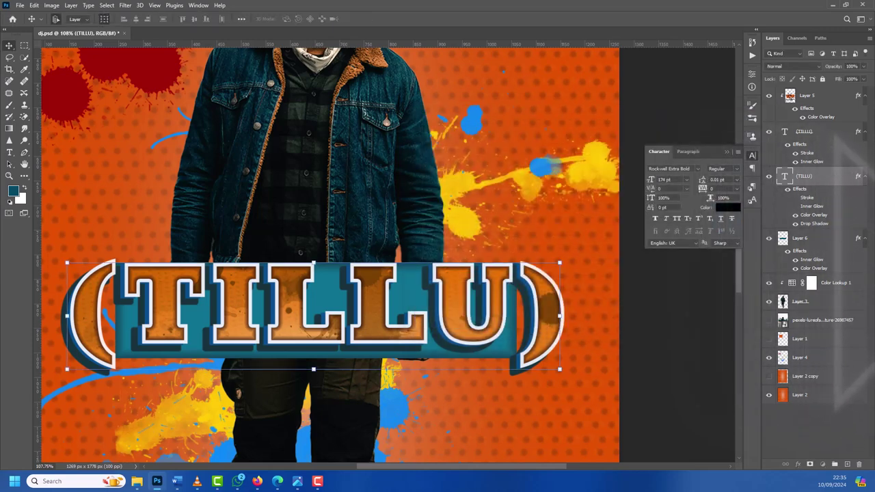
# Step: Thin the white Stroke on the upper (TILLU) copy layer to 4 px
pyautogui.hotkey('alt', ']')
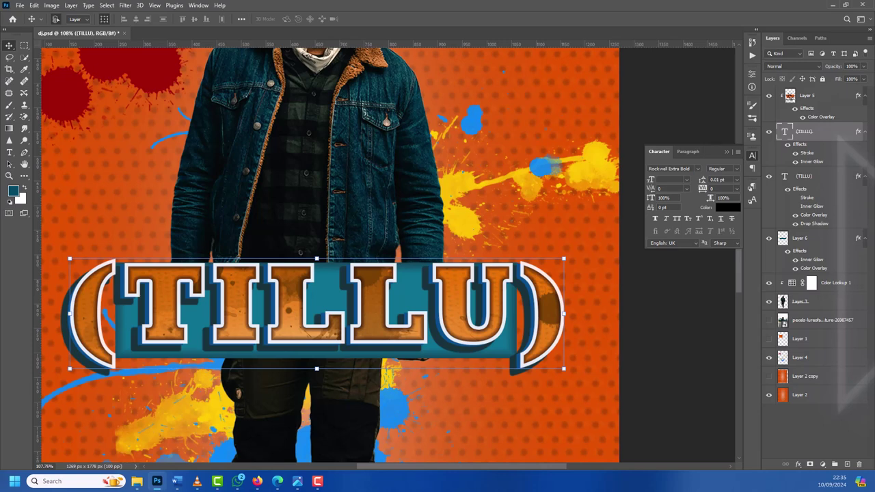
pyautogui.doubleClick(835, 130)
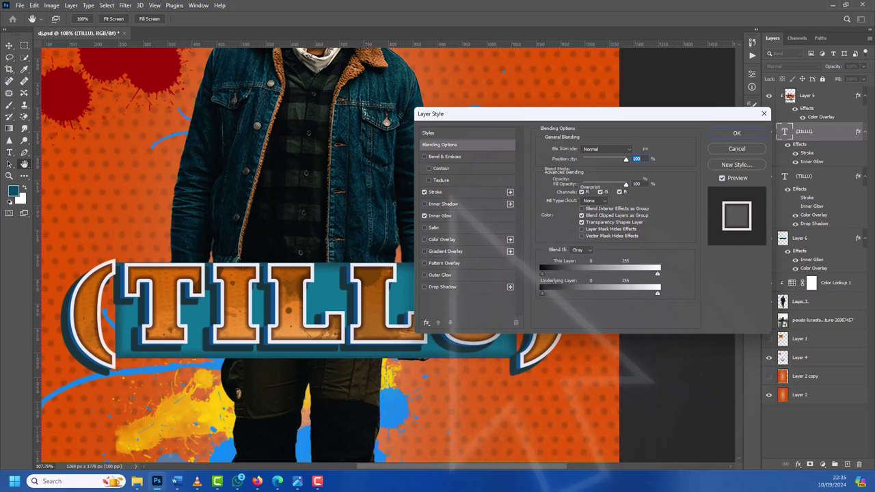
pyautogui.click(435, 192)
pyautogui.moveTo(577, 149); pyautogui.dragTo(574, 148)
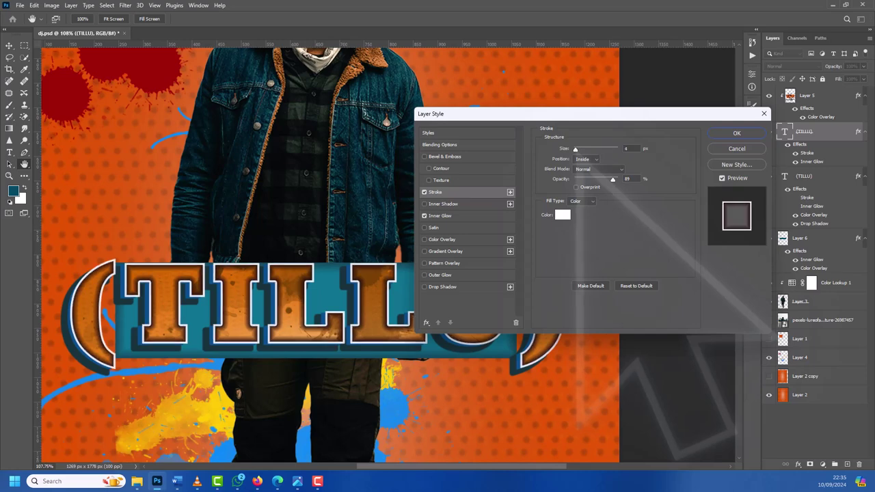
pyautogui.press('Tab')
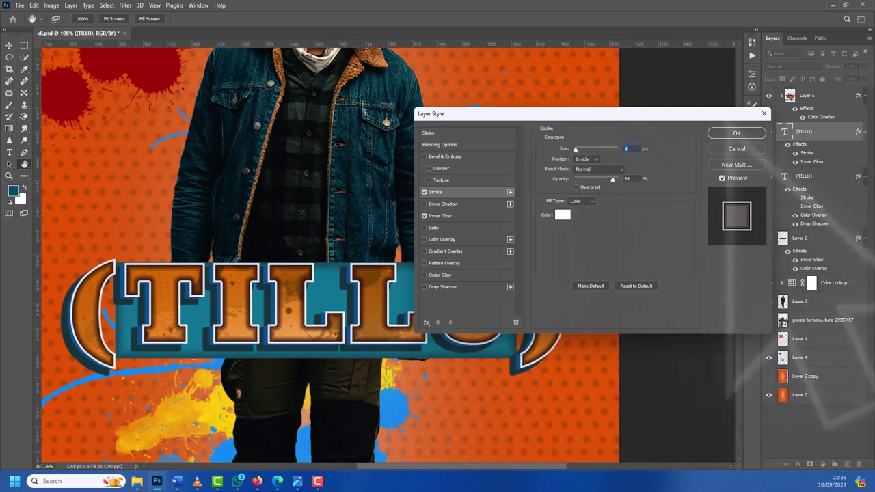
# Step: Apply the 4 px stroke and offset the upper (TILLU) text a few pixels left
pyautogui.click(737, 133)
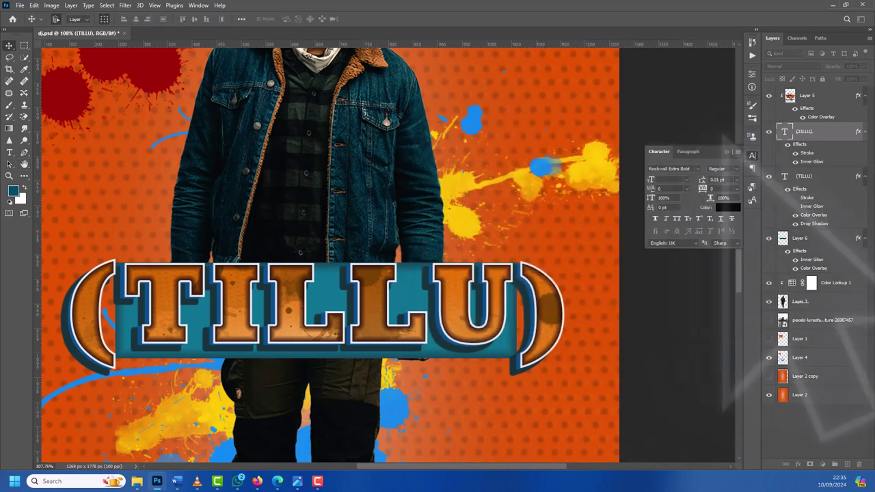
pyautogui.press('v')
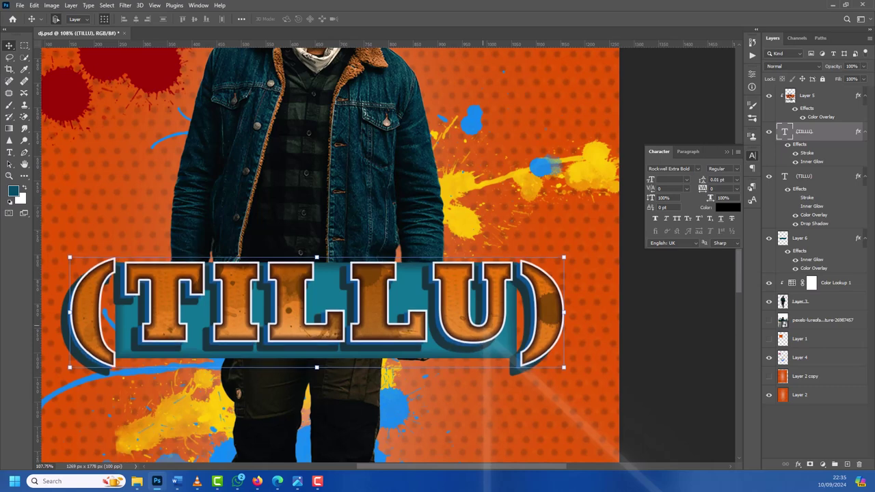
pyautogui.press('Down')
pyautogui.press('Down')
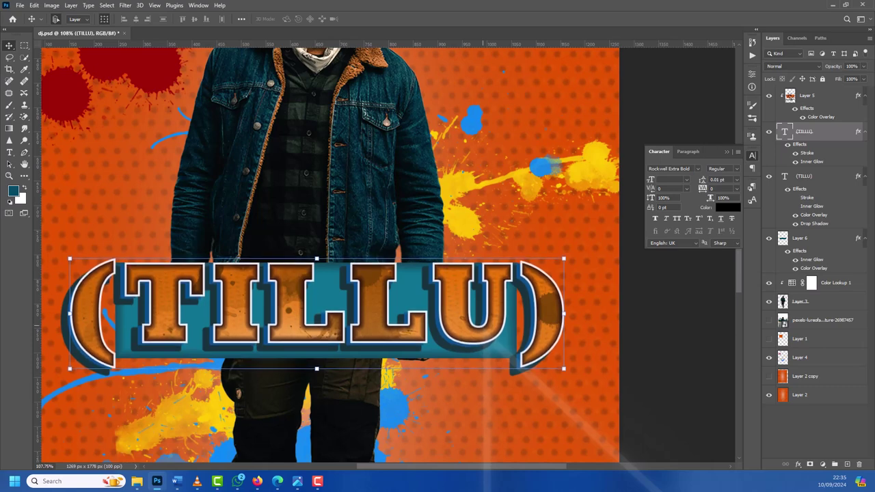
pyautogui.press('Down')
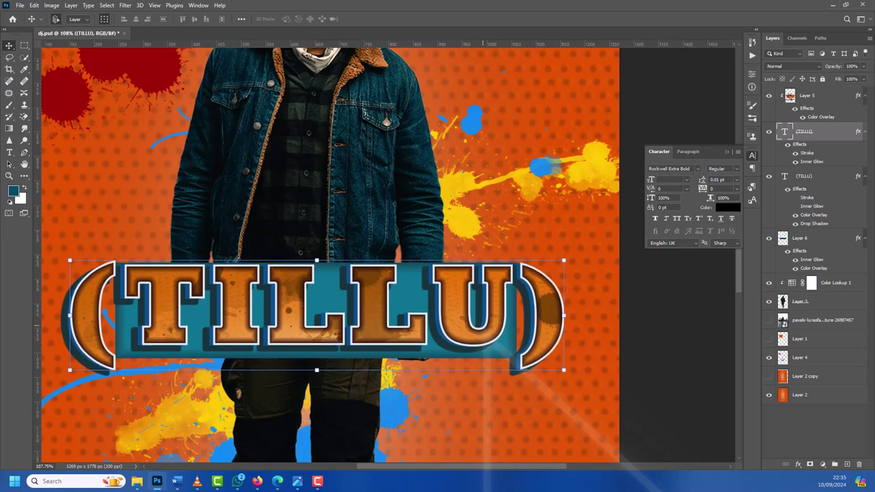
pyautogui.press('Down')
pyautogui.press('Down')
pyautogui.press('Down')
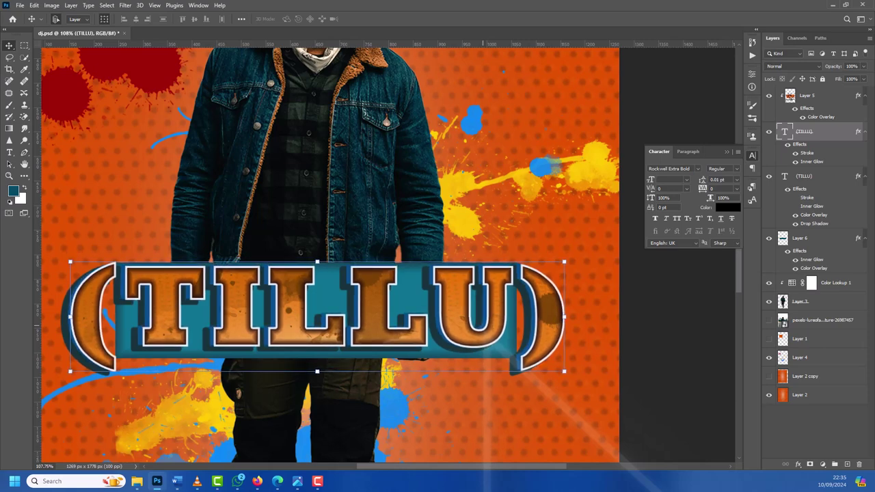
pyautogui.press('Up')
pyautogui.press('Up')
pyautogui.press('Left')
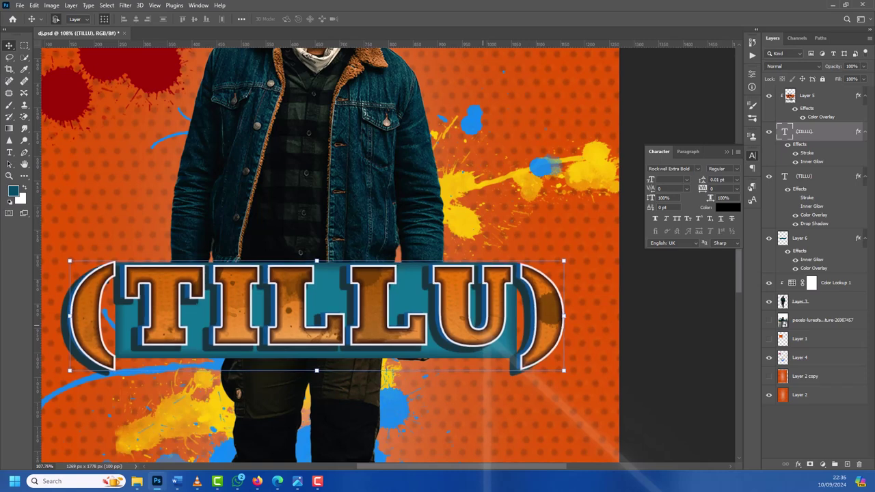
pyautogui.press('Left')
pyautogui.press('Up')
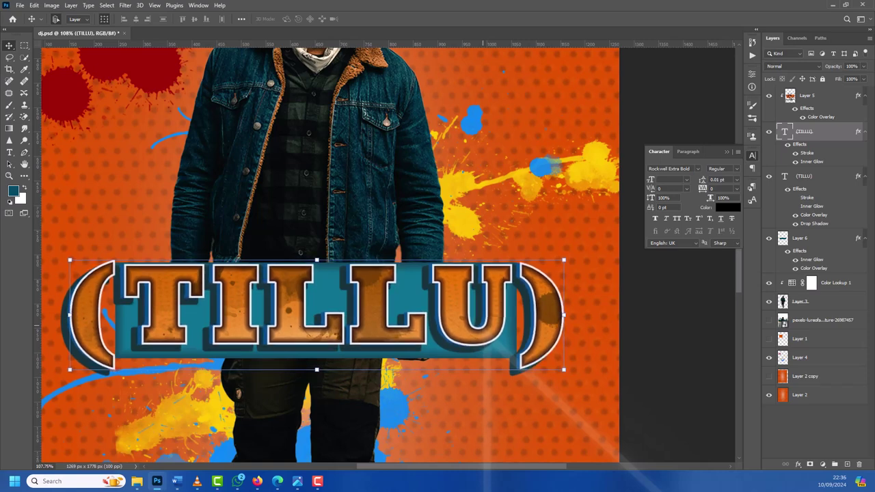
pyautogui.press('Right')
pyautogui.press('Right')
pyautogui.press('Right')
pyautogui.press('Left')
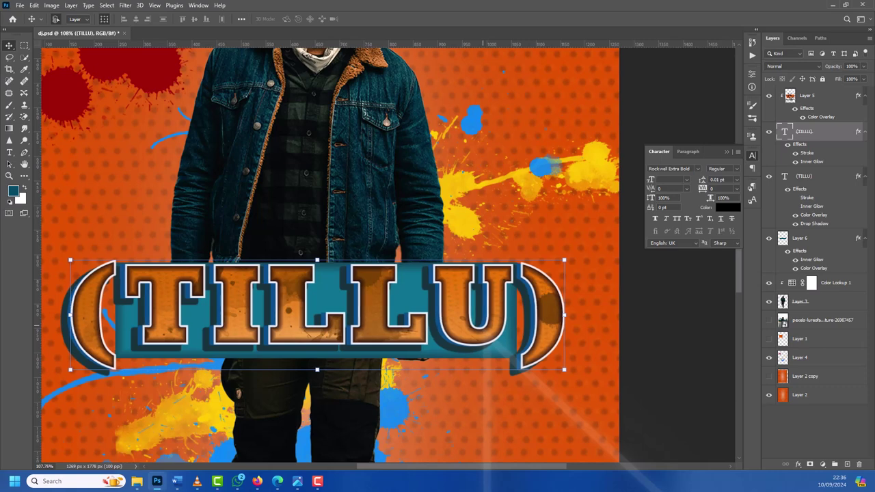
pyautogui.press('Left')
pyautogui.press('Left')
pyautogui.press('Left')
pyautogui.press('Left')
pyautogui.press('Left')
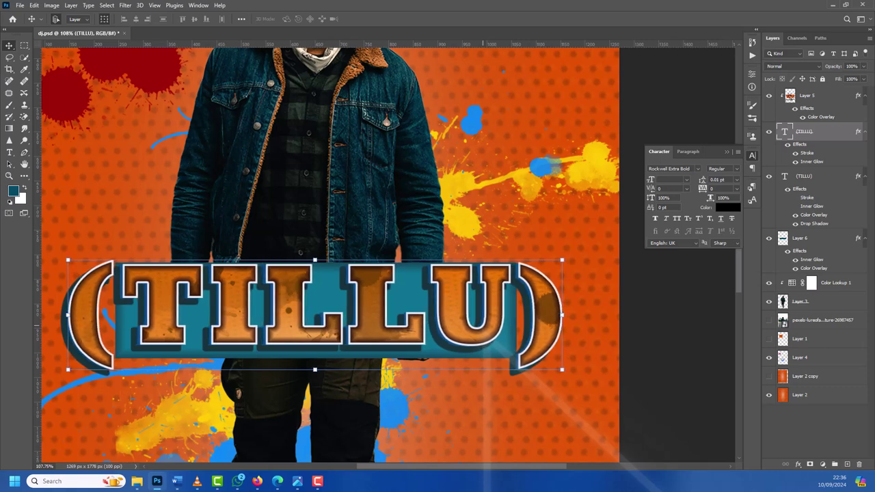
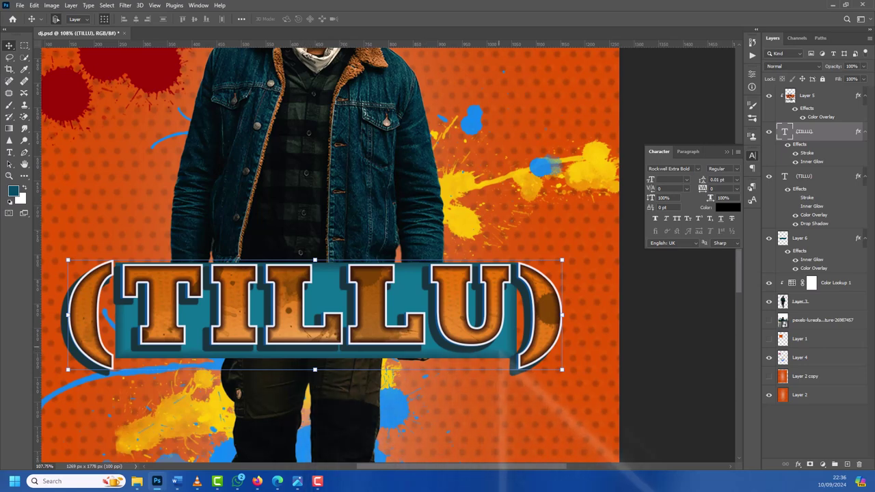
# Step: Narrow the teal banner on Layer 6 to about 98.6% width by pulling its right end inward
pyautogui.click(509, 335)
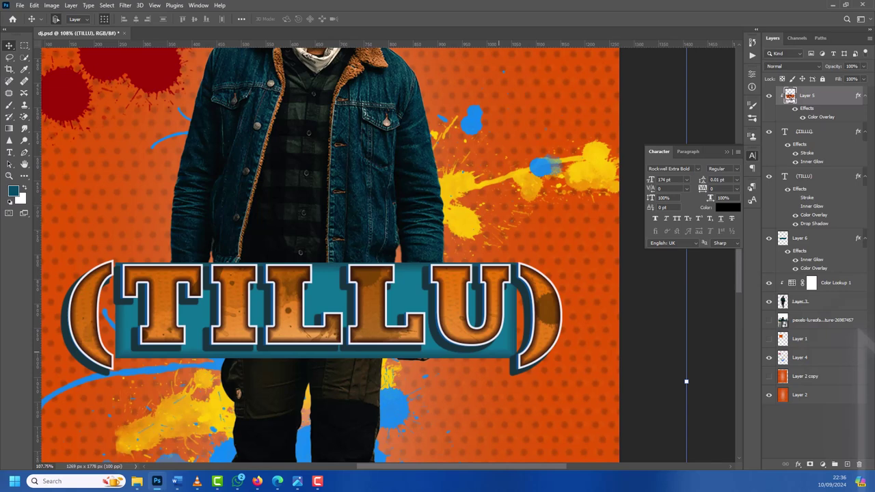
pyautogui.click(820, 320)
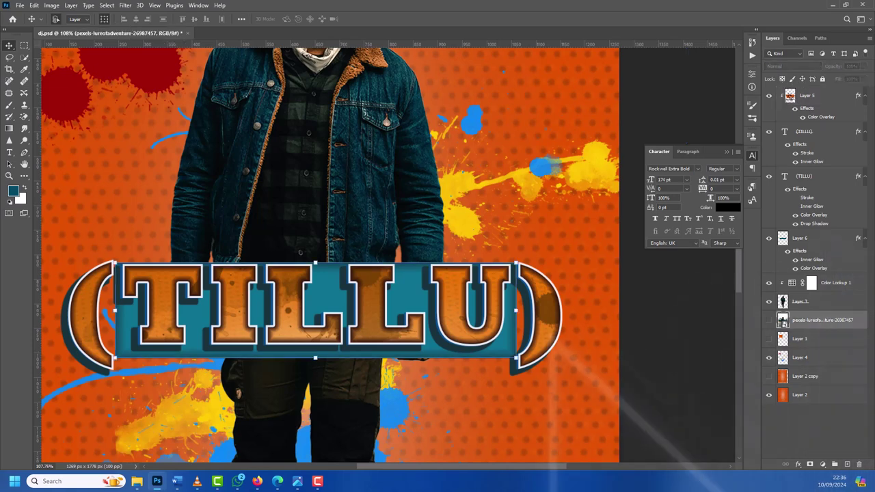
pyautogui.click(516, 312)
pyautogui.hotkey('ctrl', 't')
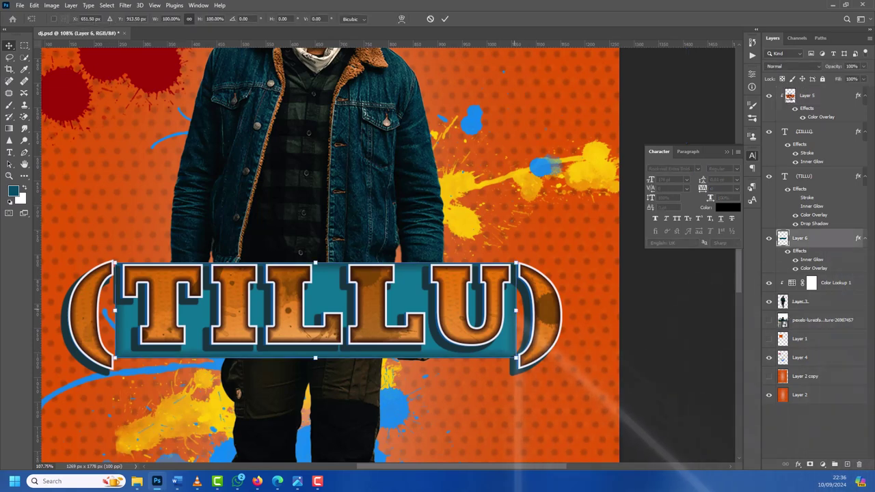
pyautogui.moveTo(517, 312); pyautogui.dragTo(511, 312)
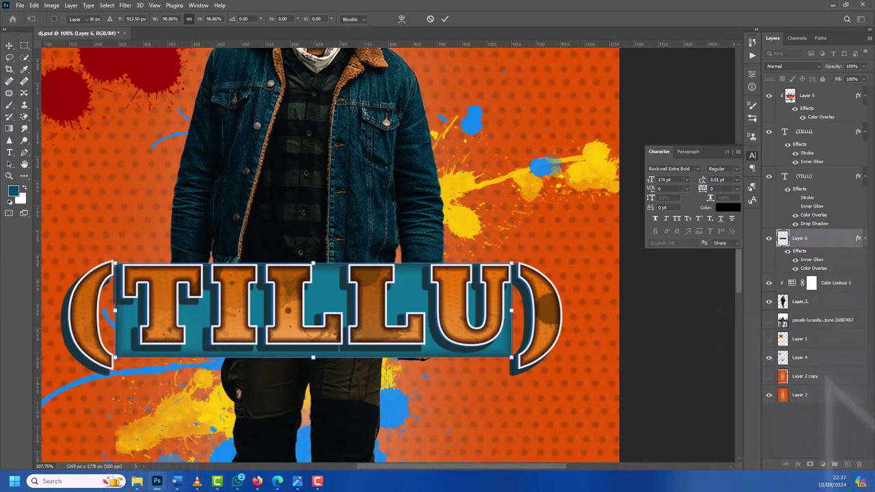
pyautogui.press('Return')
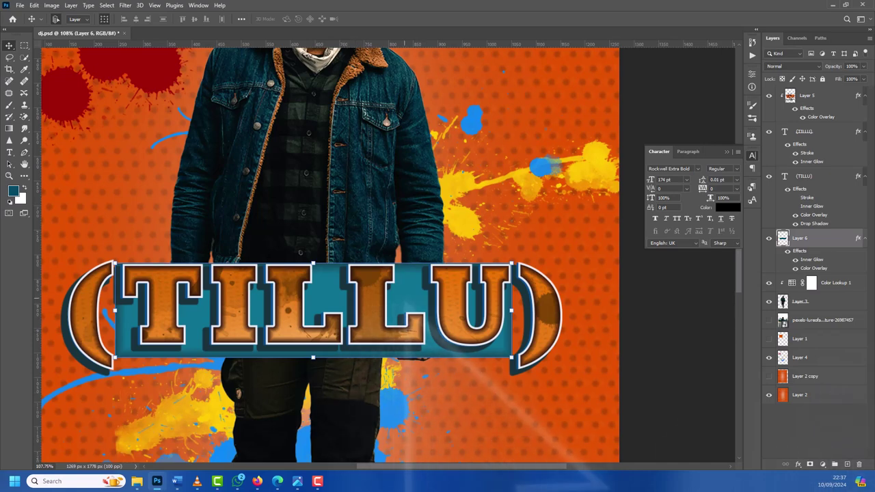
pyautogui.click(791, 98)
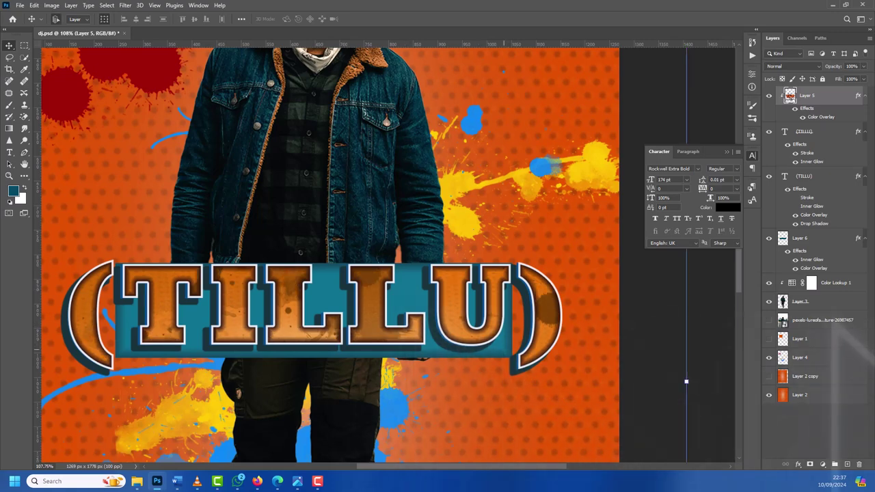
pyautogui.click(781, 238)
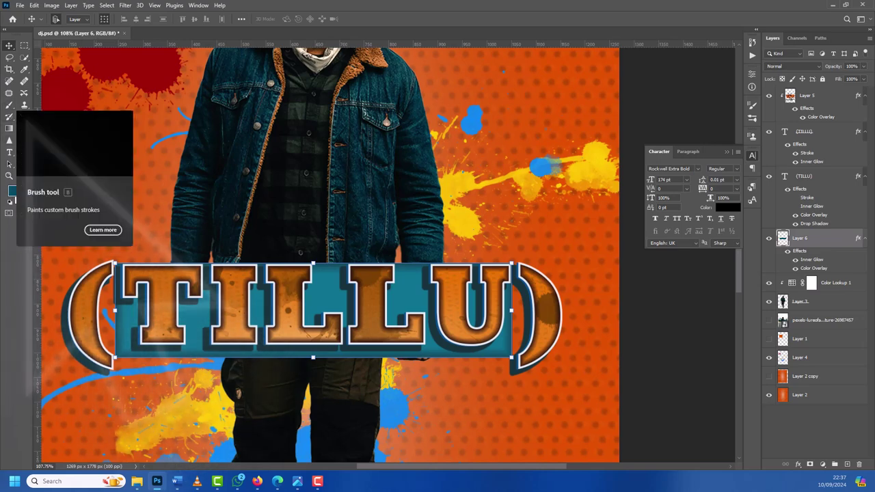
# Step: Pick the Eraser Tool with a Hard Round brush tip
pyautogui.press('e')
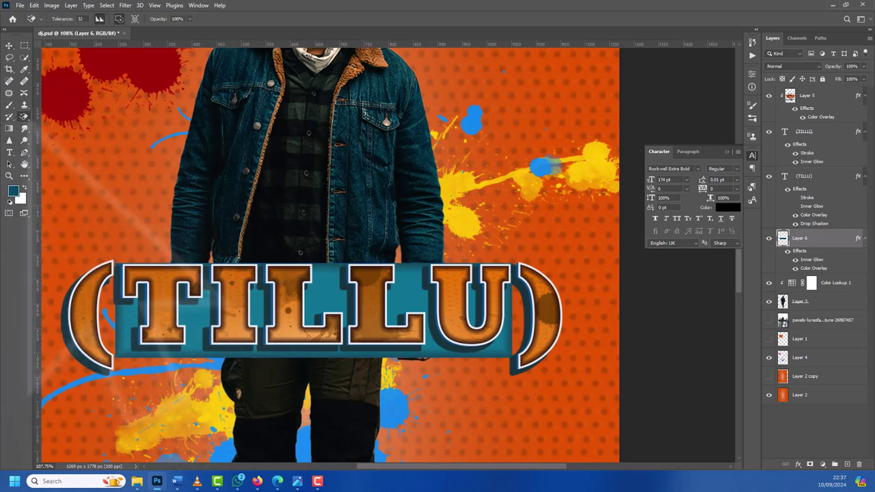
pyautogui.click(34, 19)
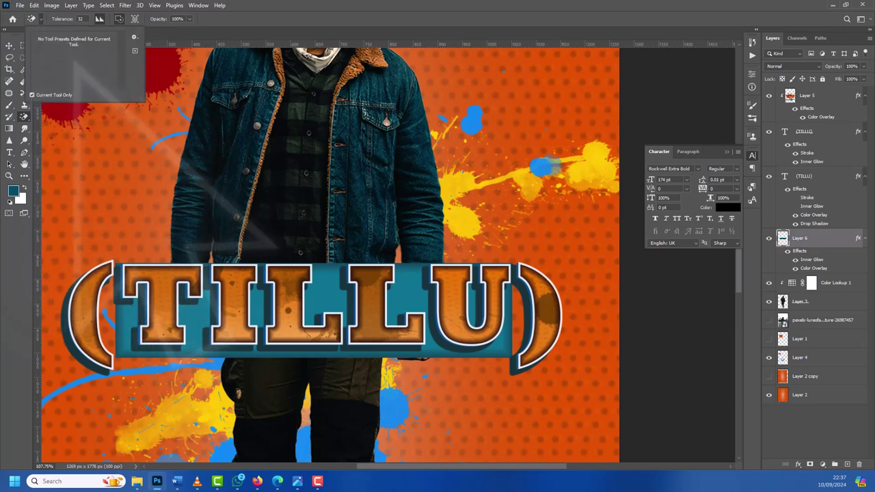
pyautogui.click(31, 19)
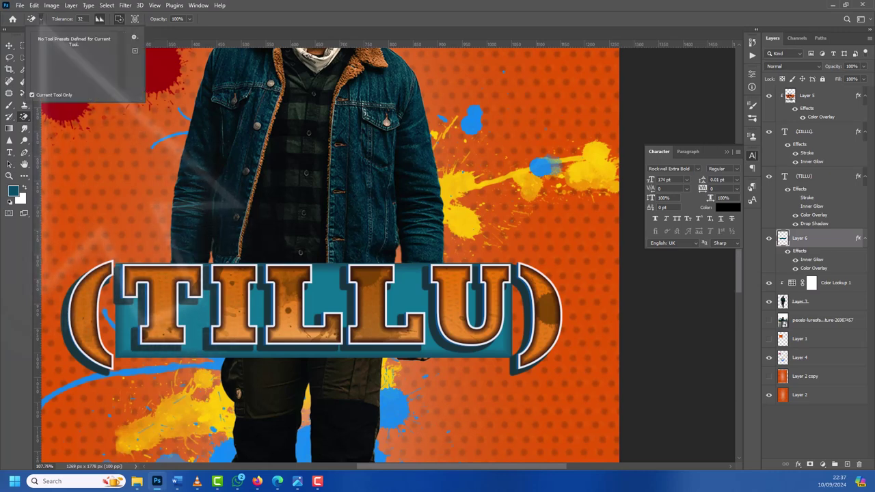
pyautogui.click(31, 19)
pyautogui.rightClick(24, 117)
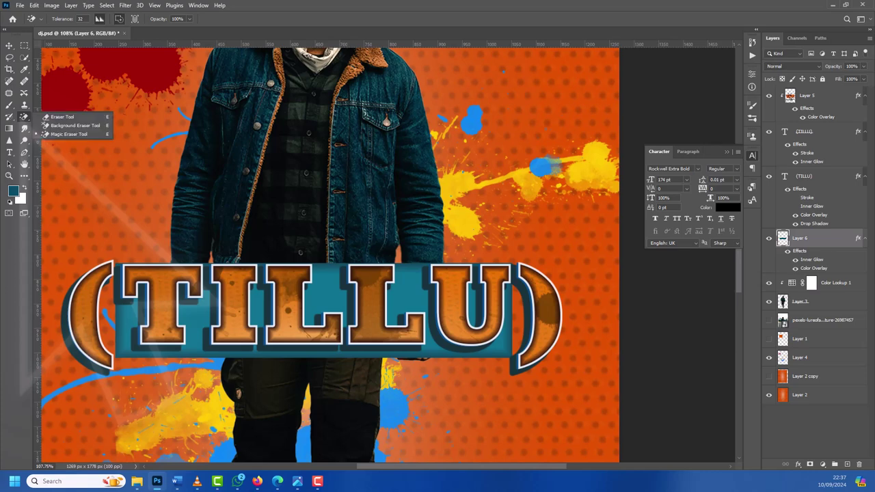
pyautogui.click(61, 117)
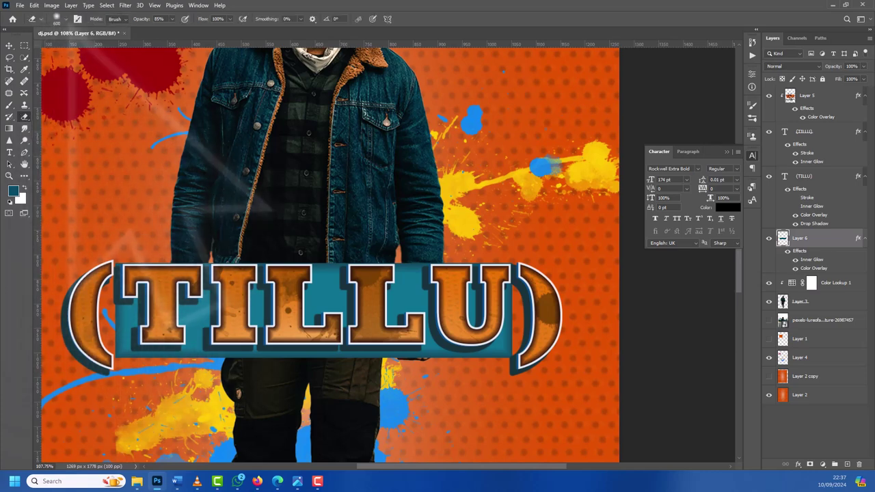
pyautogui.click(159, 140)
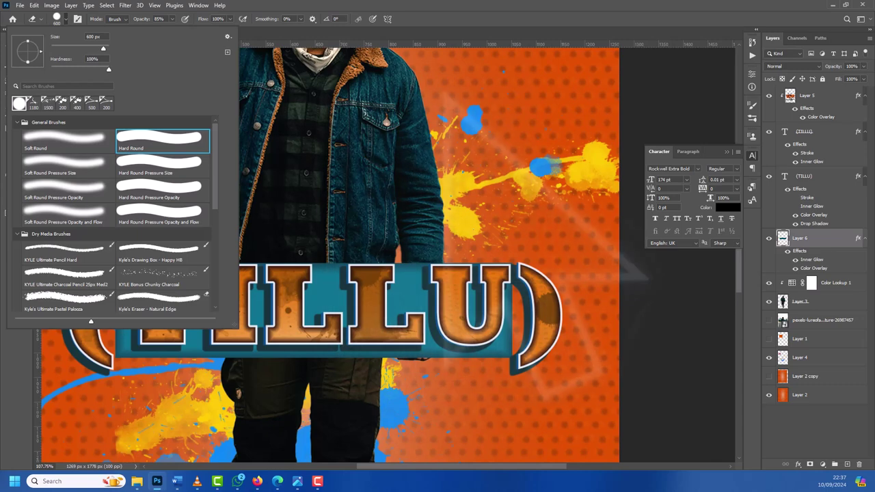
pyautogui.press('Escape')
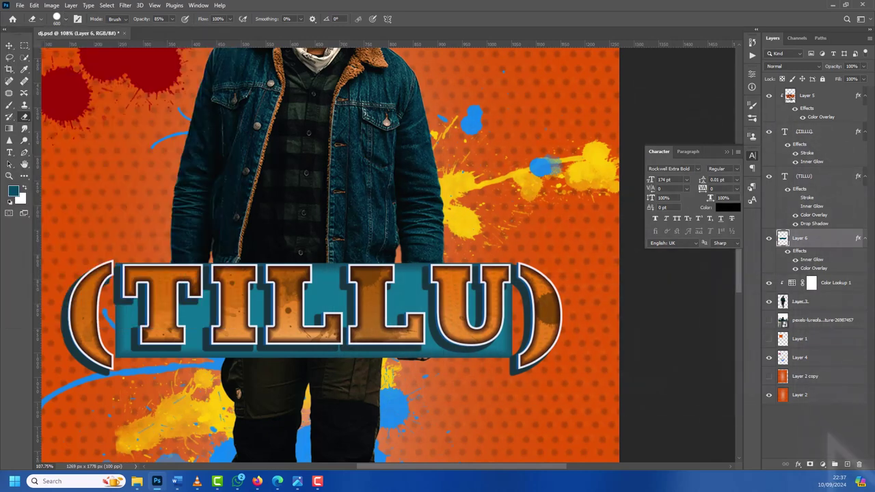
# Step: Rasterize Layer 6's layer style, baking its inner glow and colour overlay into pixels
pyautogui.click(831, 424)
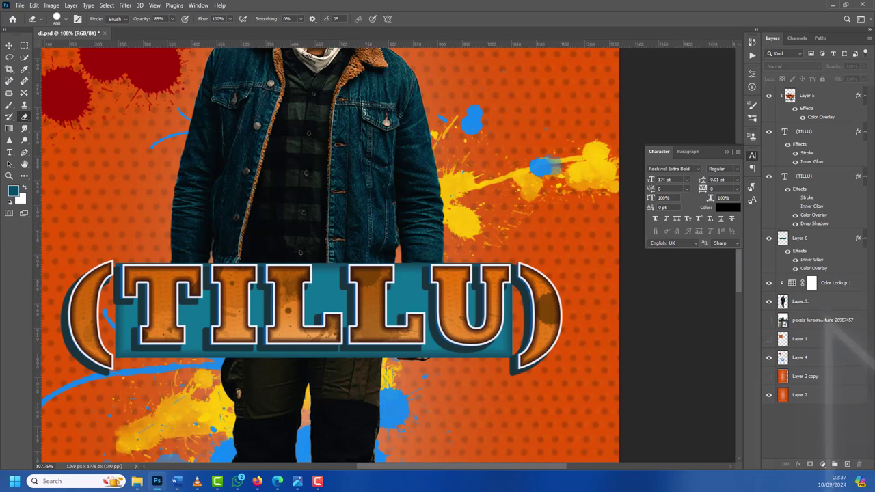
pyautogui.click(821, 238)
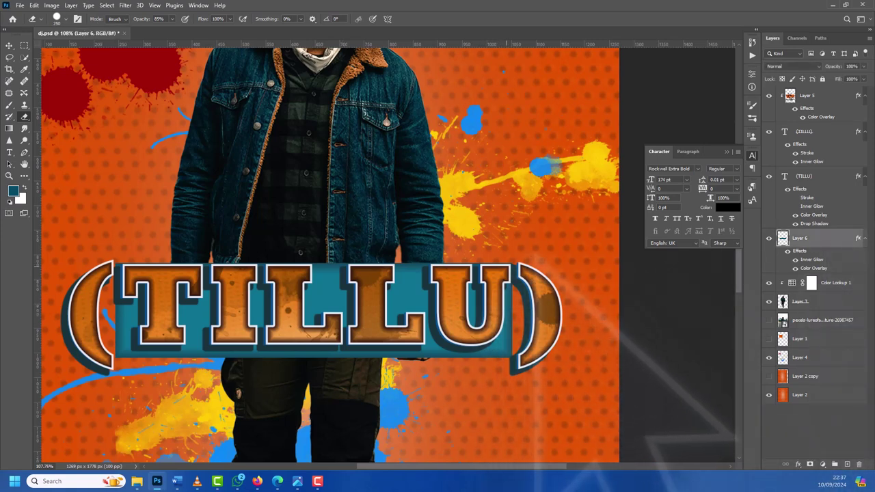
pyautogui.rightClick(834, 238)
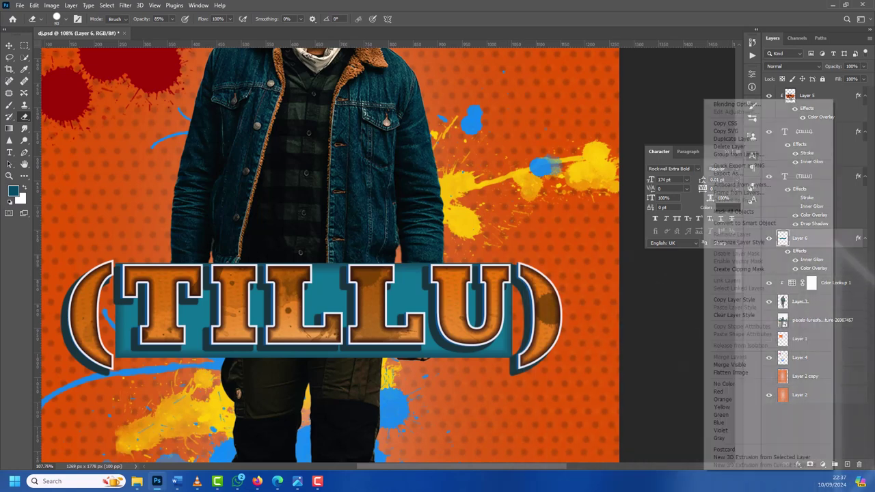
pyautogui.click(738, 242)
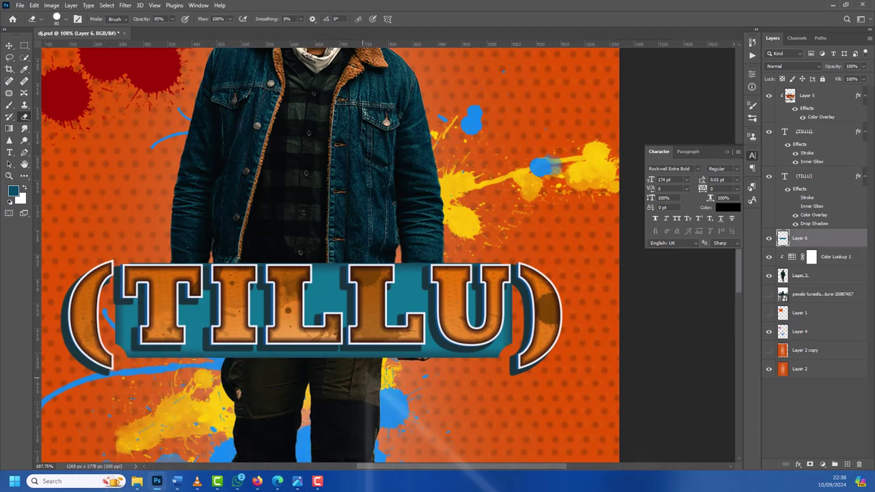
# Step: Paste a styled text layer and change its text to '2'
pyautogui.scroll(-2, 361, 358)
pyautogui.scroll(-2, 362, 358)
pyautogui.scroll(-2, 362, 358)
pyautogui.scroll(2, 442, 401)
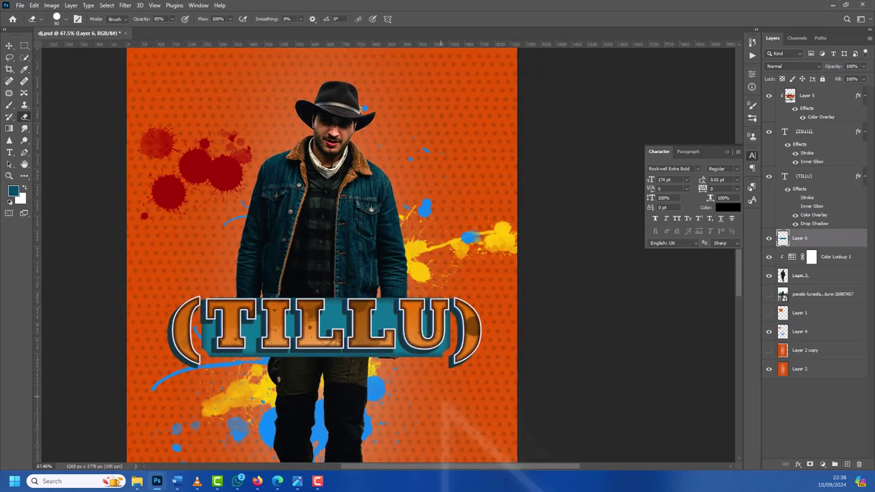
pyautogui.scroll(1, 442, 401)
pyautogui.scroll(2, 443, 401)
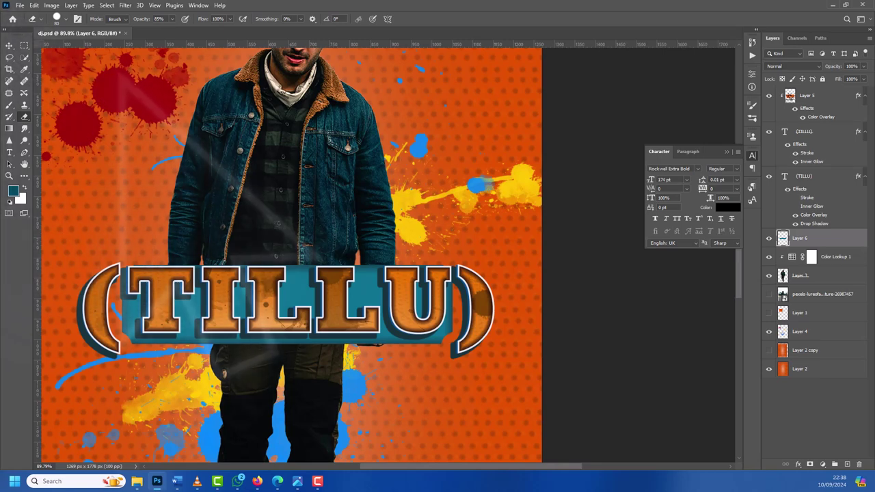
pyautogui.press('v')
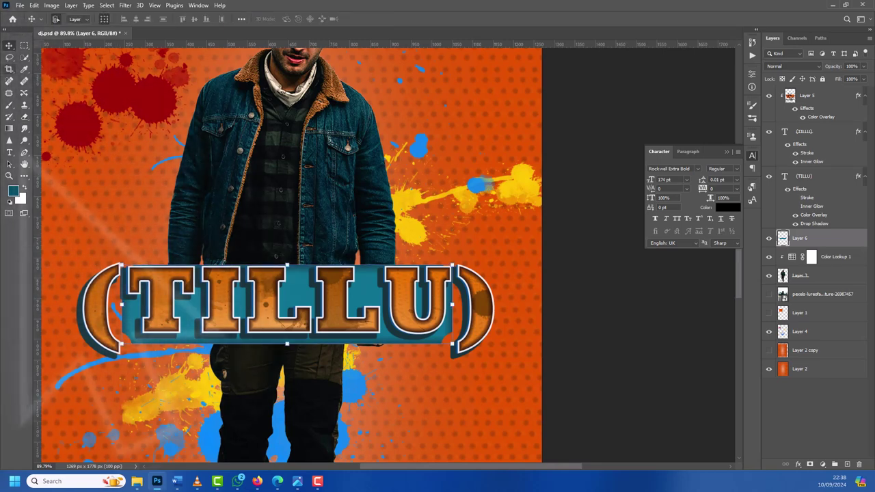
pyautogui.click(10, 152)
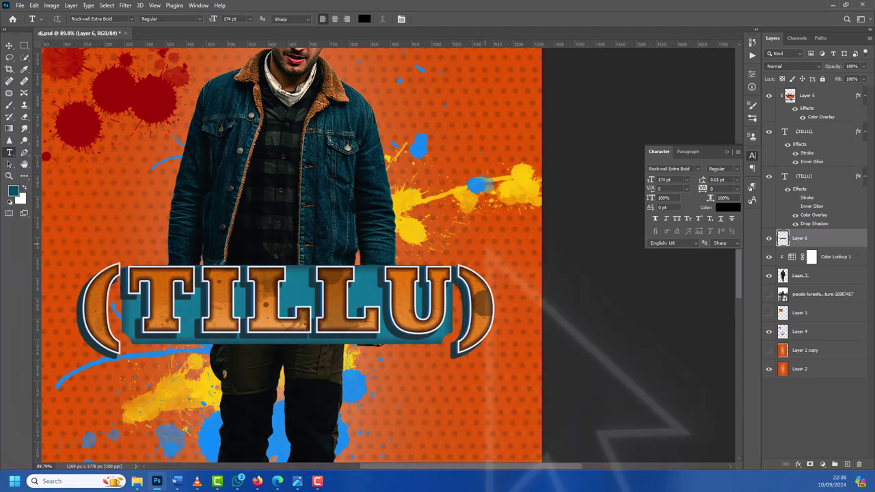
pyautogui.hotkey('ctrl', 'v')
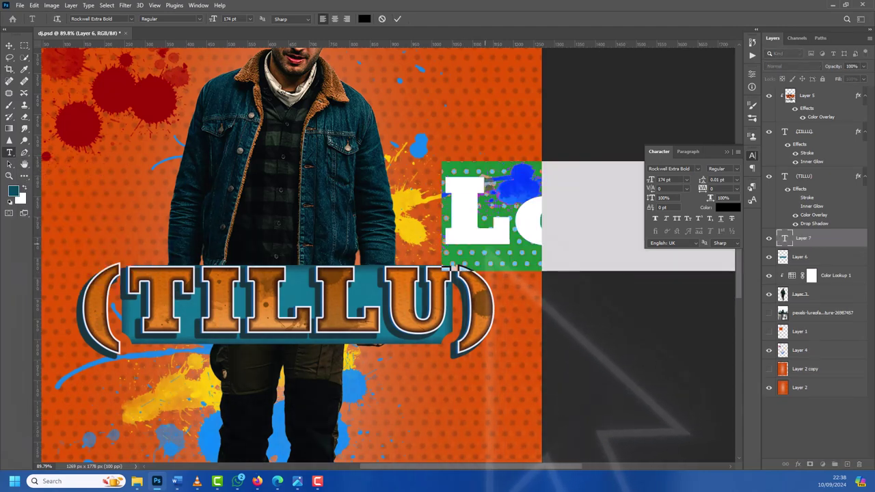
pyautogui.write('2')
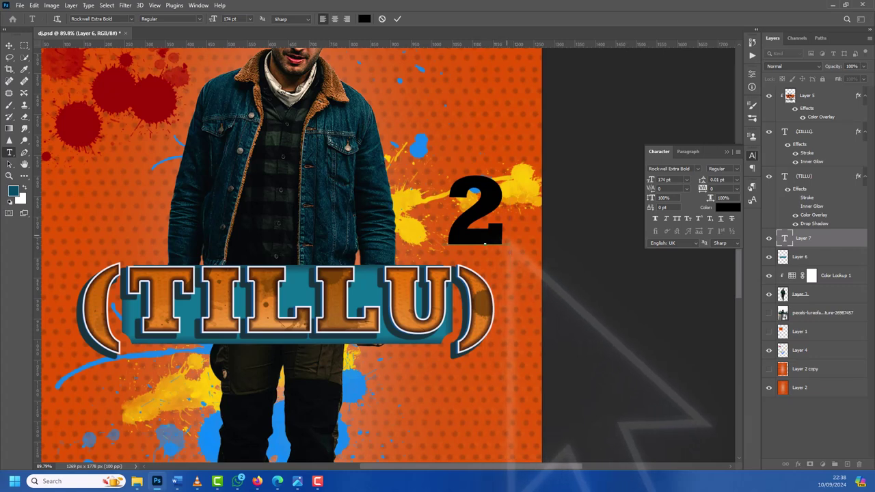
pyautogui.hotkey('ctrl', 'a')
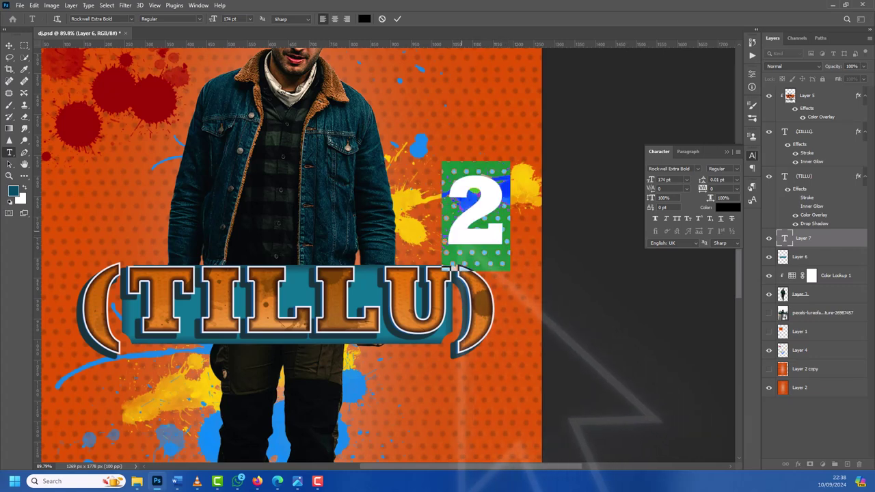
pyautogui.click(485, 242)
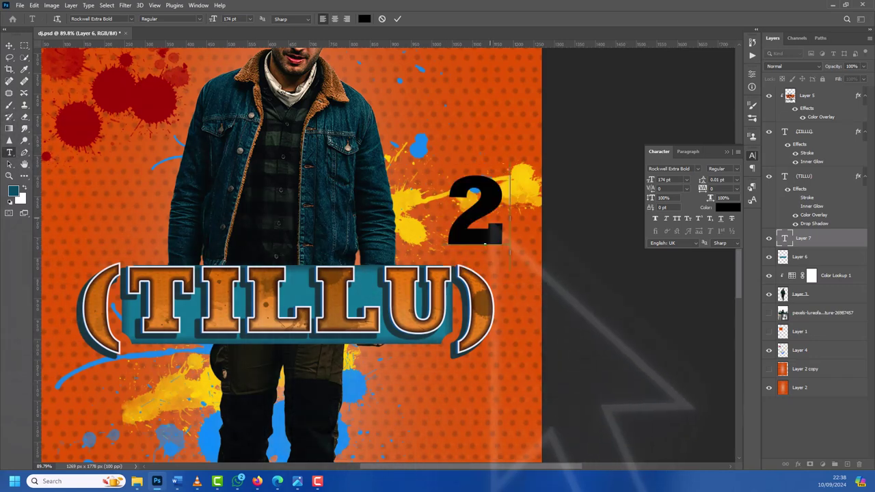
pyautogui.press('Escape')
pyautogui.press('v')
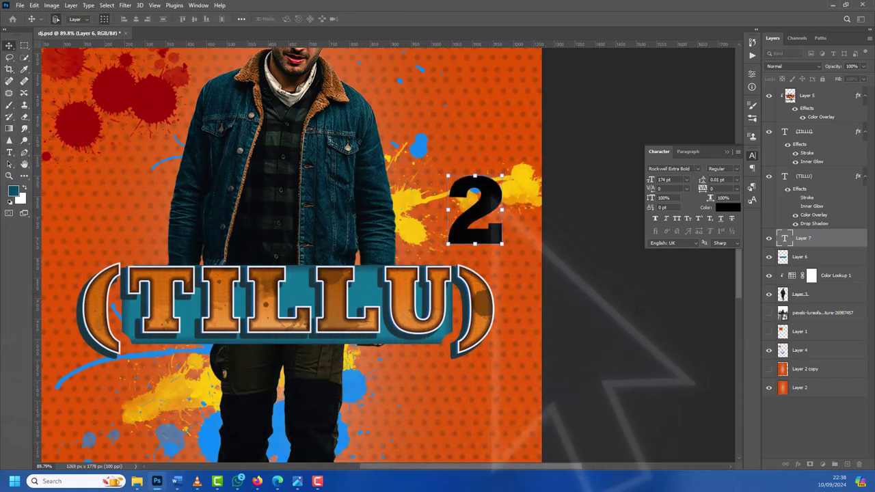
# Step: Move and shrink the 2 so it sits beside the top-right of (TILLU)
pyautogui.moveTo(489, 180); pyautogui.dragTo(510, 199)
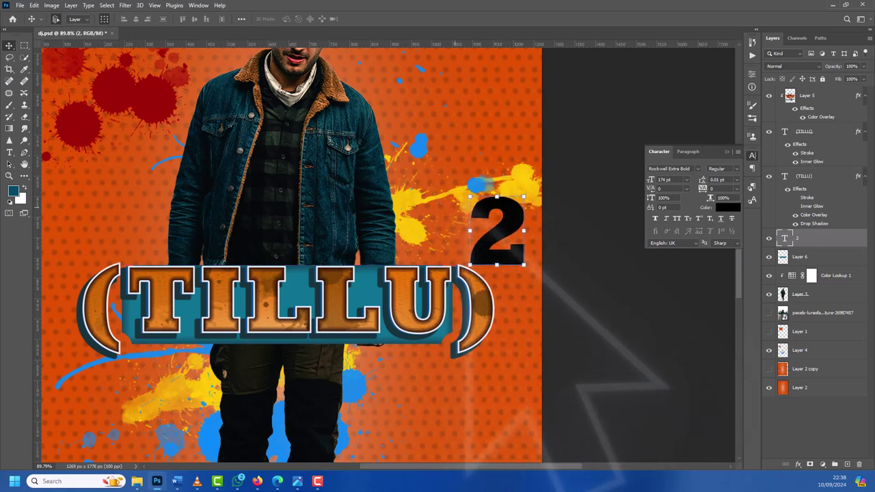
pyautogui.hotkey('ctrl', 't')
pyautogui.moveTo(525, 264)
pyautogui.mouseDown()
pyautogui.moveTo(550, 304)
pyautogui.moveTo(517, 255)
pyautogui.mouseUp()
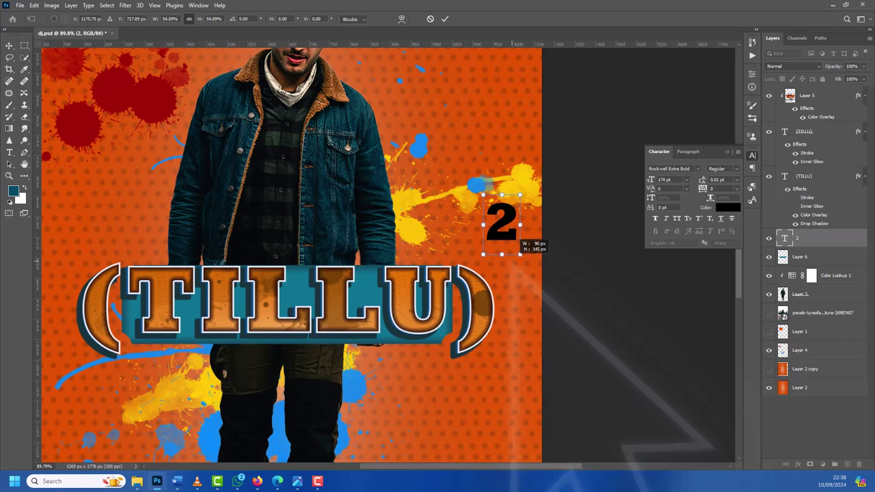
pyautogui.moveTo(502, 218); pyautogui.dragTo(508, 239)
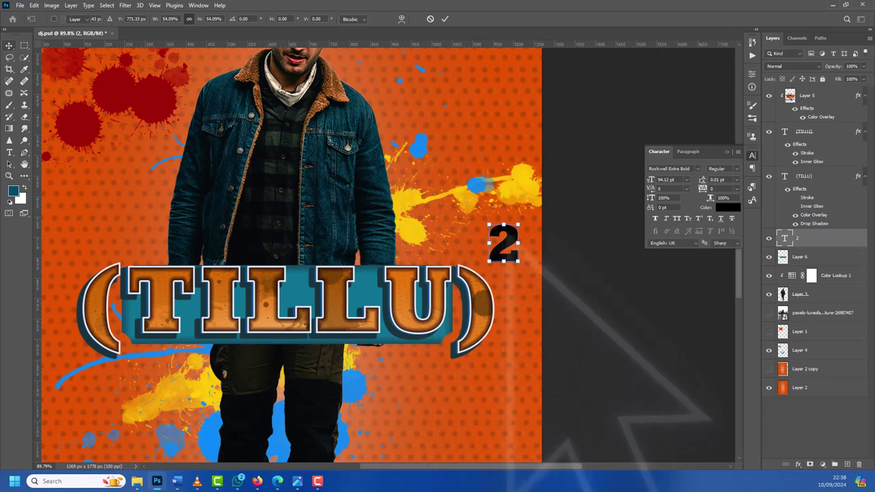
pyautogui.press('Return')
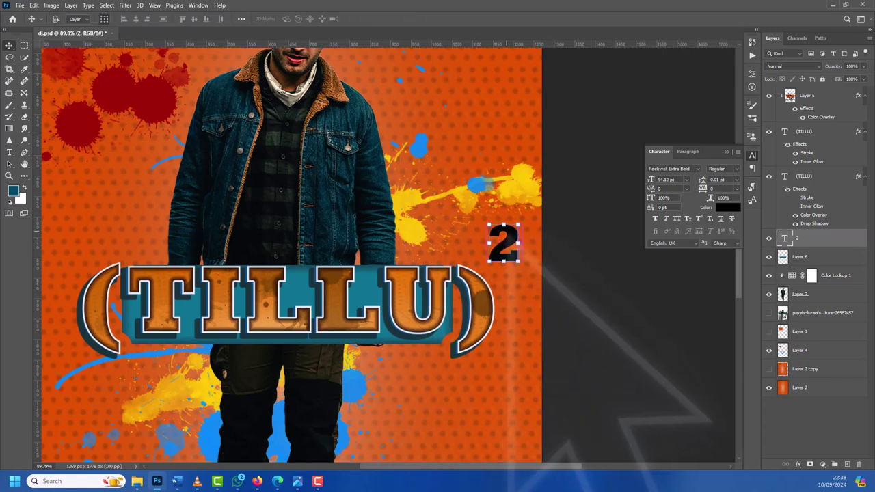
# Step: Duplicate the 2 as '2 copy' and nudge it slightly right and down
pyautogui.hotkey('ctrl', 'j')
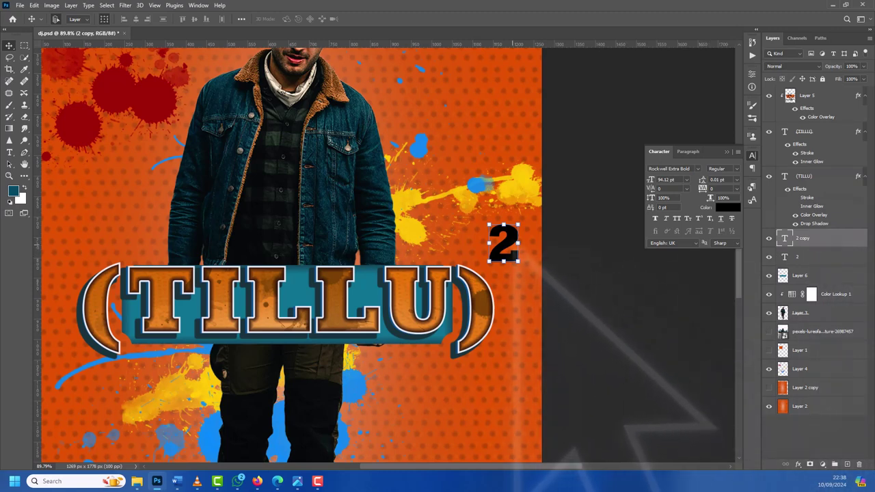
pyautogui.press('Right')
pyautogui.press('Right')
pyautogui.press('Down')
pyautogui.press('Down')
pyautogui.hotkey('ctrl', 't')
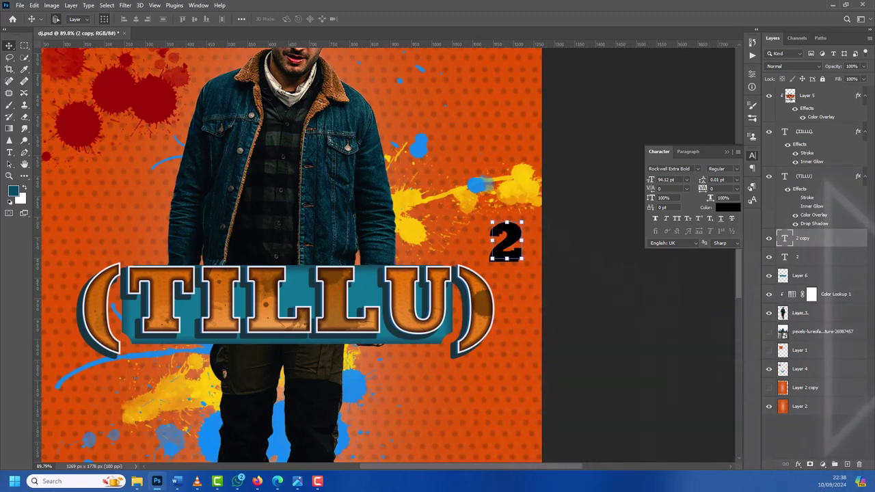
# Step: Copy the upper (TILLU) layer's style and paste it onto '2 copy'
pyautogui.press('Return')
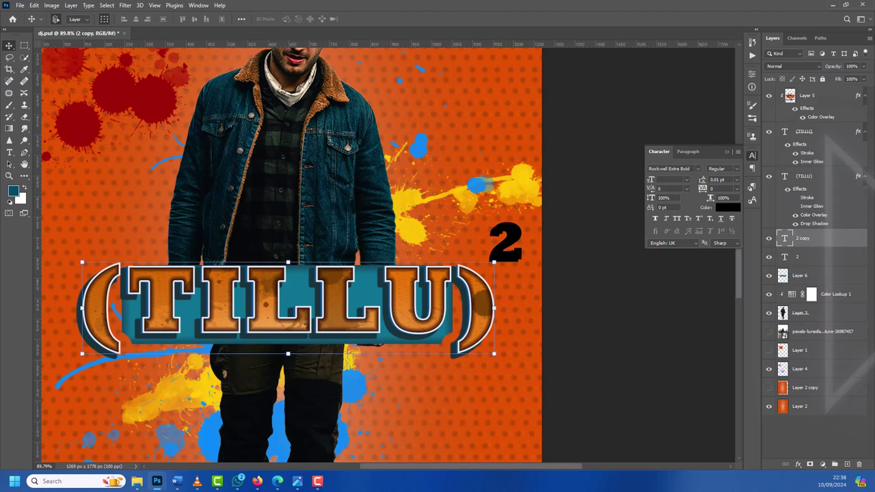
pyautogui.click(804, 131)
pyautogui.rightClick(821, 131)
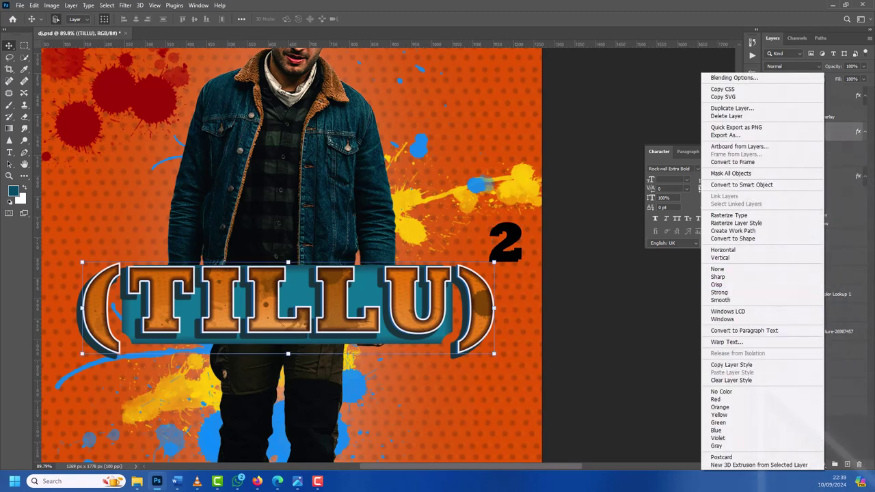
pyautogui.click(732, 365)
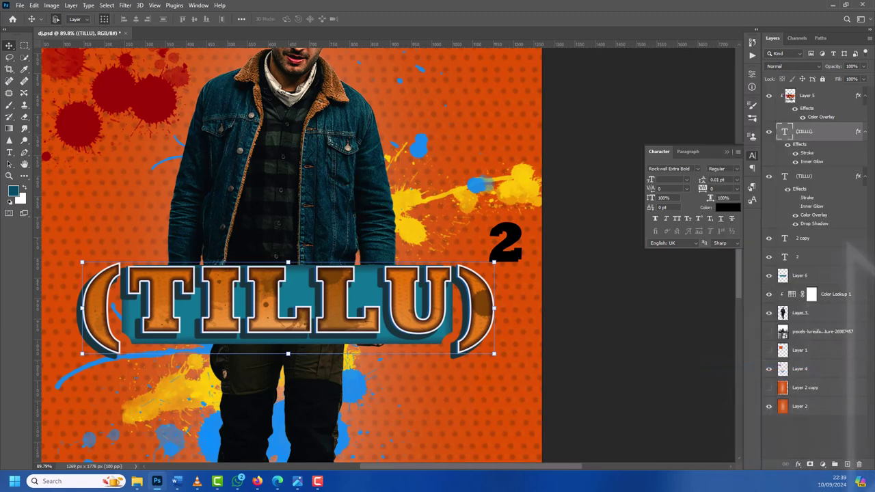
pyautogui.click(505, 240)
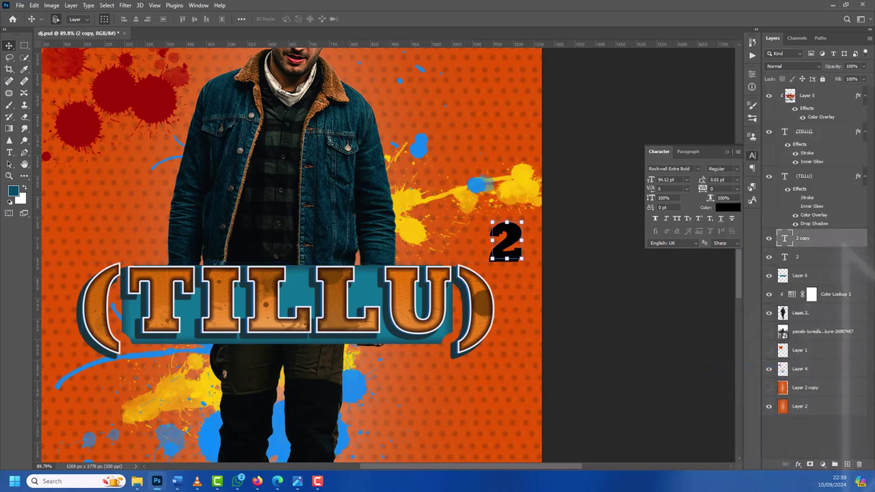
pyautogui.rightClick(841, 238)
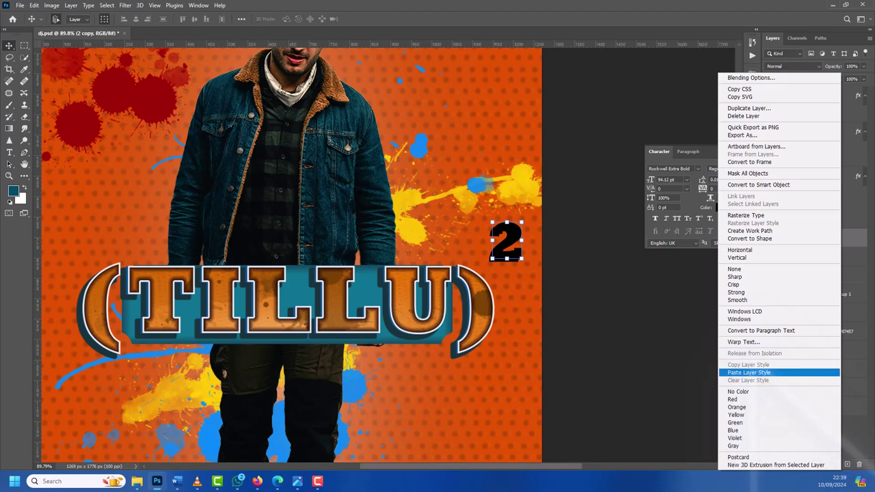
pyautogui.click(748, 373)
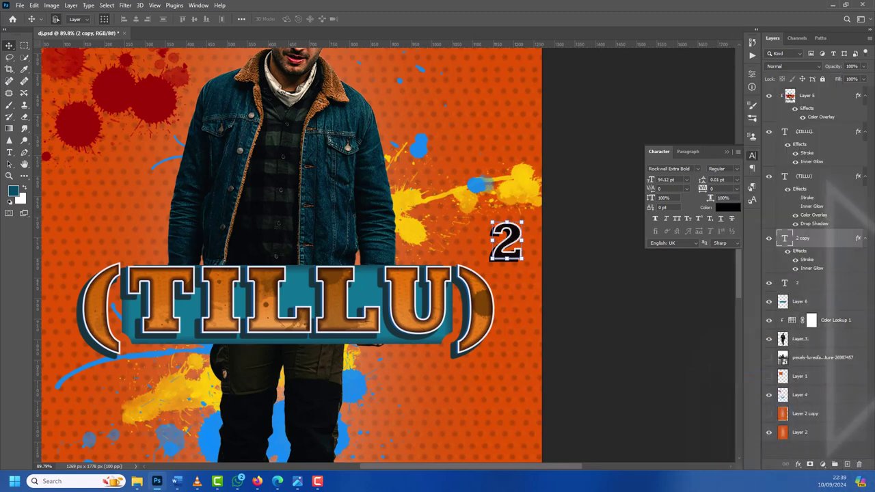
pyautogui.write('174')
# Step: Copy the lower (TILLU) layer's style and paste it onto the '2' layer
pyautogui.click(287, 308)
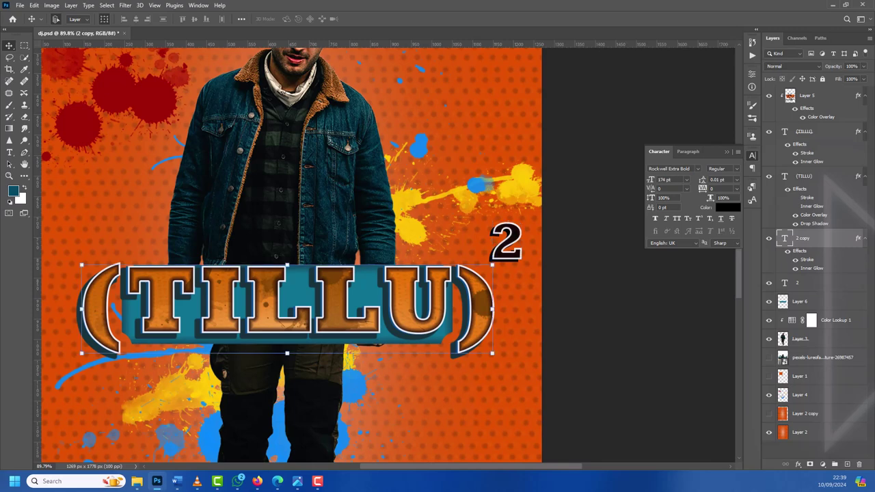
pyautogui.click(814, 175)
pyautogui.rightClick(824, 177)
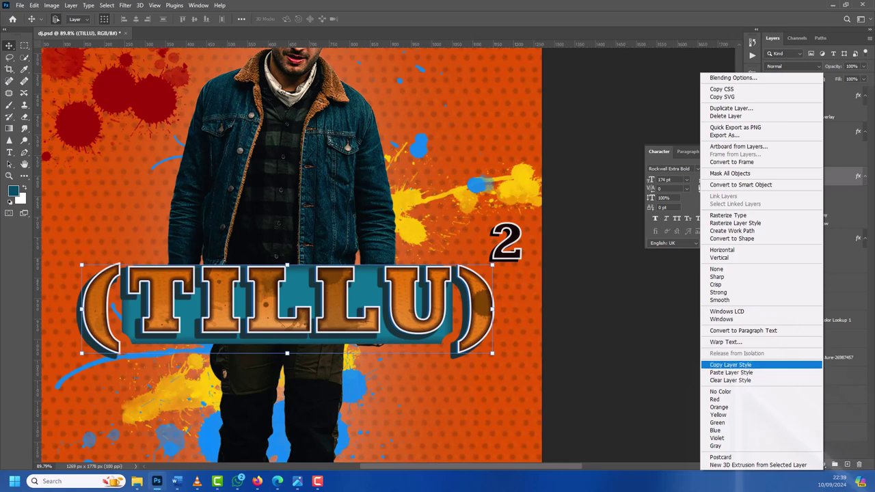
pyautogui.click(731, 365)
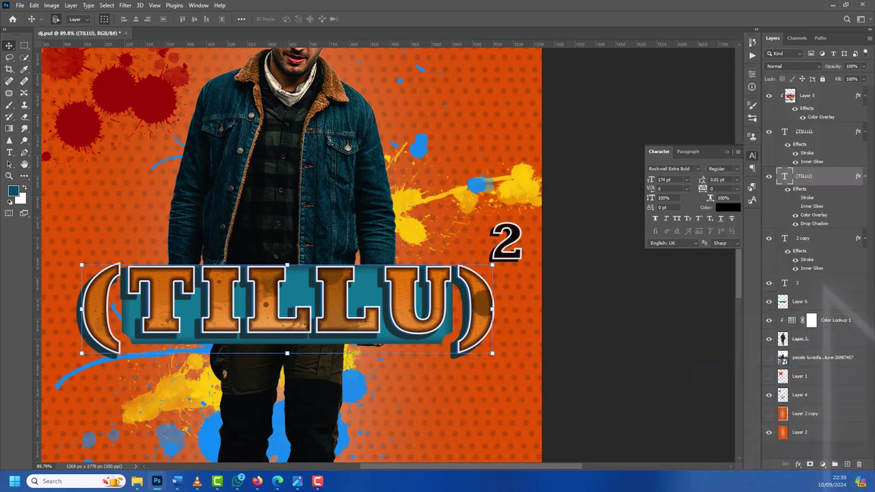
pyautogui.click(504, 243)
pyautogui.rightClick(824, 282)
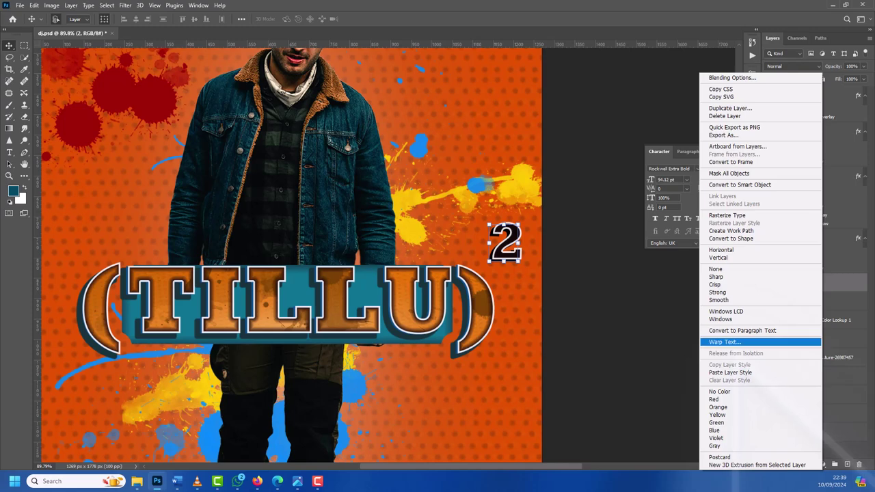
pyautogui.click(730, 373)
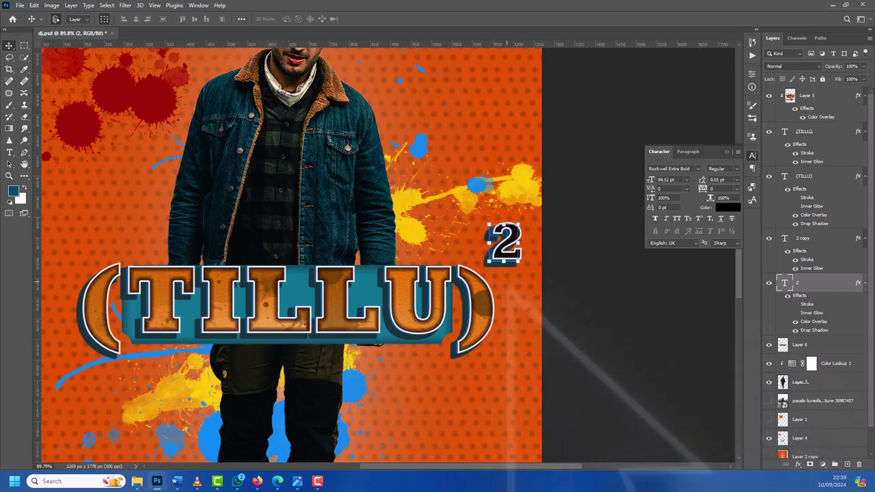
# Step: Thin the Stroke on '2 copy' to 2 px
pyautogui.hotkey('alt', ',')
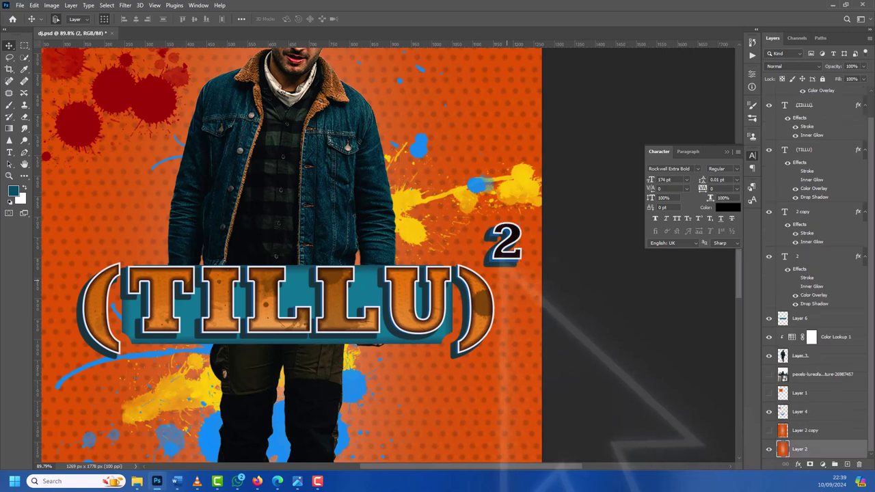
pyautogui.click(820, 212)
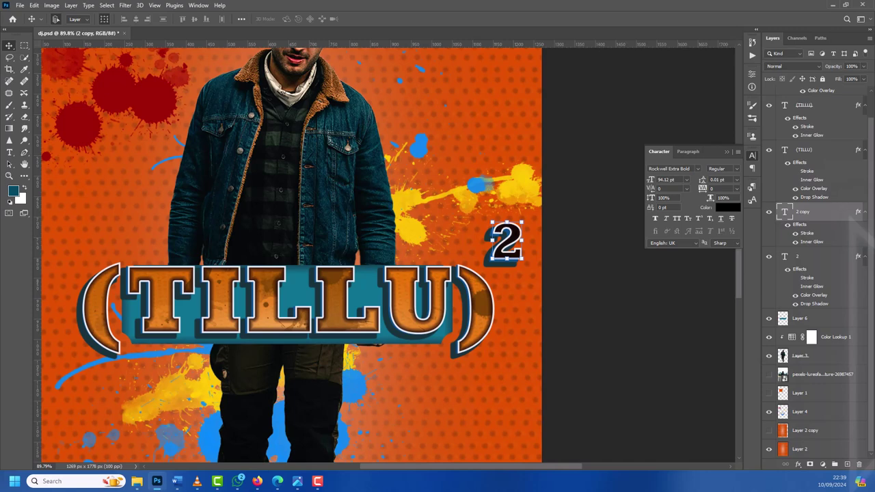
pyautogui.doubleClick(848, 212)
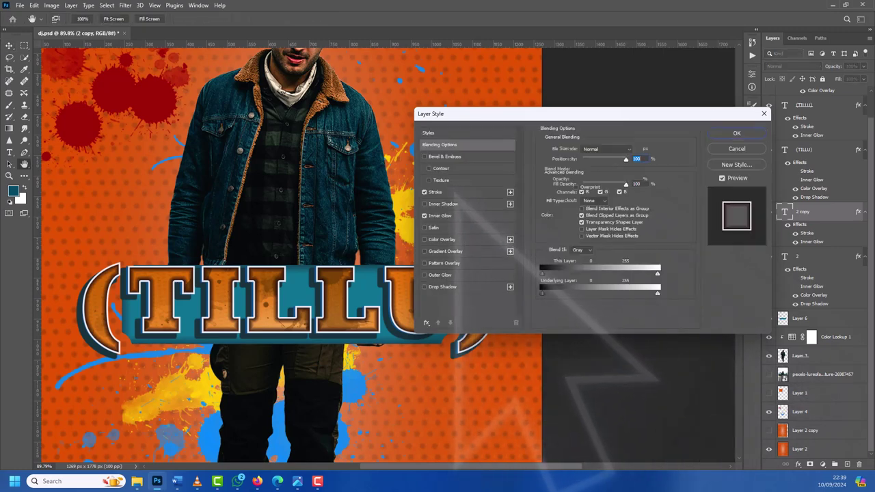
pyautogui.click(436, 192)
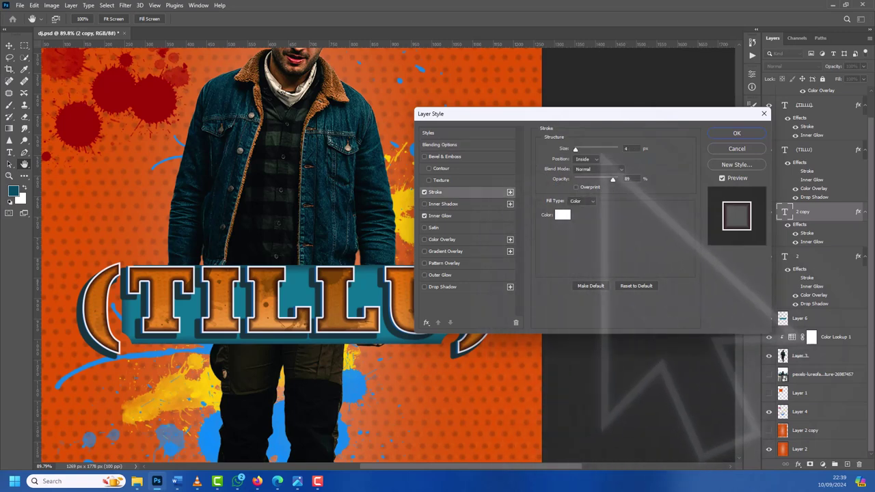
pyautogui.doubleClick(626, 148)
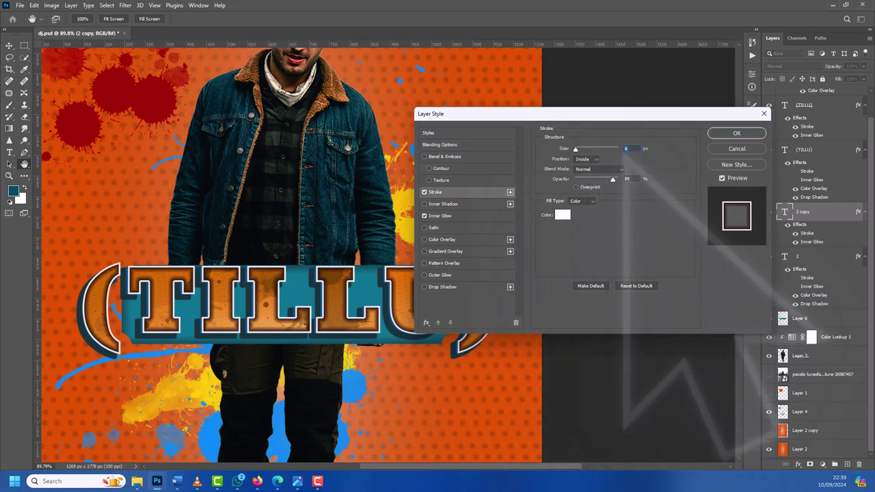
pyautogui.write('2')
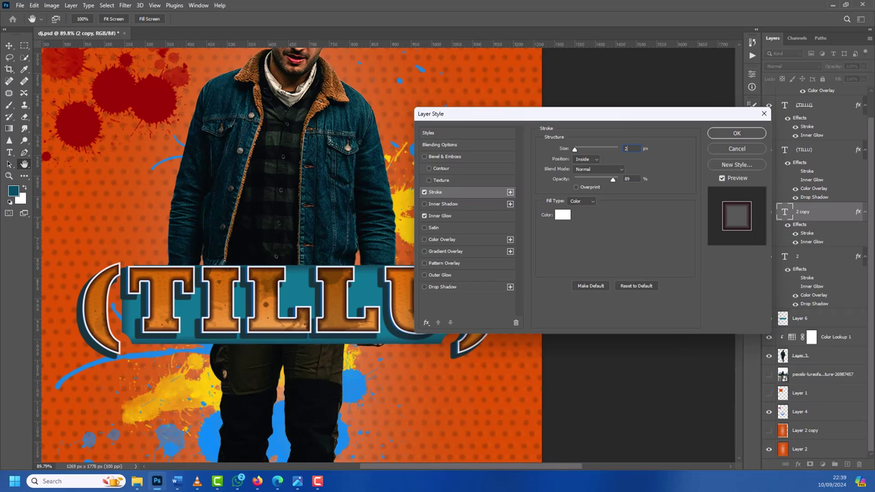
pyautogui.click(737, 133)
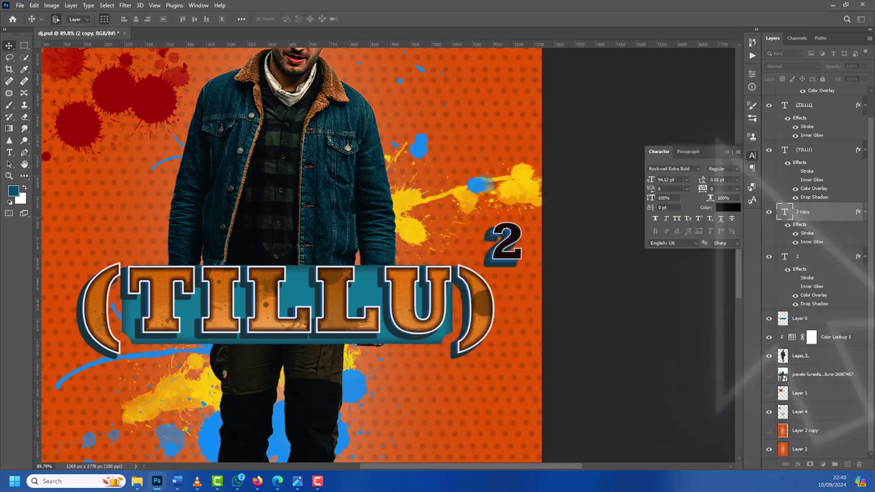
# Step: Reposition the 2 slightly down and left beside the title
pyautogui.click(509, 259)
pyautogui.moveTo(491, 223); pyautogui.dragTo(484, 220)
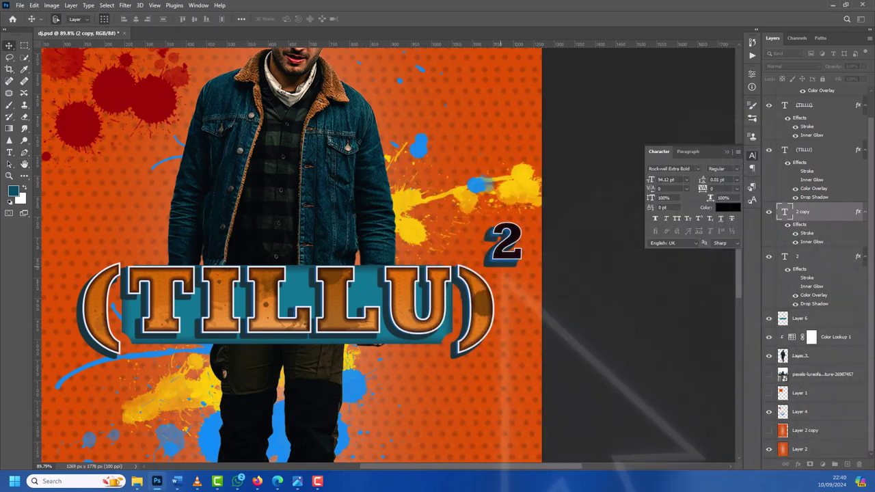
pyautogui.scroll(2, 518, 262)
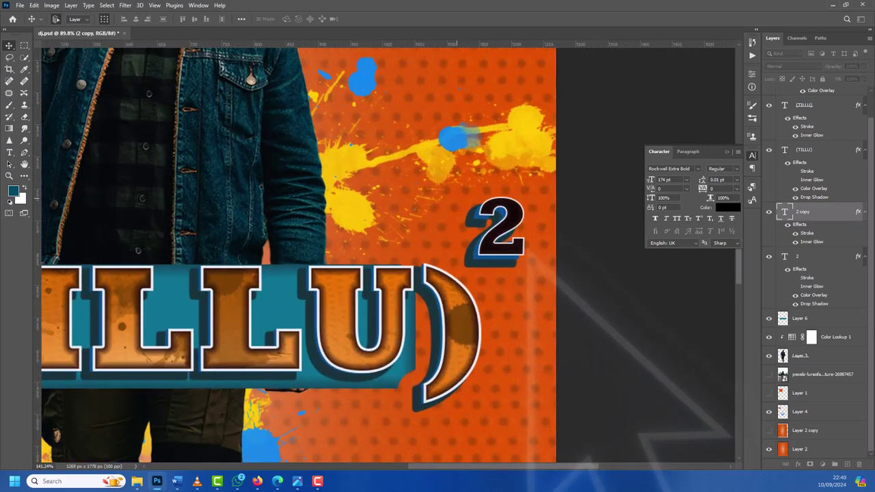
pyautogui.scroll(2, 518, 261)
pyautogui.scroll(1, 519, 262)
pyautogui.press('Escape')
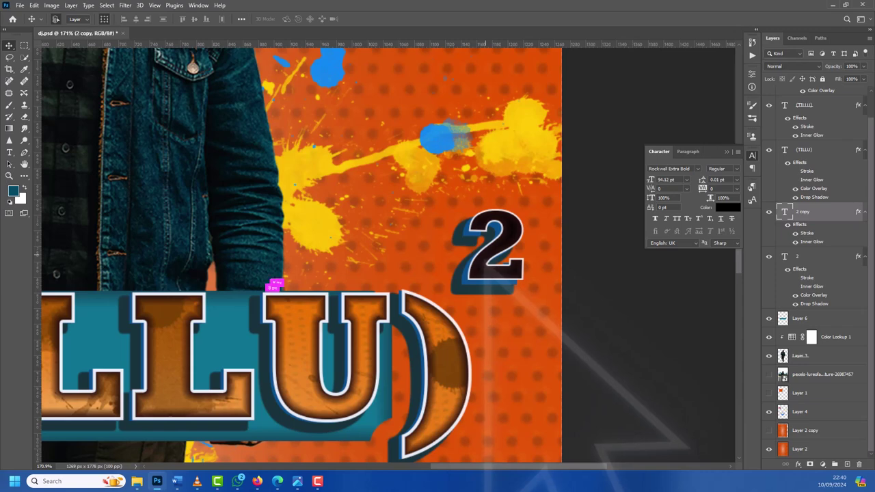
pyautogui.moveTo(492, 231)
pyautogui.mouseDown()
pyautogui.moveTo(495, 258)
pyautogui.moveTo(483, 258)
pyautogui.mouseUp()
pyautogui.hotkey('ctrl', 't')
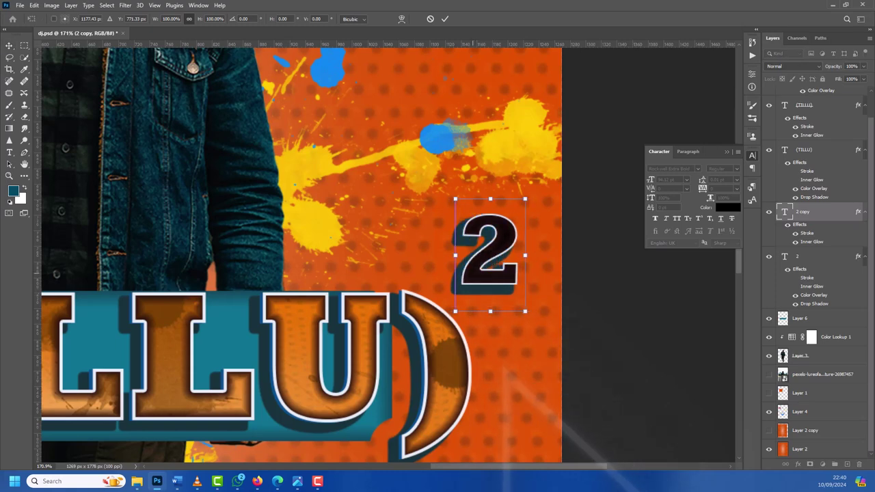
pyautogui.press('Return')
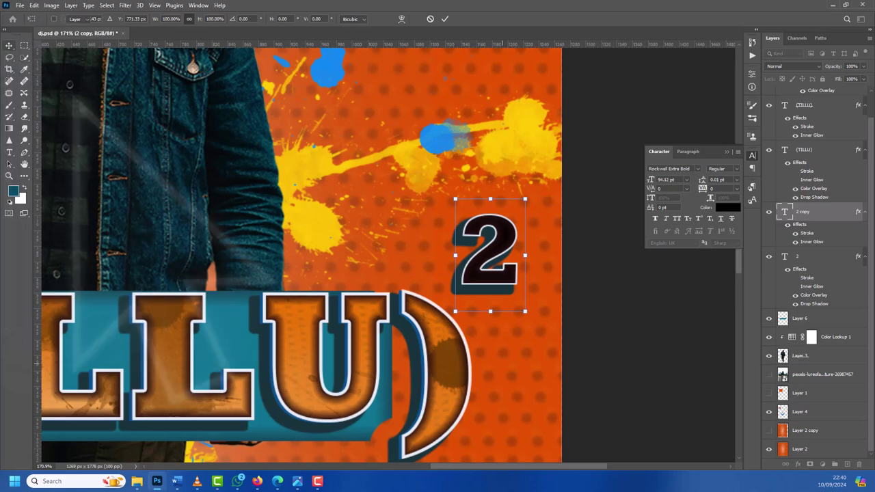
pyautogui.press('Return')
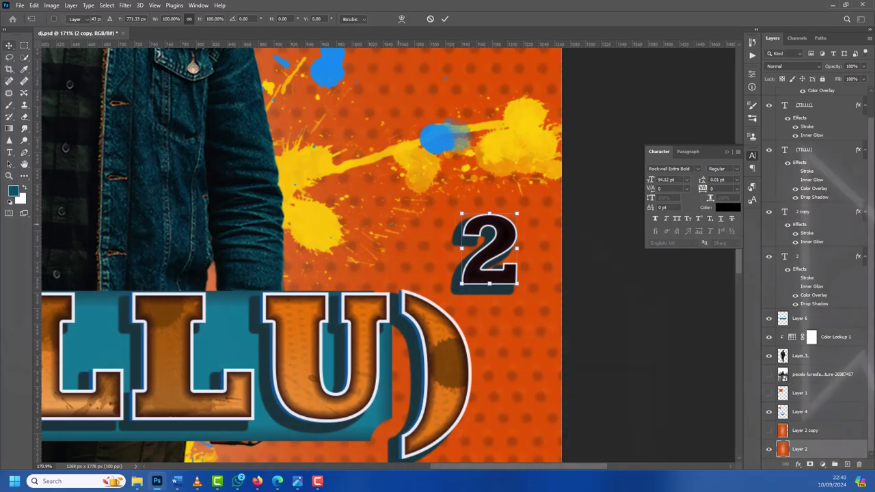
pyautogui.scroll(1, 817, 274)
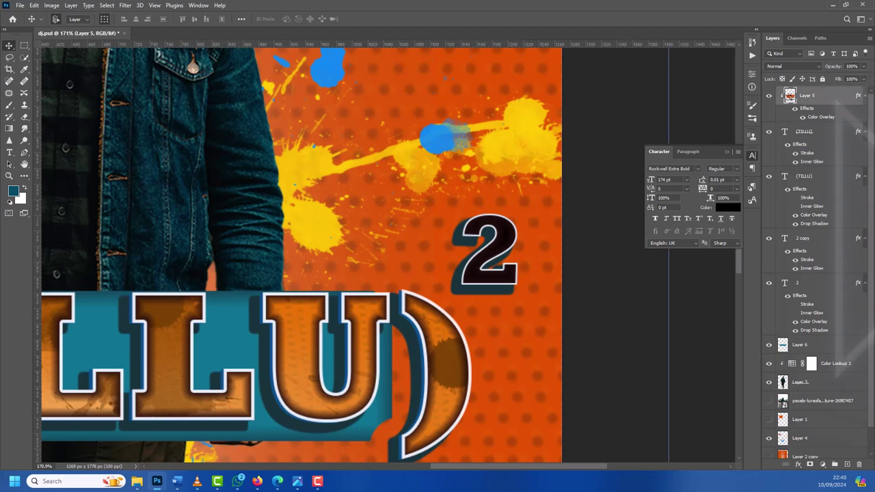
# Step: Duplicate Layer 5, move the copy above the 2 layers, and clip it to '2 copy'
pyautogui.hotkey('ctrl', 'j')
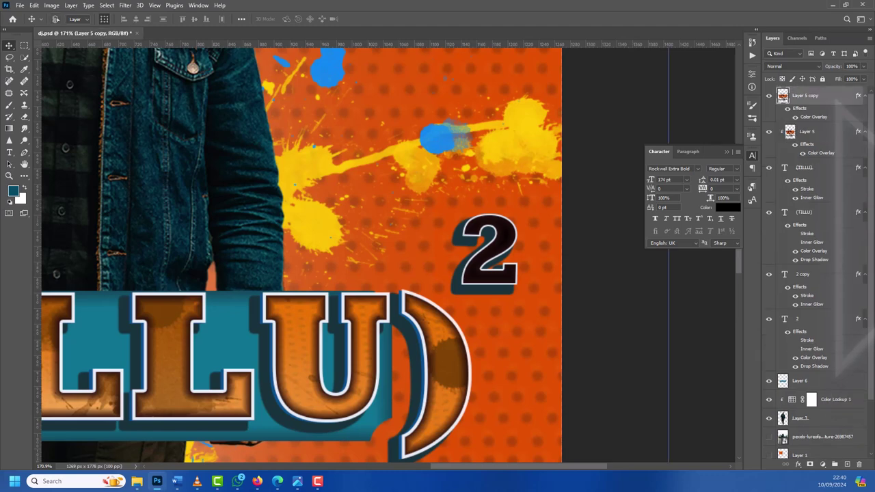
pyautogui.moveTo(786, 96); pyautogui.dragTo(793, 265)
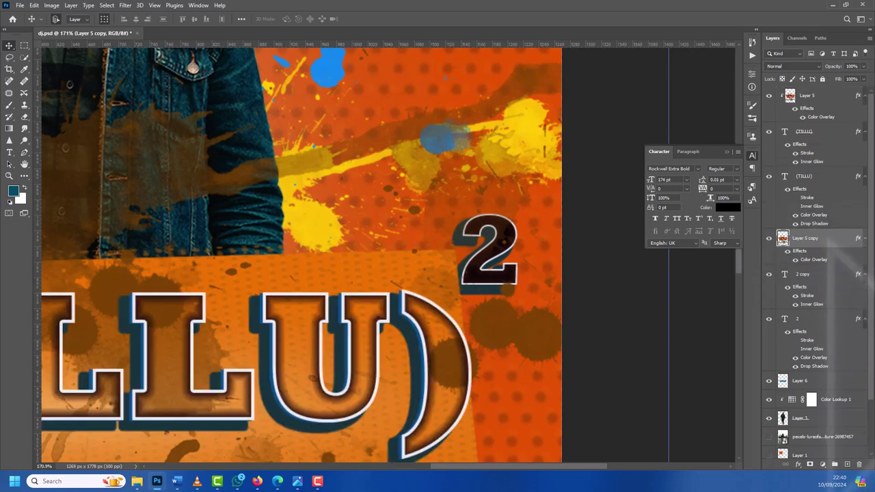
pyautogui.rightClick(828, 238)
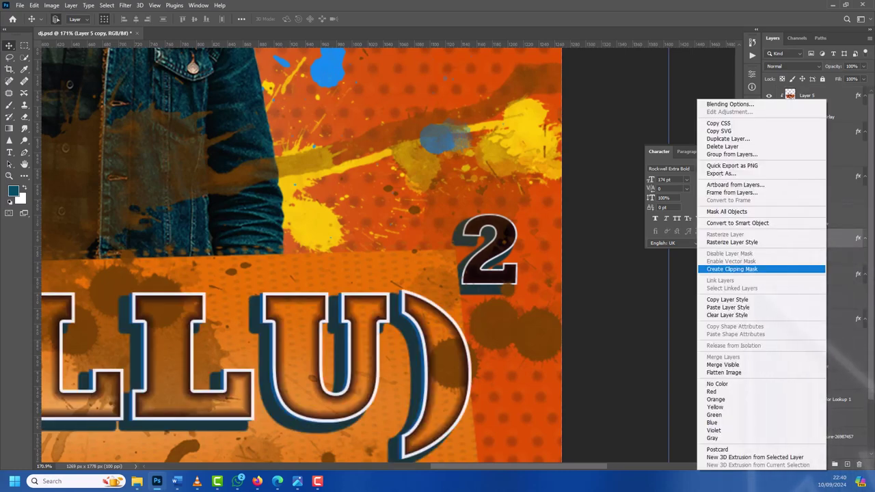
pyautogui.click(732, 268)
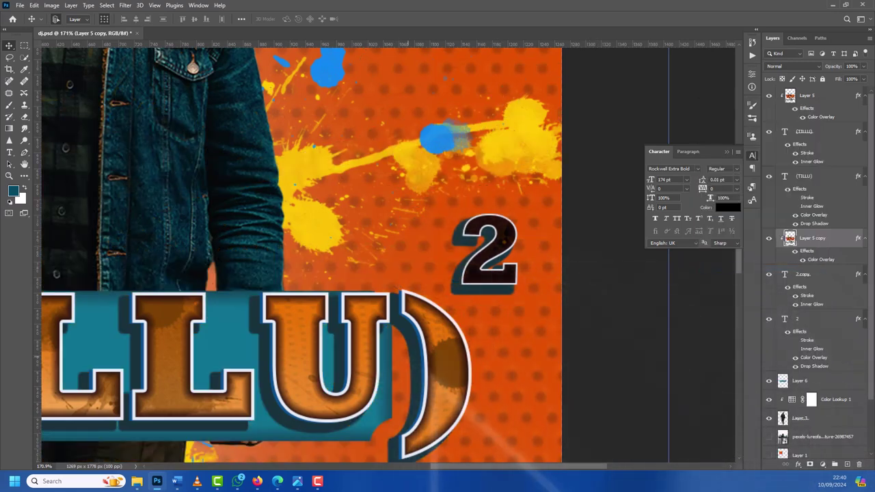
pyautogui.moveTo(455, 133); pyautogui.dragTo(554, 245)
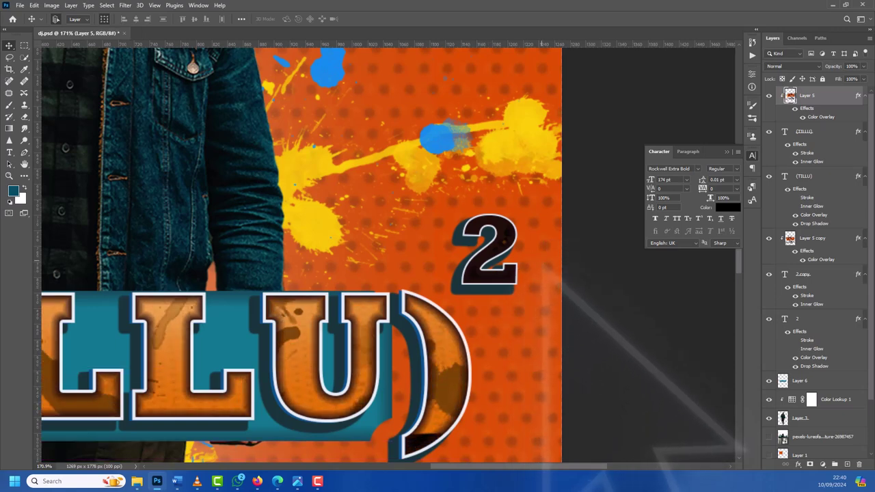
pyautogui.hotkey('ctrl', 'z')
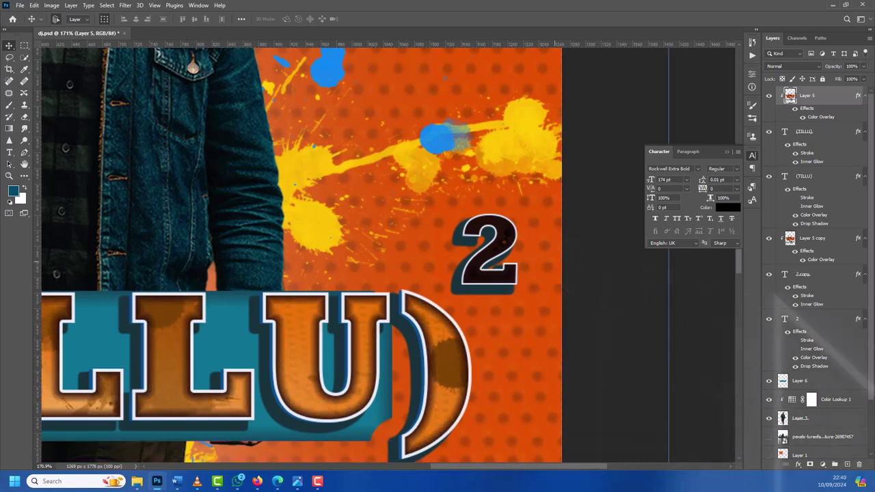
pyautogui.click(814, 238)
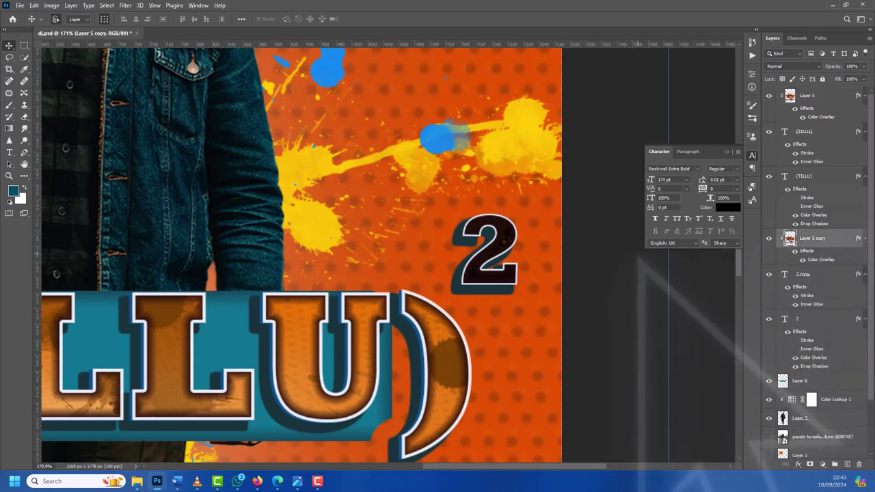
# Step: Nudge the Layer 5 copy texture upward with three Shift+Up steps
pyautogui.scroll(-2, 387, 256)
pyautogui.scroll(-2, 387, 256)
pyautogui.scroll(-1, 387, 255)
pyautogui.scroll(-1, 387, 256)
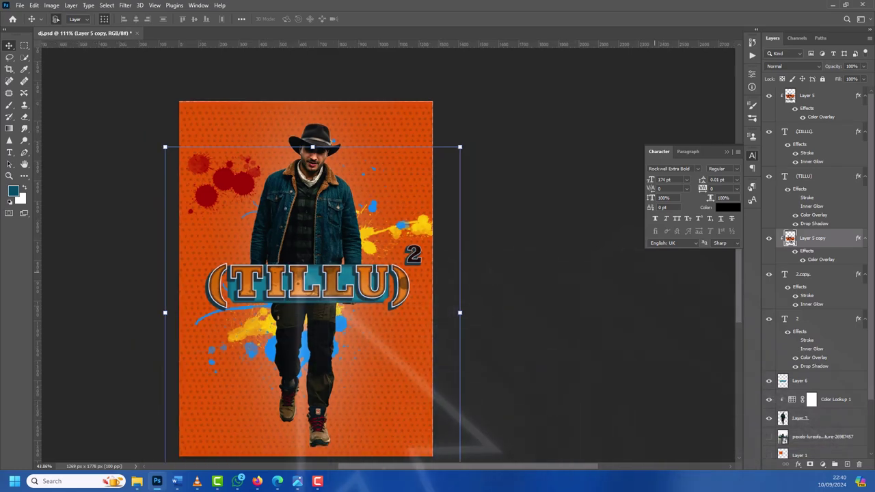
pyautogui.click(807, 96)
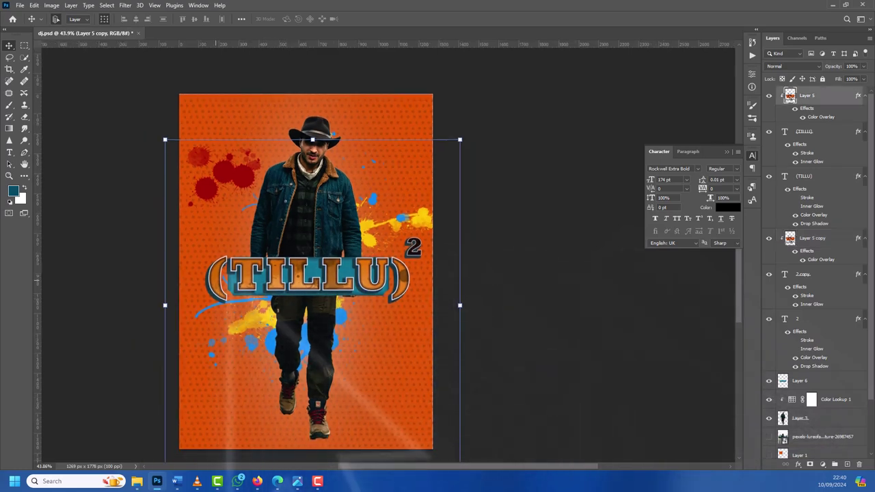
pyautogui.moveTo(312, 294); pyautogui.dragTo(326, 279)
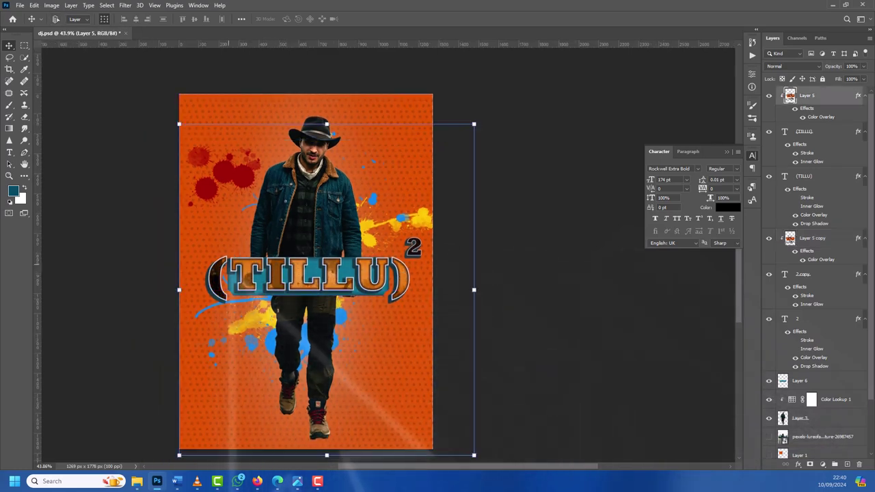
pyautogui.hotkey('ctrl', 'z')
pyautogui.click(813, 238)
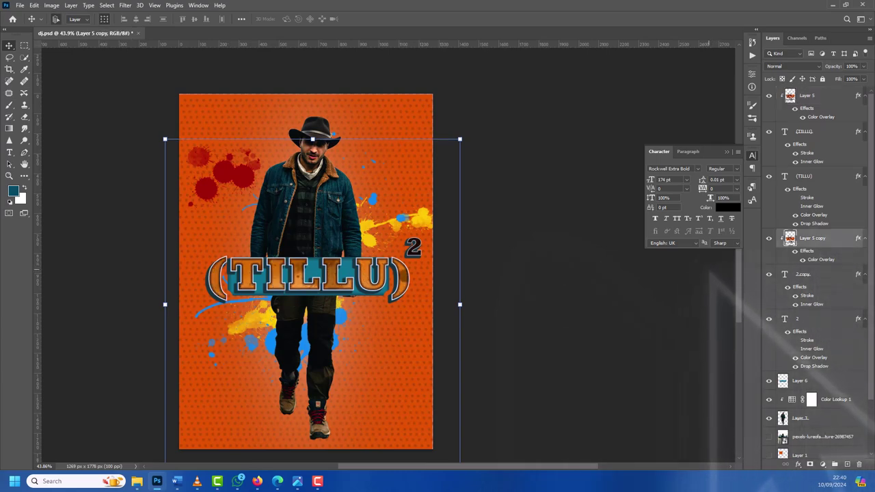
pyautogui.hotkey('shift', 'Up')
pyautogui.hotkey('shift', 'Up')
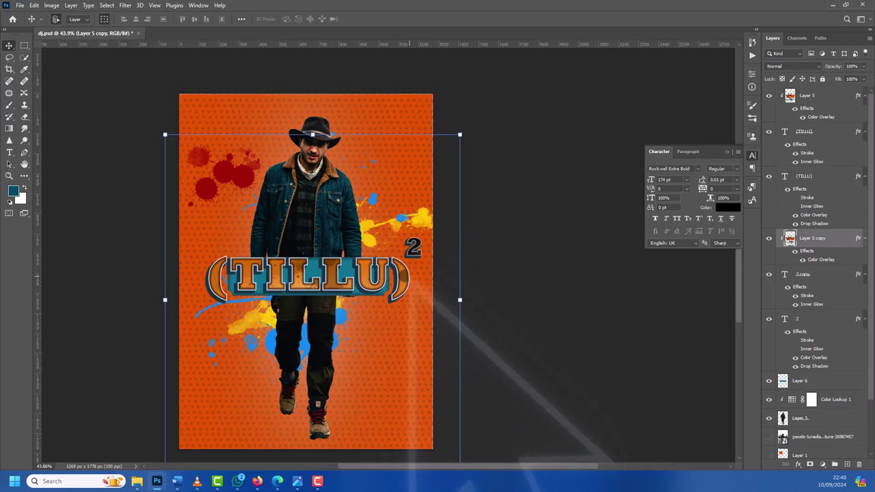
pyautogui.hotkey('shift', 'Up')
pyautogui.hotkey('shift', 'Up')
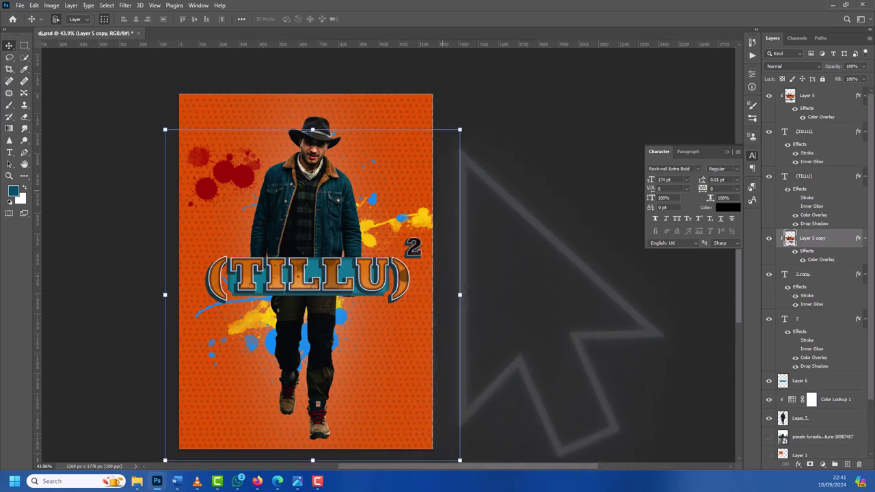
pyautogui.hotkey('shift', 'Up')
# Step: Scale the texture copy down to 45% and move it onto the superscript 2
pyautogui.hotkey('ctrl', 't')
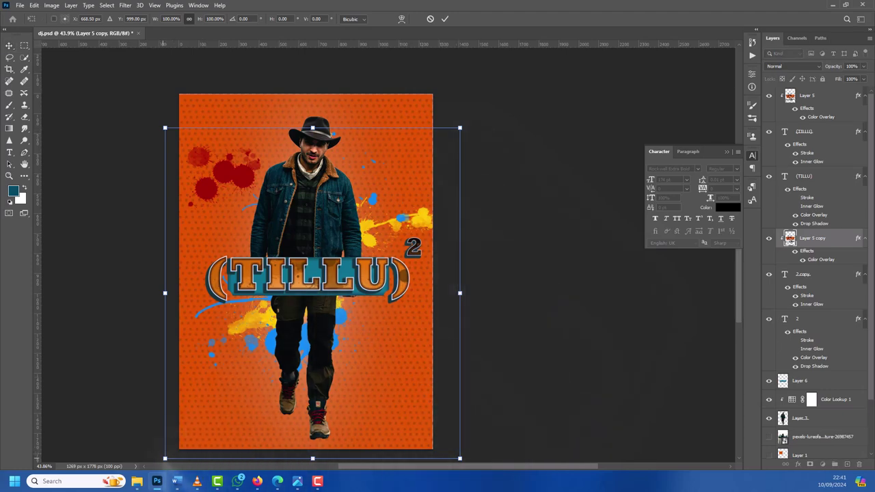
pyautogui.moveTo(166, 459); pyautogui.dragTo(309, 299)
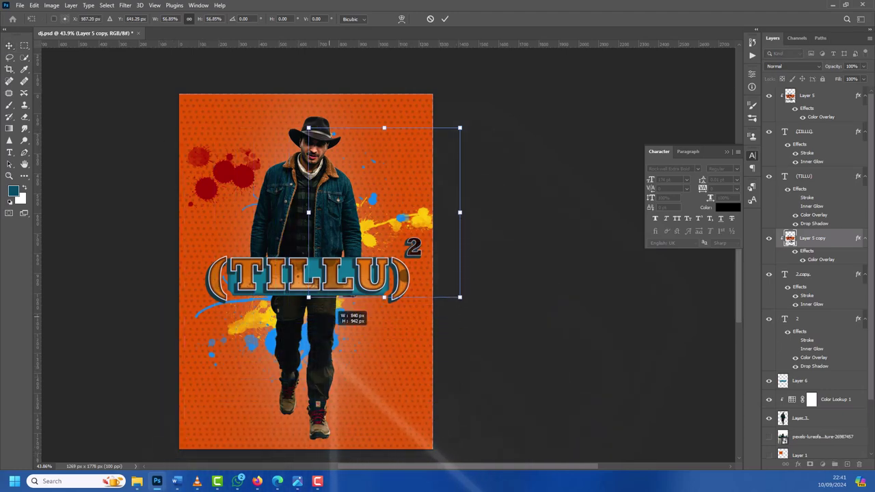
pyautogui.moveTo(308, 298); pyautogui.dragTo(327, 277)
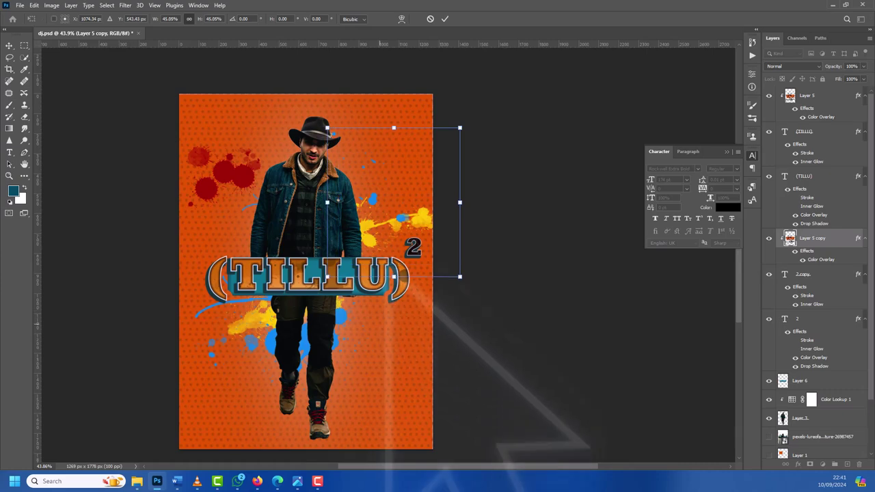
pyautogui.moveTo(410, 180)
pyautogui.mouseDown()
pyautogui.moveTo(435, 242)
pyautogui.moveTo(446, 223)
pyautogui.mouseUp()
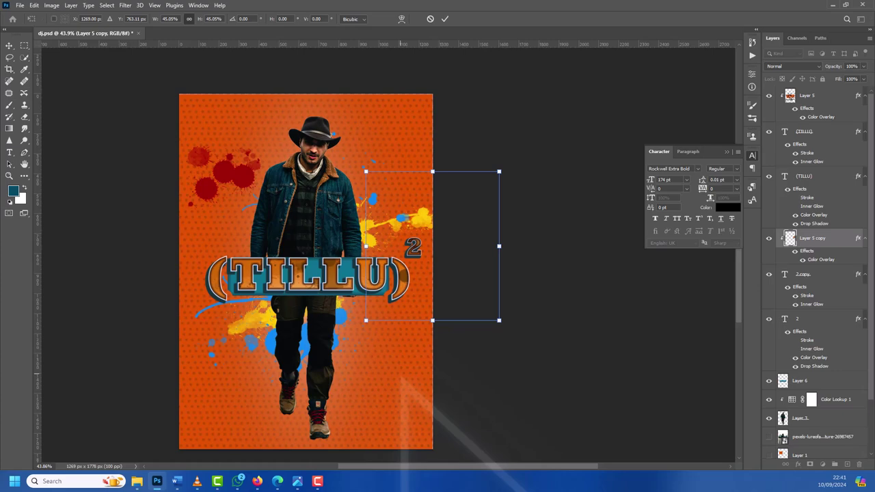
pyautogui.rightClick(9, 46)
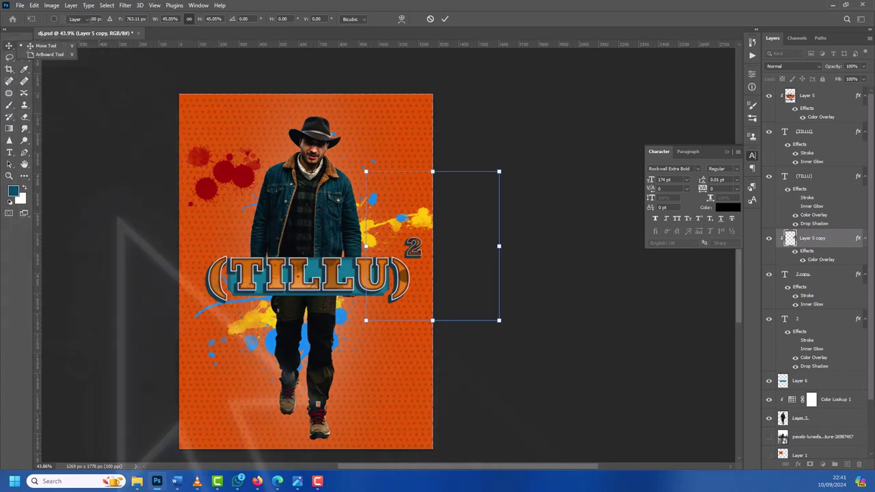
pyautogui.click(46, 45)
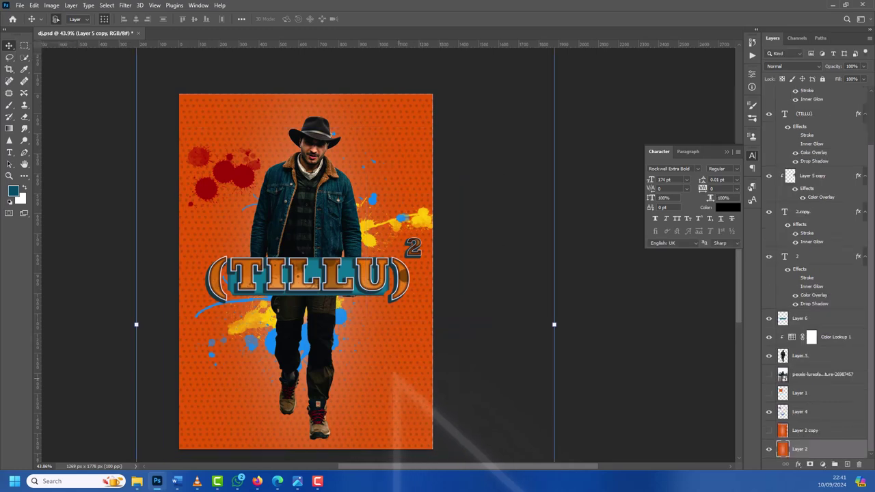
# Step: Move the Layer 5 copy texture down slightly
pyautogui.scroll(2, 472, 335)
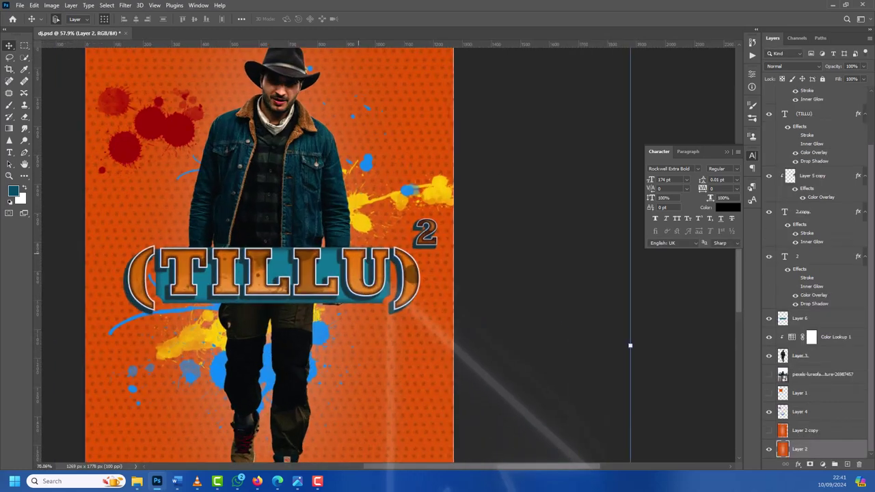
pyautogui.scroll(1, 383, 282)
pyautogui.scroll(1, 383, 283)
pyautogui.scroll(1, 383, 282)
pyautogui.scroll(1, 383, 282)
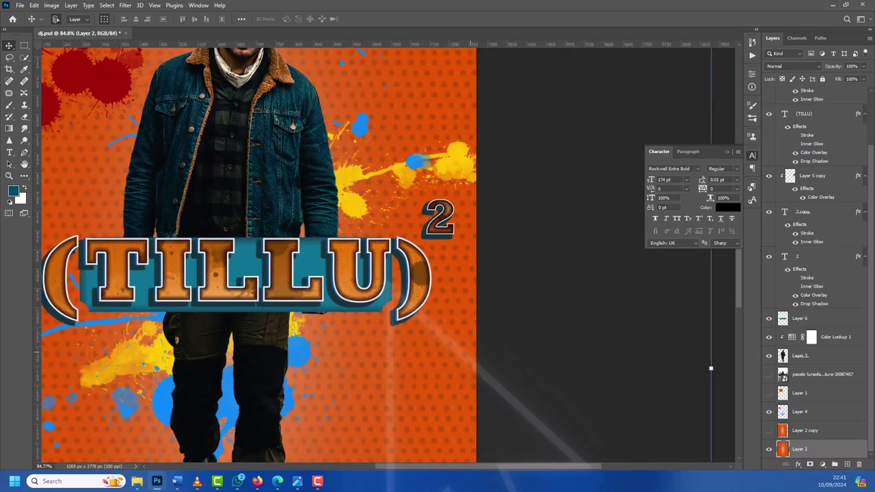
pyautogui.scroll(-1, 711, 368)
pyautogui.scroll(-1, 680, 358)
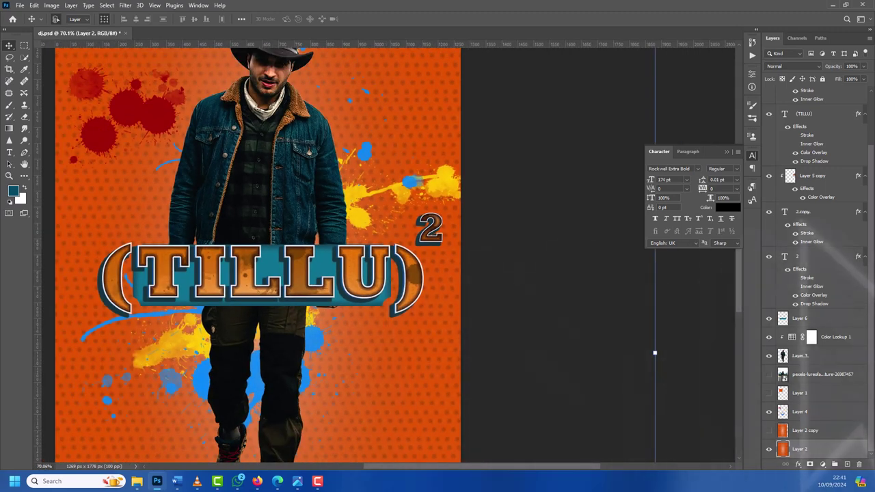
pyautogui.keyDown('ctrl'); pyautogui.click(458, 246); pyautogui.keyUp('ctrl')
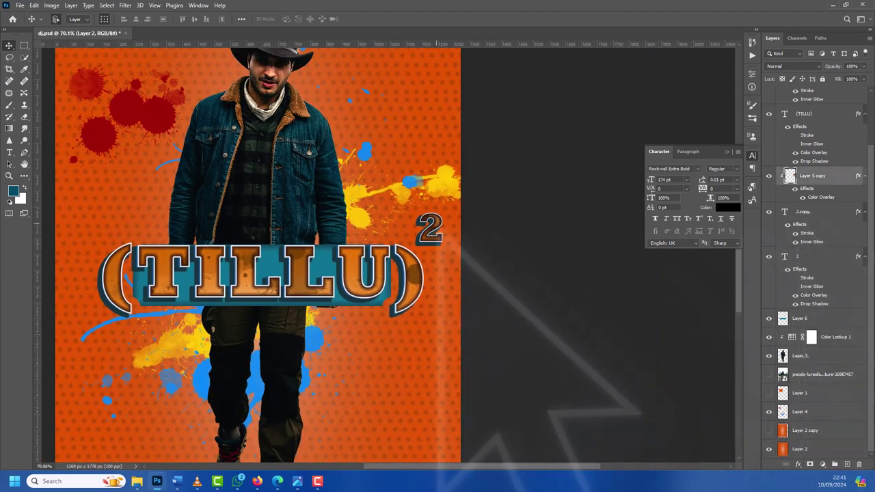
pyautogui.moveTo(448, 202); pyautogui.dragTo(448, 212)
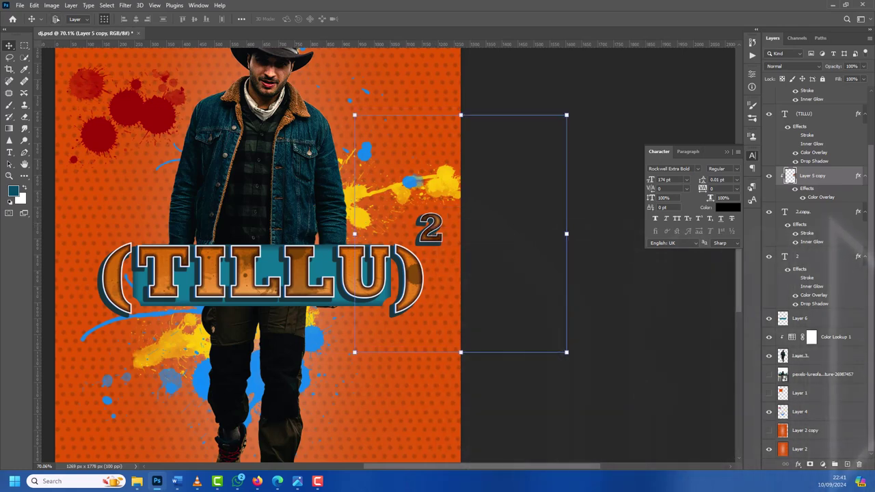
# Step: Group Layer 5 copy, '2 copy' and '2' into Group 1
pyautogui.keyDown('ctrl'); pyautogui.click(820, 212); pyautogui.keyUp('ctrl')
pyautogui.keyDown('ctrl'); pyautogui.click(820, 256); pyautogui.keyUp('ctrl')
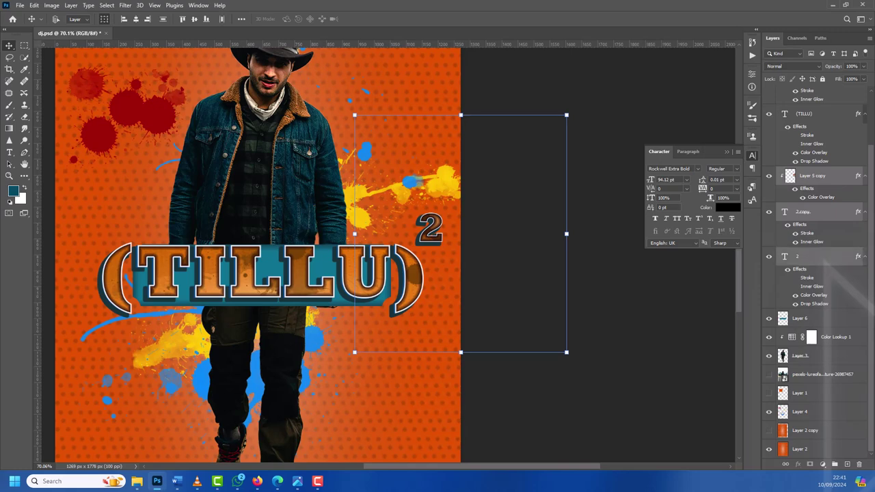
pyautogui.hotkey('ctrl', 'g')
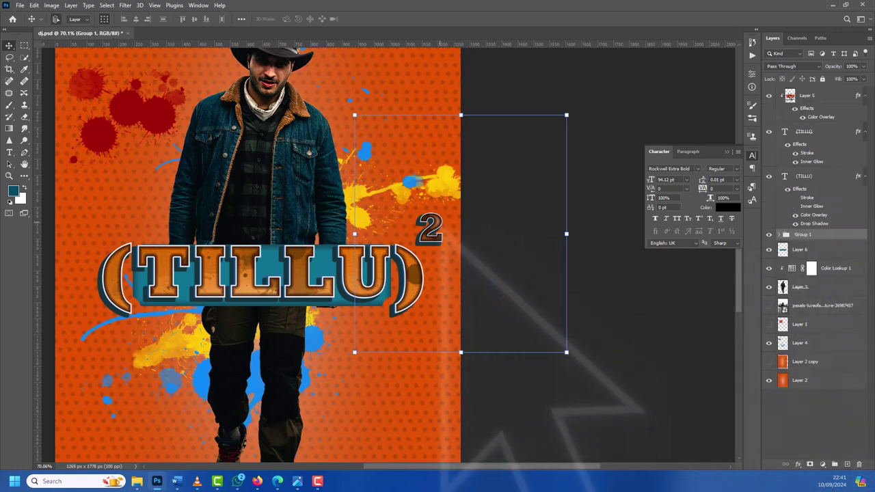
pyautogui.click(457, 238)
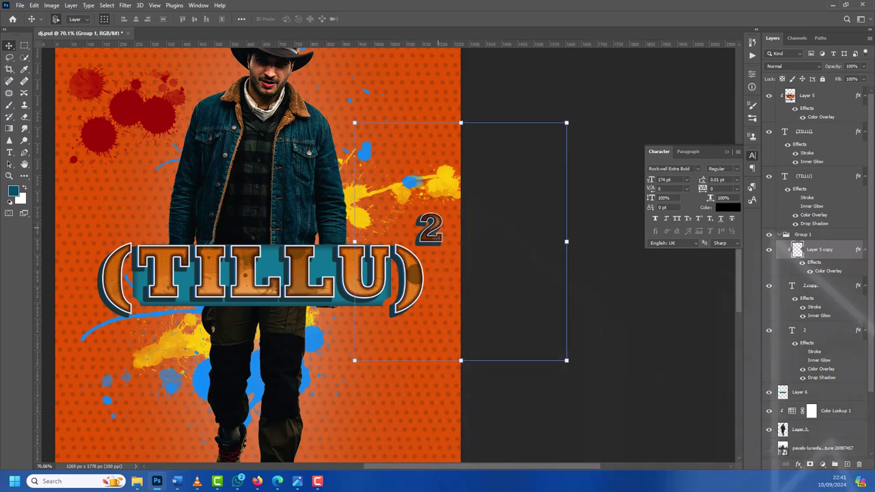
pyautogui.click(787, 234)
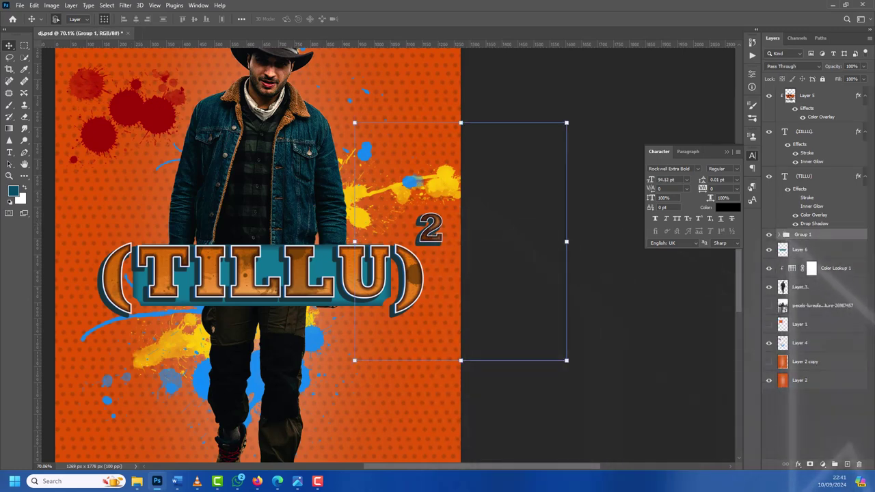
# Step: Duplicate Group 1, merge the duplicate, and nudge it slightly up-left
pyautogui.hotkey('ctrl', 'j')
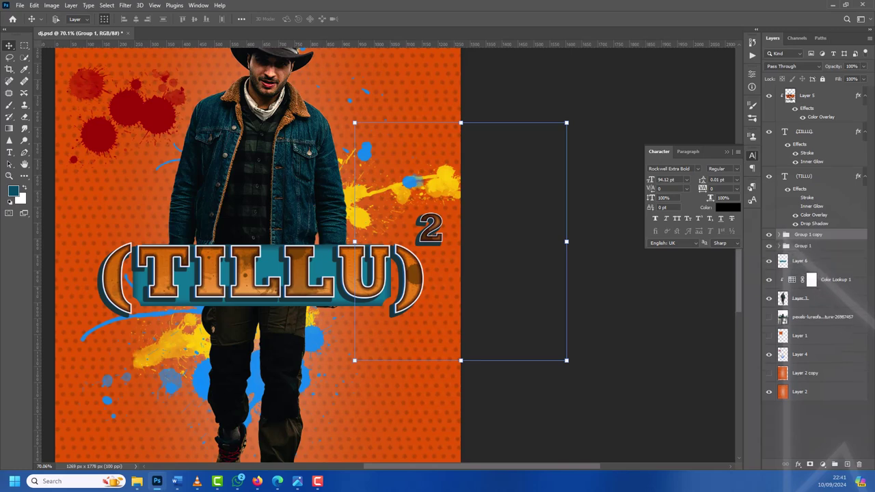
pyautogui.hotkey('ctrl', 'e')
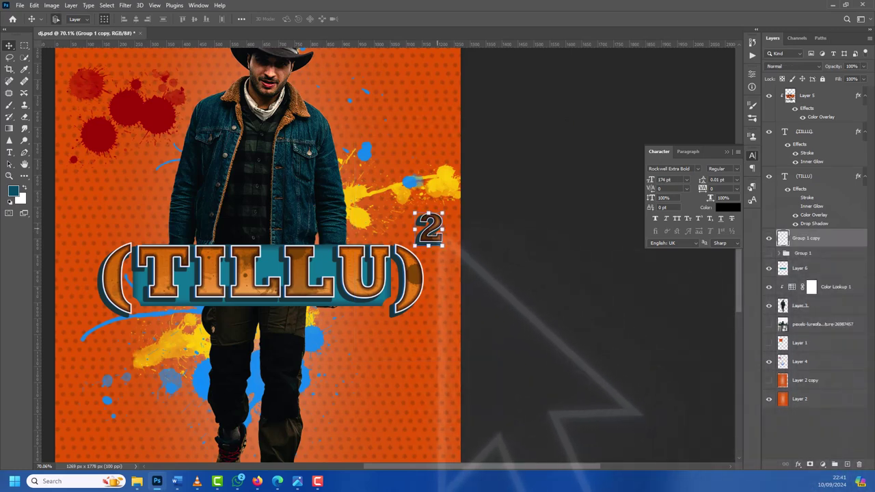
pyautogui.moveTo(447, 207); pyautogui.dragTo(456, 217)
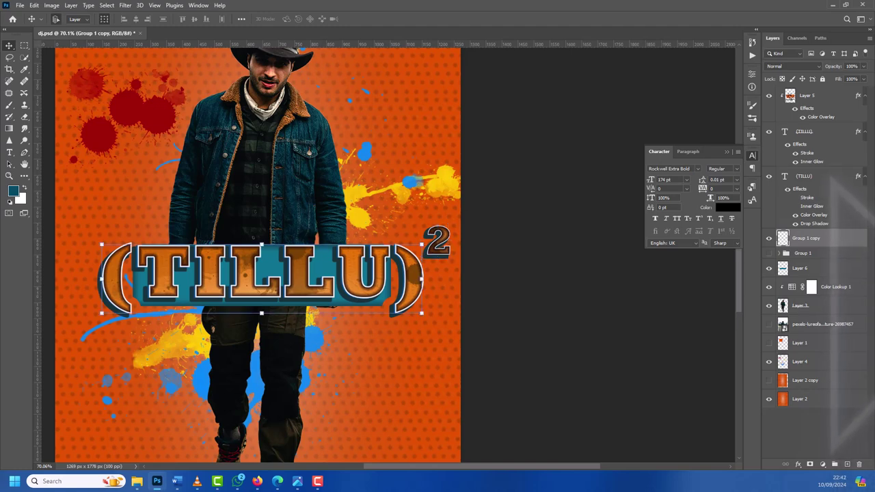
# Step: Group both (TILLU) text layers with Layer 5, then duplicate and merge the group
pyautogui.click(824, 176)
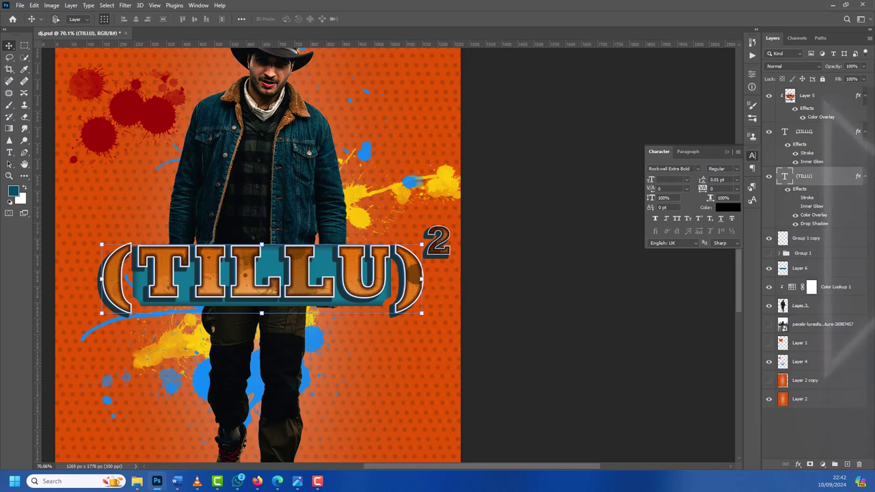
pyautogui.keyDown('ctrl'); pyautogui.click(804, 131); pyautogui.keyUp('ctrl')
pyautogui.keyDown('ctrl'); pyautogui.click(813, 96); pyautogui.keyUp('ctrl')
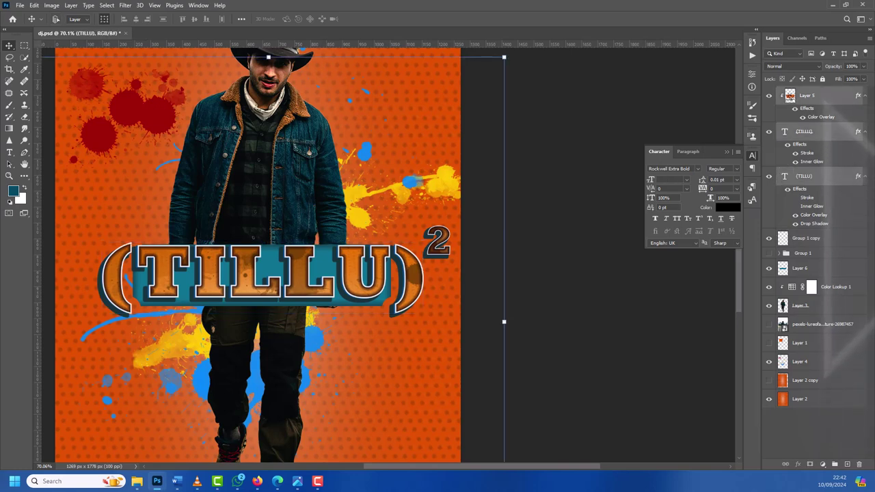
pyautogui.hotkey('ctrl', 'g')
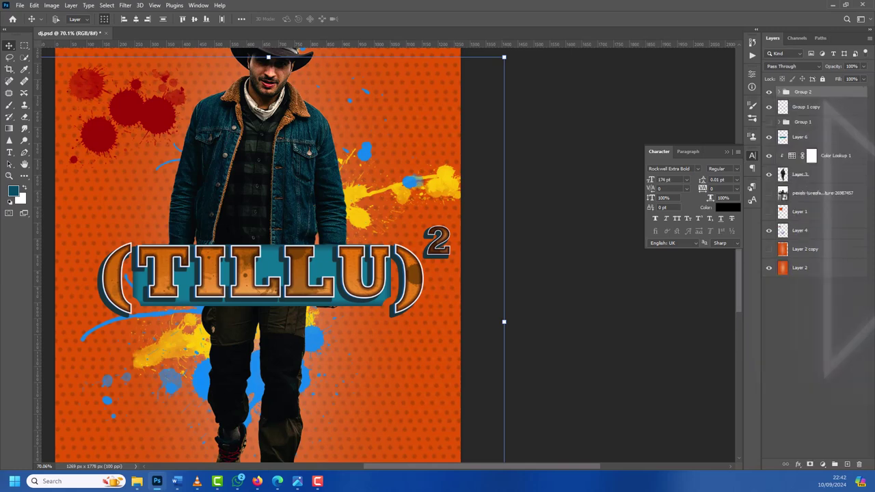
pyautogui.hotkey('ctrl', 'j')
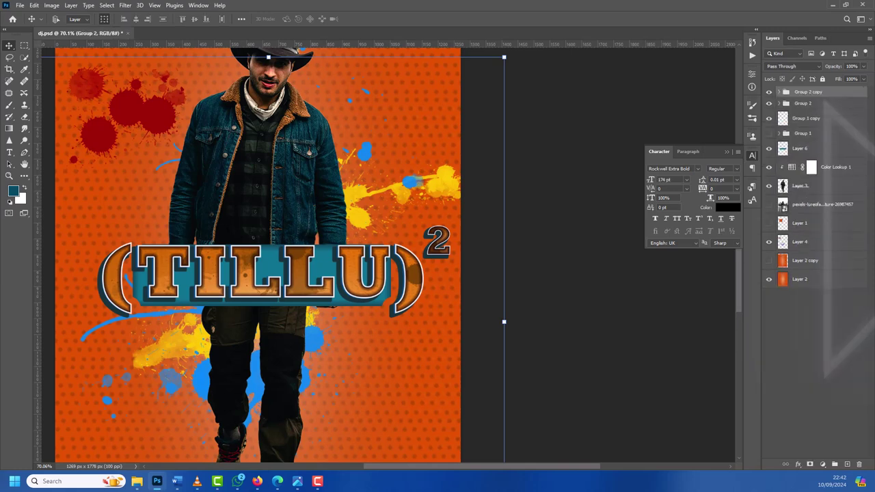
pyautogui.hotkey('ctrl', 'e')
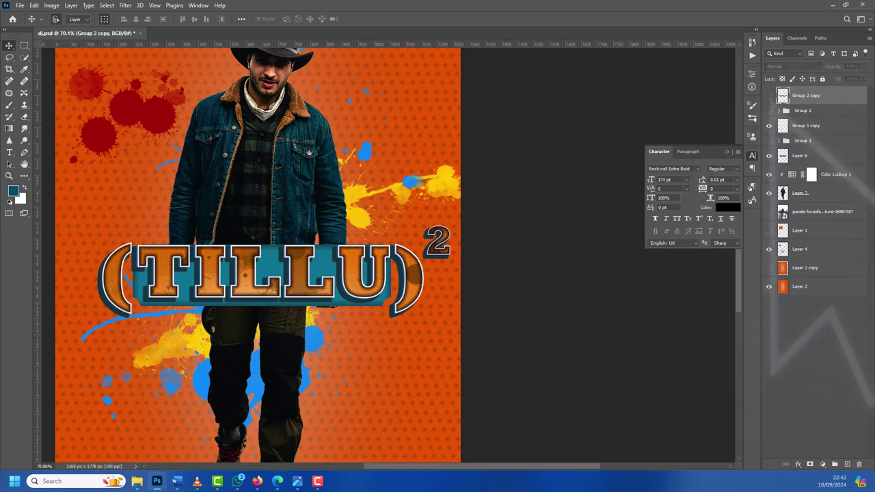
# Step: Merge Group 1 copy (the superscript 2) into the merged title, forming Group 2 copy
pyautogui.click(768, 96)
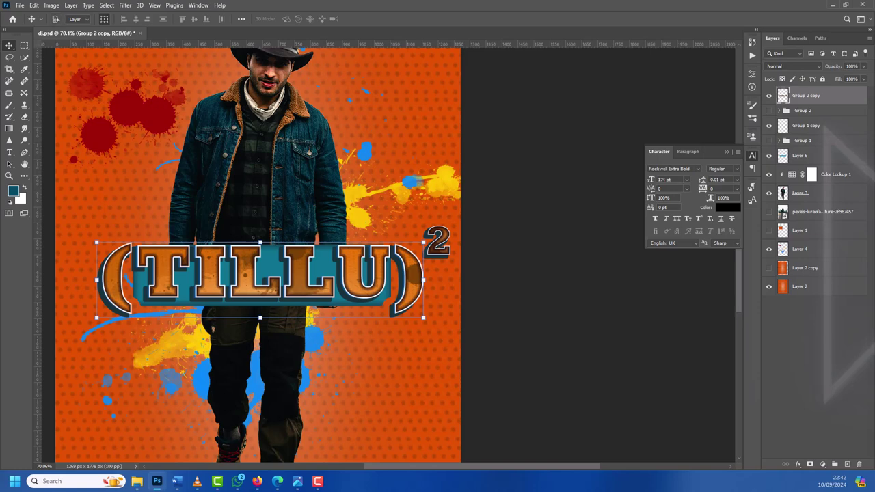
pyautogui.keyDown('ctrl'); pyautogui.click(810, 126); pyautogui.keyUp('ctrl')
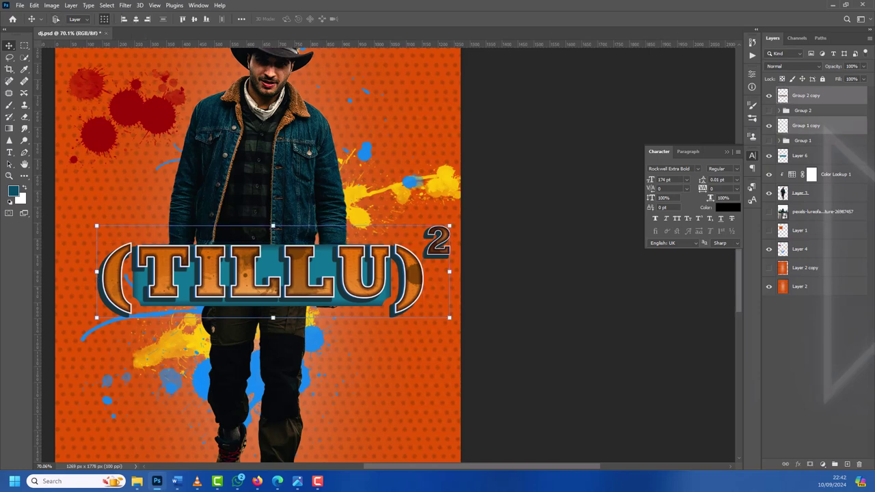
pyautogui.hotkey('ctrl', 'e')
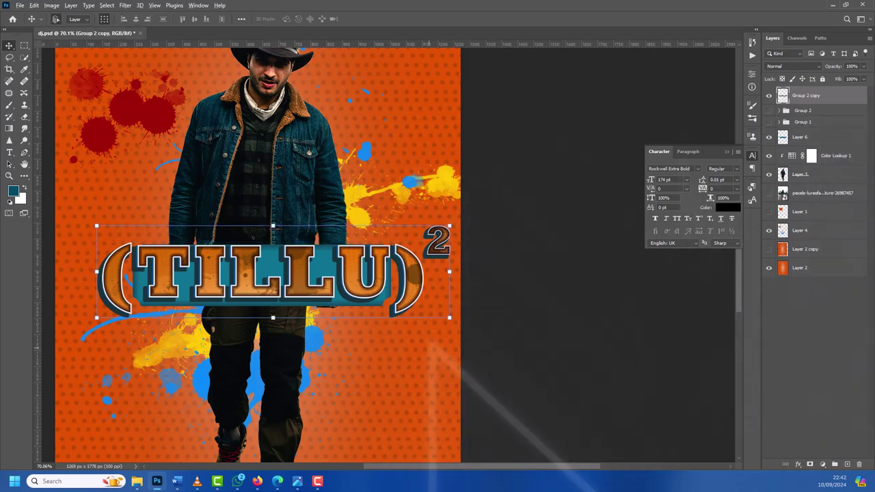
# Step: Rotate the merged (TILLU)² title counter-clockwise, apply it, and remove Layer 6
pyautogui.hotkey('ctrl', 't')
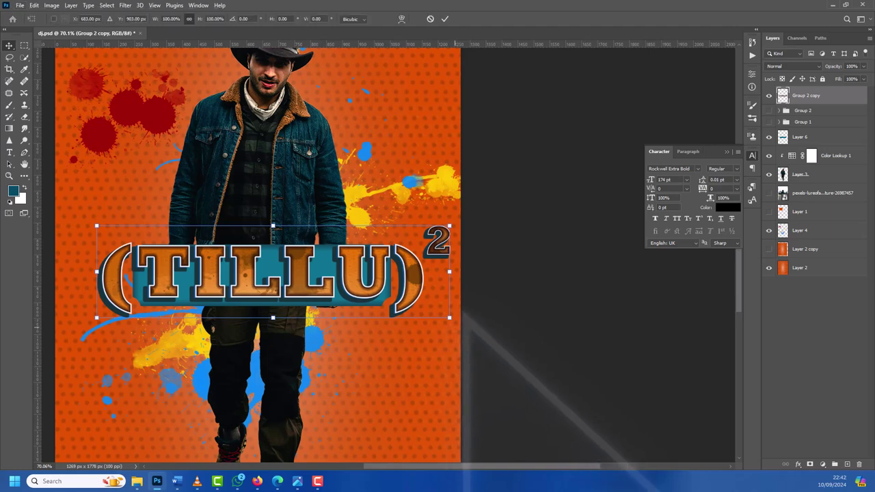
pyautogui.moveTo(473, 321); pyautogui.dragTo(483, 289)
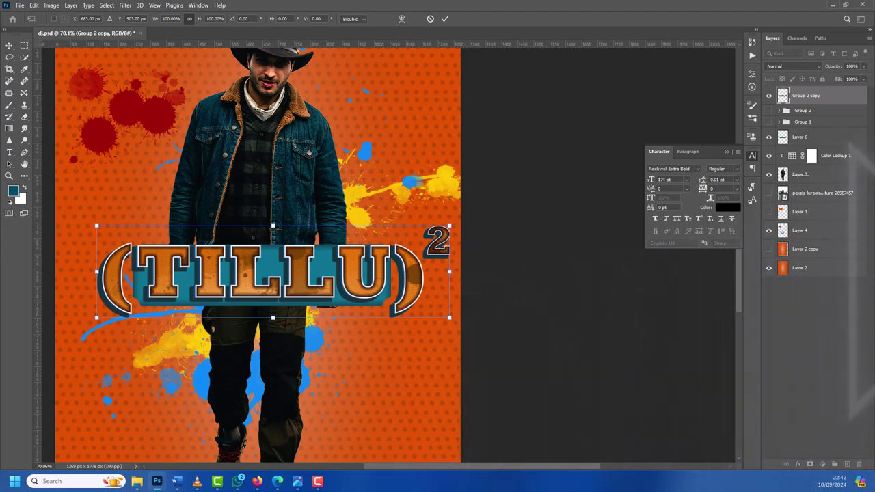
pyautogui.press('Return')
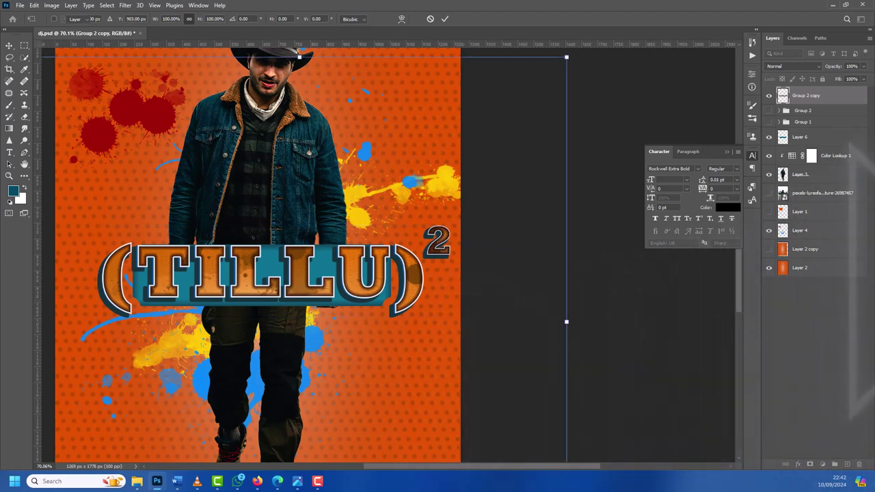
pyautogui.click(800, 137)
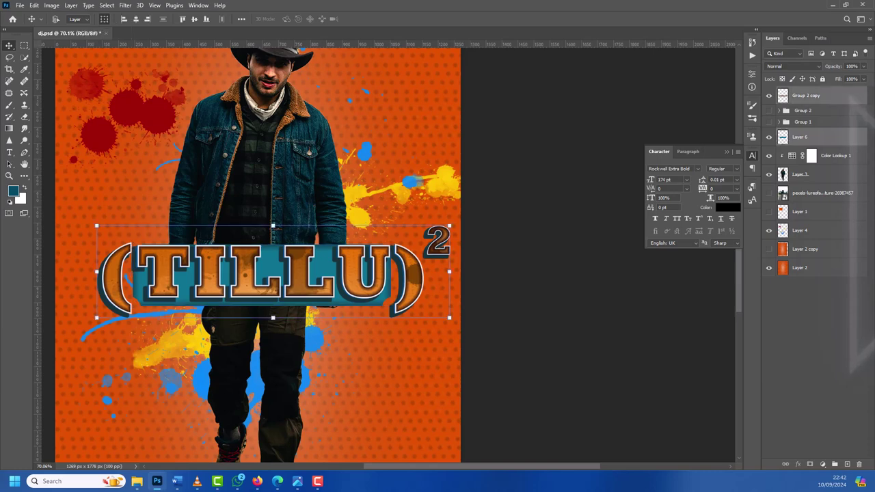
pyautogui.hotkey('ctrl', 'e')
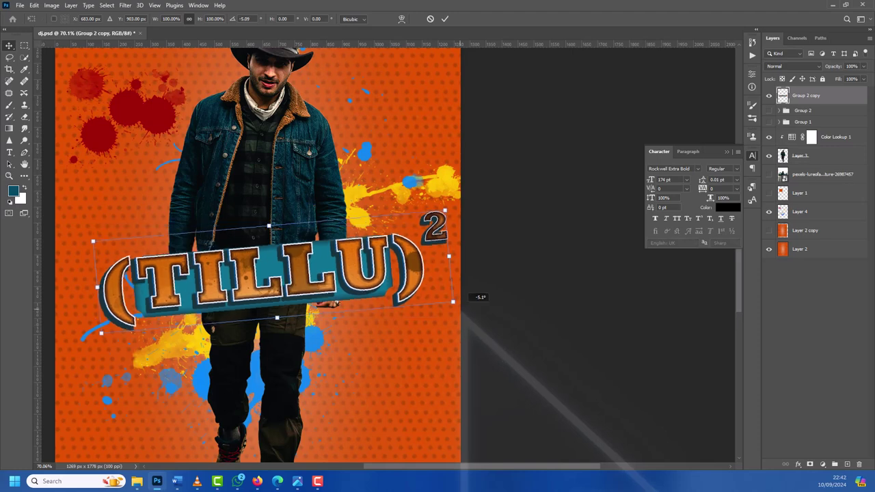
# Step: Tilt the title to about -11°, adjusting its scale to roughly 99%
pyautogui.moveTo(473, 319); pyautogui.dragTo(486, 278)
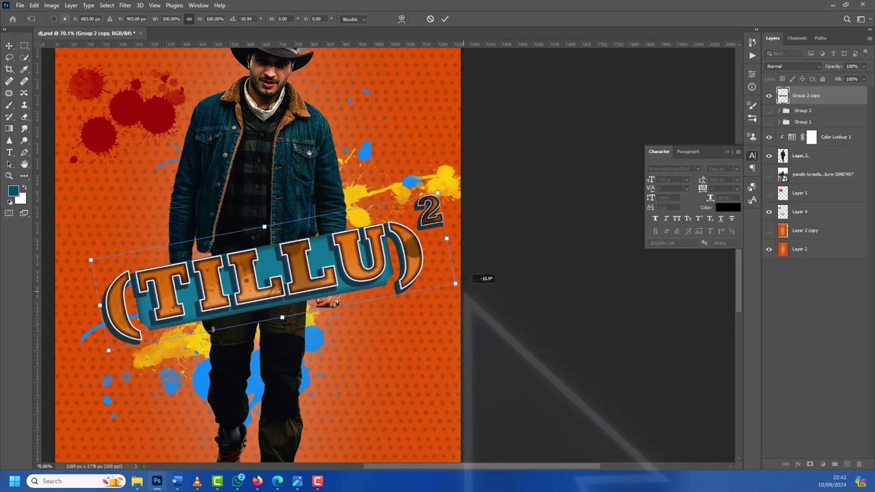
pyautogui.moveTo(388, 245); pyautogui.dragTo(383, 247)
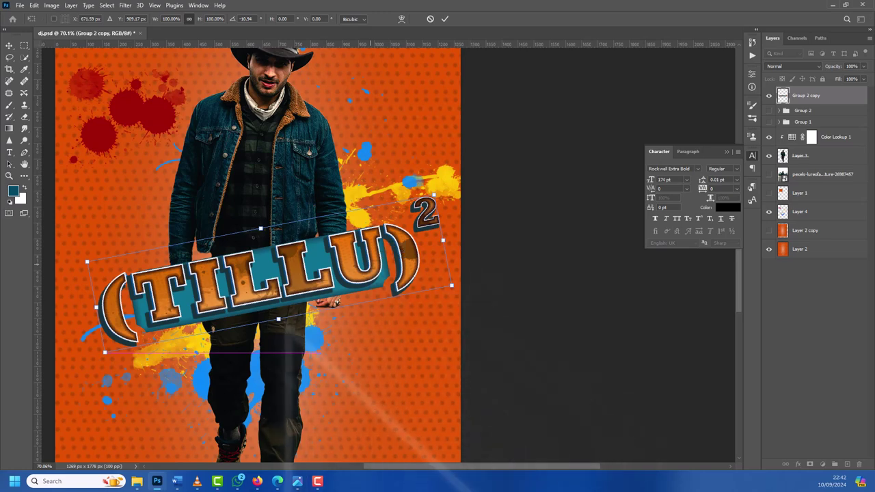
pyautogui.moveTo(278, 319); pyautogui.dragTo(276, 325)
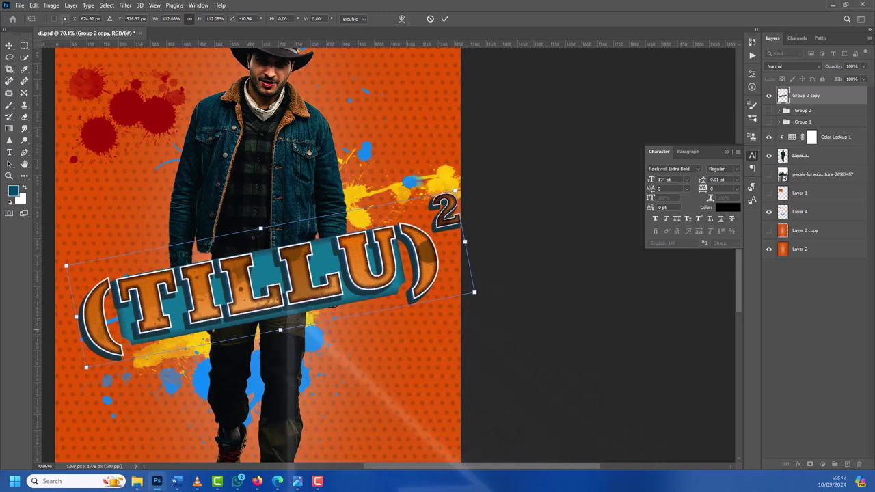
pyautogui.moveTo(300, 283); pyautogui.dragTo(289, 275)
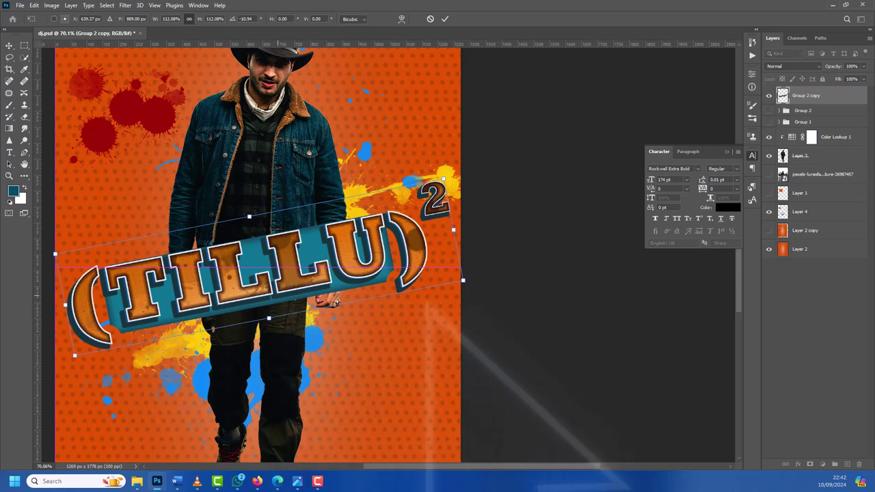
pyautogui.moveTo(463, 279)
pyautogui.mouseDown()
pyautogui.moveTo(415, 277)
pyautogui.moveTo(391, 315)
pyautogui.moveTo(393, 261)
pyautogui.mouseUp()
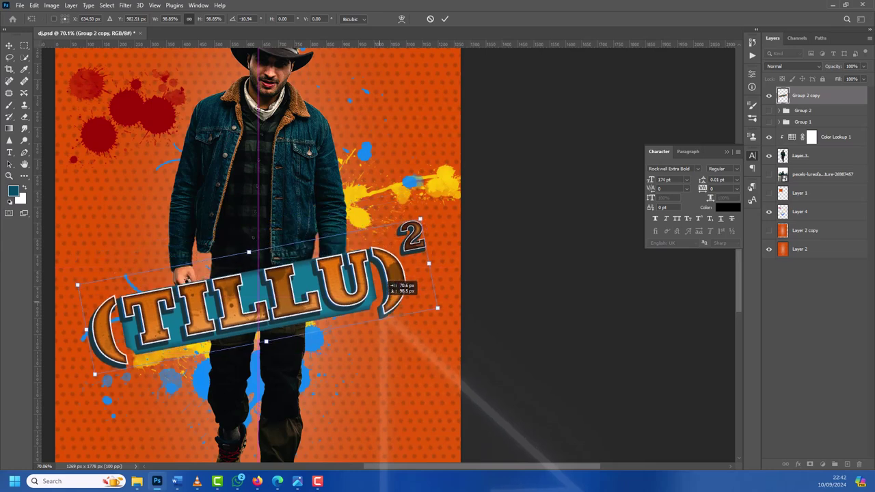
# Step: Shrink the title to about 81% and centre it over the man's waist
pyautogui.moveTo(394, 263); pyautogui.dragTo(390, 285)
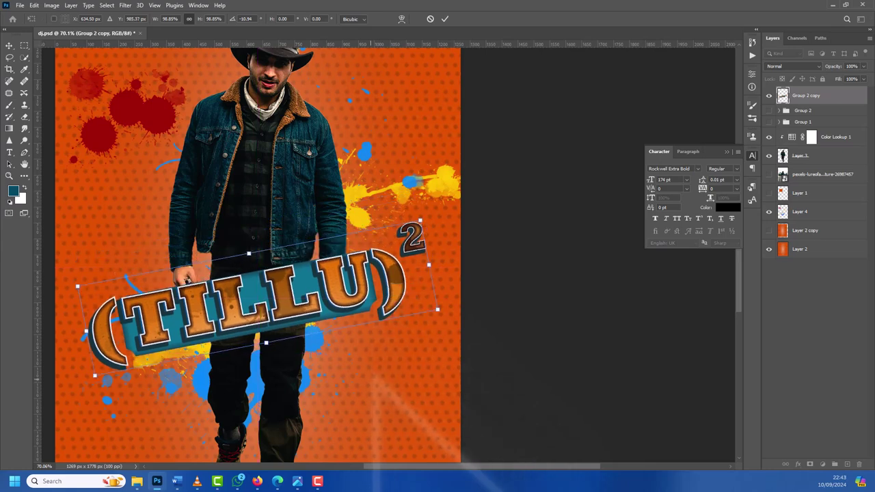
pyautogui.scroll(-1, 259, 255)
pyautogui.scroll(-2, 259, 255)
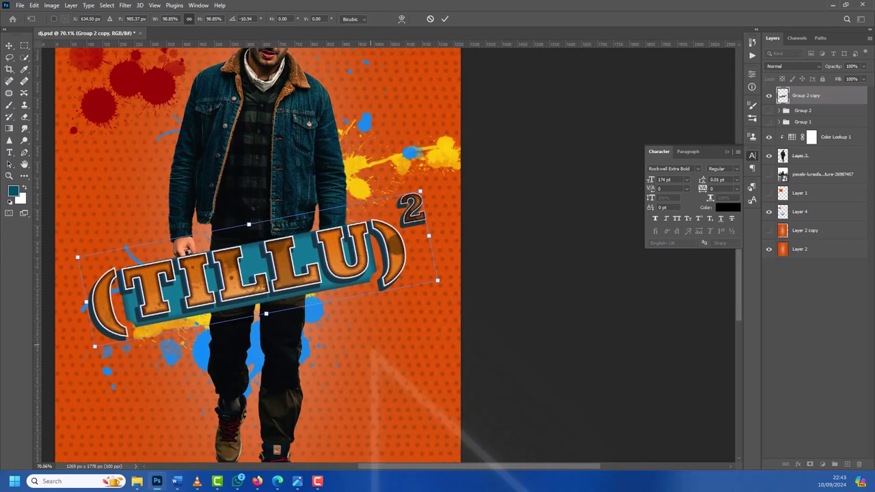
pyautogui.scroll(-3, 370, 328)
pyautogui.scroll(1, 369, 328)
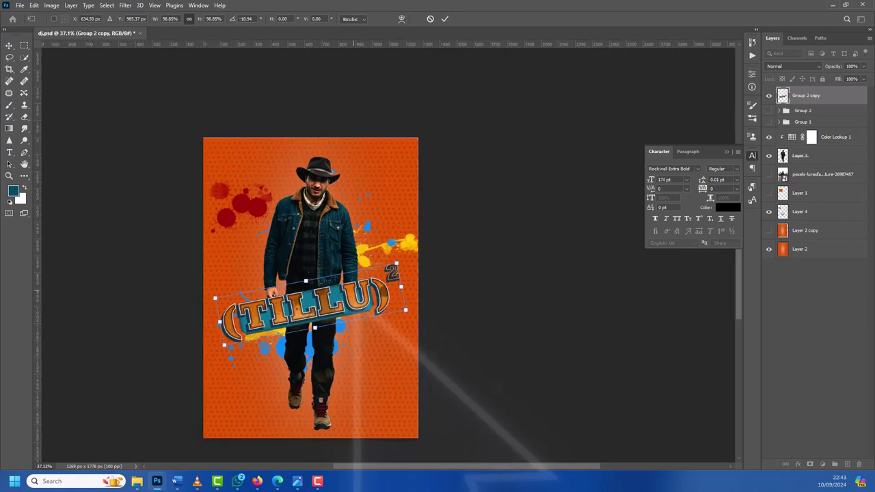
pyautogui.moveTo(362, 279); pyautogui.dragTo(363, 269)
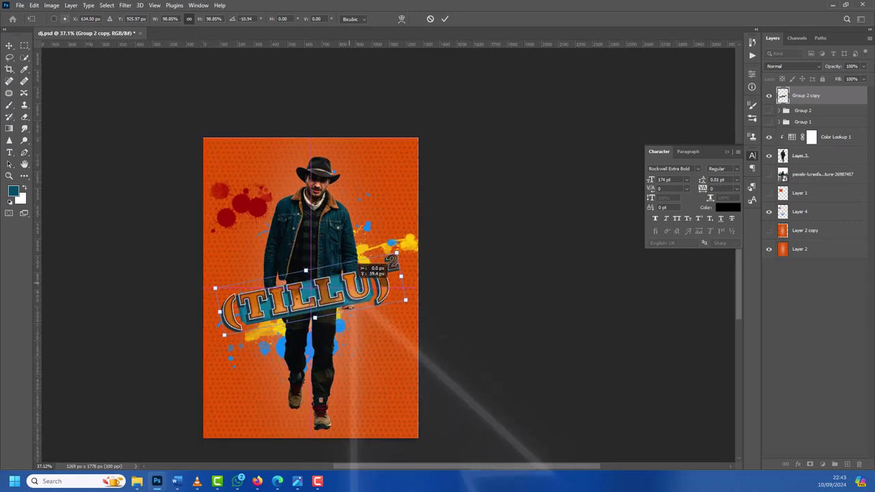
pyautogui.moveTo(405, 299); pyautogui.dragTo(371, 298)
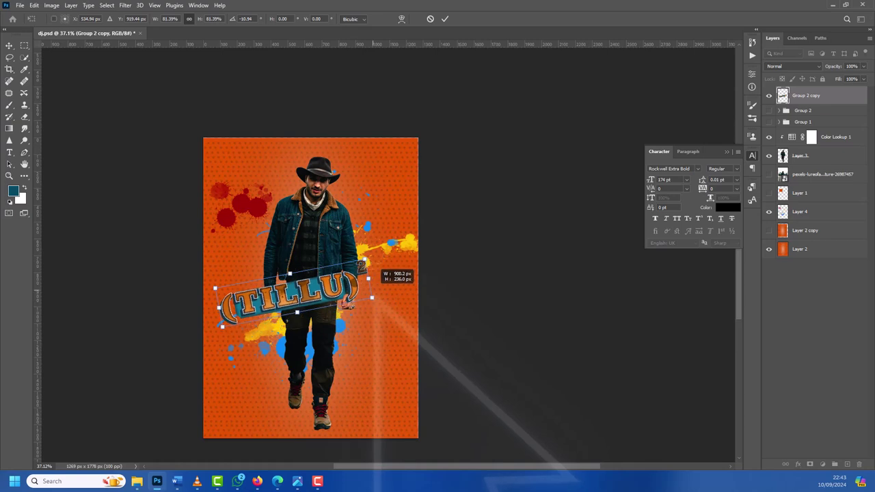
pyautogui.moveTo(351, 267); pyautogui.dragTo(376, 260)
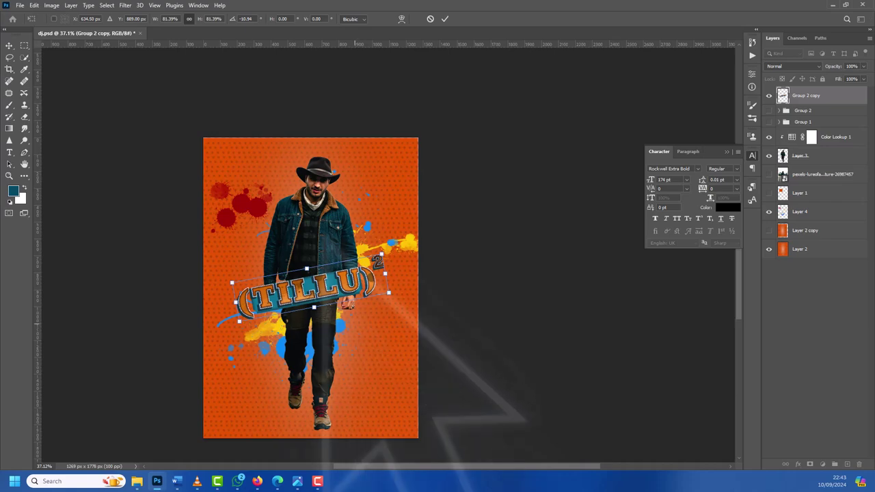
# Step: Apply the tilted, shrunken title transform and reselect the merged title layer
pyautogui.press('Return')
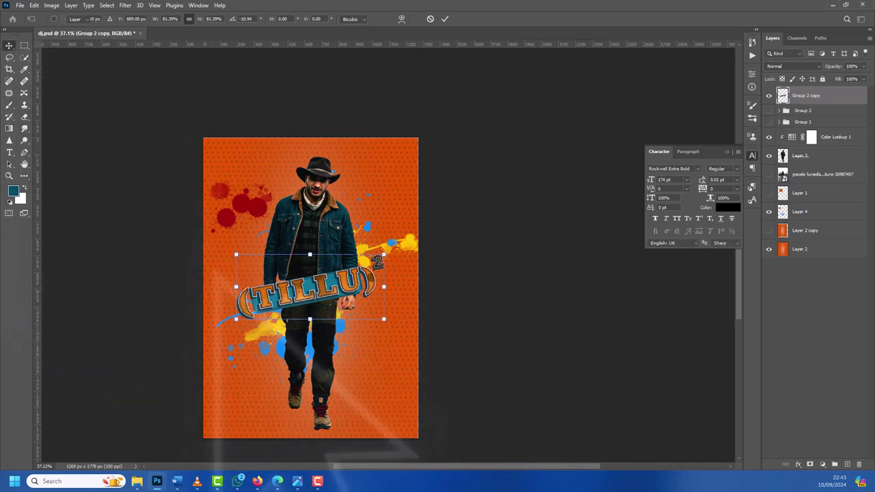
pyautogui.click(800, 249)
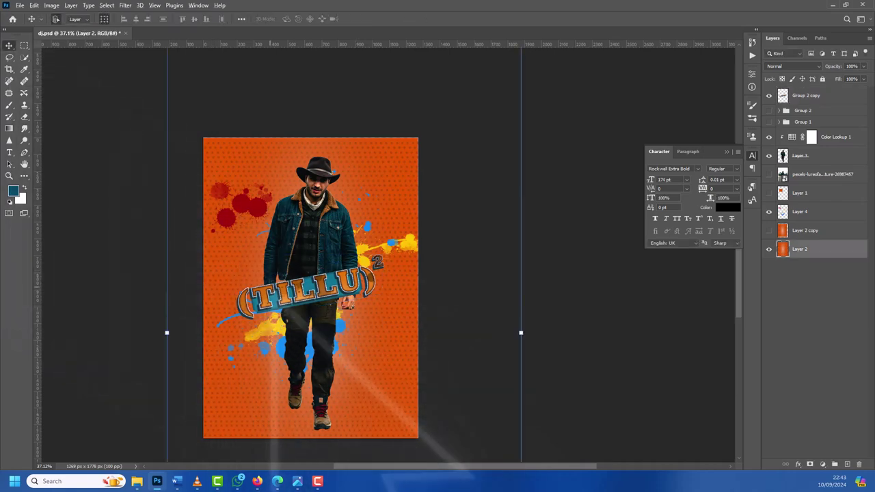
pyautogui.scroll(2, 267, 290)
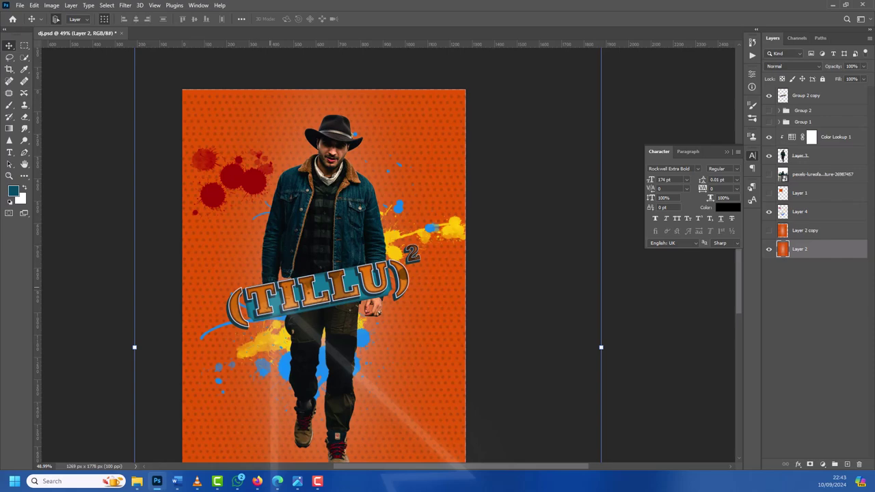
pyautogui.click(306, 290)
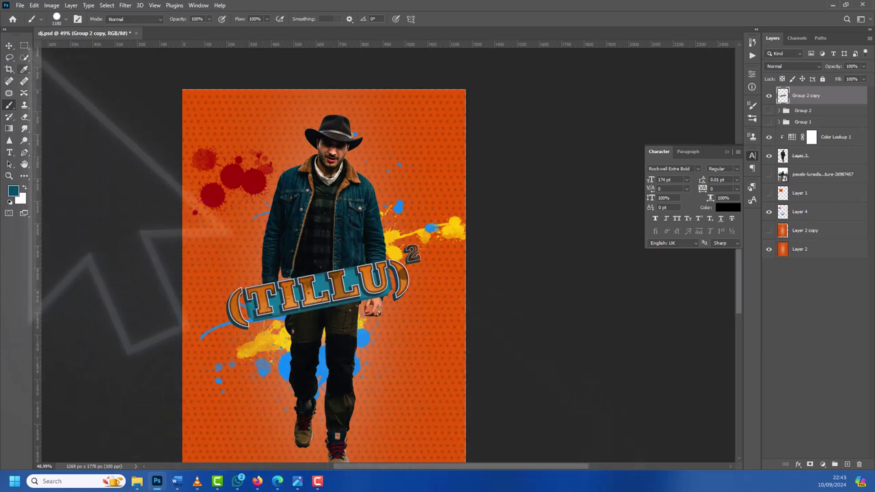
# Step: Choose the splat 3 brush from the Drips and Splats presets
pyautogui.click(31, 19)
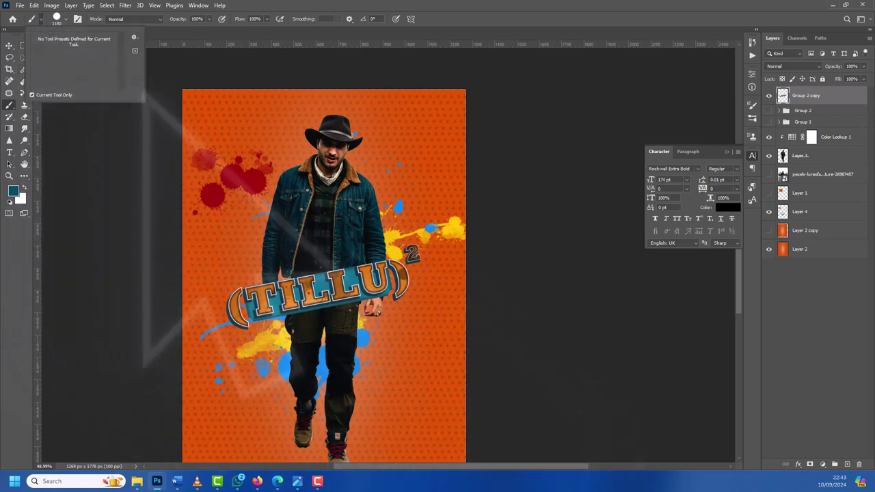
pyautogui.press('Escape')
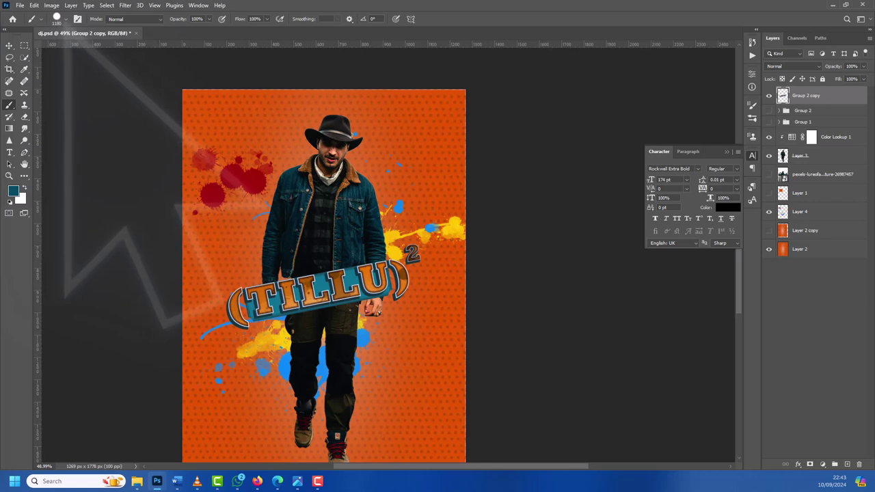
pyautogui.click(61, 18)
pyautogui.scroll(-3, 113, 212)
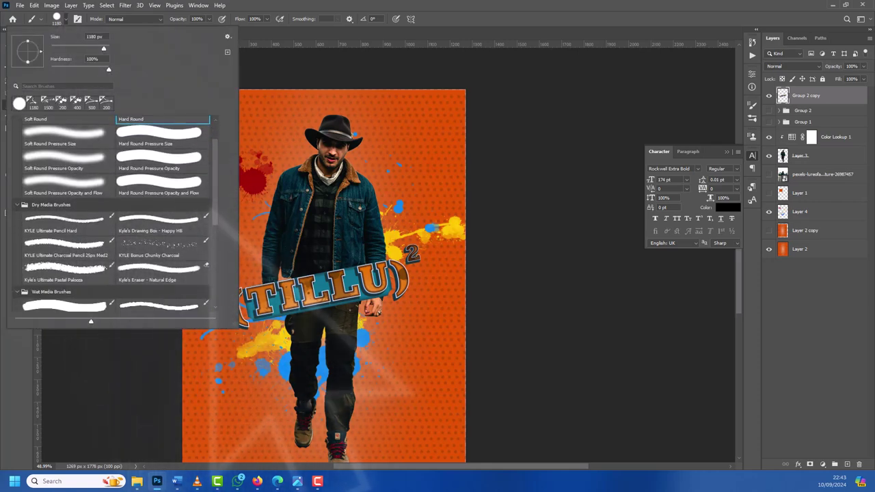
pyautogui.scroll(-2, 352, 273)
pyautogui.scroll(-3, 113, 212)
pyautogui.scroll(-3, 113, 212)
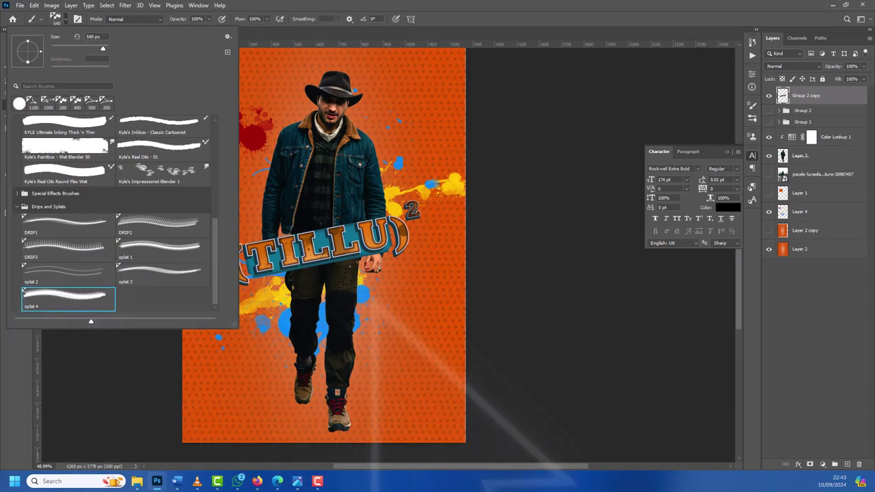
pyautogui.click(162, 274)
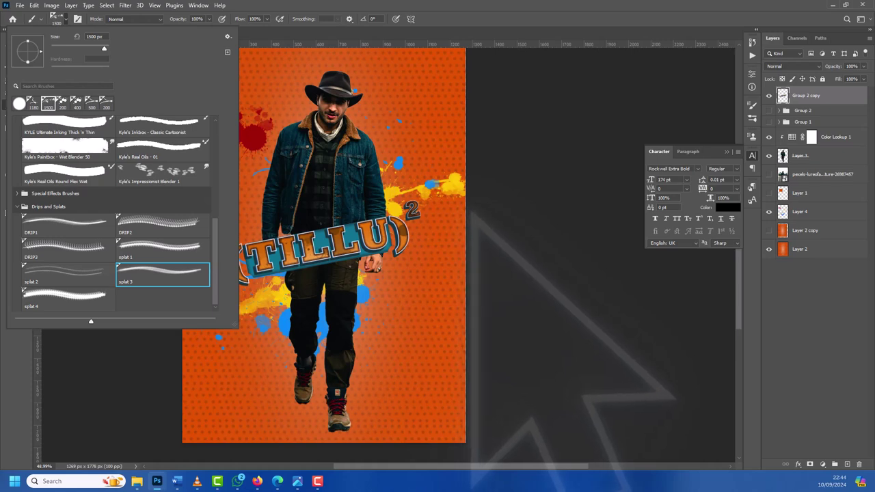
# Step: Stamp and undo a trial splatter, then sample the splatters' blue as paint colour
pyautogui.click(473, 223)
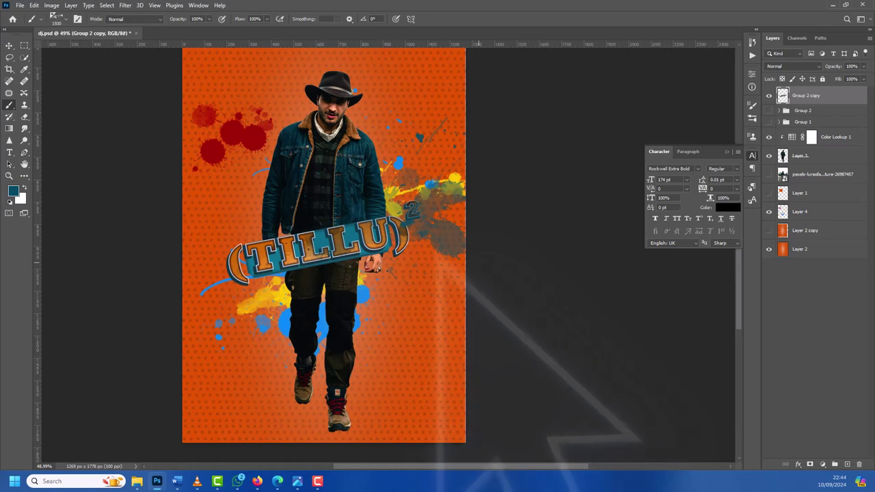
pyautogui.hotkey('ctrl', 'z')
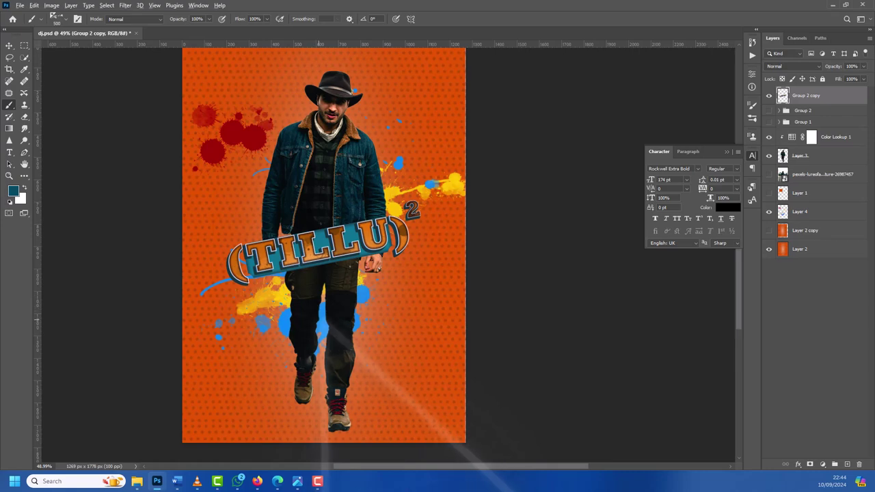
pyautogui.click(302, 313)
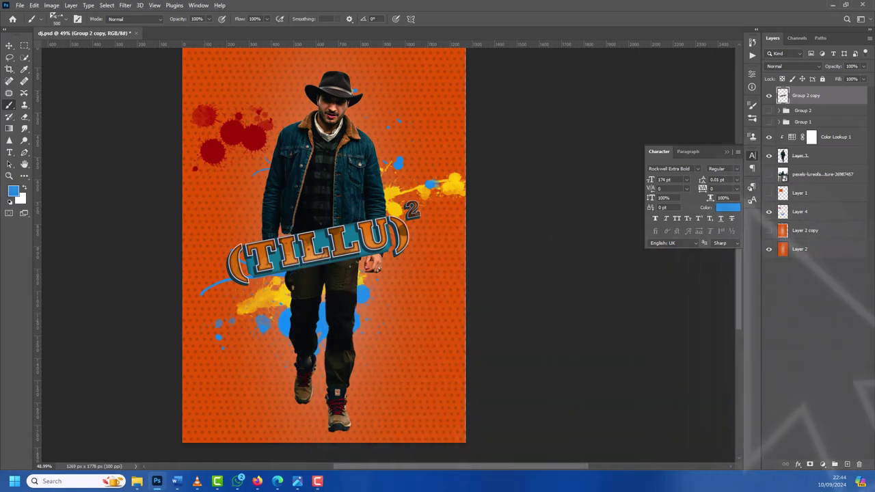
# Step: Close the Character panel, angle the brush tip to about -102°, and select Layer 4
pyautogui.click(752, 155)
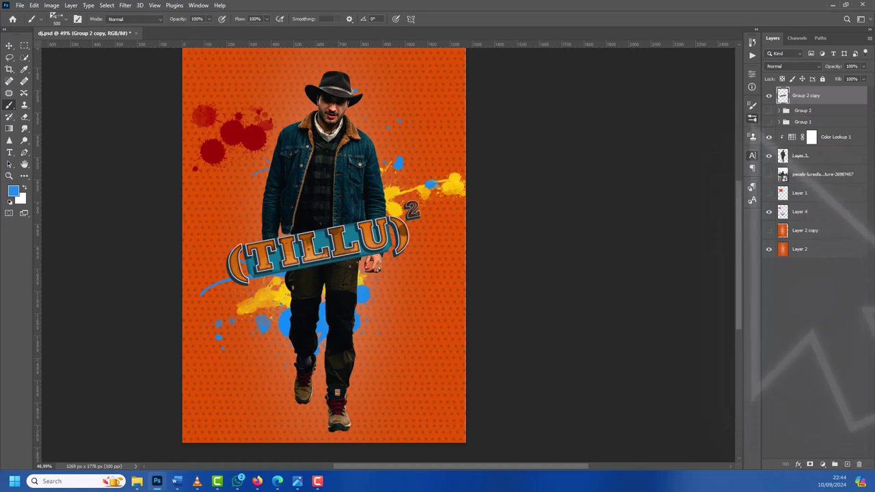
pyautogui.click(752, 104)
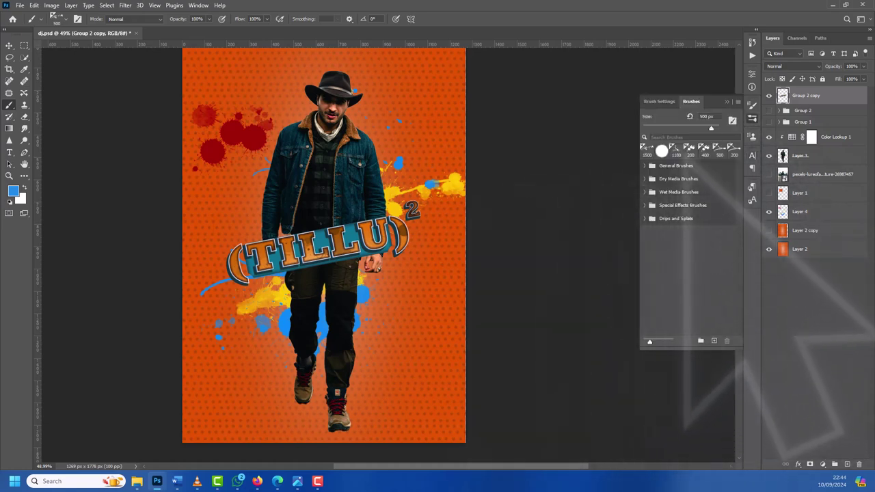
pyautogui.click(659, 101)
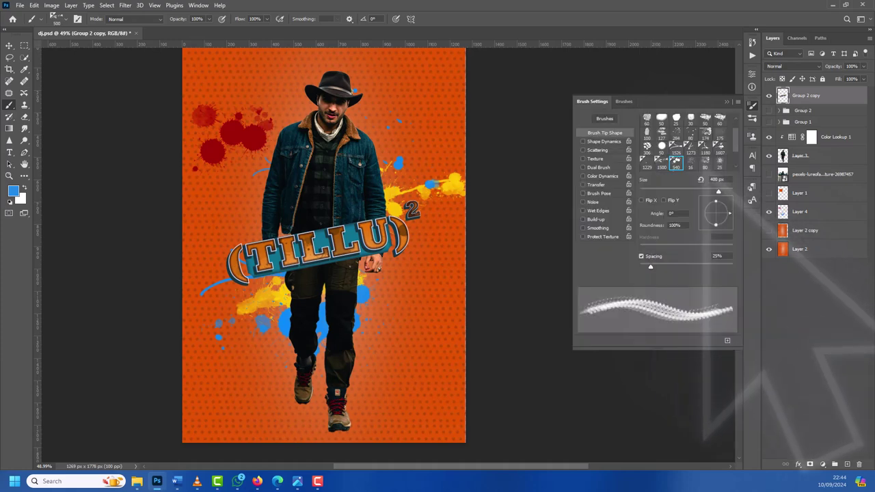
pyautogui.moveTo(729, 214); pyautogui.dragTo(714, 226)
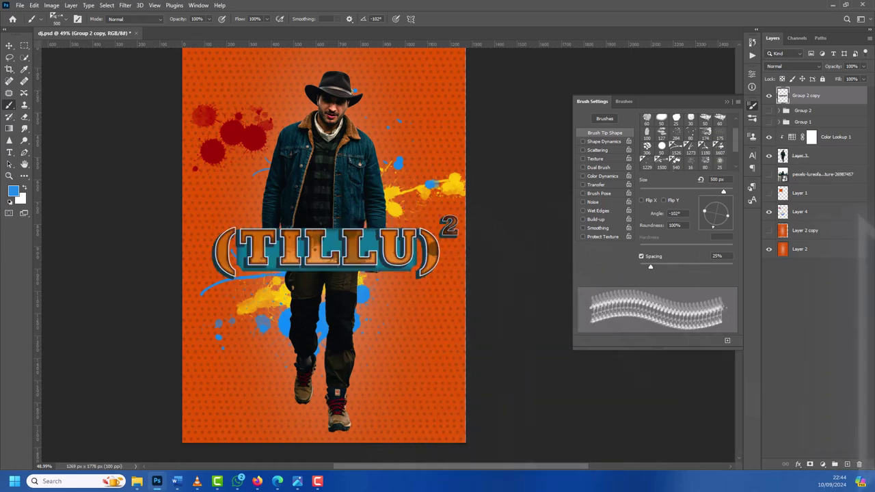
pyautogui.click(810, 212)
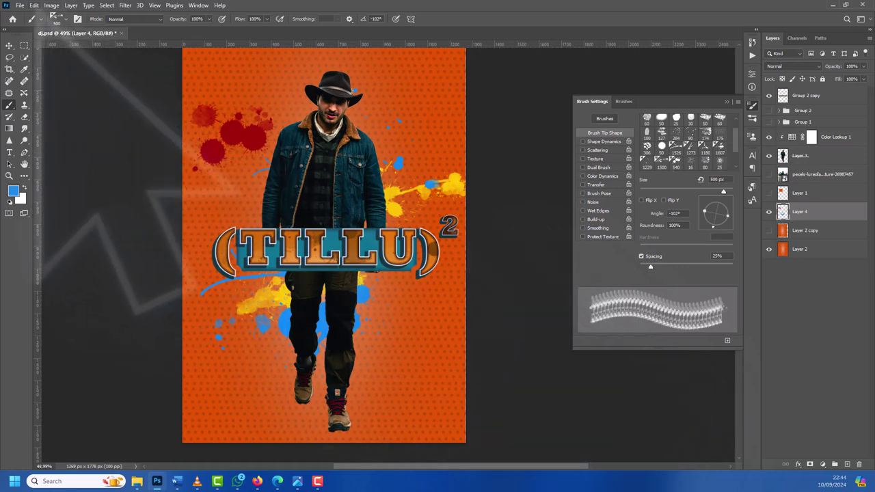
# Step: Redo the Free Transform to reapply the TILLU title's tilt
pyautogui.click(34, 5)
pyautogui.click(52, 5)
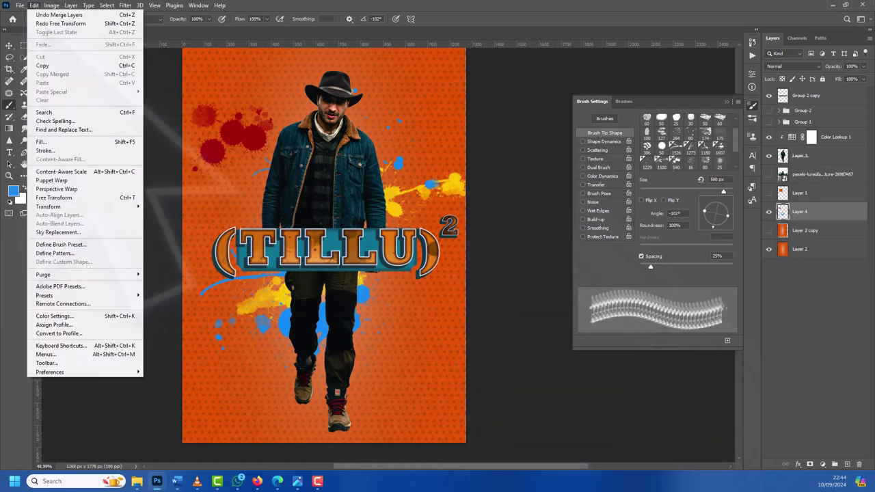
pyautogui.click(61, 24)
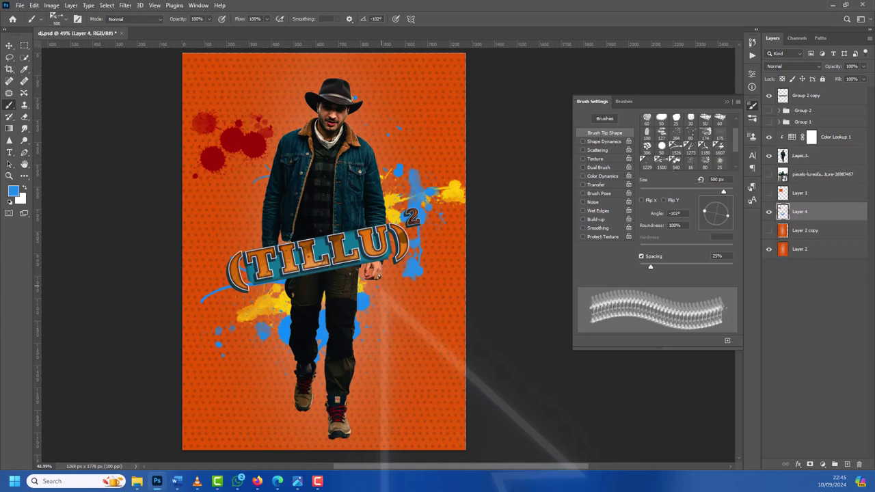
# Step: Create a new Layer 6 and switch to the Move tool
pyautogui.hotkey('ctrl', 'shift', 'alt', 'n')
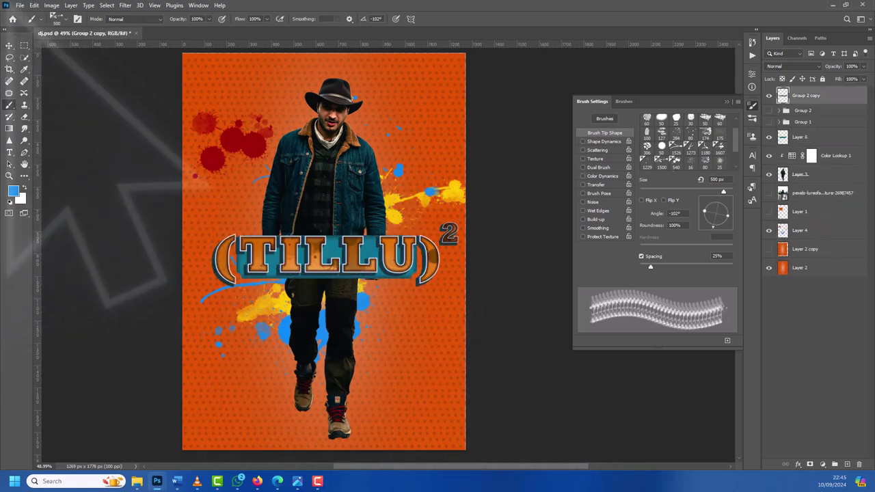
pyautogui.click(34, 5)
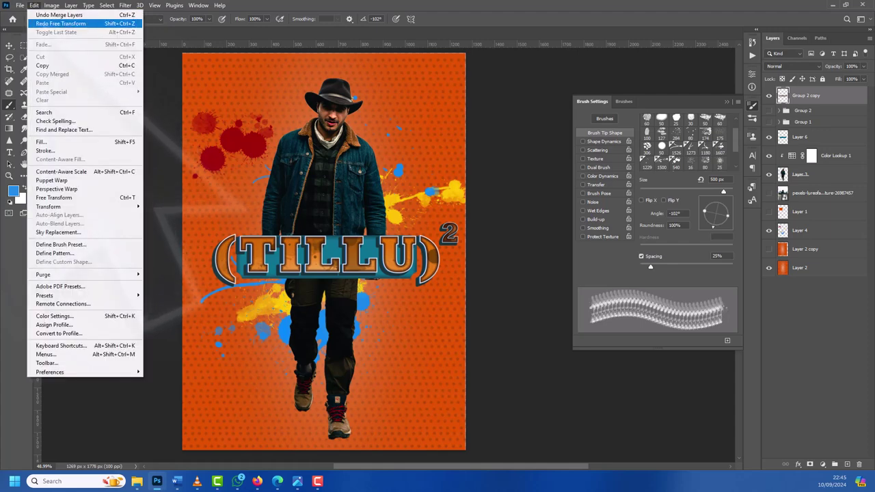
pyautogui.click(34, 6)
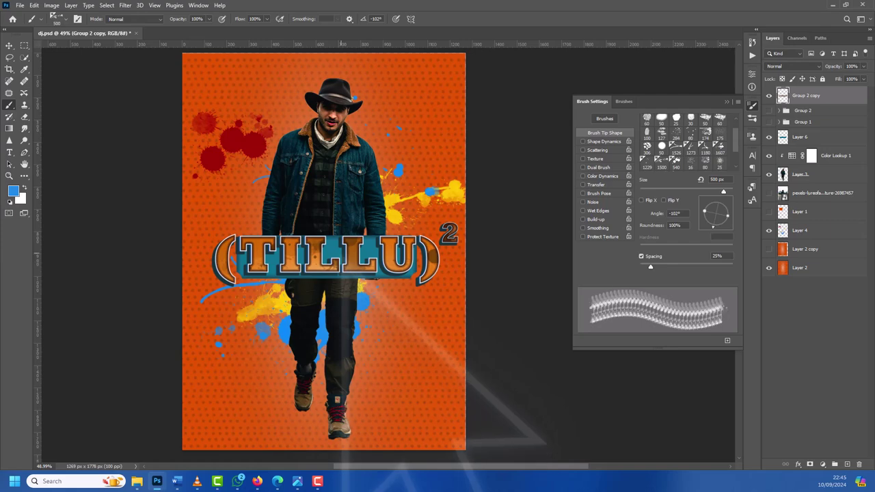
pyautogui.click(34, 5)
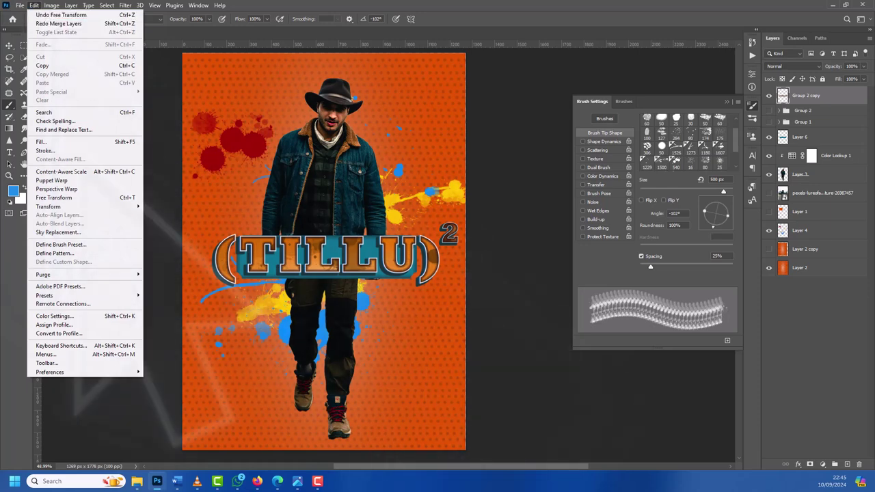
pyautogui.press('Escape')
pyautogui.press('v')
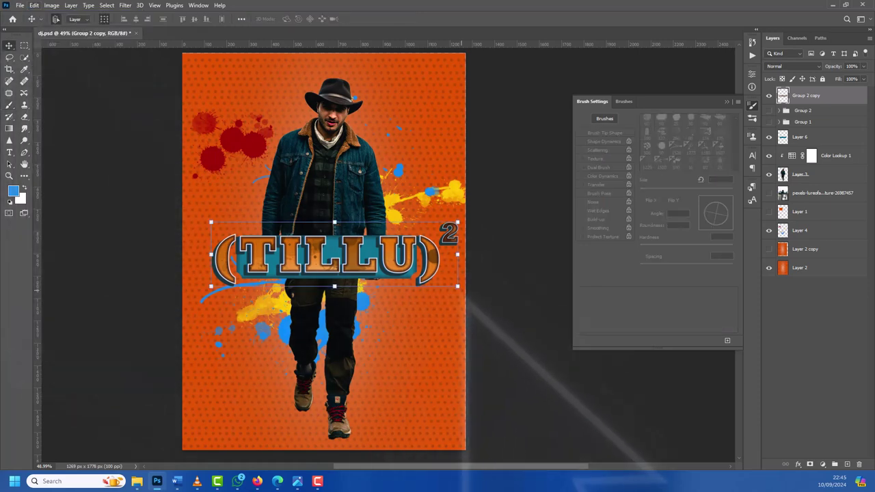
# Step: Rotate the title about -15.6° and merge Layer 6 into Group 2 copy
pyautogui.click(477, 255)
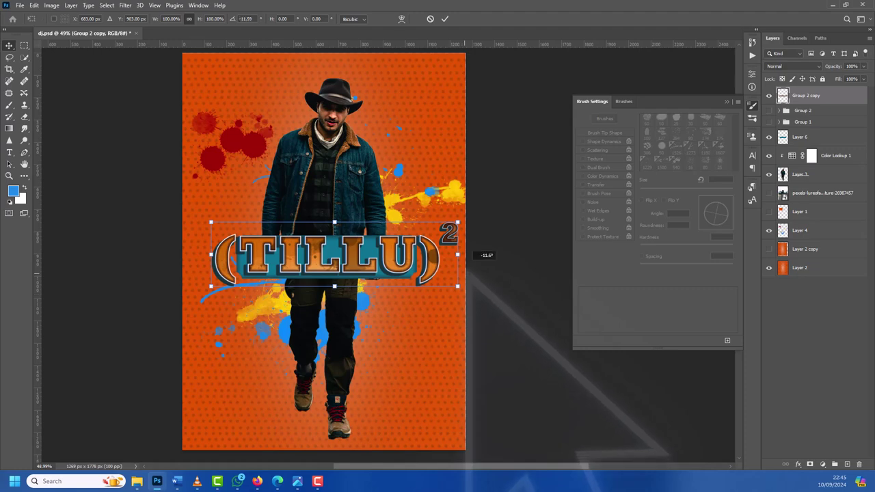
pyautogui.moveTo(476, 255)
pyautogui.mouseDown()
pyautogui.moveTo(477, 247)
pyautogui.moveTo(466, 291)
pyautogui.mouseUp()
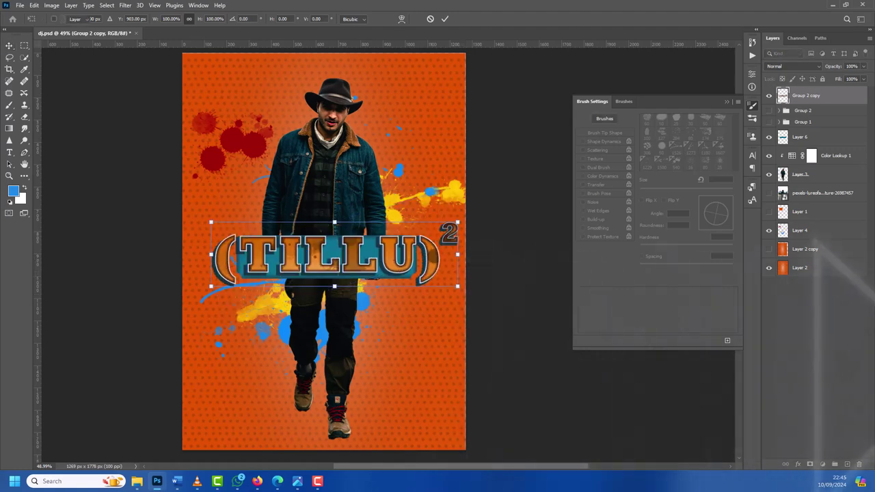
pyautogui.press('Return')
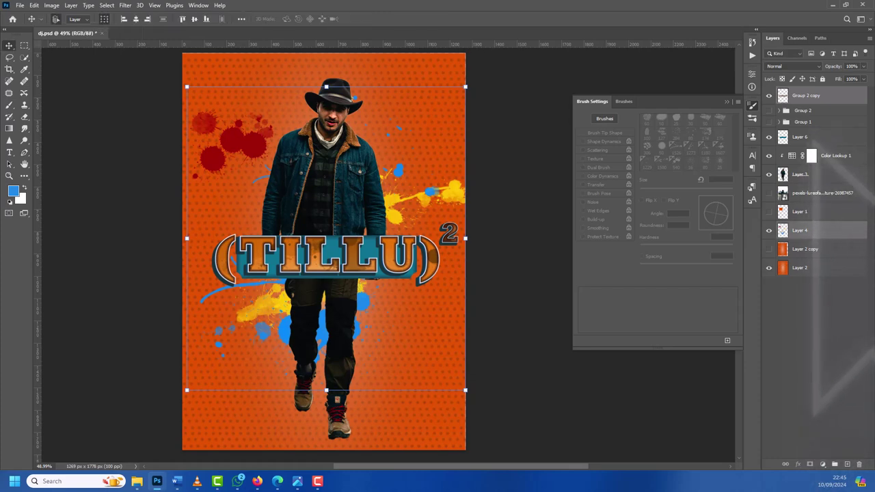
pyautogui.click(803, 137)
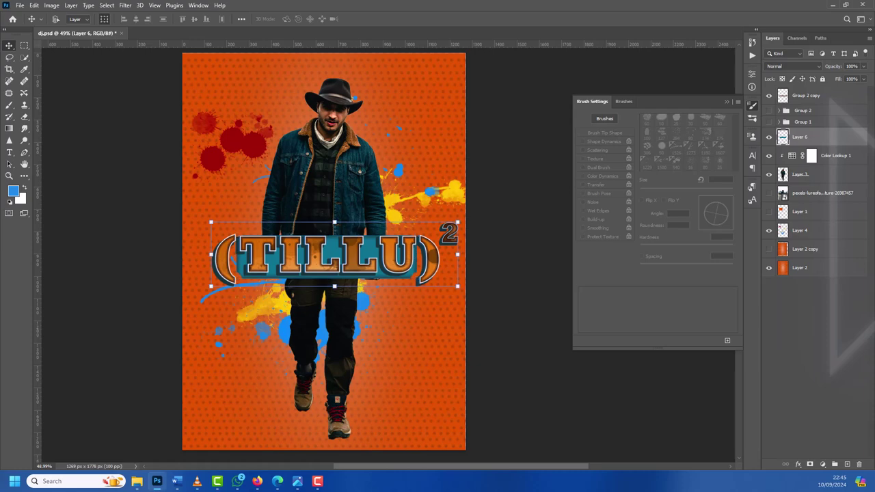
pyautogui.keyDown('ctrl'); pyautogui.click(806, 96); pyautogui.keyUp('ctrl')
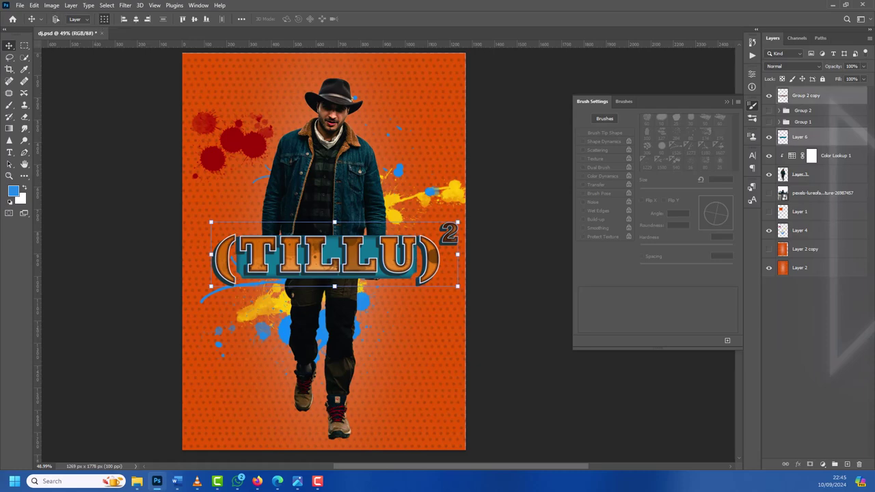
pyautogui.hotkey('ctrl', 'e')
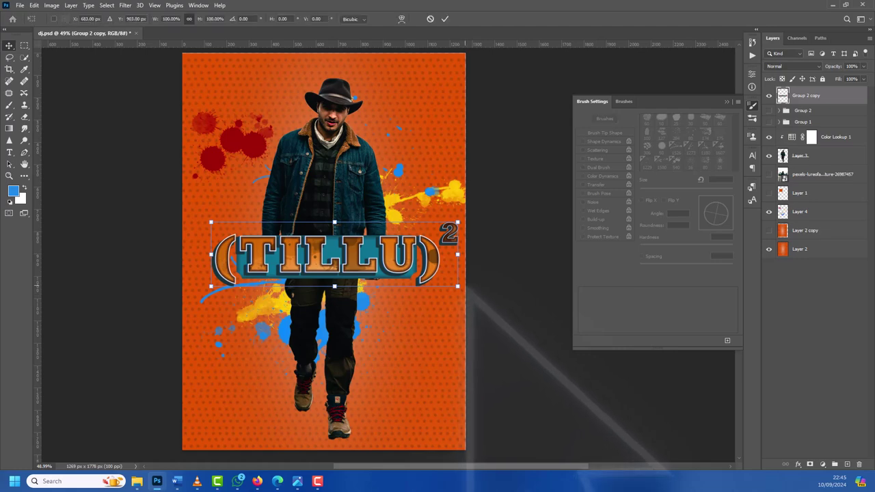
# Step: Tilt the merged title upward to the right and shift it slightly lower right
pyautogui.moveTo(469, 285); pyautogui.dragTo(475, 259)
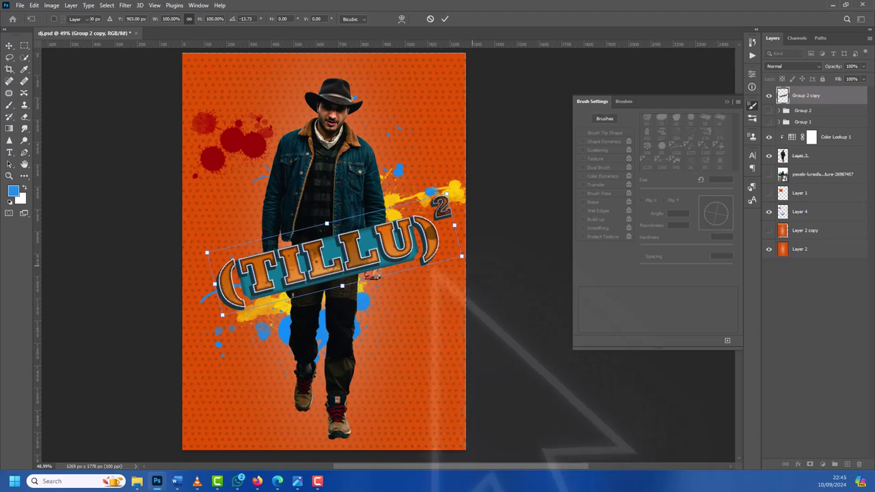
pyautogui.press('Return')
pyautogui.moveTo(442, 220); pyautogui.dragTo(424, 223)
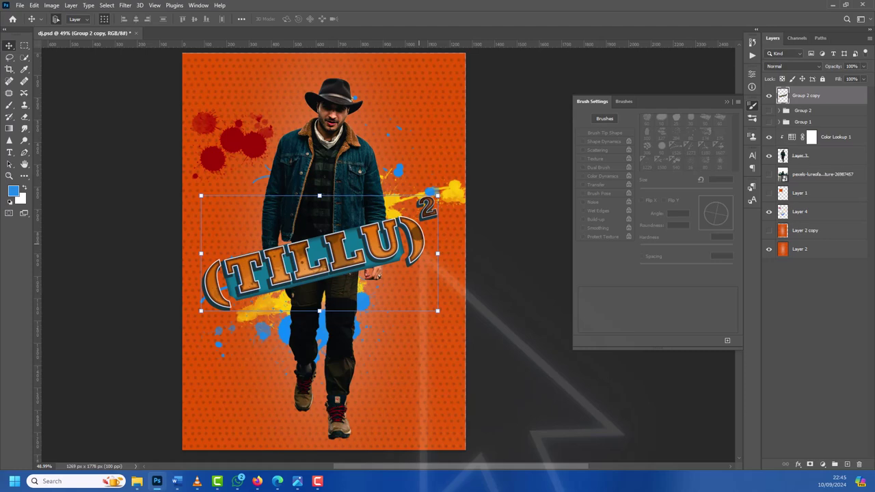
pyautogui.moveTo(397, 226); pyautogui.dragTo(403, 229)
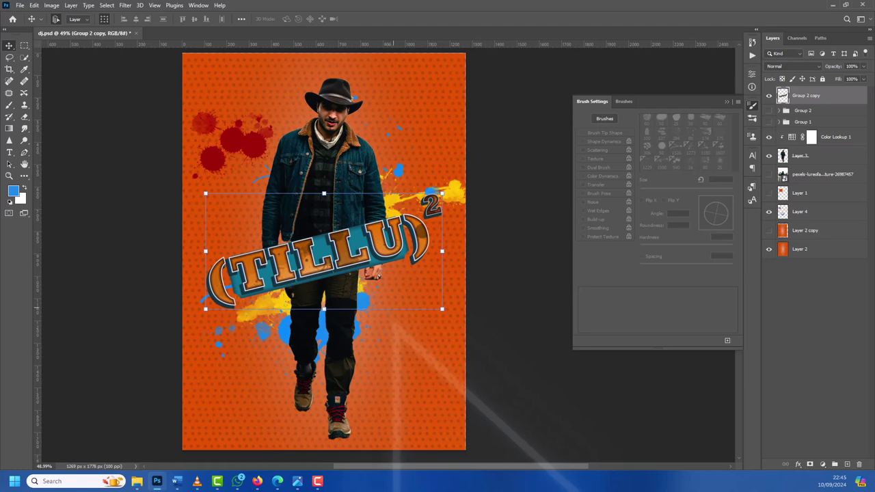
pyautogui.click(800, 156)
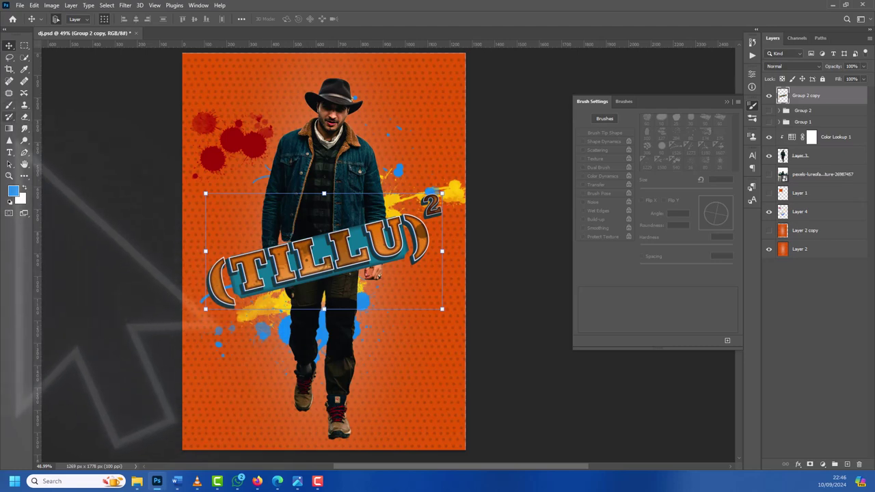
# Step: Set the brush colour to blue 0088ff
pyautogui.click(9, 105)
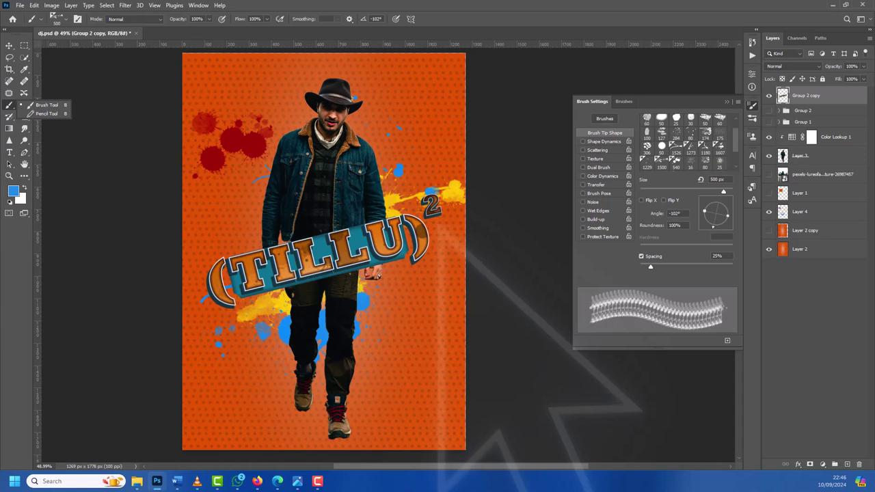
pyautogui.click(13, 190)
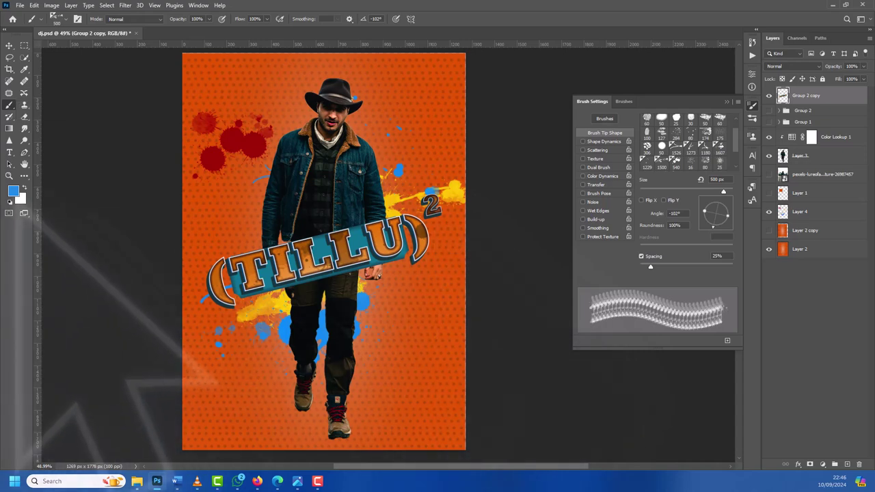
pyautogui.write('0088ff')
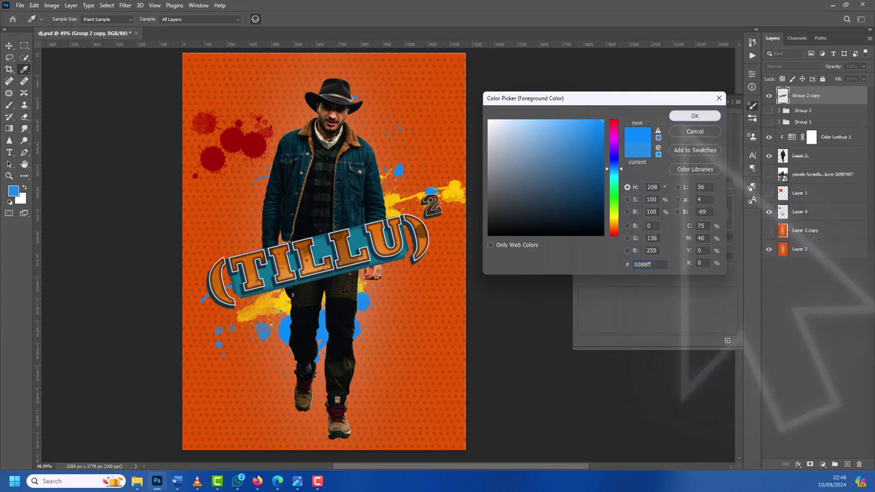
pyautogui.press('Return')
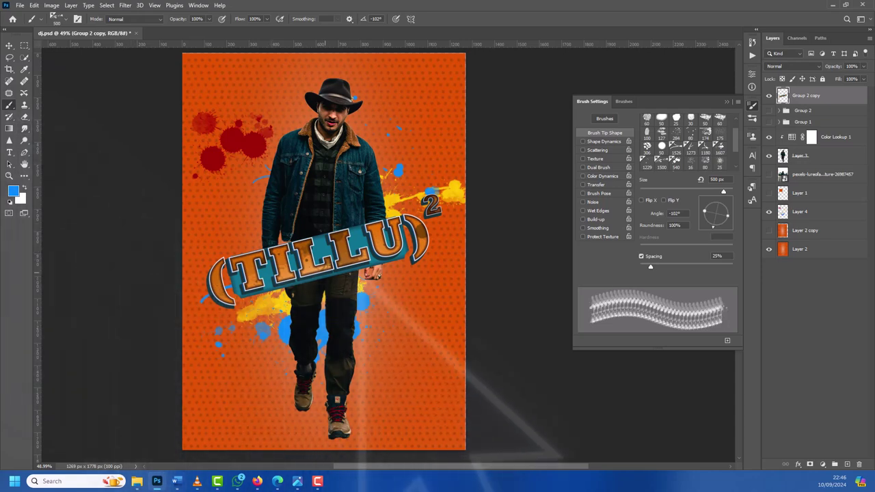
# Step: Pick a splatter tip sized 500 px at 97° angle and select Layer 4
pyautogui.click(676, 161)
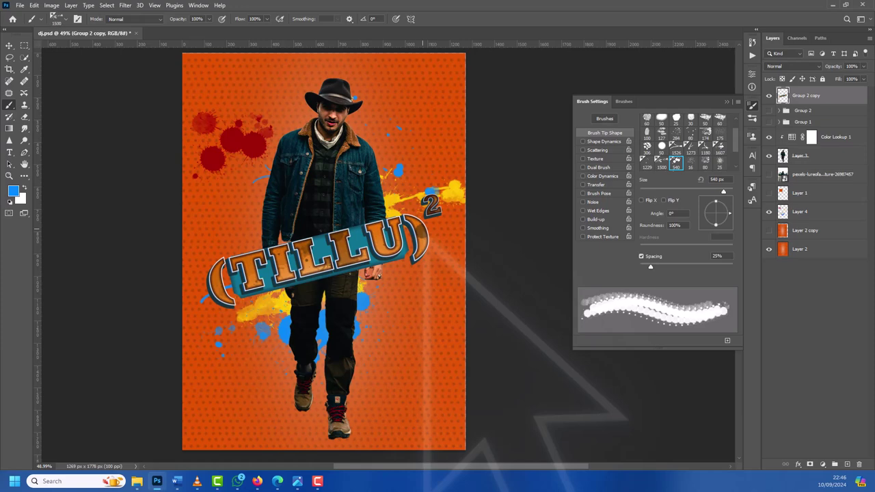
pyautogui.click(646, 161)
pyautogui.click(720, 148)
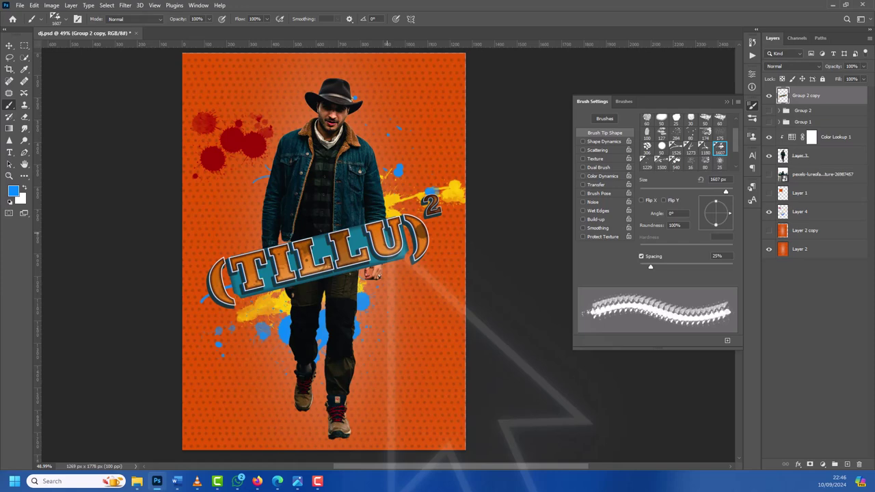
pyautogui.write('1600')
pyautogui.press('Return')
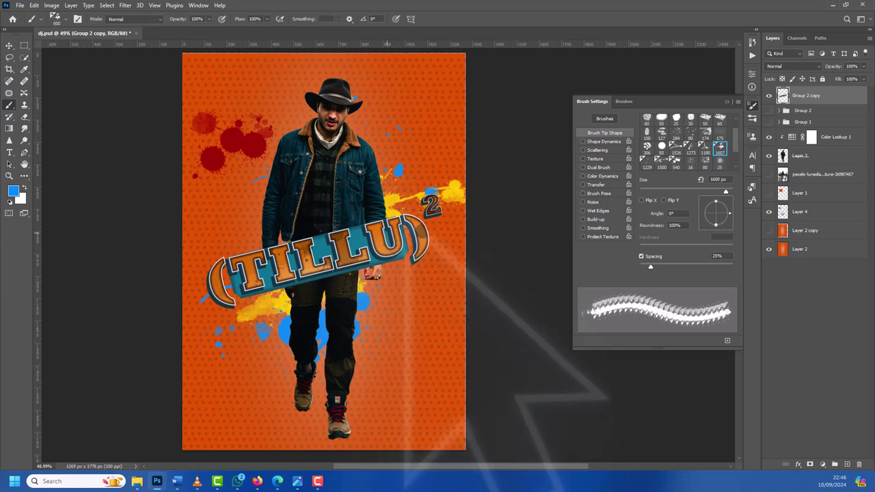
pyautogui.press(']')
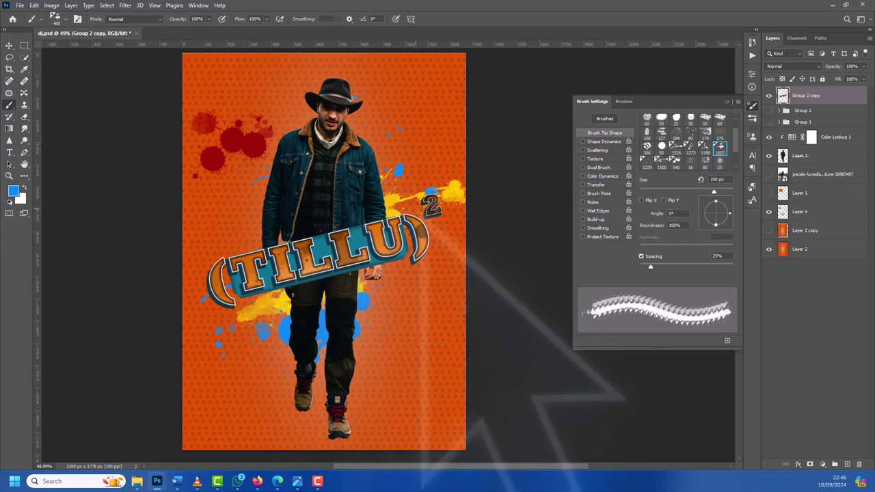
pyautogui.press(']')
pyautogui.press(']')
pyautogui.press(']')
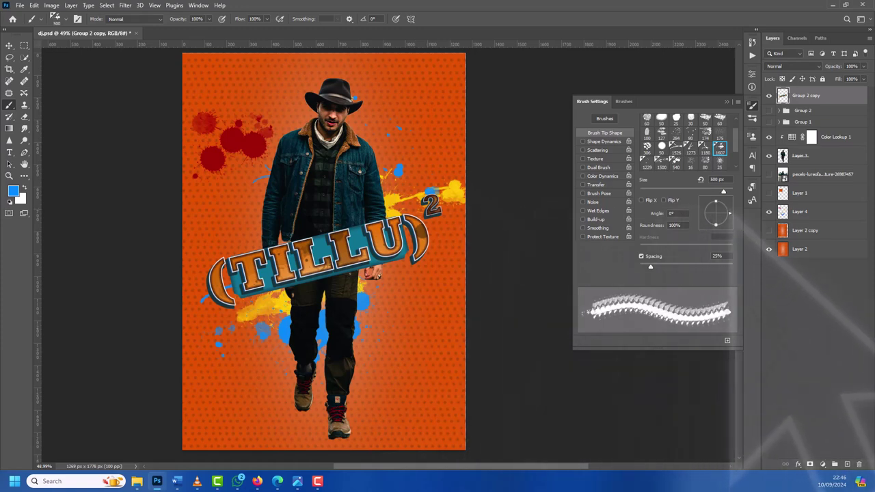
pyautogui.write('97')
pyautogui.press('Return')
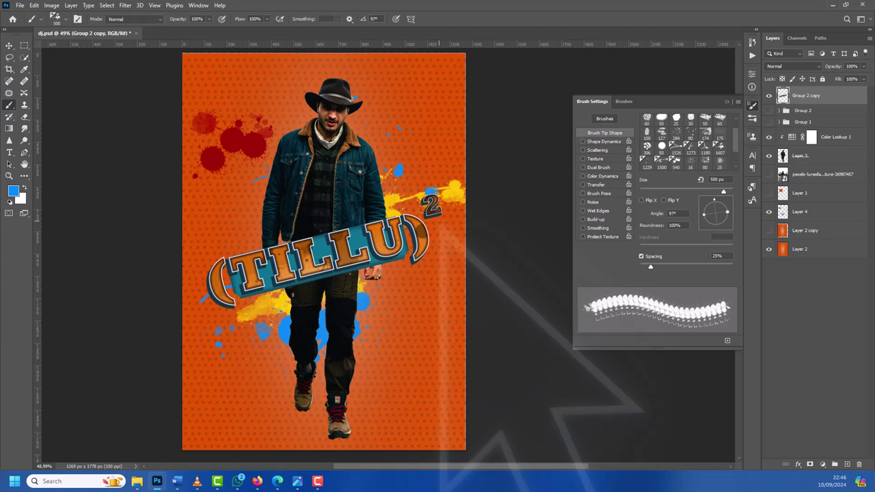
pyautogui.click(800, 211)
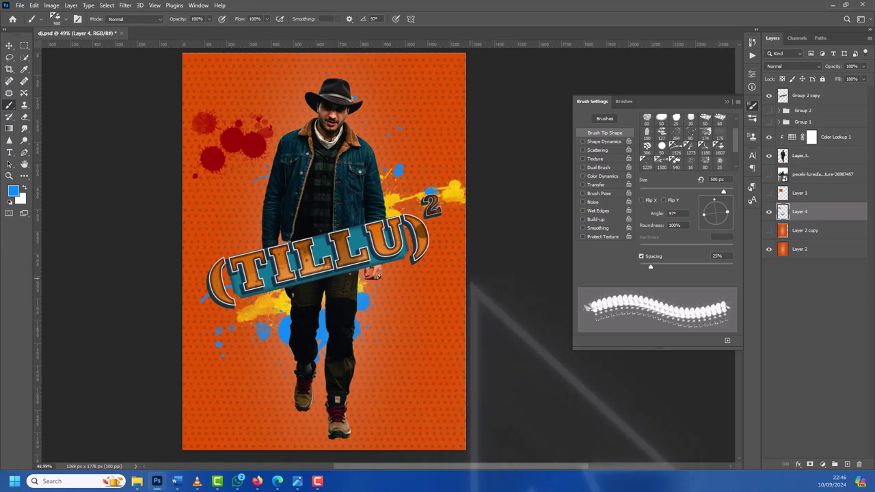
# Step: Paint blue strokes near the right edge with the 1273 grass tip at 400 px
pyautogui.click(704, 147)
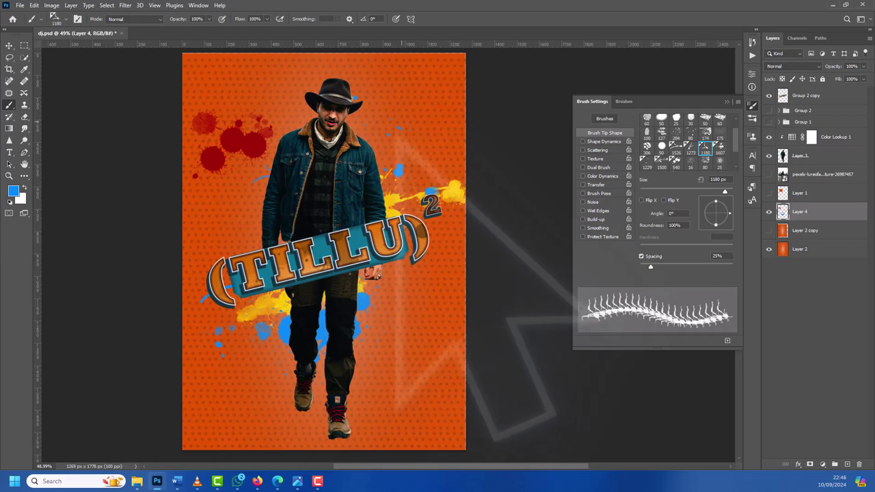
pyautogui.click(690, 147)
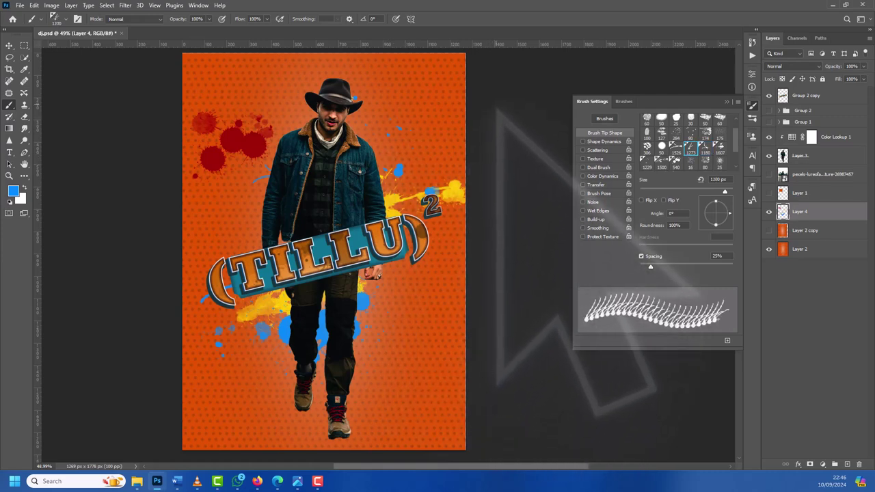
pyautogui.press('[')
pyautogui.press('[')
pyautogui.press('[')
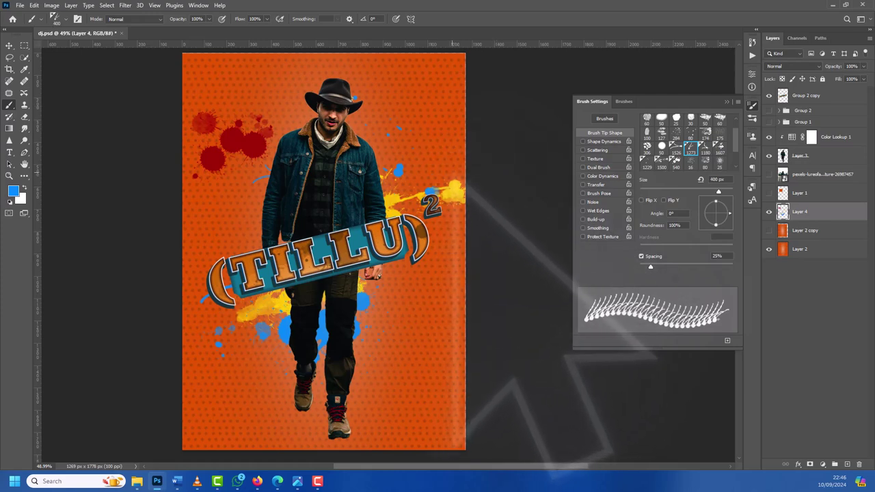
pyautogui.click(437, 190)
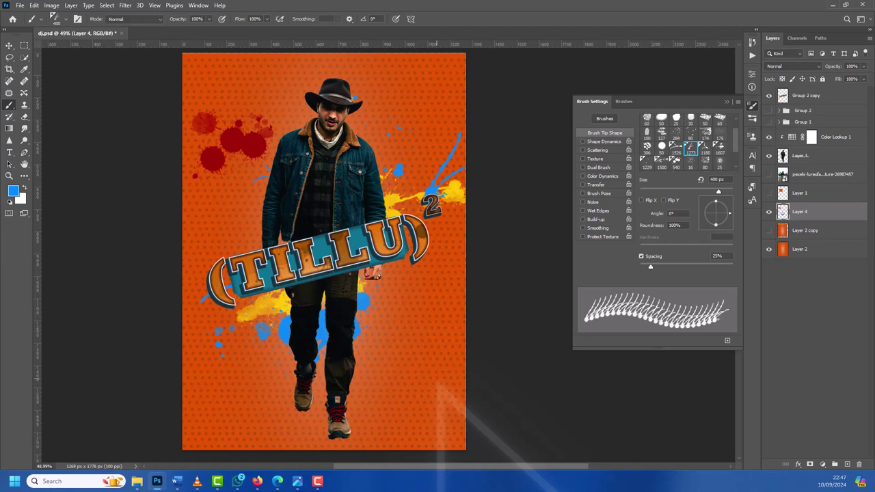
# Step: Rotate the tip, shrink the brush to 200 px, and hide Brush Settings
pyautogui.moveTo(730, 213); pyautogui.dragTo(713, 227)
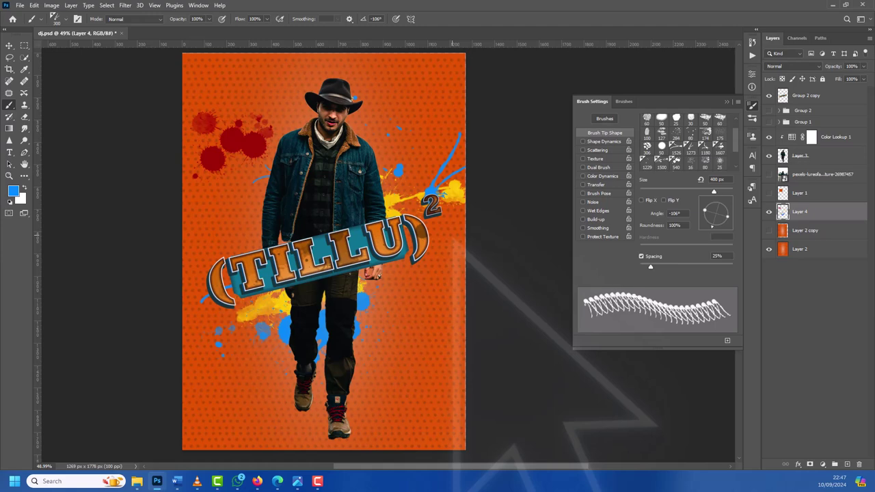
pyautogui.press('[')
pyautogui.press('[')
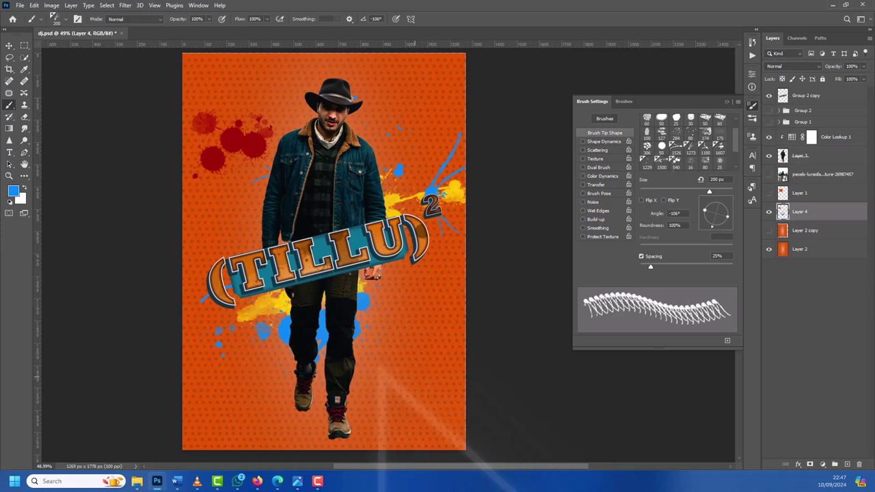
pyautogui.scroll(2, 324, 257)
pyautogui.scroll(1, 324, 257)
pyautogui.scroll(-2, 324, 258)
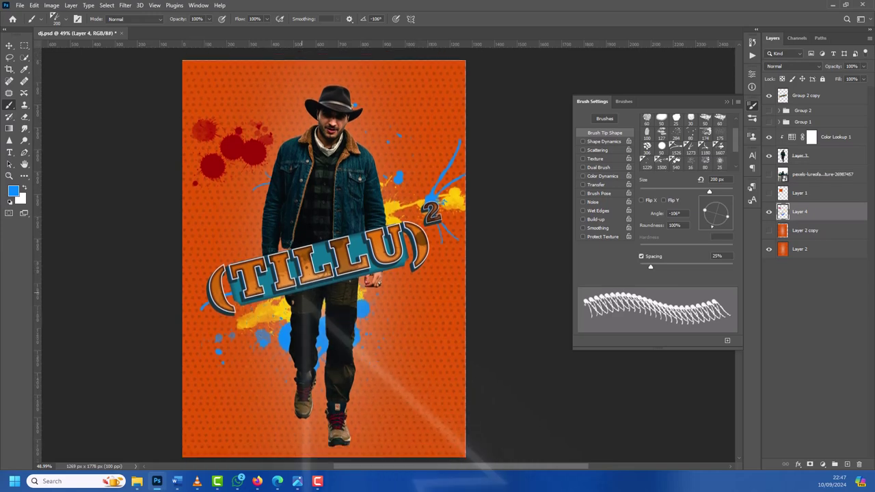
pyautogui.scroll(-1, 324, 258)
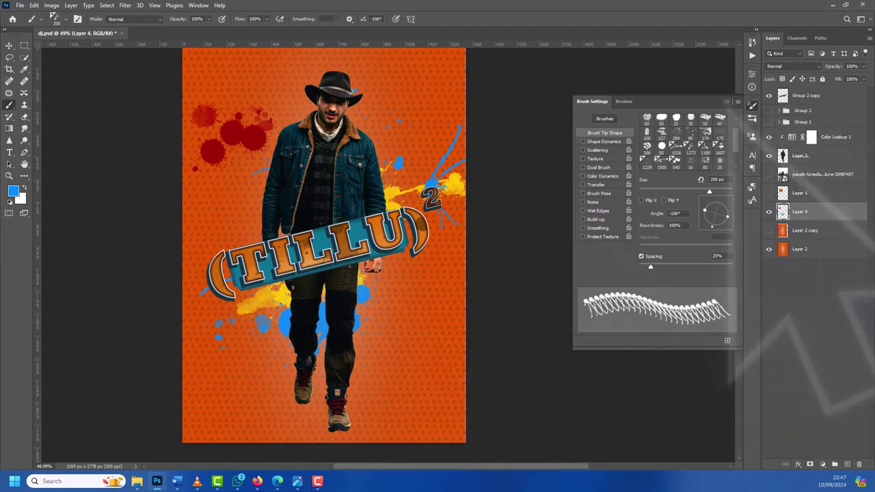
pyautogui.press('F5')
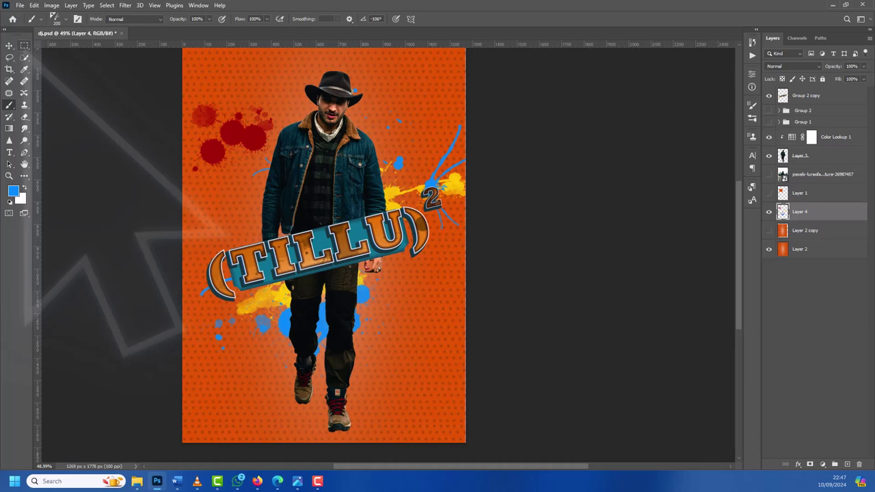
pyautogui.press('m')
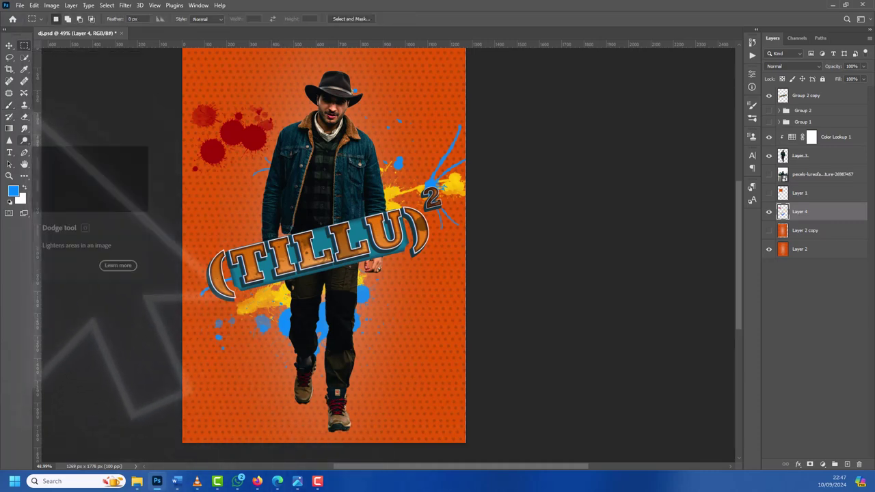
# Step: Pick a 0%-hardness Soft Round brush and add a new Layer 6 beneath Layer 4
pyautogui.click(9, 105)
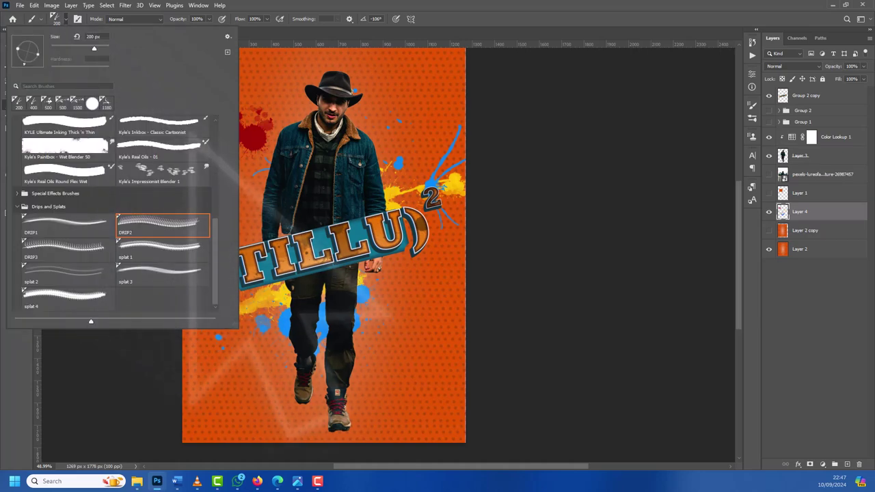
pyautogui.scroll(1, 113, 215)
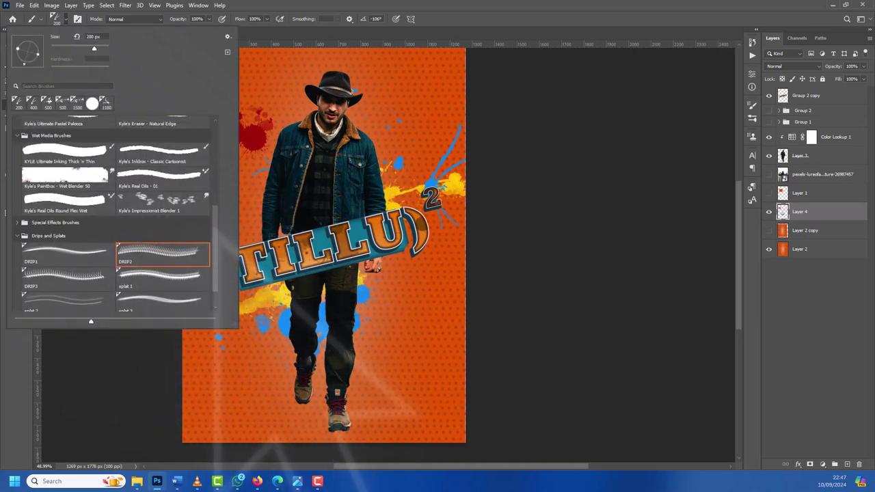
pyautogui.scroll(6, 113, 215)
pyautogui.scroll(5, 113, 216)
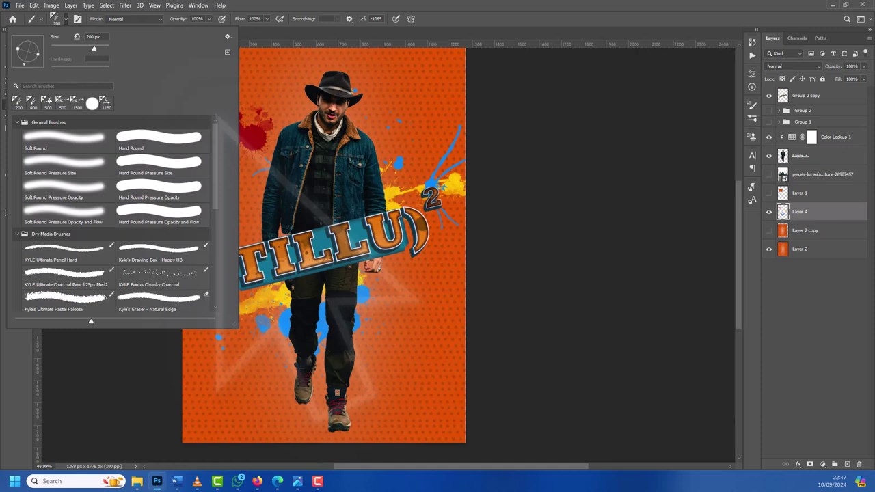
pyautogui.click(63, 139)
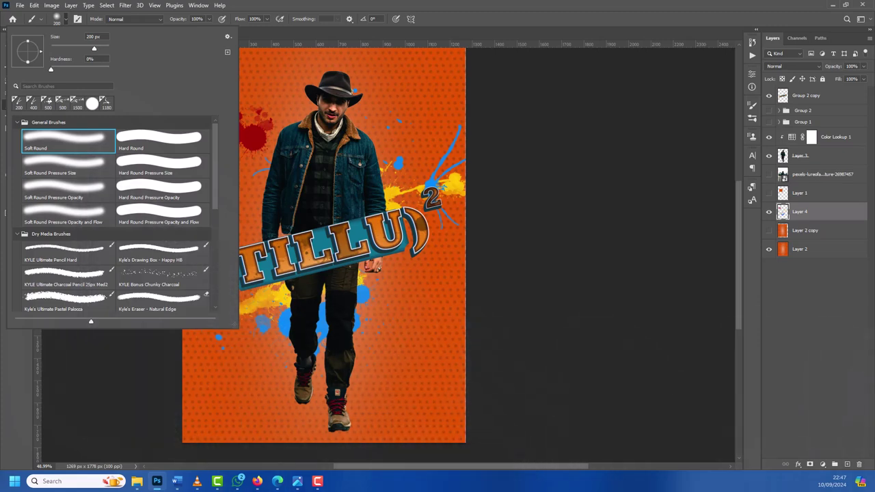
pyautogui.press('Escape')
pyautogui.hotkey('ctrl', 'shift', 'alt', 'n')
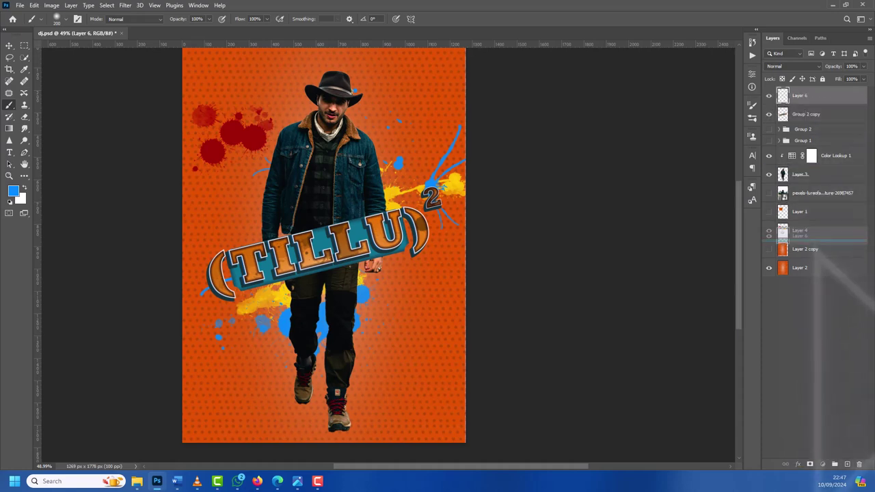
pyautogui.moveTo(800, 95); pyautogui.dragTo(796, 239)
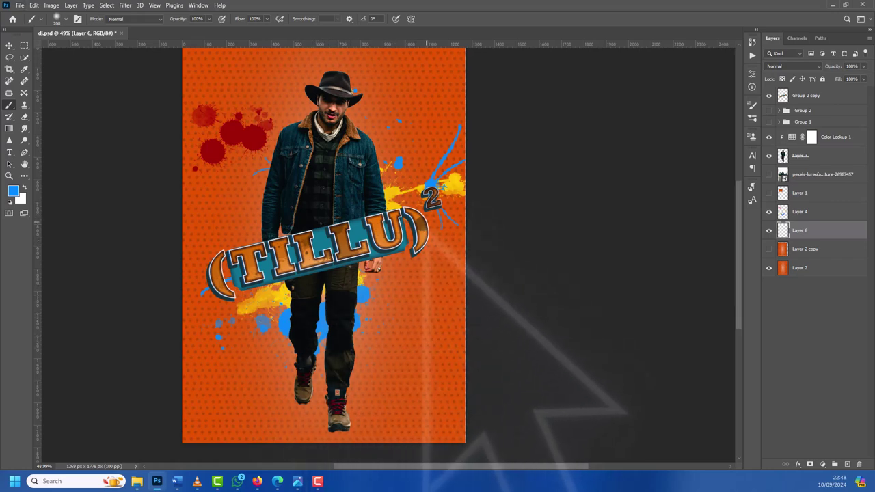
# Step: Paint soft brown shading on Layer 6 around the man's legs using sampled brown tones
pyautogui.keyDown('alt'); pyautogui.click(423, 223); pyautogui.keyUp('alt')
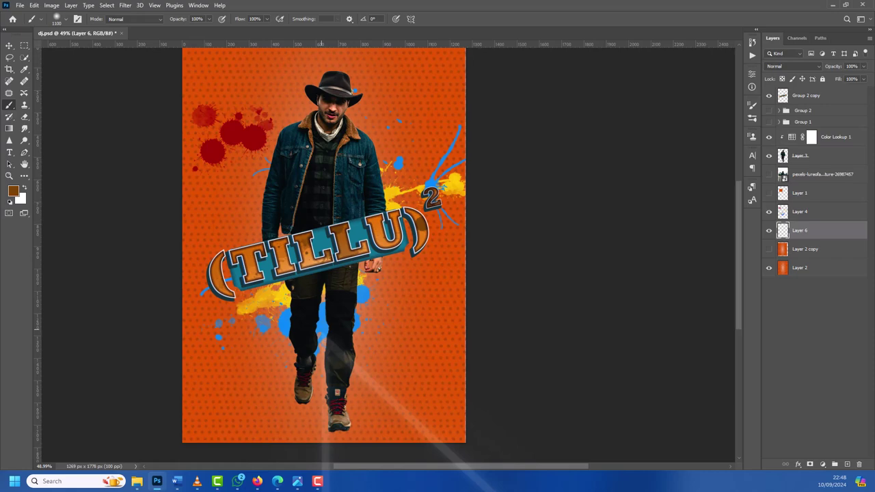
pyautogui.click(322, 344)
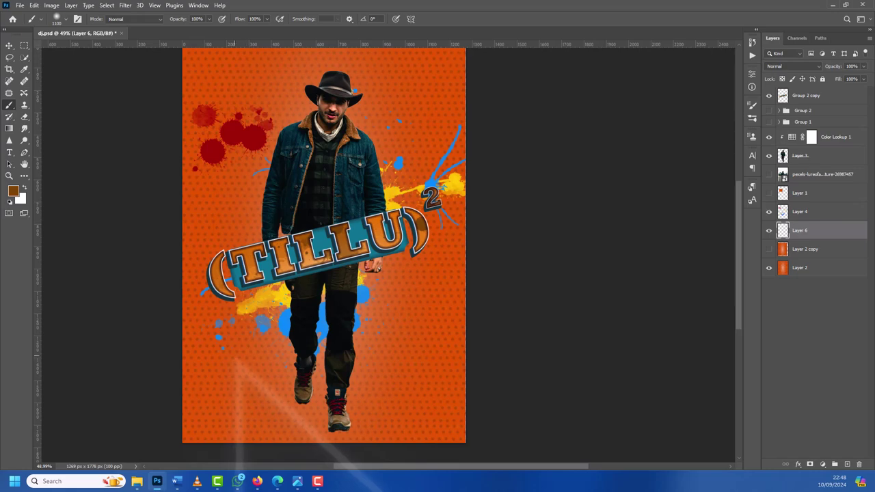
pyautogui.keyDown('alt'); pyautogui.click(234, 354); pyautogui.keyUp('alt')
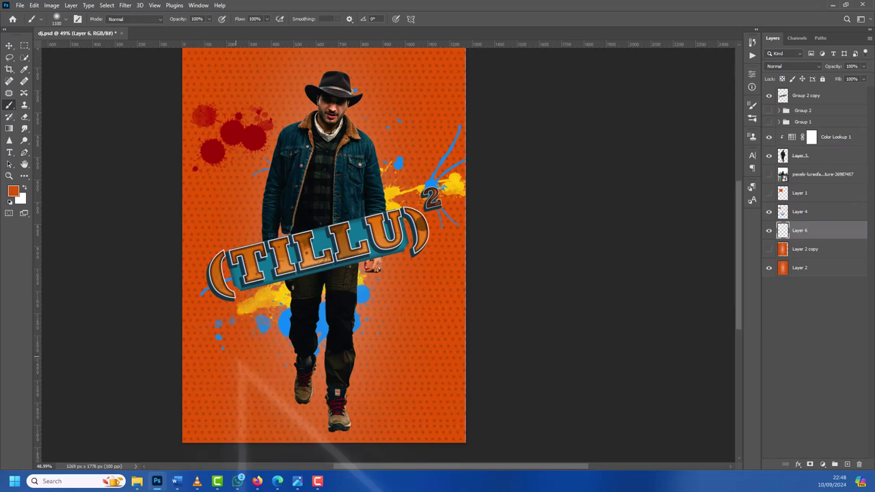
pyautogui.keyDown('alt'); pyautogui.click(235, 356); pyautogui.keyUp('alt')
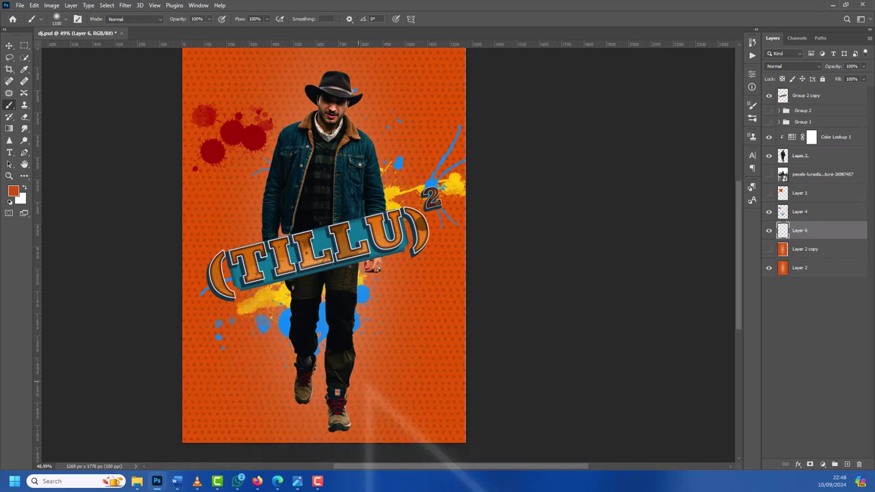
pyautogui.moveTo(281, 311); pyautogui.dragTo(277, 414)
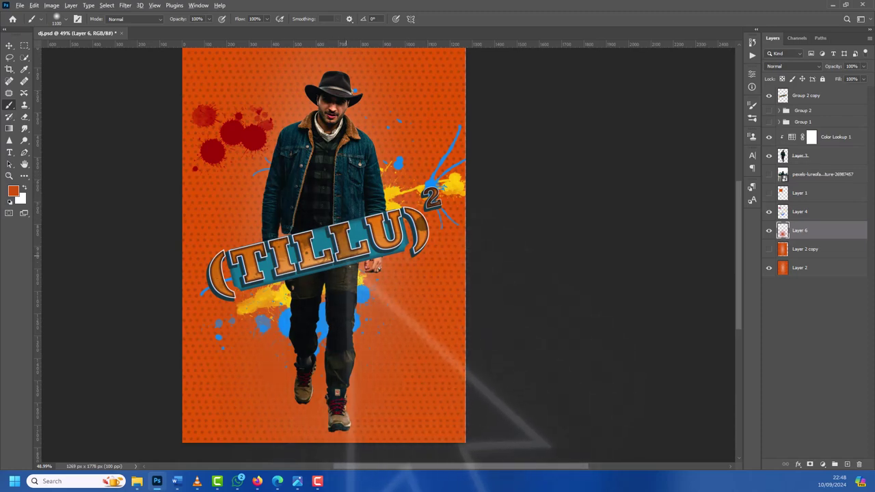
pyautogui.keyDown('alt'); pyautogui.click(335, 256); pyautogui.keyUp('alt')
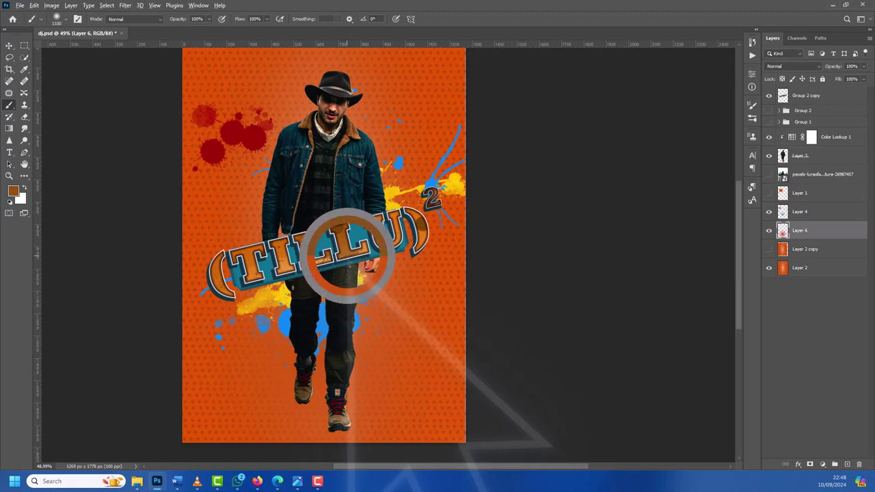
pyautogui.moveTo(380, 294); pyautogui.dragTo(283, 383)
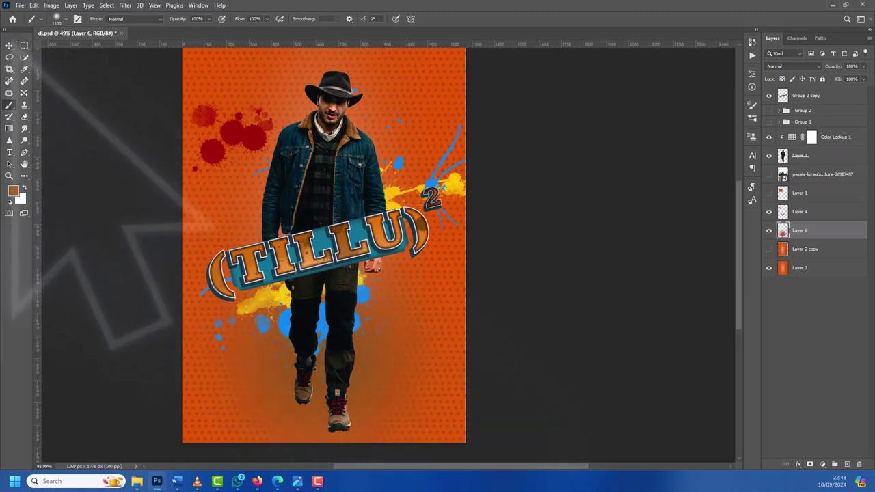
pyautogui.press('v')
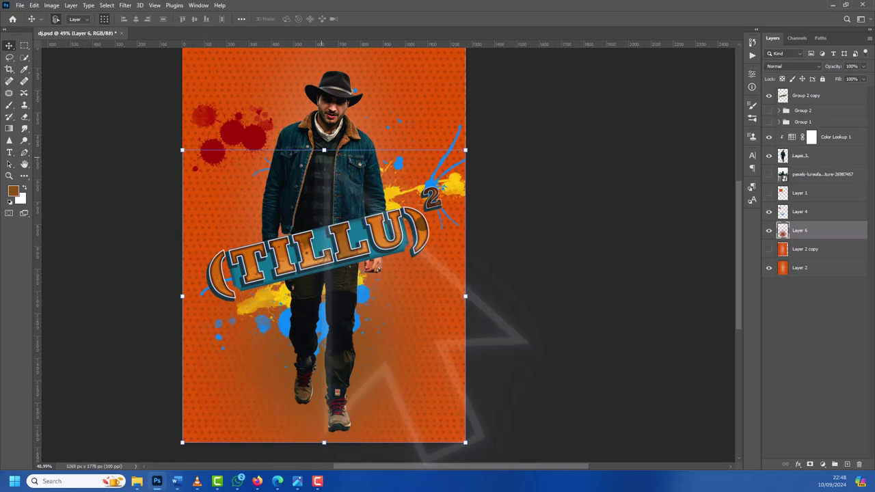
# Step: Squash Layer 6's brown shading into a band around the man's feet
pyautogui.moveTo(324, 150)
pyautogui.mouseDown()
pyautogui.moveTo(324, 378)
pyautogui.moveTo(365, 395)
pyautogui.moveTo(367, 385)
pyautogui.moveTo(365, 399)
pyautogui.mouseUp()
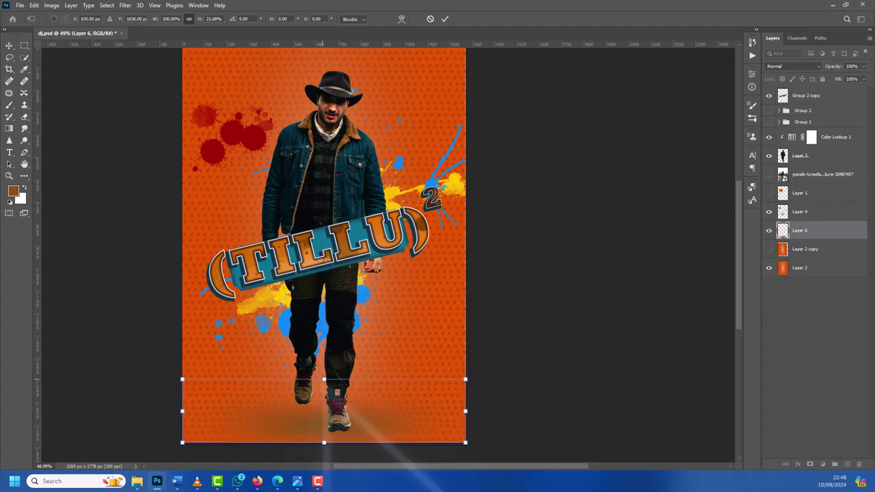
pyautogui.moveTo(324, 379); pyautogui.dragTo(324, 356)
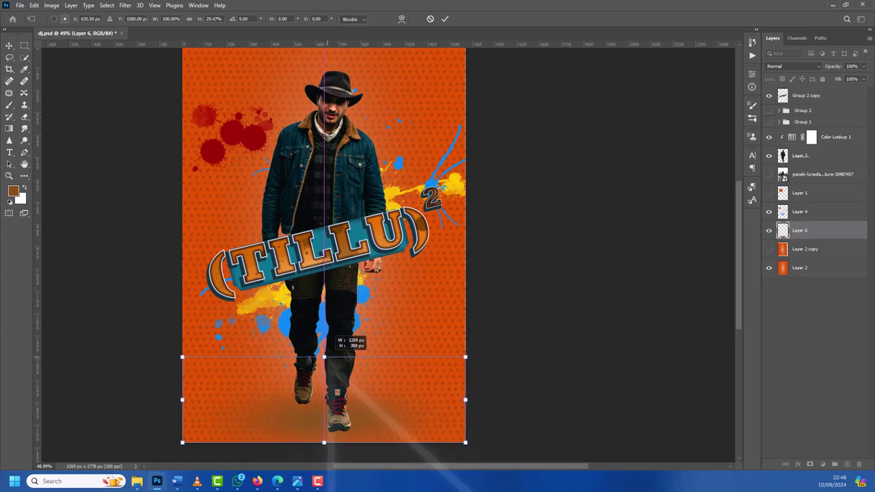
pyautogui.press('Return')
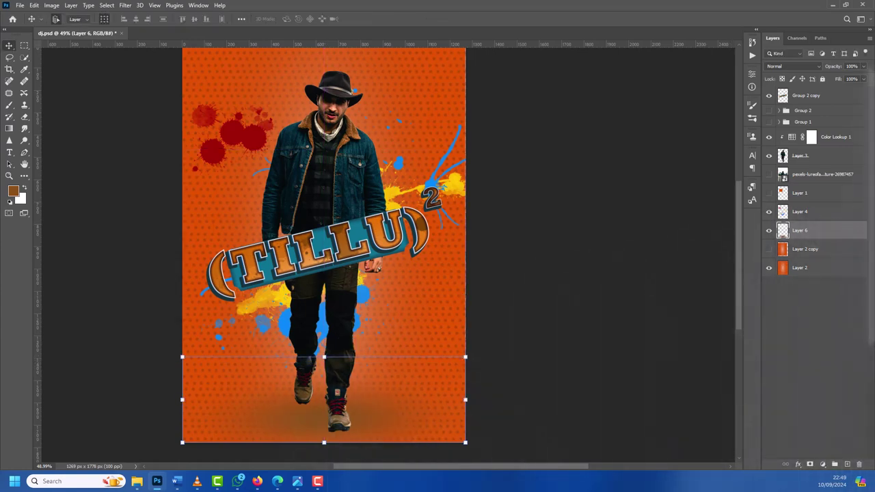
# Step: Fade the brown shading layer to 61% opacity
pyautogui.click(863, 67)
pyautogui.moveTo(864, 77); pyautogui.dragTo(851, 76)
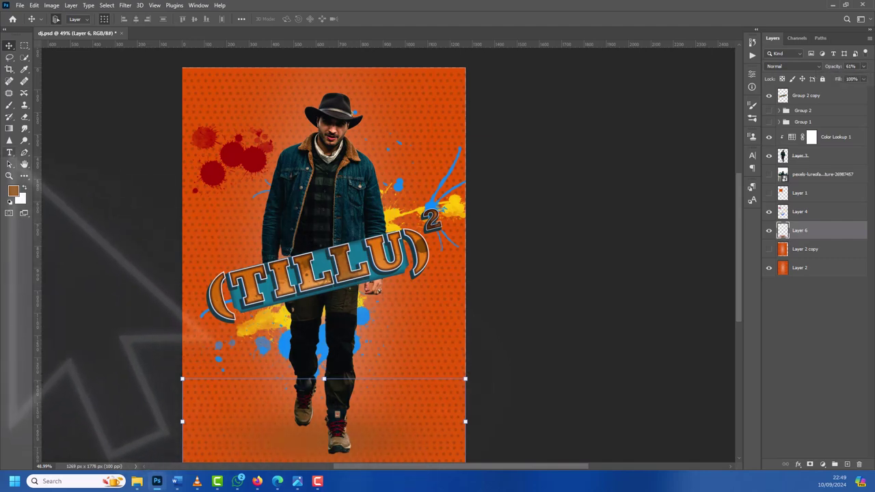
pyautogui.click(10, 152)
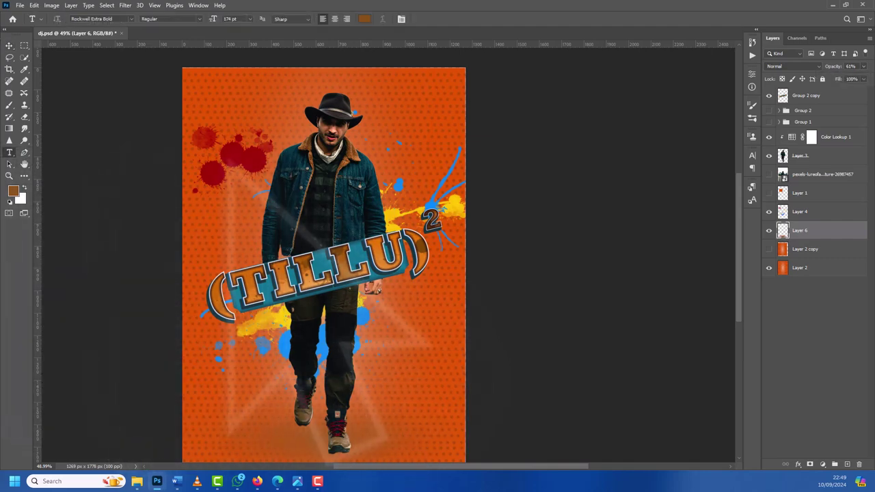
# Step: Add a new type layer reading PRASAD in large brown Rockwell Extra Bold near the poster top
pyautogui.click(205, 158)
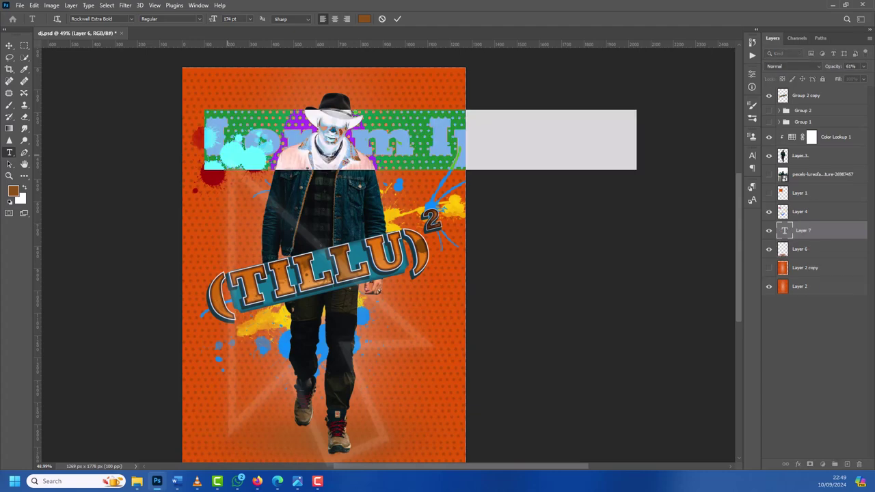
pyautogui.press('BackSpace')
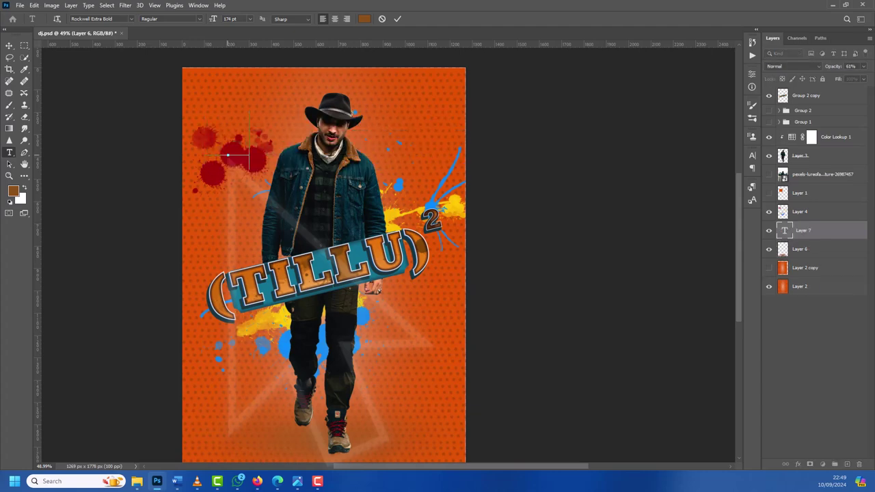
pyautogui.write('PRASAD')
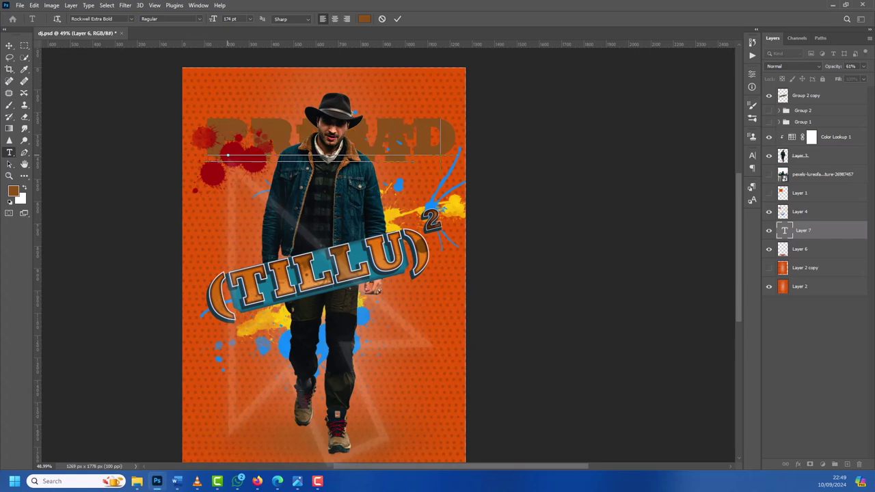
pyautogui.write('ED')
pyautogui.hotkey('ctrl', 'a')
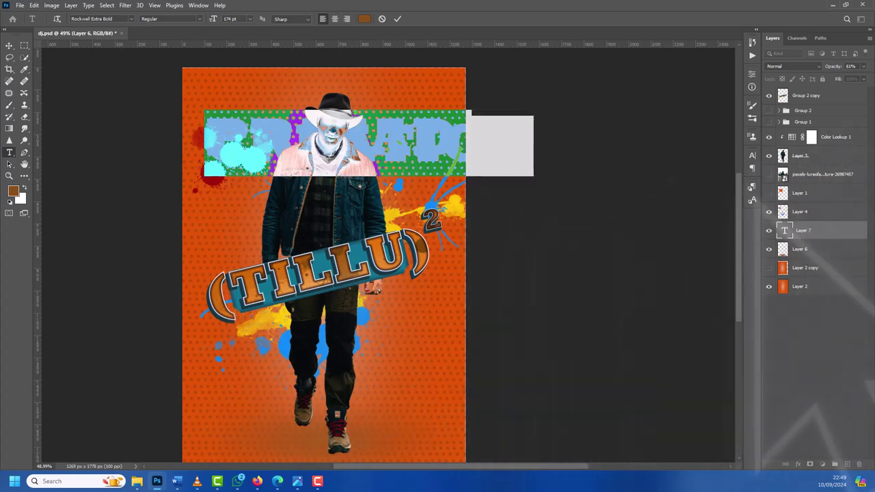
pyautogui.click(752, 199)
# Step: Try out font sizes and leading values (171 pt, 142 pt, 37 pt) for the credit text
pyautogui.click(655, 183)
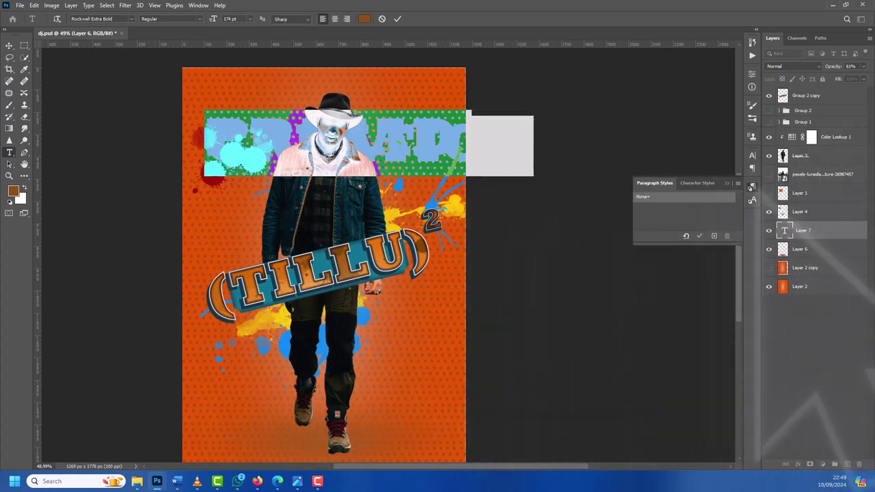
pyautogui.click(752, 155)
pyautogui.click(664, 179)
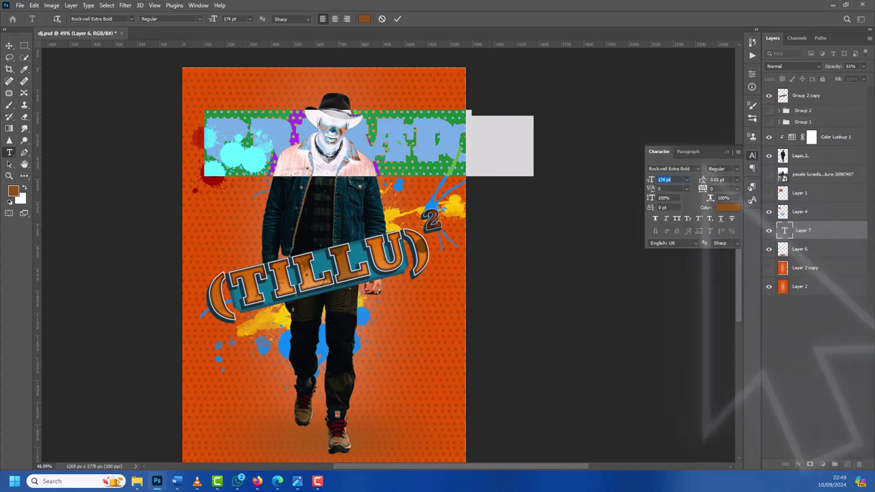
pyautogui.click(737, 179)
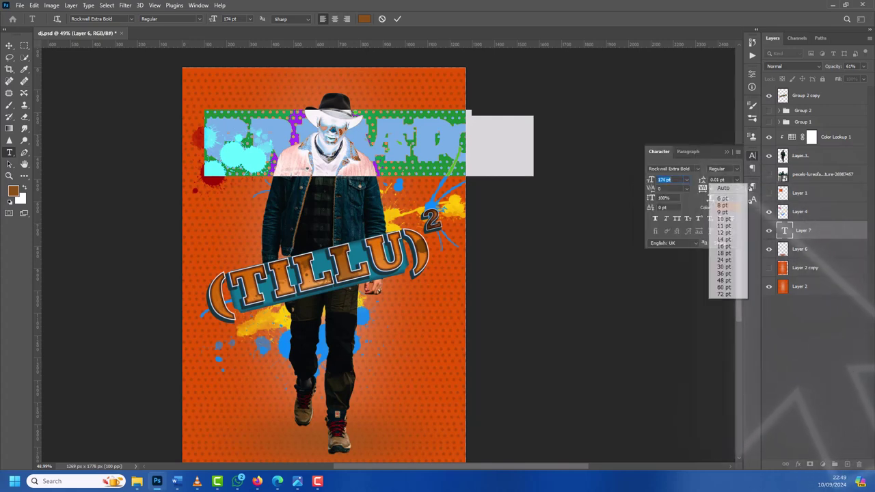
pyautogui.click(749, 188)
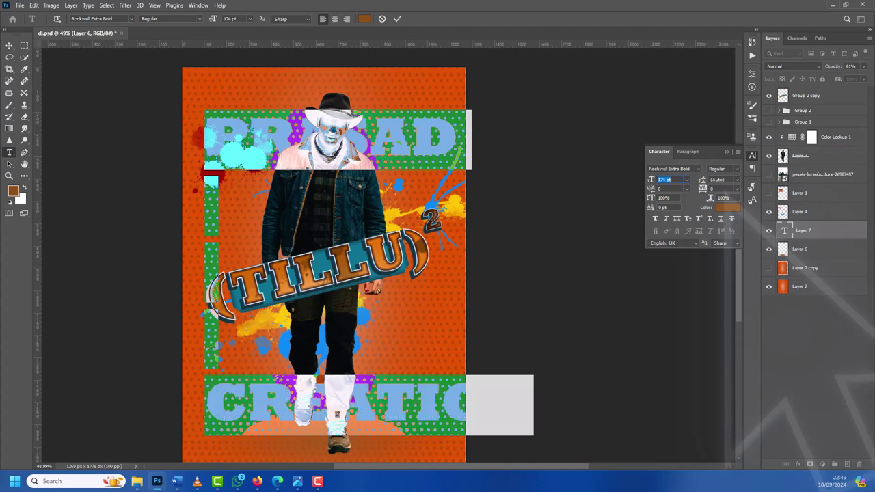
pyautogui.press('Down')
pyautogui.press('Down')
pyautogui.press('Down')
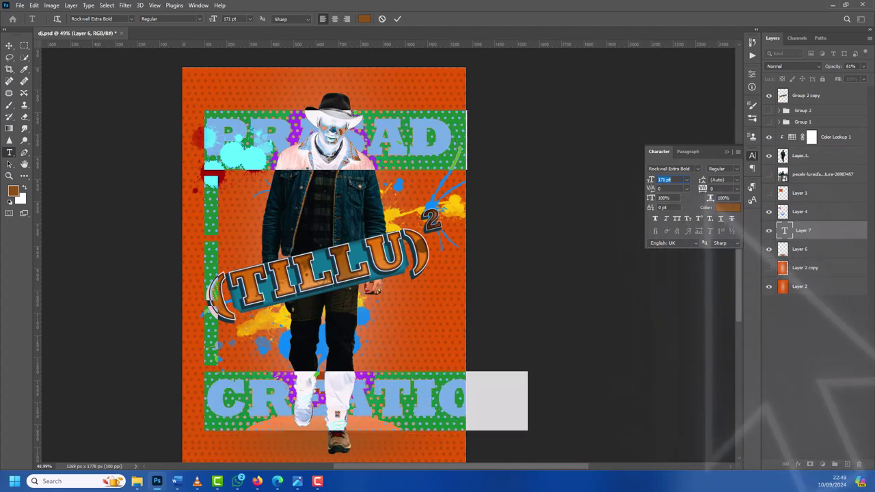
pyautogui.press('Tab')
pyautogui.write('194')
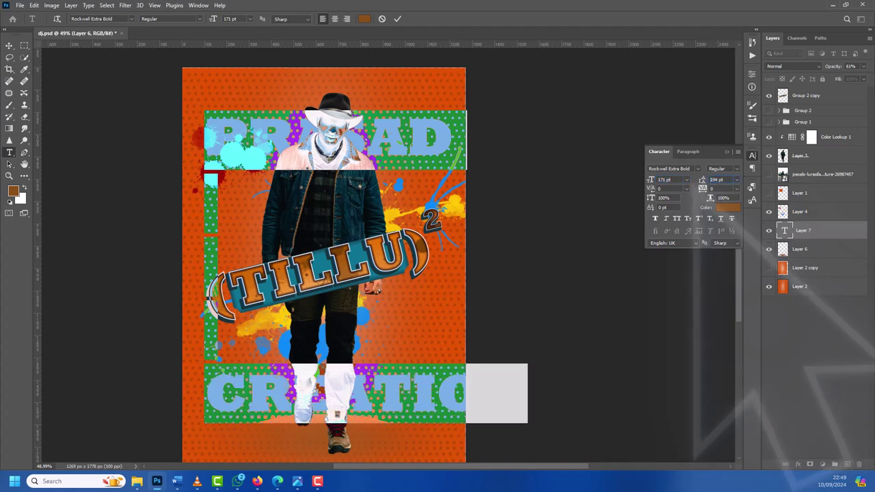
pyautogui.write('142')
pyautogui.press('Return')
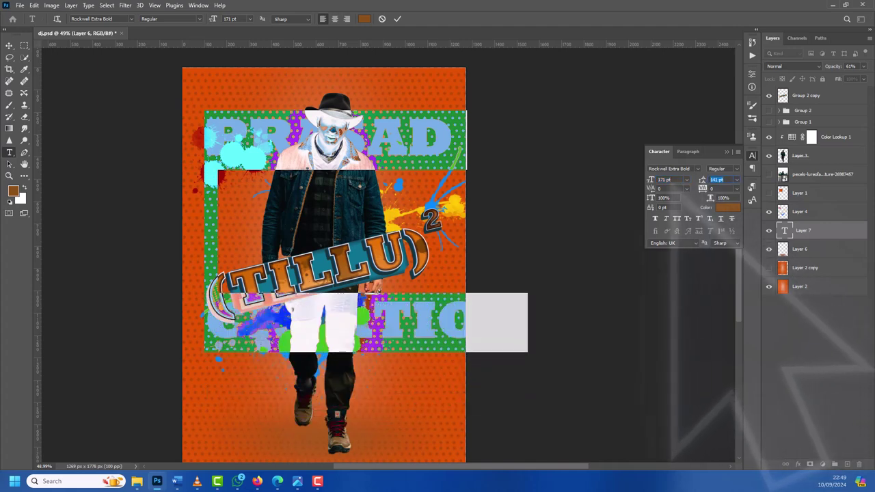
pyautogui.write('37')
pyautogui.press('Return')
pyautogui.press('Up')
pyautogui.press('Up')
pyautogui.press('Up')
pyautogui.press('Up')
pyautogui.press('Up')
pyautogui.press('Up')
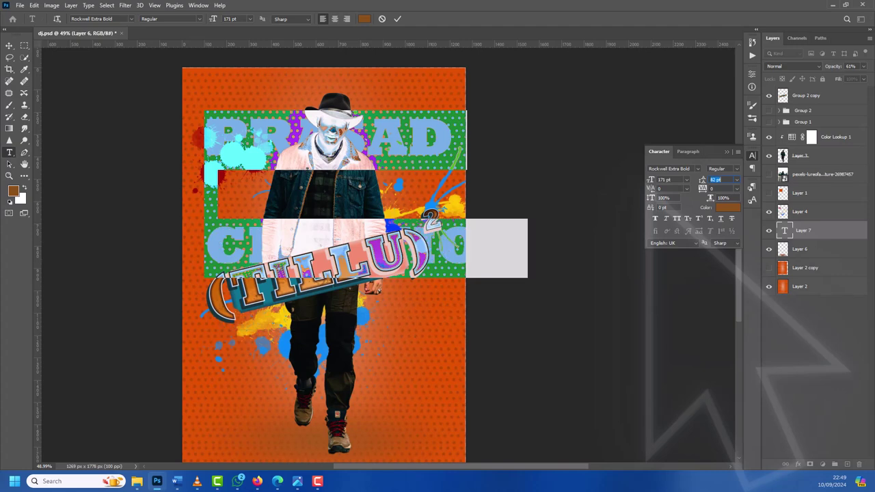
pyautogui.press('Up')
pyautogui.press('Up')
pyautogui.press('Up')
pyautogui.press('Up')
pyautogui.press('Up')
pyautogui.press('Up')
pyautogui.press('Down')
pyautogui.press('Down')
pyautogui.press('Down')
pyautogui.press('Down')
pyautogui.press('Down')
pyautogui.press('Down')
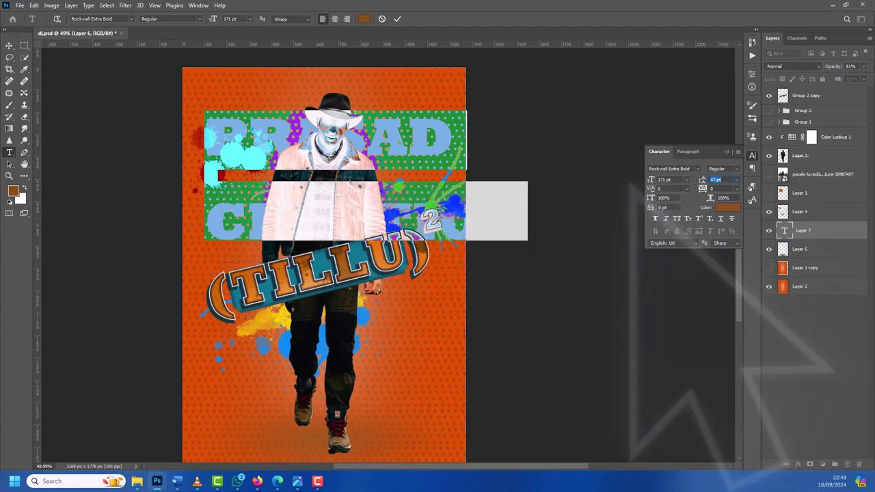
pyautogui.press('Down')
pyautogui.press('Down')
pyautogui.press('Down')
pyautogui.press('Down')
pyautogui.press('Down')
pyautogui.press('Down')
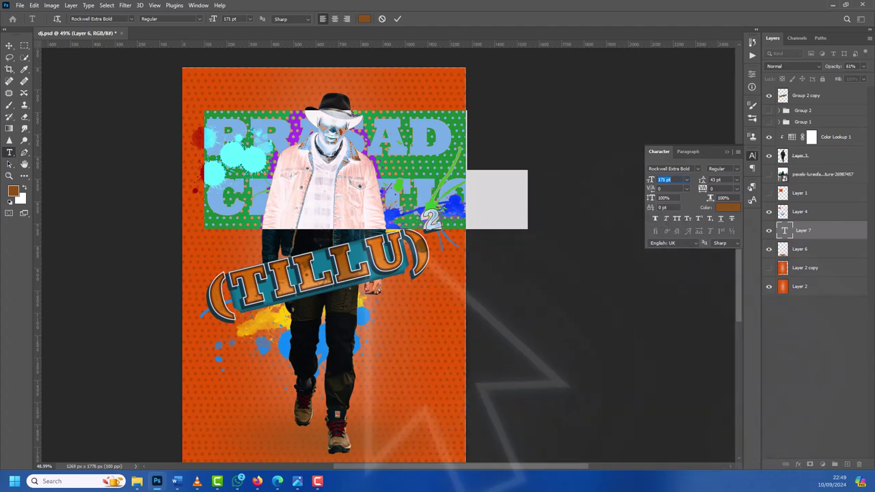
pyautogui.click(332, 198)
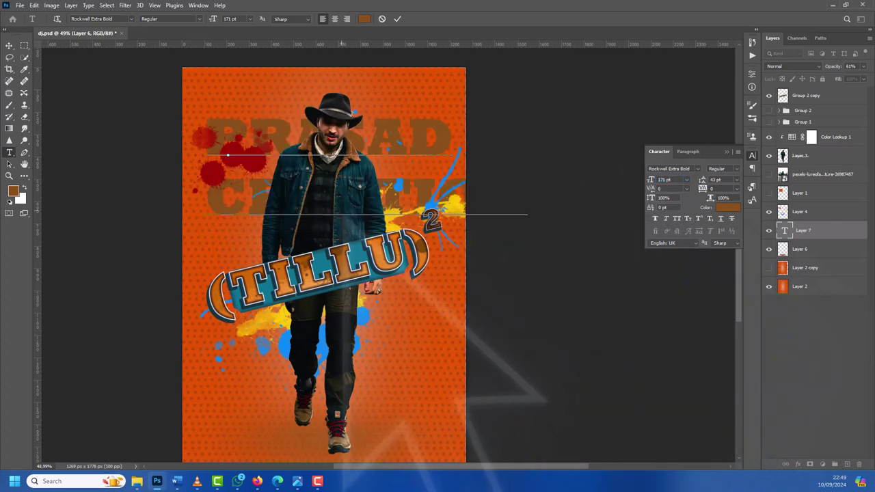
# Step: Shrink the PRASAD CREATION credit to 55 pt with 6 pt leading and commit it
pyautogui.hotkey('ctrl', 'a')
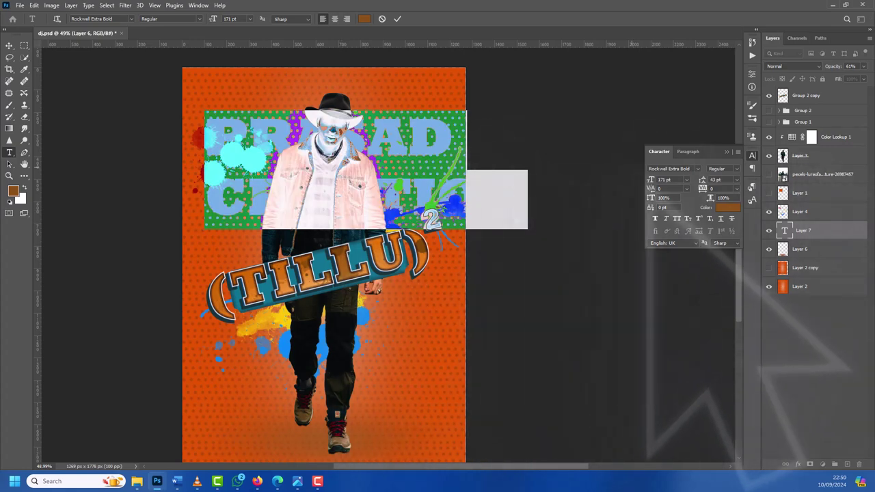
pyautogui.moveTo(651, 179); pyautogui.dragTo(617, 183)
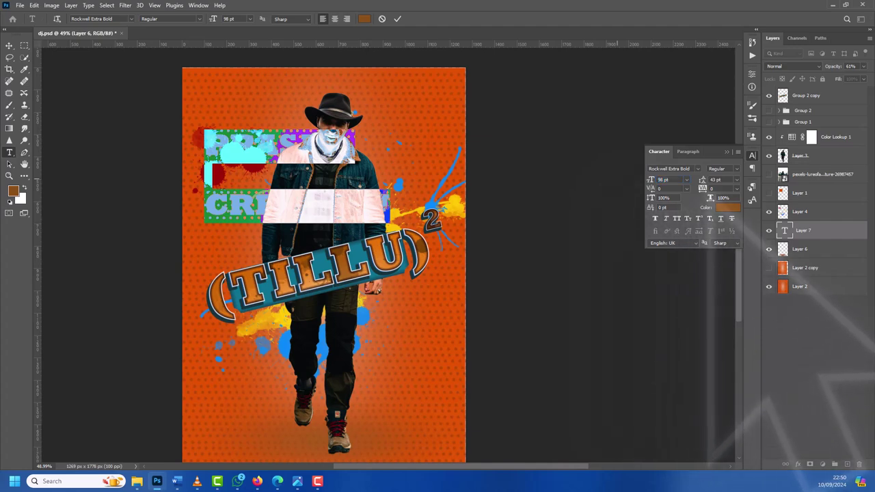
pyautogui.moveTo(703, 180); pyautogui.dragTo(684, 180)
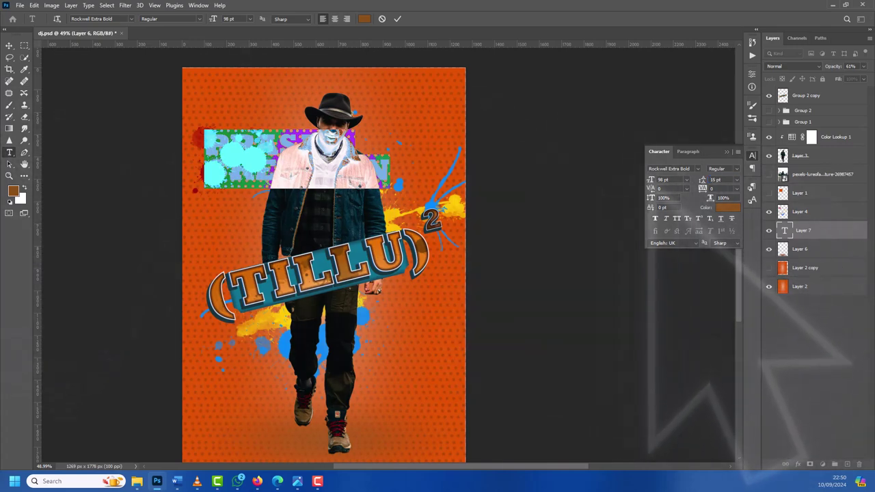
pyautogui.moveTo(651, 180)
pyautogui.mouseDown()
pyautogui.moveTo(633, 180)
pyautogui.moveTo(643, 179)
pyautogui.mouseUp()
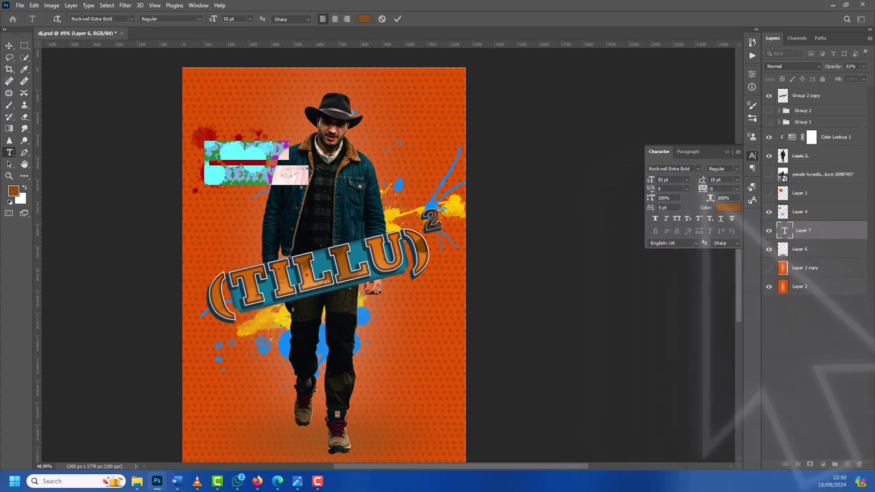
pyautogui.moveTo(703, 179)
pyautogui.mouseDown()
pyautogui.moveTo(683, 179)
pyautogui.moveTo(698, 179)
pyautogui.mouseUp()
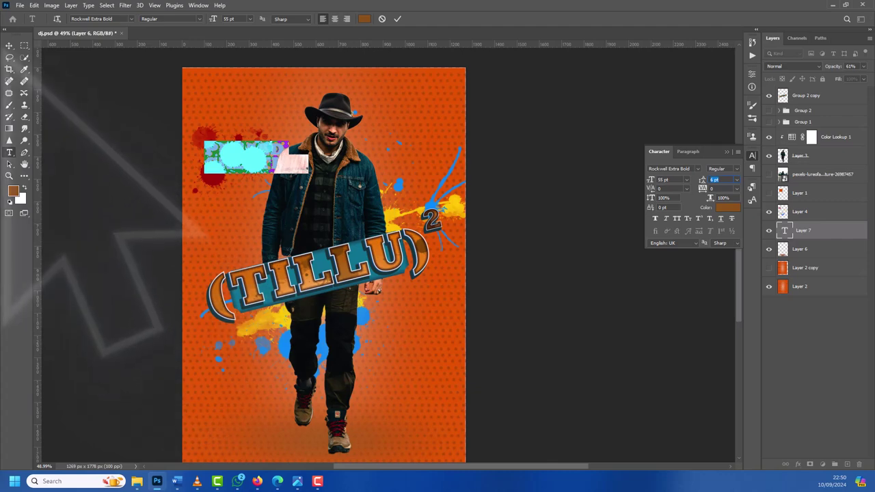
pyautogui.click(9, 45)
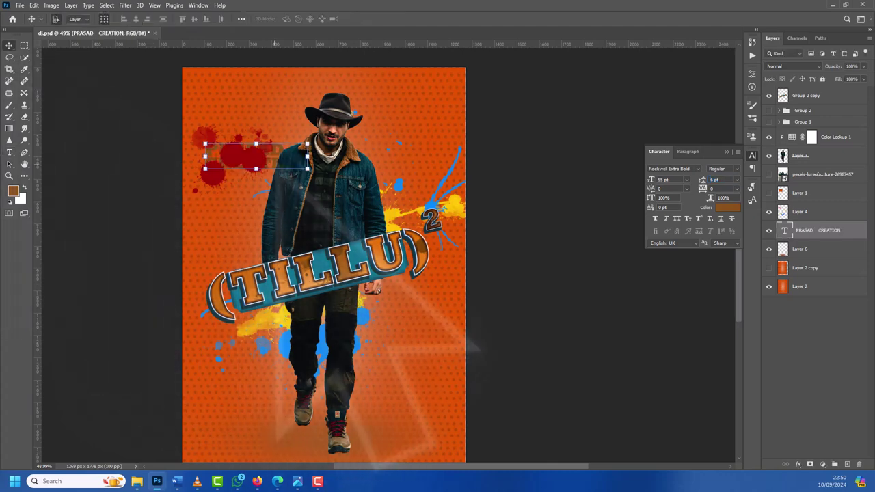
# Step: Nudge the credit left and move its layer above Group 2 copy to the top of the stack
pyautogui.moveTo(288, 145); pyautogui.dragTo(273, 144)
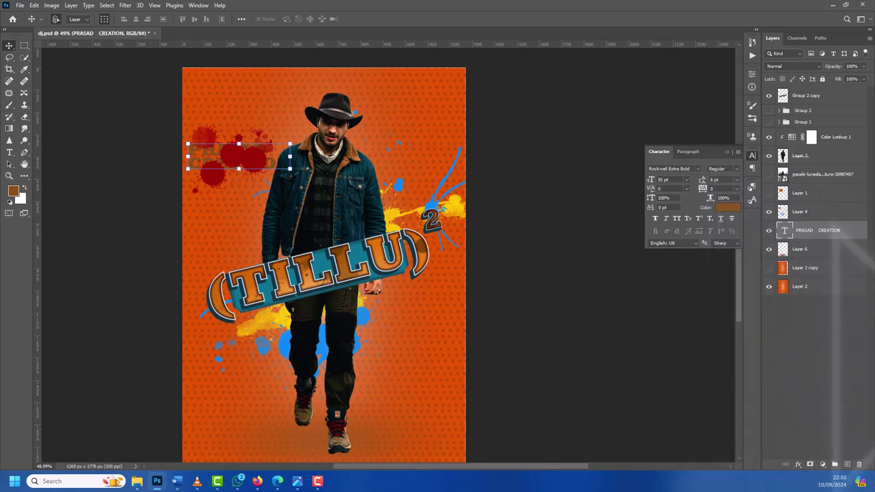
pyautogui.moveTo(813, 230)
pyautogui.mouseDown()
pyautogui.moveTo(786, 153)
pyautogui.moveTo(769, 156)
pyautogui.mouseUp()
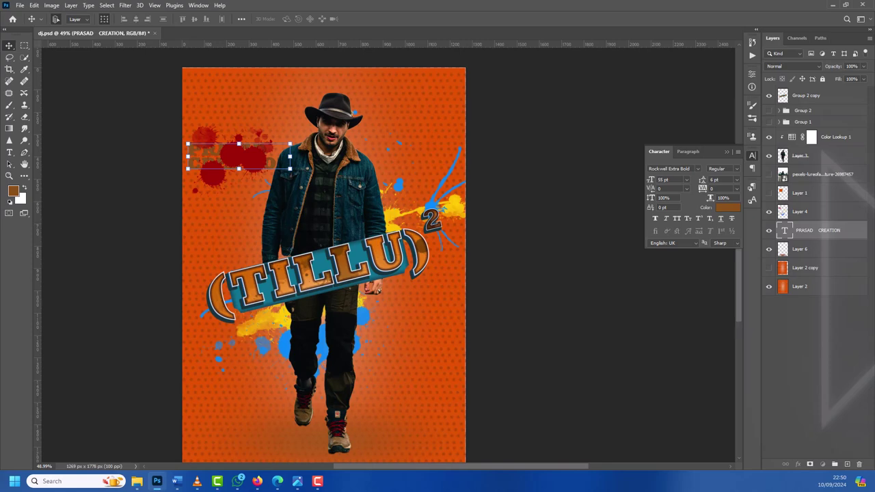
pyautogui.moveTo(810, 155); pyautogui.dragTo(788, 128)
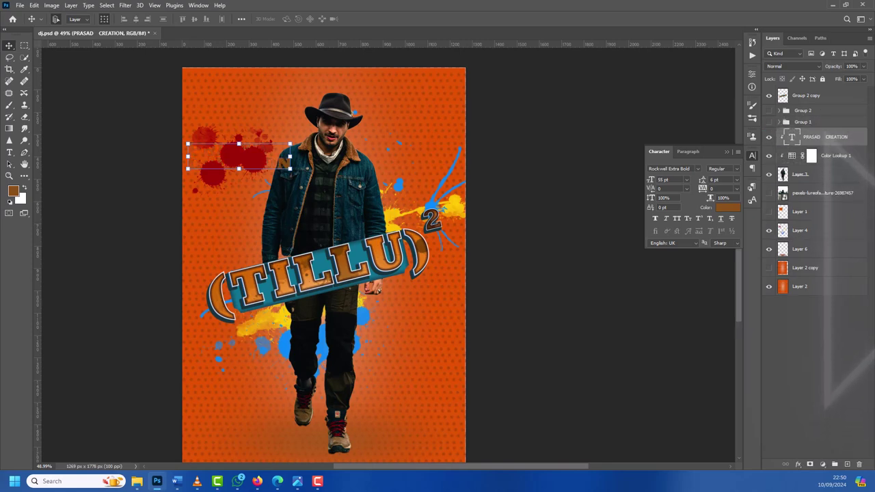
pyautogui.moveTo(813, 136); pyautogui.dragTo(801, 96)
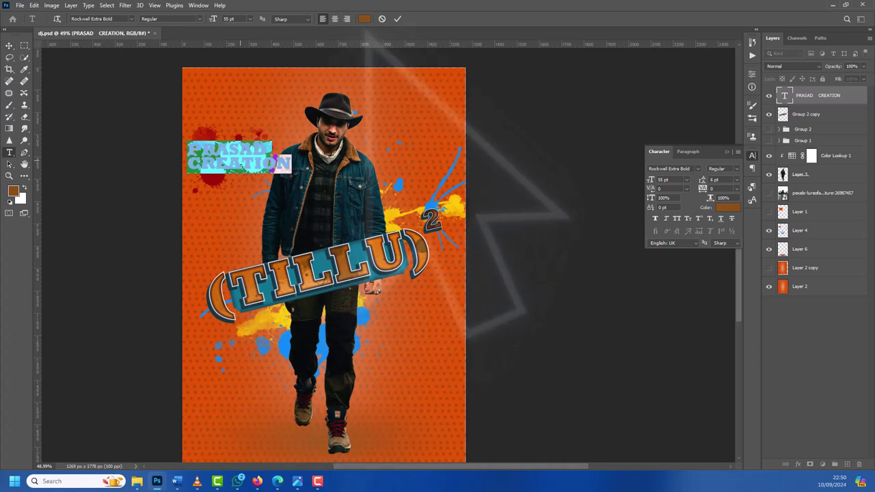
# Step: Colour the PRASAD CREATION credit gold, hex d3a207
pyautogui.click(363, 18)
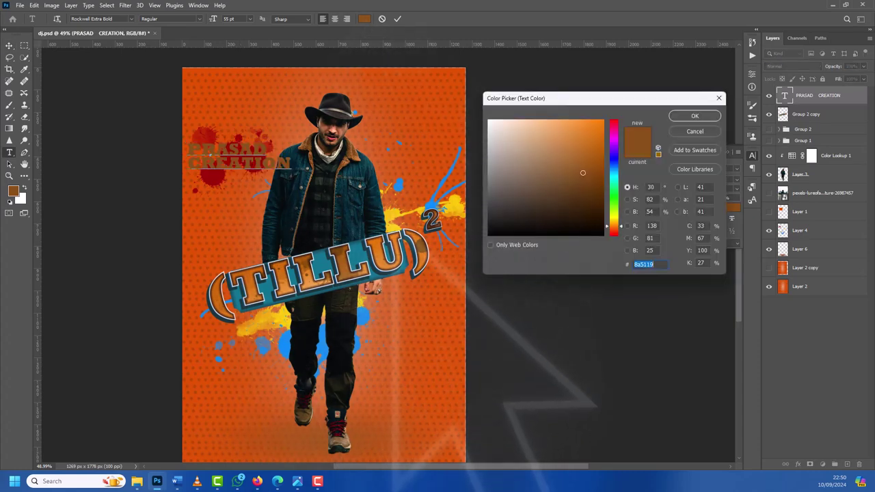
pyautogui.write('fabf03')
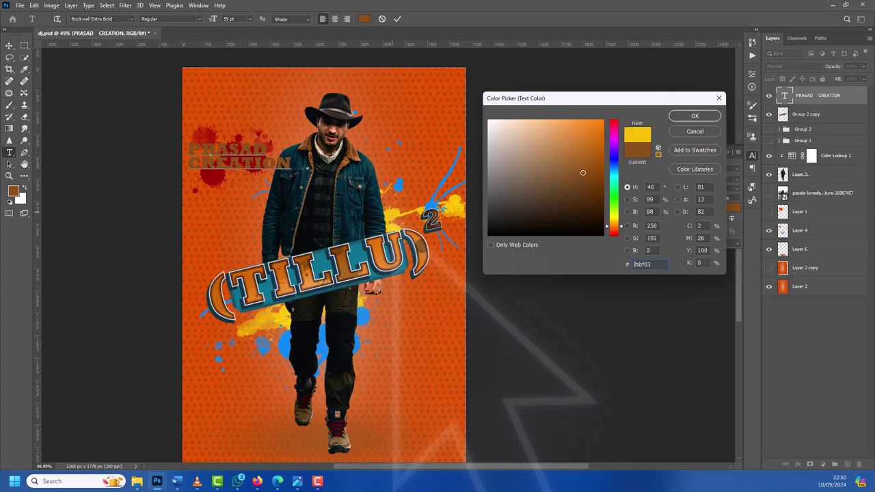
pyautogui.write('ab8304')
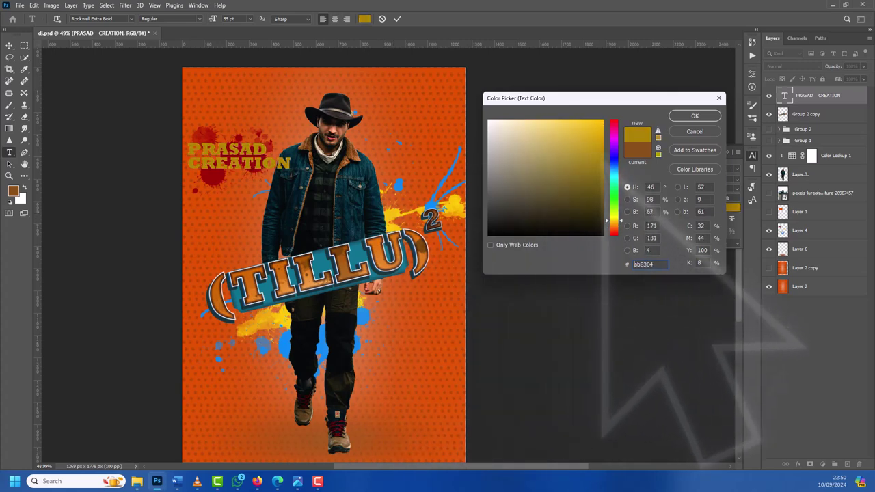
pyautogui.write('d1a107')
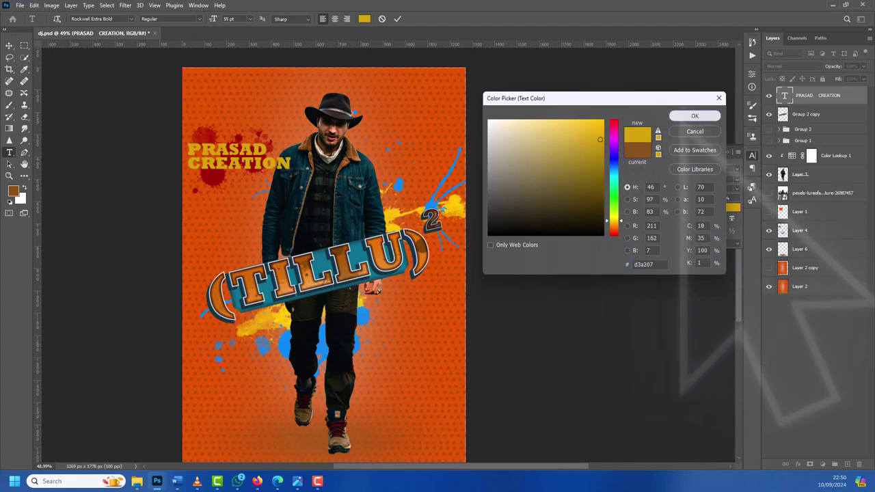
pyautogui.click(694, 116)
# Step: Tighten the credit's leading to 3 pt and commit the text
pyautogui.hotkey('ctrl', 'a')
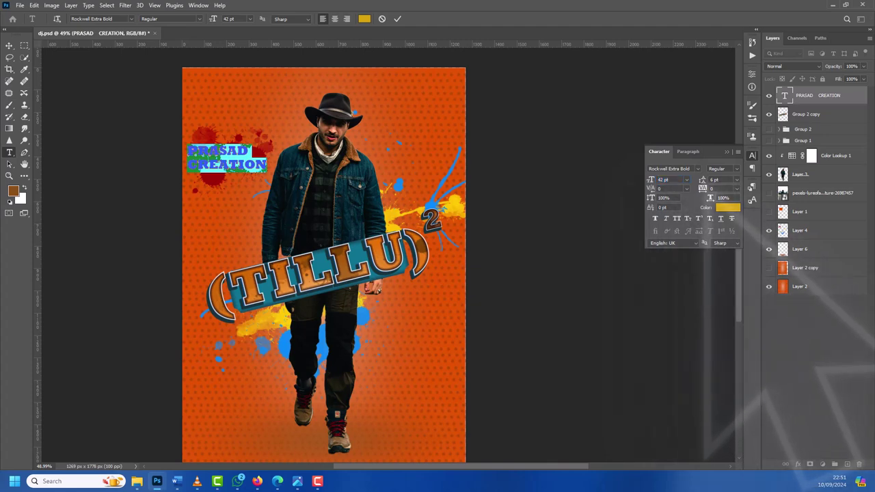
pyautogui.press('Down')
pyautogui.press('Down')
pyautogui.press('Down')
pyautogui.press('Down')
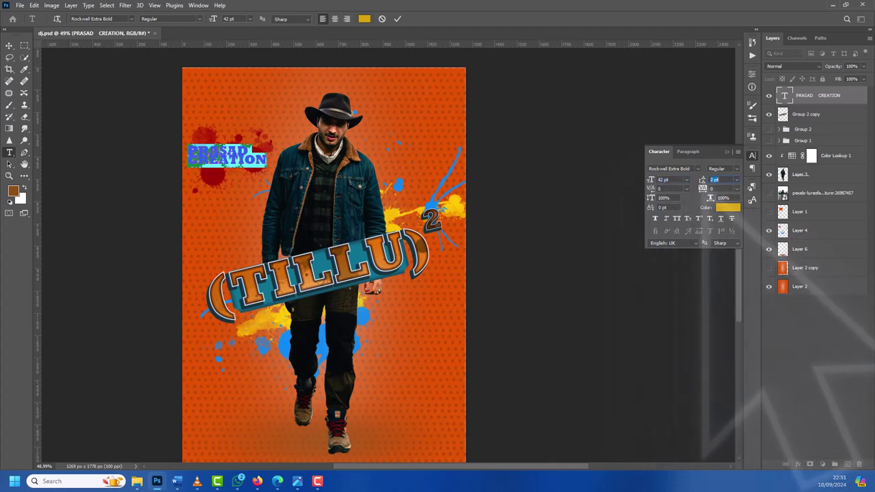
pyautogui.press('Up')
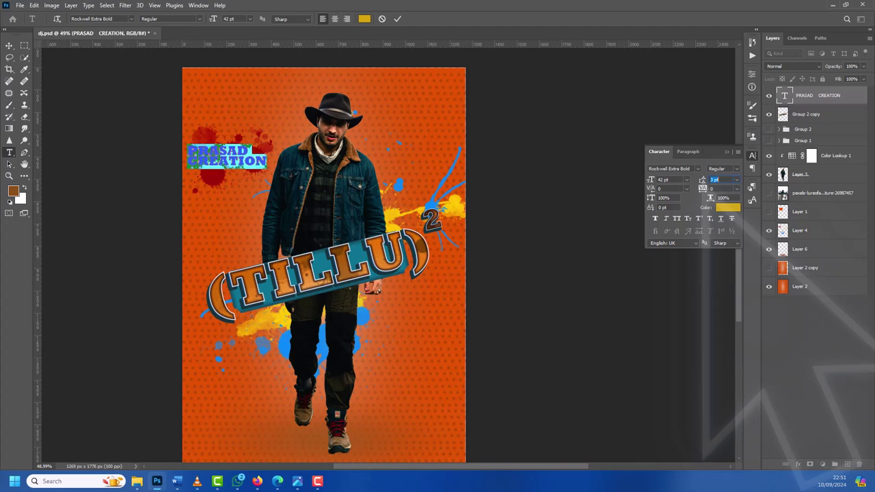
pyautogui.click(9, 45)
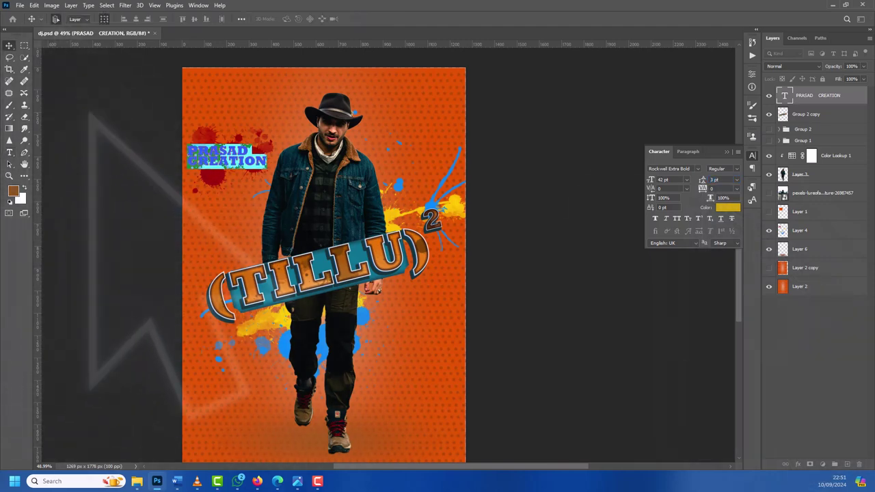
# Step: Nudge the credit right and scale it down to 75% over the top-left splatter
pyautogui.moveTo(233, 141)
pyautogui.mouseDown()
pyautogui.moveTo(255, 141)
pyautogui.moveTo(246, 141)
pyautogui.mouseUp()
pyautogui.hotkey('ctrl', 't')
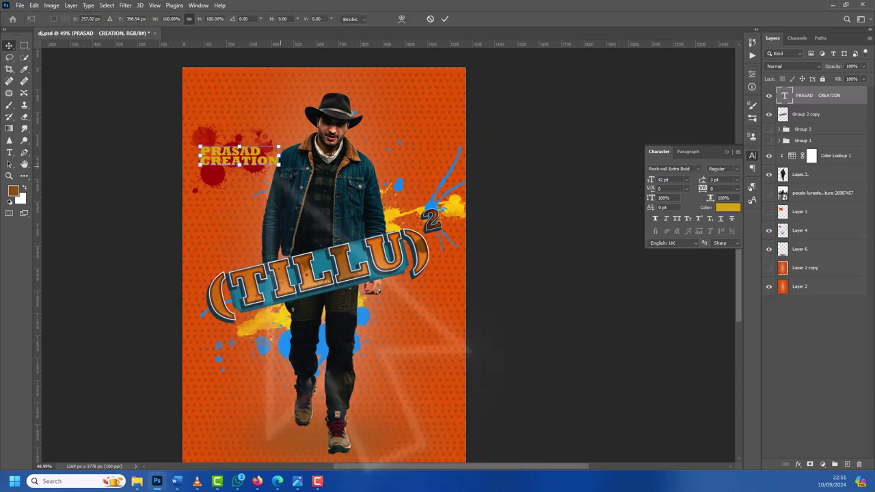
pyautogui.moveTo(279, 164); pyautogui.dragTo(241, 158)
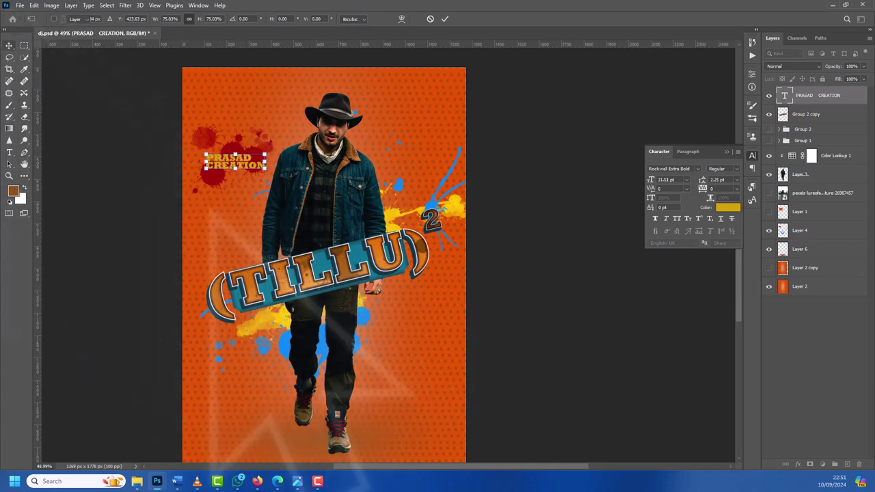
pyautogui.click(800, 287)
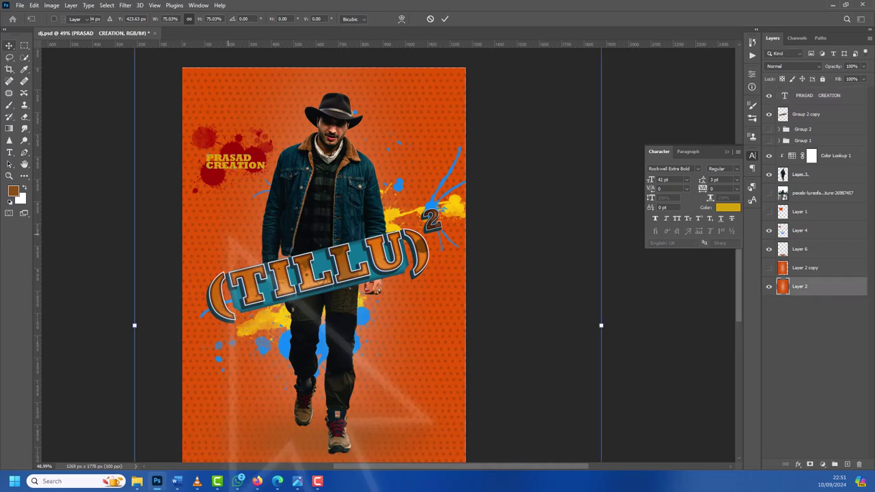
pyautogui.press('Return')
pyautogui.scroll(-2, 411, 301)
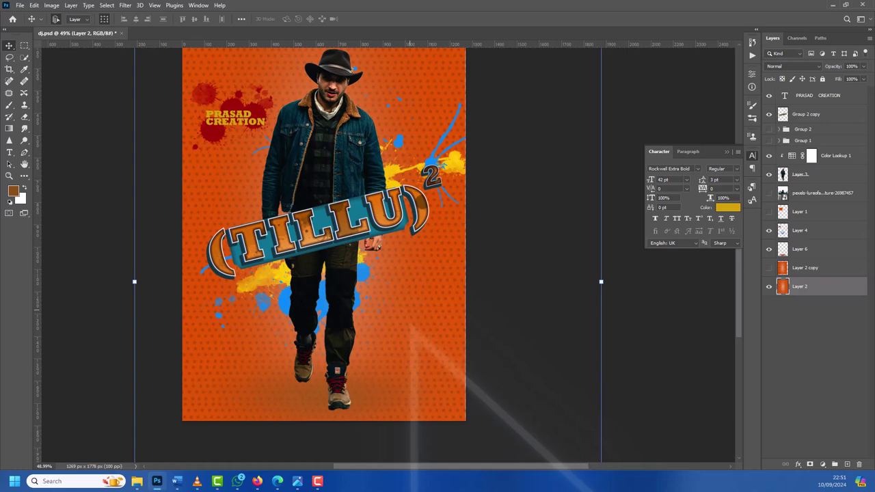
pyautogui.scroll(2, 382, 315)
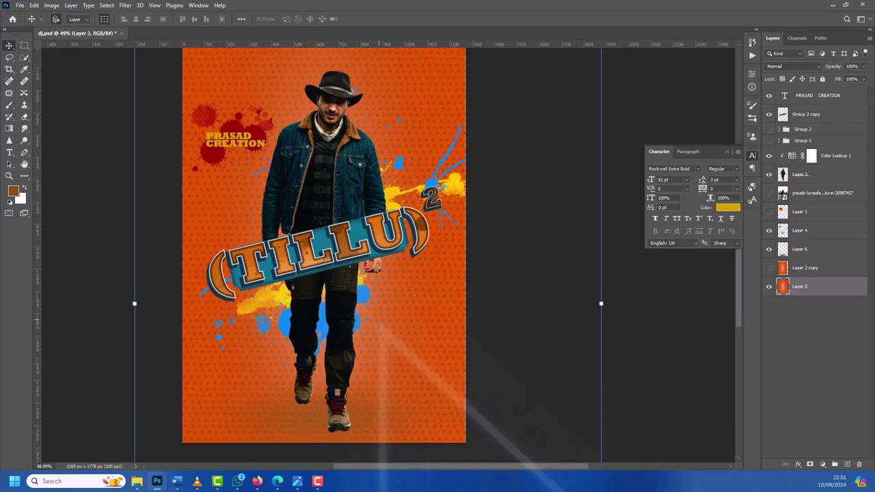
pyautogui.scroll(-1, 388, 255)
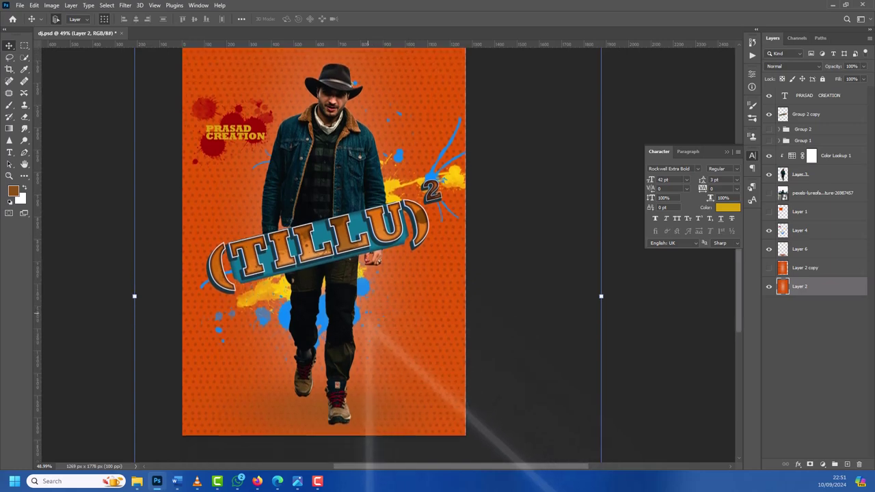
pyautogui.scroll(-1, 374, 314)
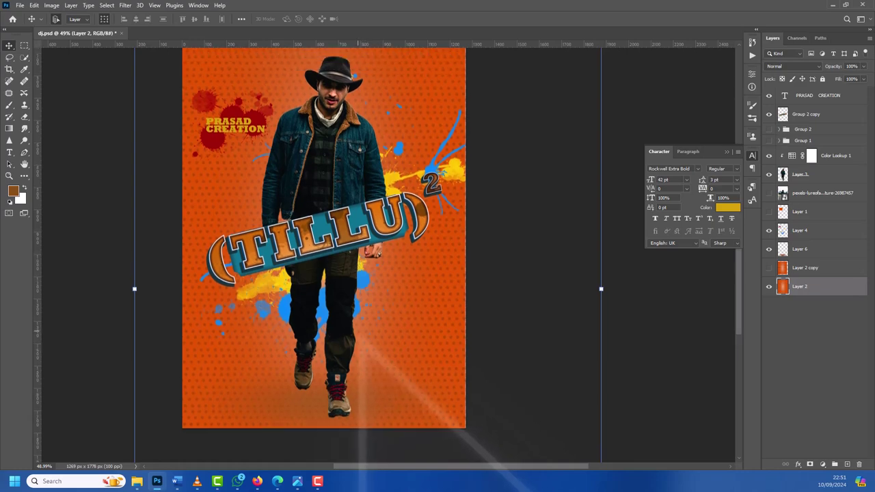
pyautogui.scroll(-1, 359, 329)
pyautogui.scroll(1, 359, 328)
pyautogui.scroll(2, 359, 329)
pyautogui.scroll(-1, 389, 255)
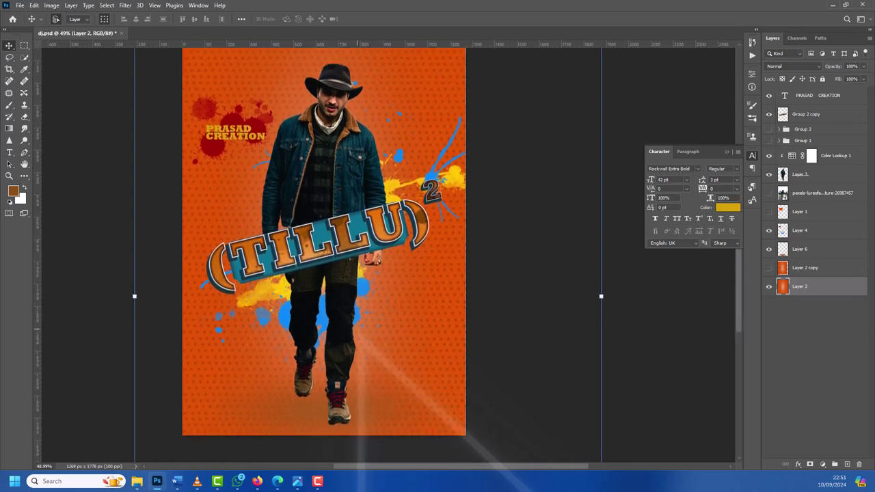
pyautogui.scroll(1, 324, 251)
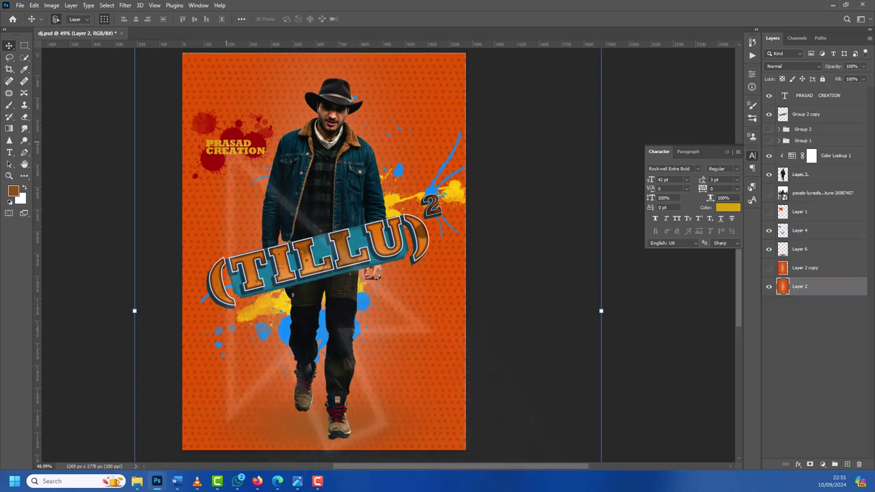
# Step: Duplicate the PRASAD CREATION credit and move the copy to the poster's lower left
pyautogui.click(227, 147)
pyautogui.hotkey('ctrl', 'j')
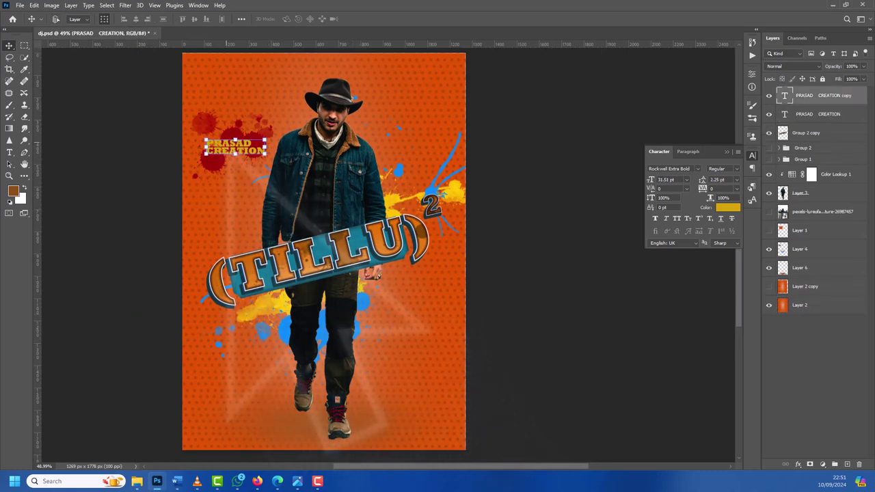
pyautogui.moveTo(232, 147); pyautogui.dragTo(236, 388)
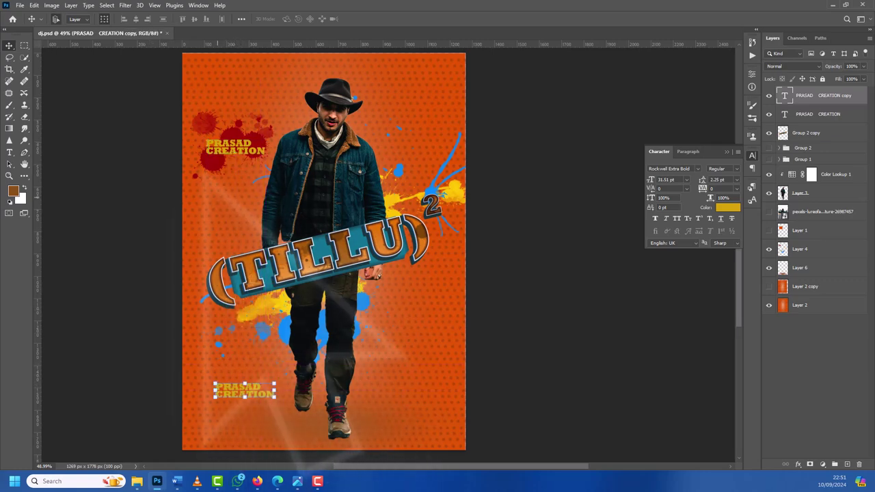
# Step: Replace the copied credit's text, beginning to type LIKE
pyautogui.click(260, 383)
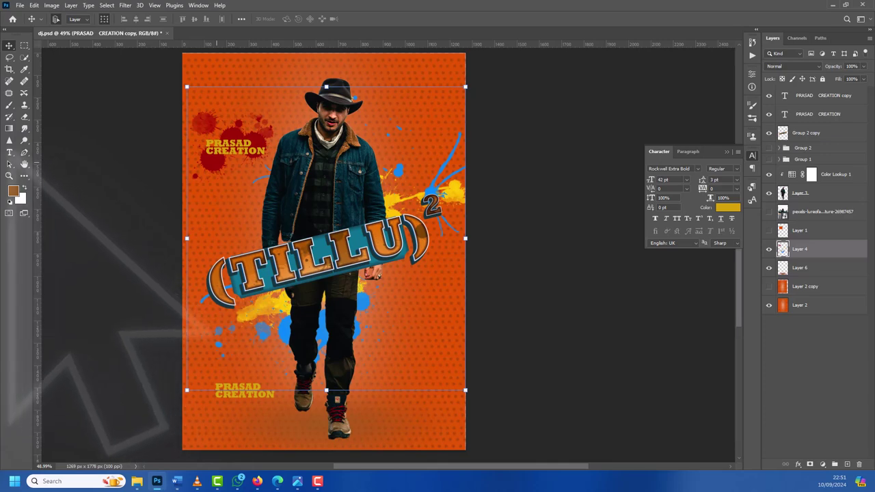
pyautogui.click(10, 105)
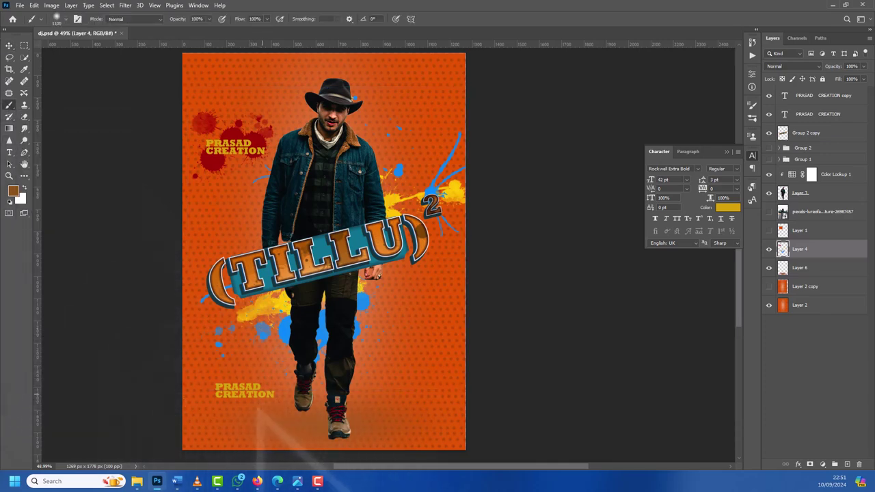
pyautogui.scroll(1, 253, 404)
pyautogui.scroll(2, 247, 398)
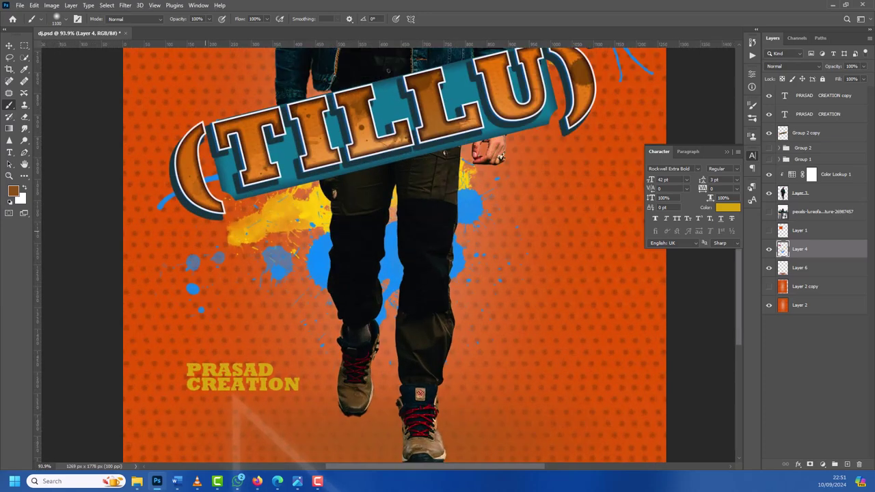
pyautogui.scroll(-1, 246, 399)
pyautogui.click(9, 151)
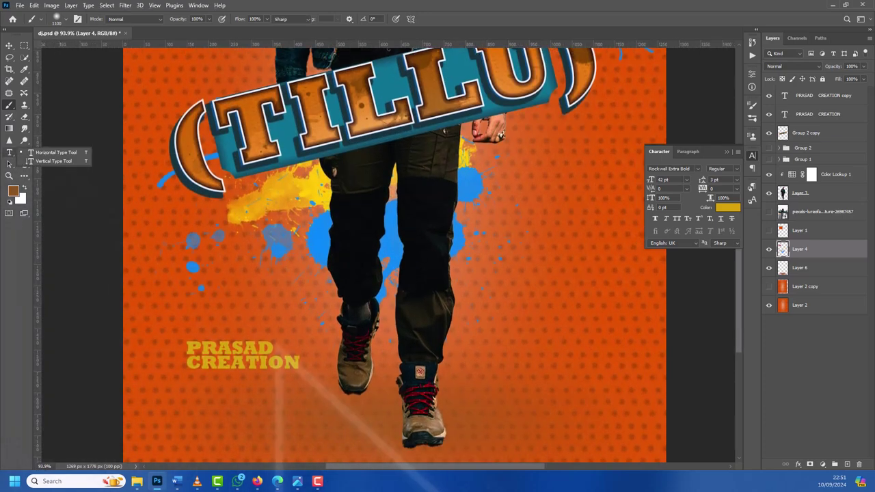
pyautogui.click(188, 356)
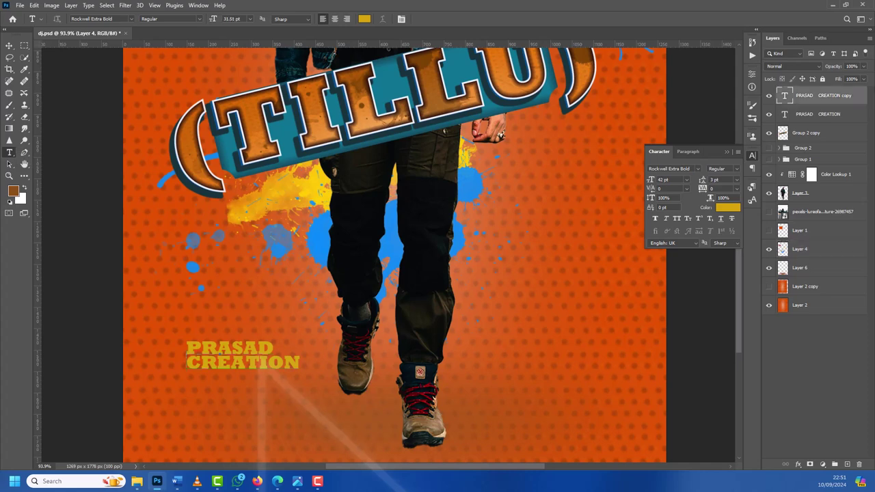
pyautogui.hotkey('ctrl', 'a')
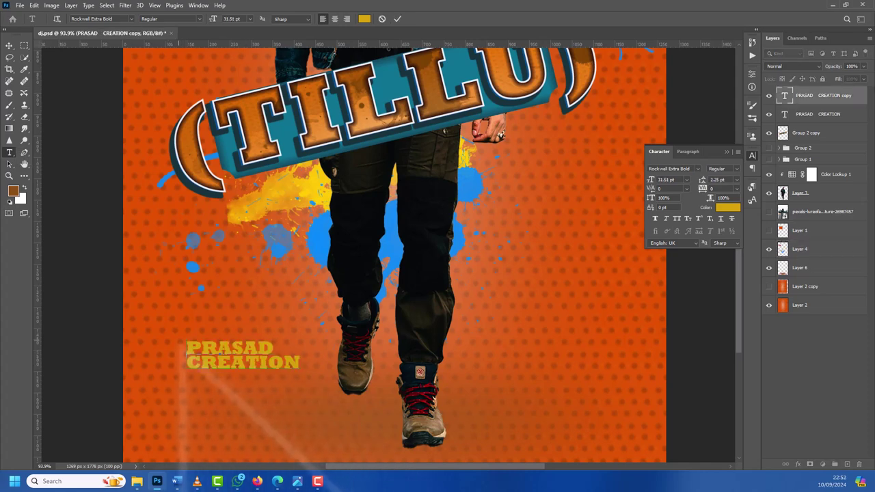
pyautogui.write('LIKE')
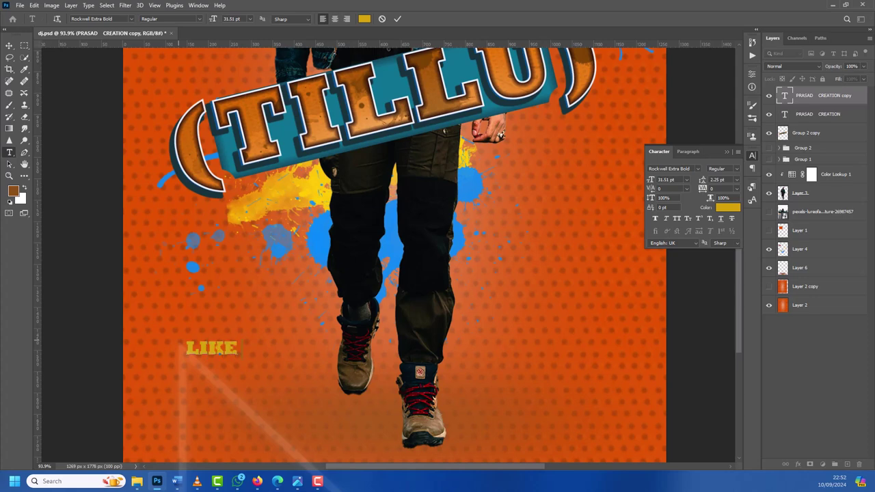
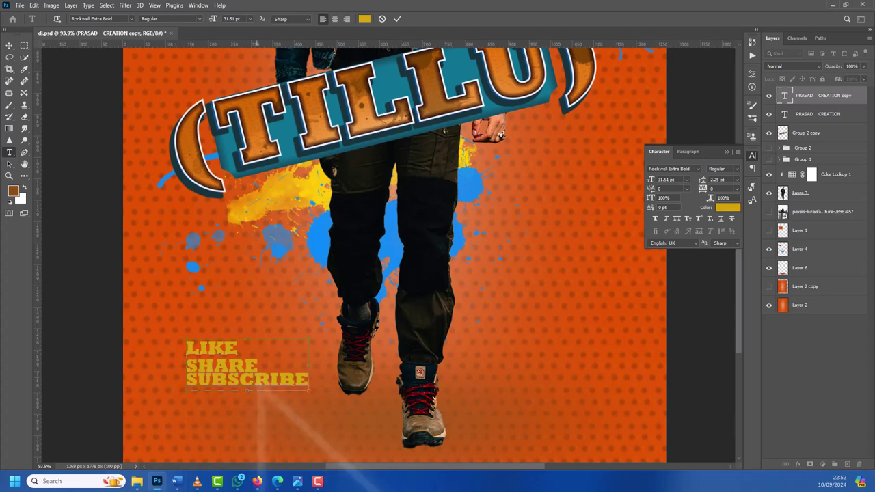
# Step: Widen the leading of the LIKE / SHARE / SUBSCRIBE text, trying 19 then 35
pyautogui.hotkey('ctrl', 'a')
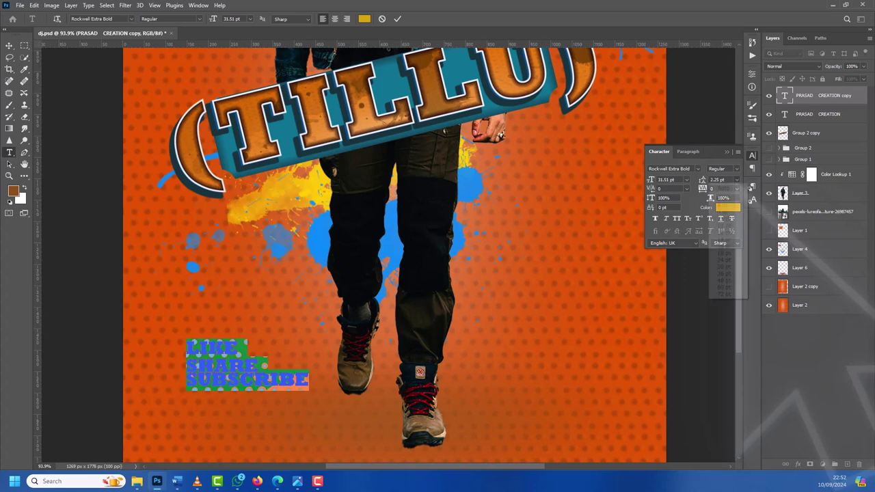
pyautogui.click(736, 179)
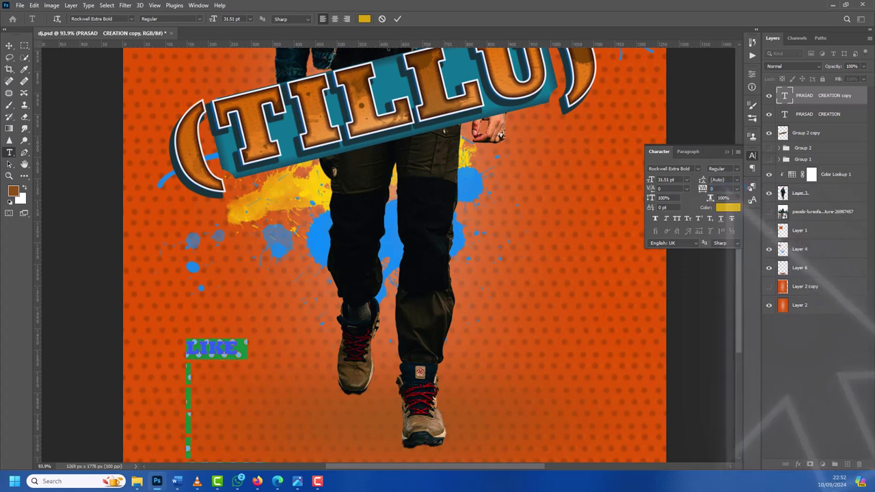
pyautogui.write('19')
pyautogui.press('Return')
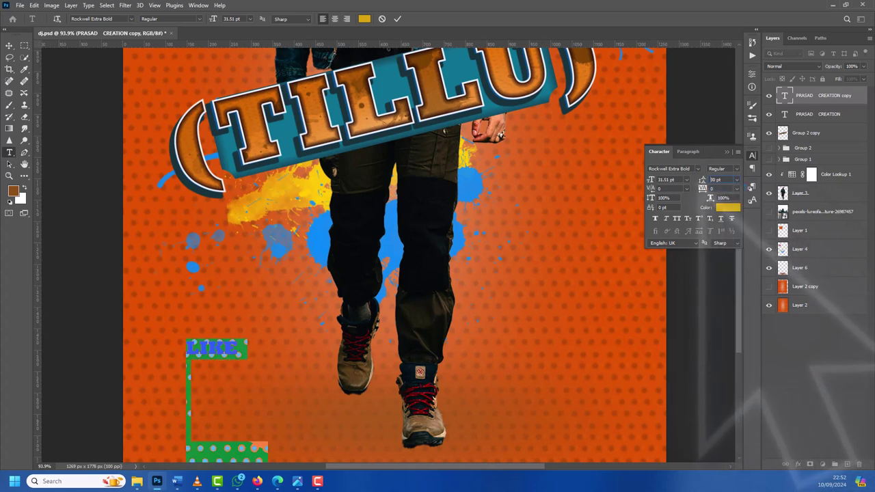
pyautogui.write('35')
pyautogui.press('Return')
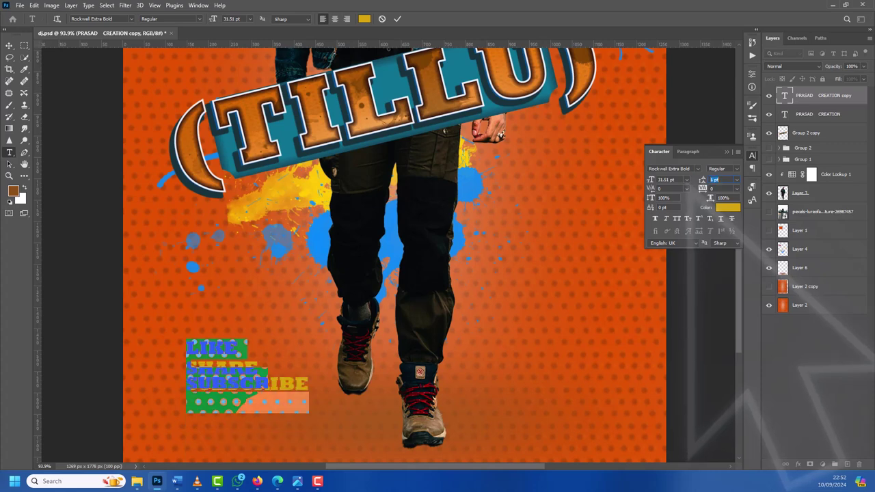
pyautogui.click(242, 373)
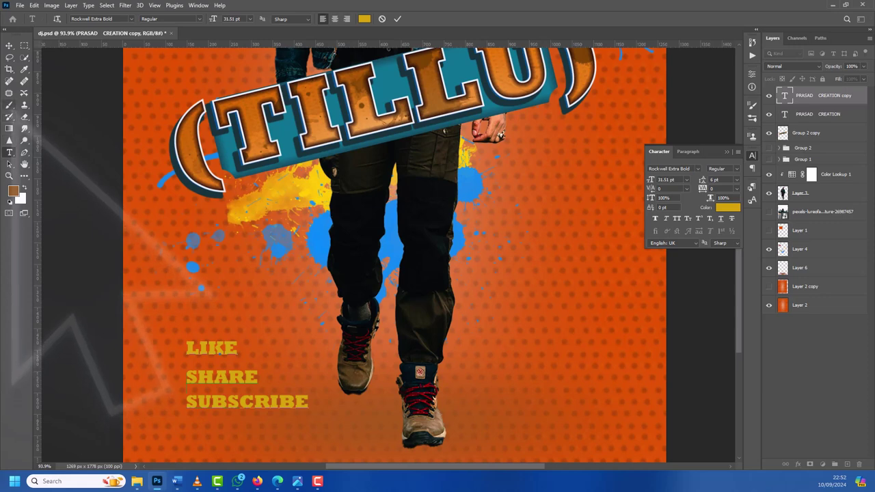
pyautogui.click(9, 105)
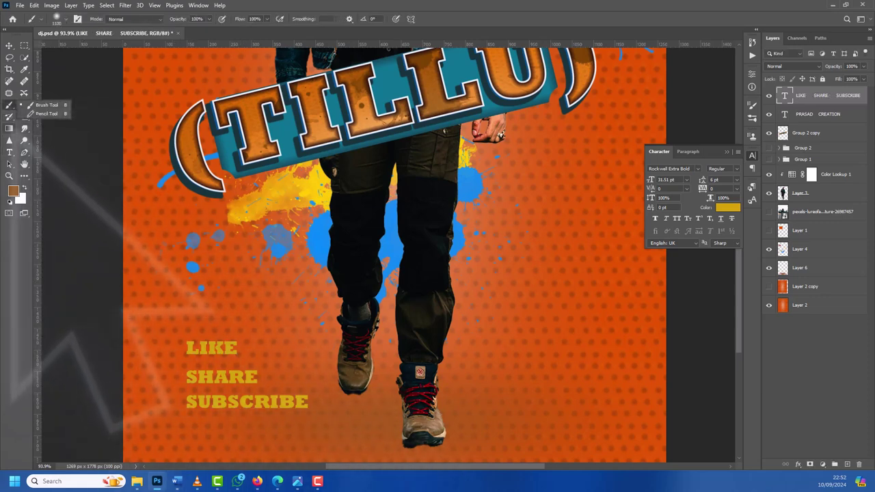
# Step: Recolour the LIKE / SHARE / SUBSCRIBE text to white (hex ffffff)
pyautogui.click(728, 207)
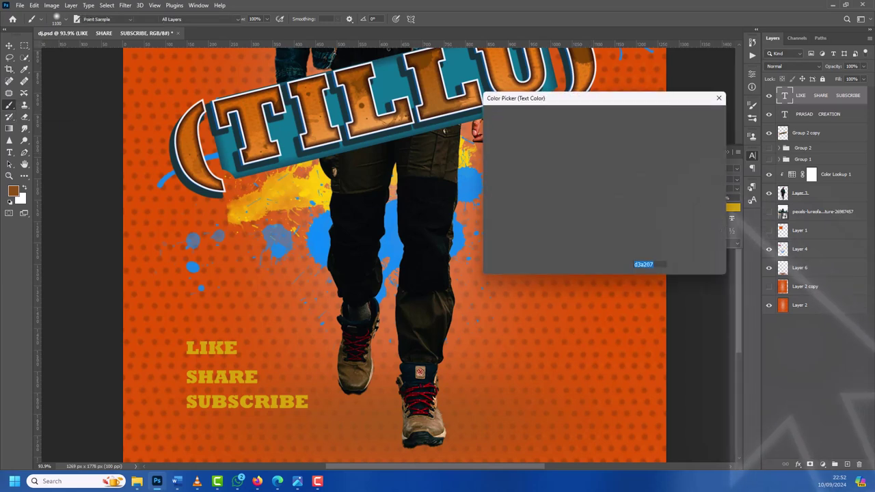
pyautogui.write('ffffff')
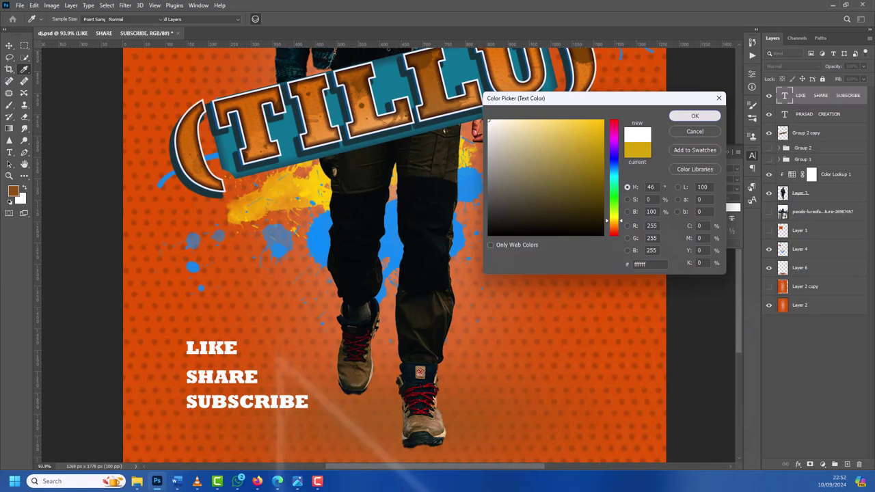
pyautogui.press('Return')
pyautogui.scroll(-3, 395, 253)
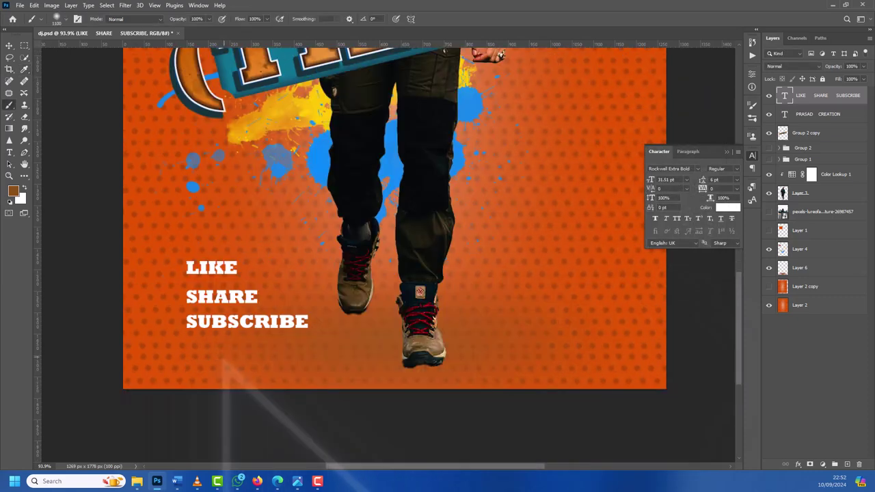
pyautogui.scroll(-1, 394, 253)
pyautogui.scroll(-1, 394, 253)
pyautogui.scroll(-3, 210, 307)
pyautogui.scroll(-2, 210, 307)
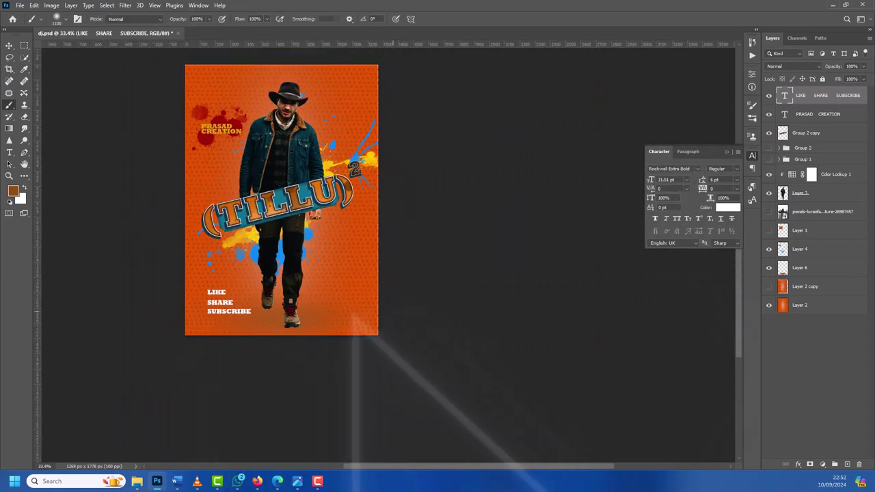
pyautogui.scroll(1, 211, 307)
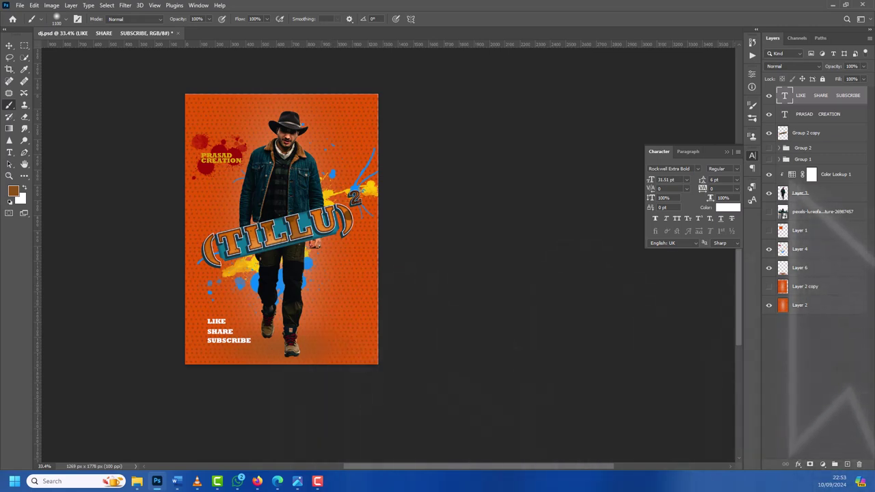
# Step: Lower the opacity of the Color Lookup 1 adjustment
pyautogui.click(812, 174)
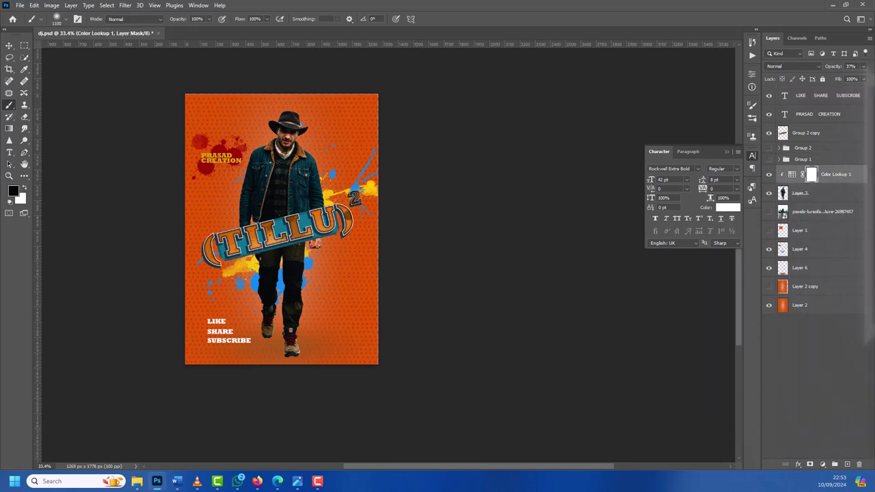
pyautogui.moveTo(841, 77); pyautogui.dragTo(839, 77)
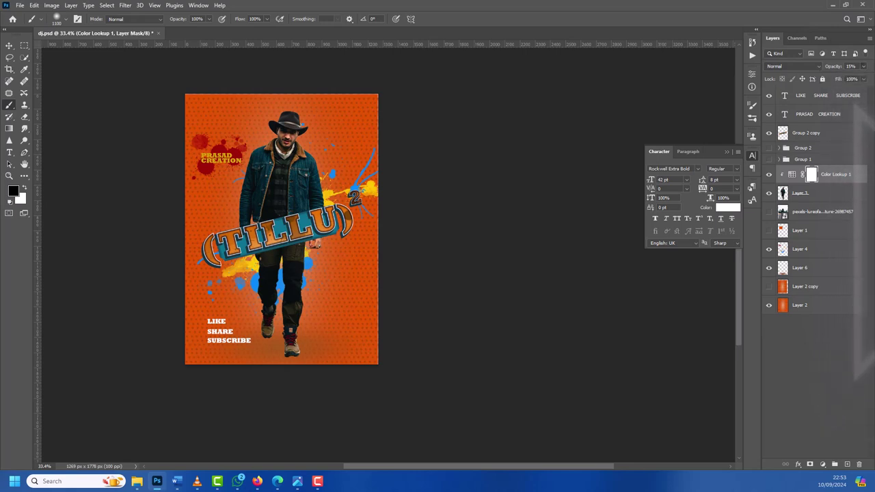
pyautogui.hotkey('alt', '.')
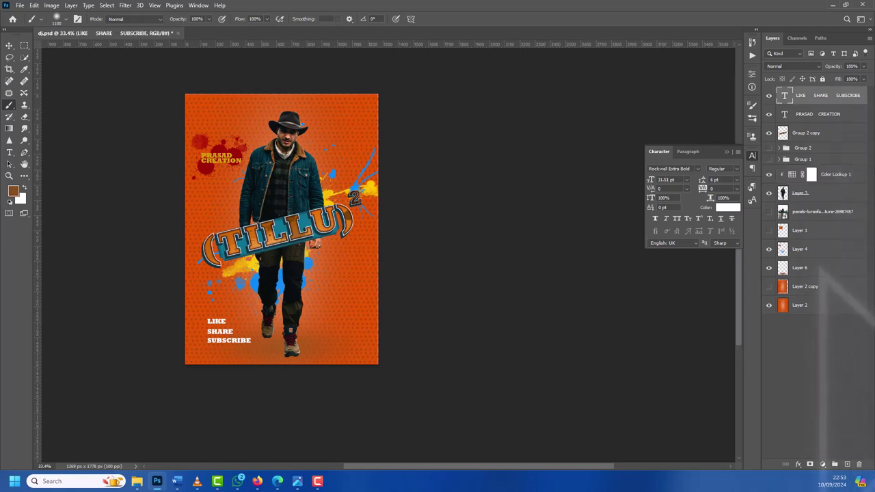
# Step: Select all the poster layers, from Layer 2 up through the text layers
pyautogui.click(800, 267)
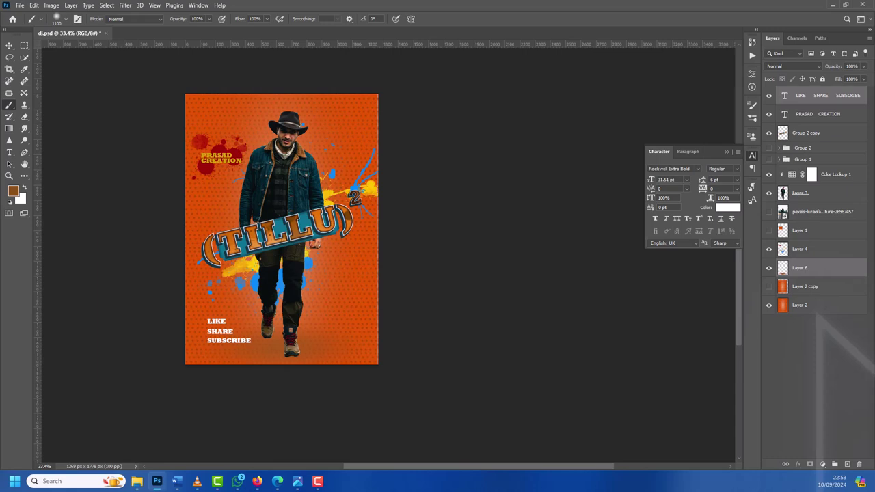
pyautogui.hotkey('alt', ',')
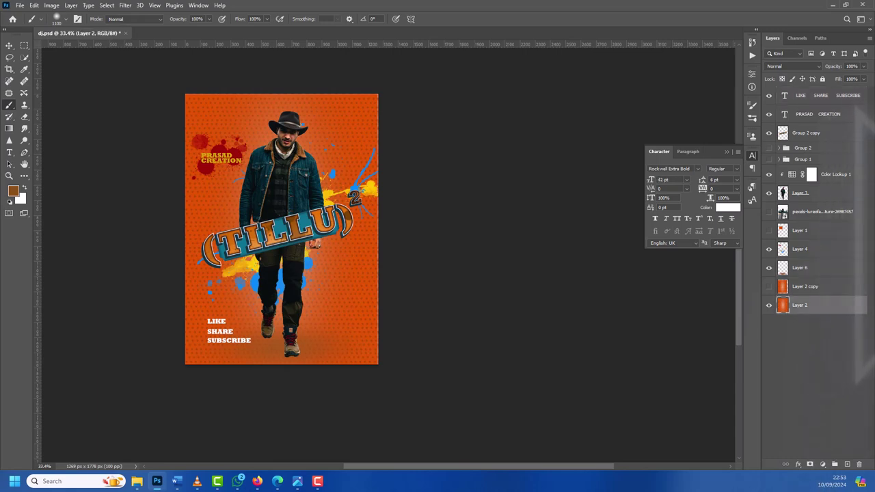
pyautogui.keyDown('ctrl'); pyautogui.click(821, 95); pyautogui.keyUp('ctrl')
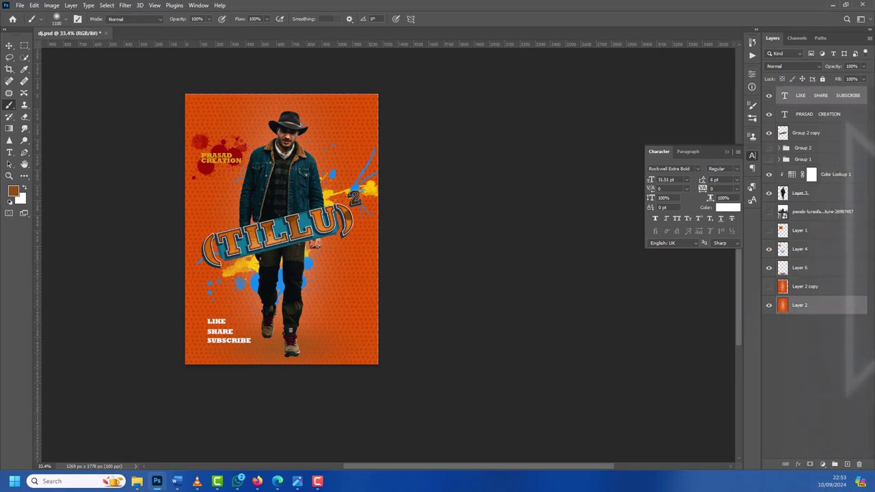
pyautogui.keyDown('ctrl'); pyautogui.click(821, 114); pyautogui.keyUp('ctrl')
pyautogui.keyDown('ctrl'); pyautogui.click(810, 133); pyautogui.keyUp('ctrl')
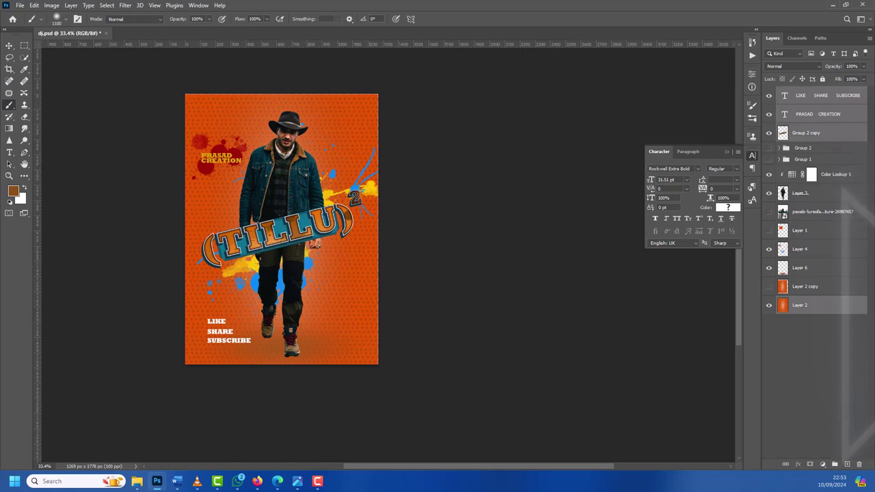
pyautogui.keyDown('ctrl'); pyautogui.click(831, 174); pyautogui.keyUp('ctrl')
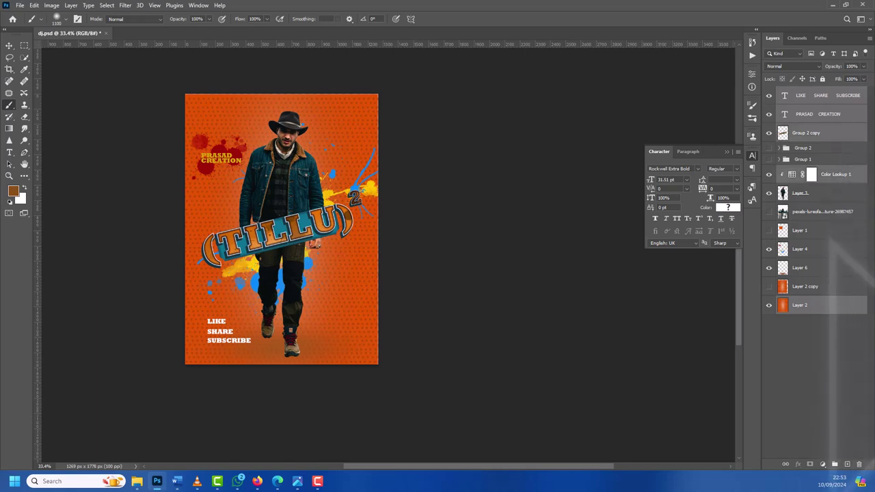
pyautogui.keyDown('ctrl'); pyautogui.click(821, 193); pyautogui.keyUp('ctrl')
pyautogui.keyDown('ctrl'); pyautogui.click(820, 230); pyautogui.keyUp('ctrl')
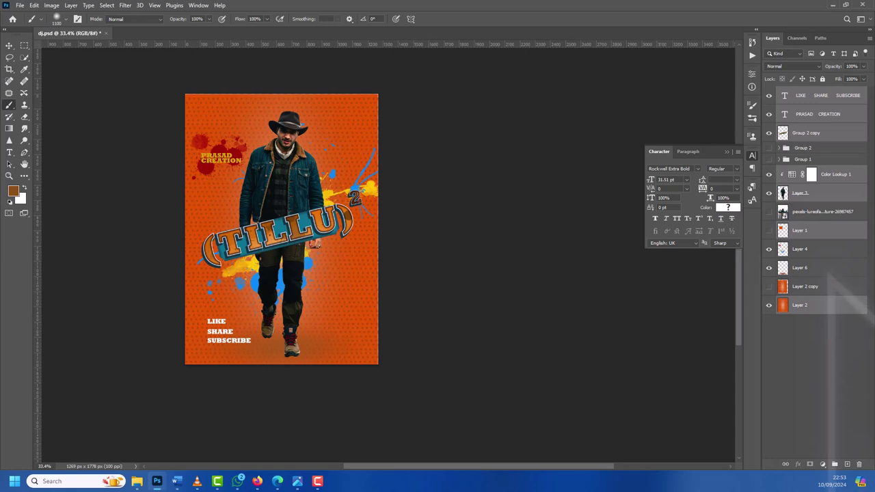
pyautogui.keyDown('ctrl'); pyautogui.click(821, 249); pyautogui.keyUp('ctrl')
pyautogui.keyDown('ctrl'); pyautogui.click(820, 267); pyautogui.keyUp('ctrl')
pyautogui.keyDown('ctrl'); pyautogui.click(820, 287); pyautogui.keyUp('ctrl')
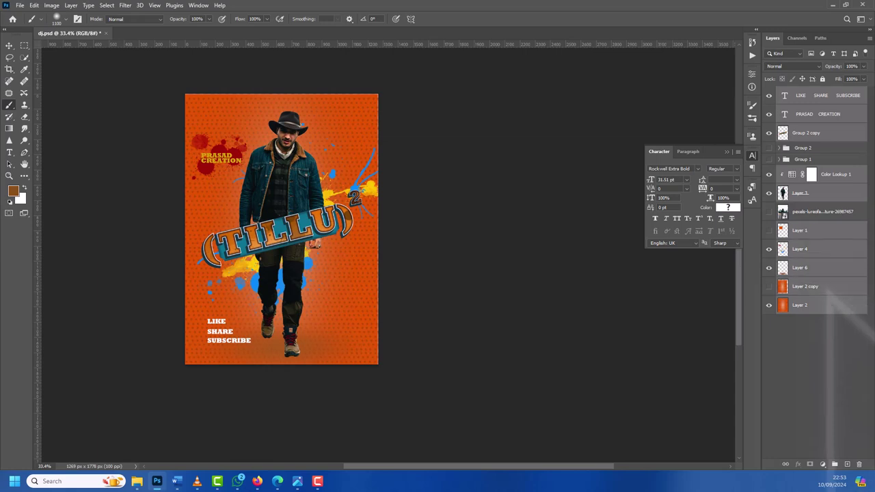
# Step: Group the selected poster layers into Group 3
pyautogui.hotkey('ctrl', 'g')
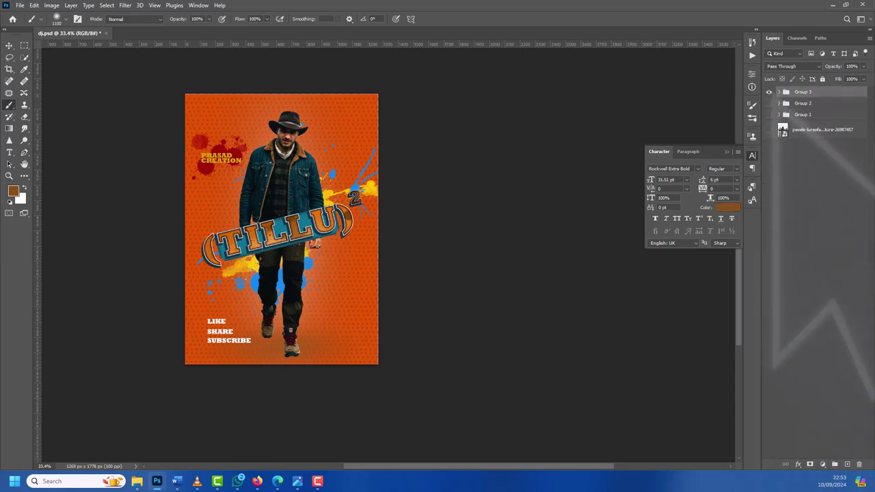
pyautogui.hotkey('ctrl', ',')
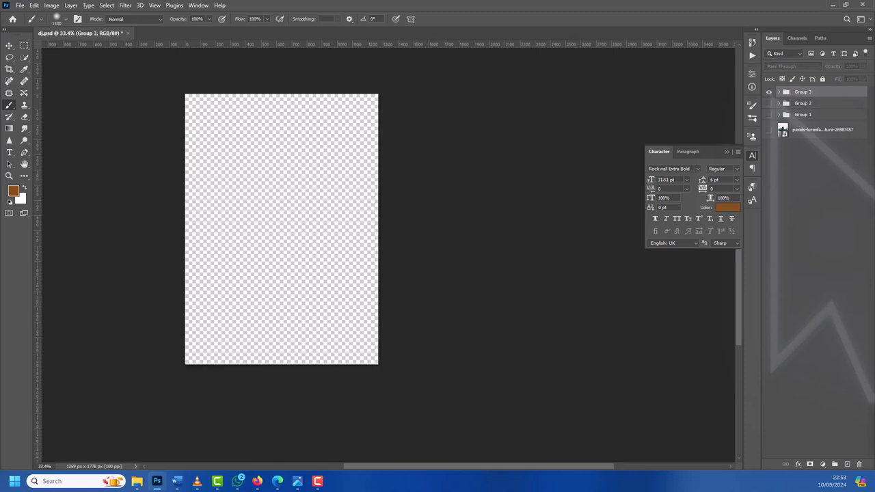
pyautogui.hotkey('ctrl', ',')
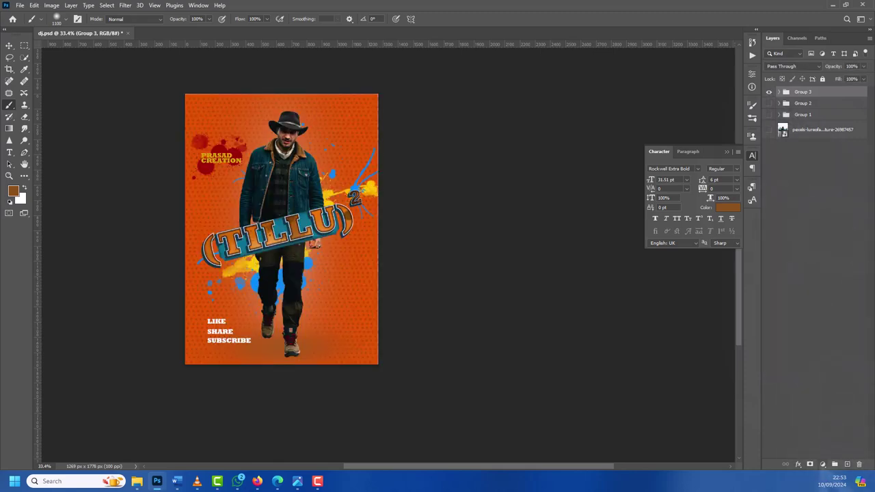
# Step: Add a Color Lookup adjustment using Crisp_Warm.look at 24% opacity
pyautogui.click(822, 464)
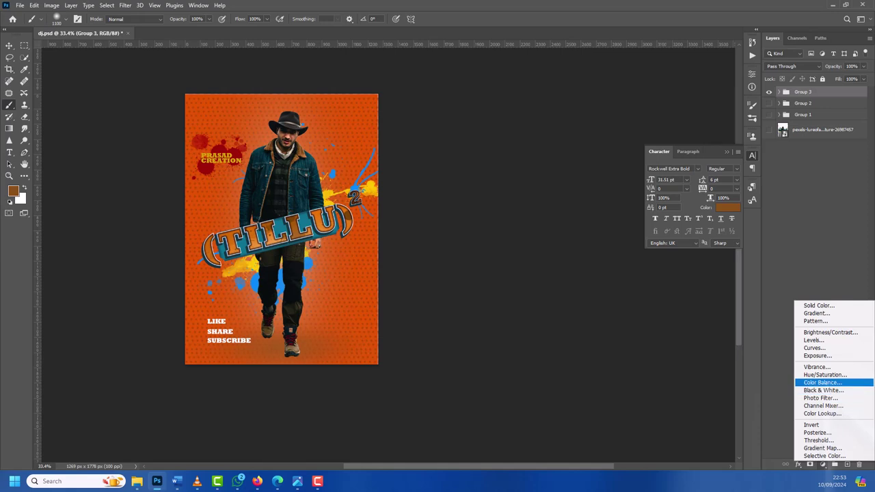
pyautogui.click(823, 414)
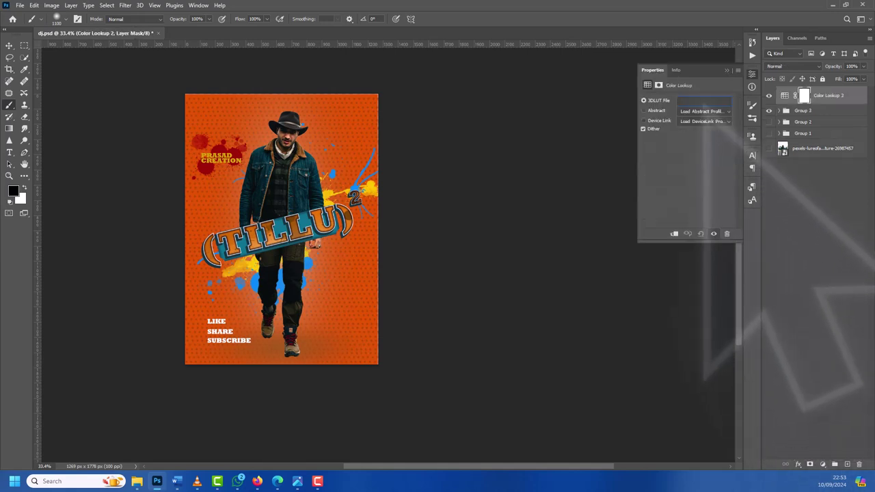
pyautogui.click(704, 100)
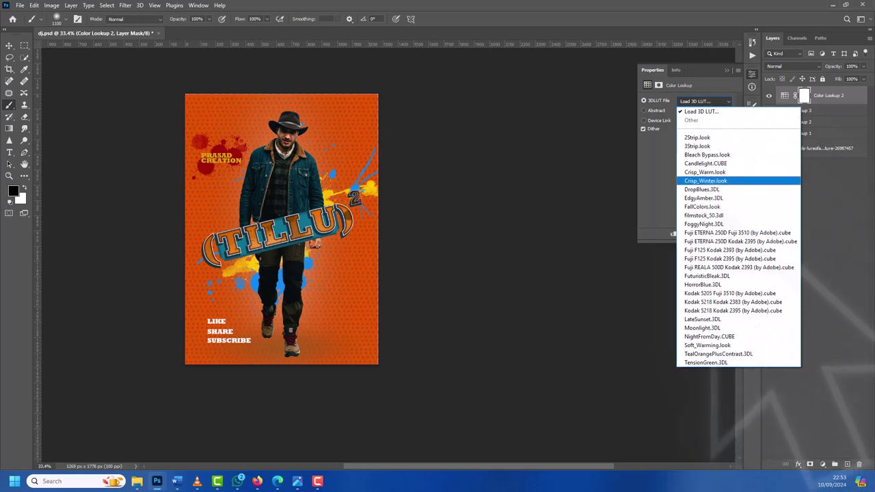
pyautogui.press('Up')
pyautogui.press('Return')
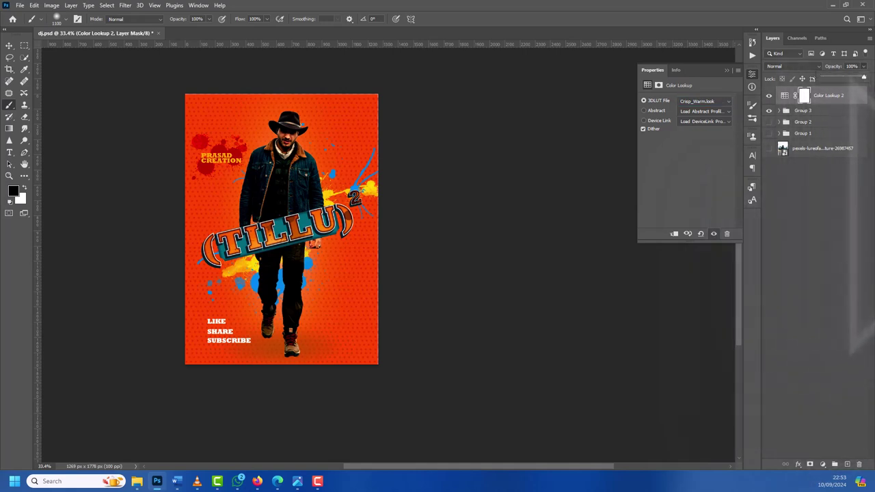
pyautogui.moveTo(863, 77); pyautogui.dragTo(843, 77)
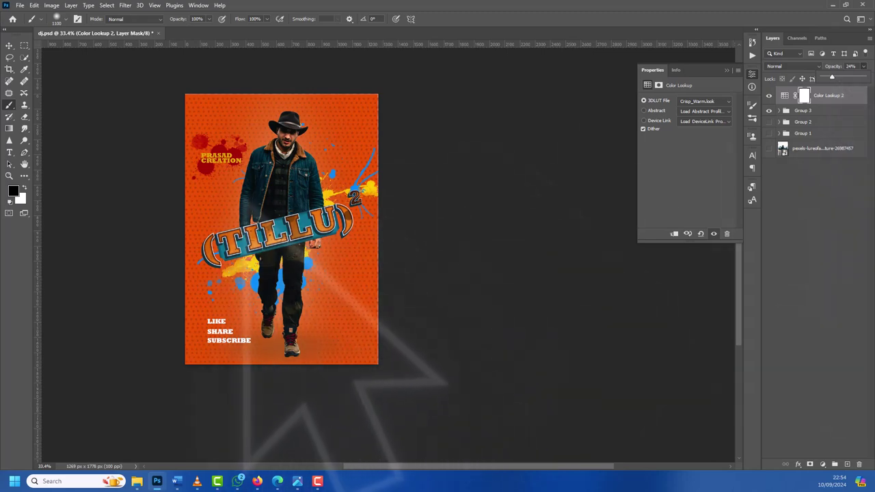
# Step: Expand Group 3 and marquee a thin strip along the poster's bottom-left edge
pyautogui.scroll(2, 281, 184)
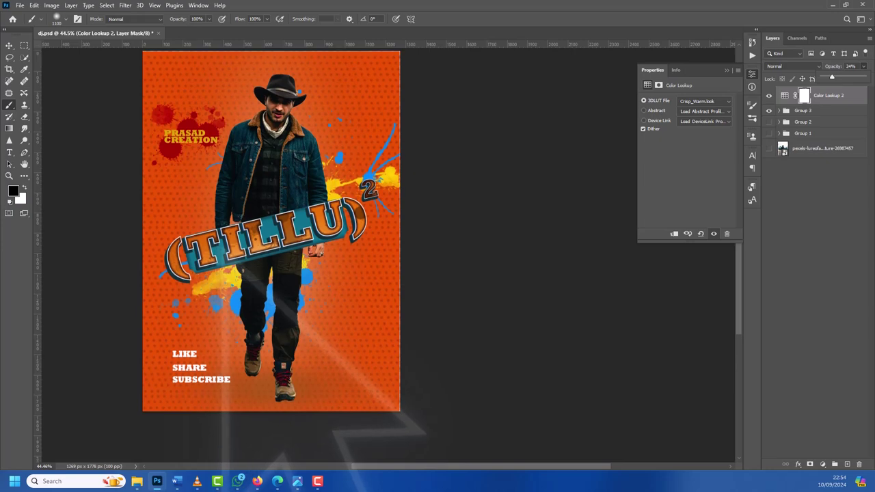
pyautogui.scroll(1, 281, 184)
pyautogui.scroll(-1, 222, 144)
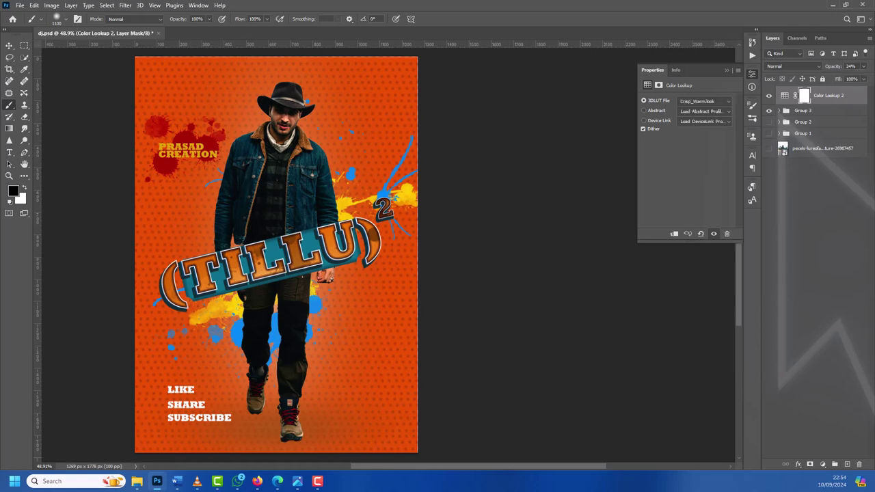
pyautogui.click(780, 110)
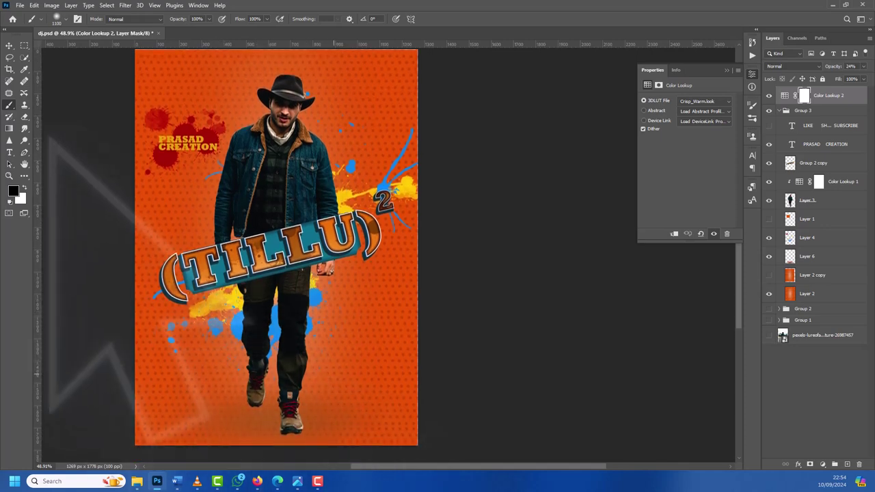
pyautogui.press('m')
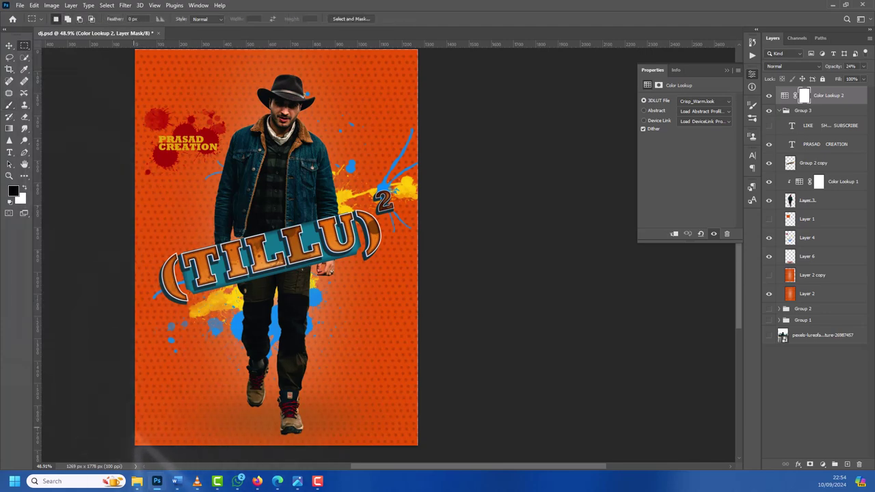
pyautogui.moveTo(135, 427); pyautogui.dragTo(263, 432)
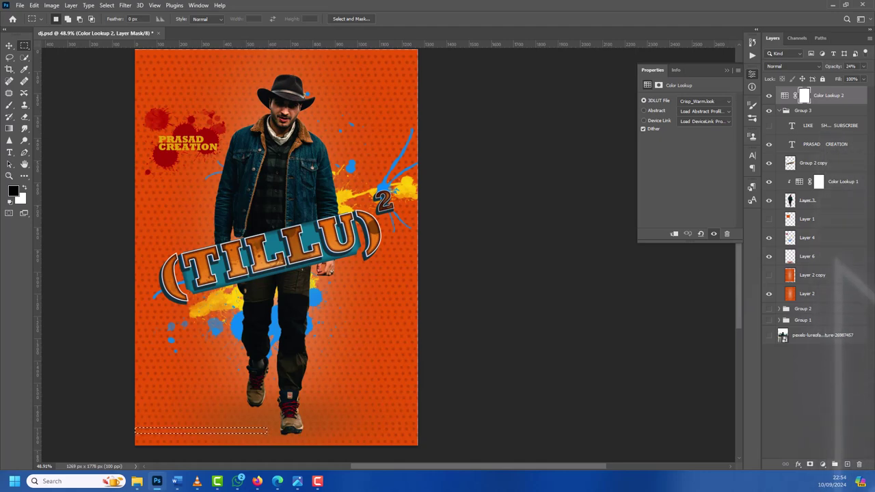
# Step: Paint a white stripe into the bottom selection on Layer 6
pyautogui.click(821, 256)
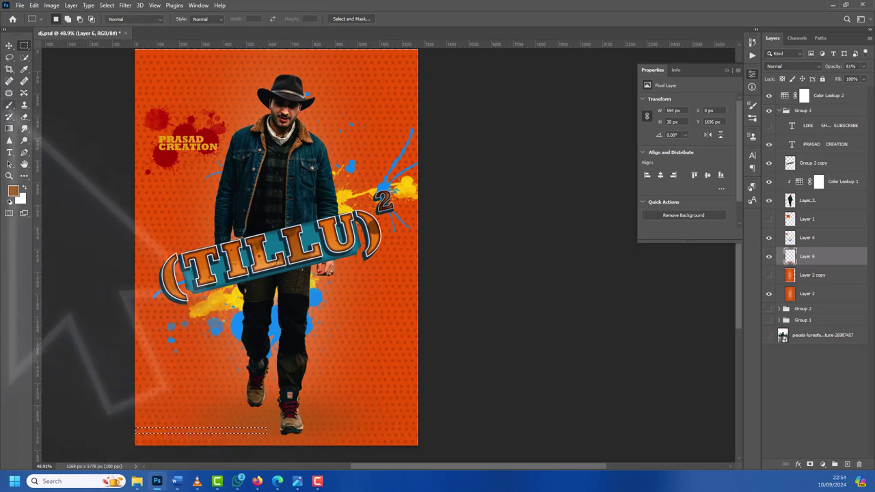
pyautogui.click(9, 104)
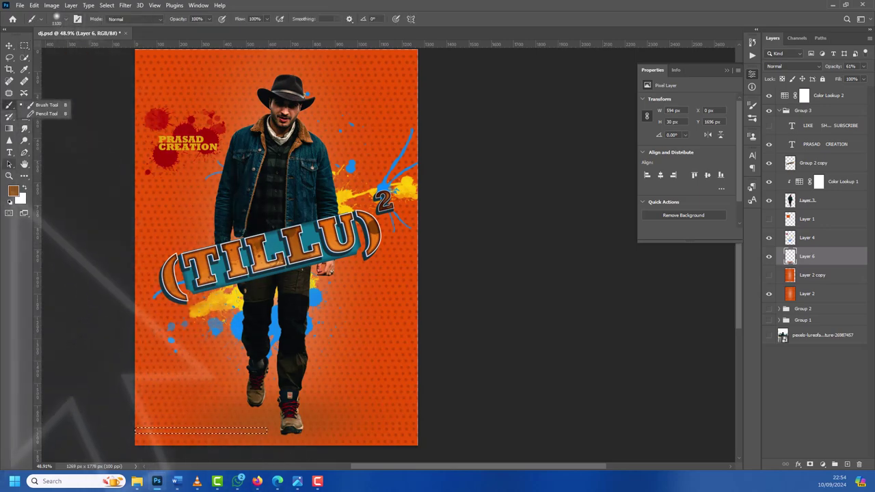
pyautogui.press('x')
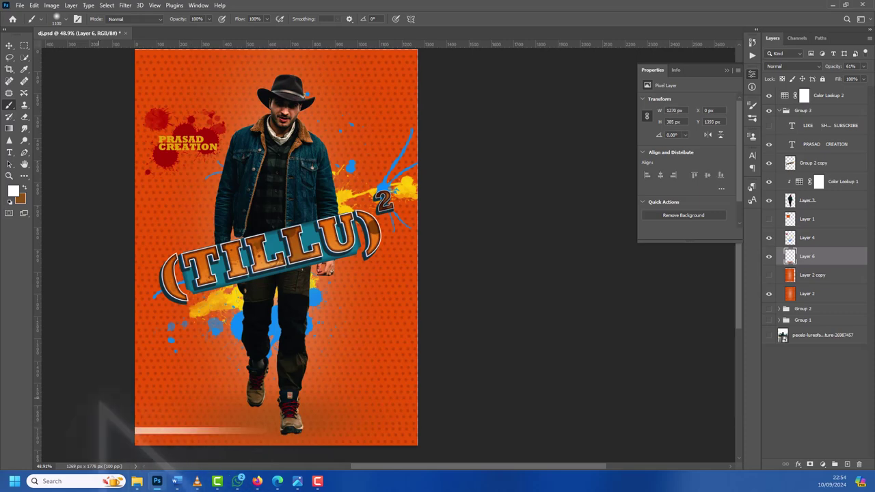
pyautogui.scroll(-1, 405, 301)
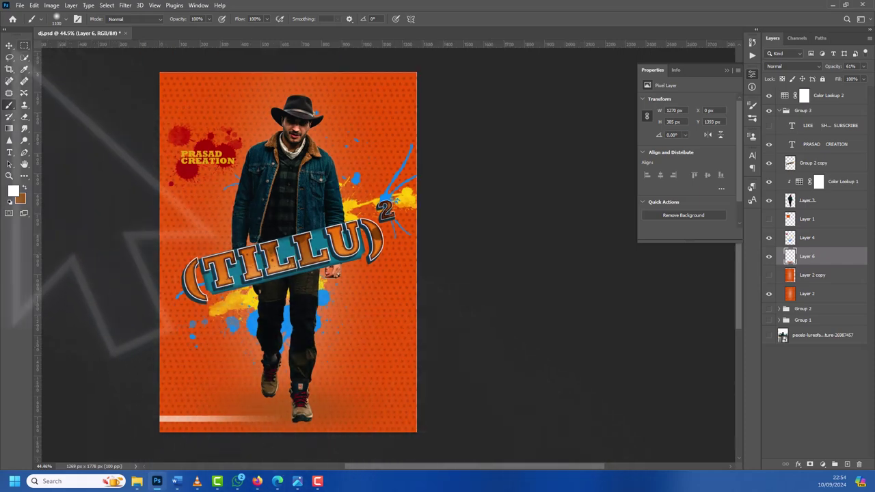
# Step: Duplicate the white stripe and move the copy near the poster's top
pyautogui.press('v')
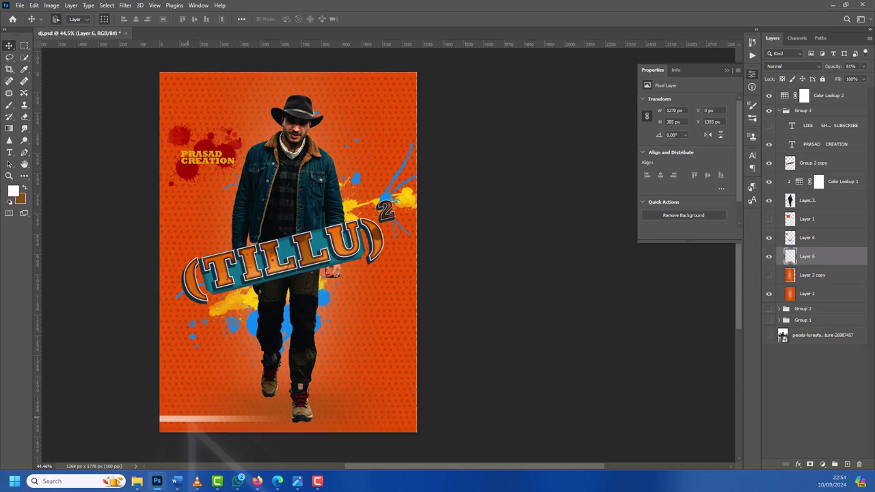
pyautogui.moveTo(231, 398); pyautogui.dragTo(232, 155)
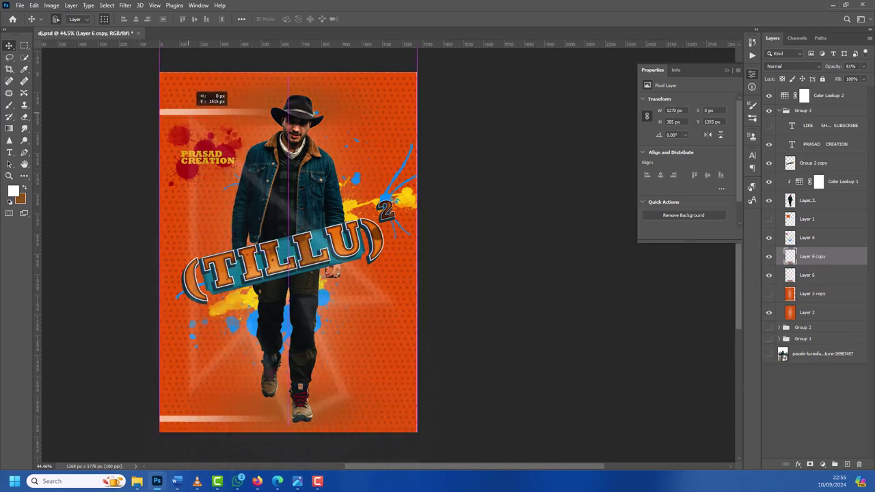
pyautogui.moveTo(231, 156); pyautogui.dragTo(231, 89)
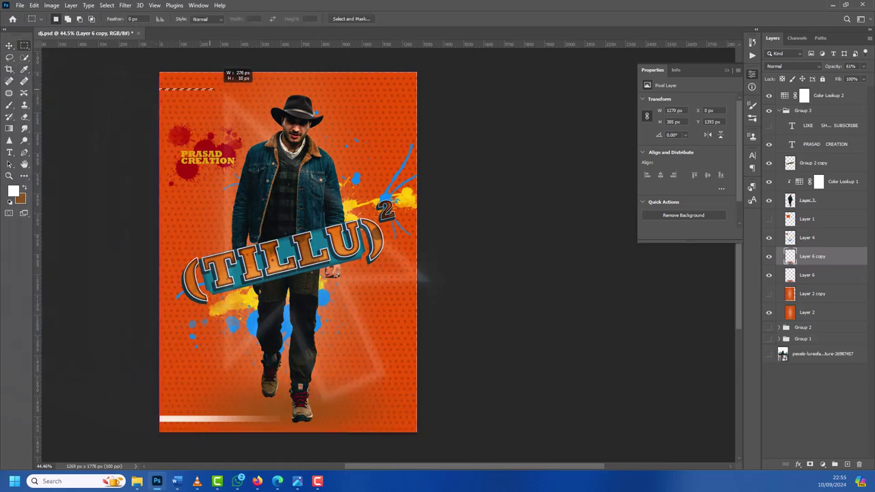
# Step: Paint a white fading stripe inside a thin strip near the top edge
pyautogui.moveTo(159, 88); pyautogui.dragTo(230, 96)
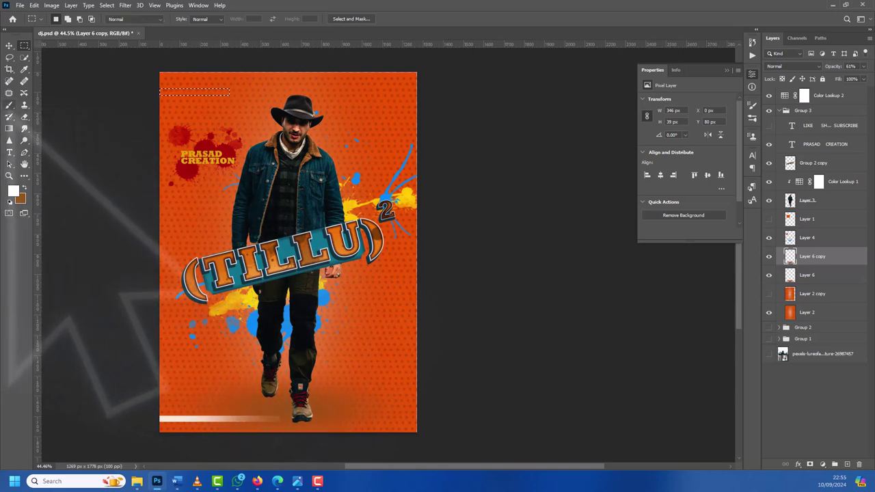
pyautogui.press('b')
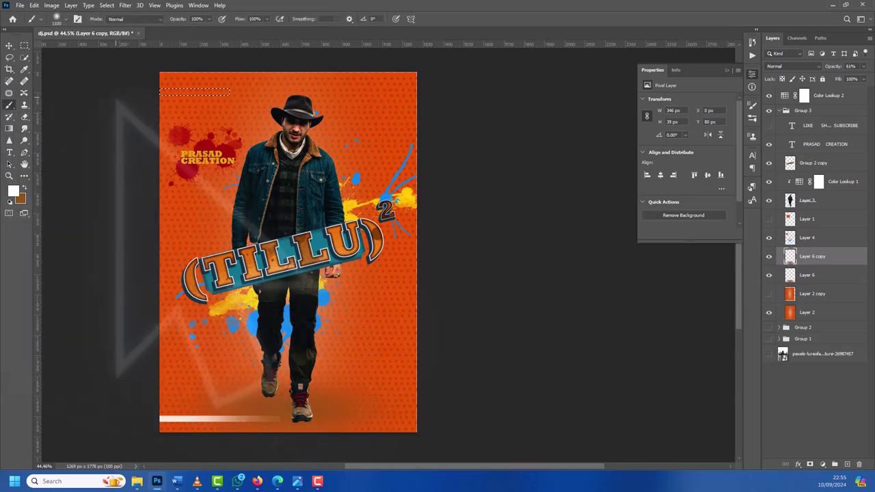
pyautogui.moveTo(163, 92); pyautogui.dragTo(186, 92)
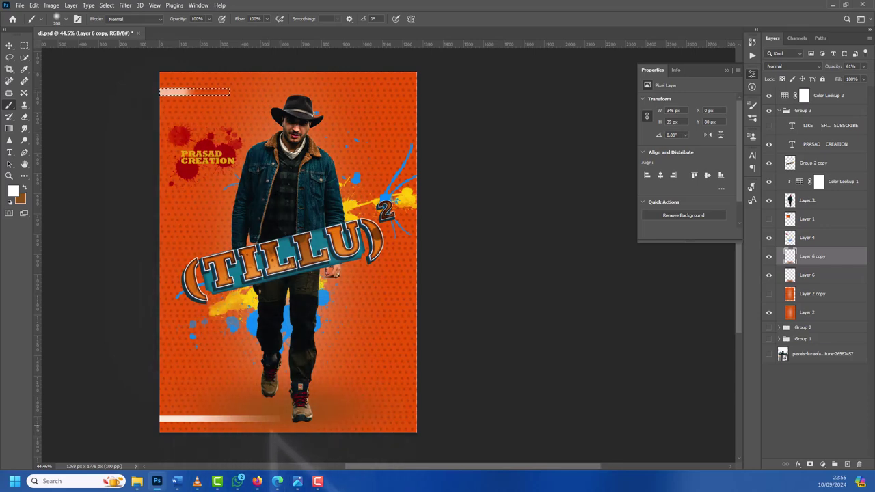
pyautogui.scroll(2, 273, 424)
pyautogui.scroll(2, 274, 424)
pyautogui.scroll(2, 274, 424)
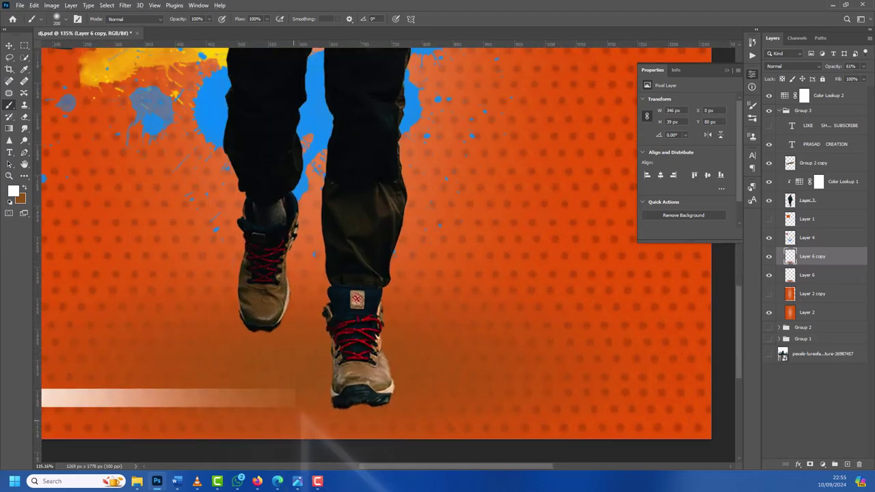
pyautogui.scroll(-1, 267, 359)
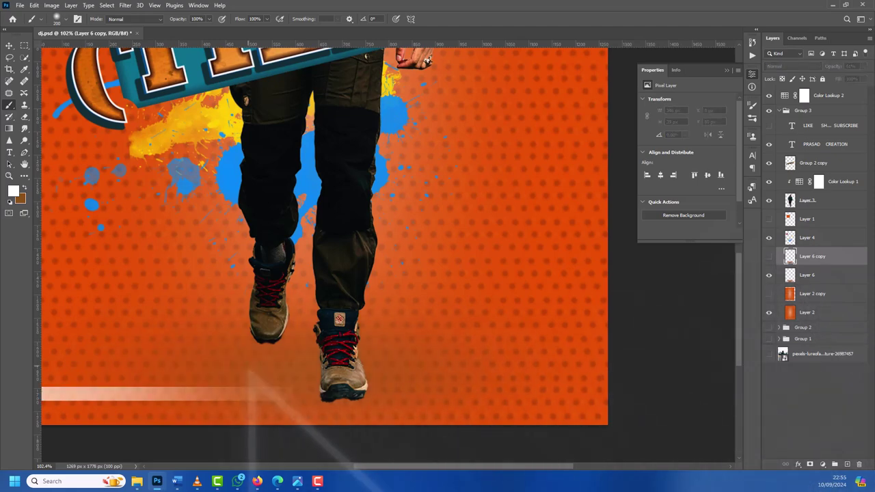
pyautogui.scroll(-2, 250, 366)
pyautogui.scroll(-1, 250, 366)
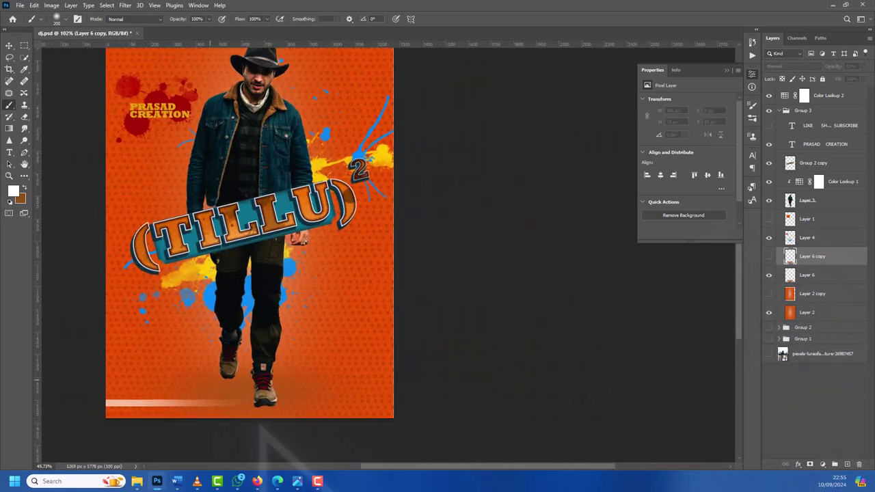
pyautogui.scroll(1, 253, 383)
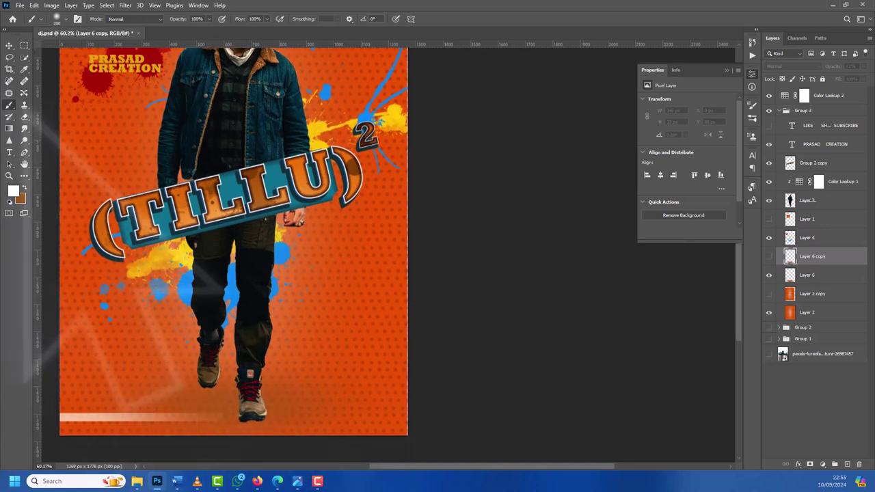
# Step: Set the Eraser to 100% opacity with Layer 6 active
pyautogui.press('e')
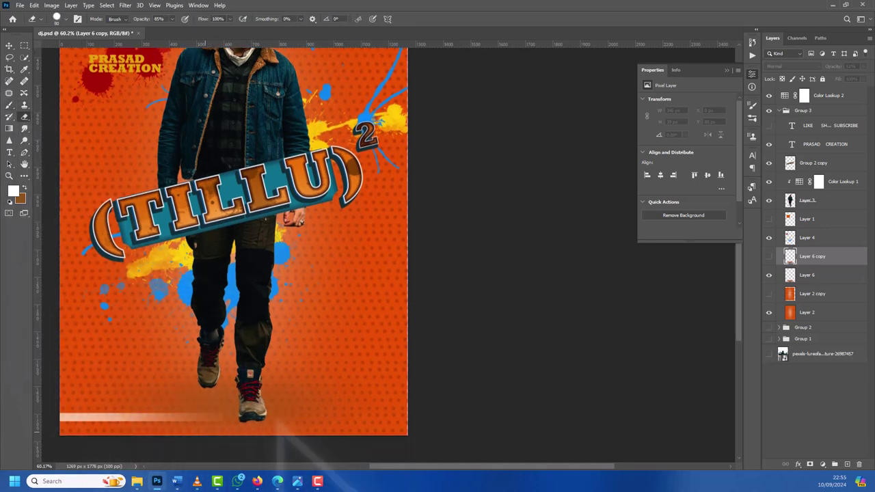
pyautogui.hotkey('alt', '[')
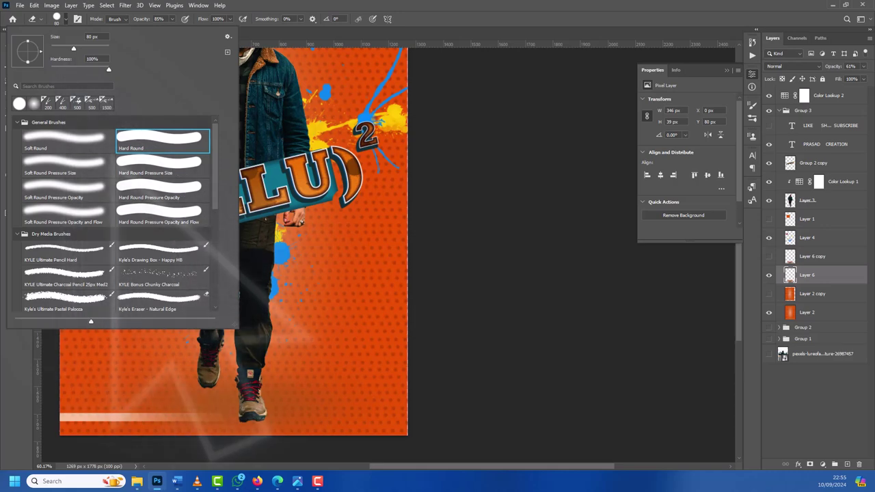
pyautogui.click(168, 19)
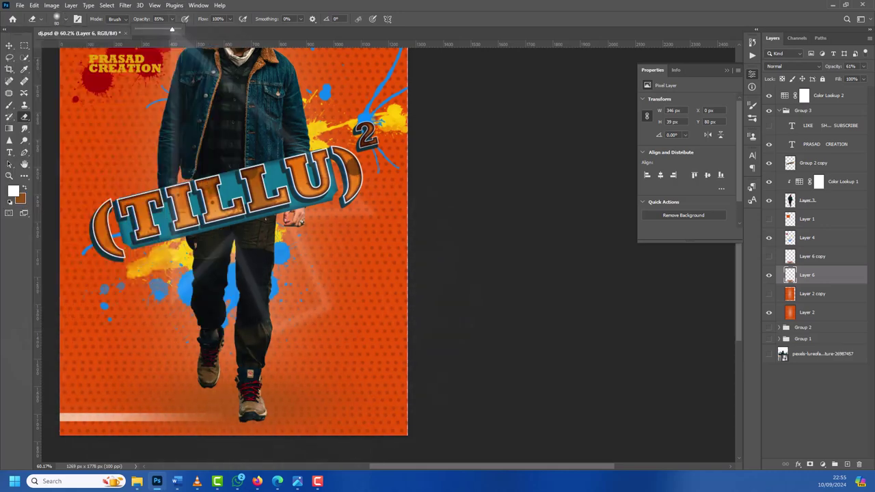
pyautogui.moveTo(172, 29); pyautogui.dragTo(178, 28)
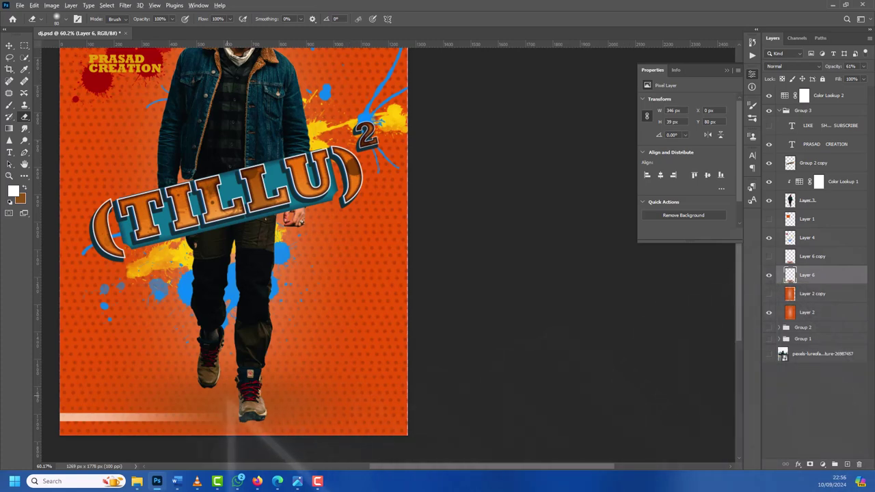
pyautogui.scroll(-2, 226, 410)
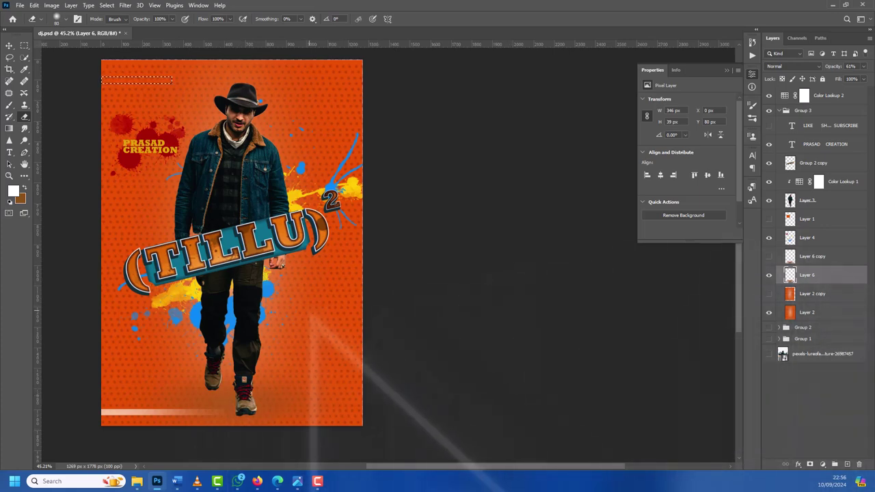
# Step: Undo both white stripe edits and add a new empty Layer 7
pyautogui.hotkey('ctrl', ',')
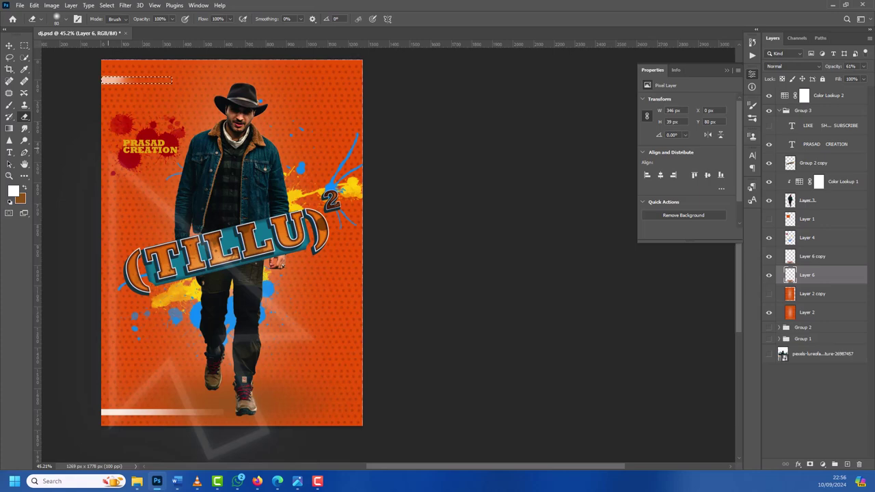
pyautogui.hotkey('ctrl', 'z')
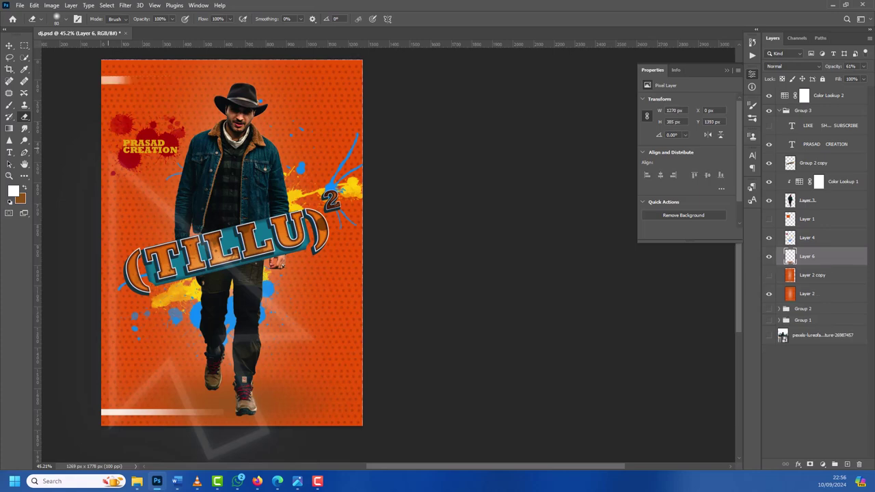
pyautogui.hotkey('ctrl', 'z')
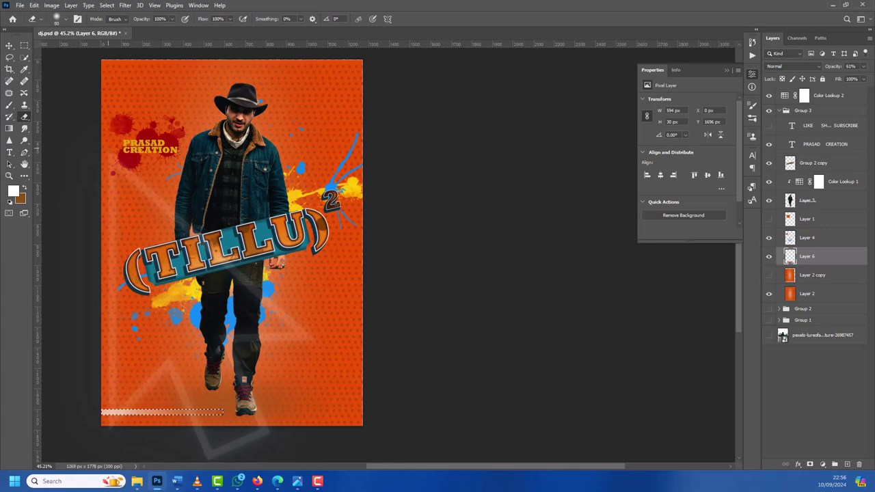
pyautogui.hotkey('ctrl', 'z')
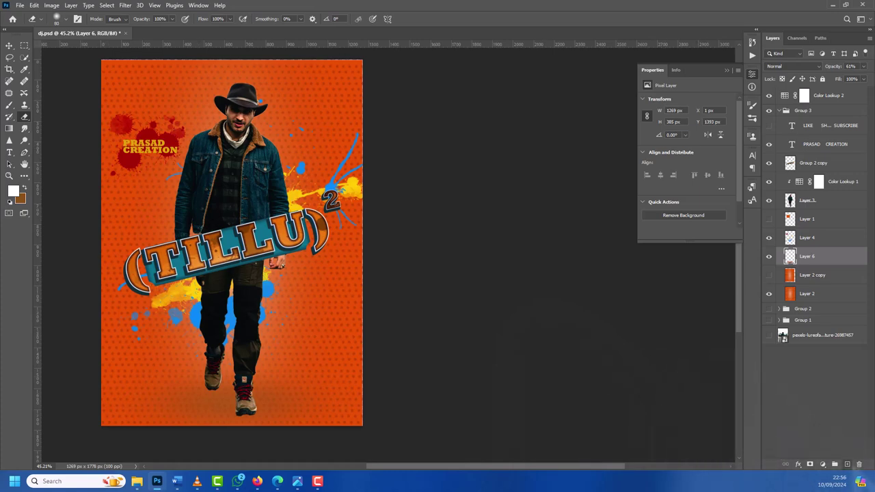
pyautogui.hotkey('ctrl', 'shift', 'alt', 'n')
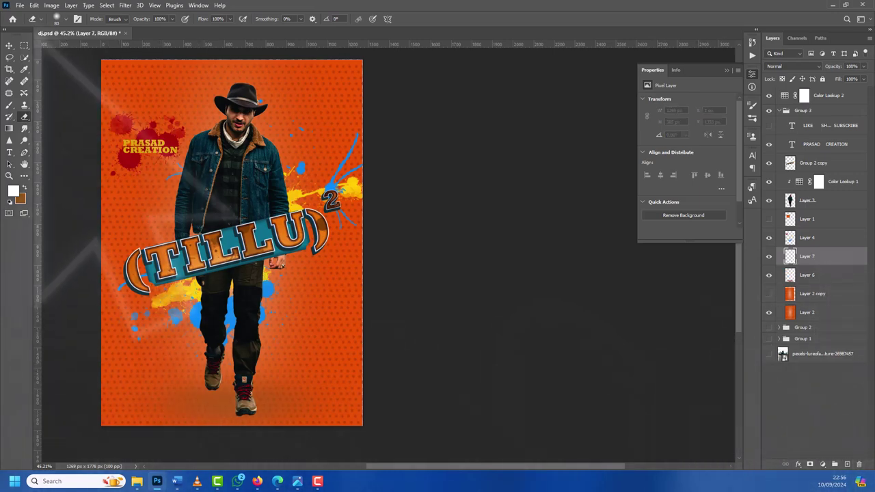
# Step: Paint a soft white light stripe in a marquee strip at the bottom-left
pyautogui.press('m')
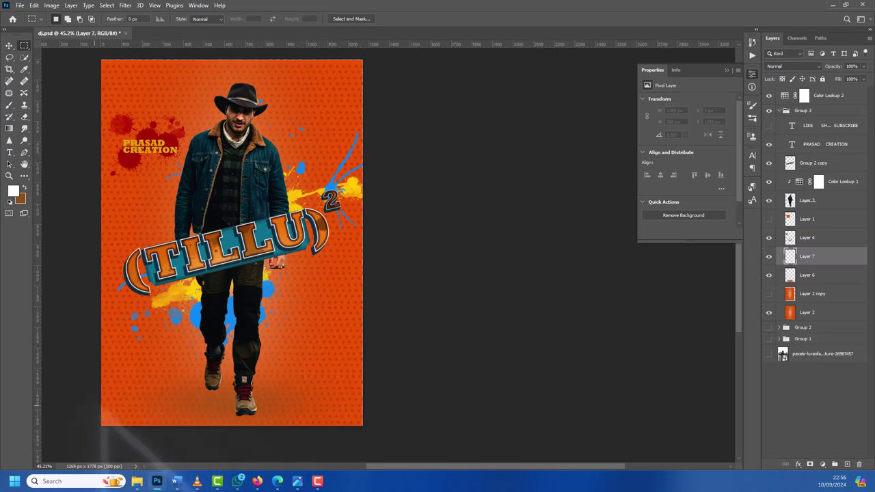
pyautogui.moveTo(101, 403); pyautogui.dragTo(220, 412)
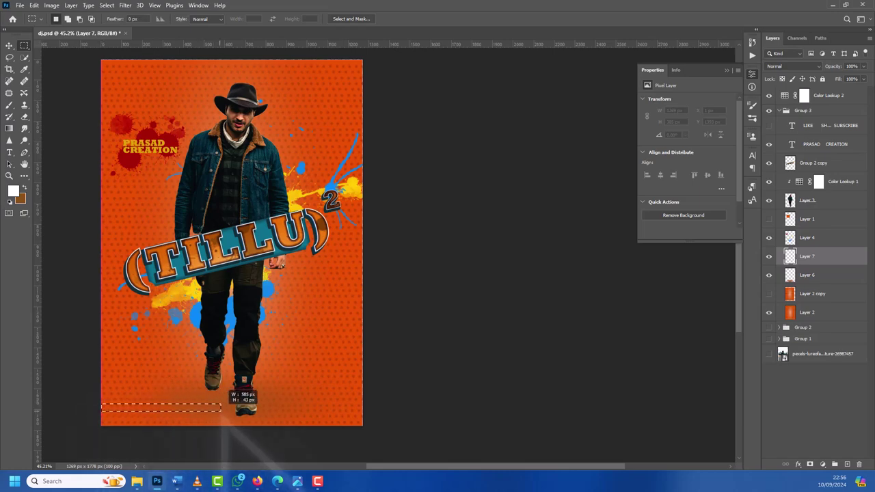
pyautogui.click(10, 105)
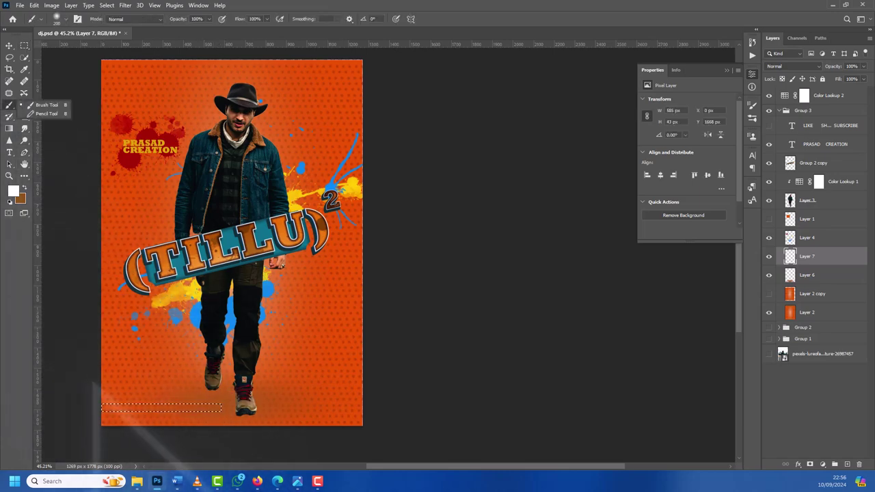
pyautogui.press(']')
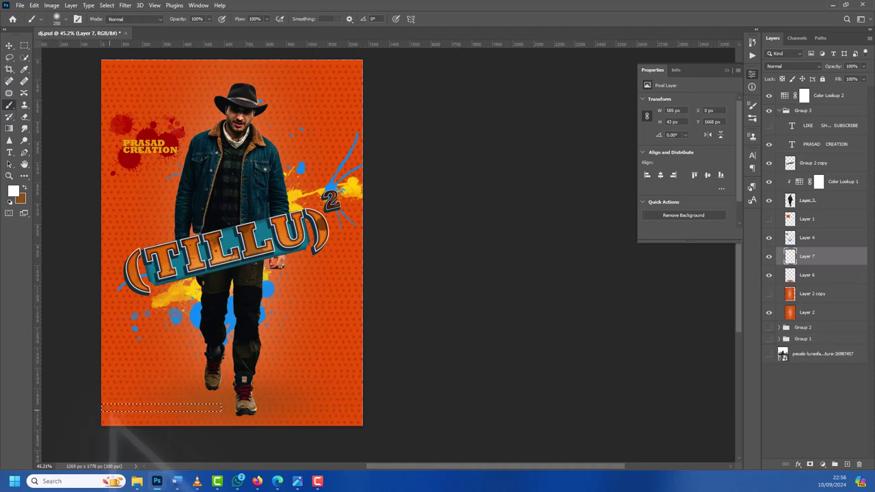
pyautogui.press(']')
pyautogui.moveTo(111, 417); pyautogui.dragTo(120, 418)
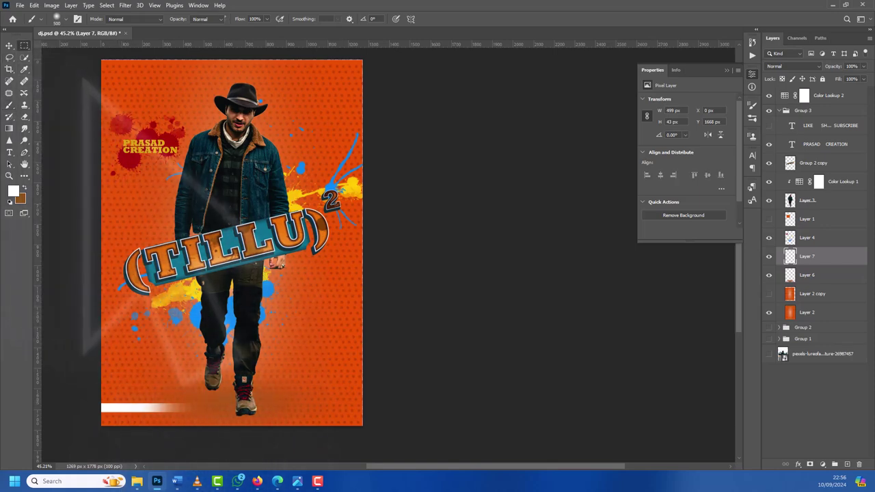
# Step: Paint a white fading stripe in a thin strip at the top-left
pyautogui.press('m')
pyautogui.moveTo(102, 79); pyautogui.dragTo(192, 89)
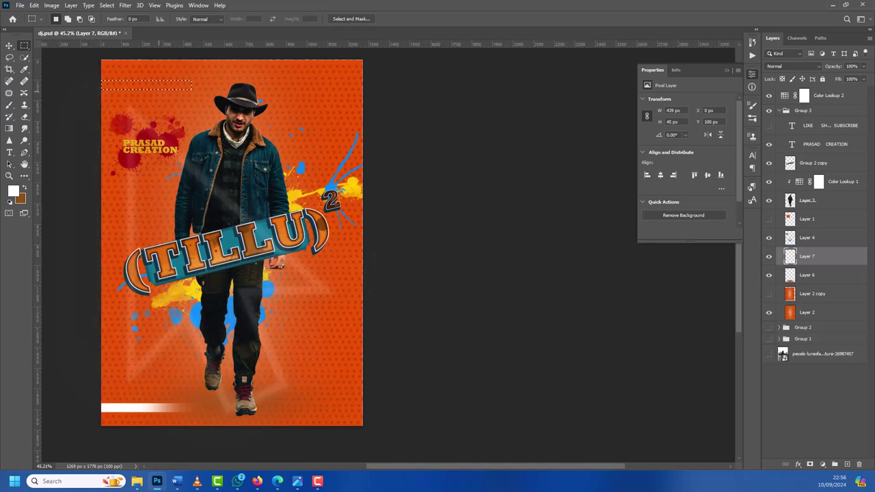
pyautogui.click(9, 105)
pyautogui.click(103, 84)
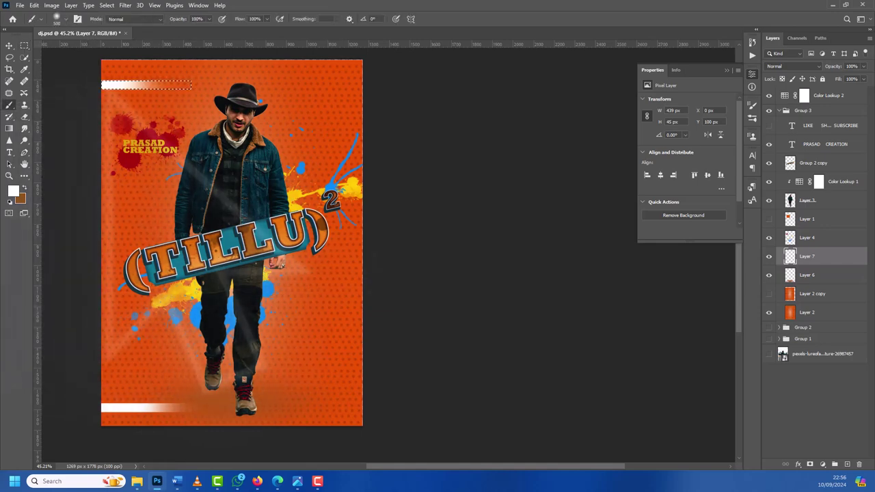
pyautogui.hotkey('ctrl', 'd')
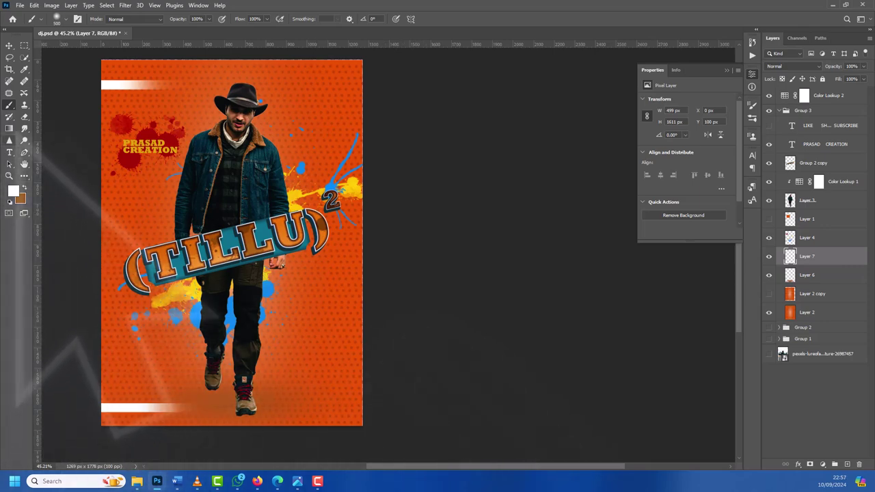
# Step: Paint a white fading stripe in a thin strip along the right edge
pyautogui.press('m')
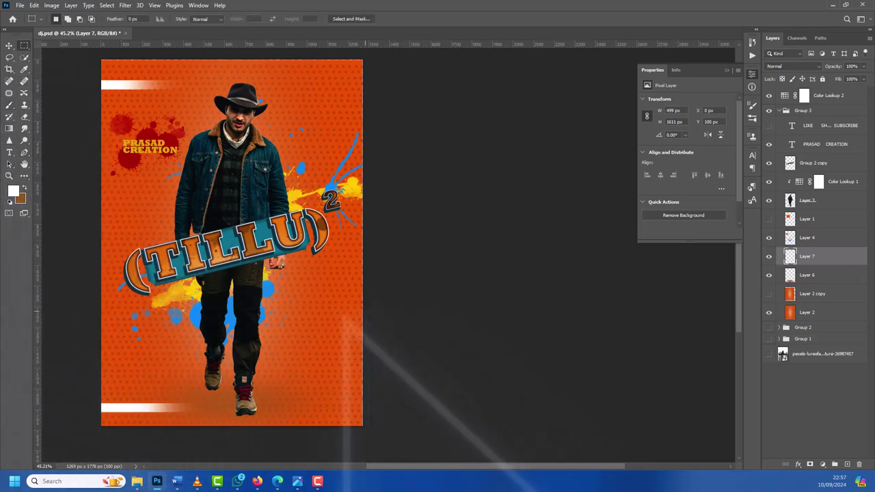
pyautogui.moveTo(396, 304)
pyautogui.mouseDown()
pyautogui.moveTo(301, 311)
pyautogui.moveTo(281, 301)
pyautogui.mouseUp()
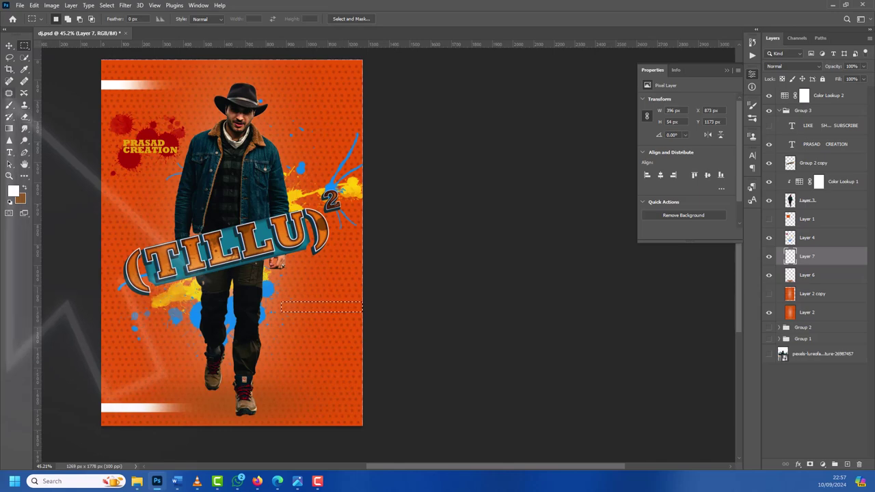
pyautogui.press('b')
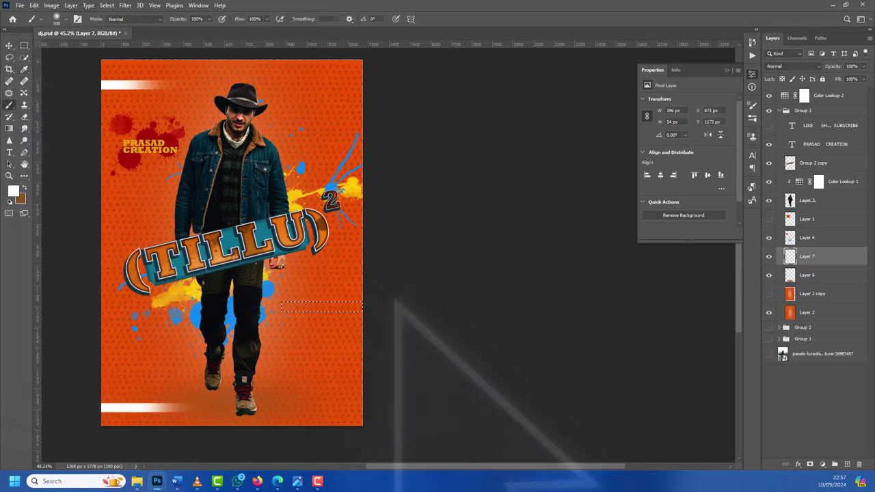
pyautogui.click(361, 306)
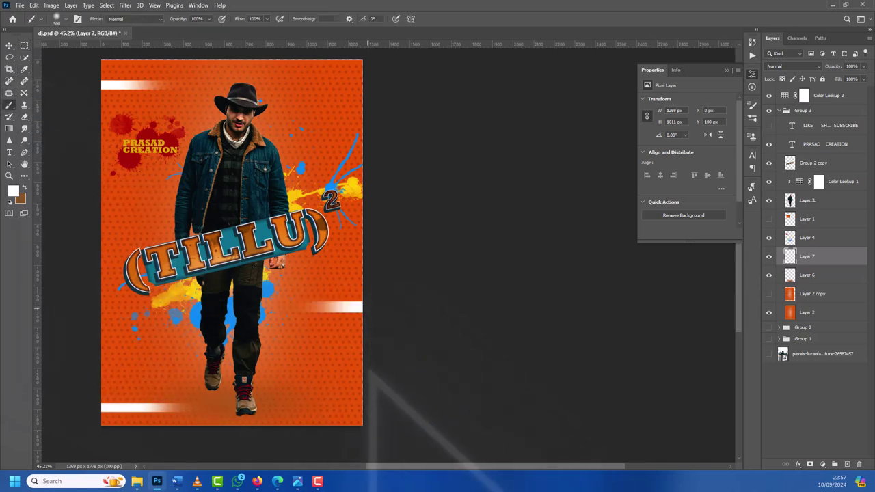
pyautogui.hotkey('ctrl', 'd')
pyautogui.scroll(-1, 232, 240)
pyautogui.scroll(2, 345, 372)
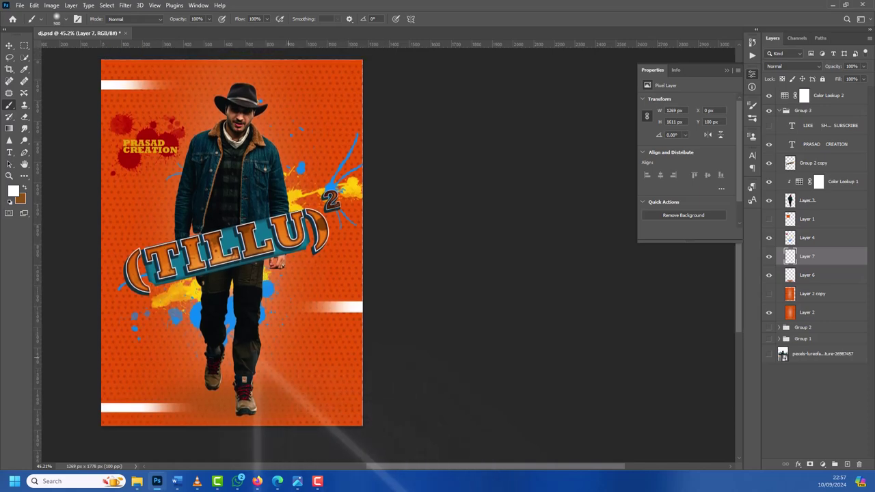
pyautogui.scroll(1, 232, 260)
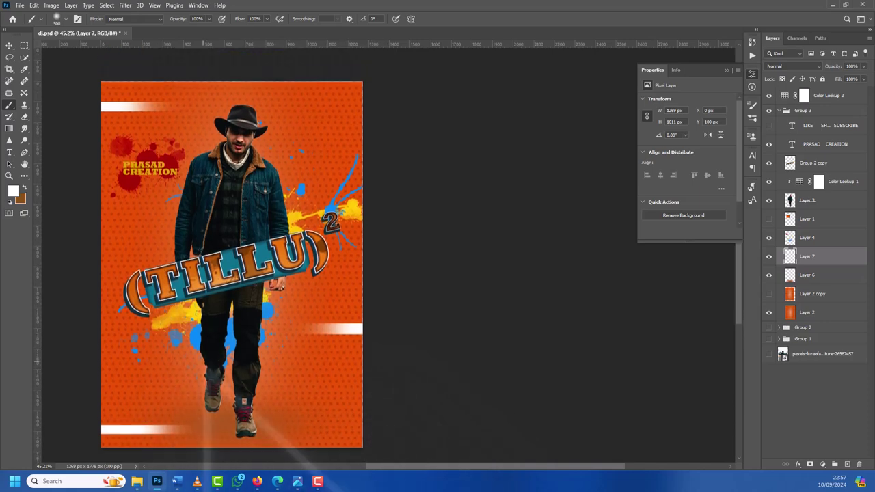
pyautogui.scroll(2, 232, 267)
pyautogui.scroll(-1, 232, 266)
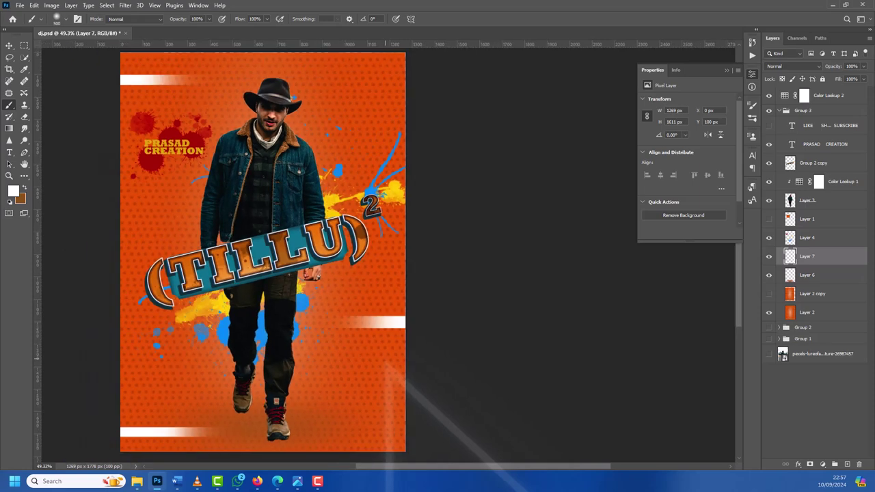
pyautogui.scroll(-1, 263, 247)
pyautogui.scroll(1, 263, 250)
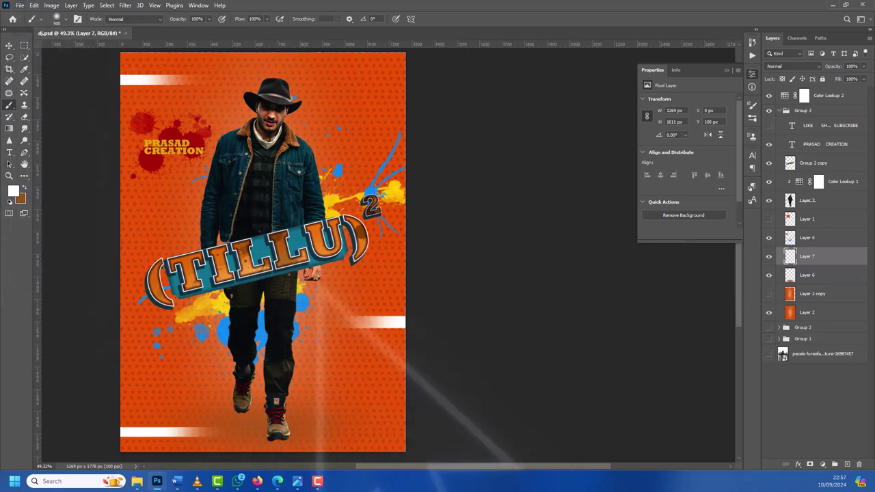
pyautogui.scroll(2, 302, 237)
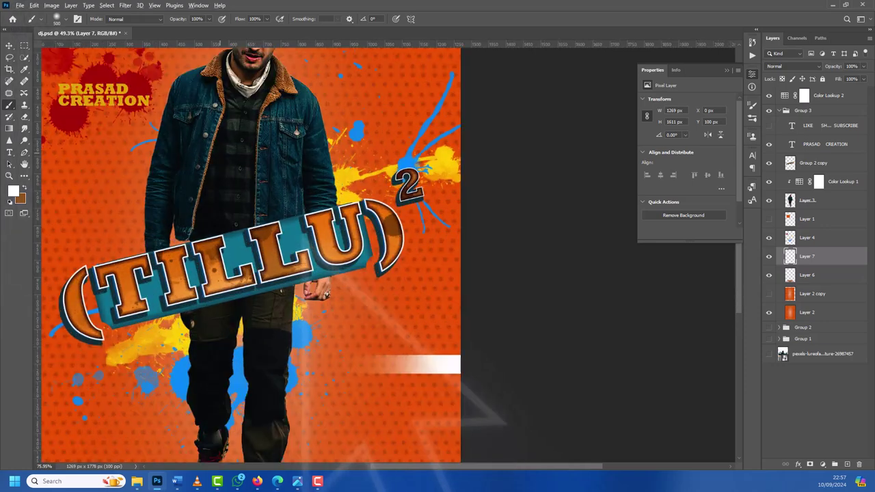
pyautogui.scroll(3, 301, 238)
pyautogui.scroll(-1, 367, 272)
pyautogui.scroll(-1, 367, 272)
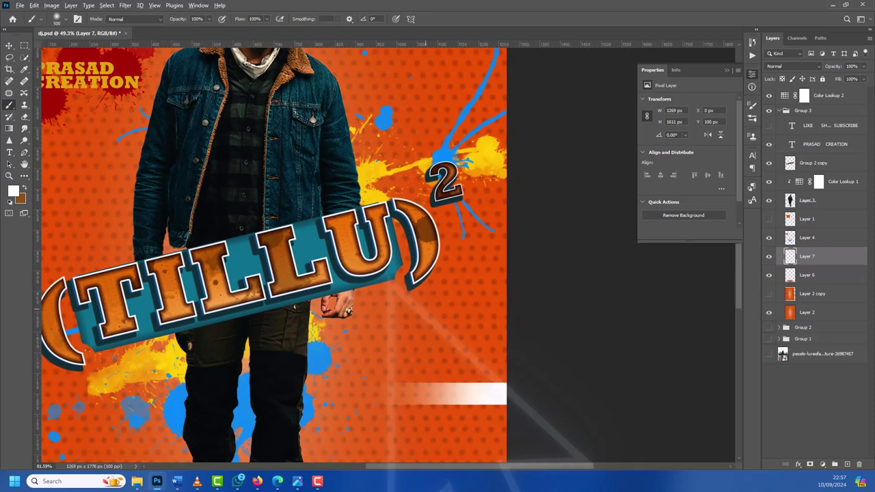
pyautogui.scroll(-1, 368, 272)
pyautogui.scroll(-1, 274, 253)
pyautogui.scroll(-1, 273, 253)
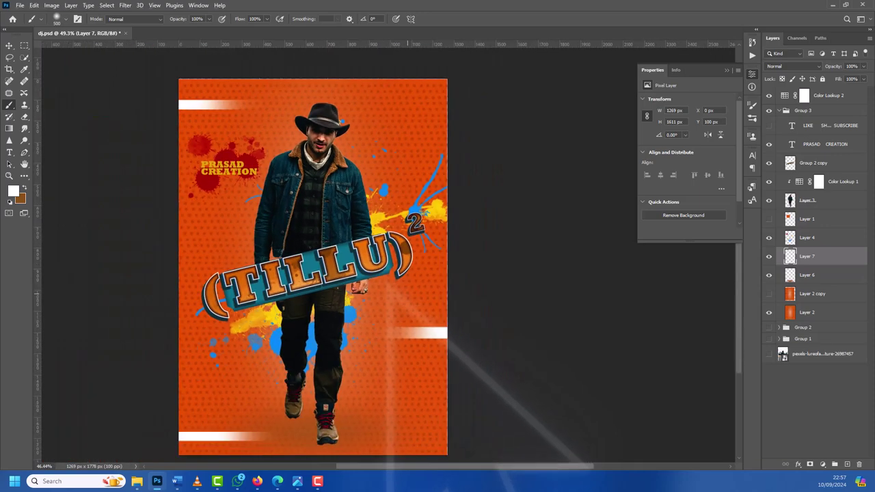
pyautogui.scroll(-3, 273, 253)
pyautogui.scroll(1, 313, 260)
pyautogui.scroll(1, 313, 260)
pyautogui.scroll(2, 313, 259)
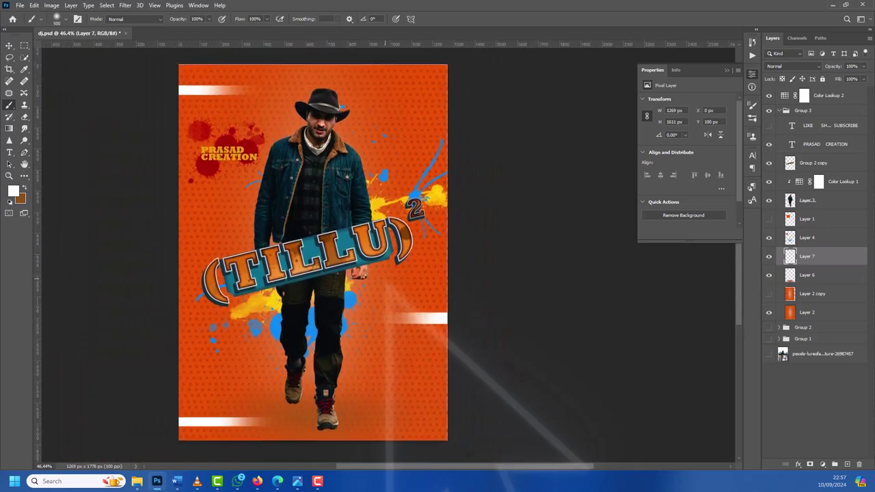
pyautogui.scroll(-1, 313, 253)
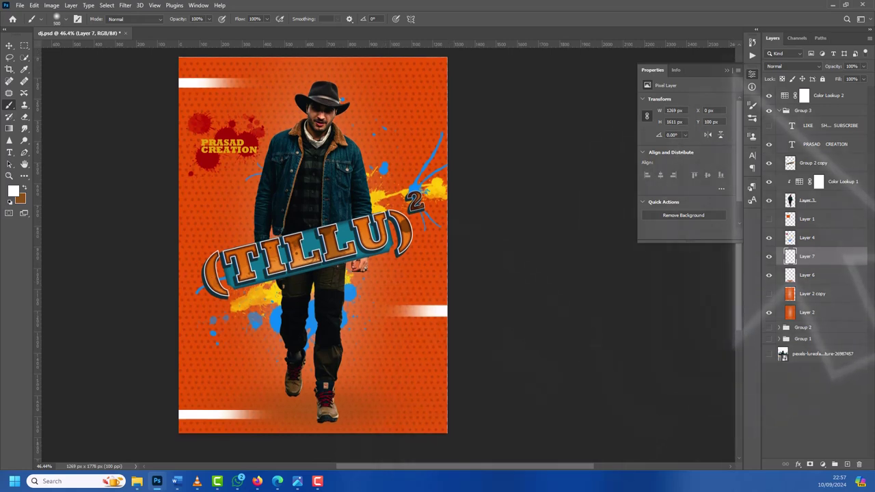
# Step: Save a JPEG copy of the poster named ffdd
pyautogui.click(727, 70)
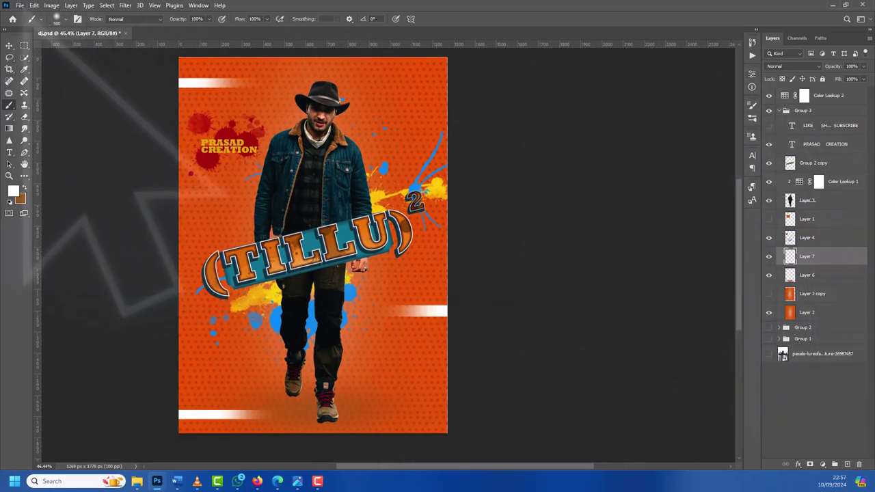
pyautogui.click(20, 5)
pyautogui.click(38, 122)
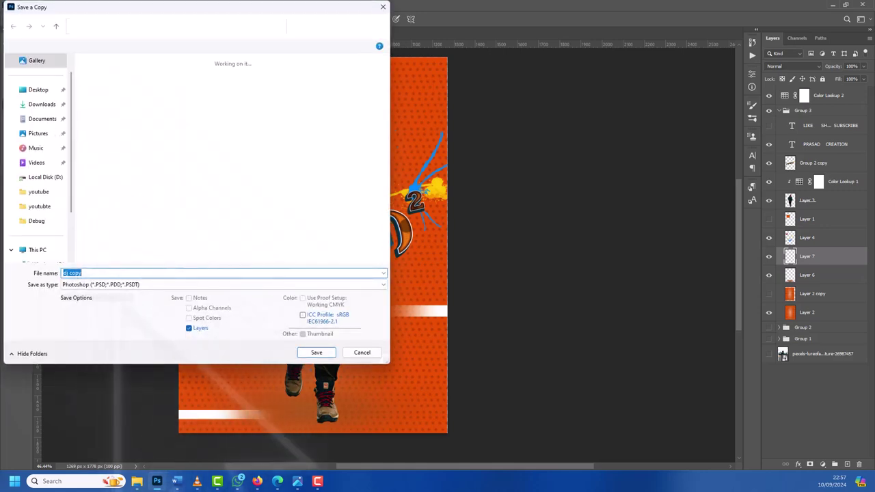
pyautogui.click(205, 284)
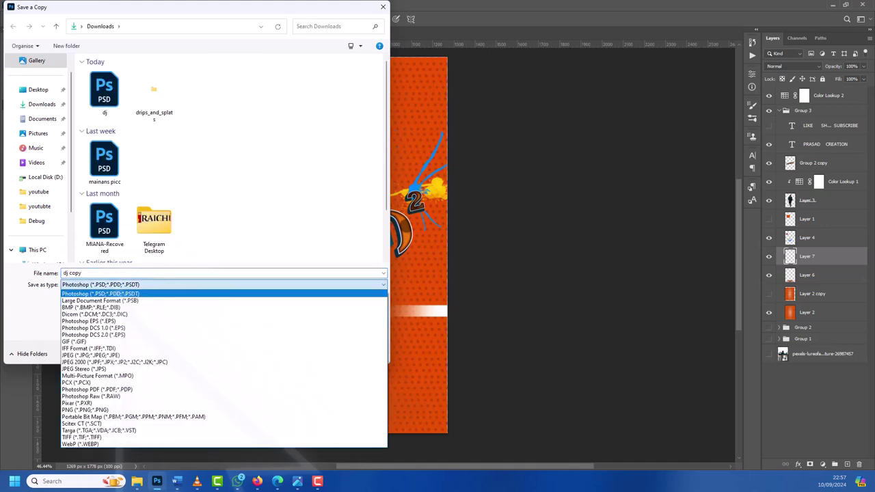
pyautogui.click(89, 355)
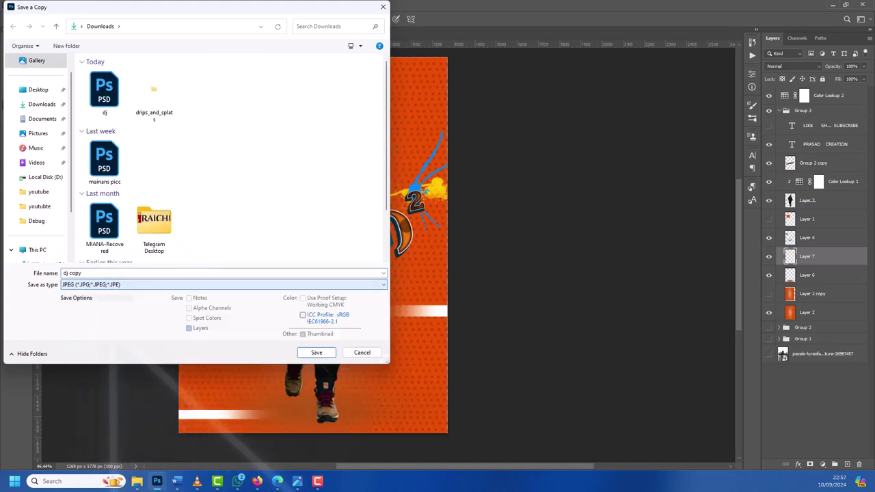
pyautogui.write('f')
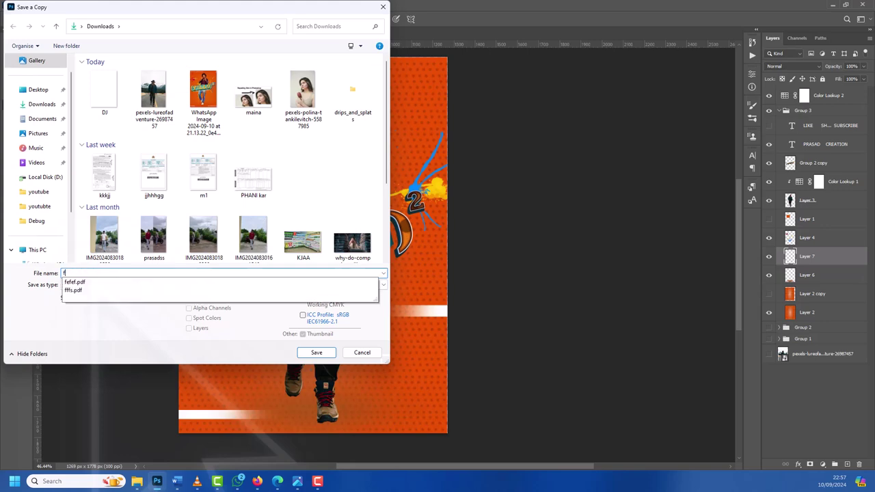
pyautogui.write('fdd')
pyautogui.press('Tab')
pyautogui.click(361, 352)
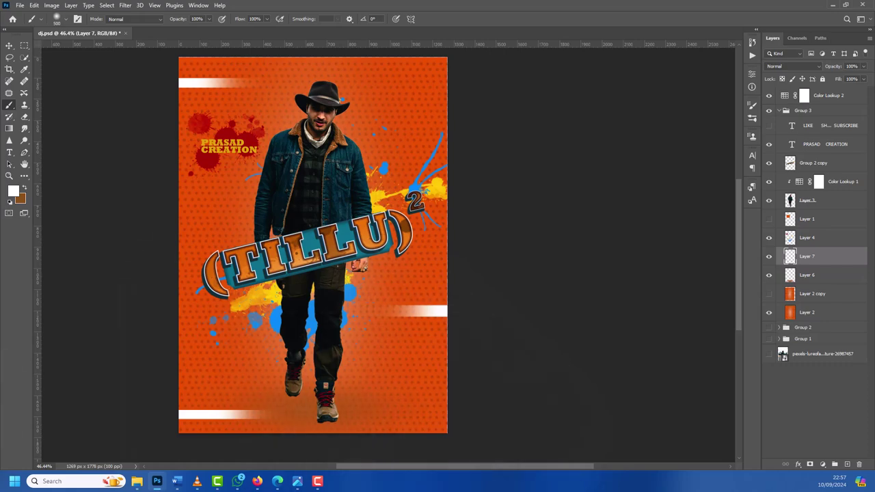
# Step: Collapse Group 3 and toggle its visibility to compare with the original photo, leaving it shown
pyautogui.press('h')
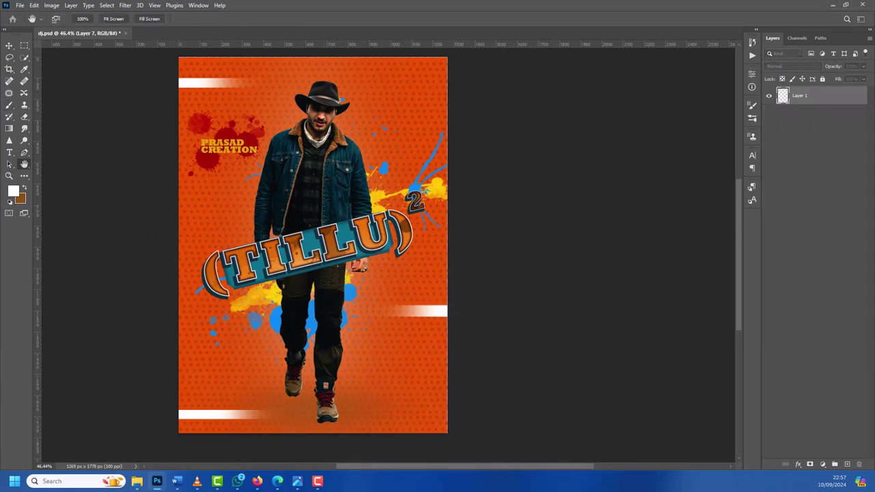
pyautogui.press('b')
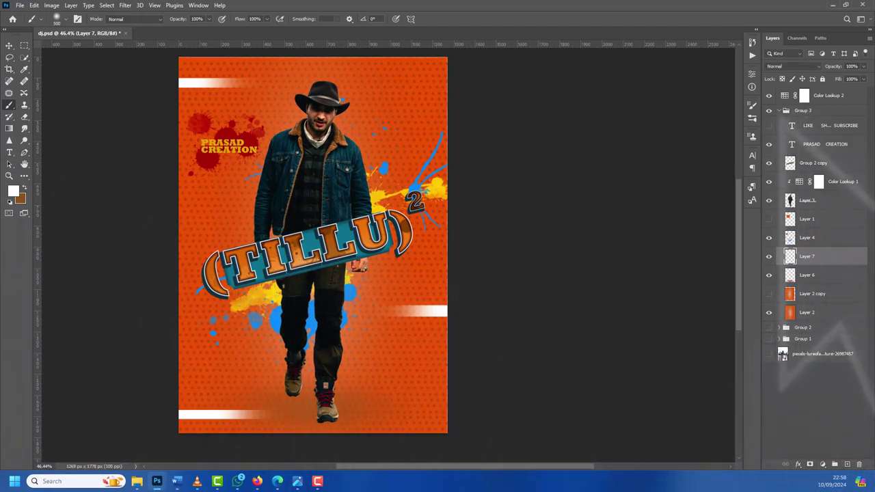
pyautogui.click(780, 110)
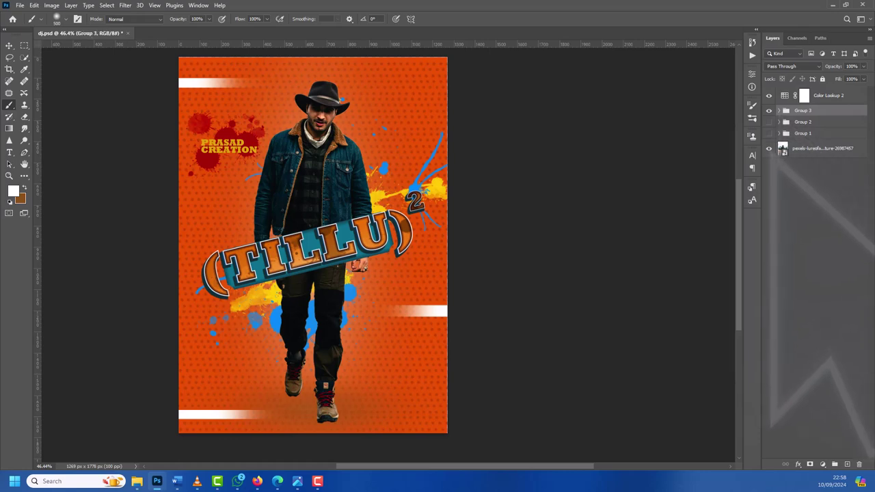
pyautogui.click(769, 110)
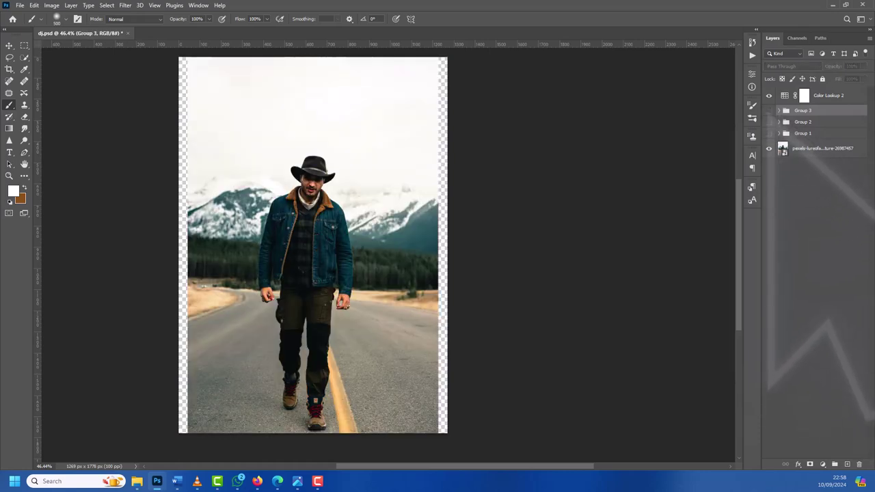
pyautogui.click(768, 110)
pyautogui.click(769, 111)
pyautogui.click(768, 111)
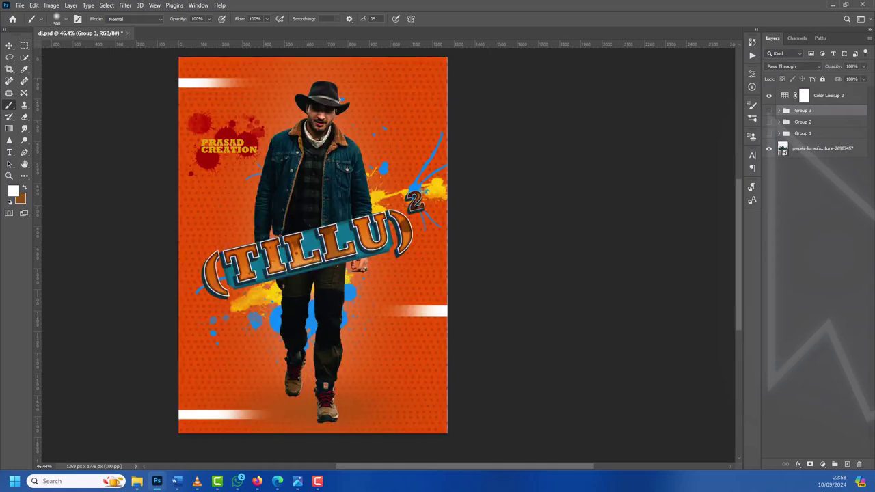
pyautogui.click(769, 110)
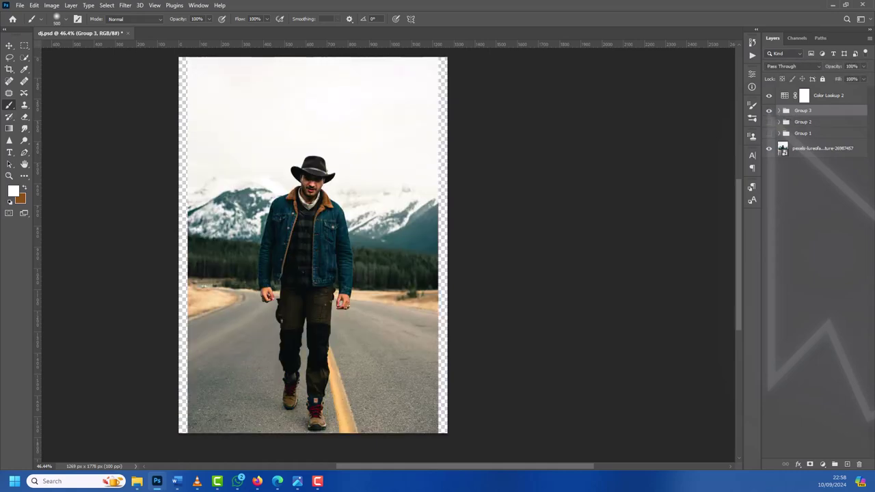
pyautogui.click(768, 110)
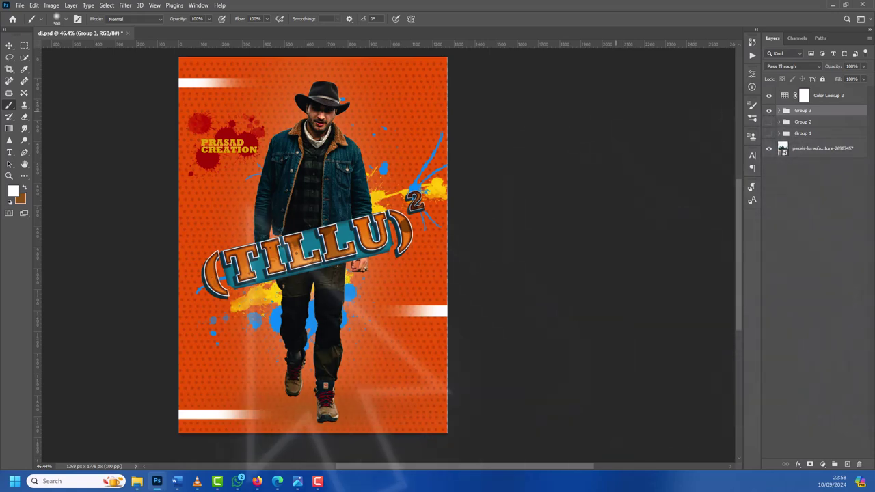